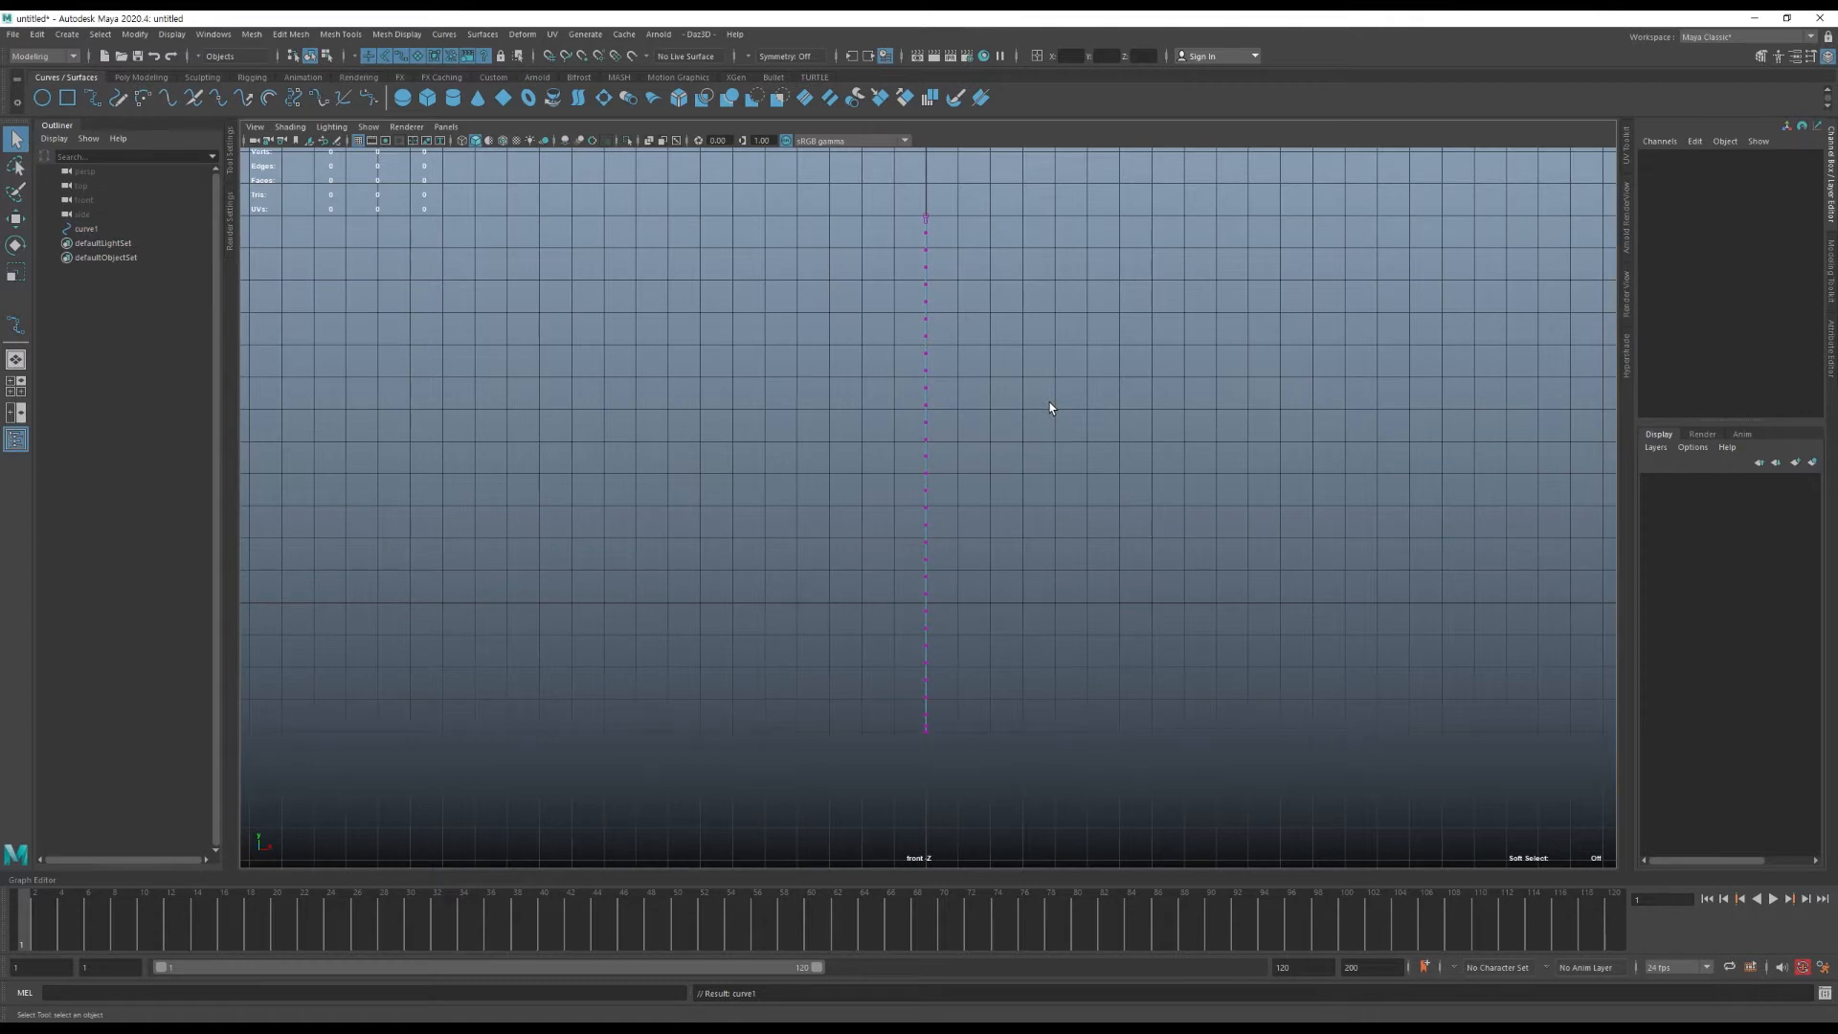
Apply a nonlinear Twist deformer to the curve and set its End Angle to 2000.
key(ctrl+z)
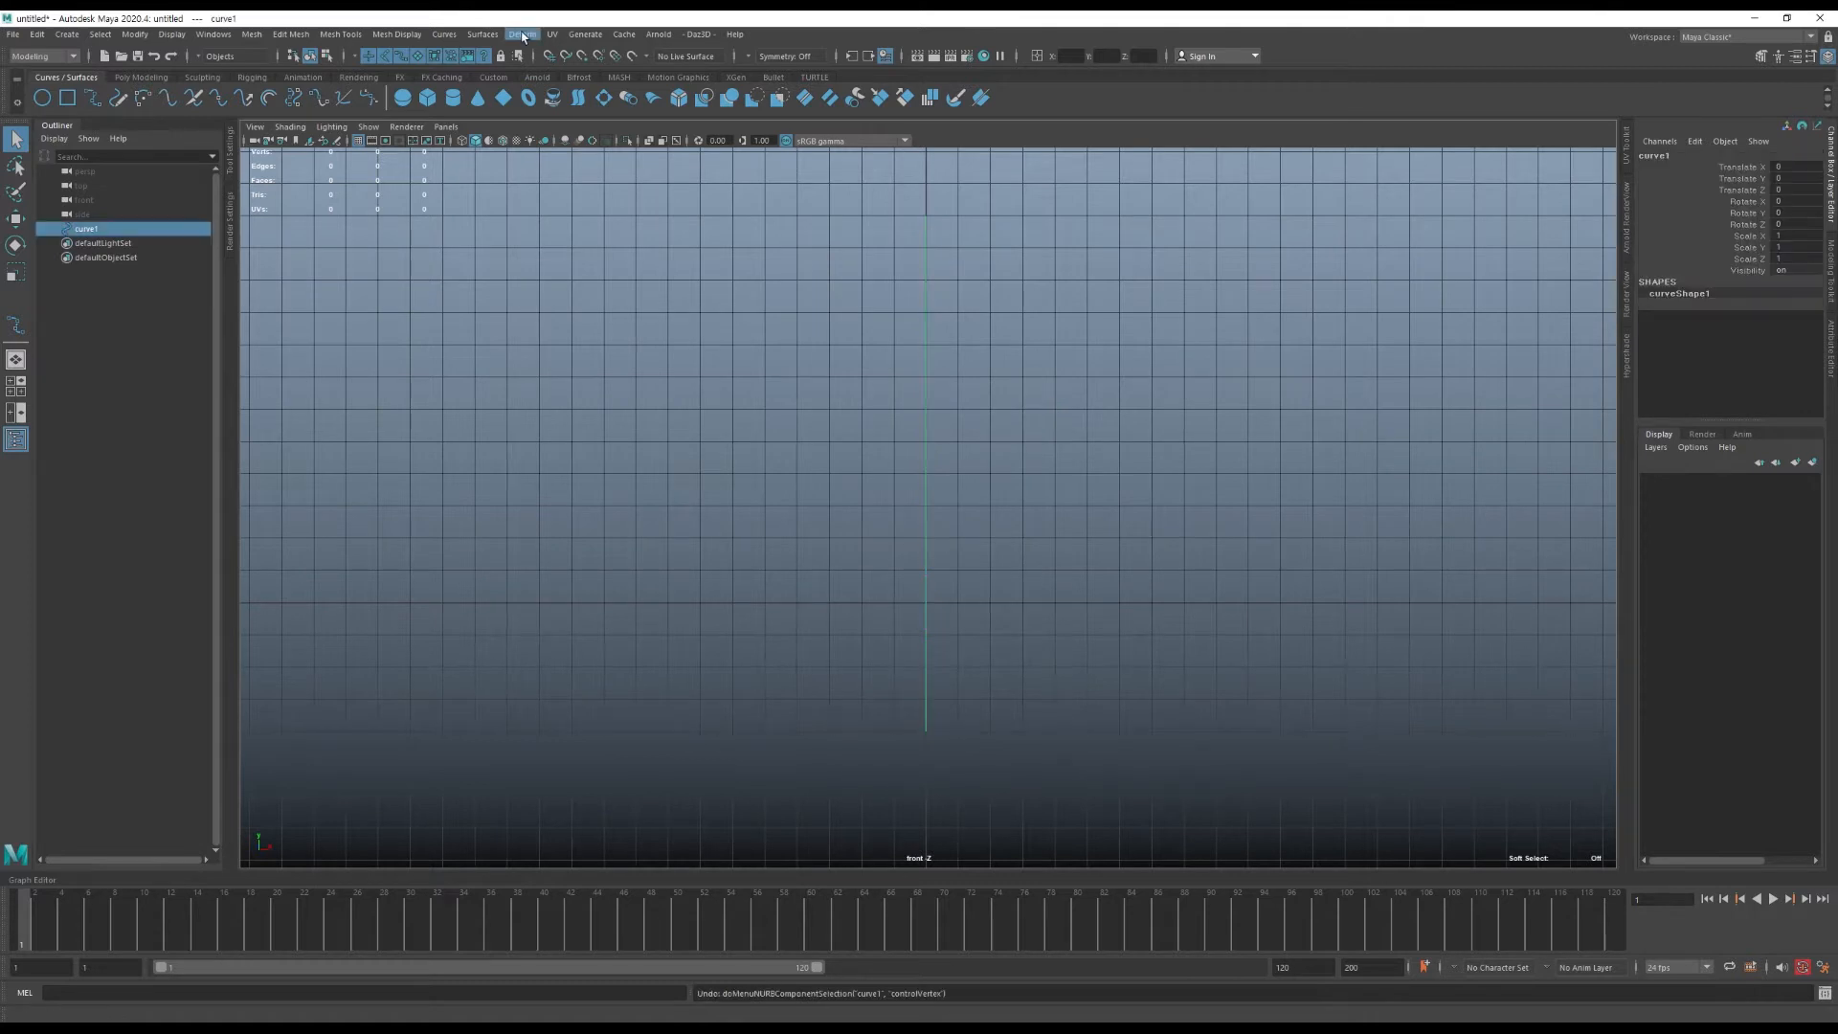
click(522, 33)
mouse_move(593, 272)
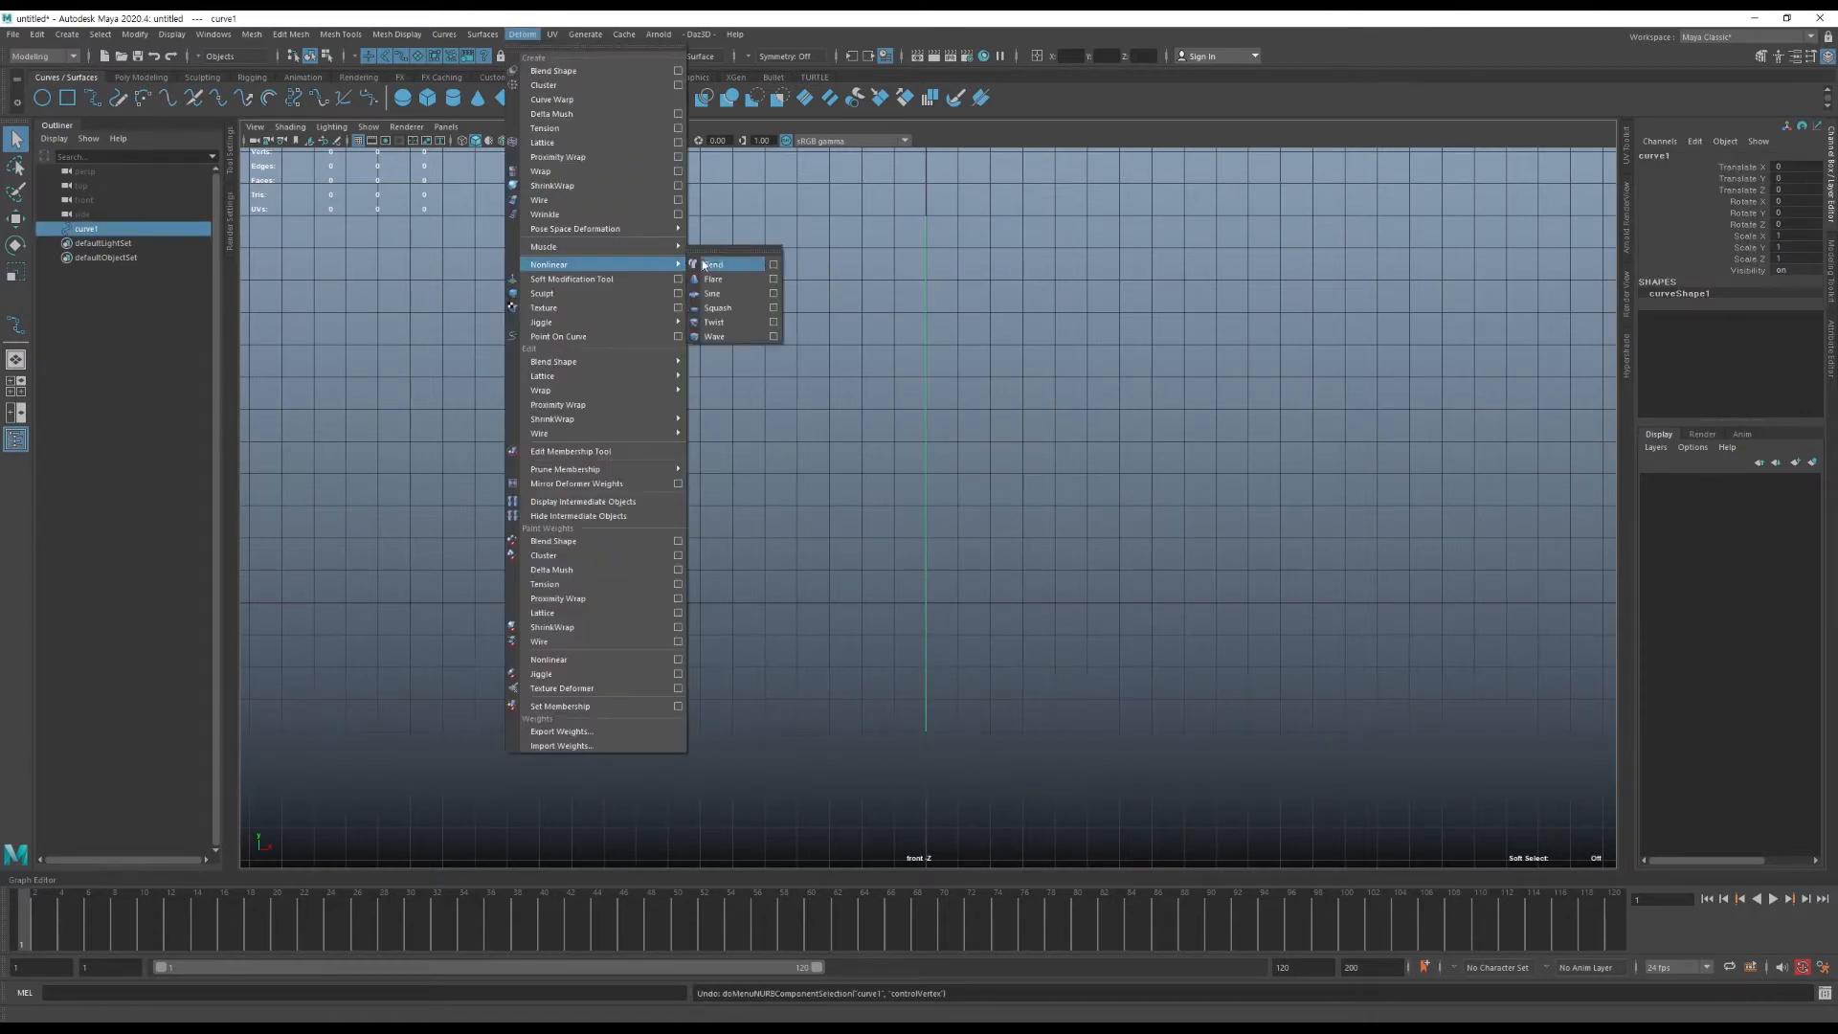
click(727, 326)
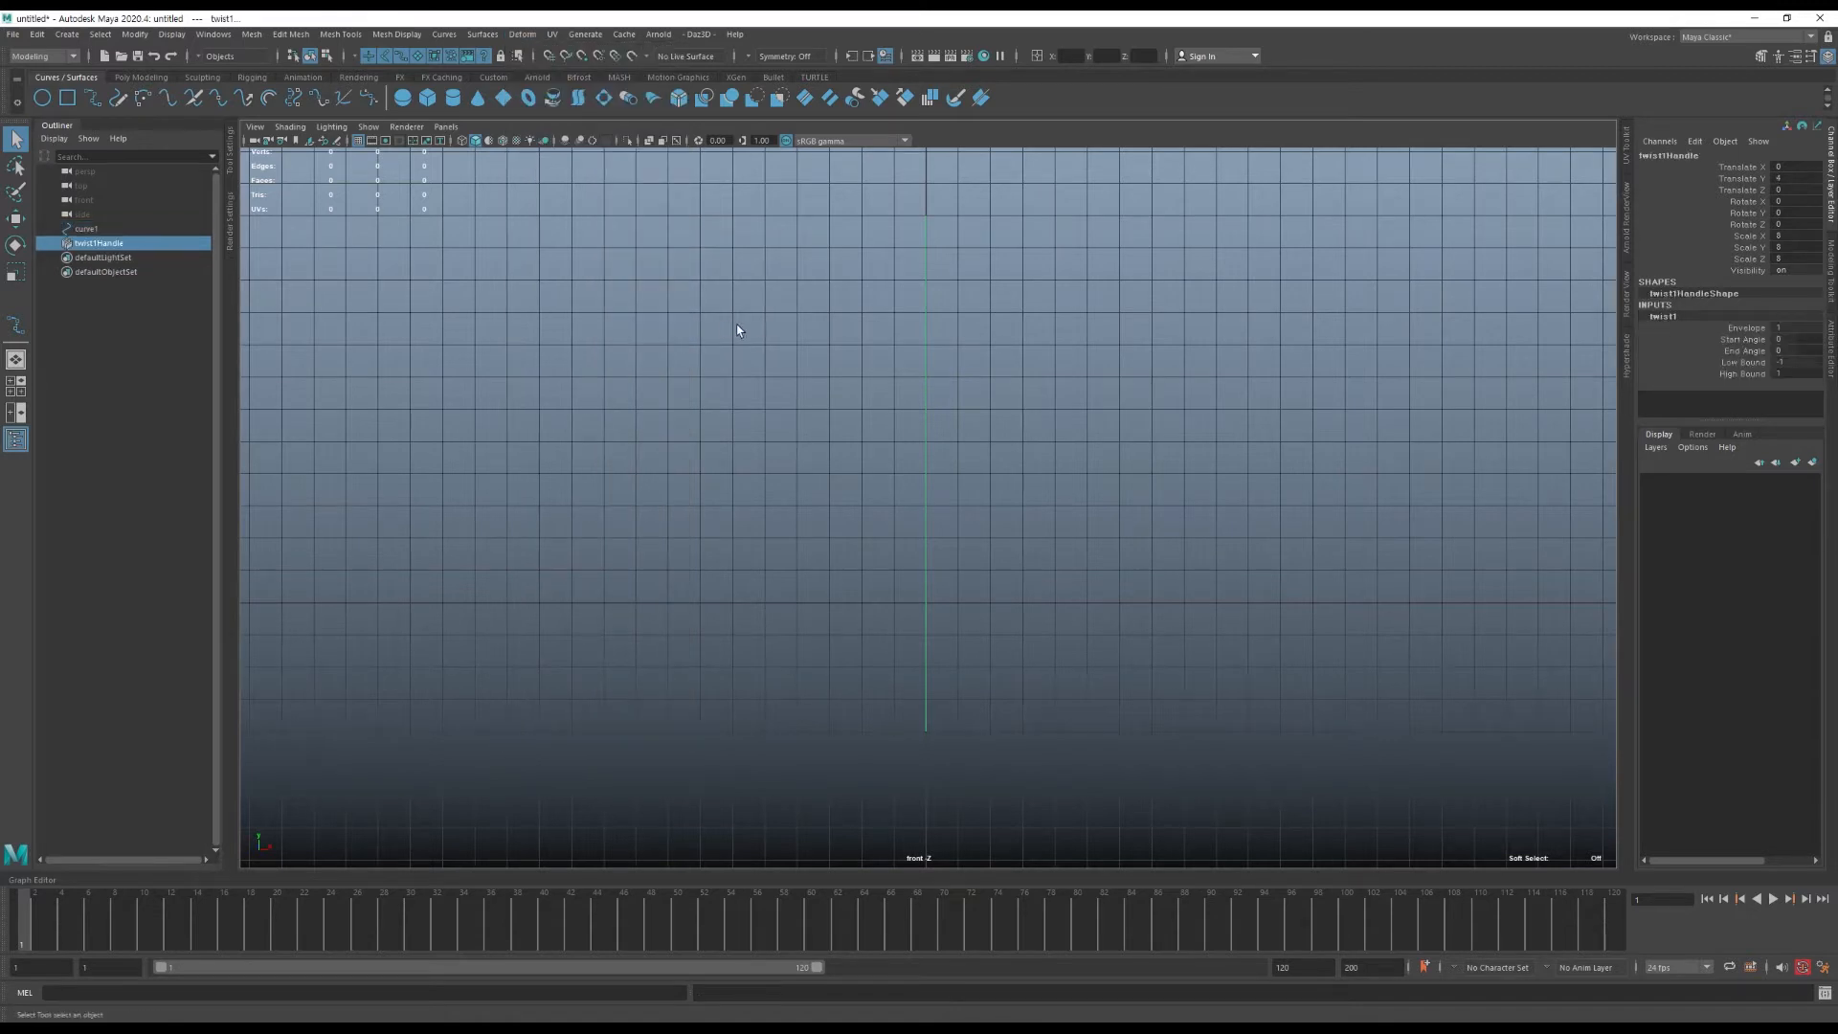
double_click(1796, 351)
text(2000)
key(Return)
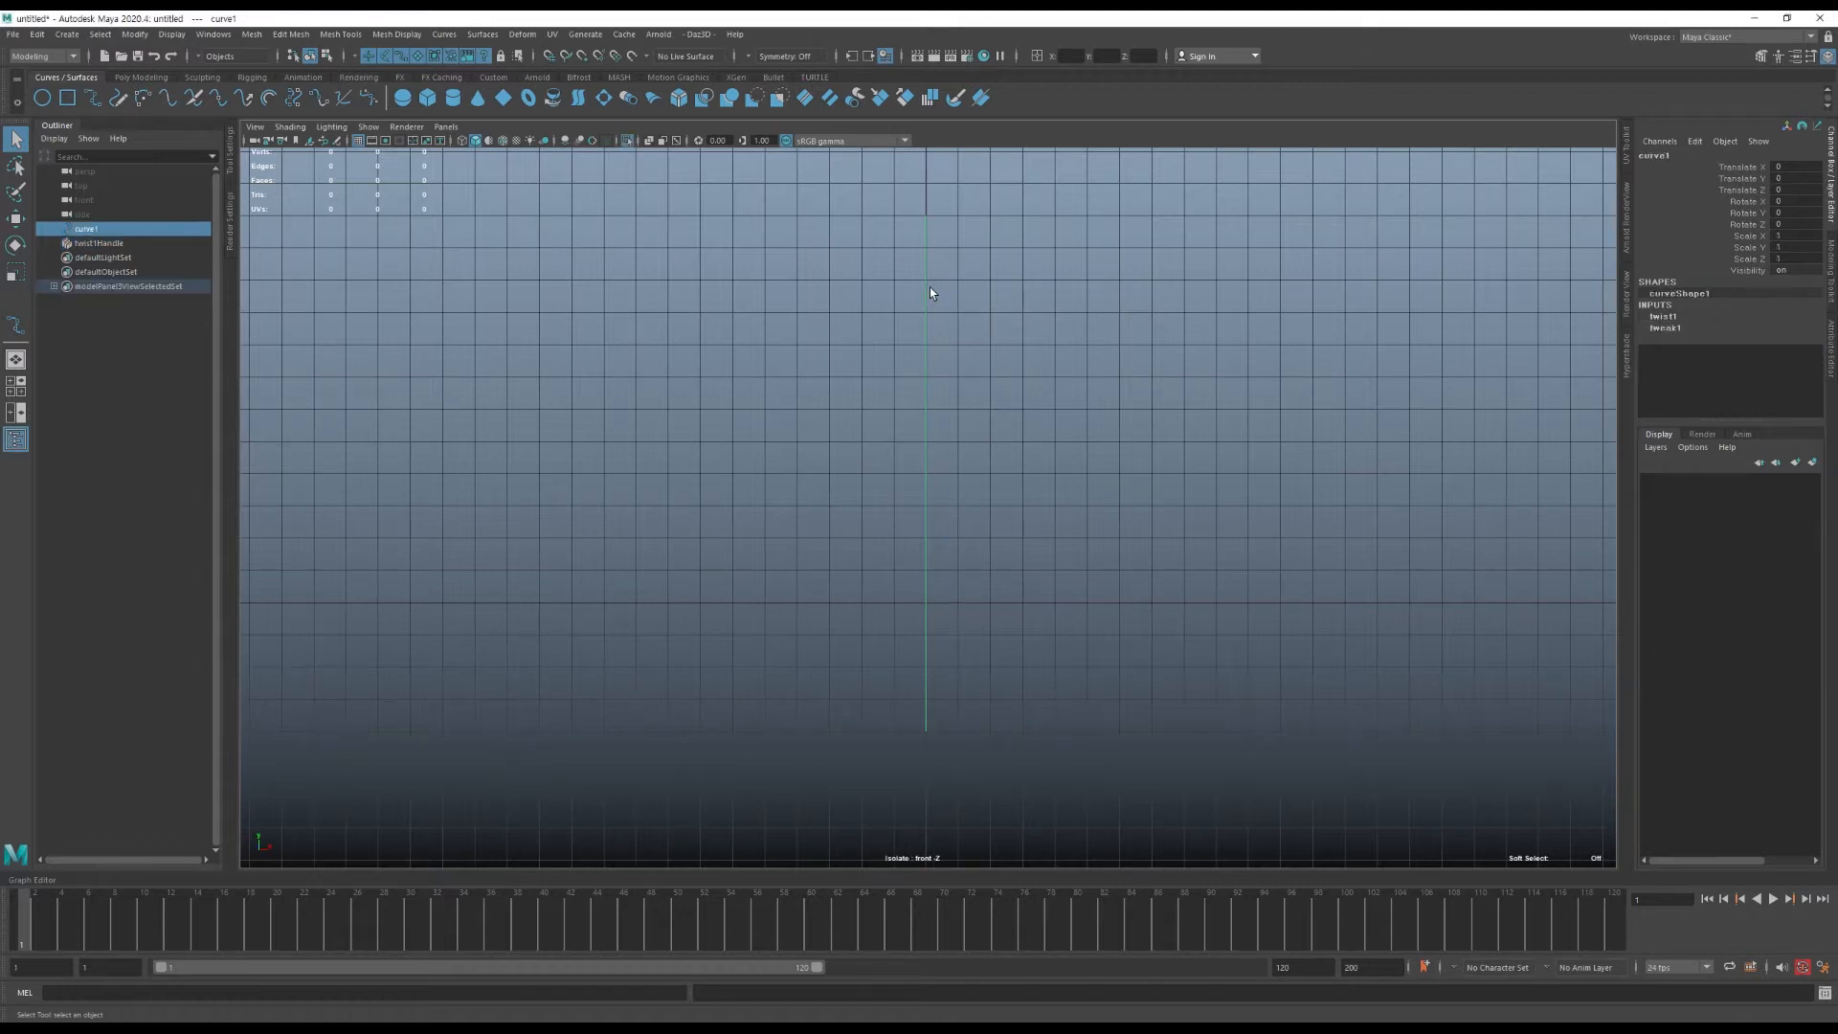
Move the curve's pivot point to the curve's upper end, snapped to the grid.
key(e)
key(w)
key(d)
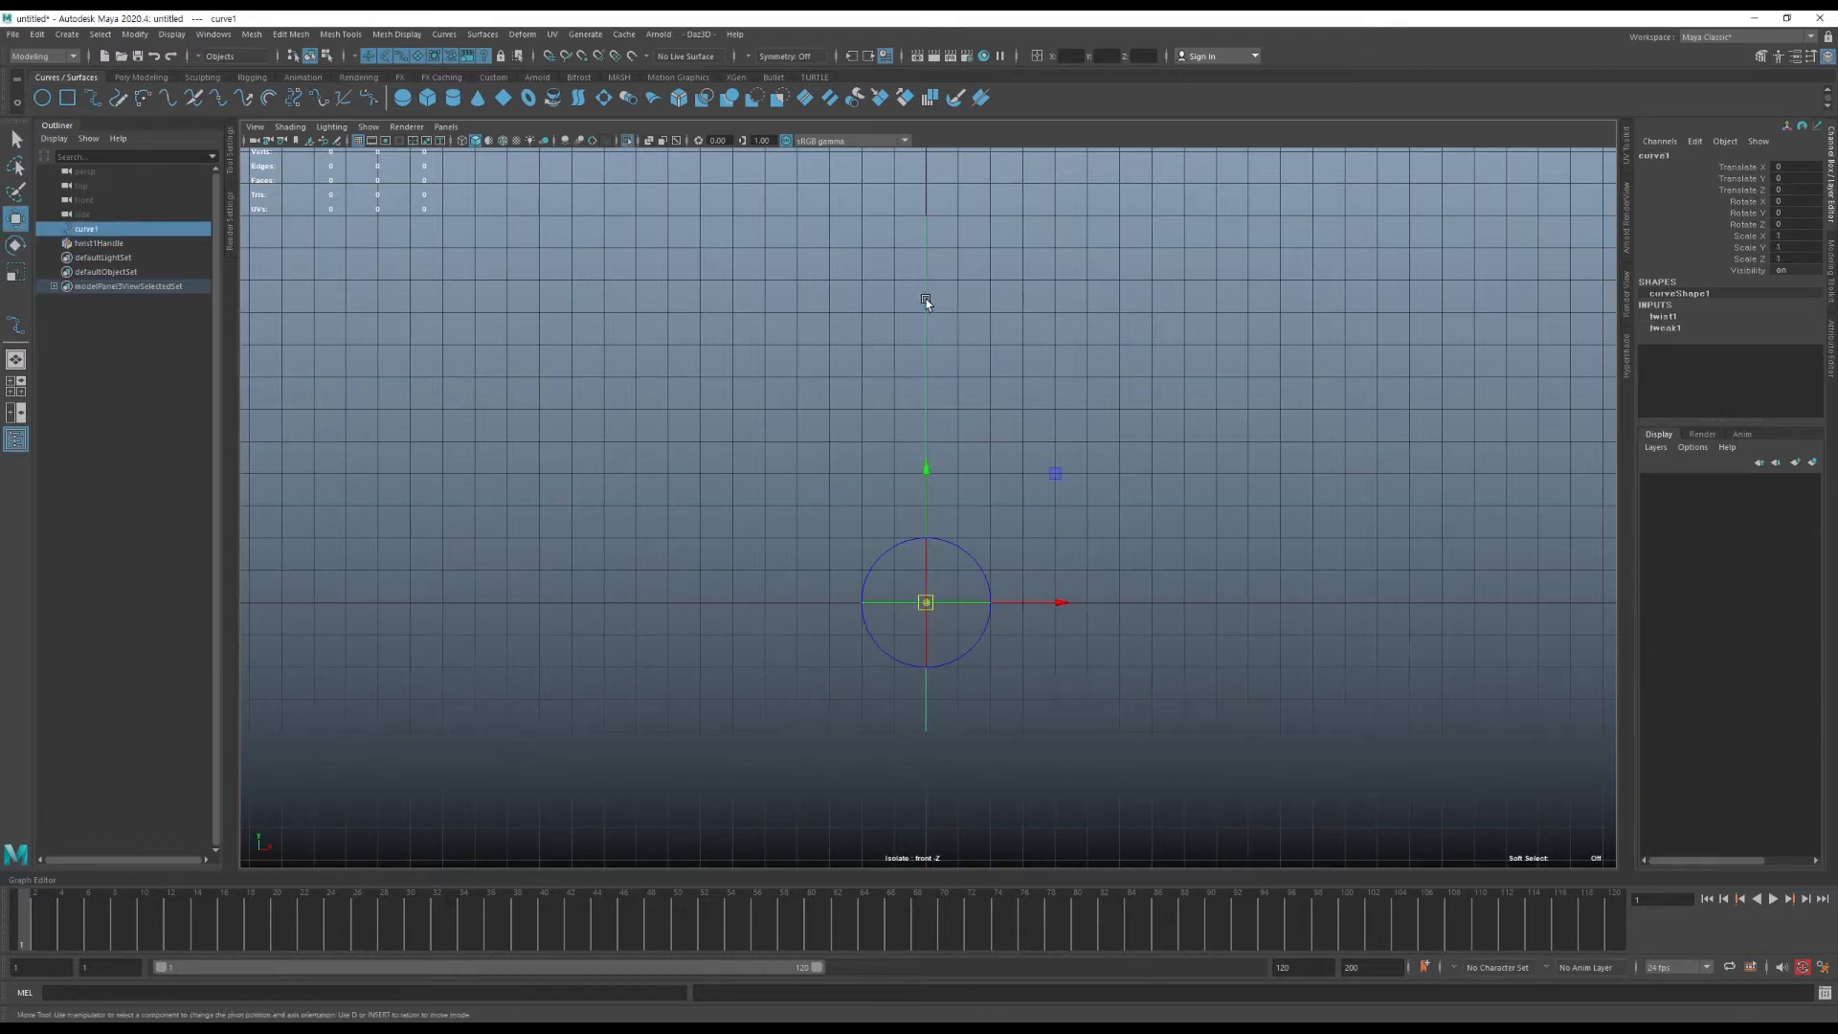
drag(926, 300, 938, 217)
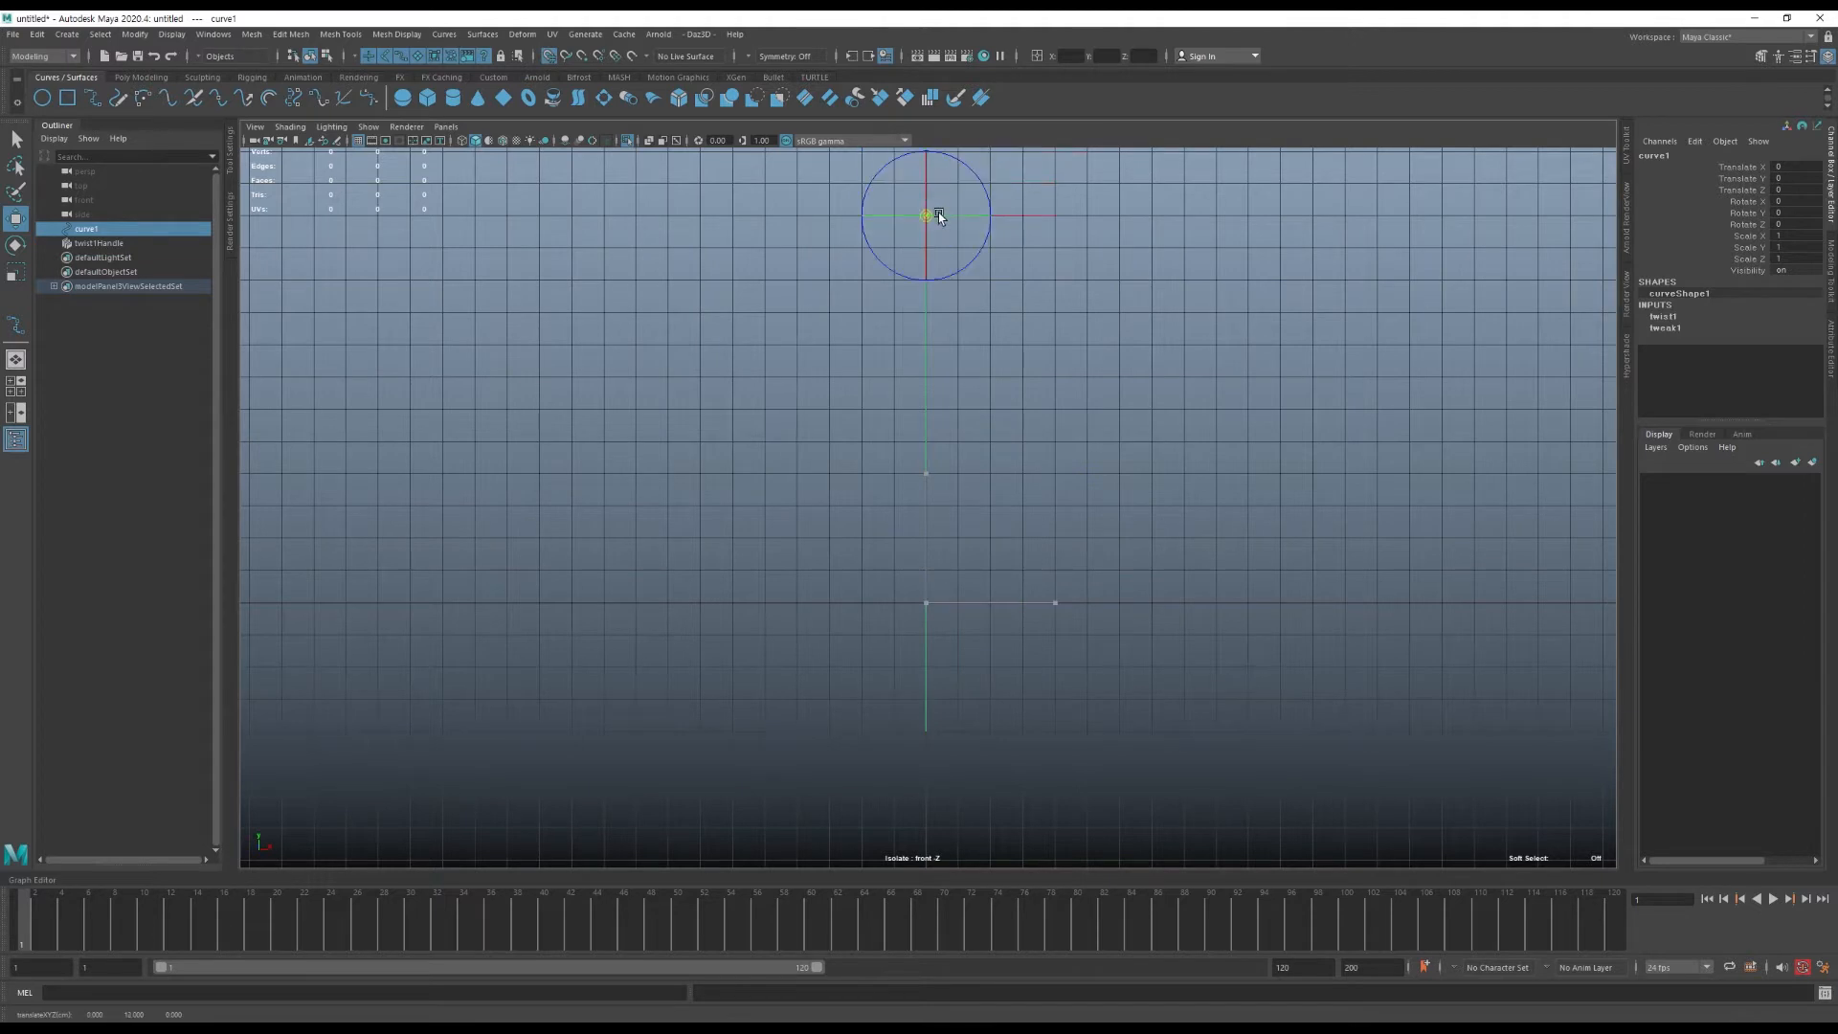
key(d)
key(e)
key(w)
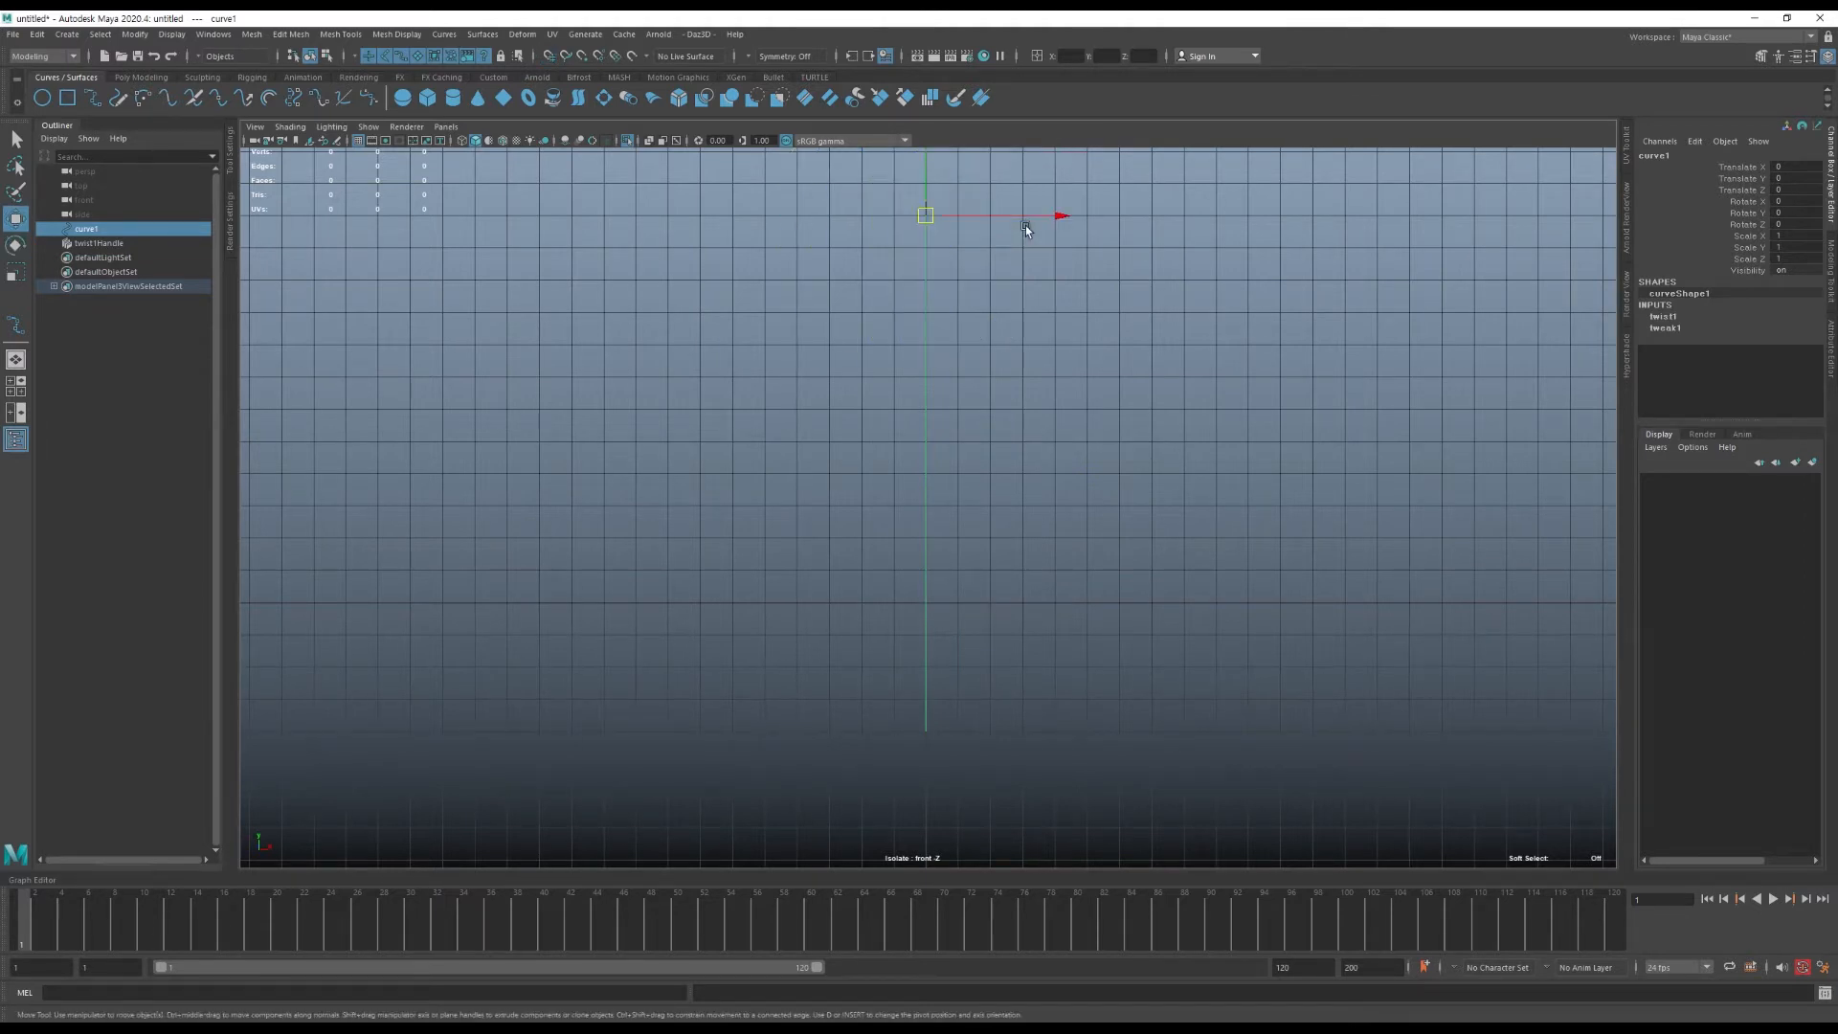
Try rotating the curve about its relocated pivot, with Rotate Z set to -25.
key(e)
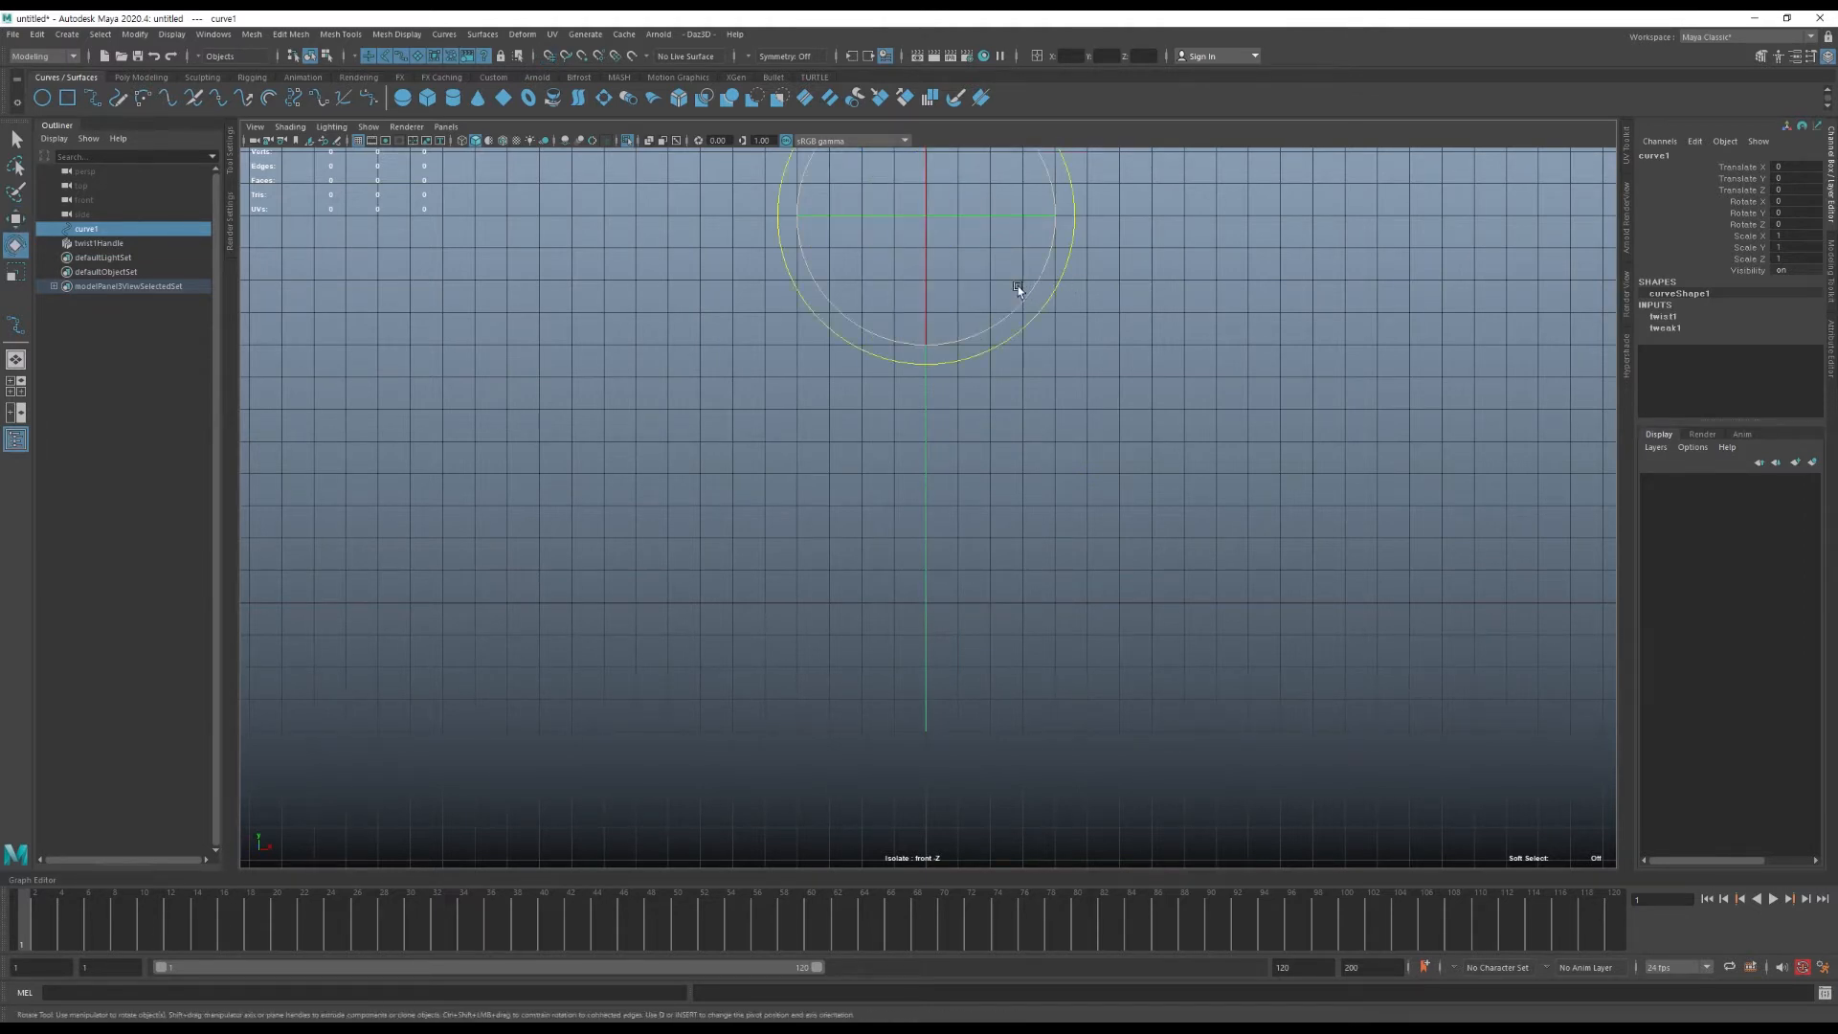
drag(1020, 295, 985, 327)
double_click(1809, 224)
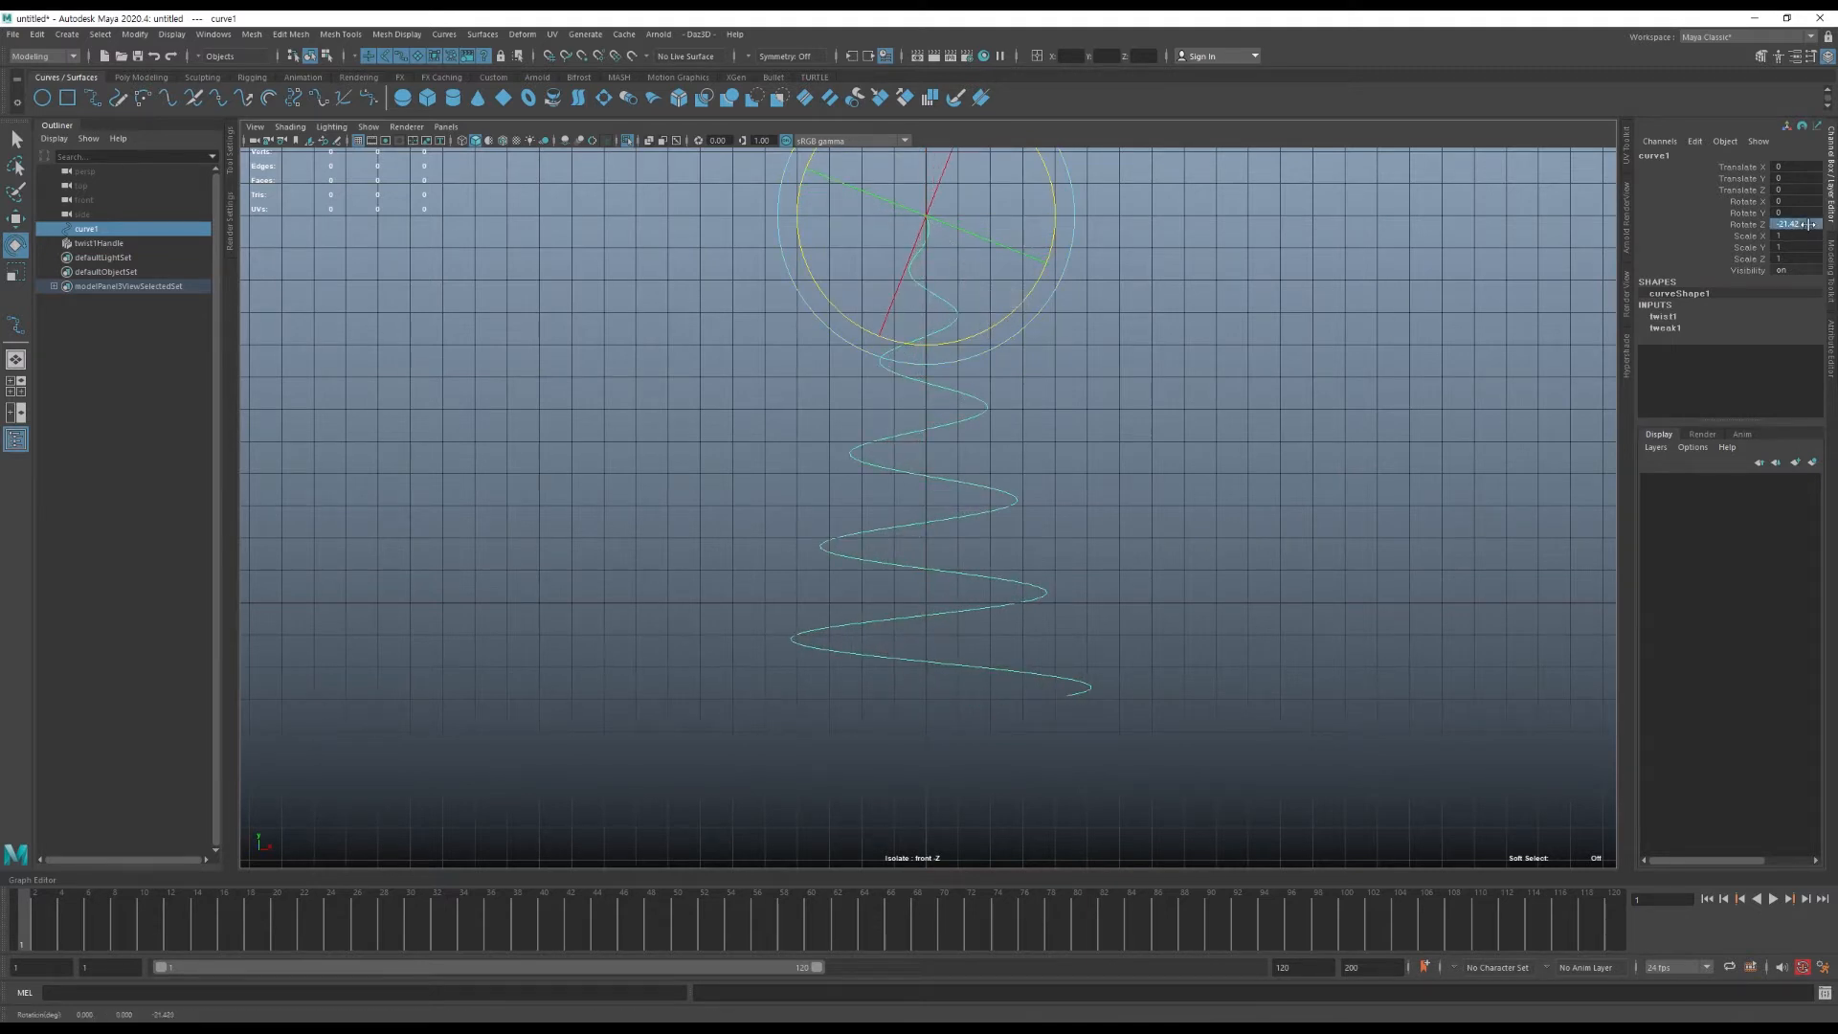
key(BackSpace)
text(-25)
key(Return)
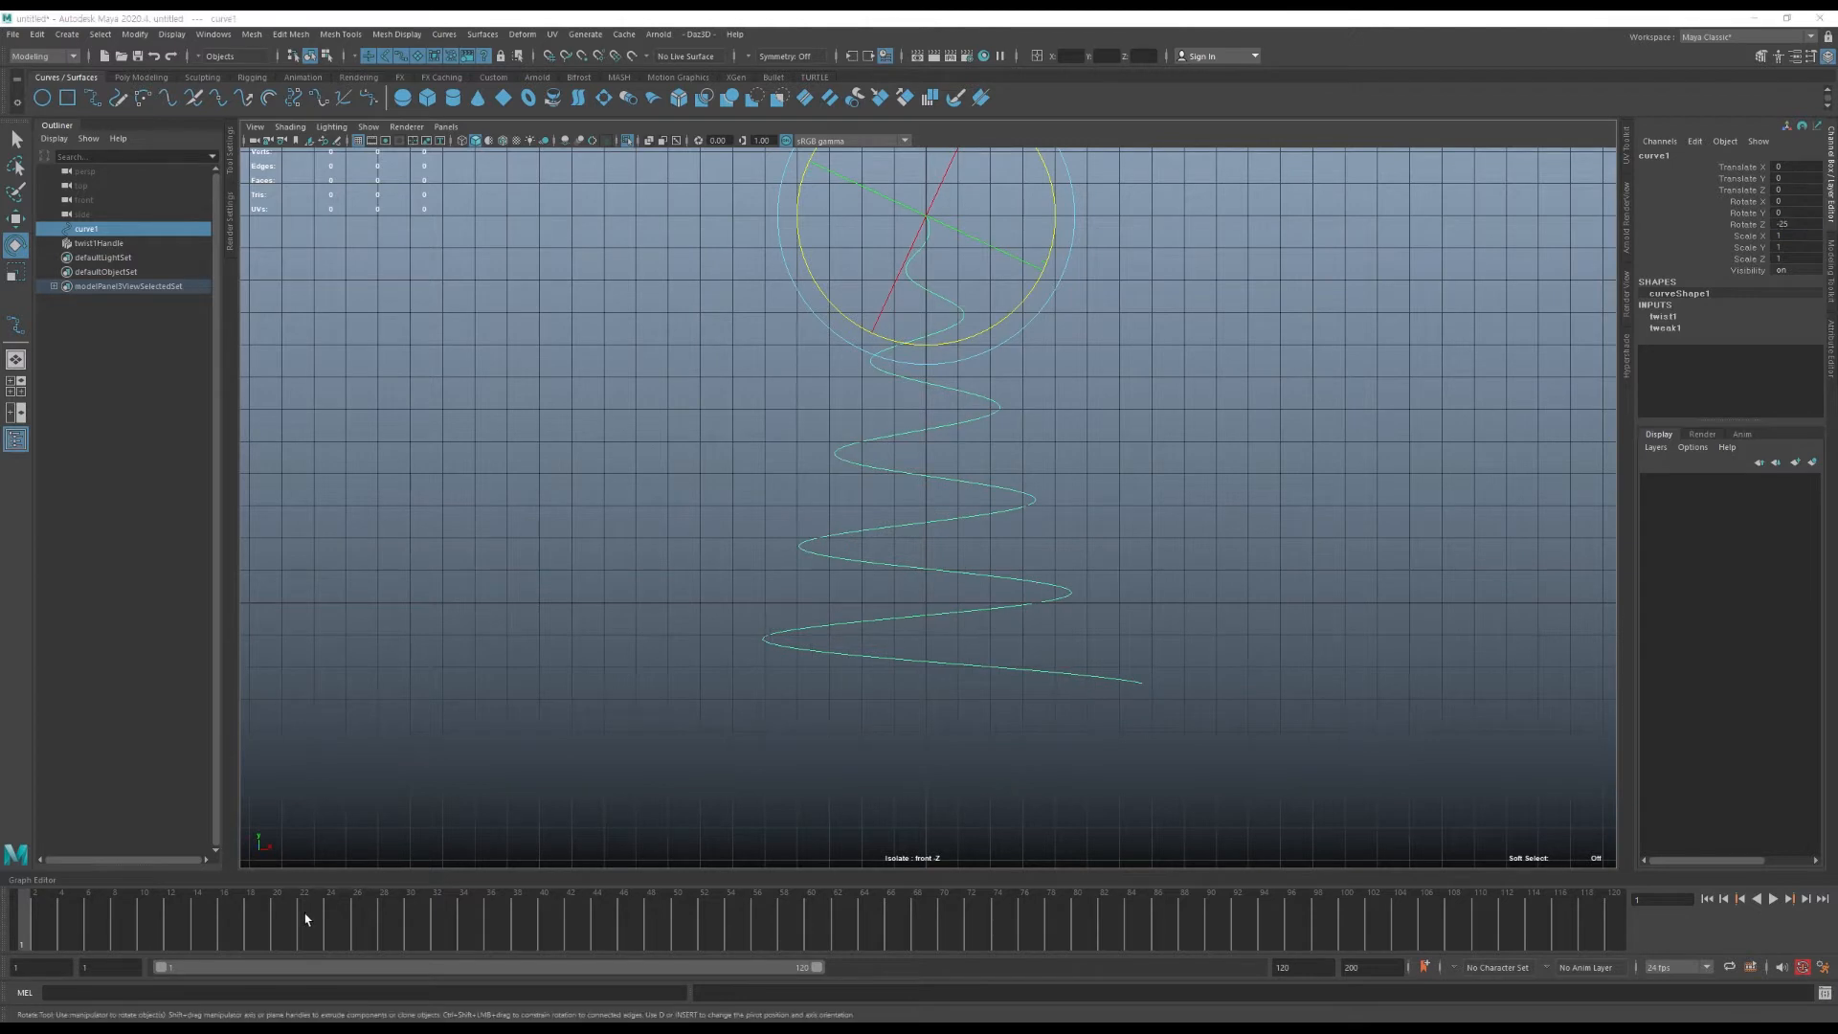
At frame 29, set the curve's Rotate Z to 0 and key that channel.
click(397, 941)
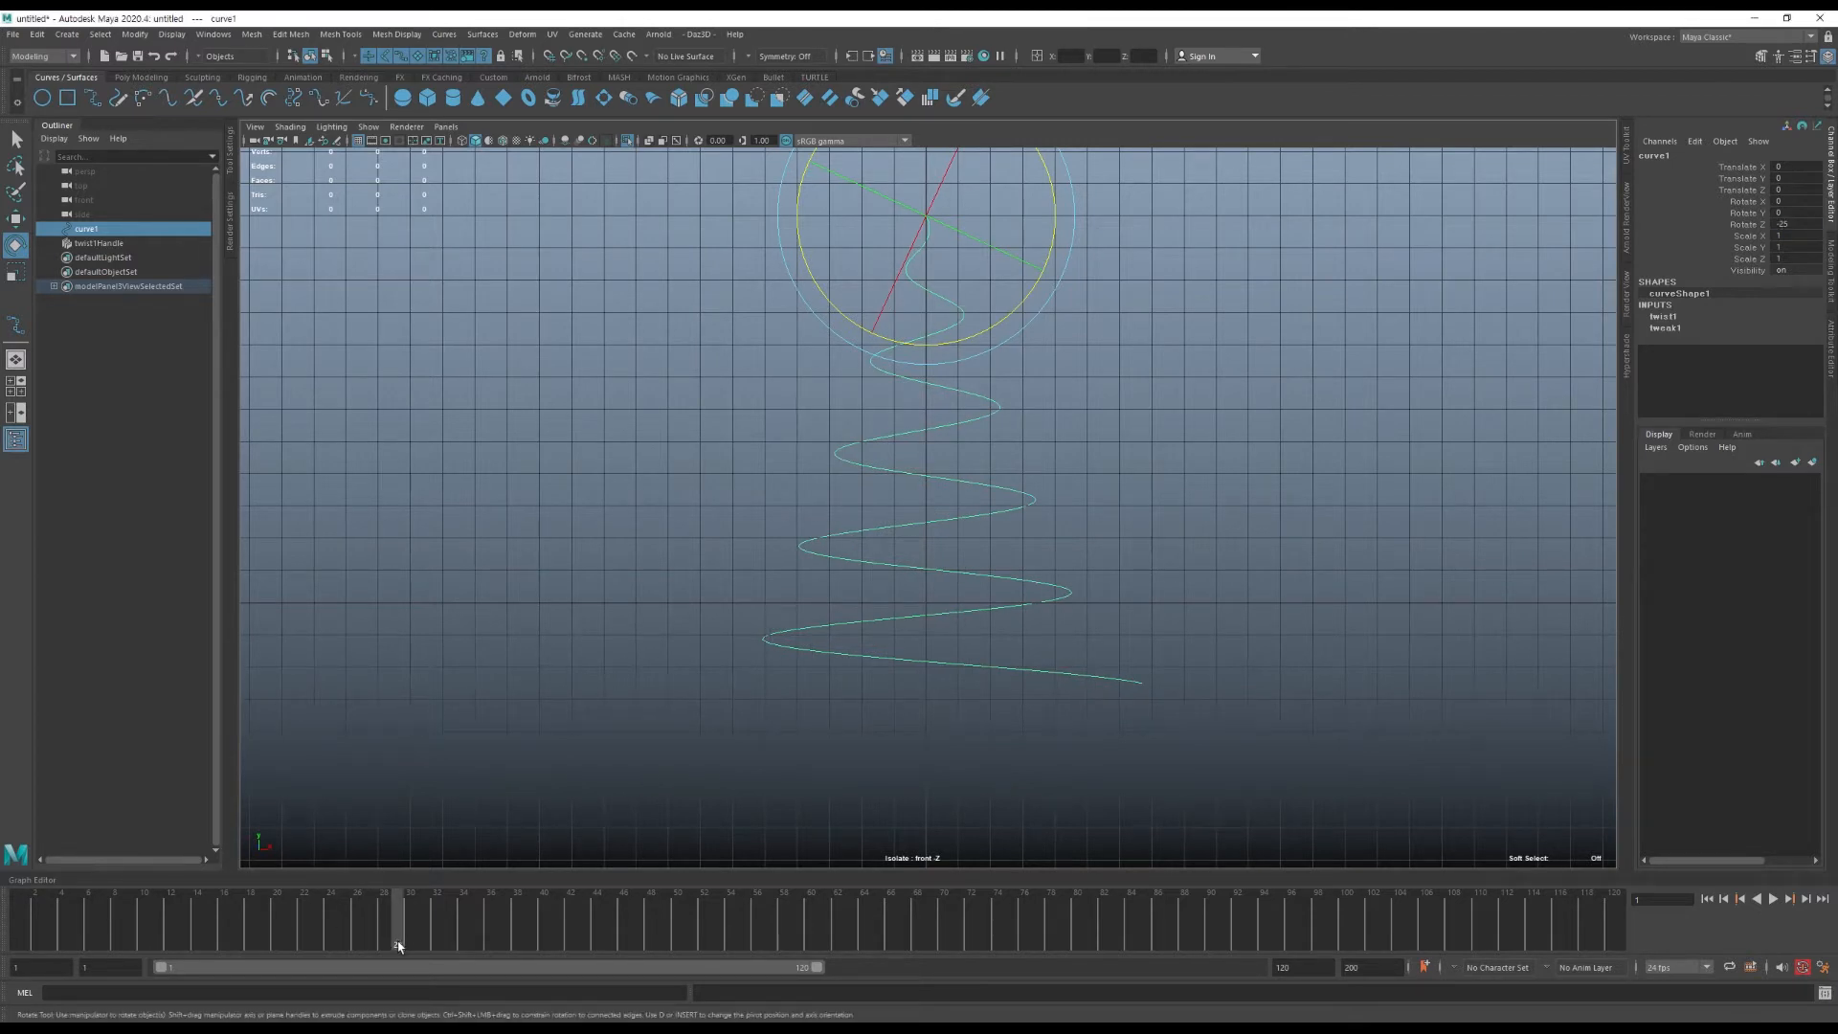
double_click(1802, 224)
text(0)
key(Return)
click(1748, 224)
right_click(1748, 224)
click(1713, 254)
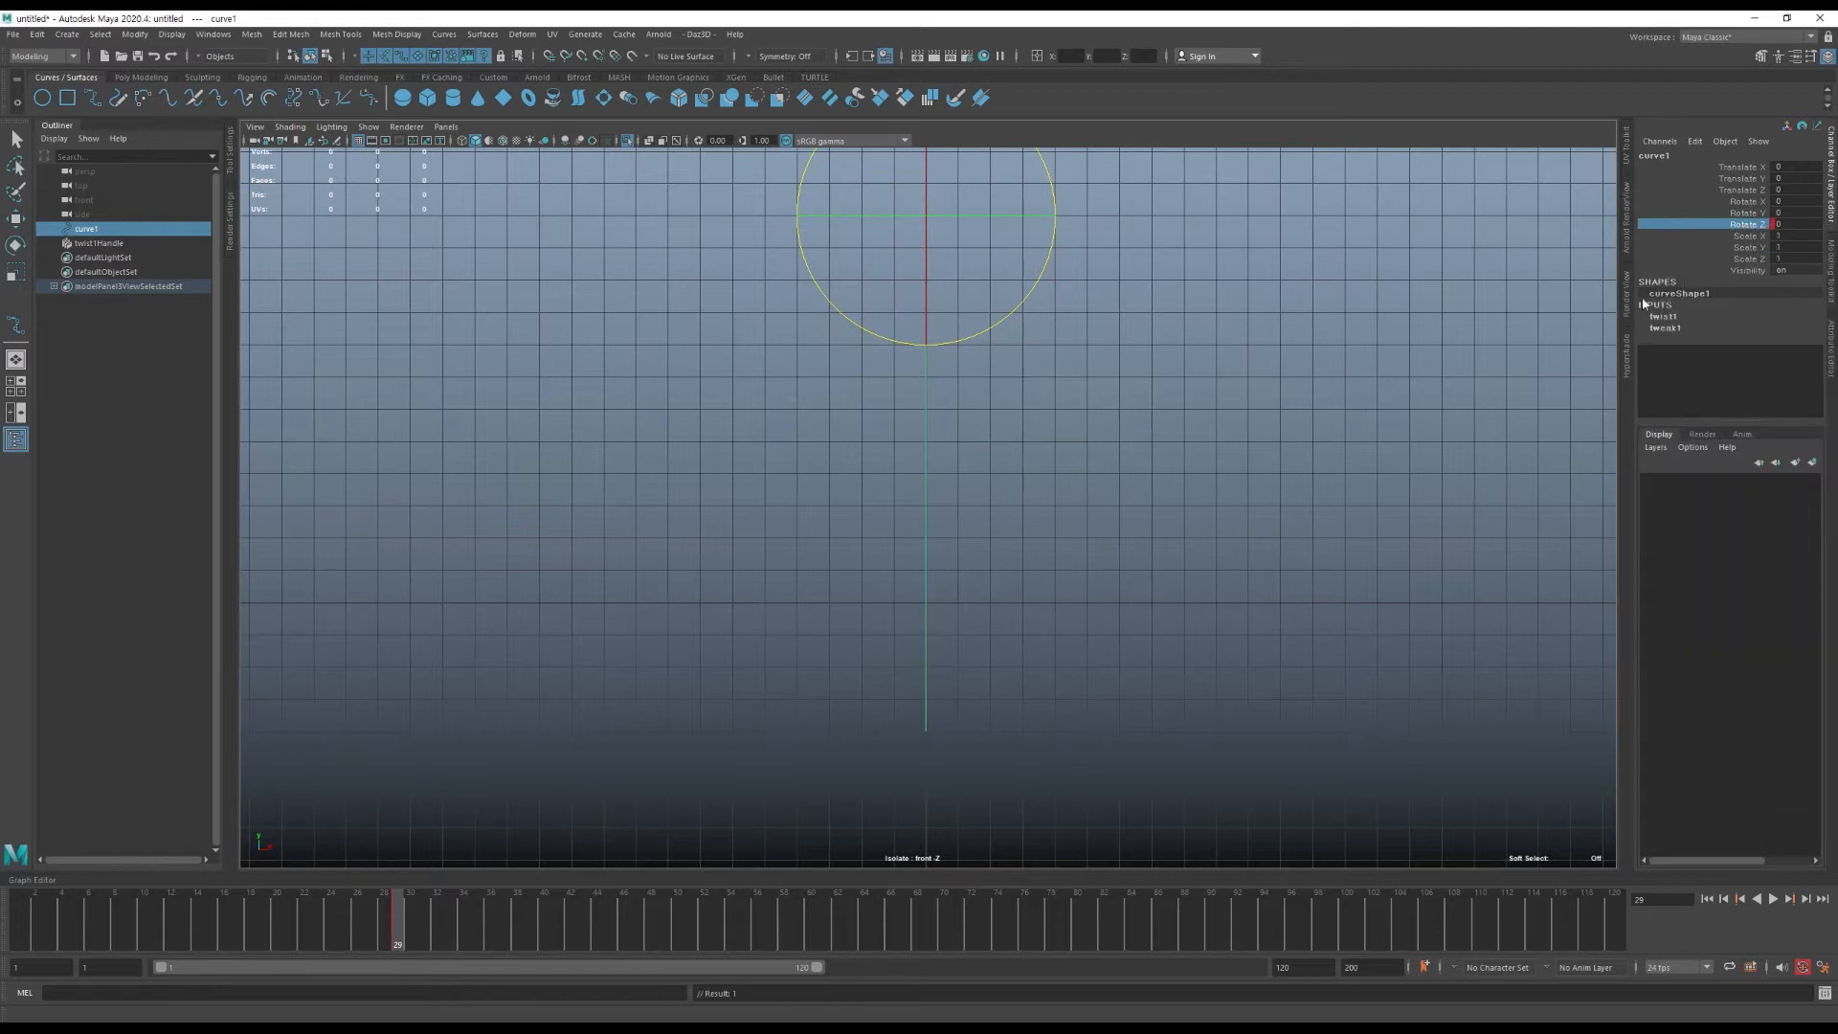
At frame 89, set the curve's Rotate Z to -25 and key that channel.
drag(401, 939, 1198, 946)
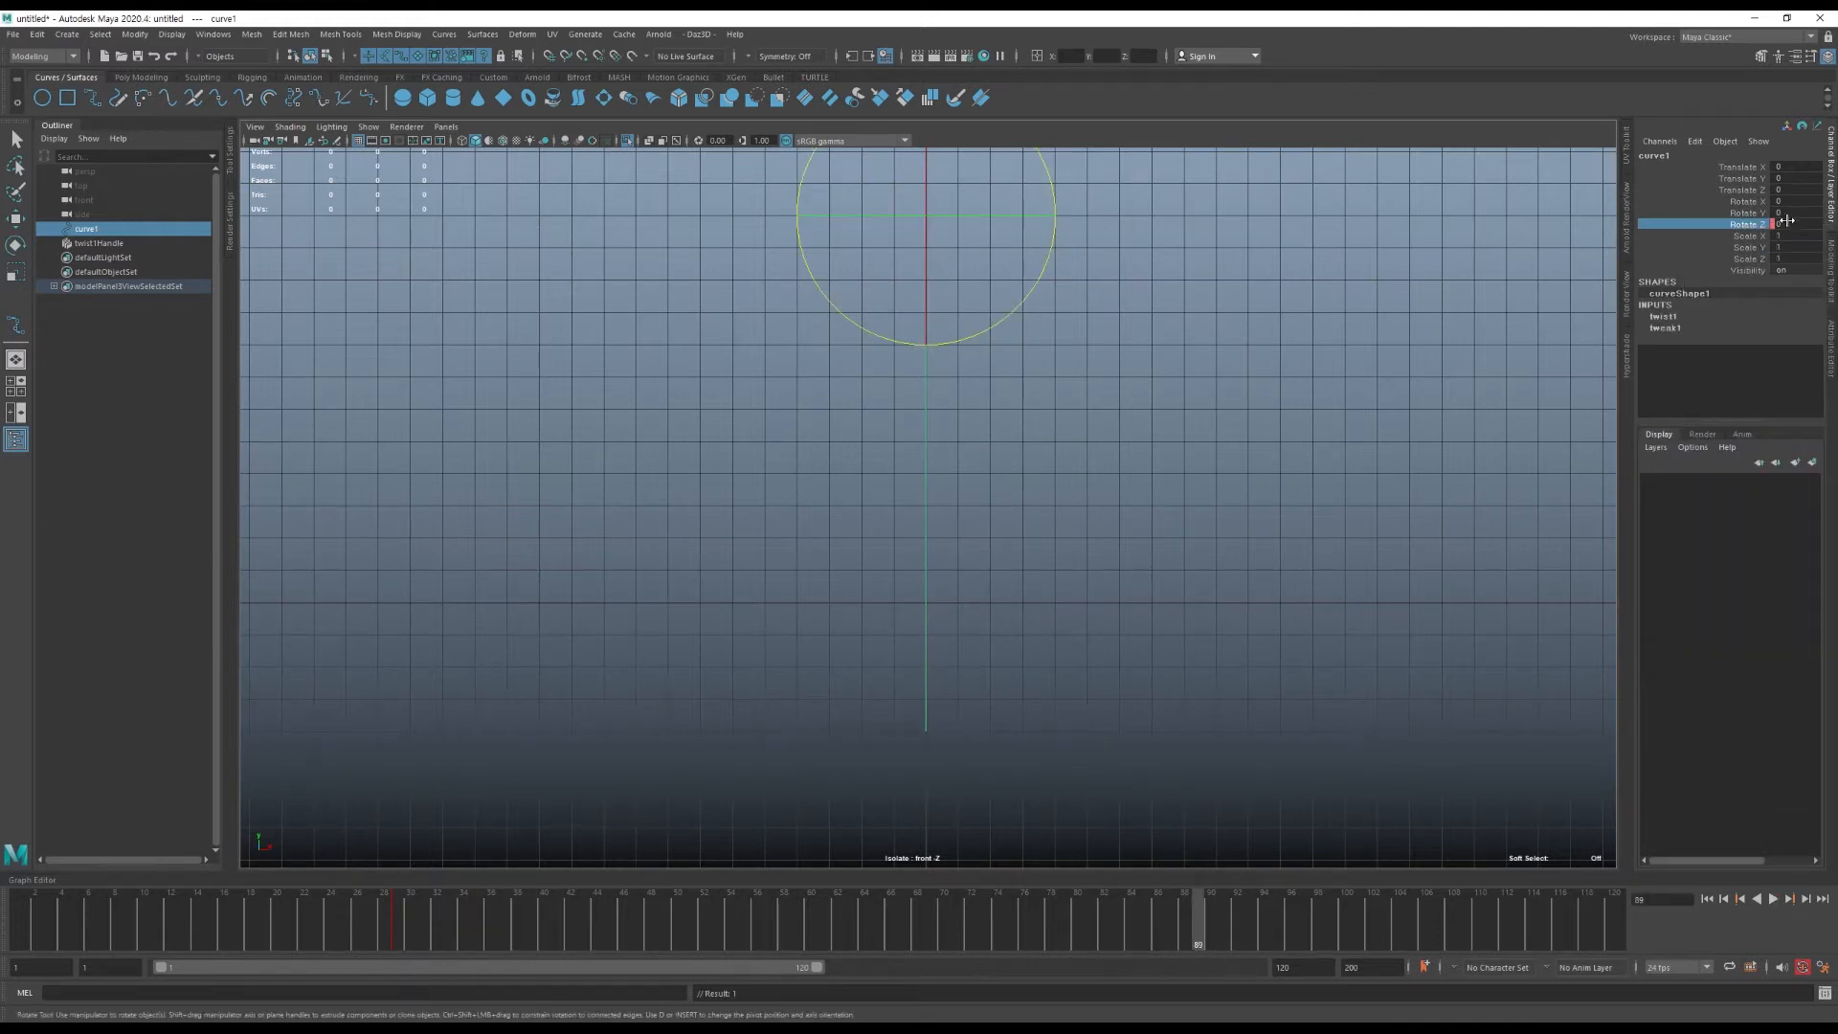
key(Return)
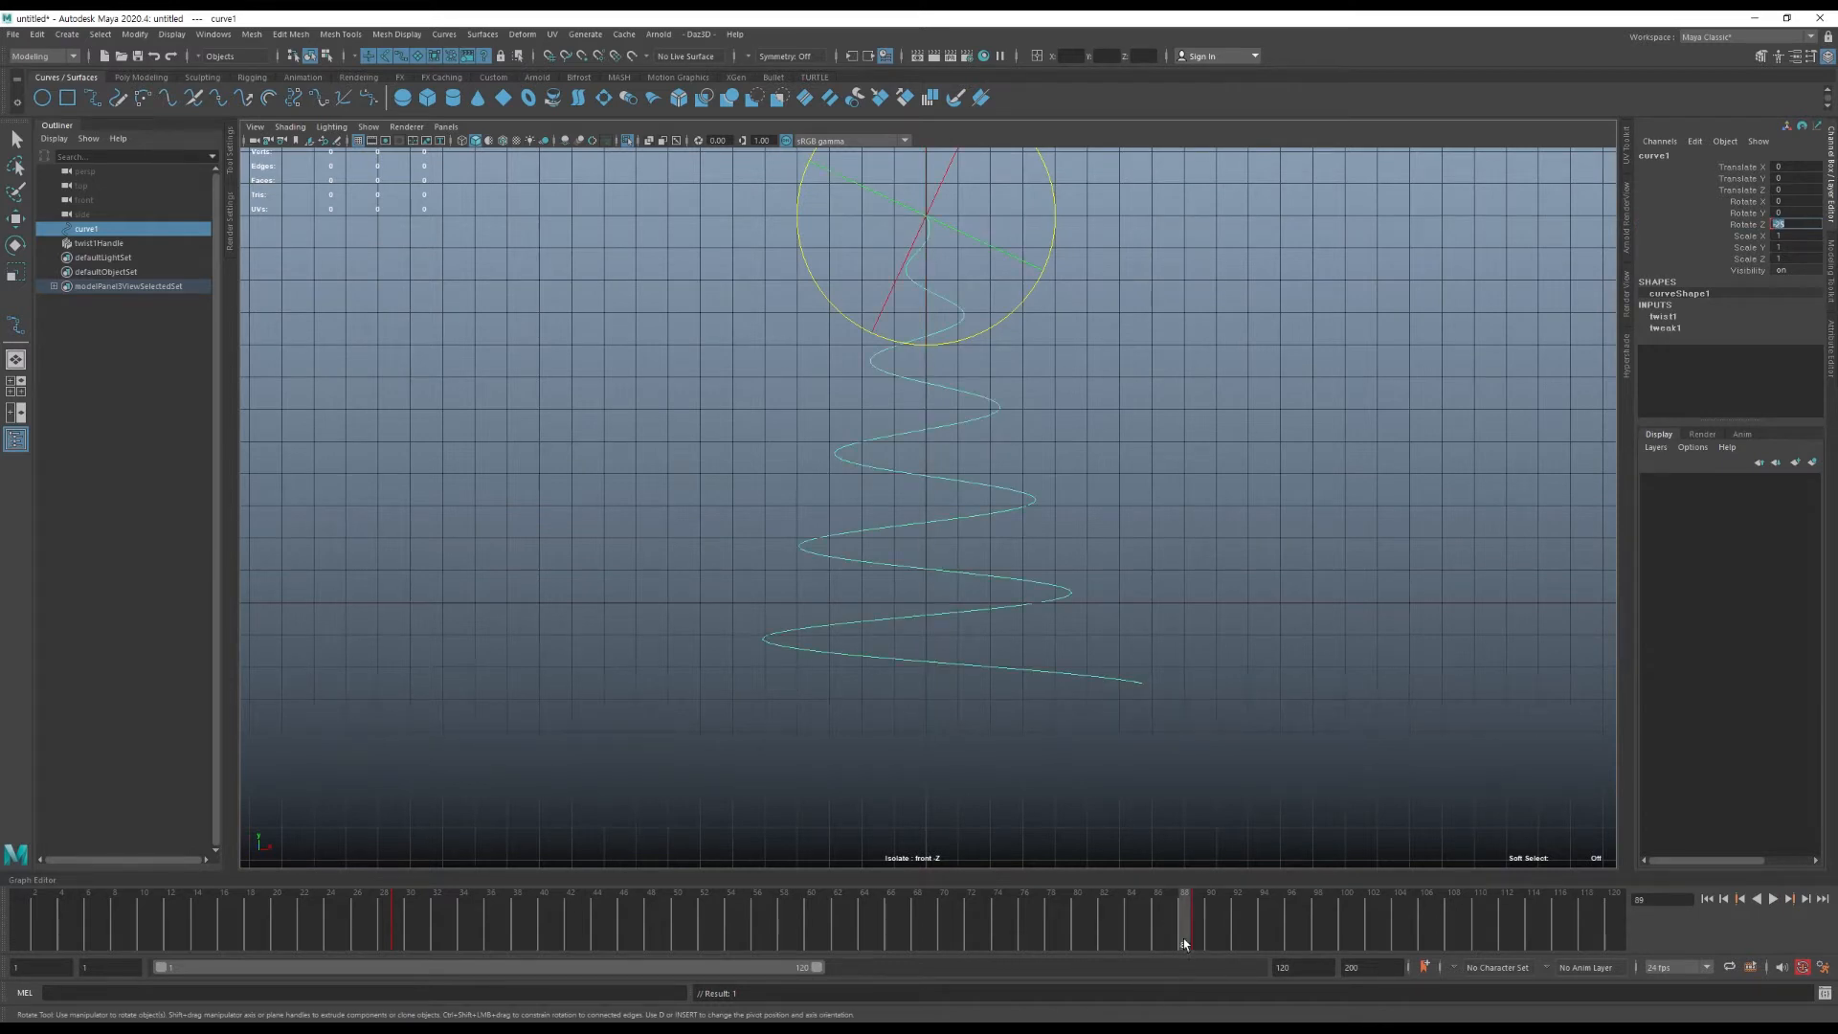
mouse_move(1183, 938)
mouse_down()
mouse_move(623, 934)
mouse_move(1199, 917)
mouse_up()
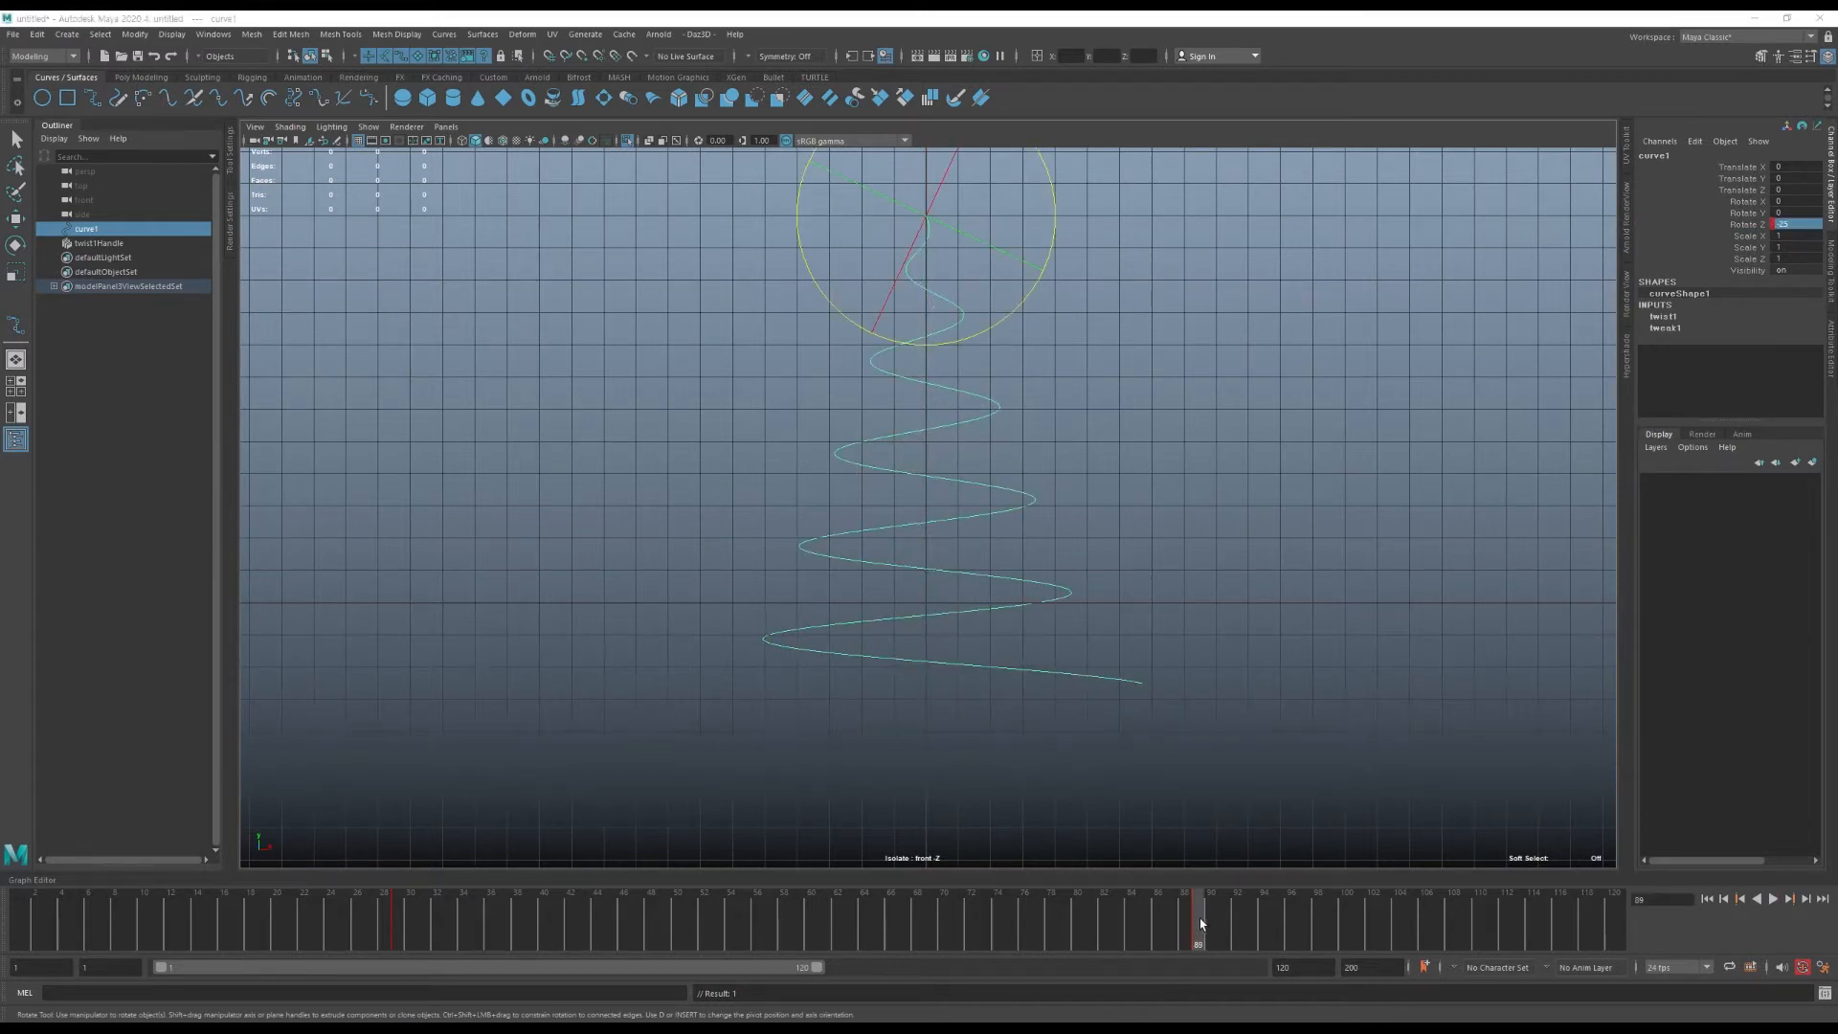
Key the Twist deformer's End Angle at 2000 on frame 100.
click(1349, 935)
click(1682, 318)
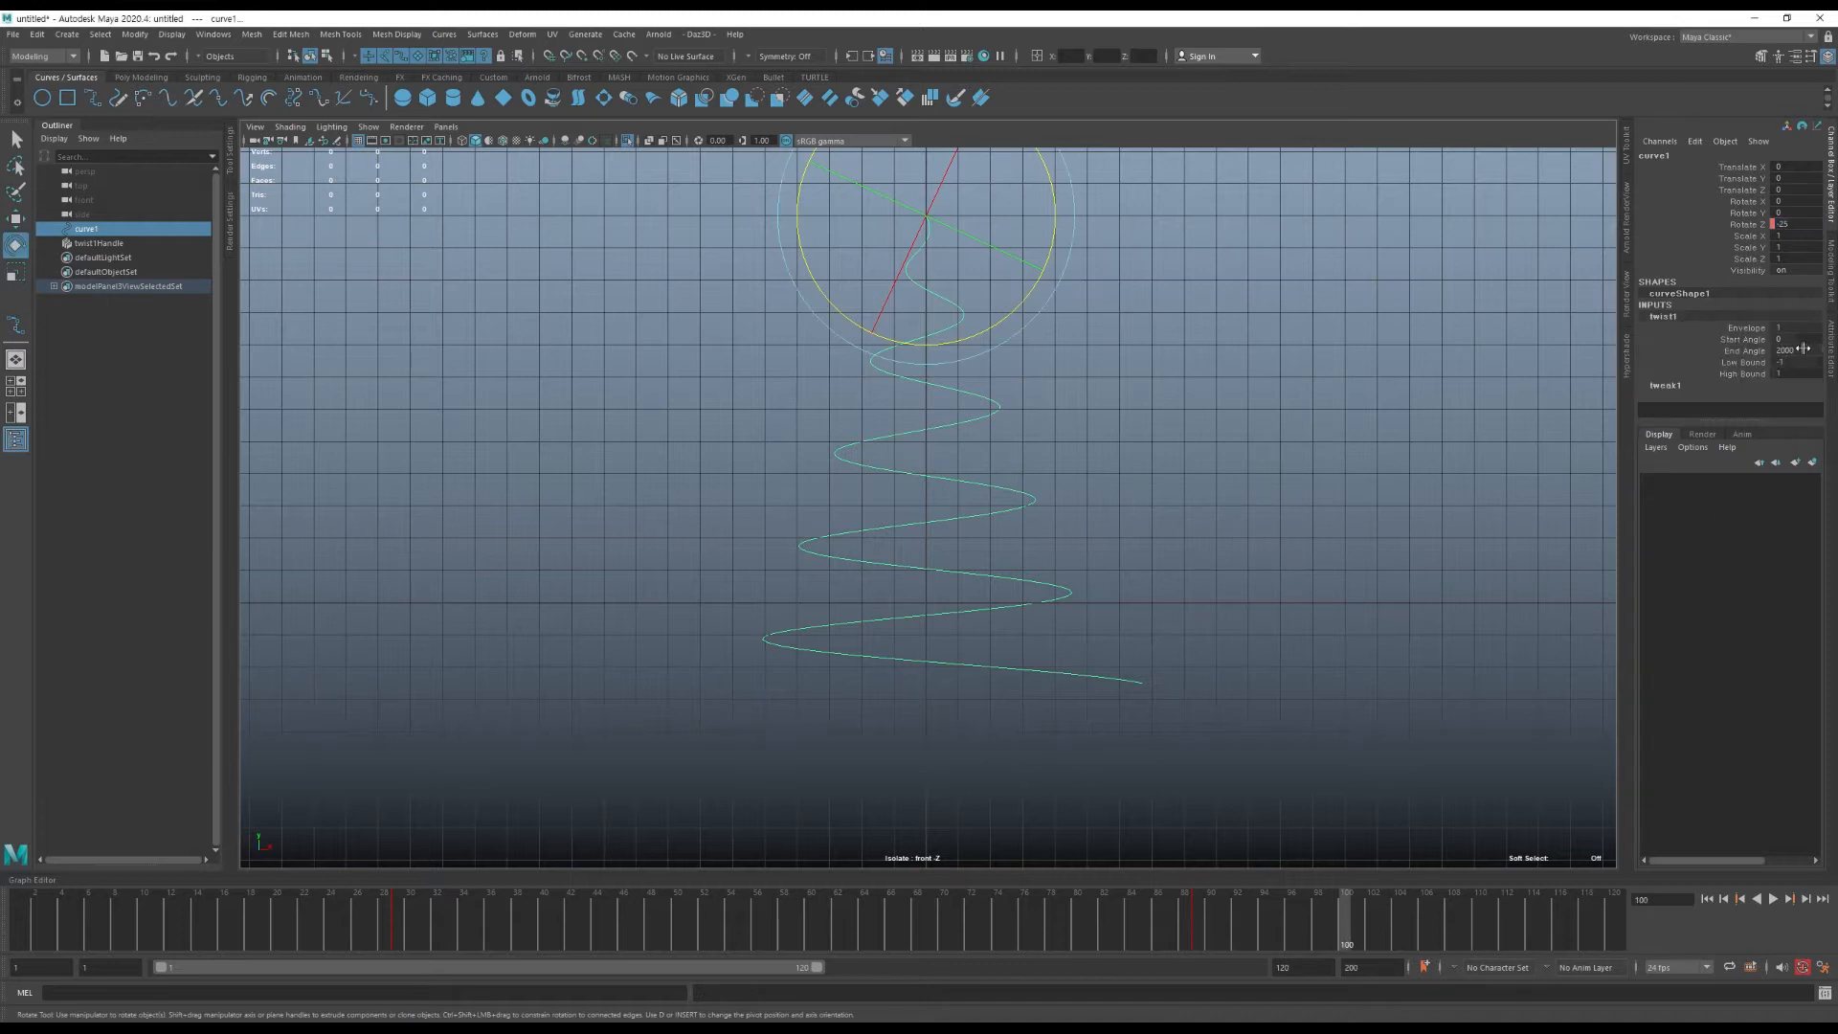
right_click(1740, 353)
click(1733, 375)
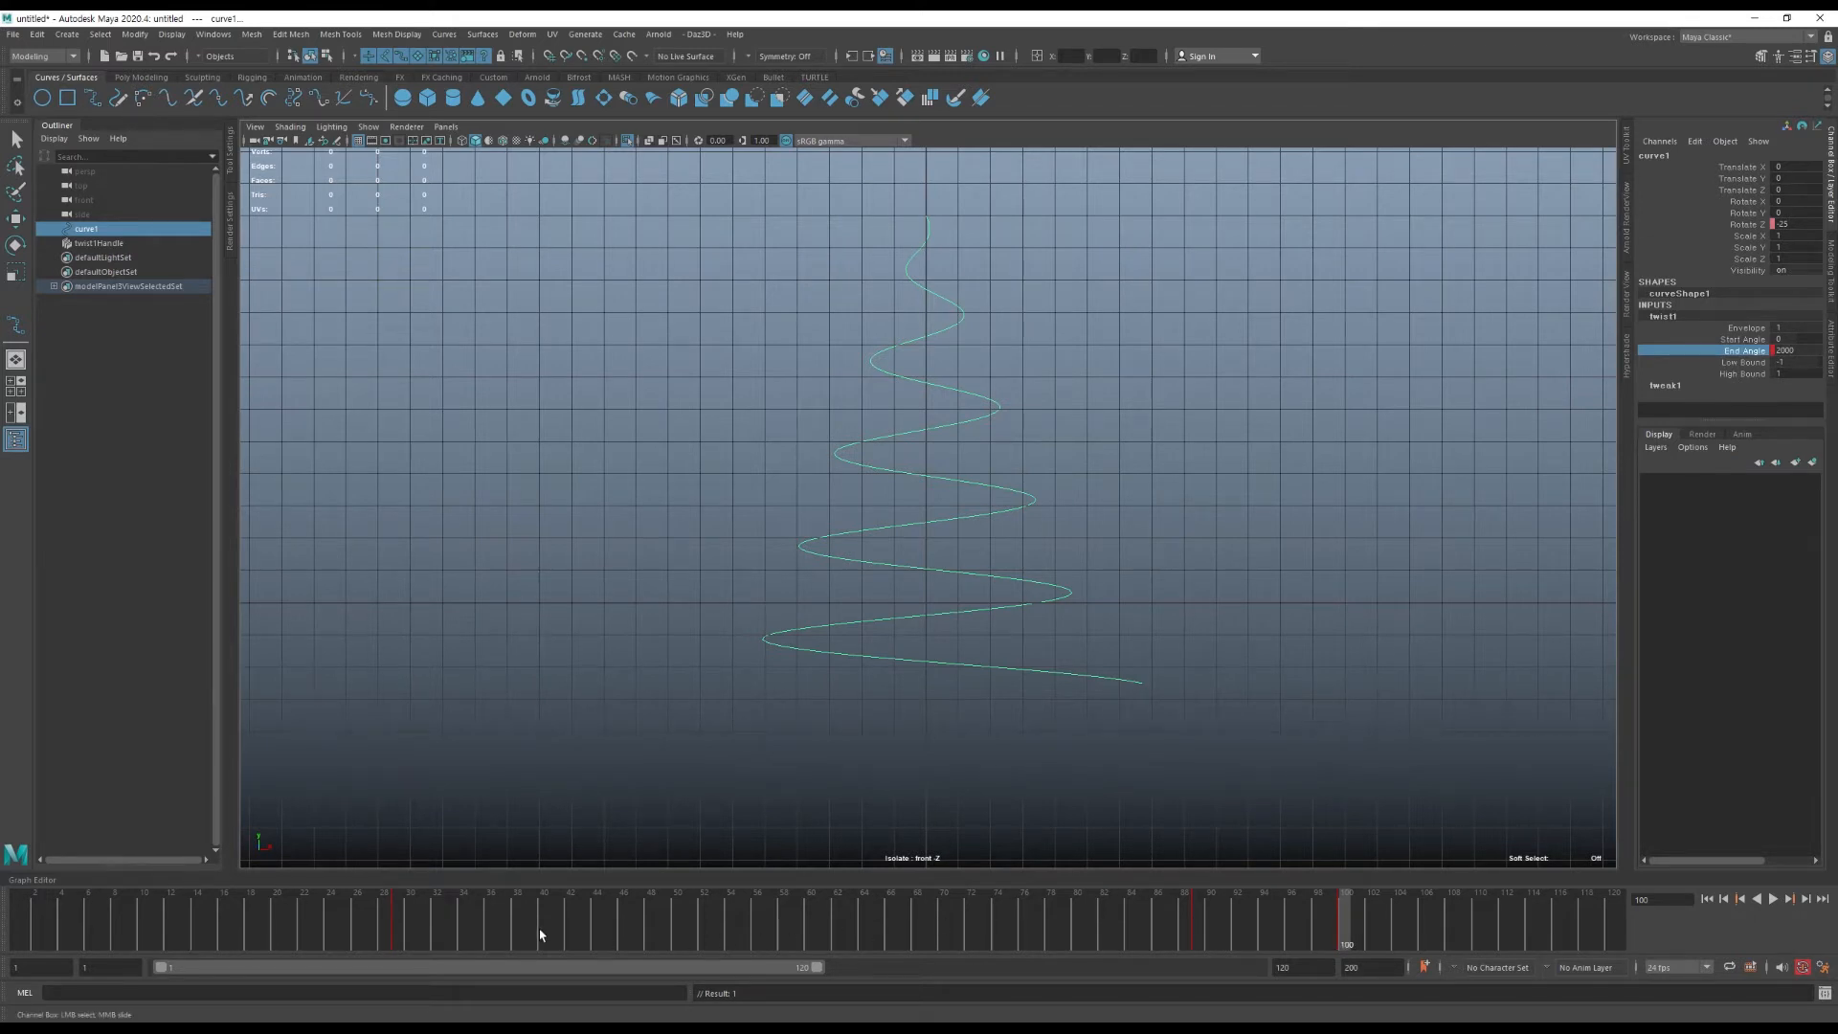
Enter the Twist deformer's starting End Angle at frame 29 and key it.
text(0)
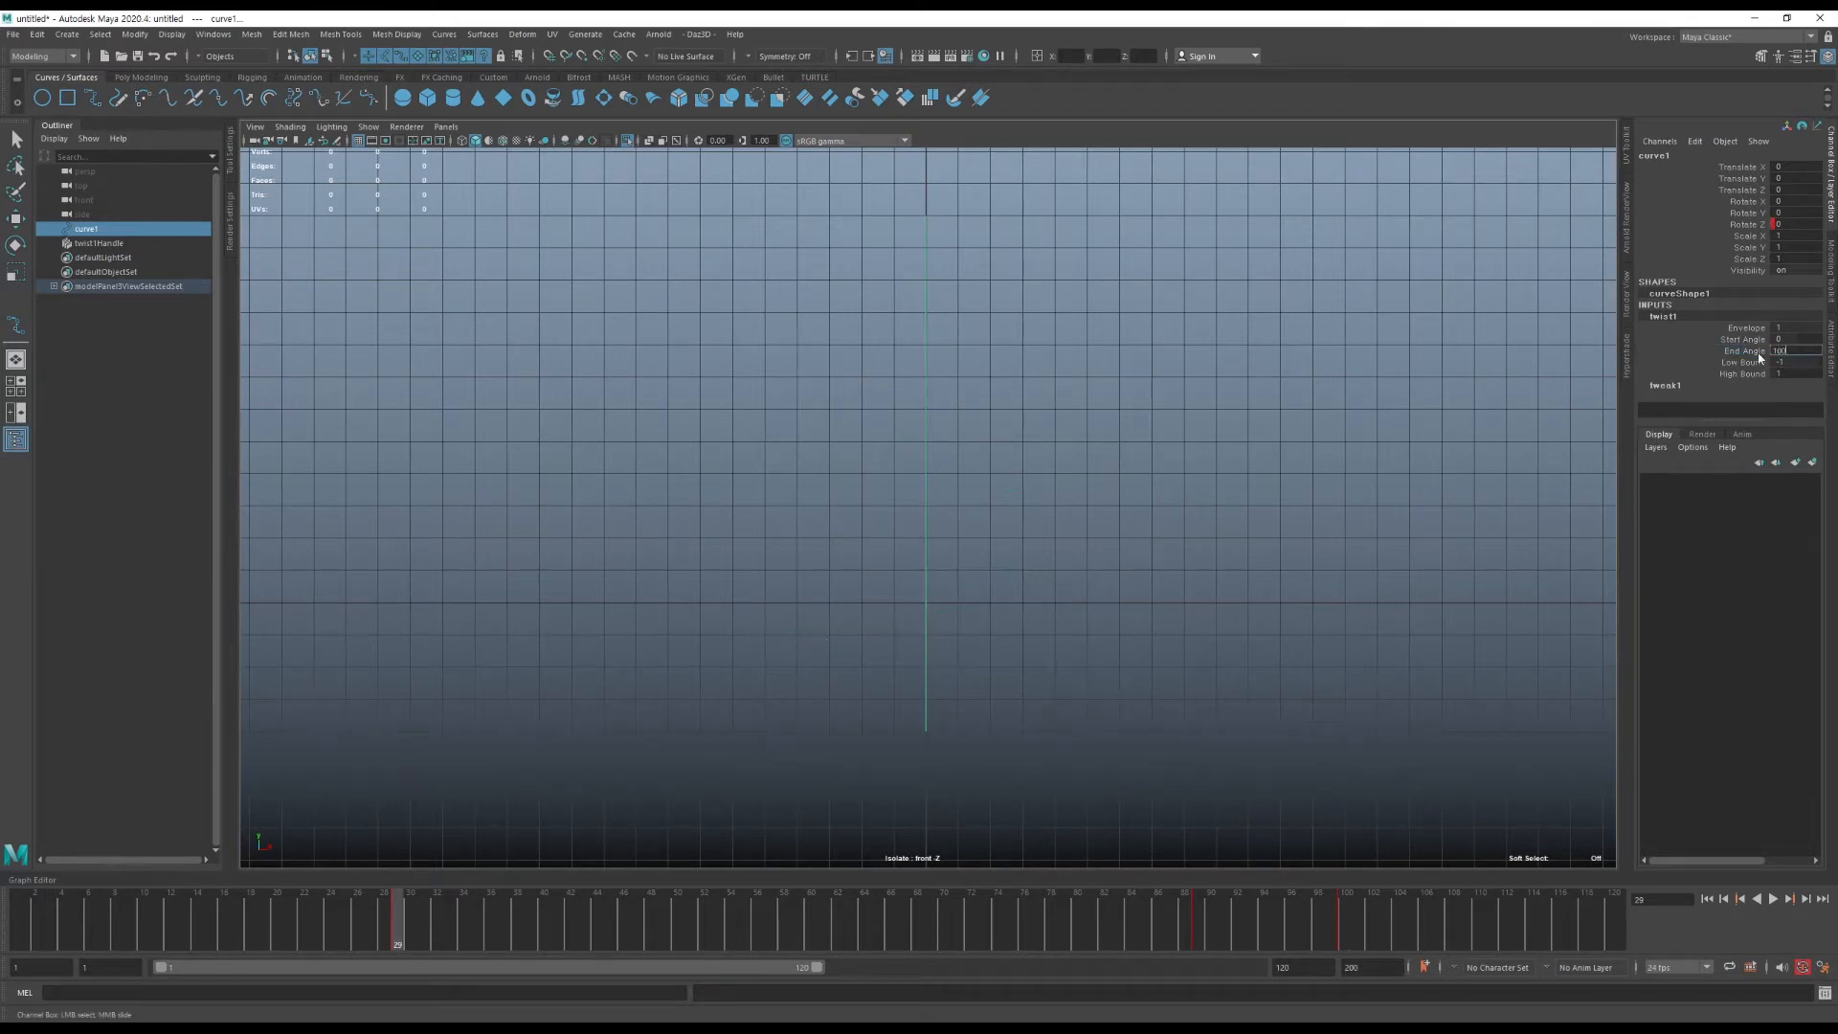
key(Return)
right_click(1743, 351)
click(1729, 377)
mouse_move(411, 922)
mouse_down()
mouse_move(1305, 930)
mouse_move(1338, 963)
mouse_move(813, 924)
mouse_move(397, 924)
mouse_up()
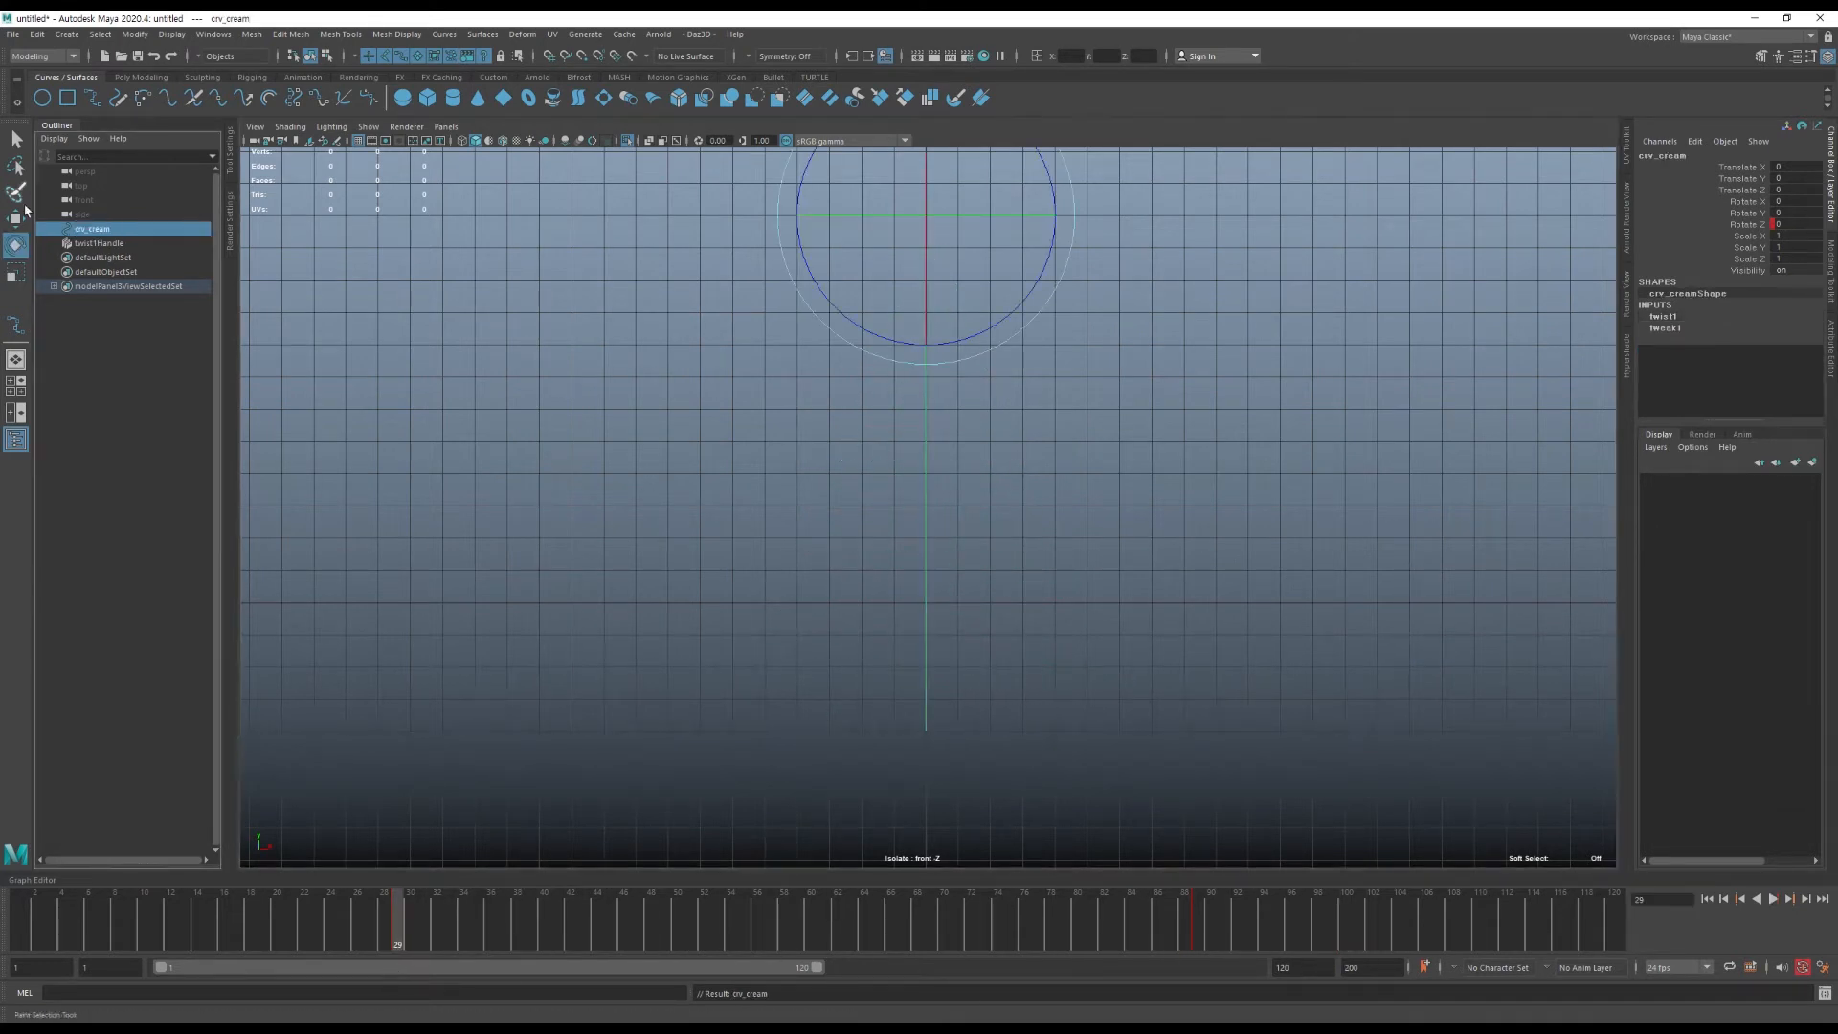
Group the crv_cream curve with the twist handle and name the group crv_cream_grp.
shift+click(98, 243)
key(f)
key(ctrl+g)
double_click(91, 229)
text(cl)
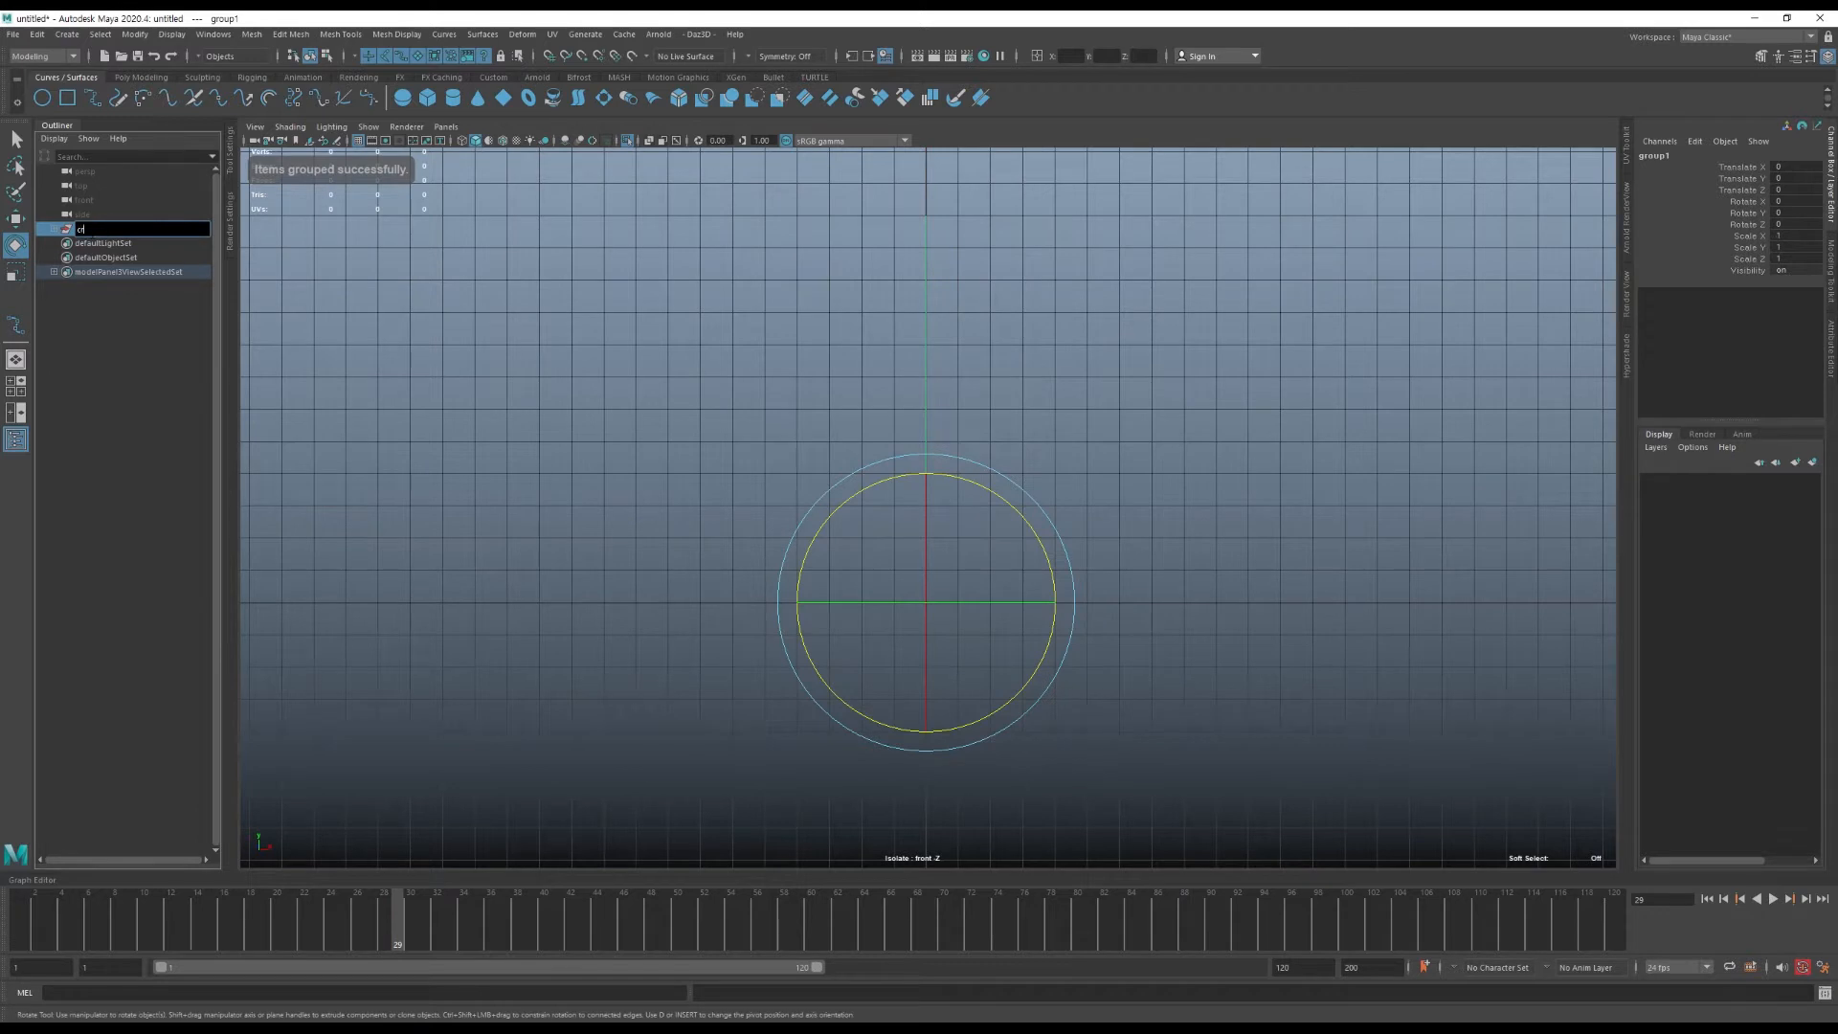
text(rv_c)
text(ream_grp)
key(Return)
Create a polygon cylinder at the origin and set its height to 30.
click(141, 77)
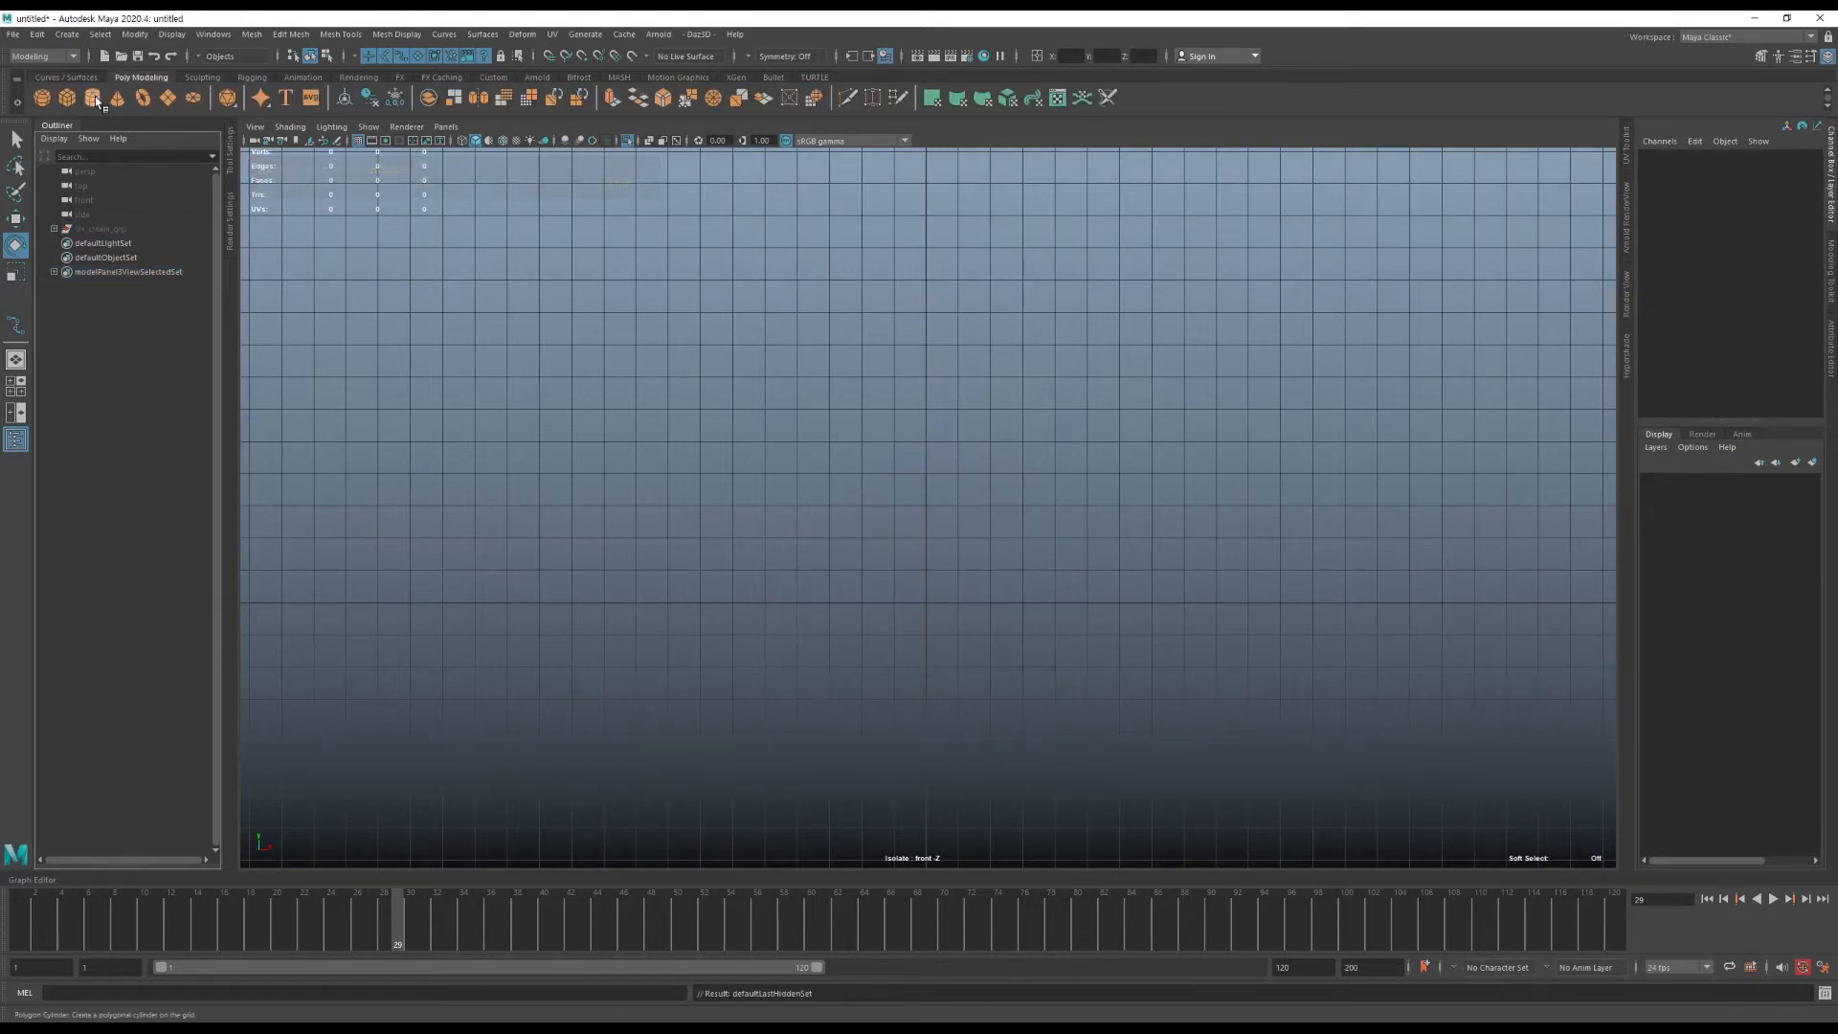
click(92, 98)
click(1690, 316)
click(1790, 339)
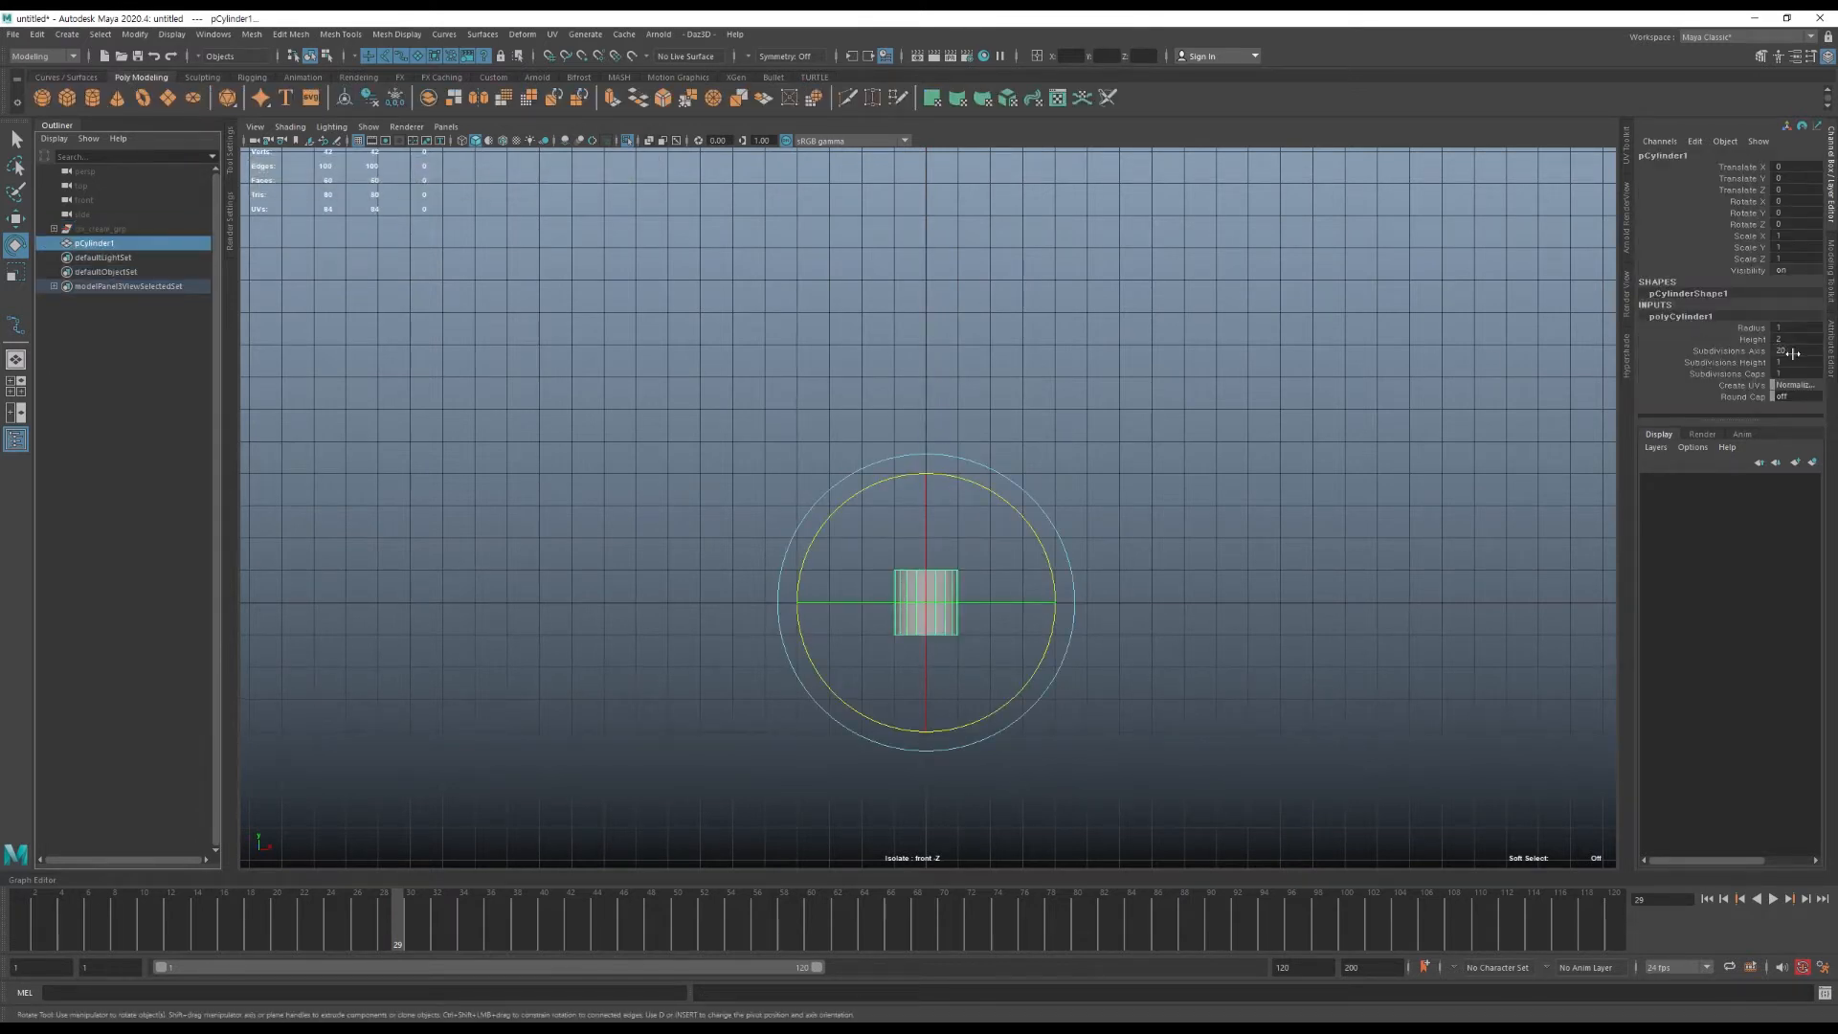
text(30)
key(Return)
scroll(1320, 420, down, 1)
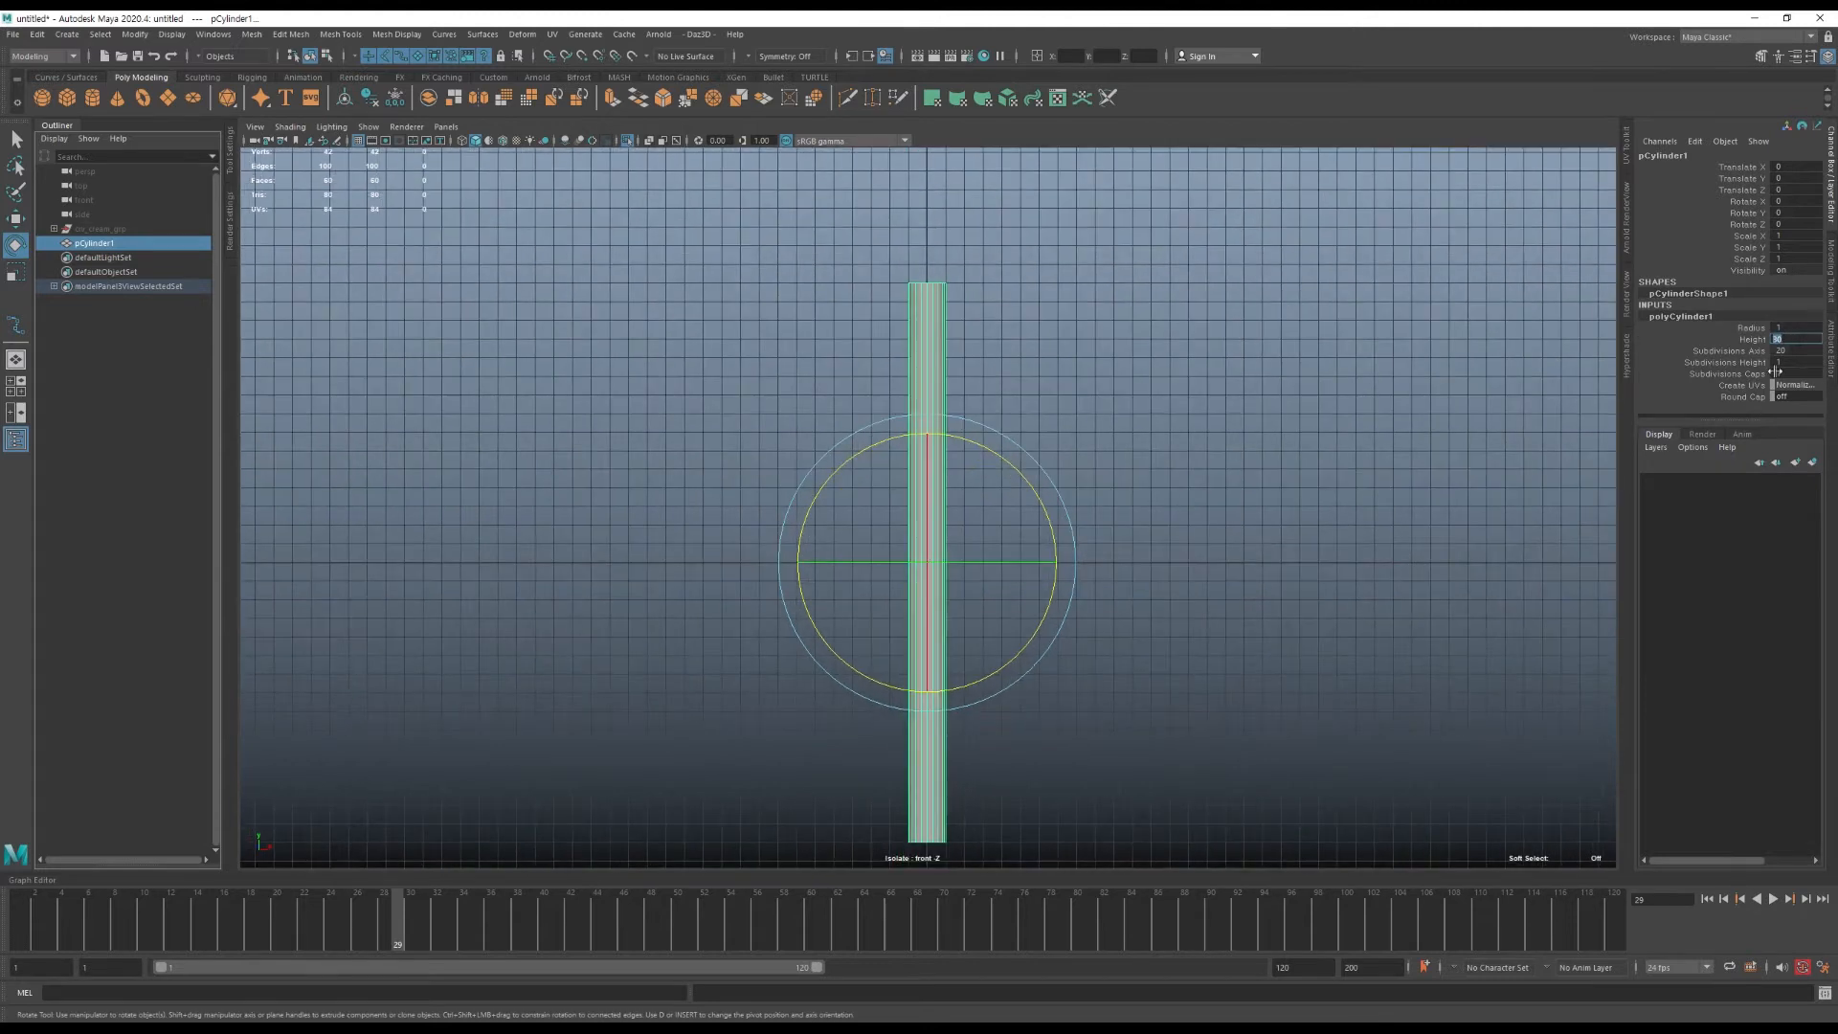
Set the cylinder's axis subdivisions to 12 and height subdivisions to 50, and show it in perspective.
click(1786, 351)
text(12)
key(Return)
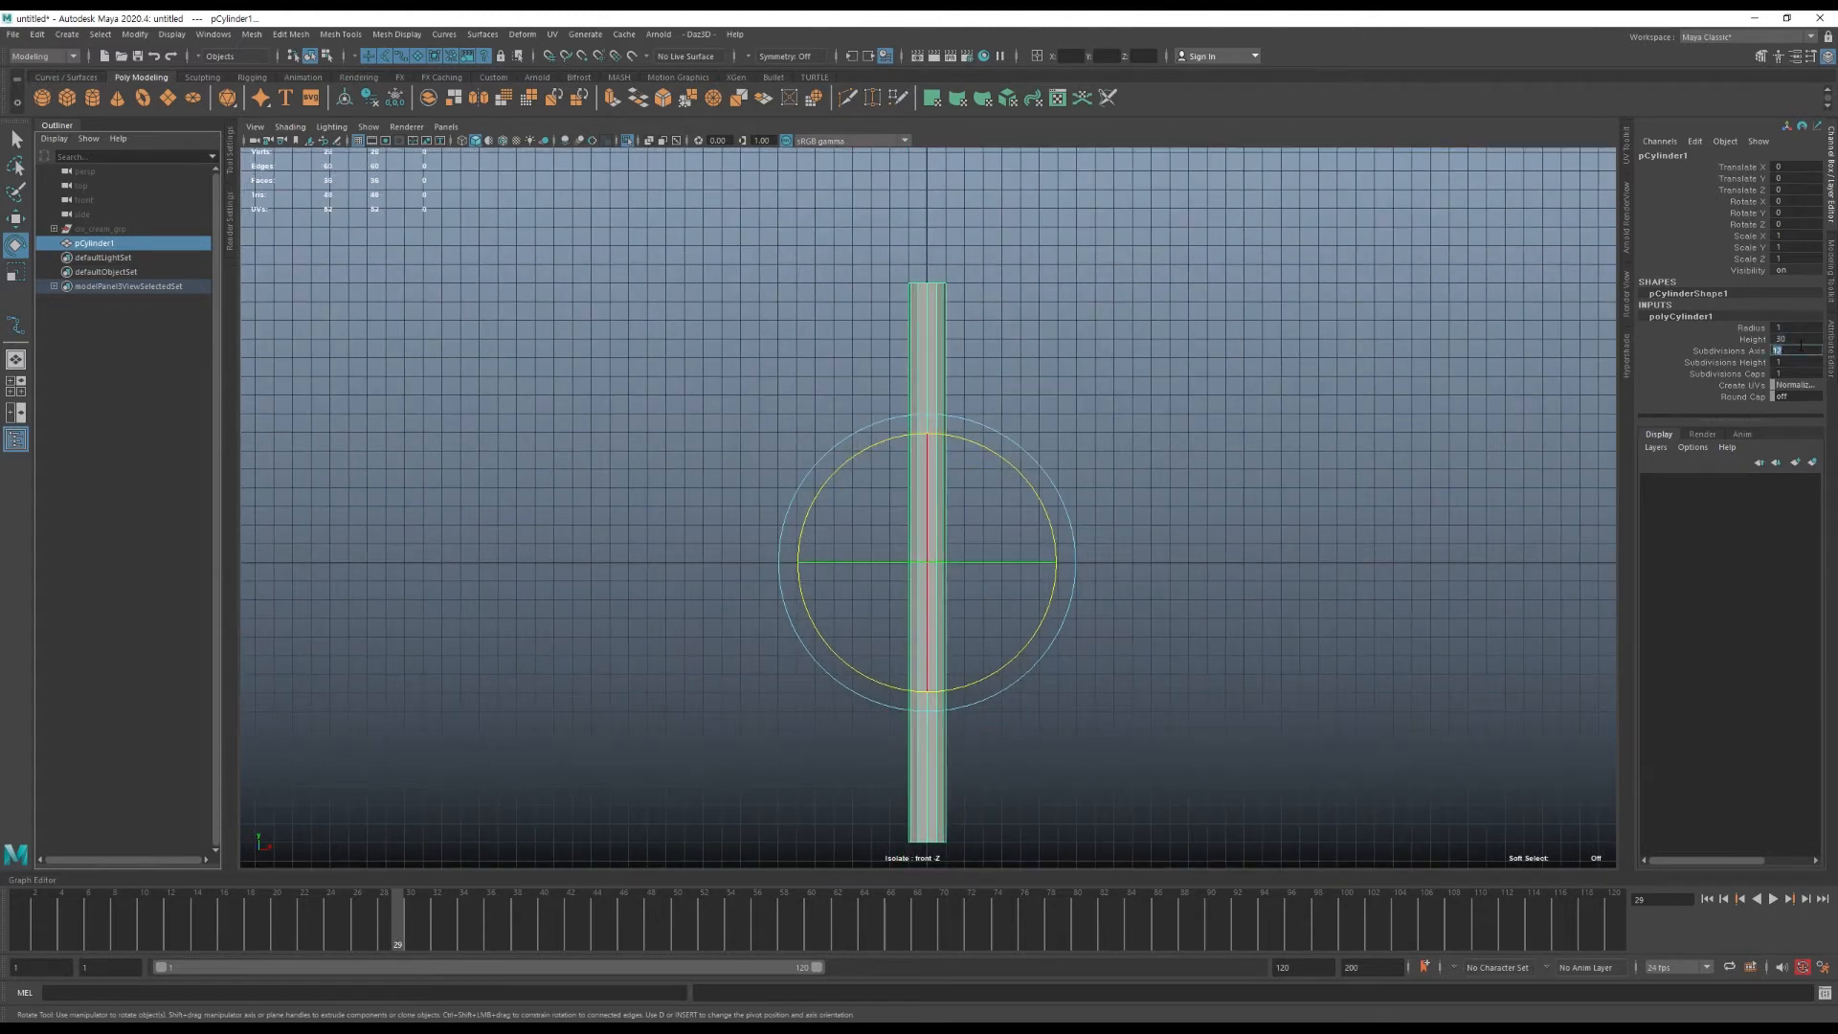
click(1788, 362)
text(50)
key(Return)
key(space)
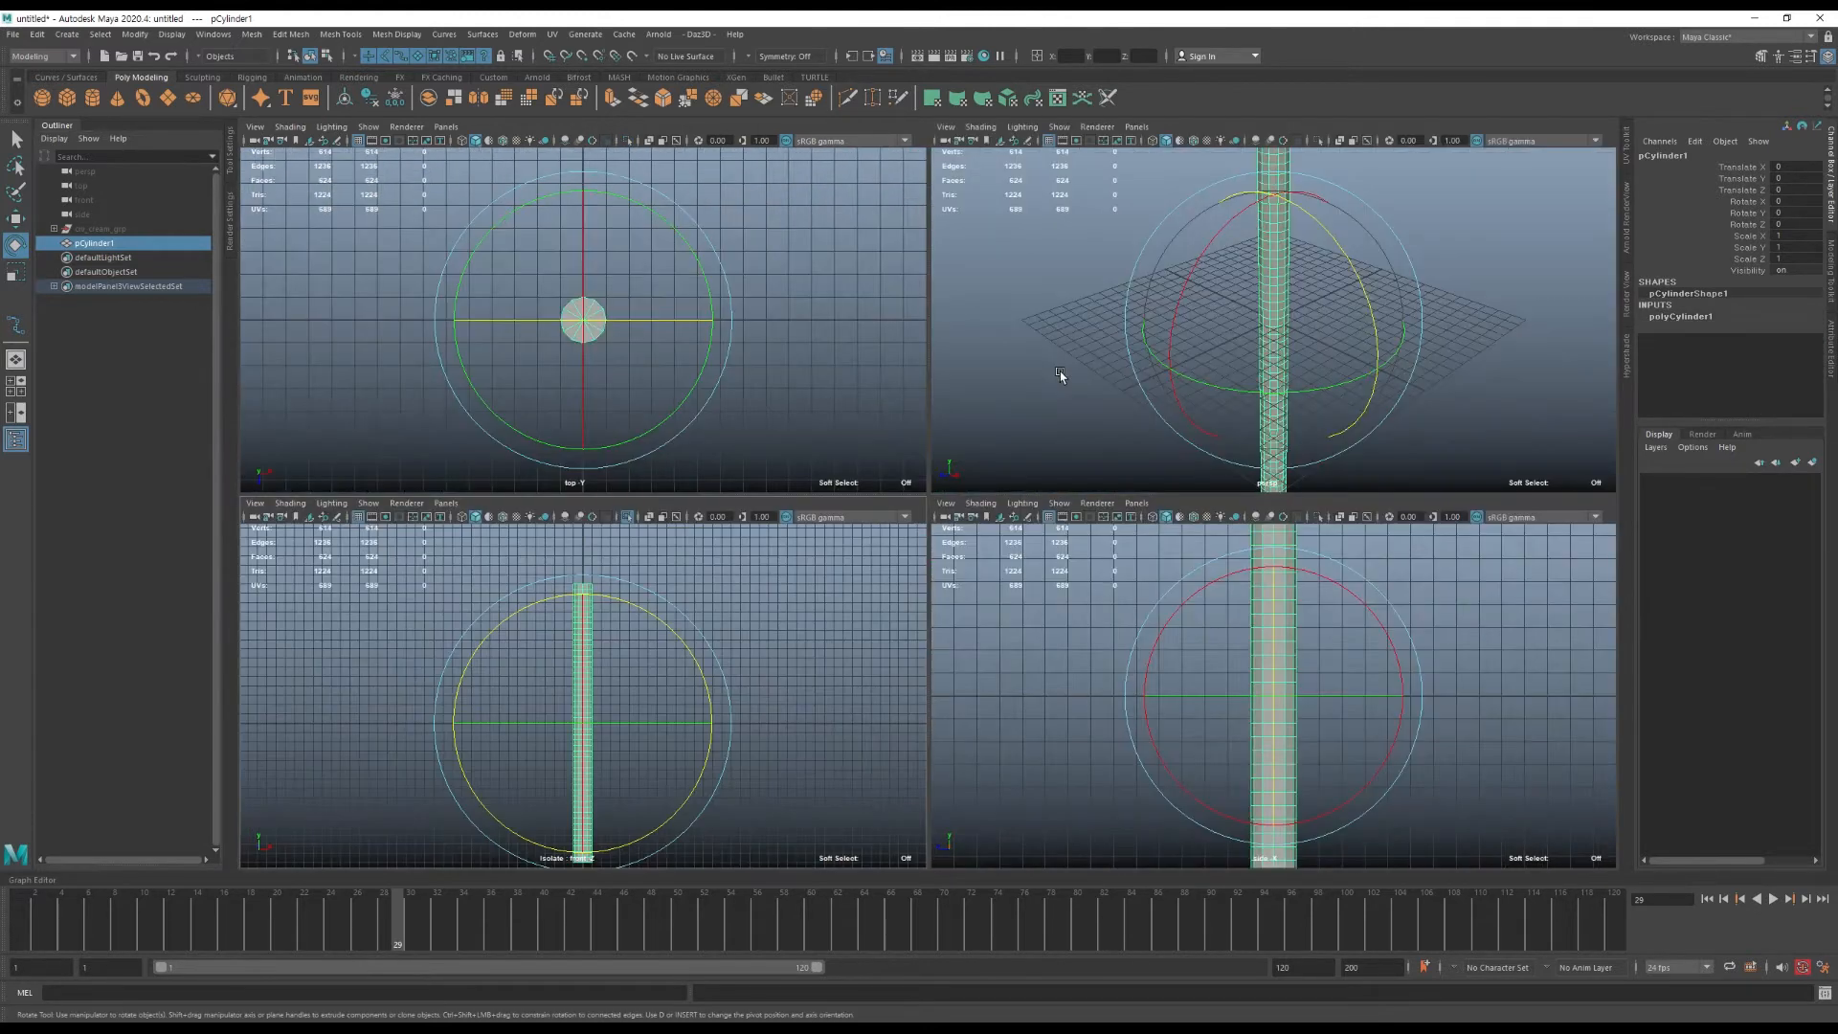
key(space)
alt+drag(1109, 234, 1032, 296)
alt+drag(1284, 353, 1092, 320)
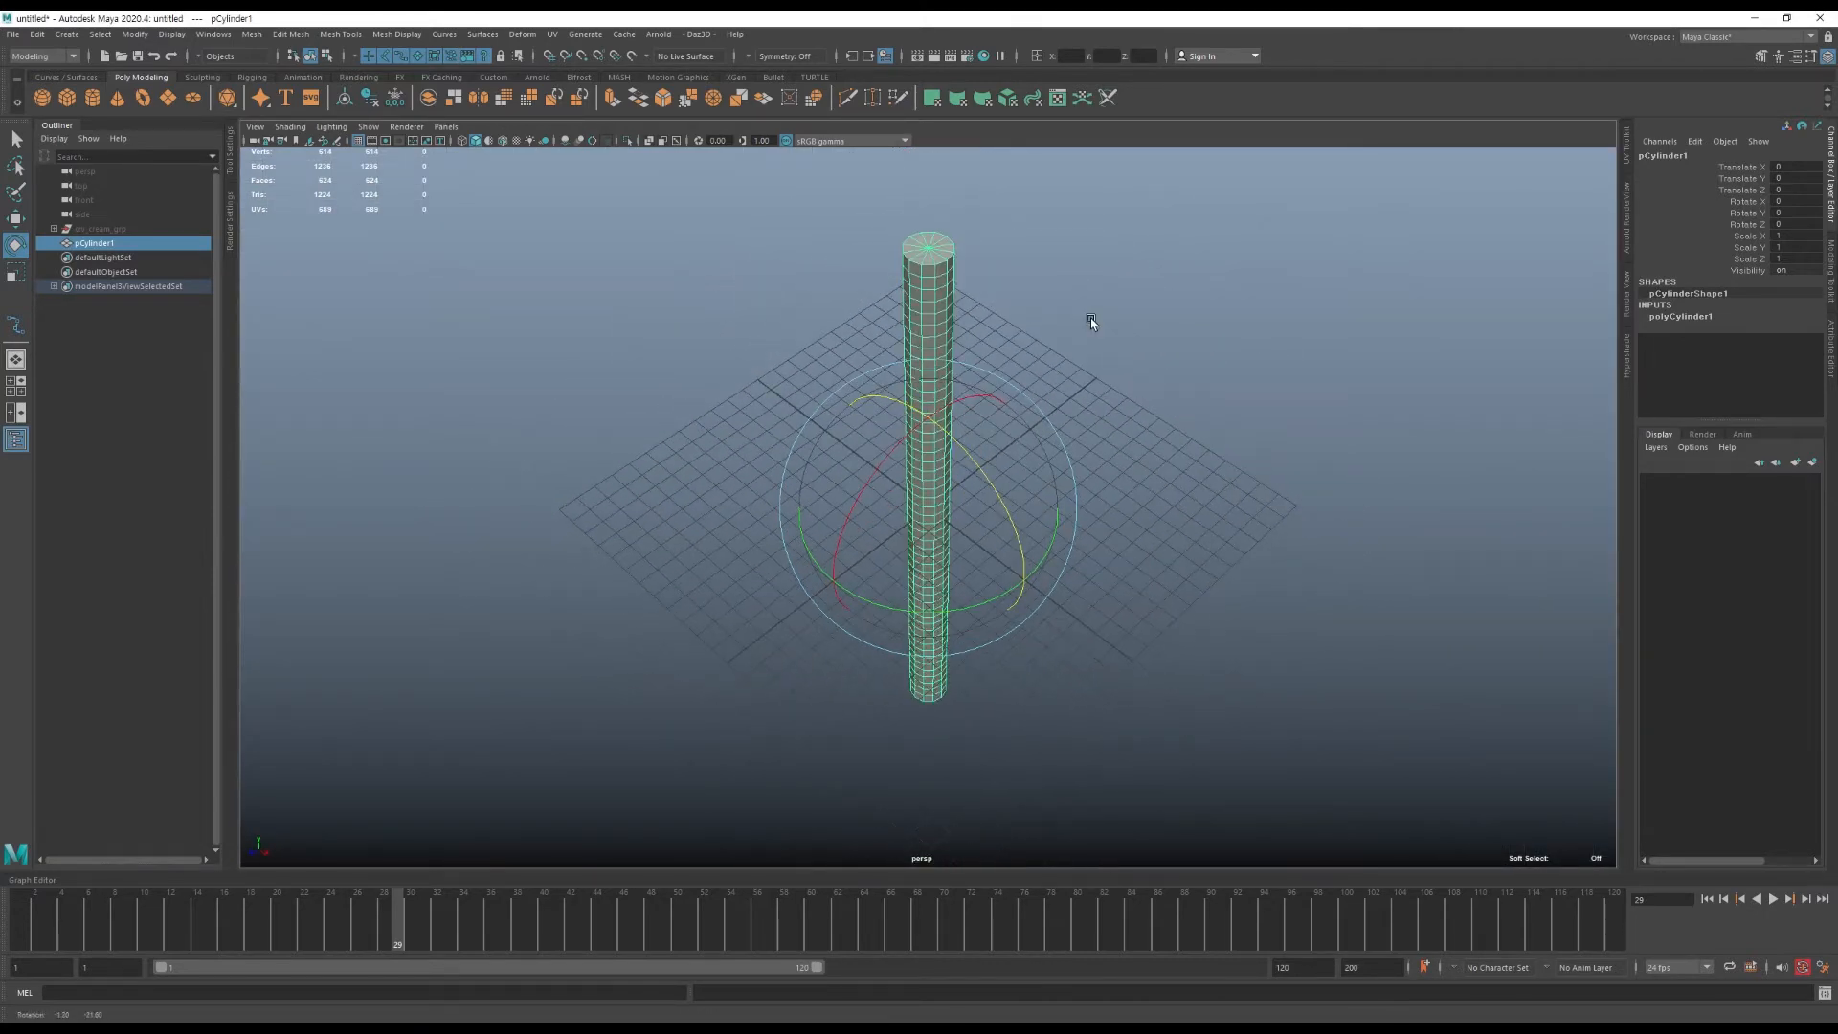
Unhide the crv_cream_grp group and expand it to reach the crv_cream curve.
click(120, 230)
key(shift+h)
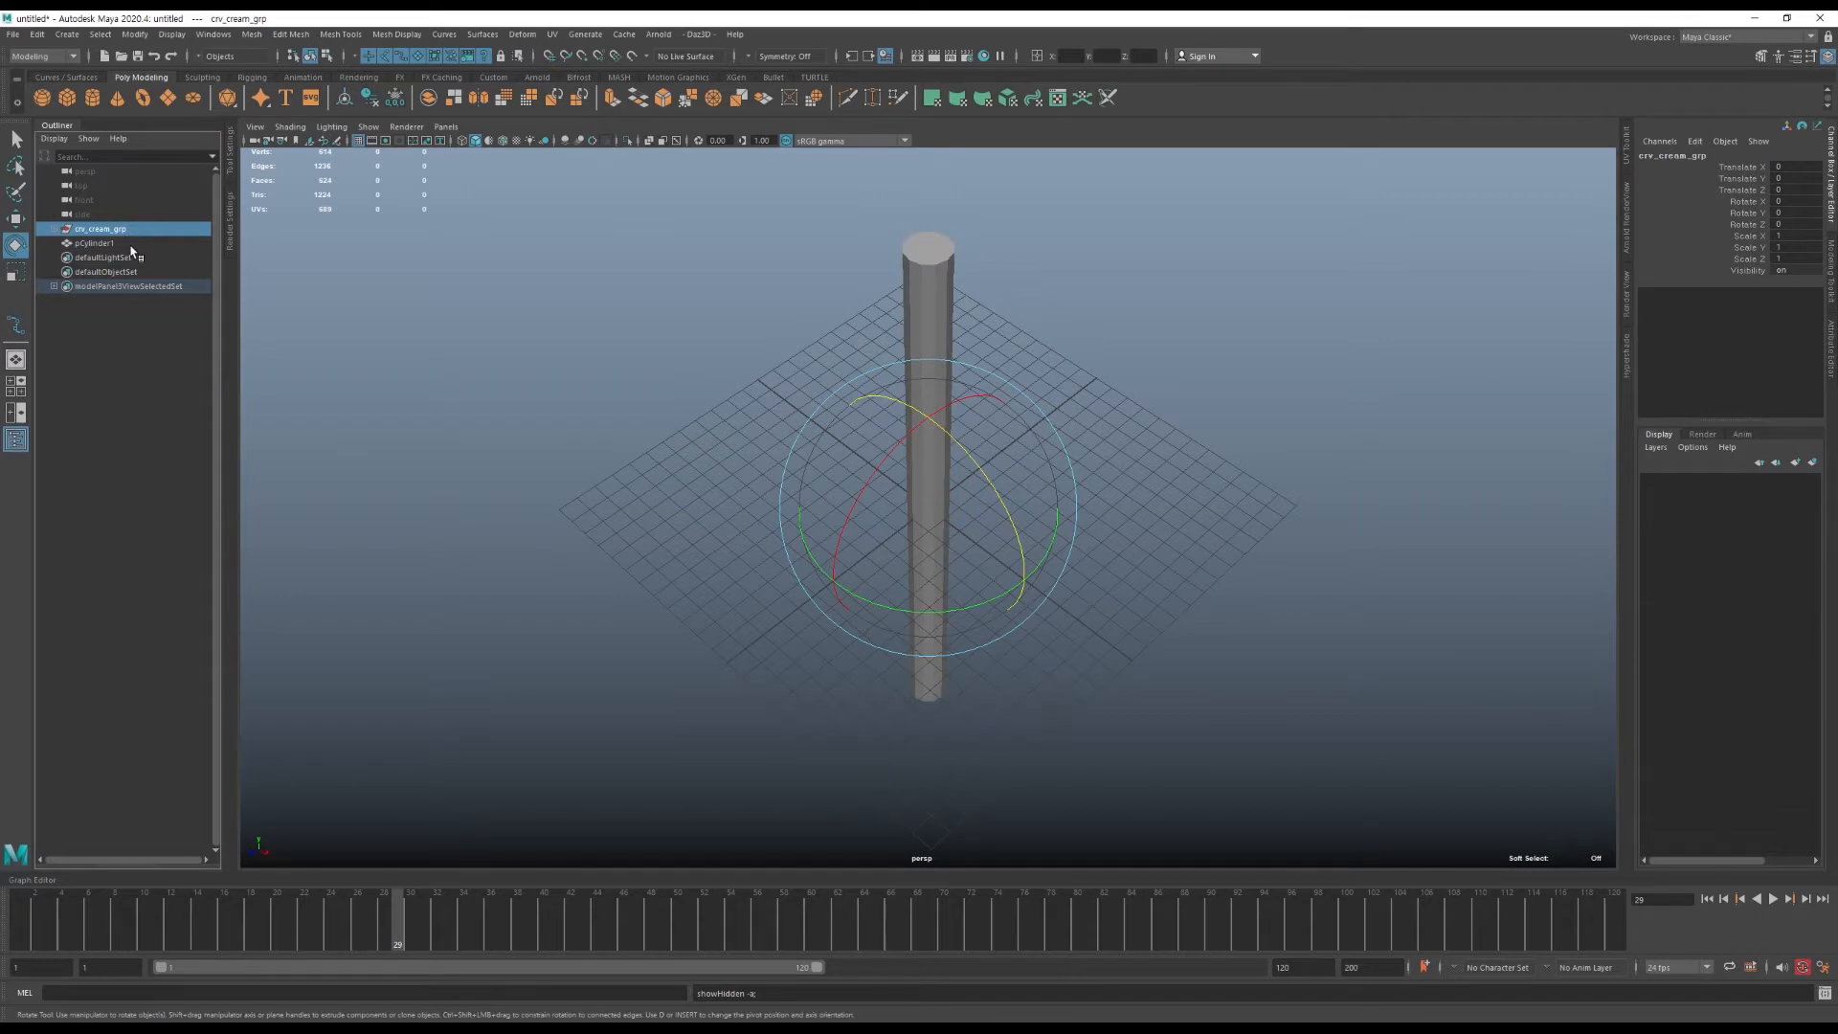
click(137, 244)
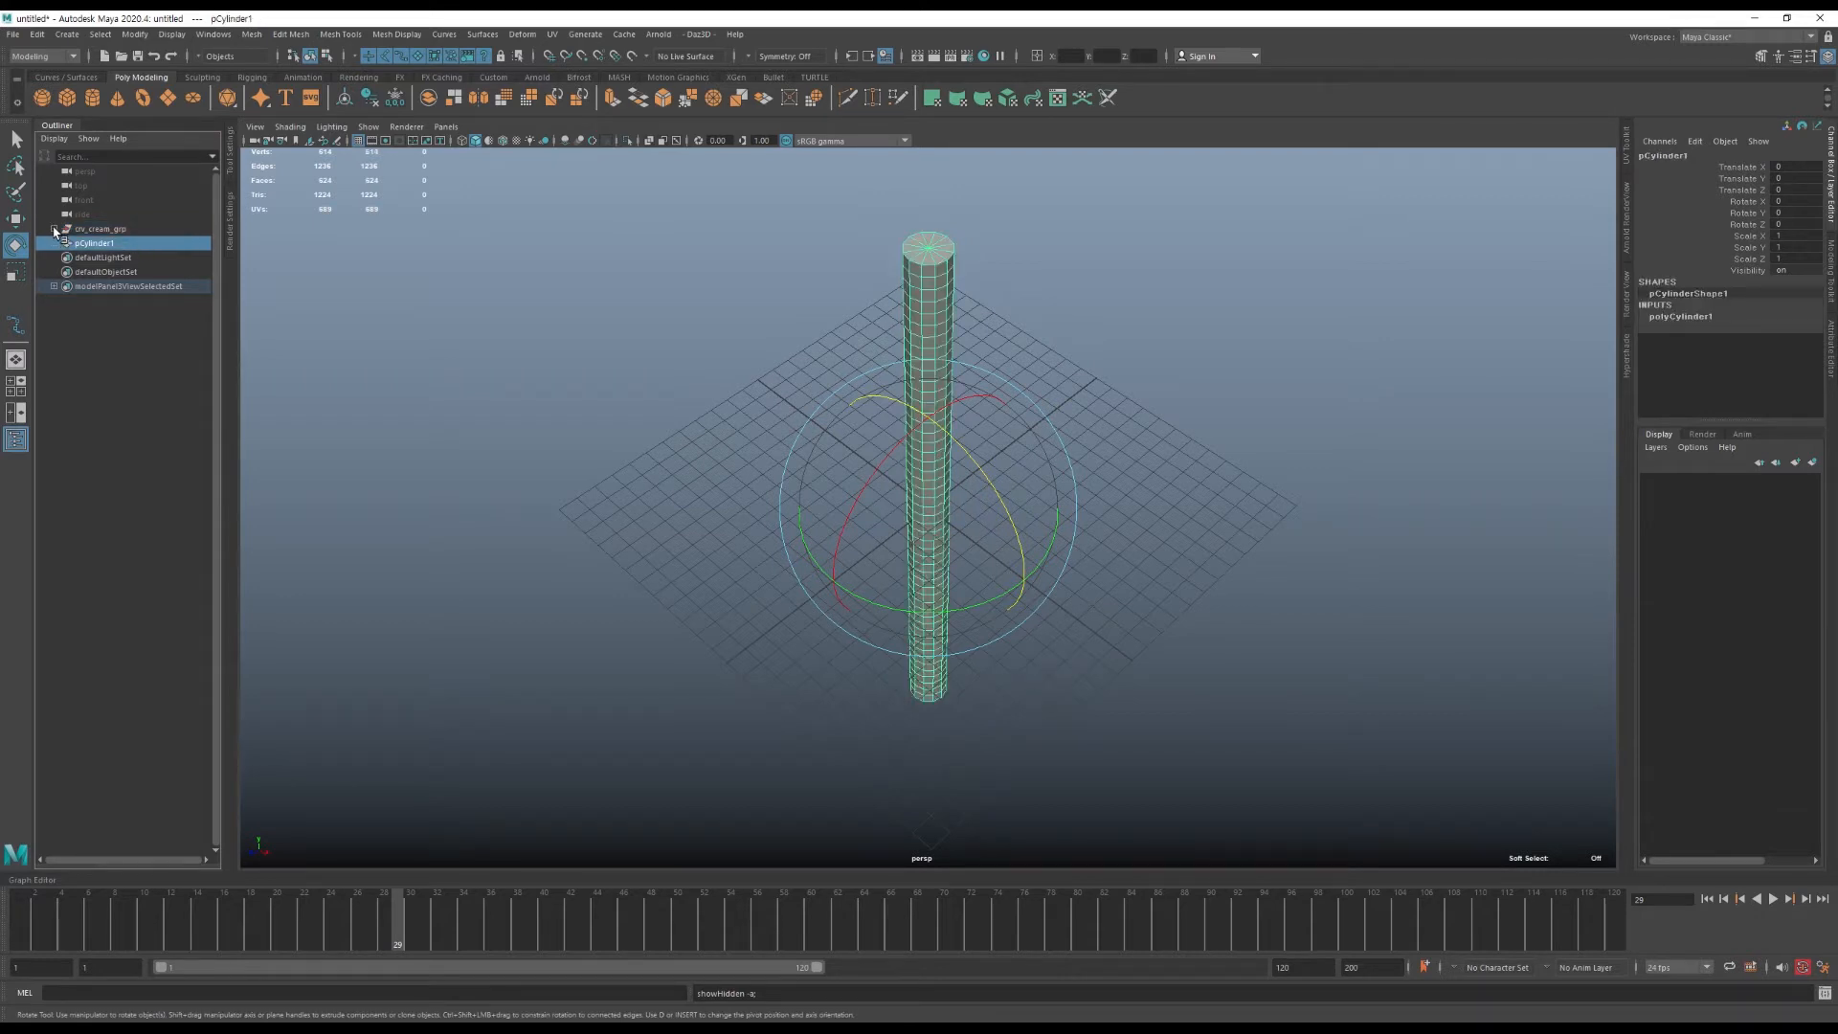
click(53, 229)
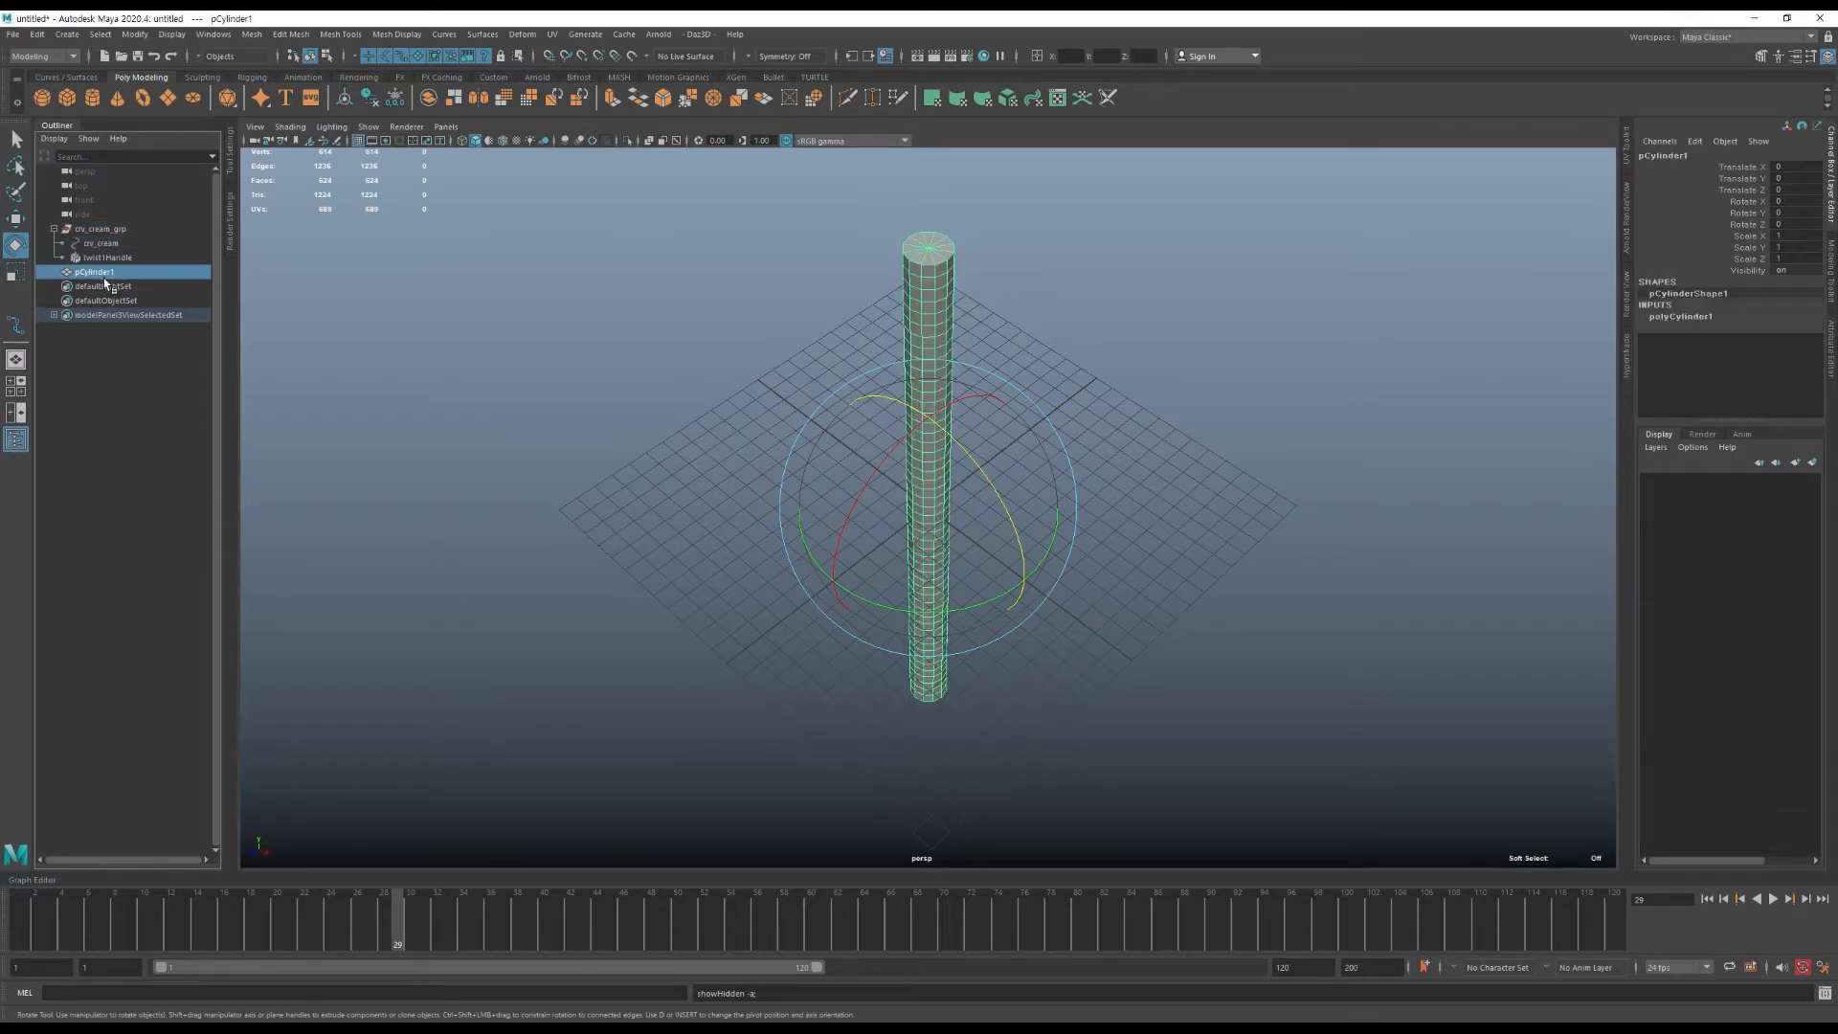
Rename the cylinder as cream_geo.
double_click(100, 272)
text(cream_geo)
key(Return)
Apply a Curve Warp deformer to cream_geo using the crv_cream curve.
ctrl+click(100, 243)
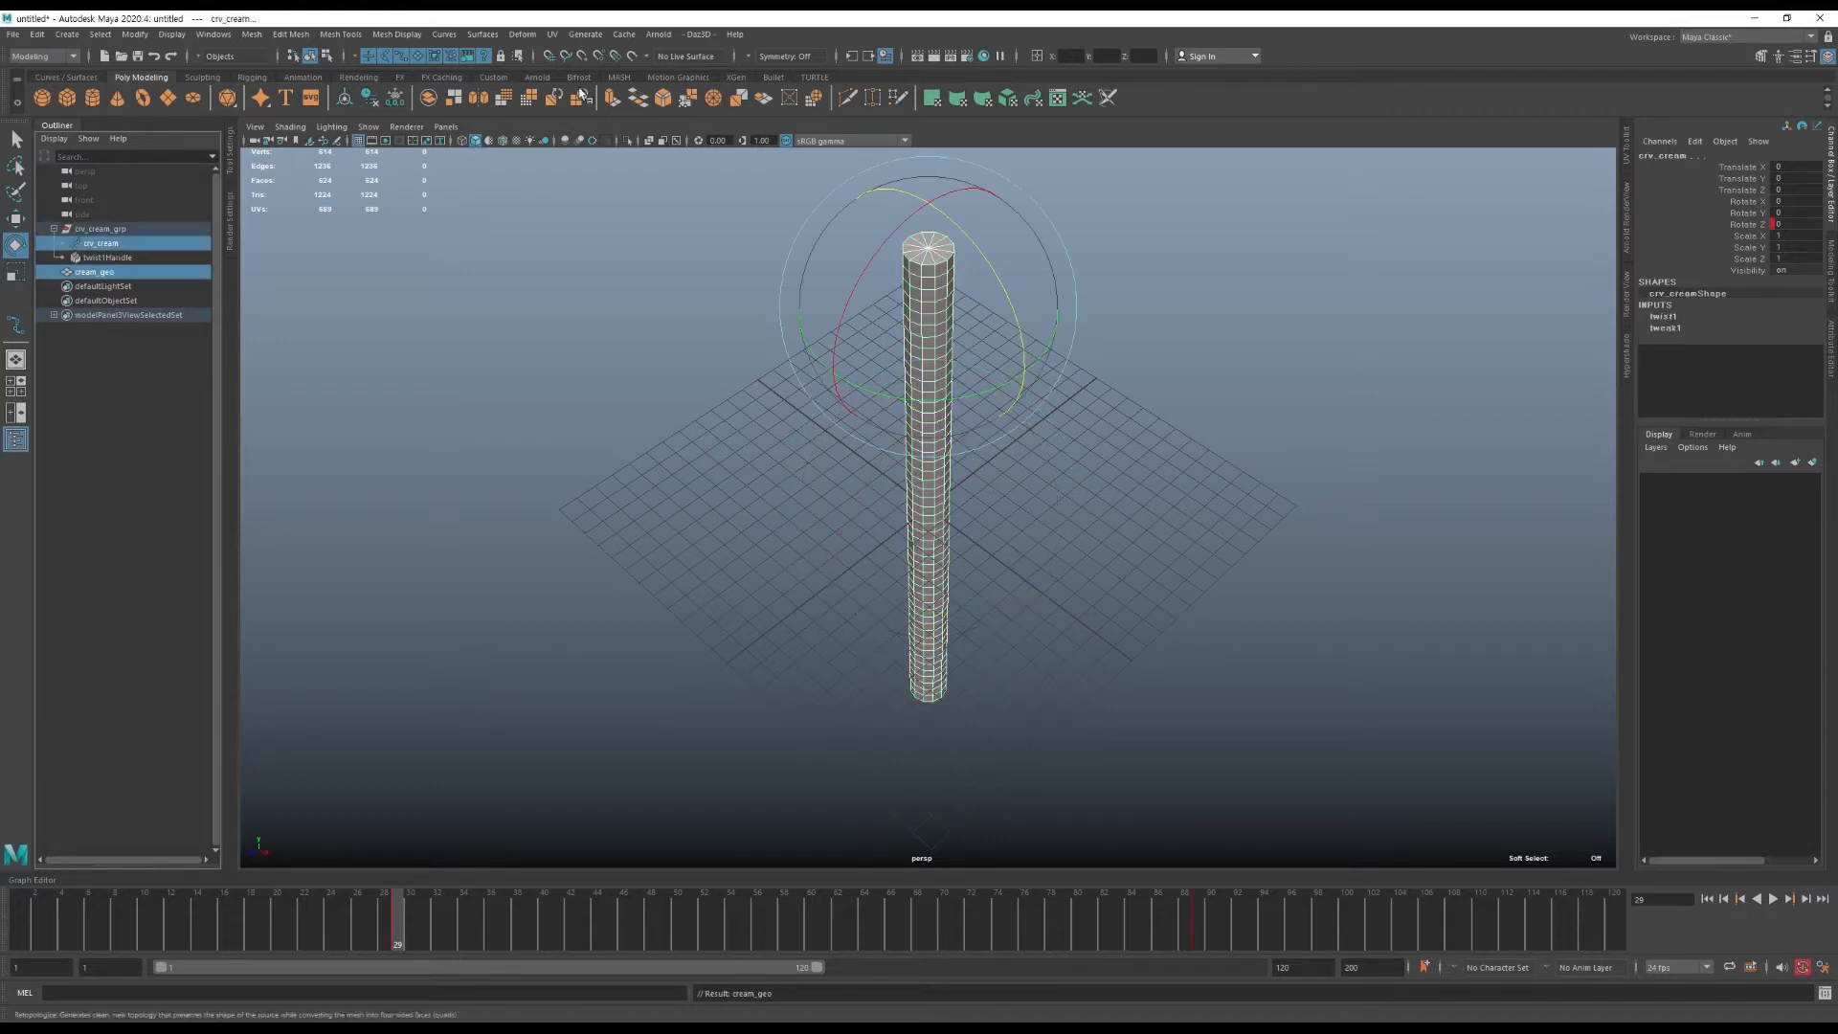
click(523, 35)
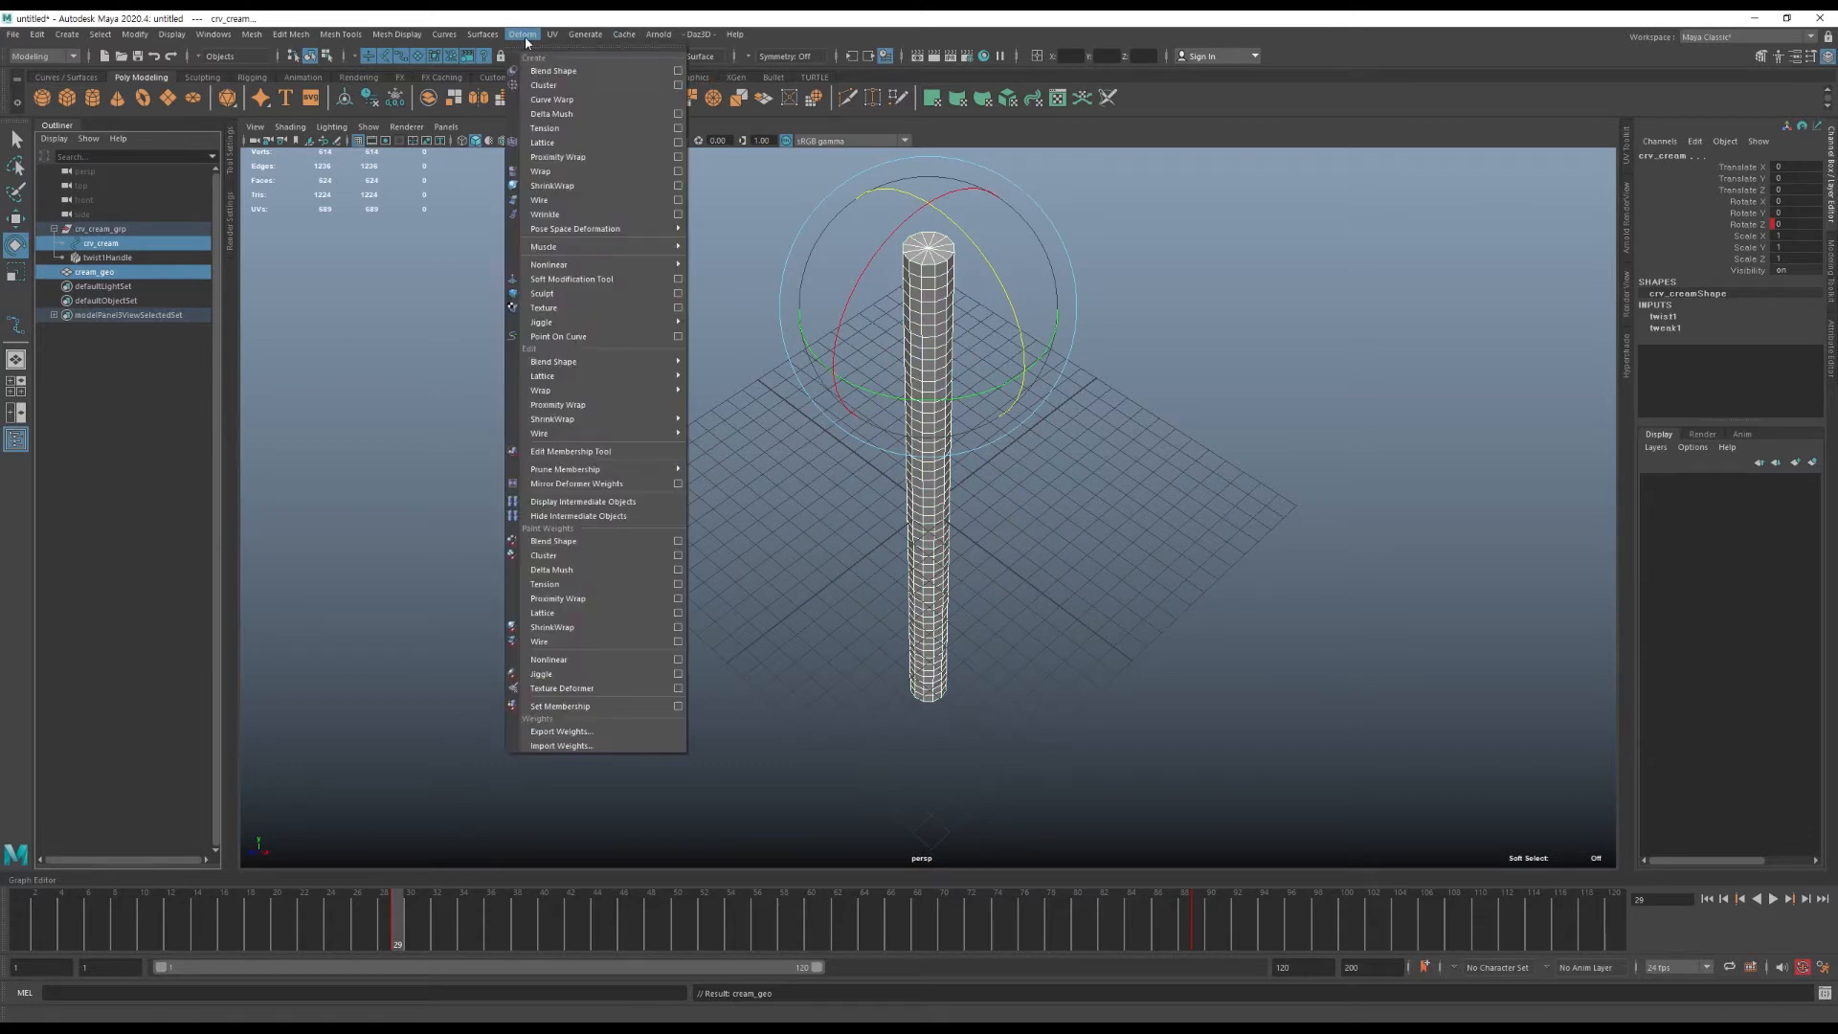
click(590, 99)
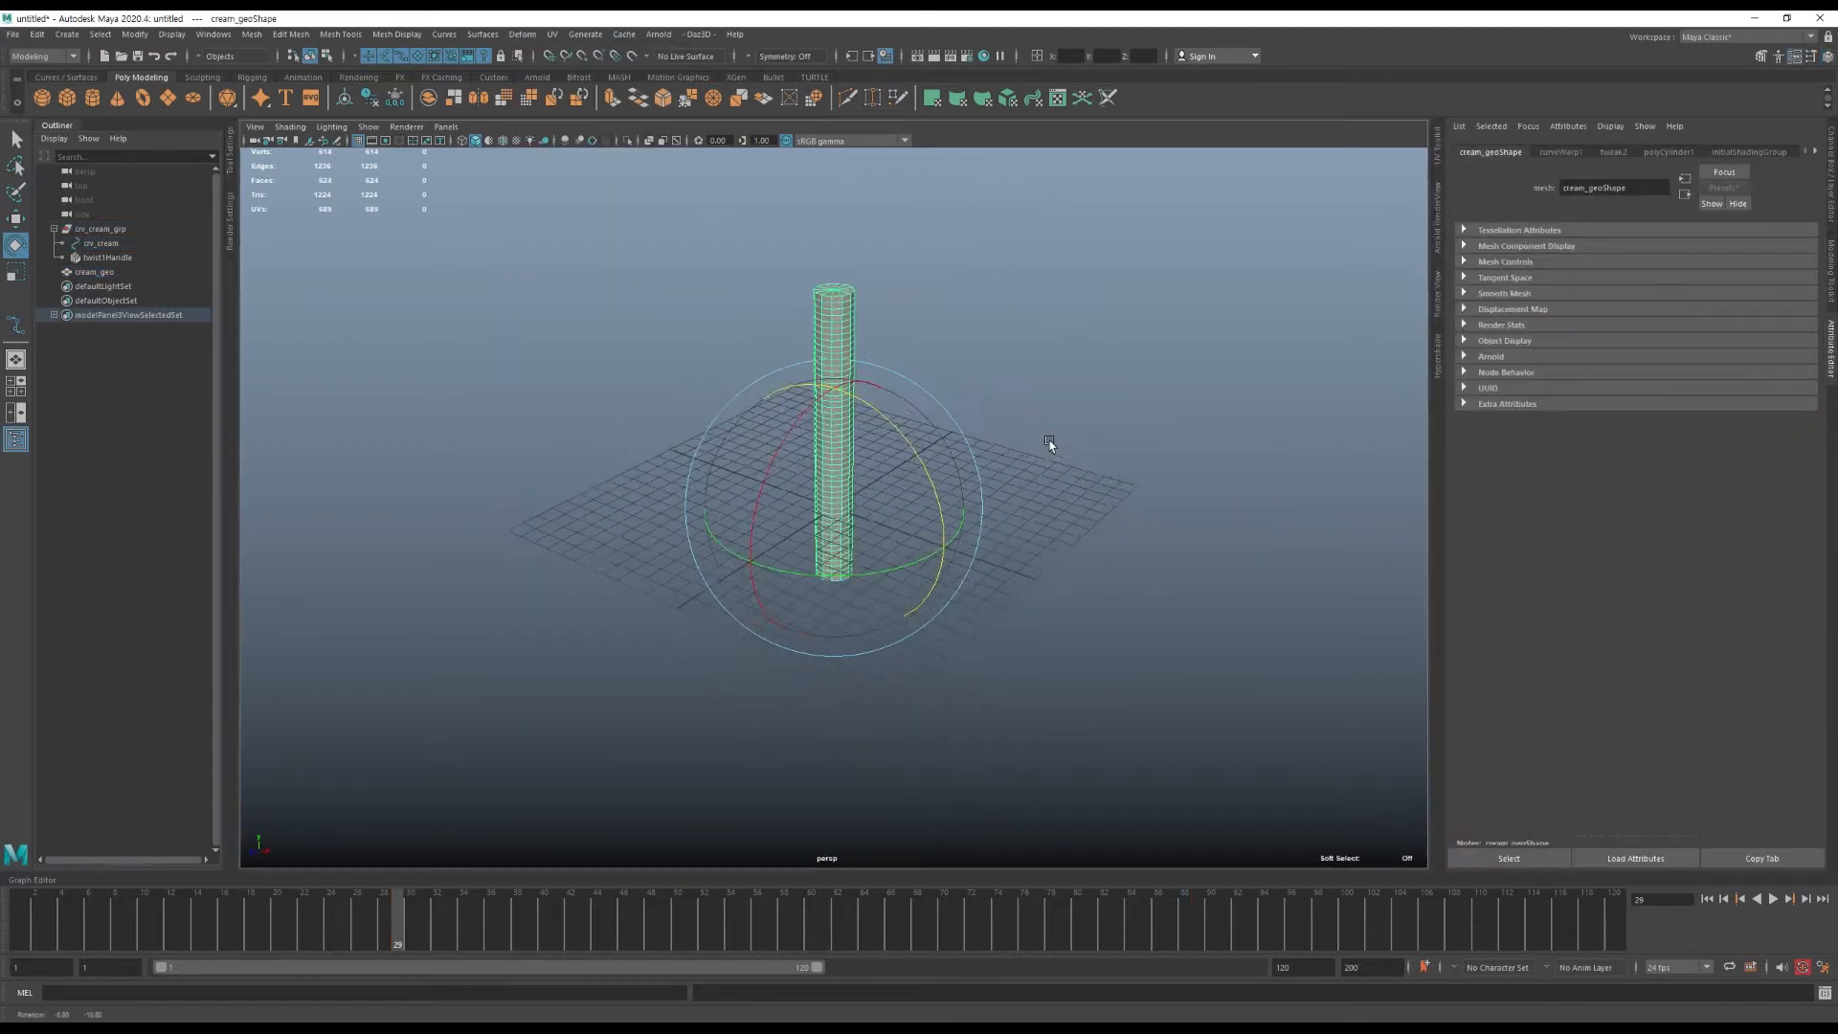
alt+drag(1050, 442, 1120, 411)
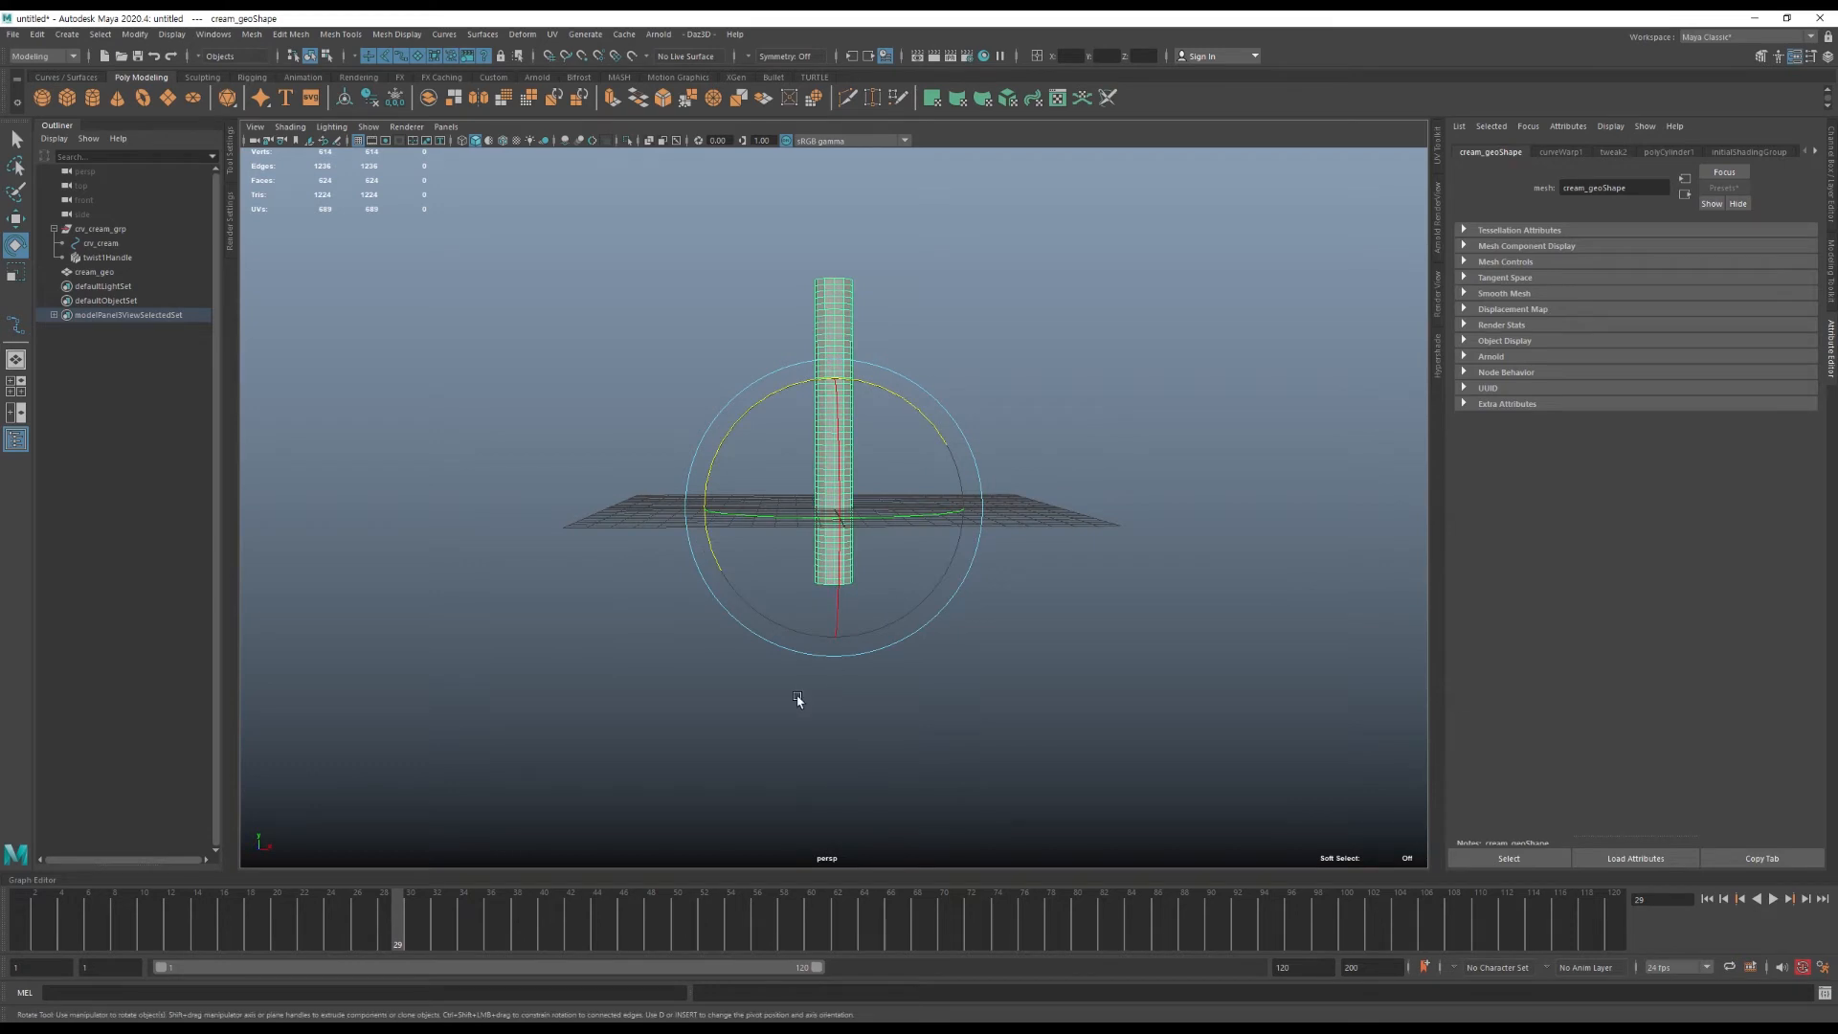
Set the Curve Warp's Length Scale on cream_geo to 0 at frame 15 and key it.
mouse_move(402, 922)
mouse_down()
mouse_move(516, 943)
mouse_move(1398, 936)
mouse_move(670, 933)
mouse_move(479, 891)
mouse_up()
drag(478, 891, 211, 934)
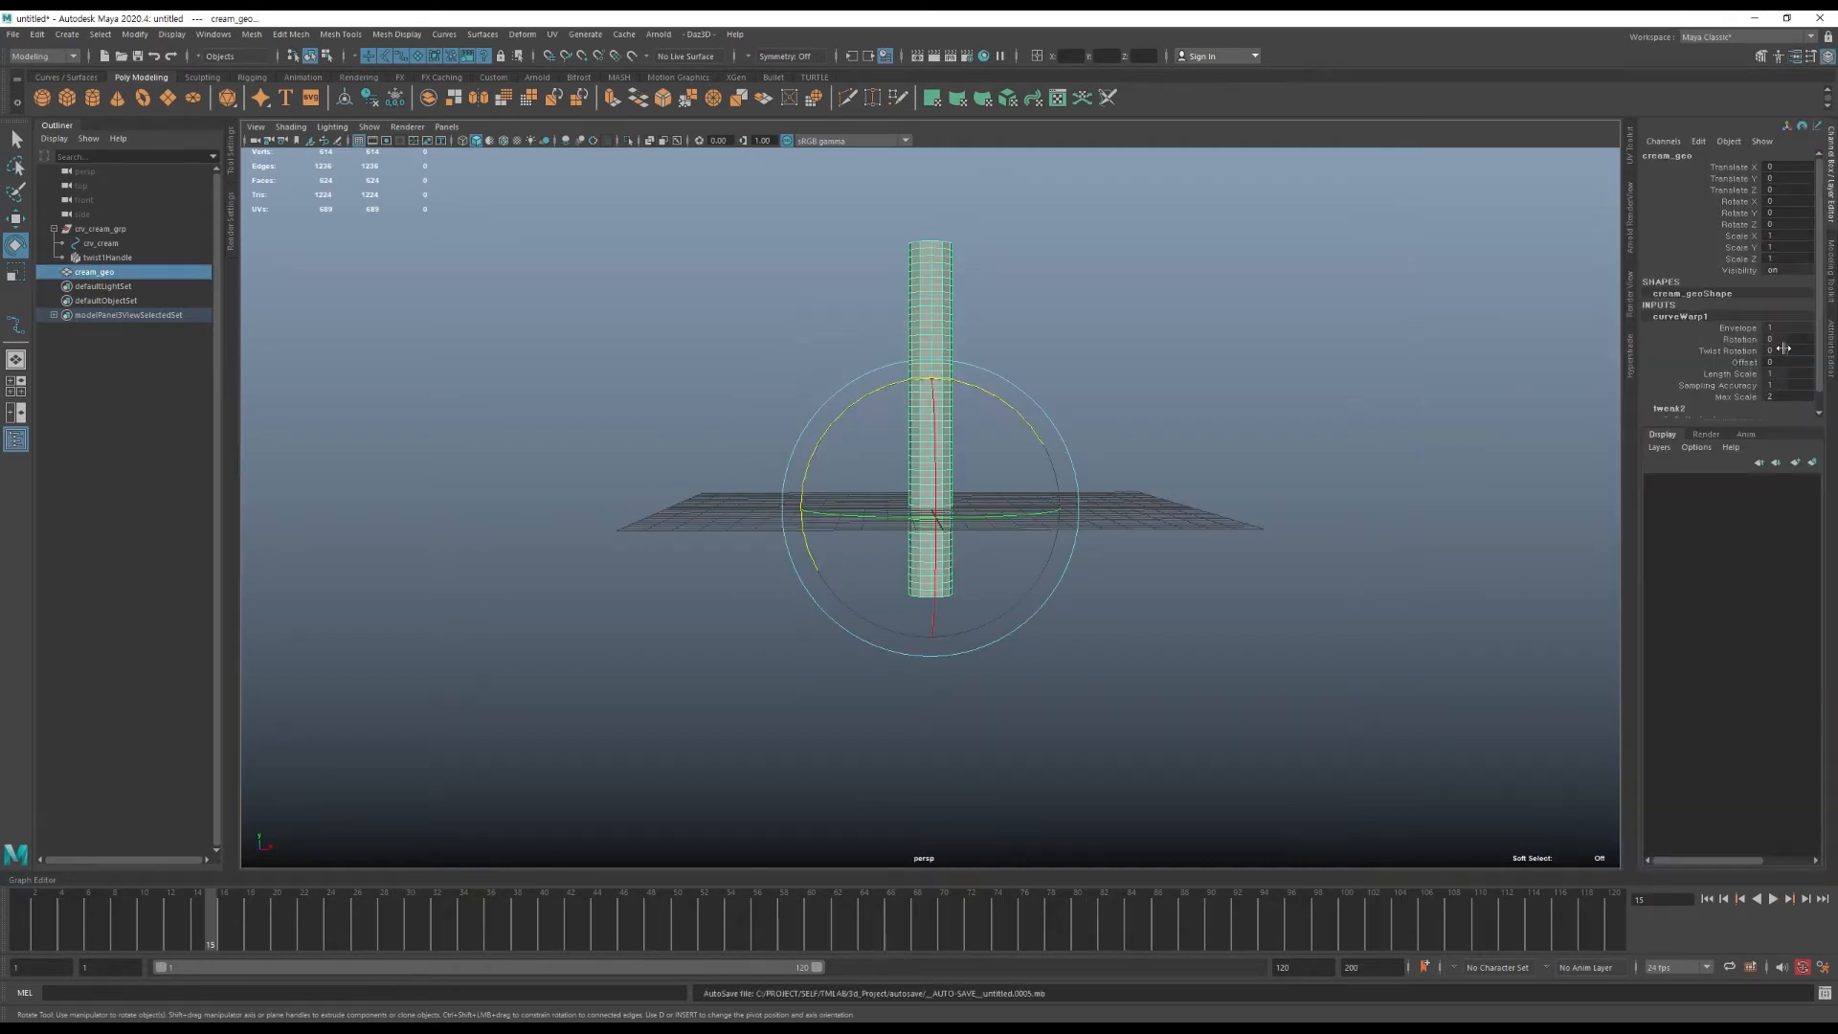
click(1782, 373)
text(0)
key(Return)
click(1728, 374)
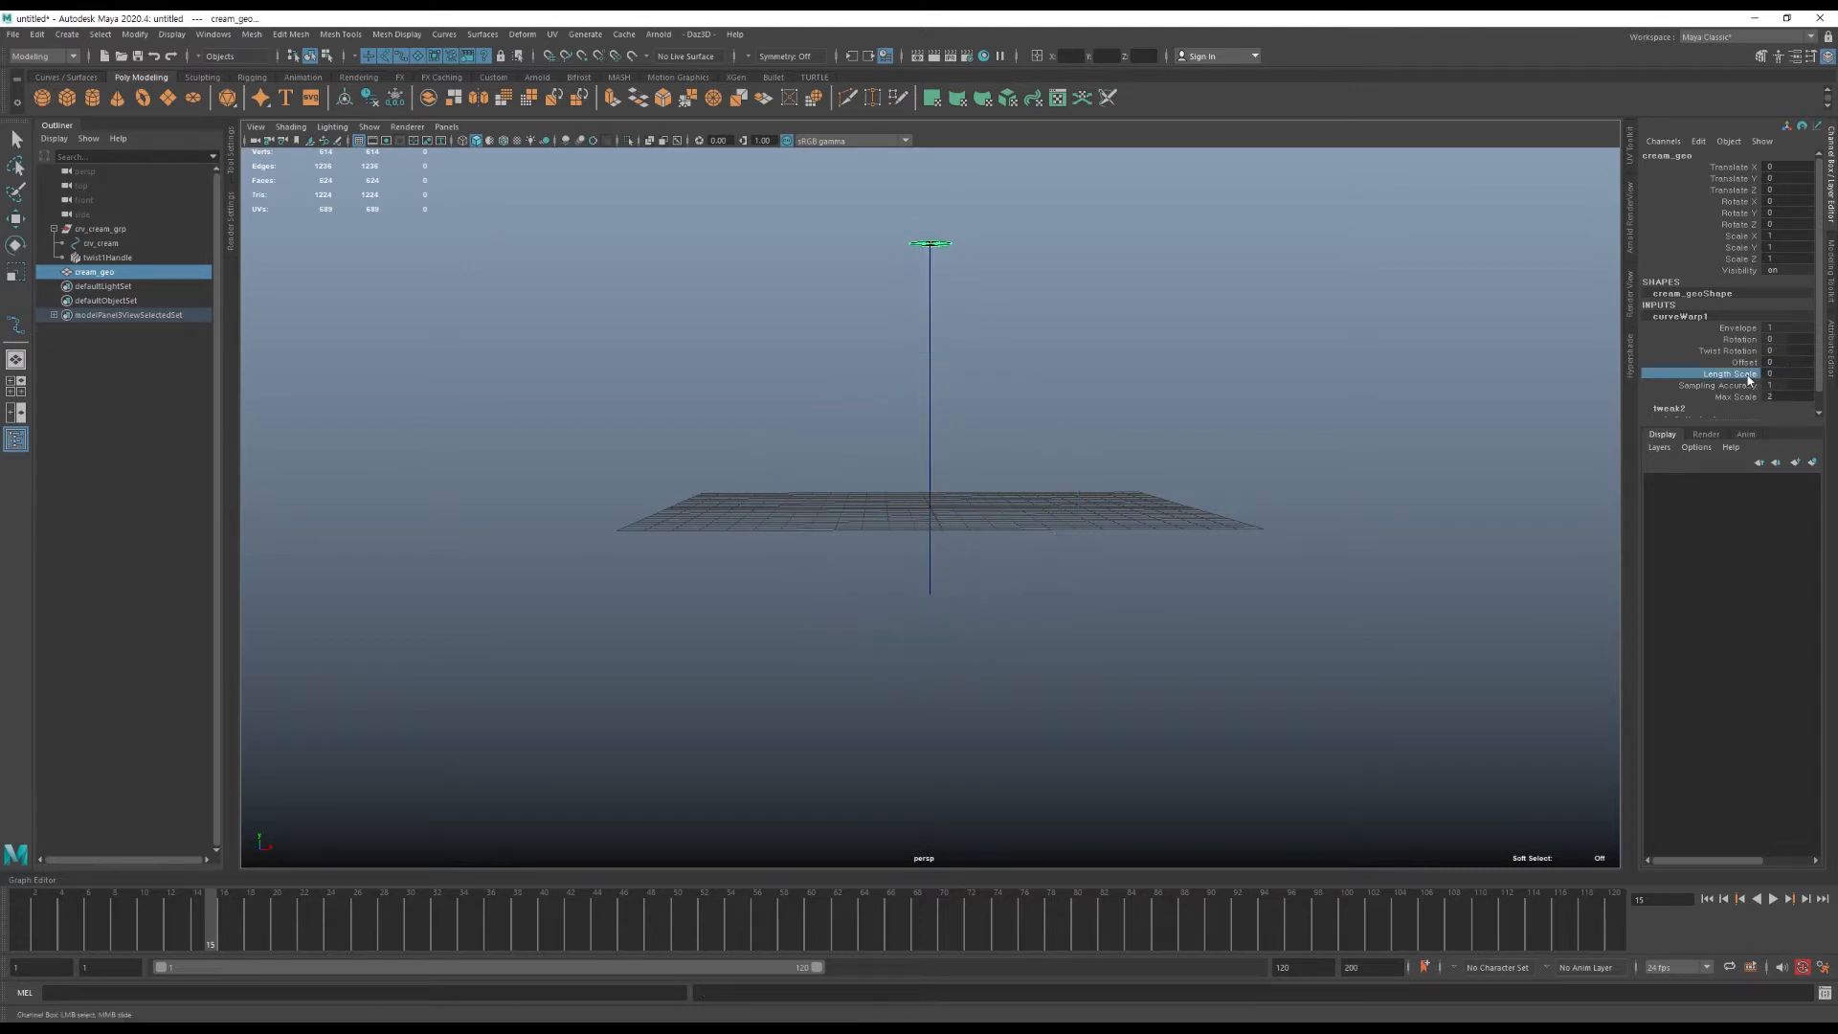
right_click(1719, 394)
click(1716, 398)
Key the Curve Warp's Length Scale at 0.4 on frame 40.
click(541, 928)
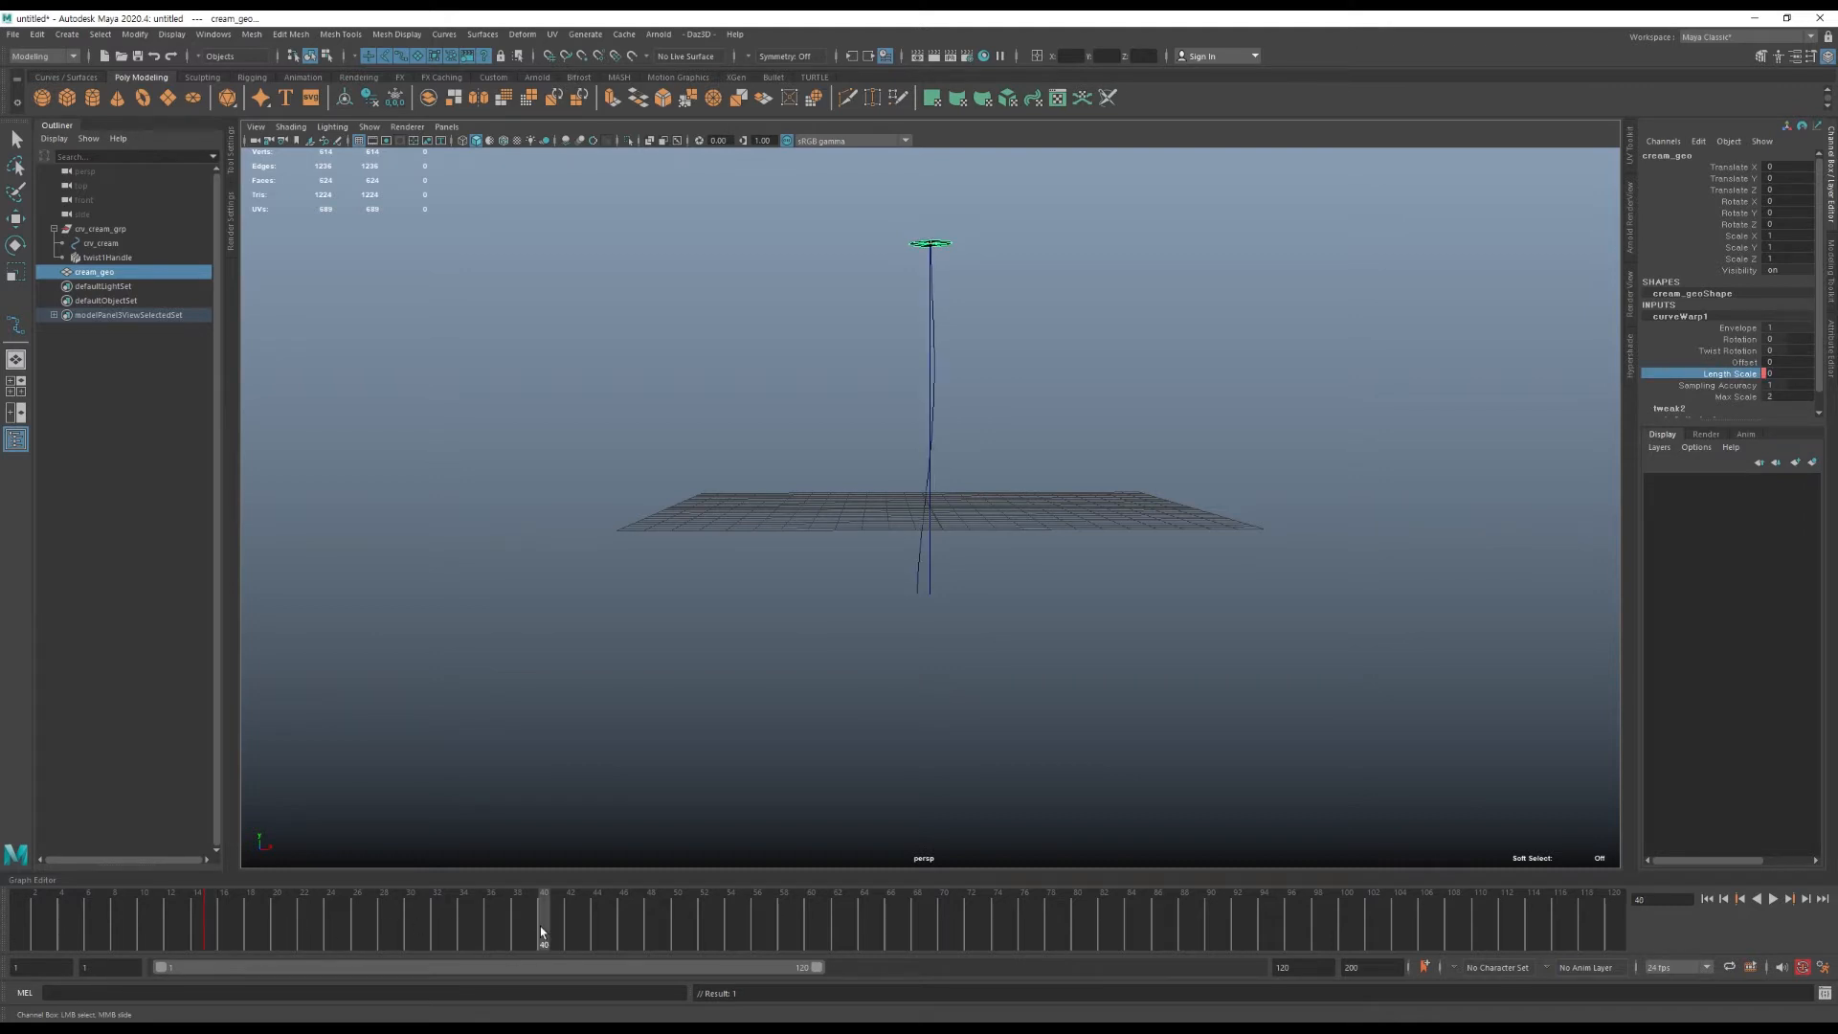
double_click(1787, 373)
text(0.4)
key(Return)
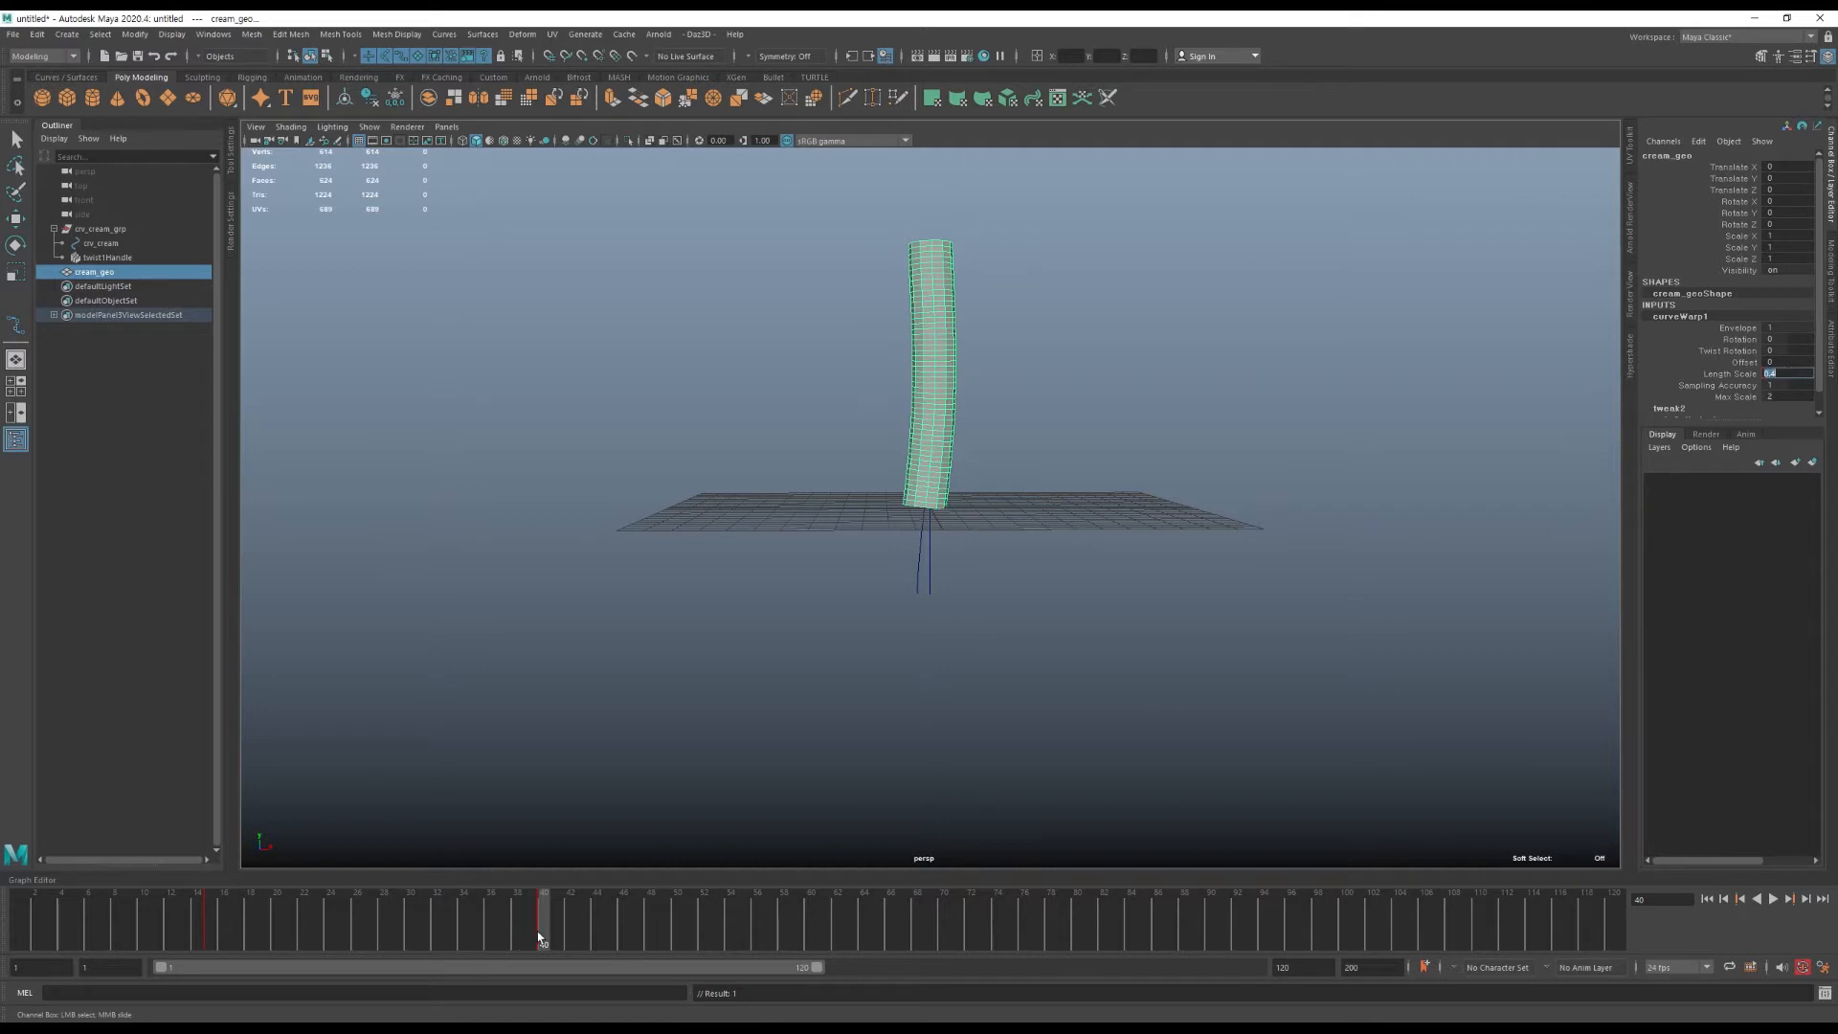
mouse_move(539, 936)
mouse_down()
mouse_move(261, 952)
mouse_move(544, 965)
mouse_up()
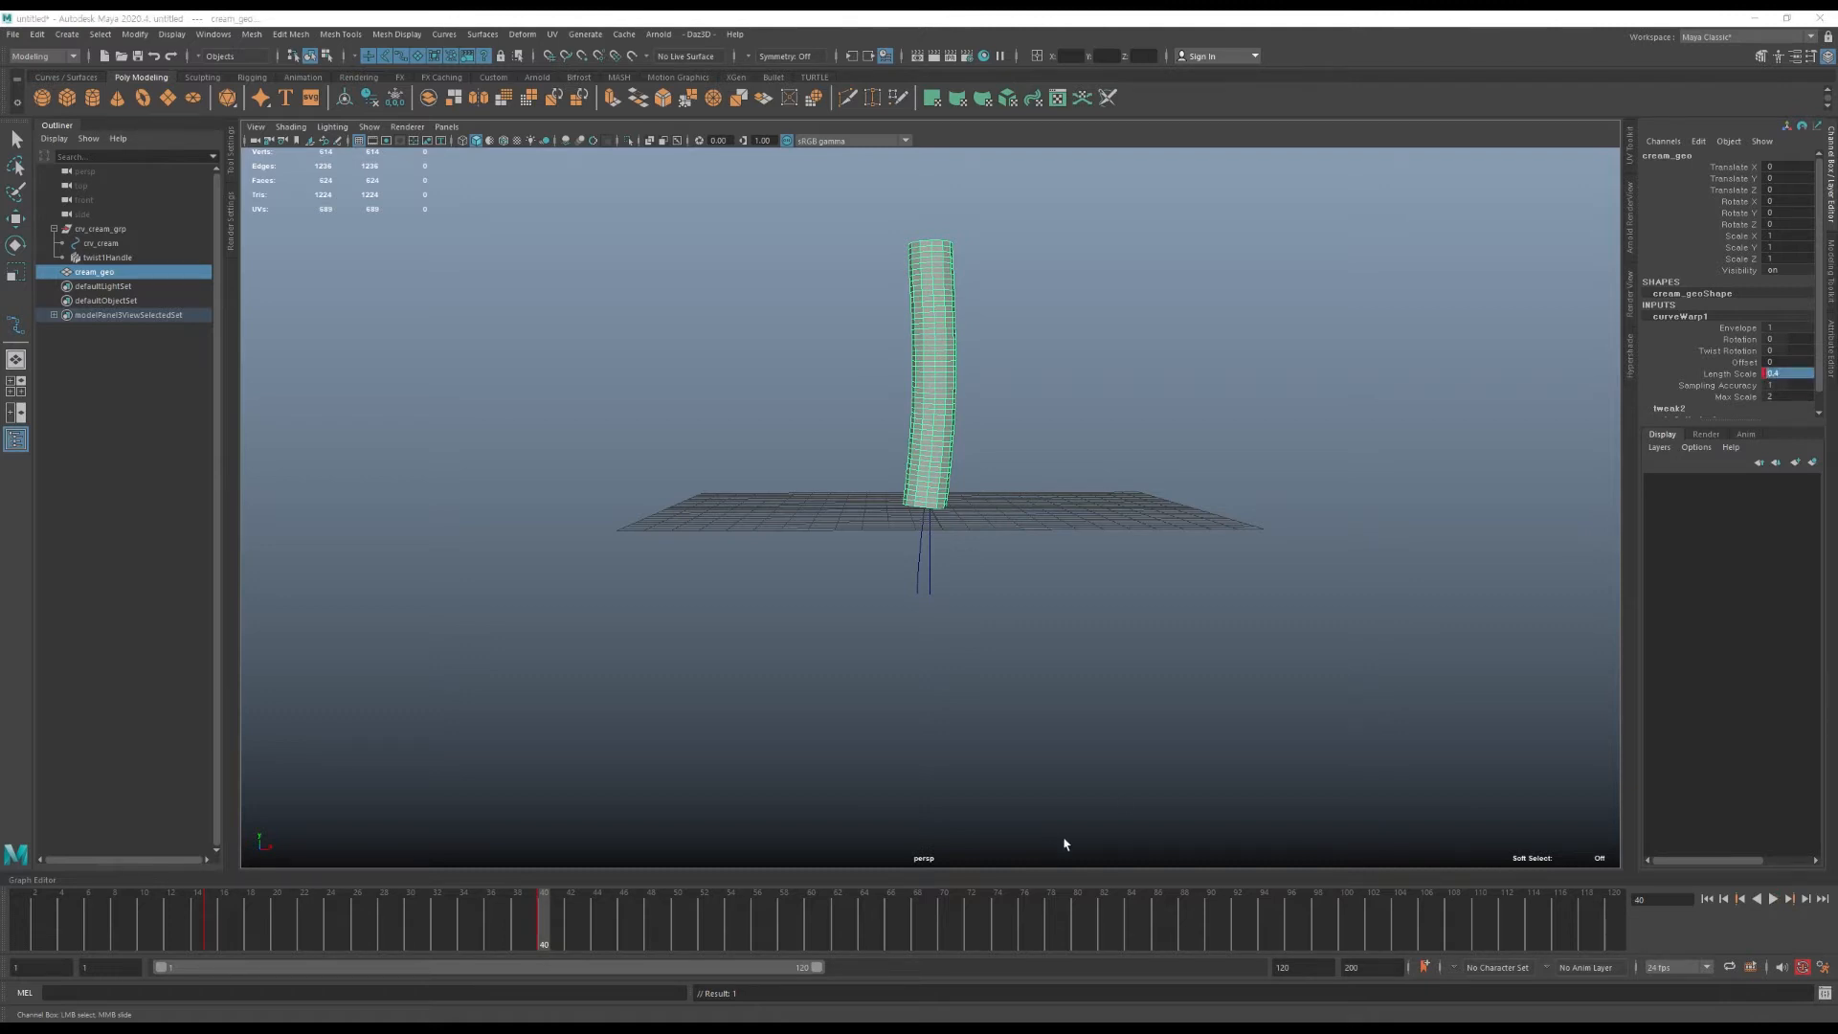
Key the Length Scale at 2.5 on frame 100 and scrub back through the animation.
click(1347, 940)
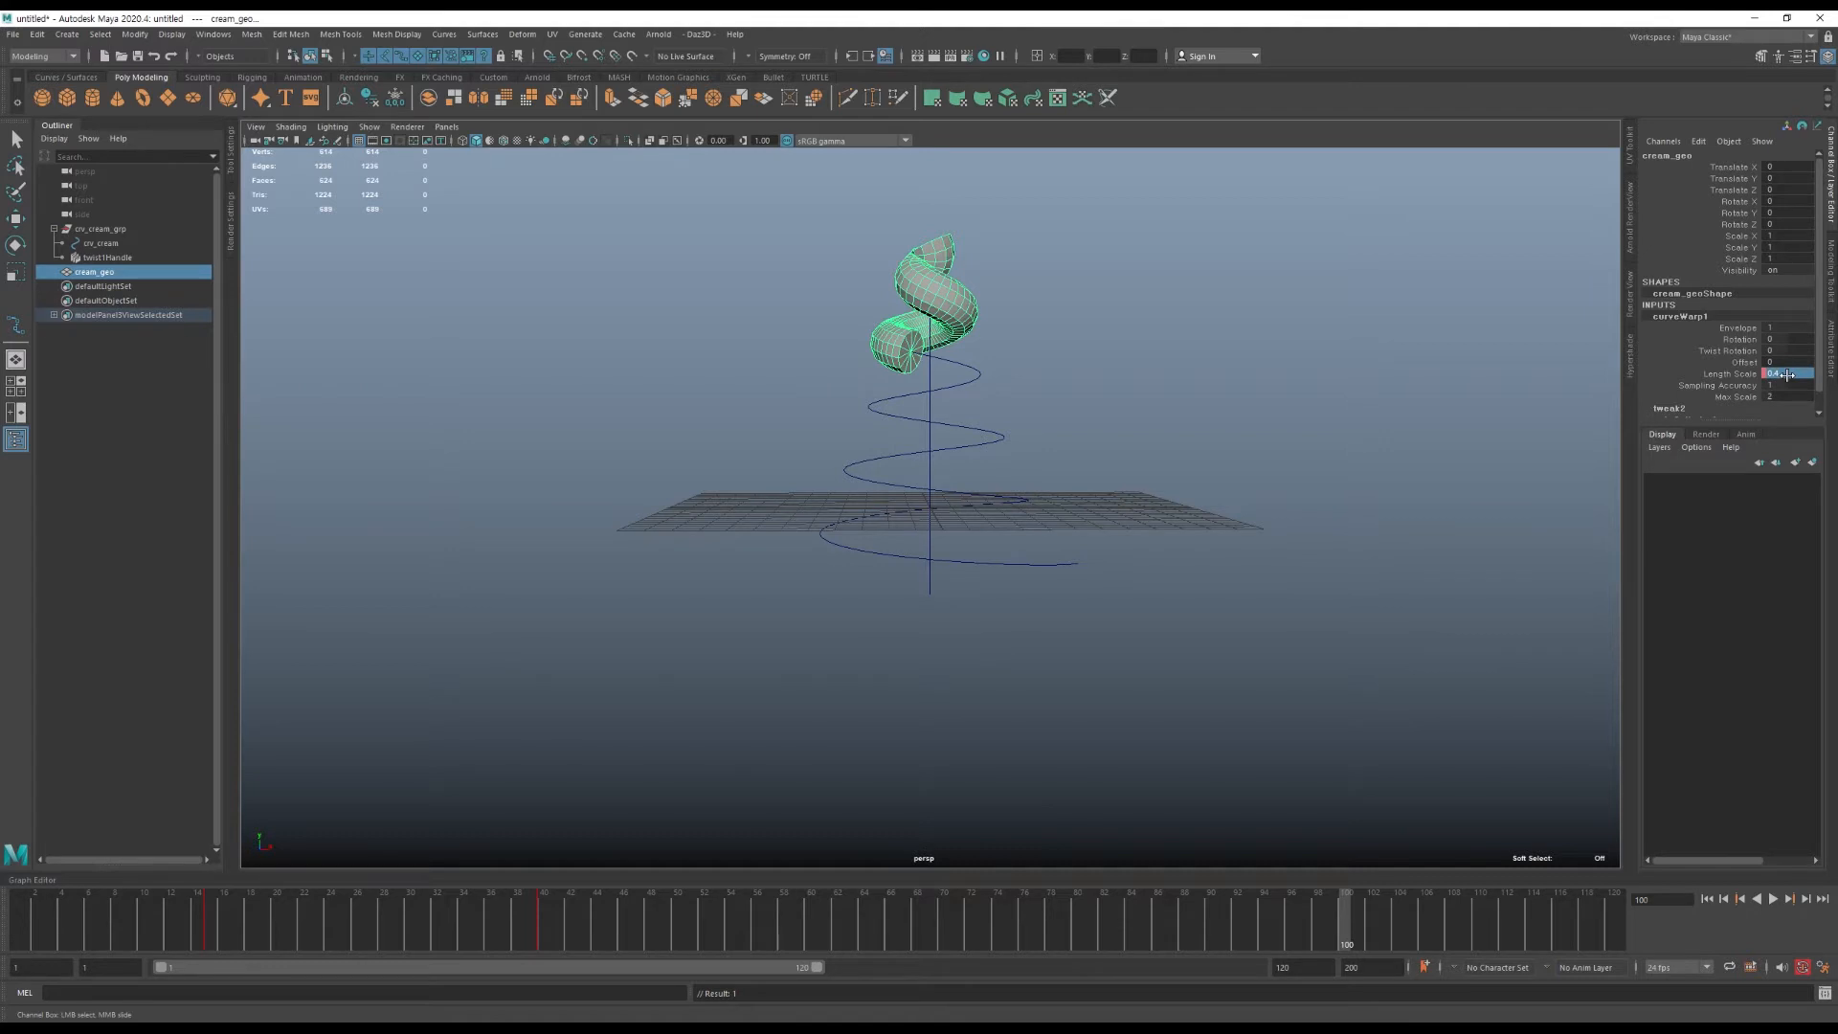
text(2)
key(Return)
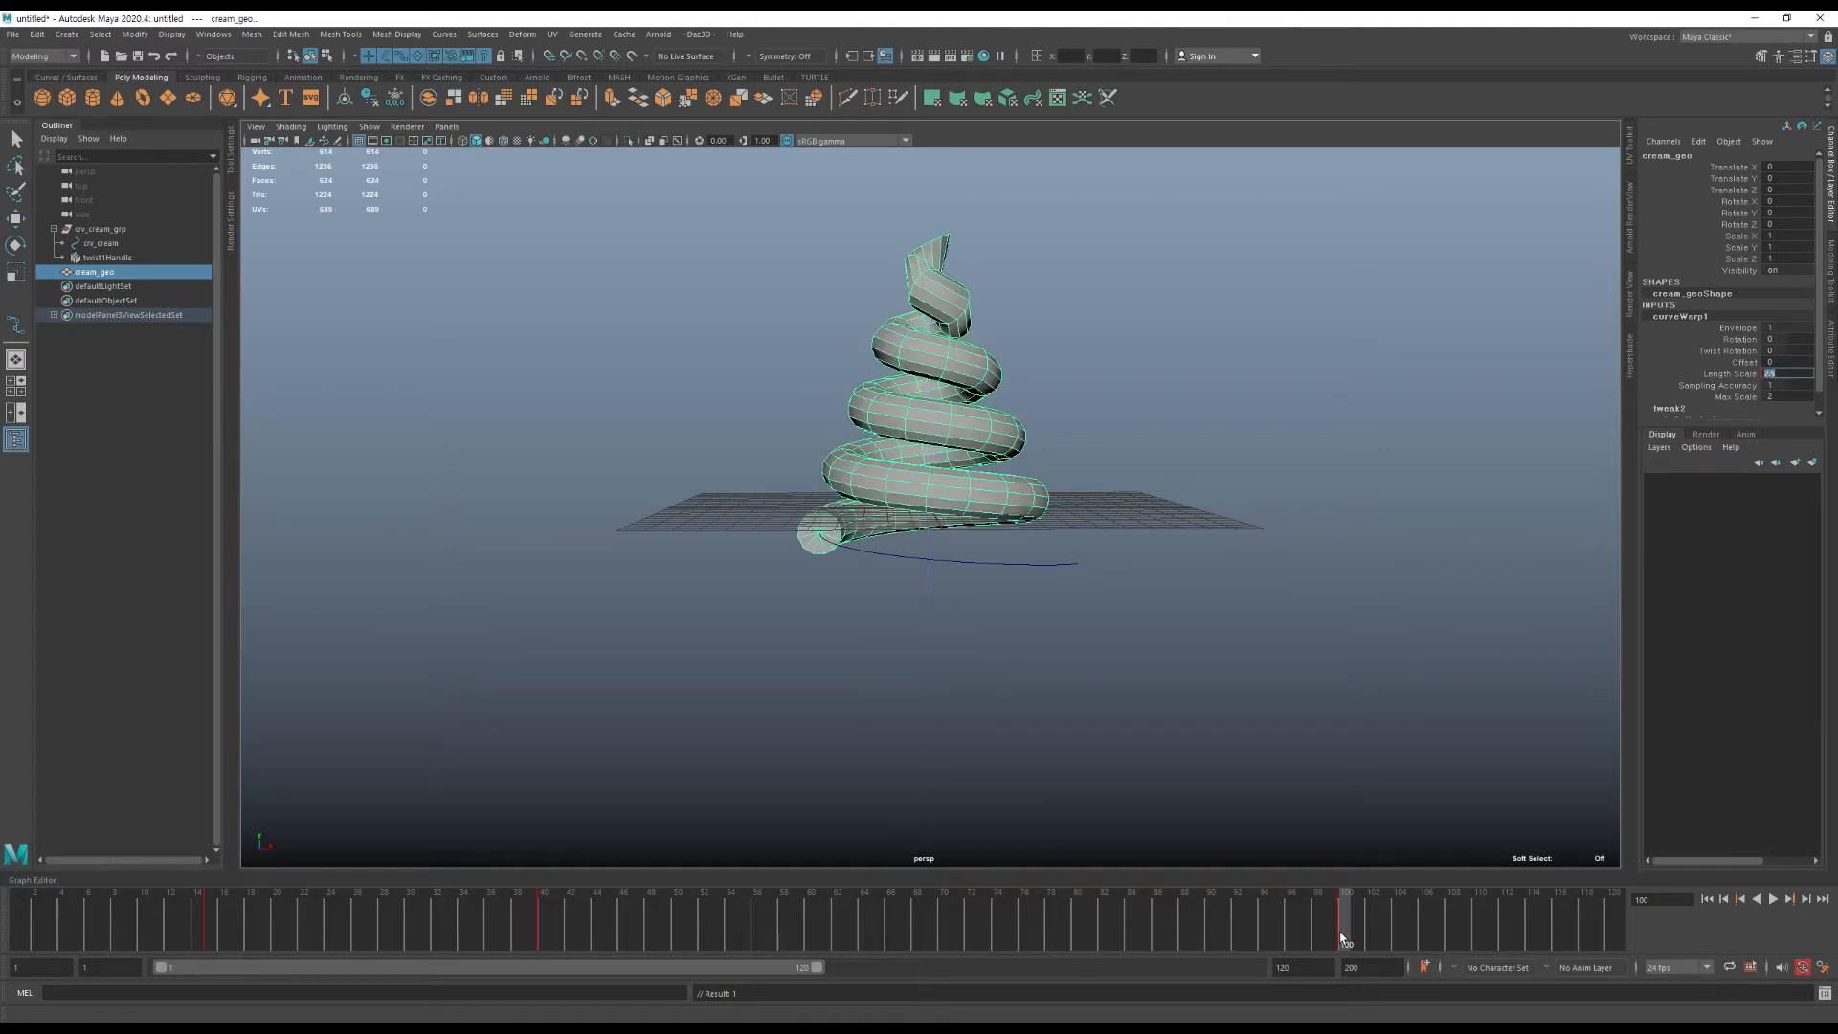
click(1727, 375)
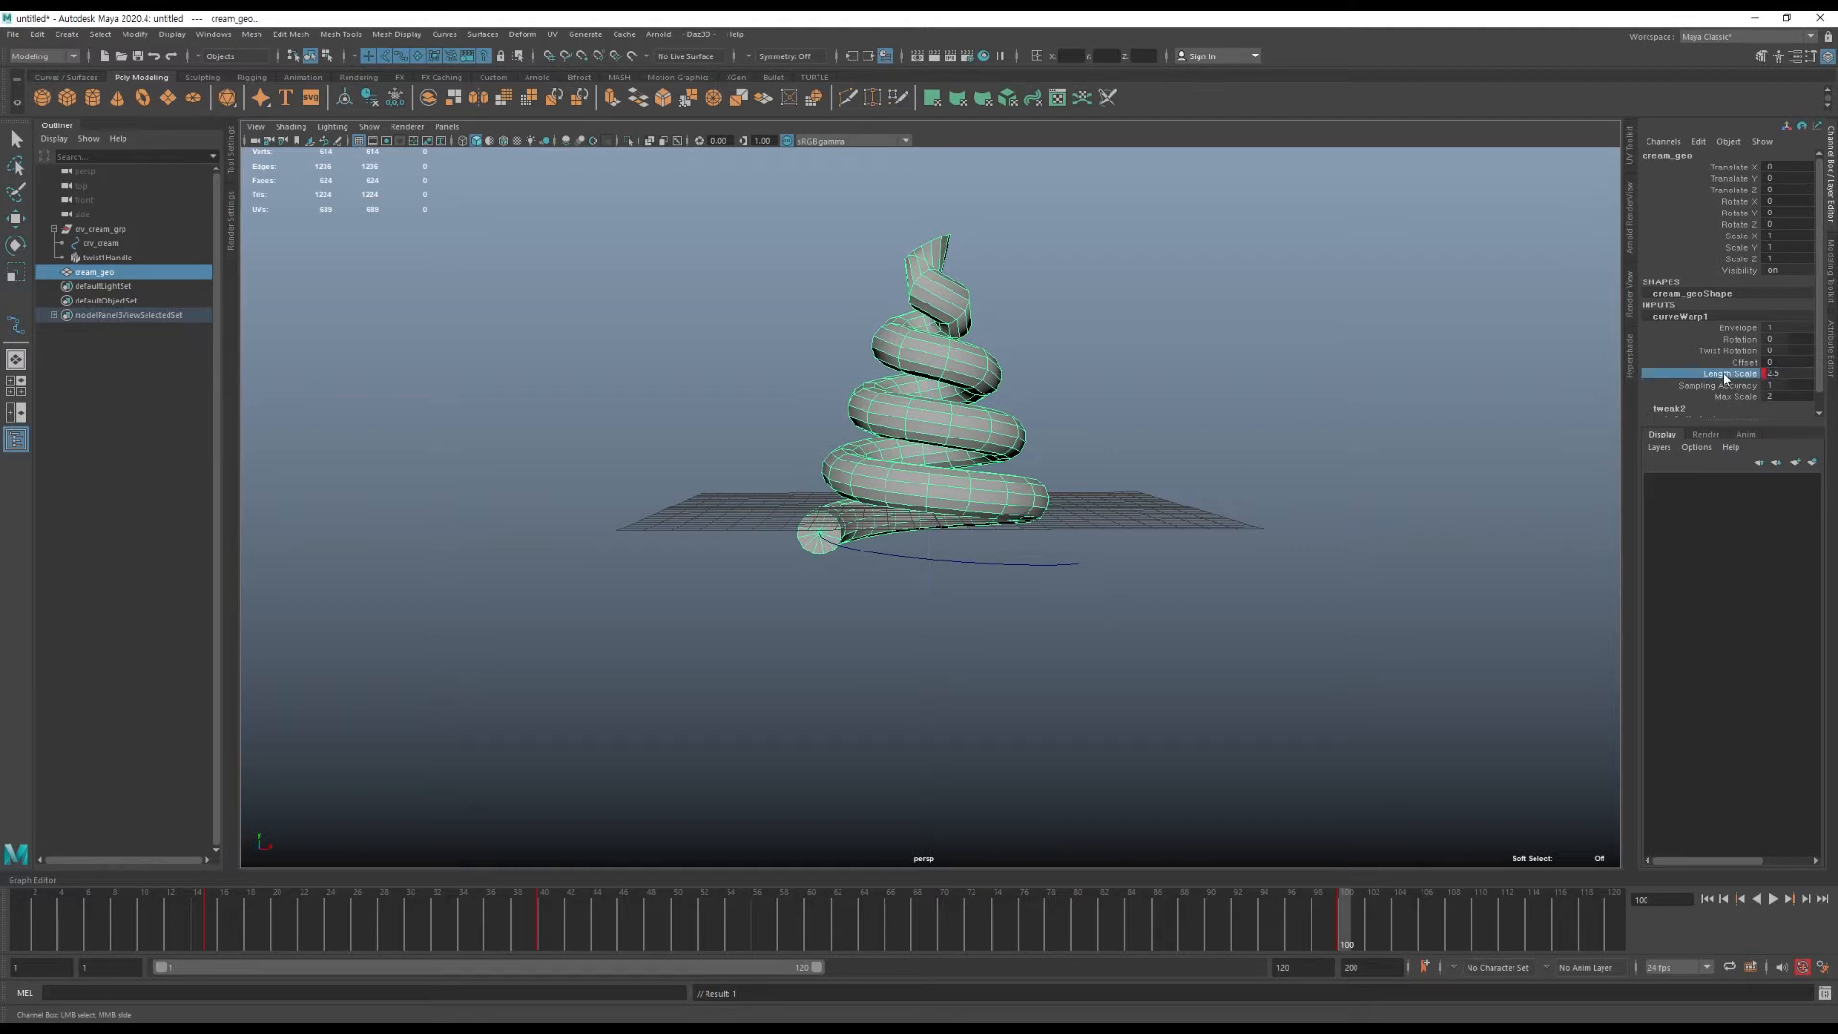
drag(1339, 907, 470, 996)
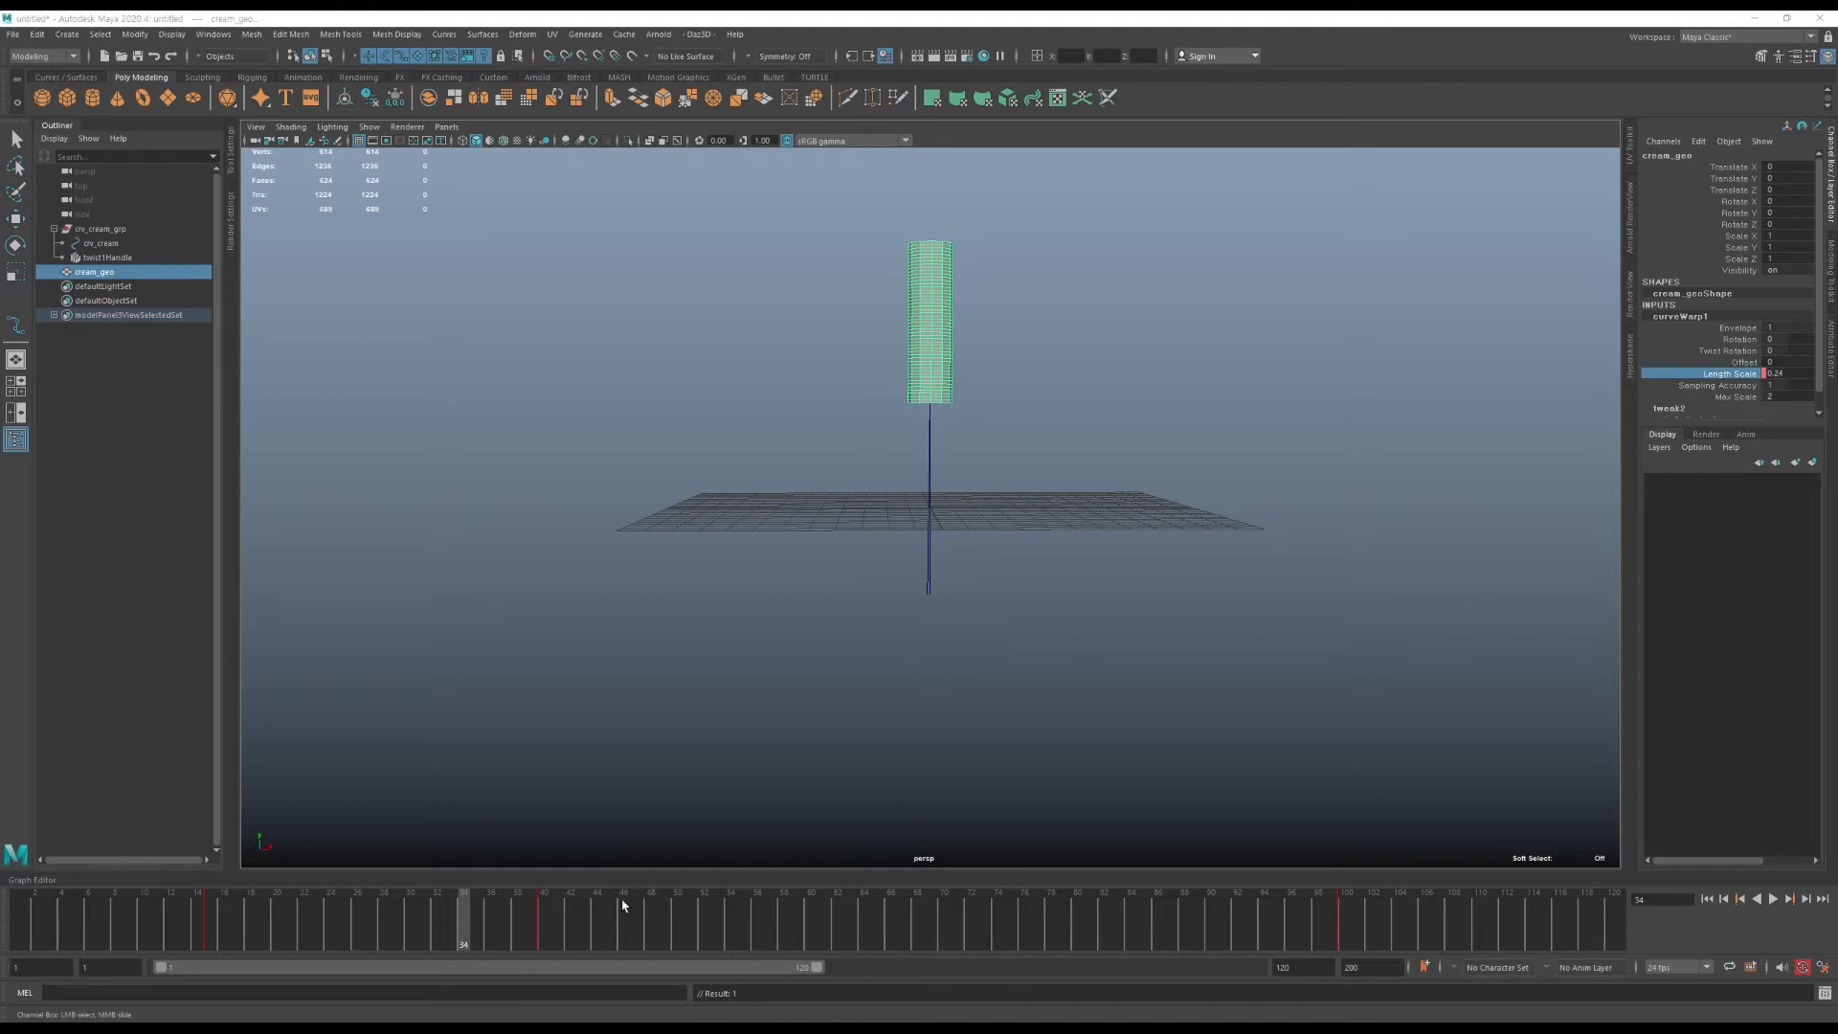
Set the Curve Warp's Max Scale to 5 at frame 40 and key it.
click(539, 932)
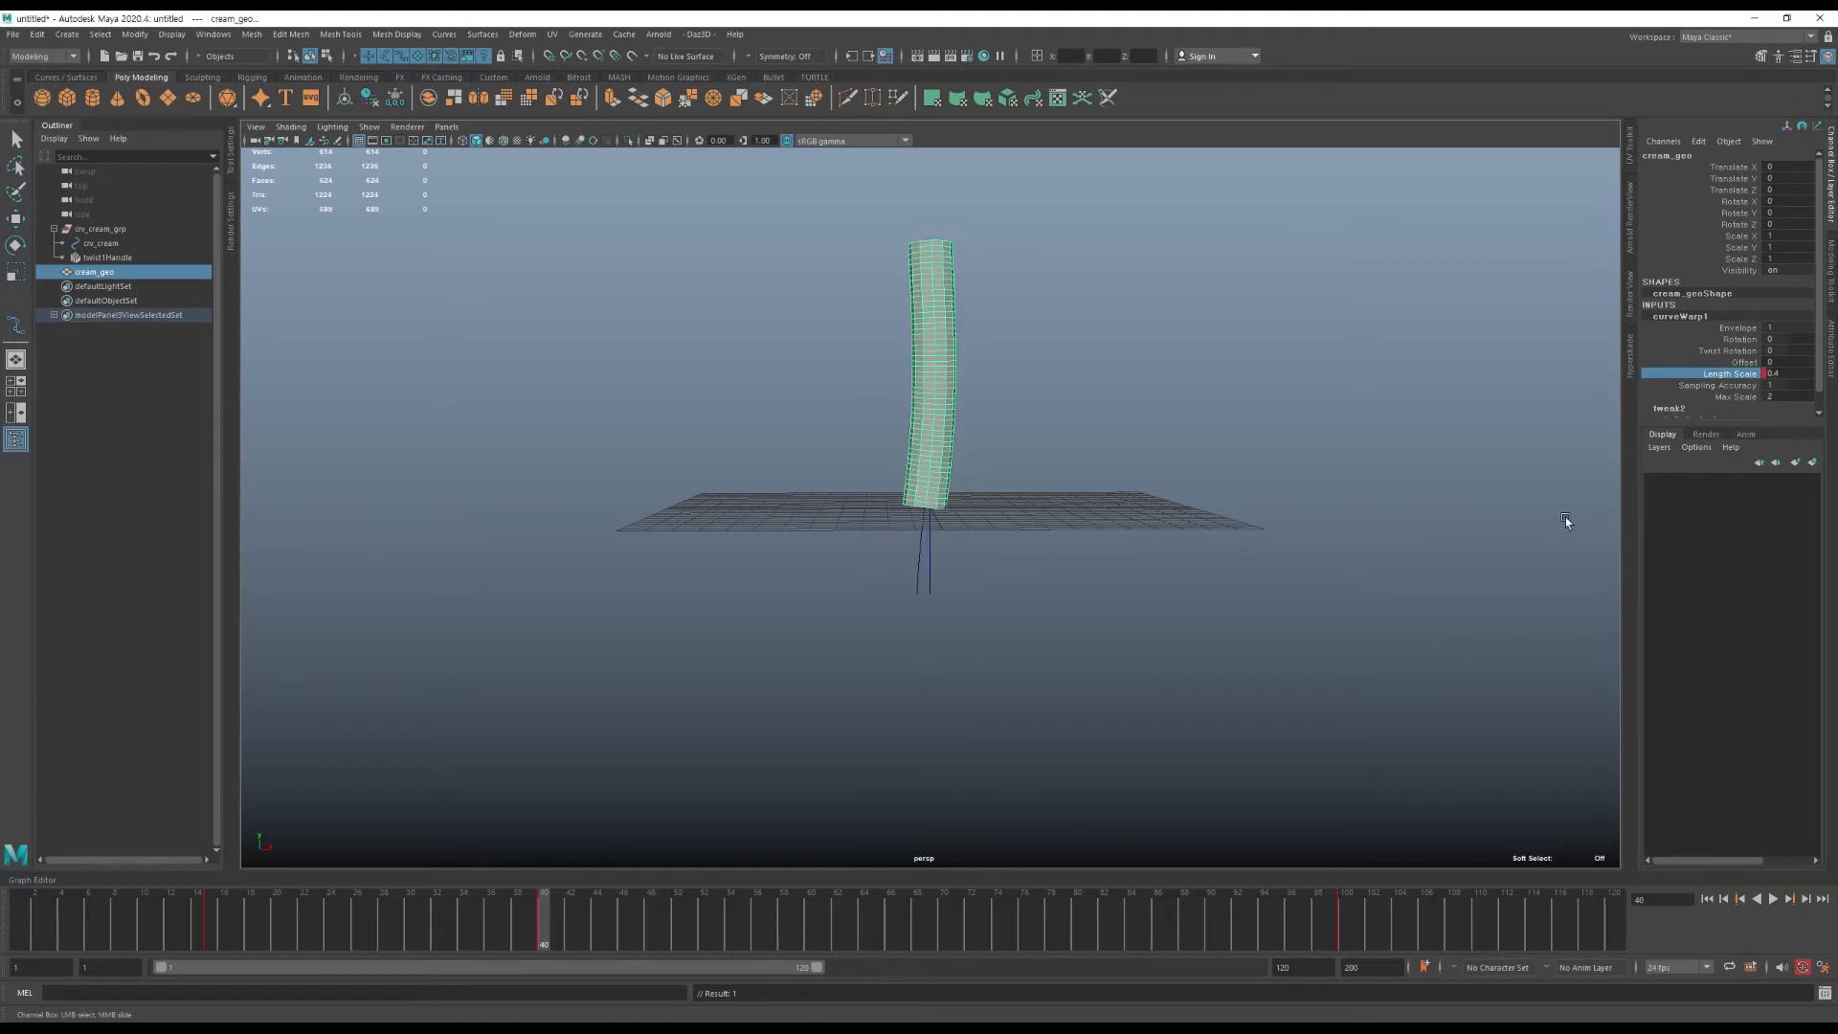
double_click(1790, 396)
text(5)
key(Return)
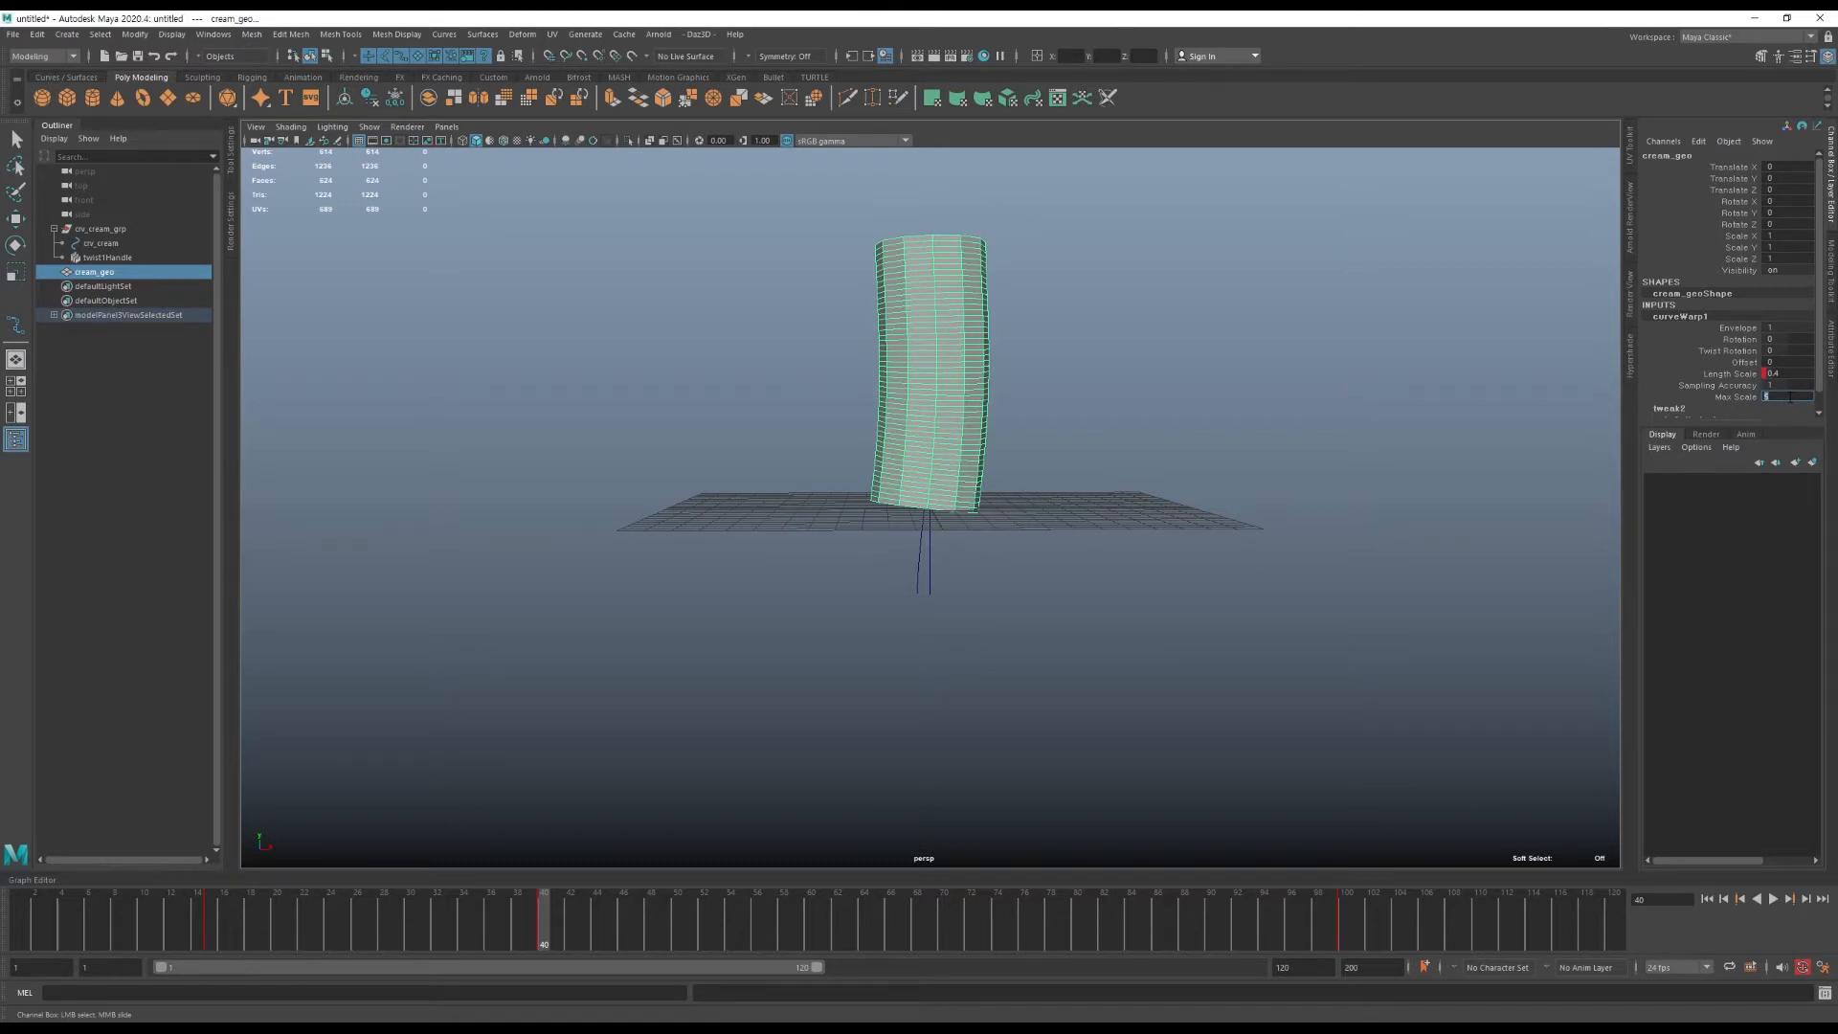
click(1752, 396)
right_click(1752, 398)
click(1700, 425)
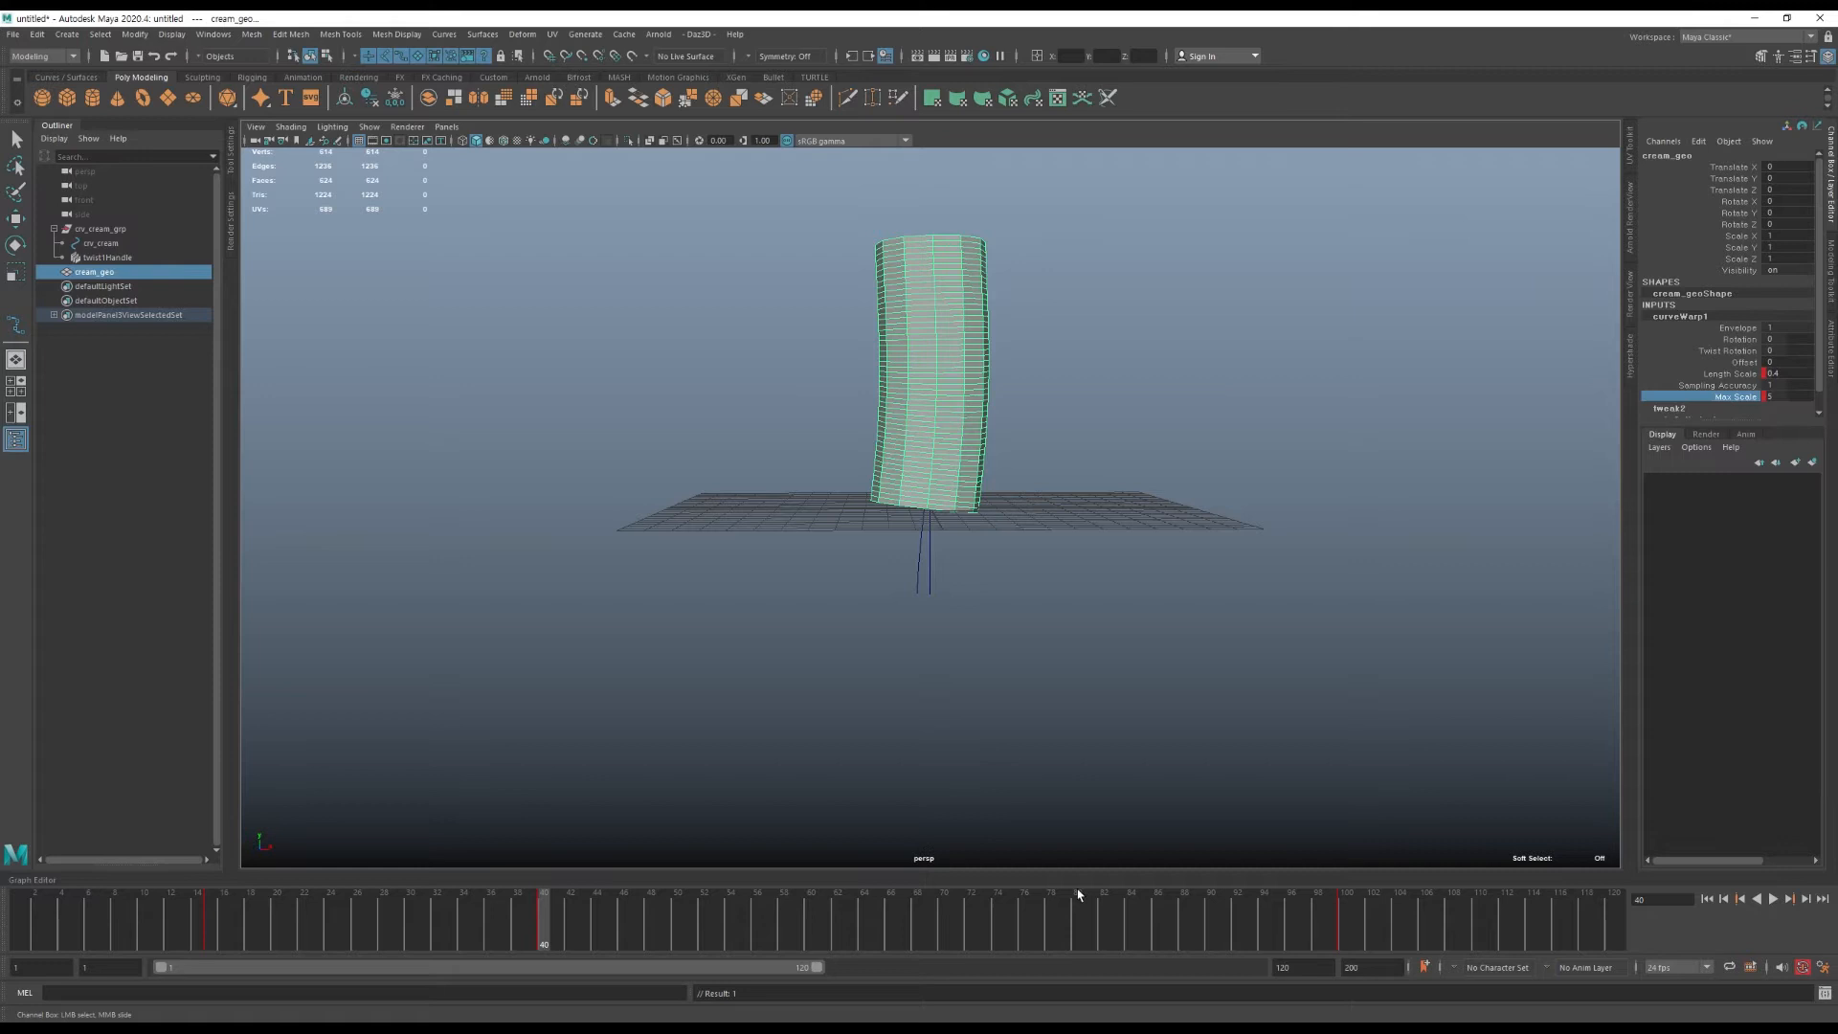
Set the keyed Max Scale to 8 at frame 100.
click(1346, 929)
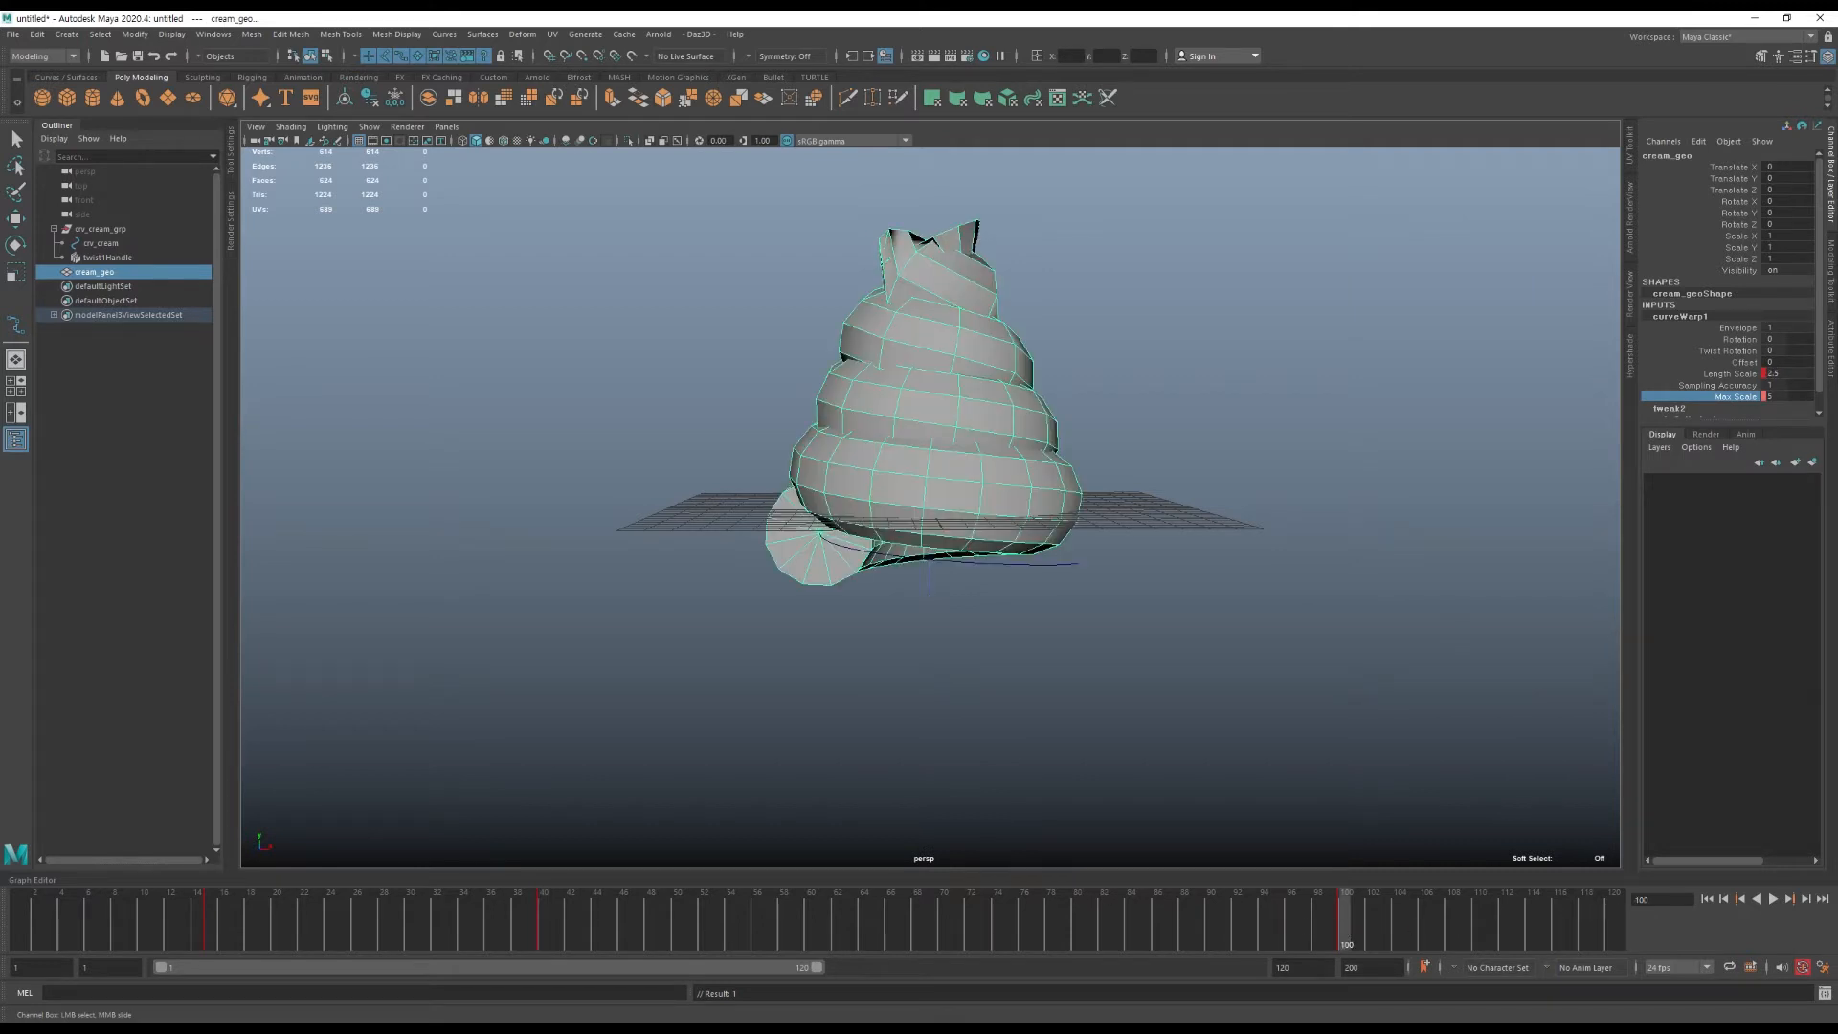
double_click(1777, 396)
key(Return)
mouse_move(1341, 932)
mouse_down()
mouse_move(820, 918)
mouse_move(542, 969)
mouse_move(1346, 941)
mouse_up()
Show curveWarp1's mesh scaling attributes for cream_geo and set the Scale Curve's start point value to 0.1.
click(1209, 321)
key(e)
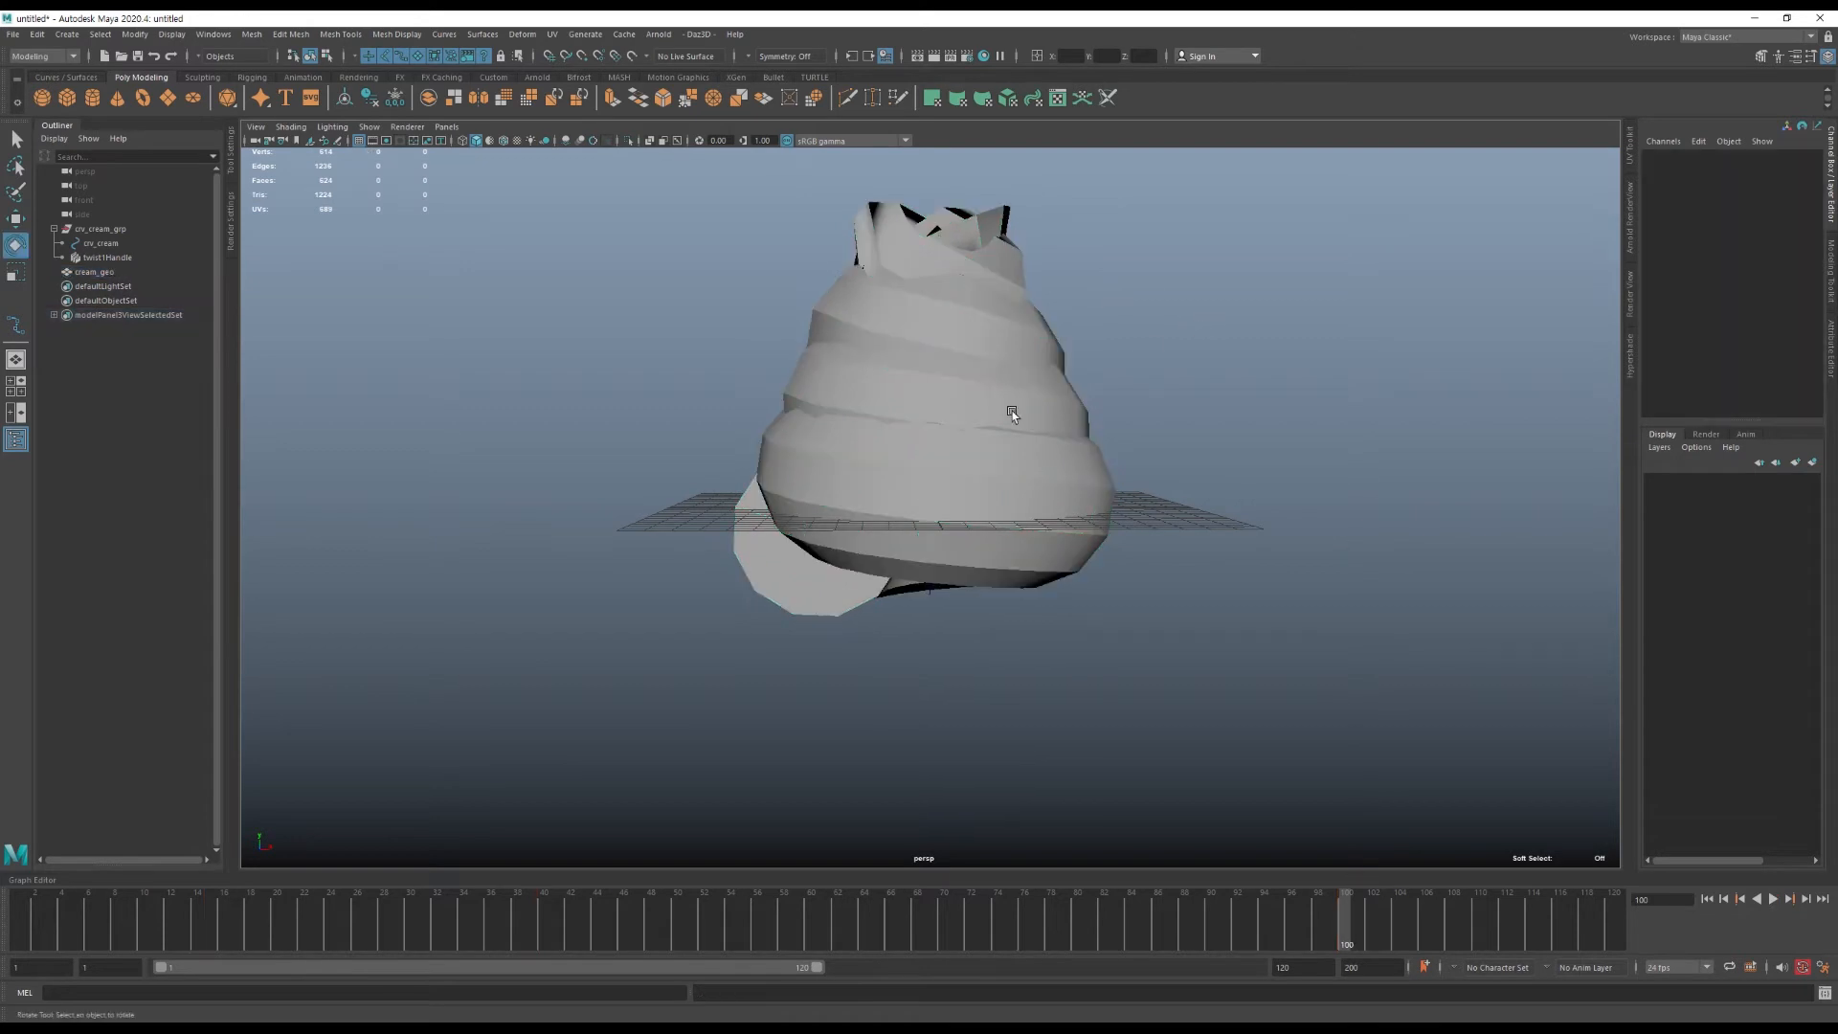
click(1006, 424)
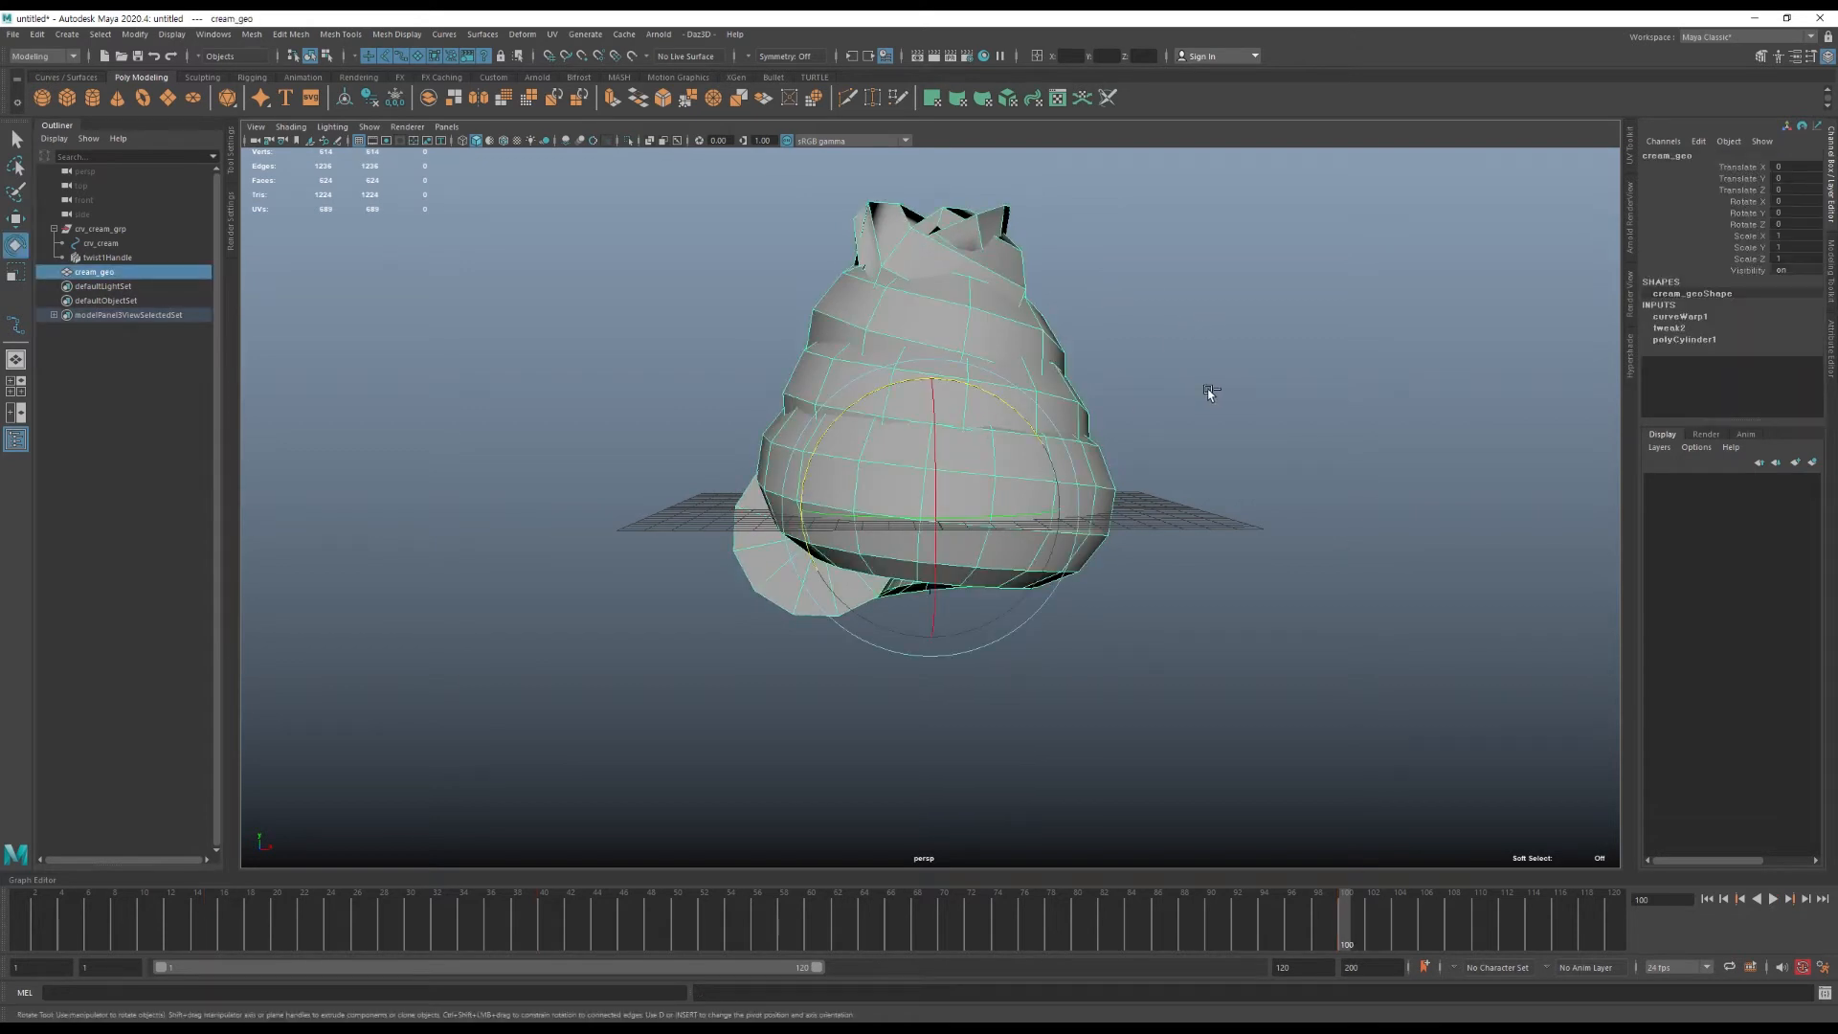
key(ctrl+a)
click(1714, 151)
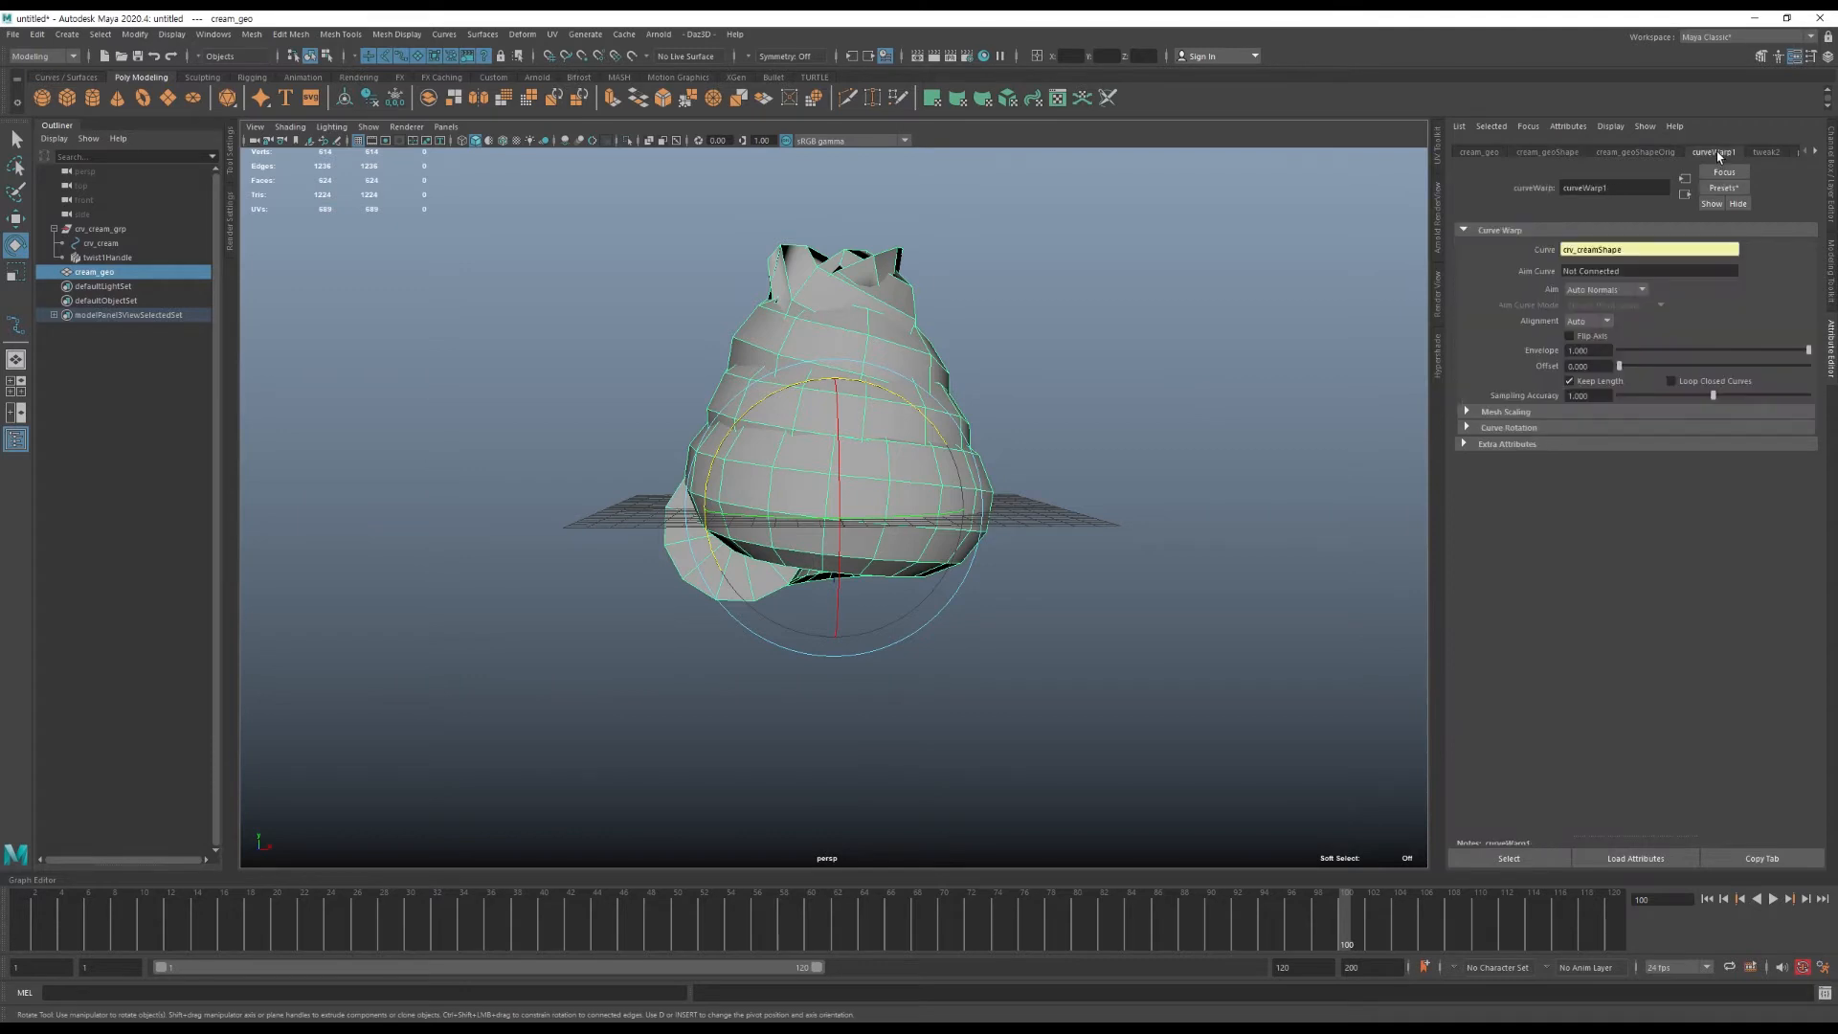
click(1508, 411)
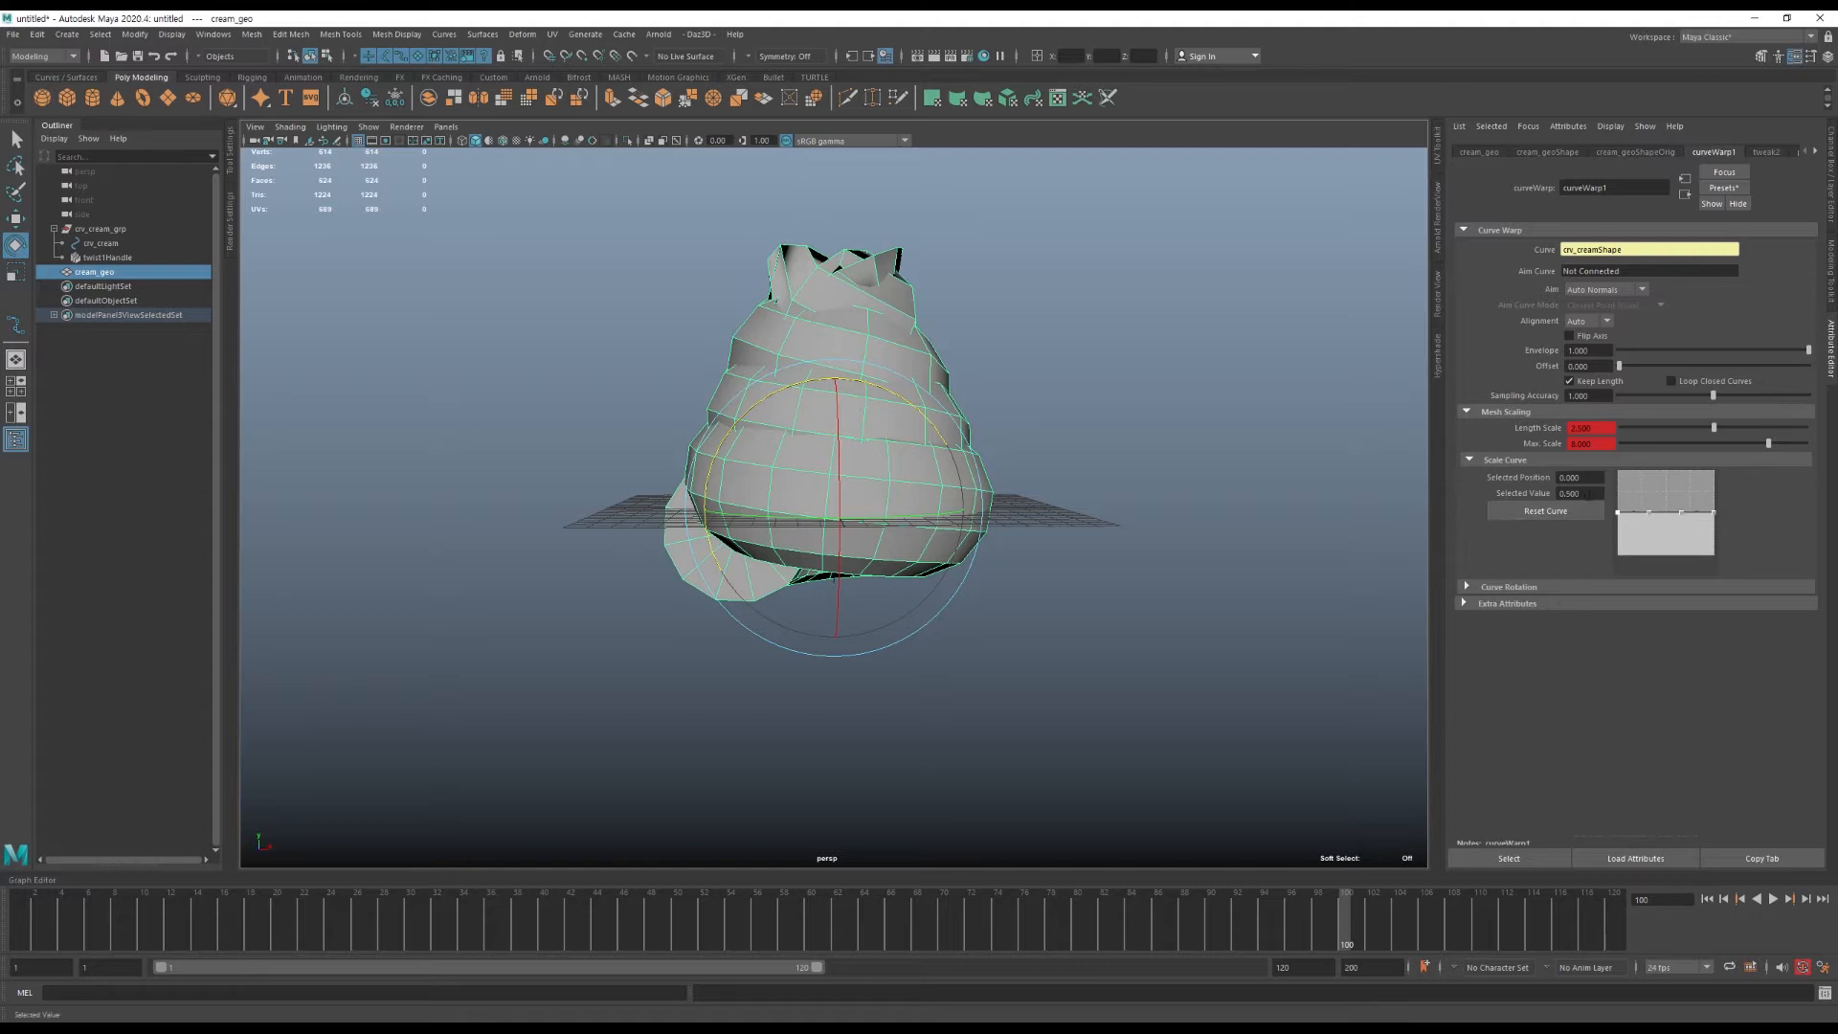
double_click(1579, 493)
text(0.1)
key(Return)
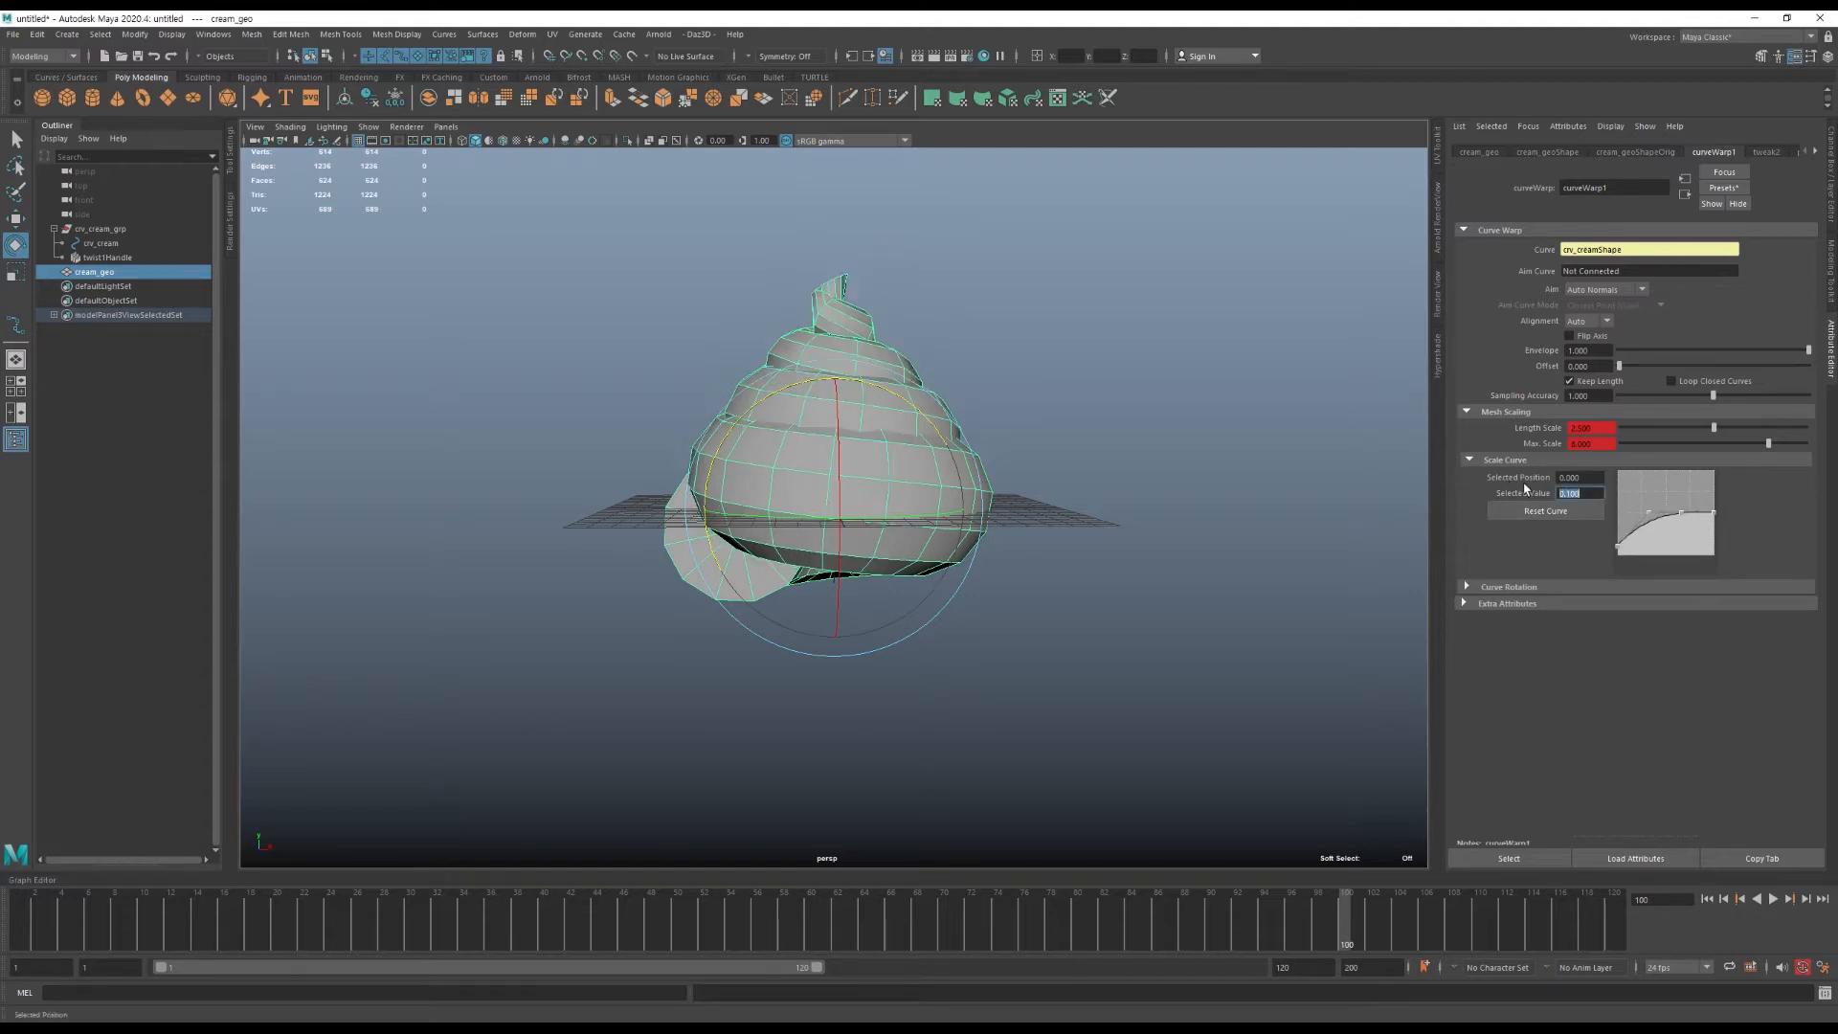
Set the Scale Curve's end point value to 0.1 and play back the animation to check the tapered shape.
click(1714, 515)
double_click(1580, 493)
text(0.1)
key(Return)
key(alt+v)
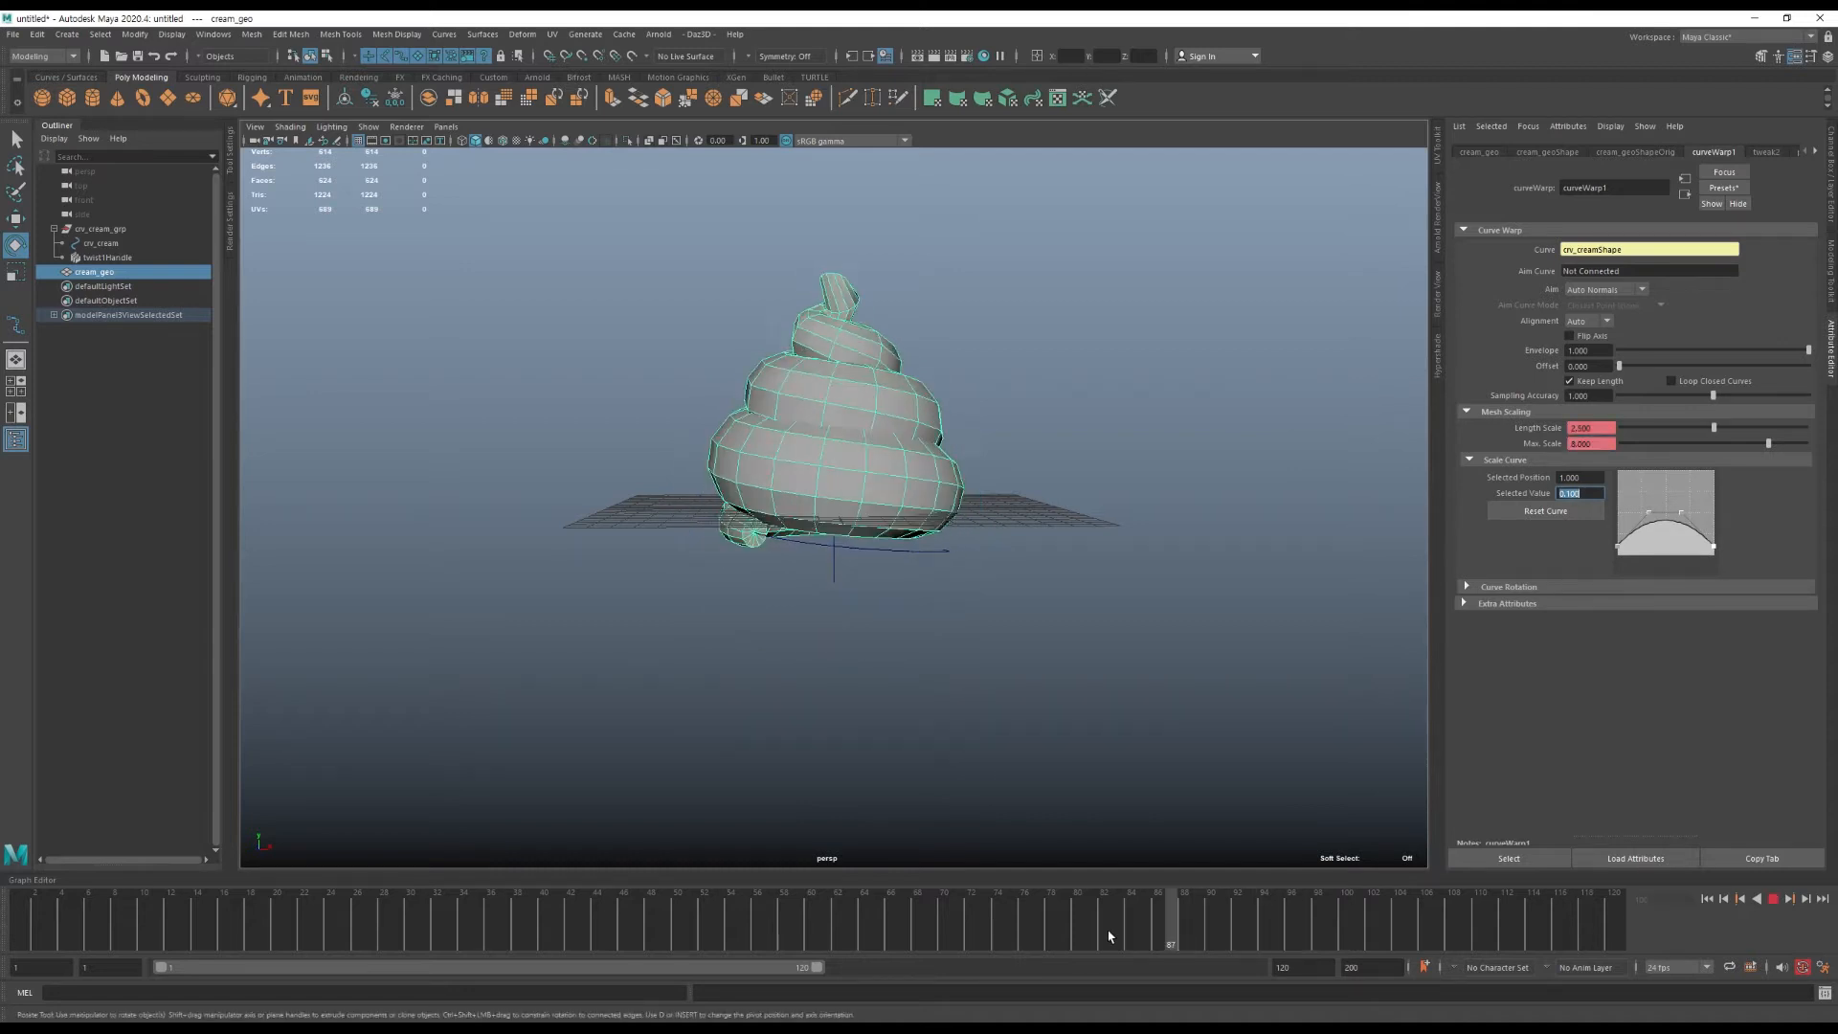
drag(809, 937, 1304, 970)
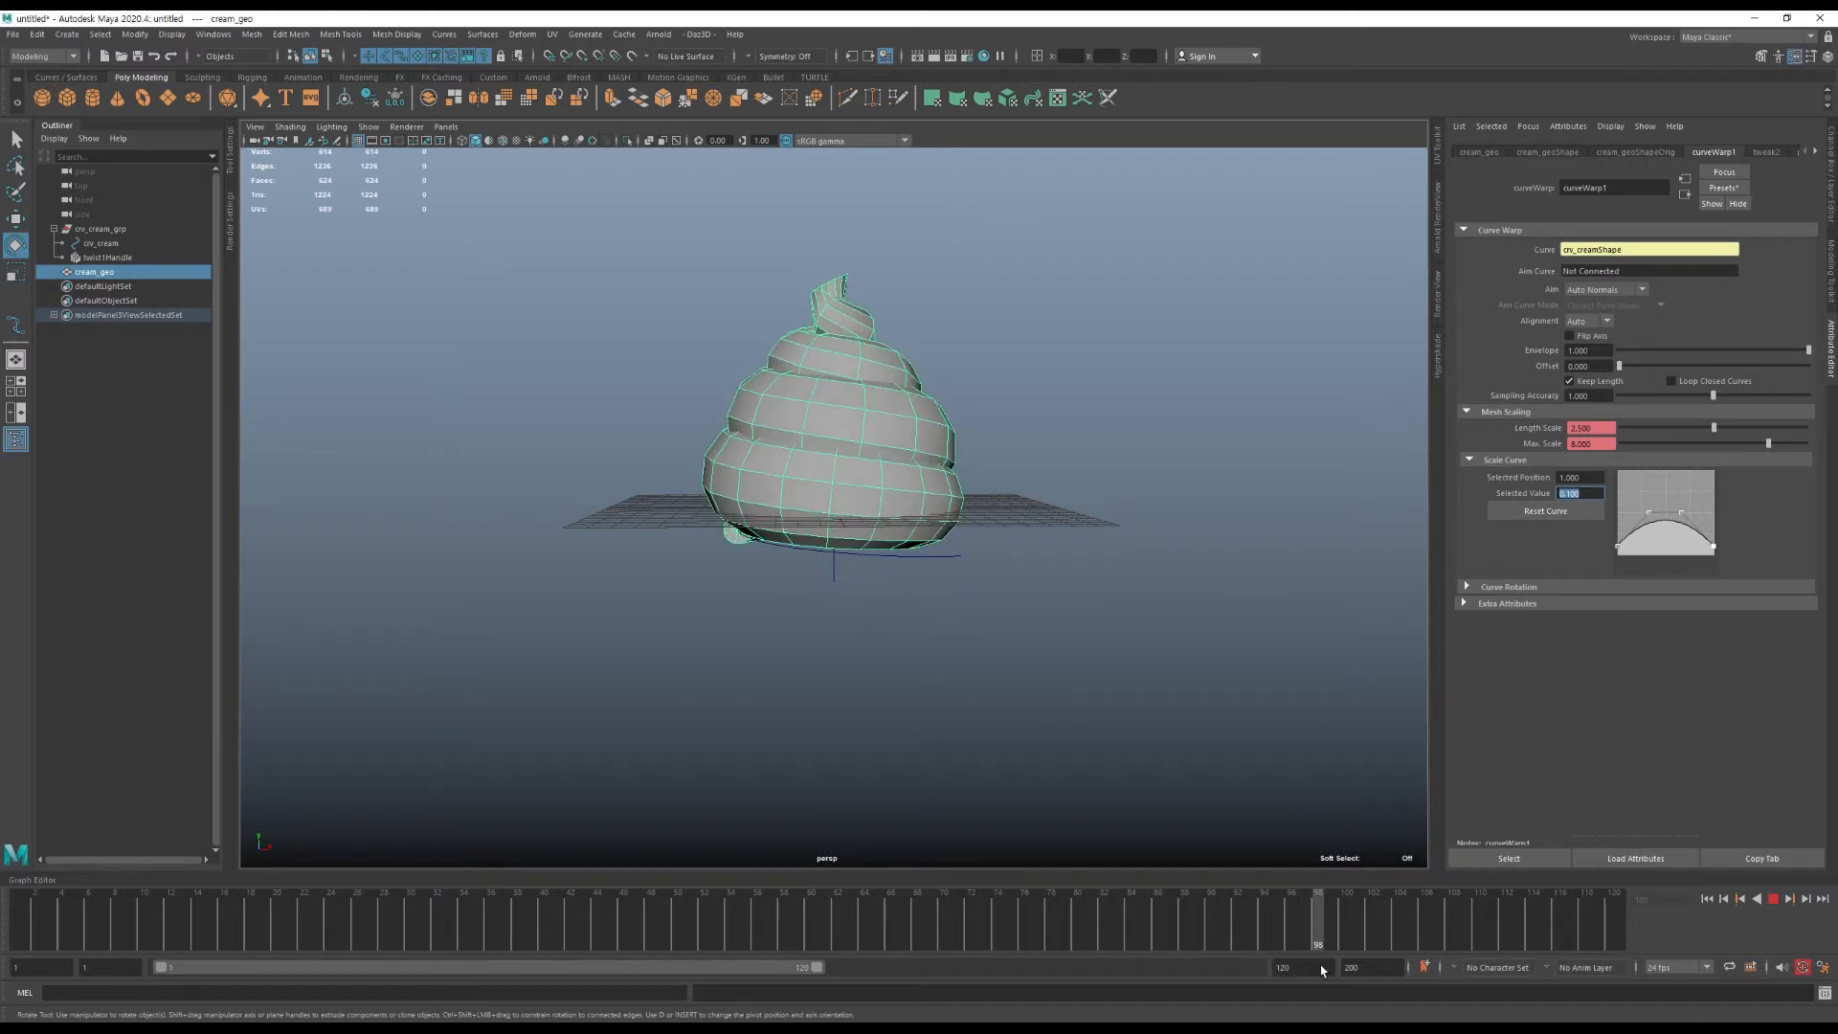
key(Escape)
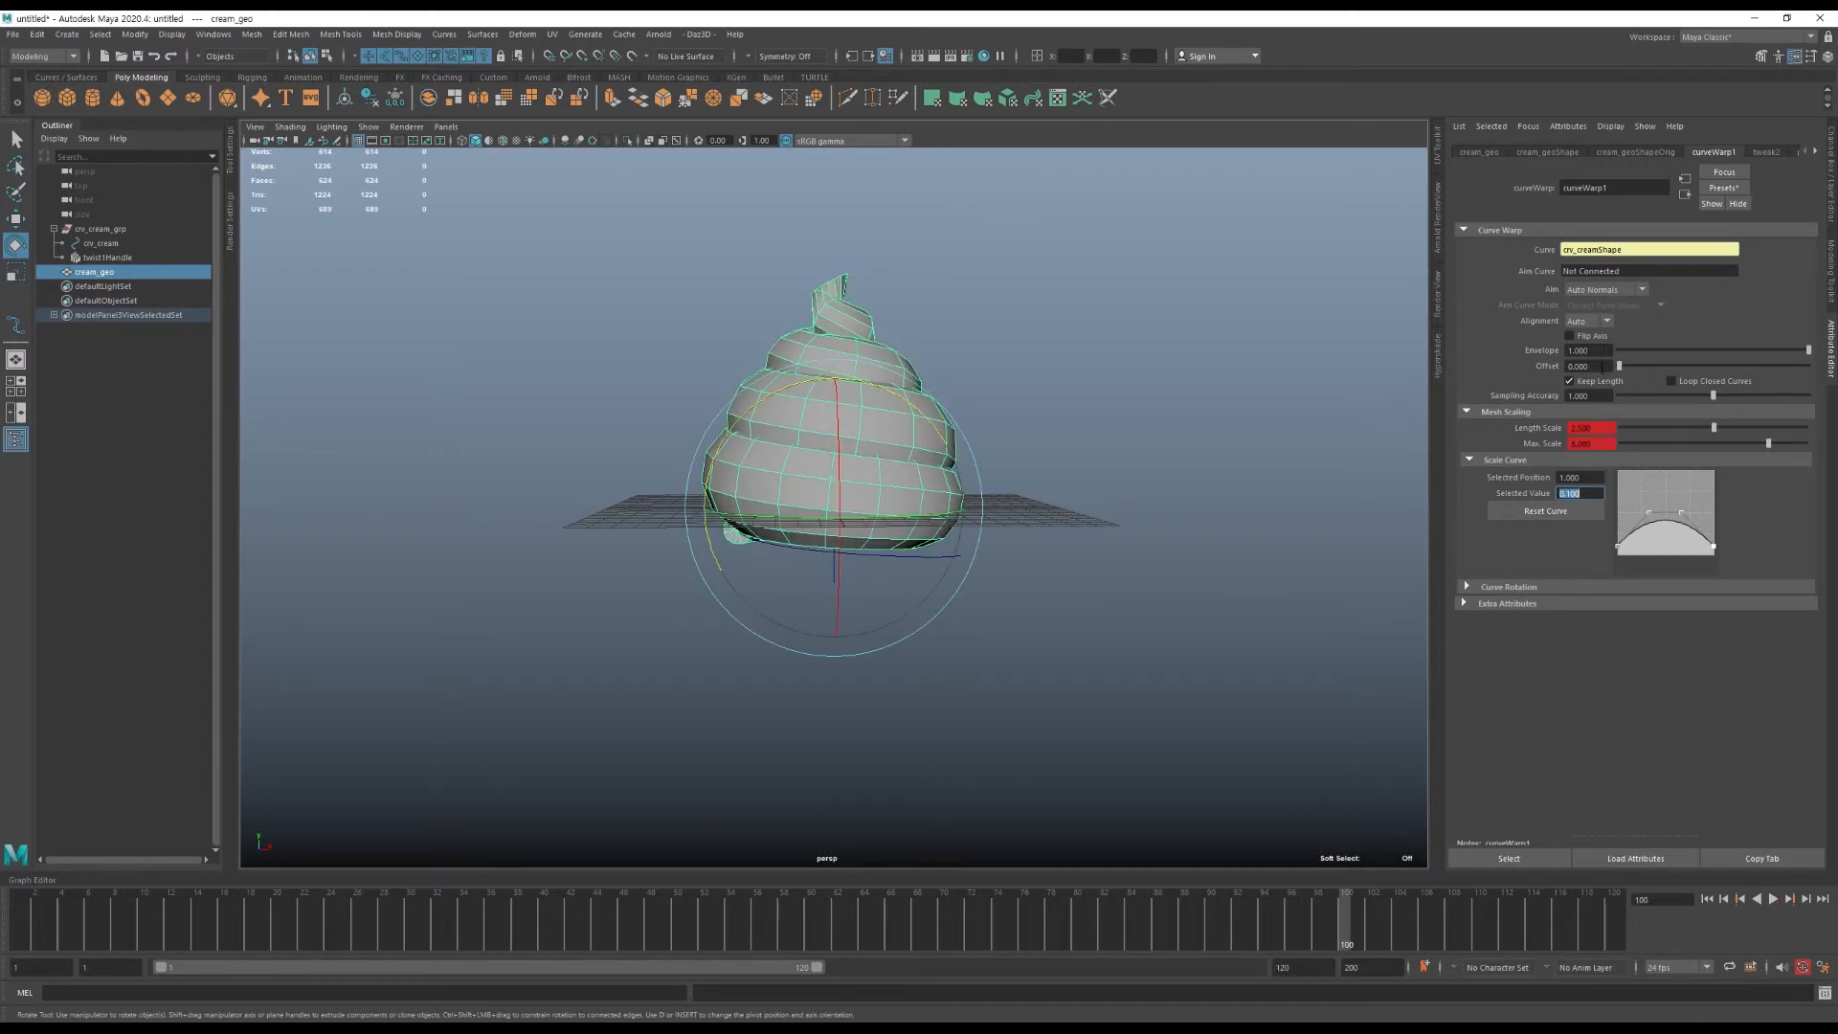
Set the Curve Warp's Offset to 0.01 and its Aim to Curve Normals, and inspect the mesh around frame 28.
text(1)
key(Return)
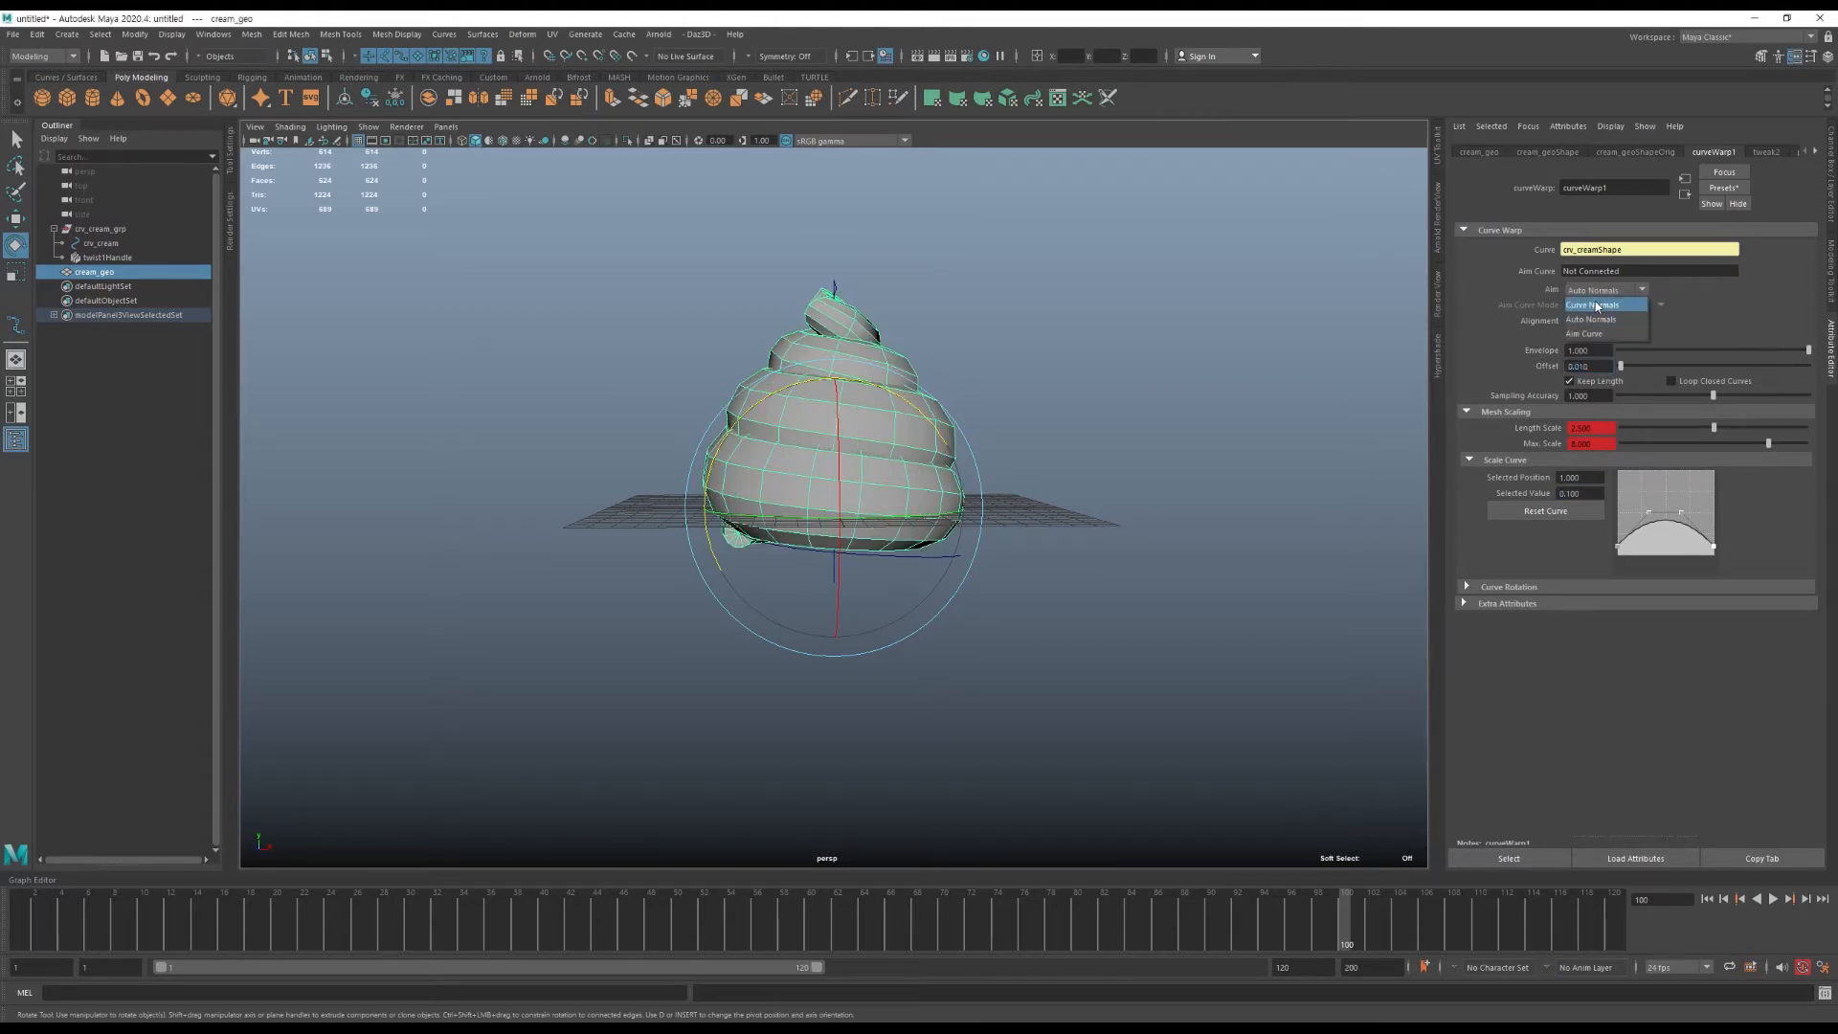
click(1596, 305)
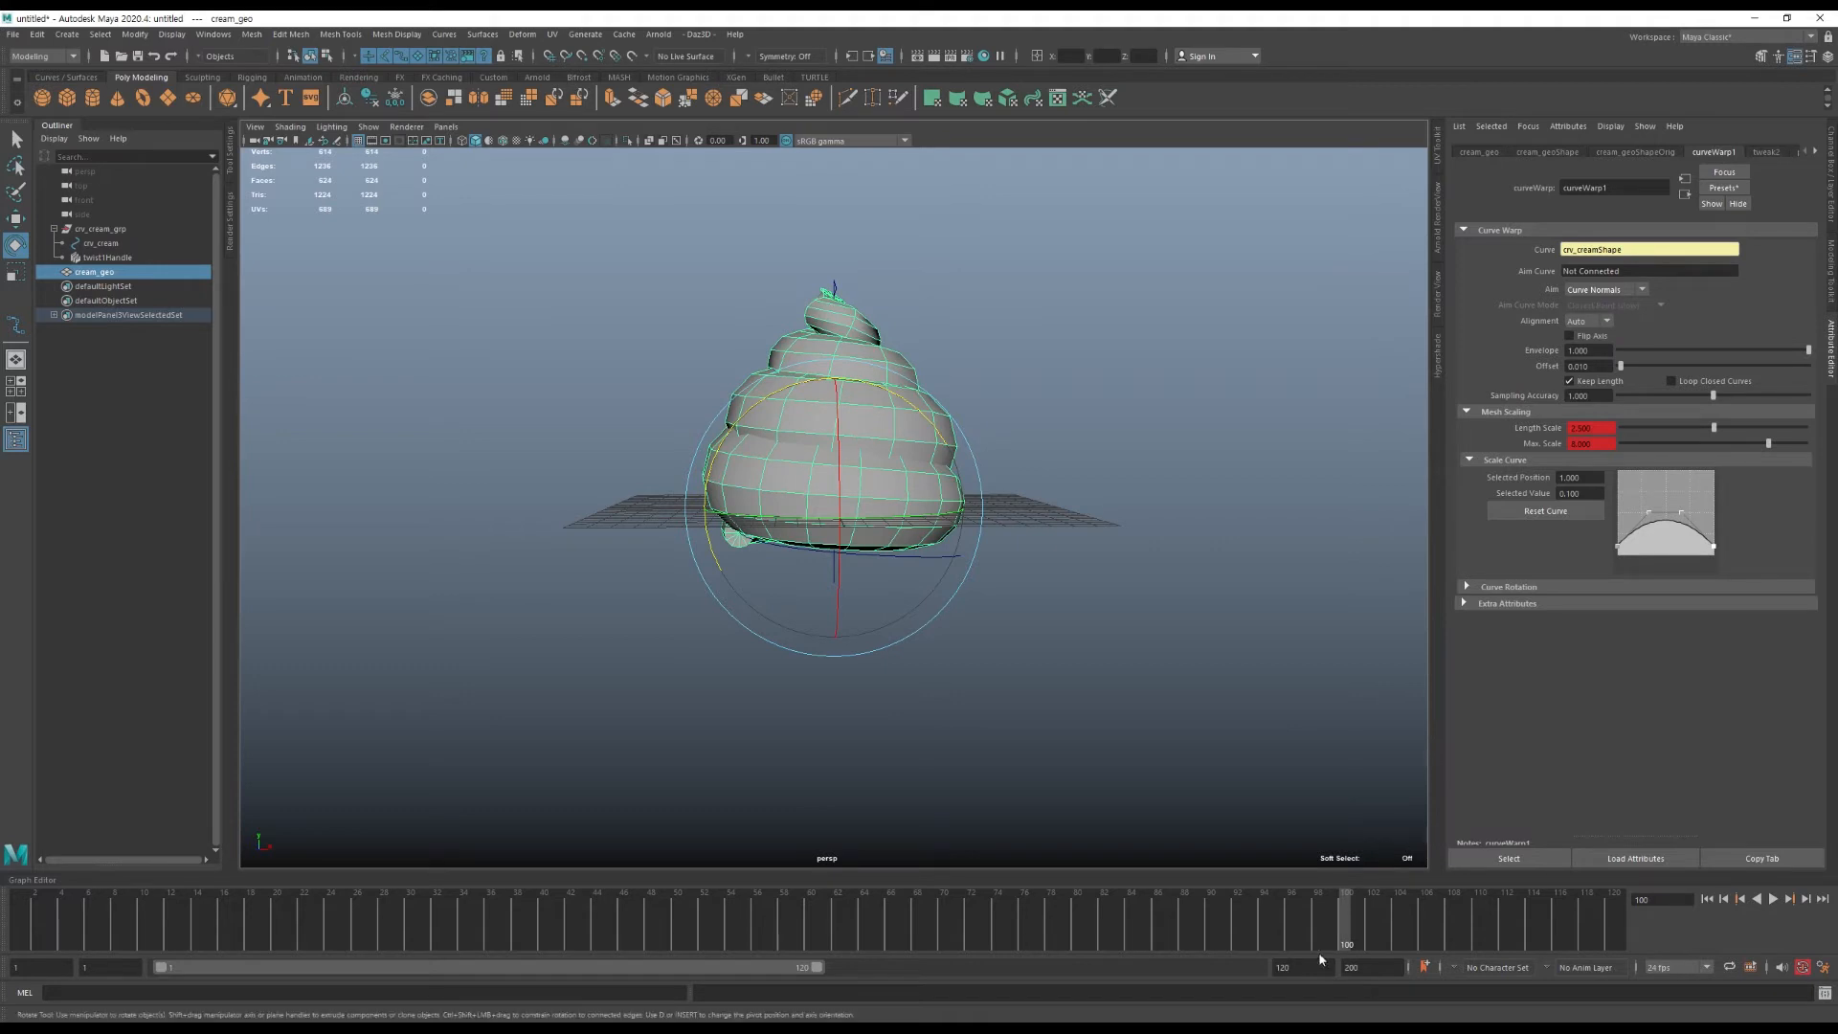
drag(1343, 931, 371, 963)
drag(848, 524, 908, 554)
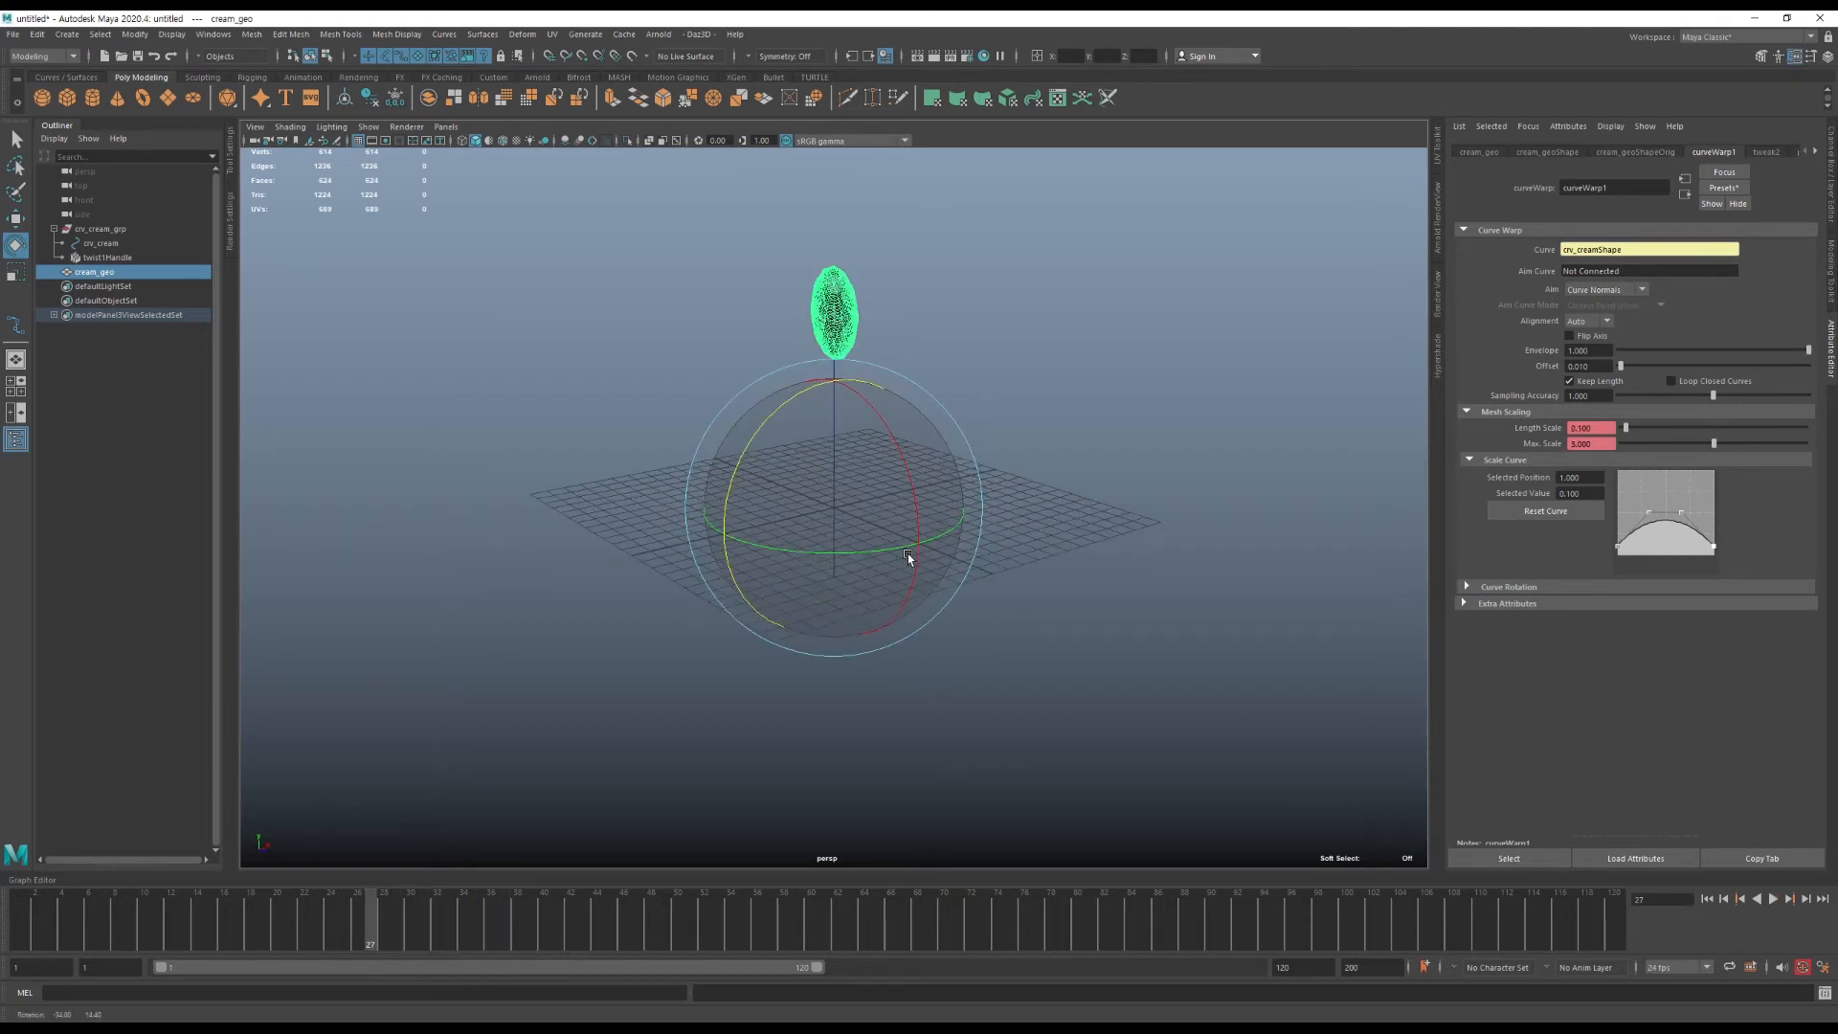
mouse_move(371, 921)
mouse_down()
mouse_move(448, 938)
mouse_move(382, 931)
mouse_up()
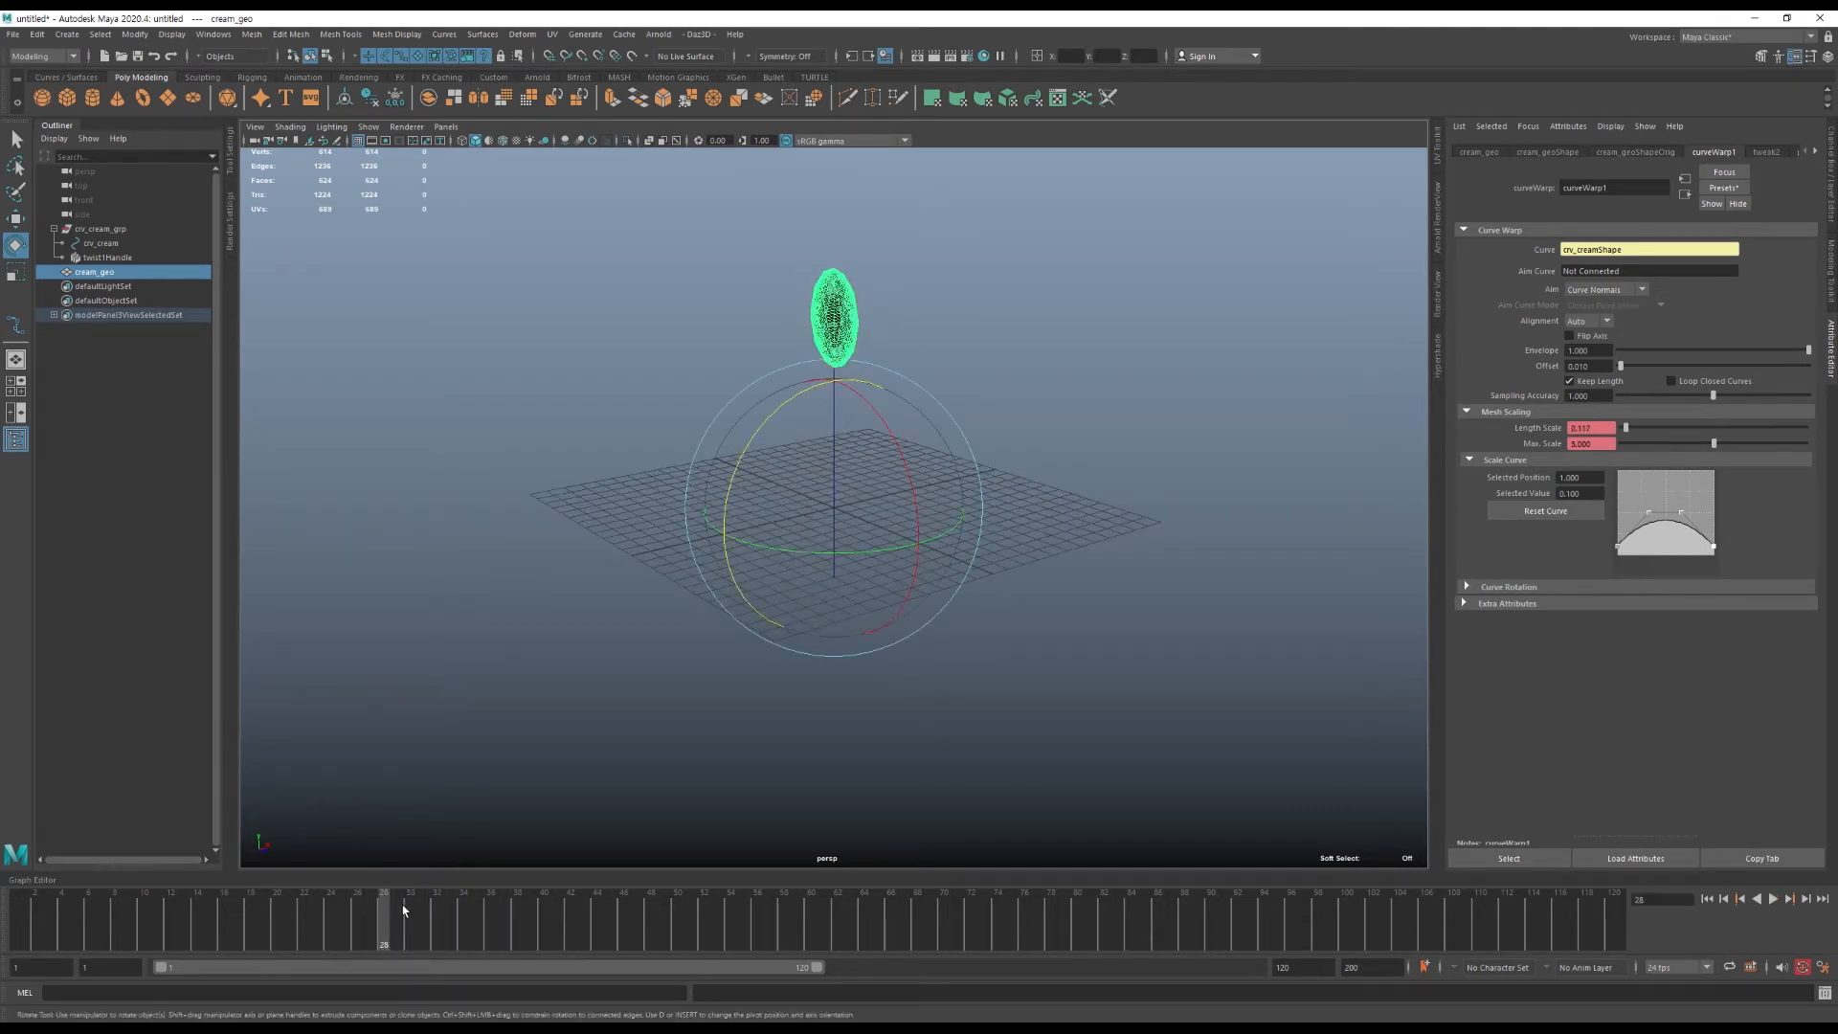
Give the crv_cream curve a tiny non-zero Rotate Z at frame 29 to correct the flattened mesh.
click(103, 243)
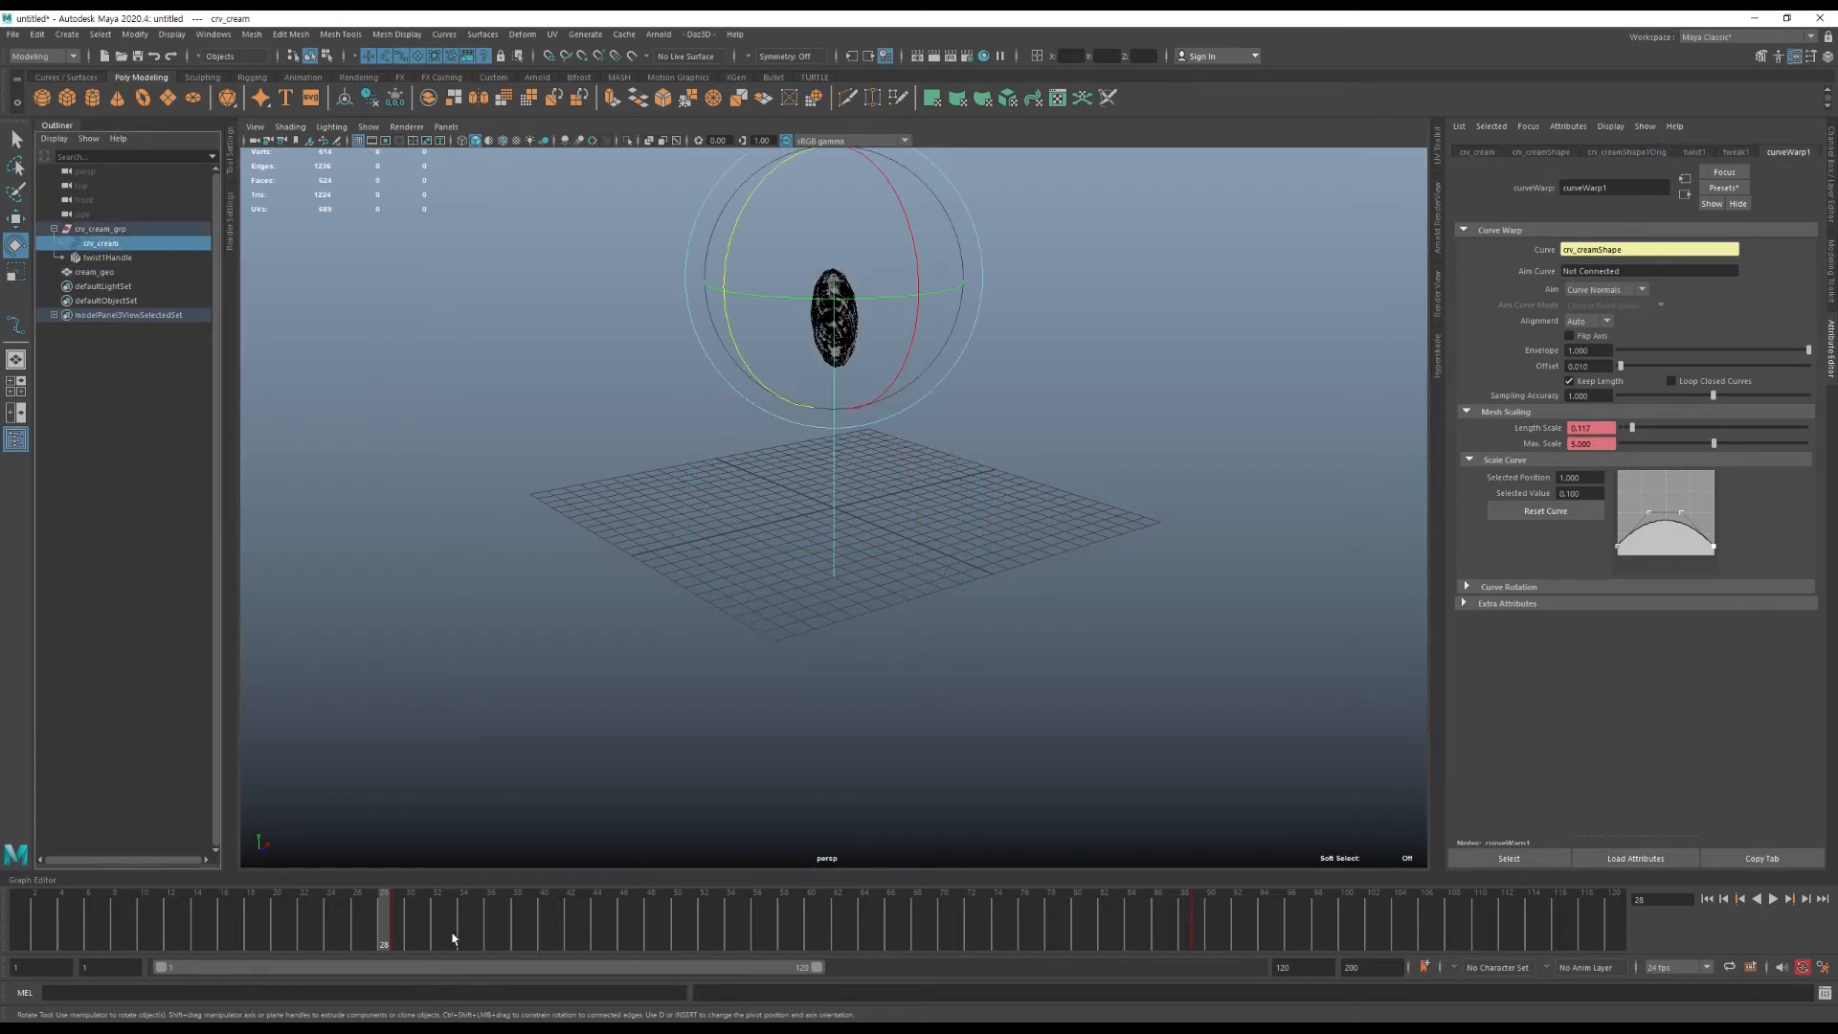
click(398, 940)
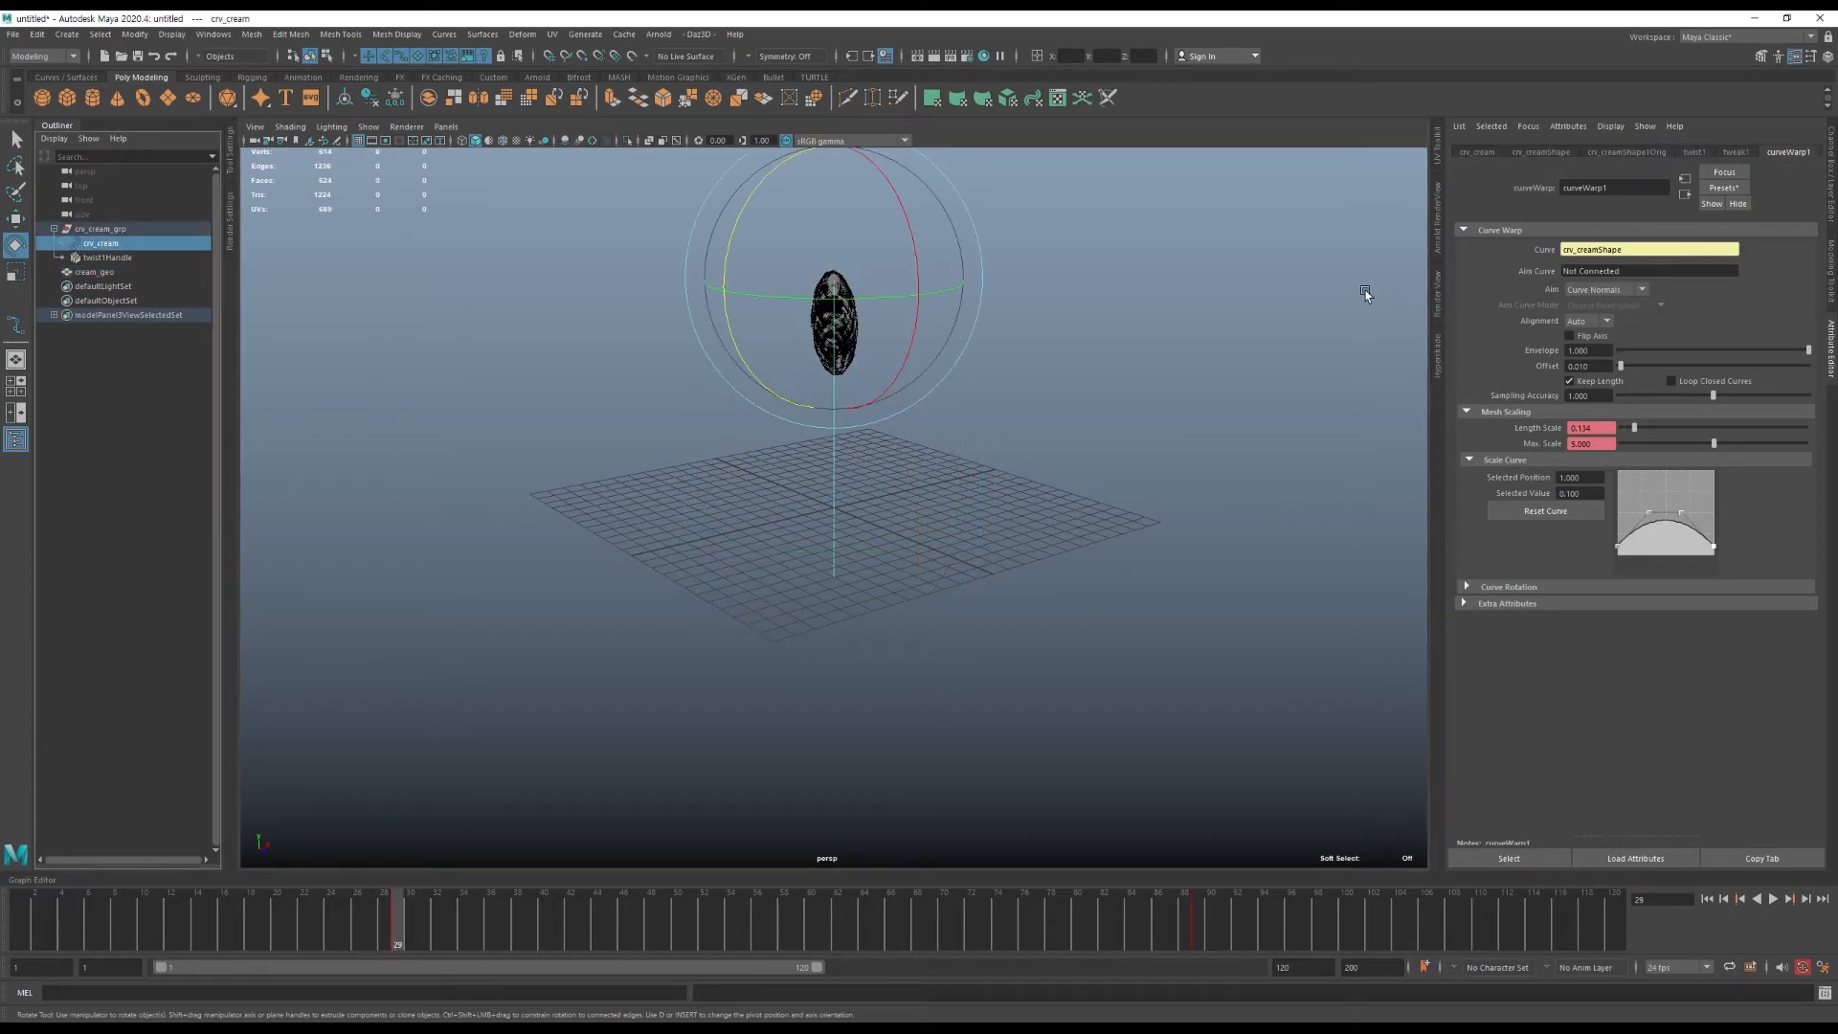
key(ctrl+a)
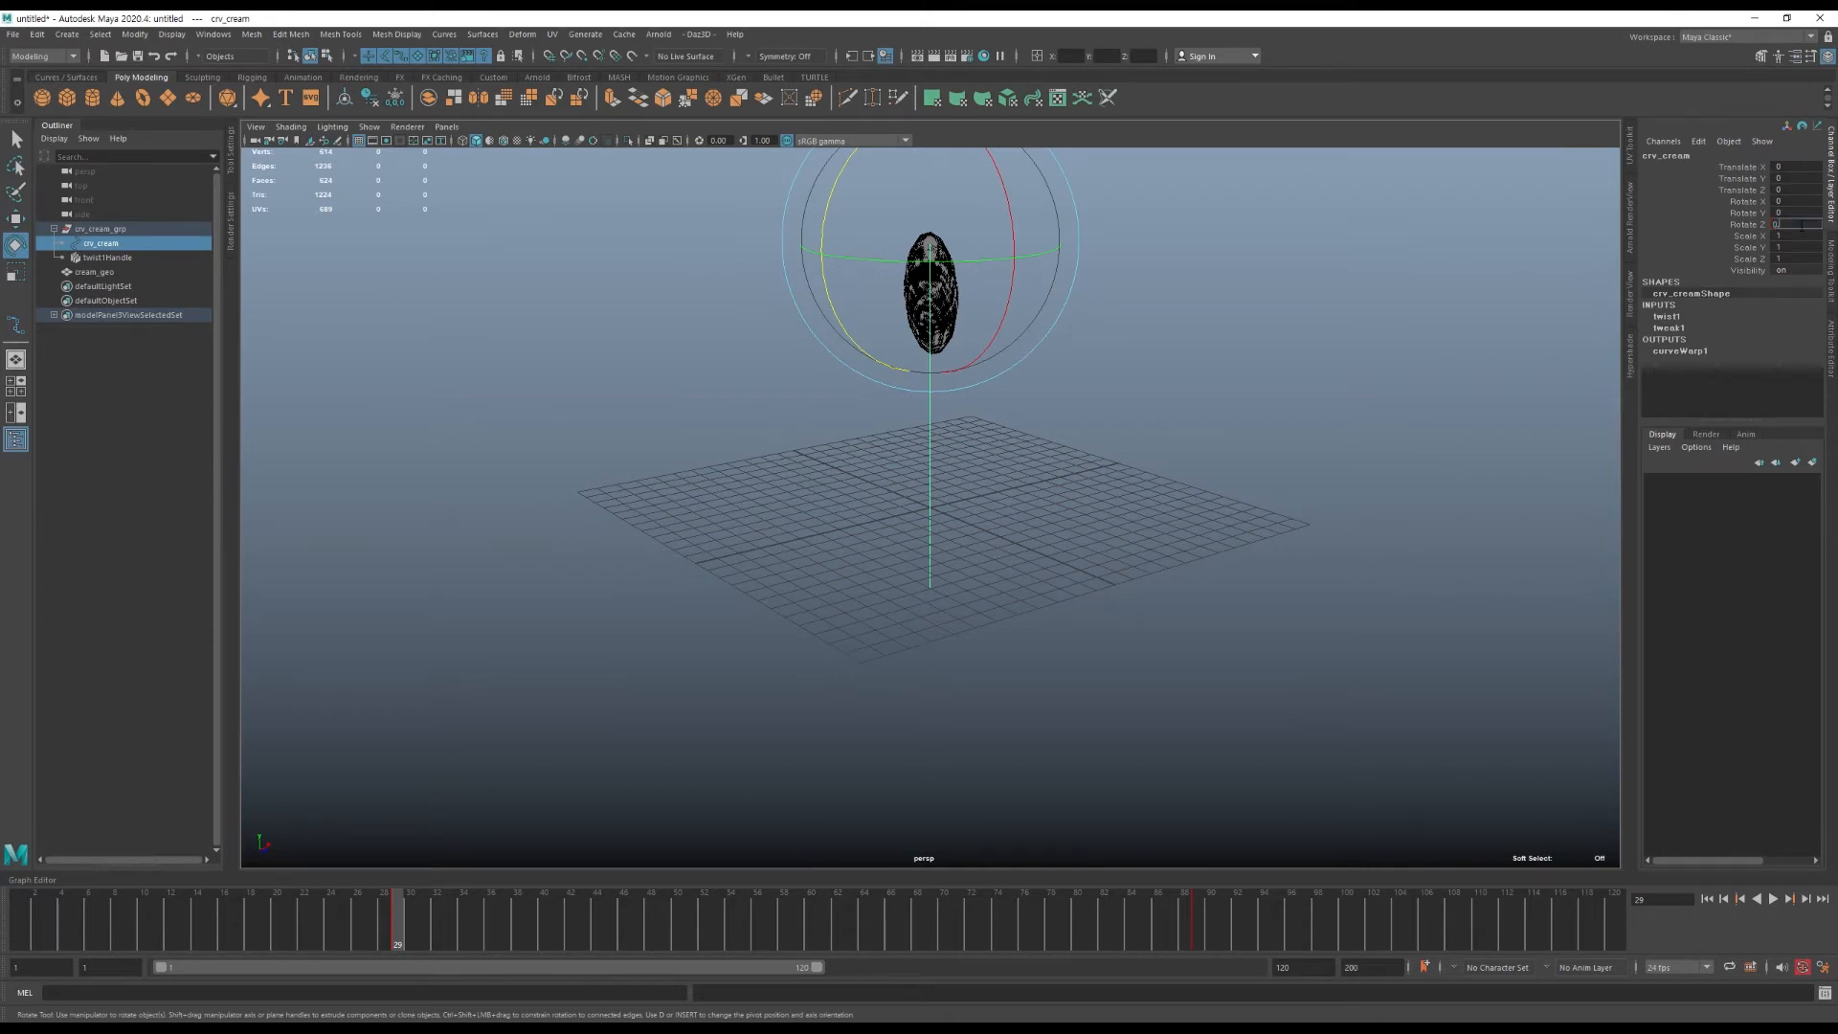
key(Return)
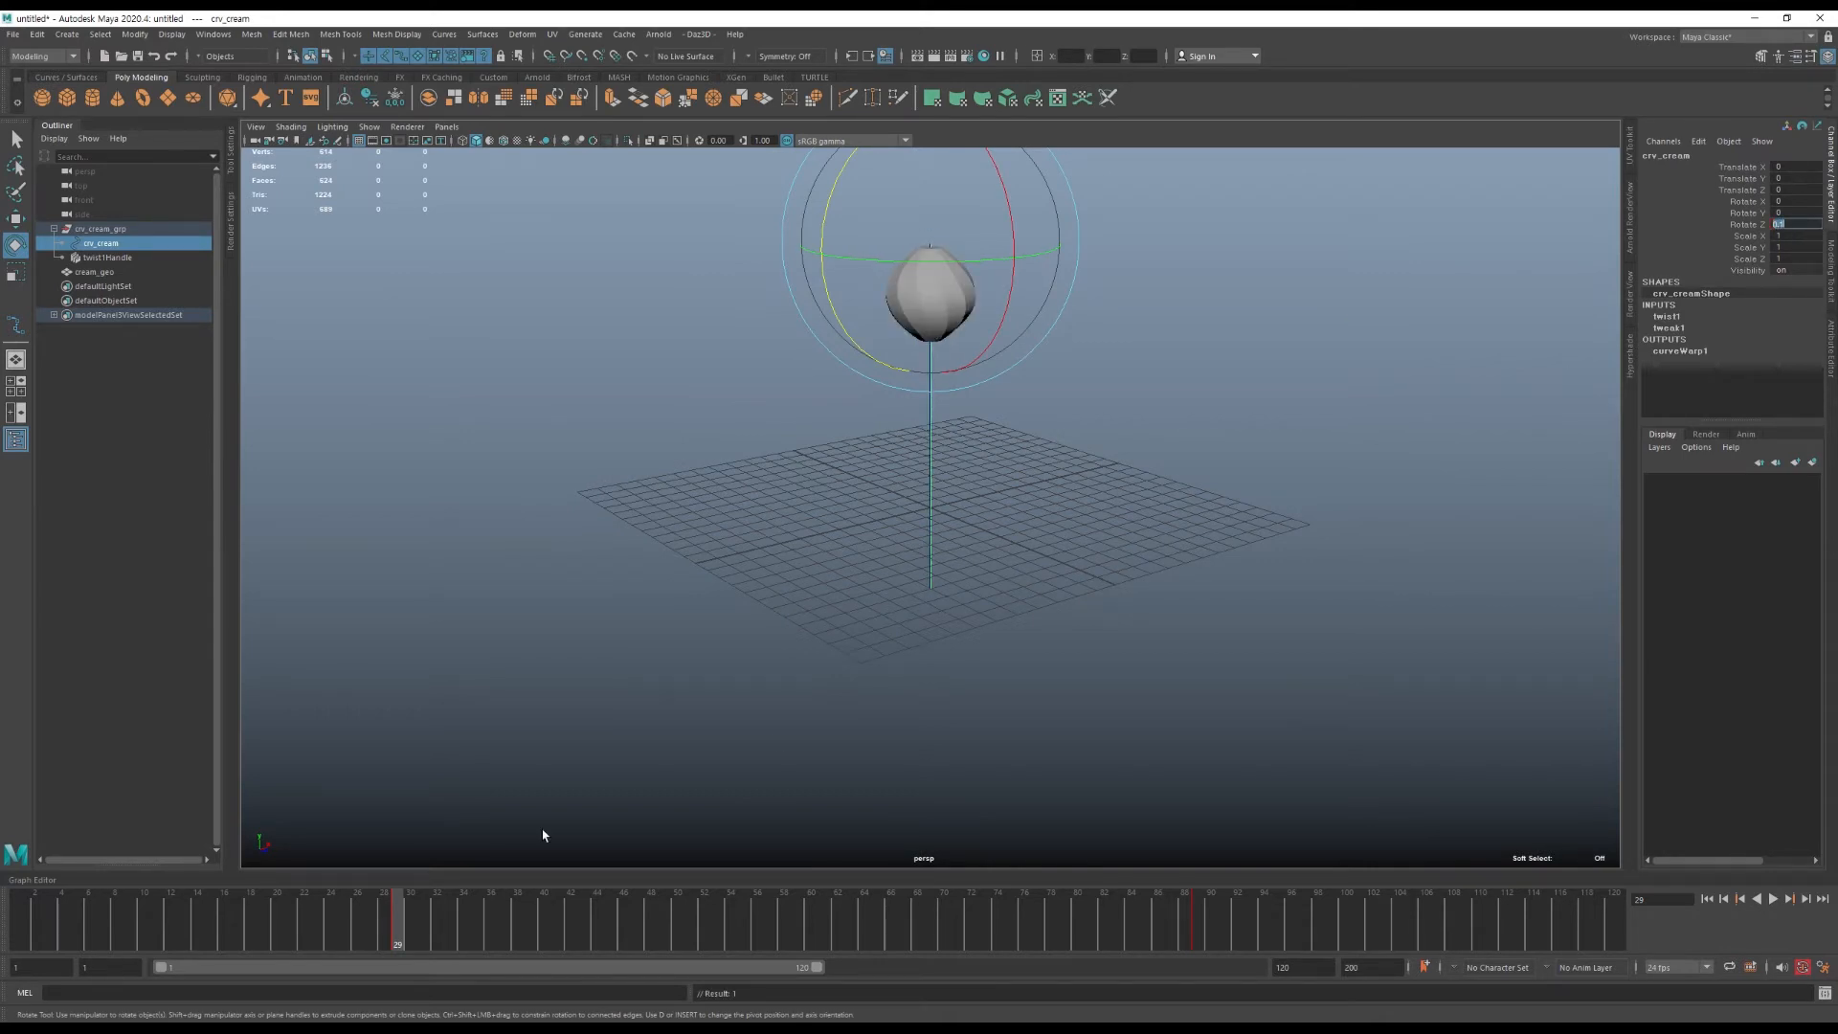
mouse_move(400, 941)
mouse_down()
mouse_move(1197, 906)
mouse_move(402, 962)
mouse_up()
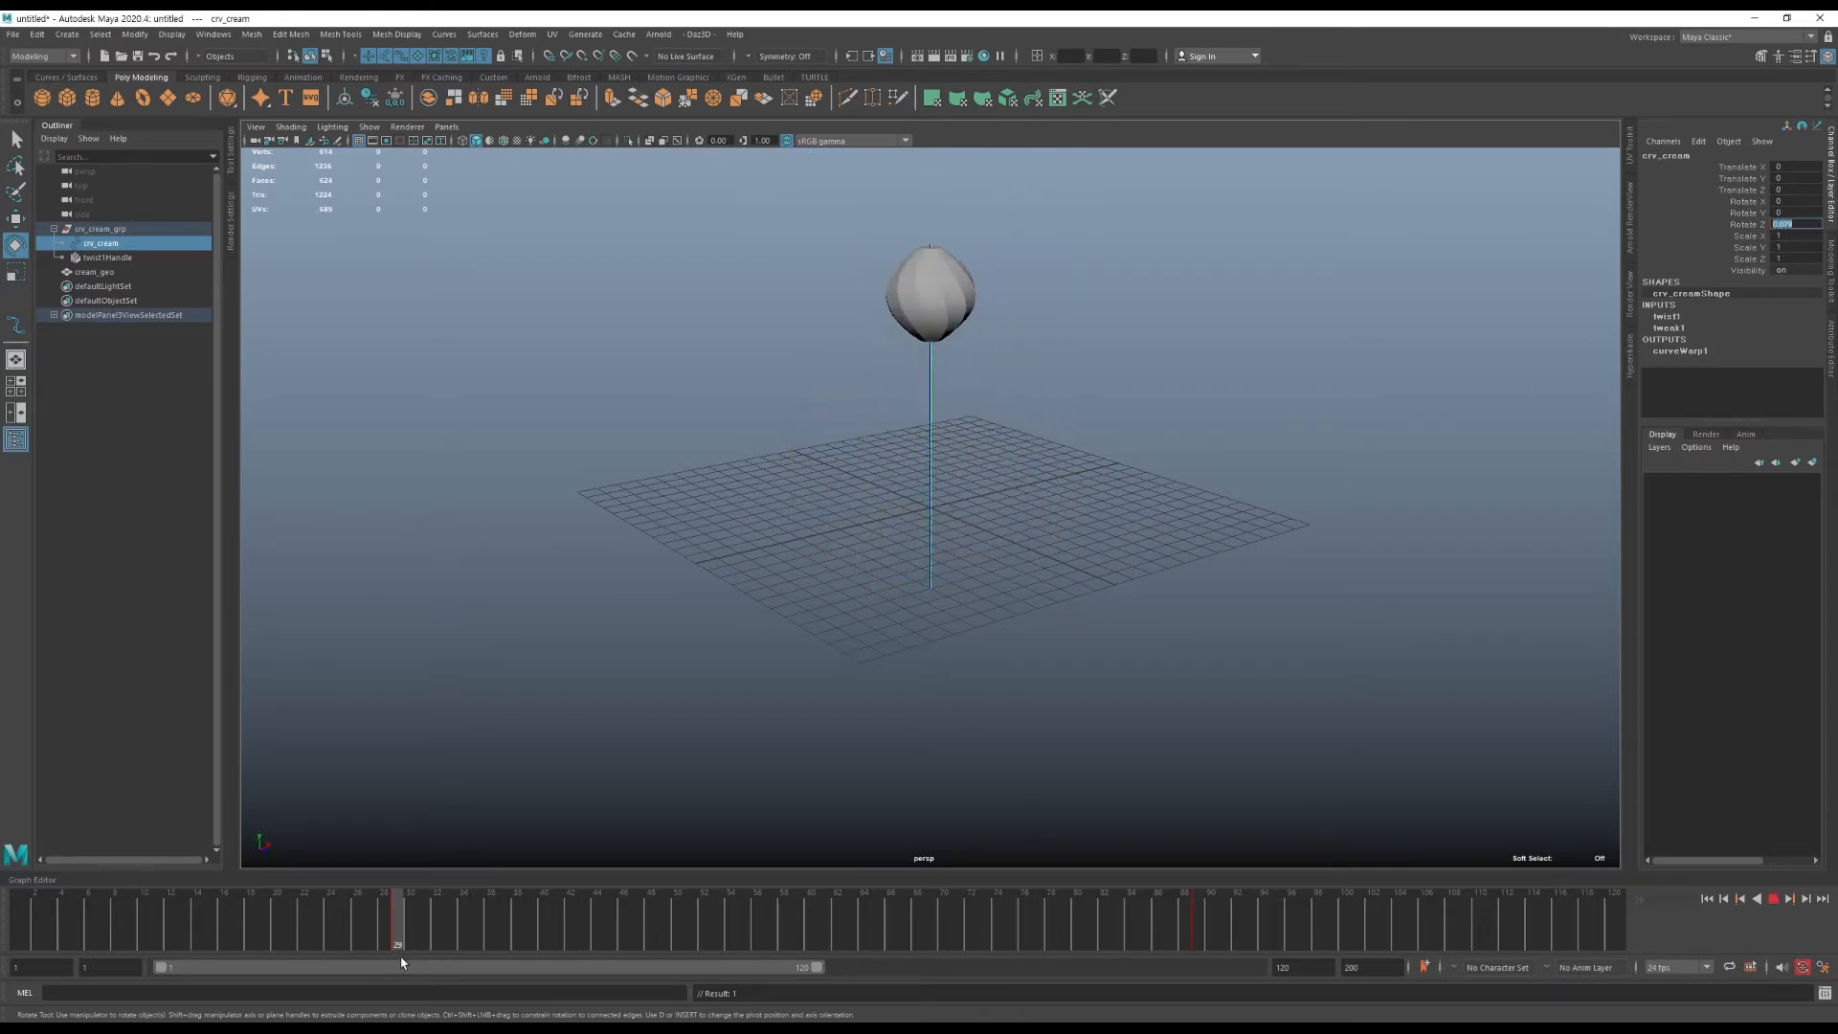
Set curveWarp1's Envelope on cream_geo to 0.
click(1075, 361)
click(970, 303)
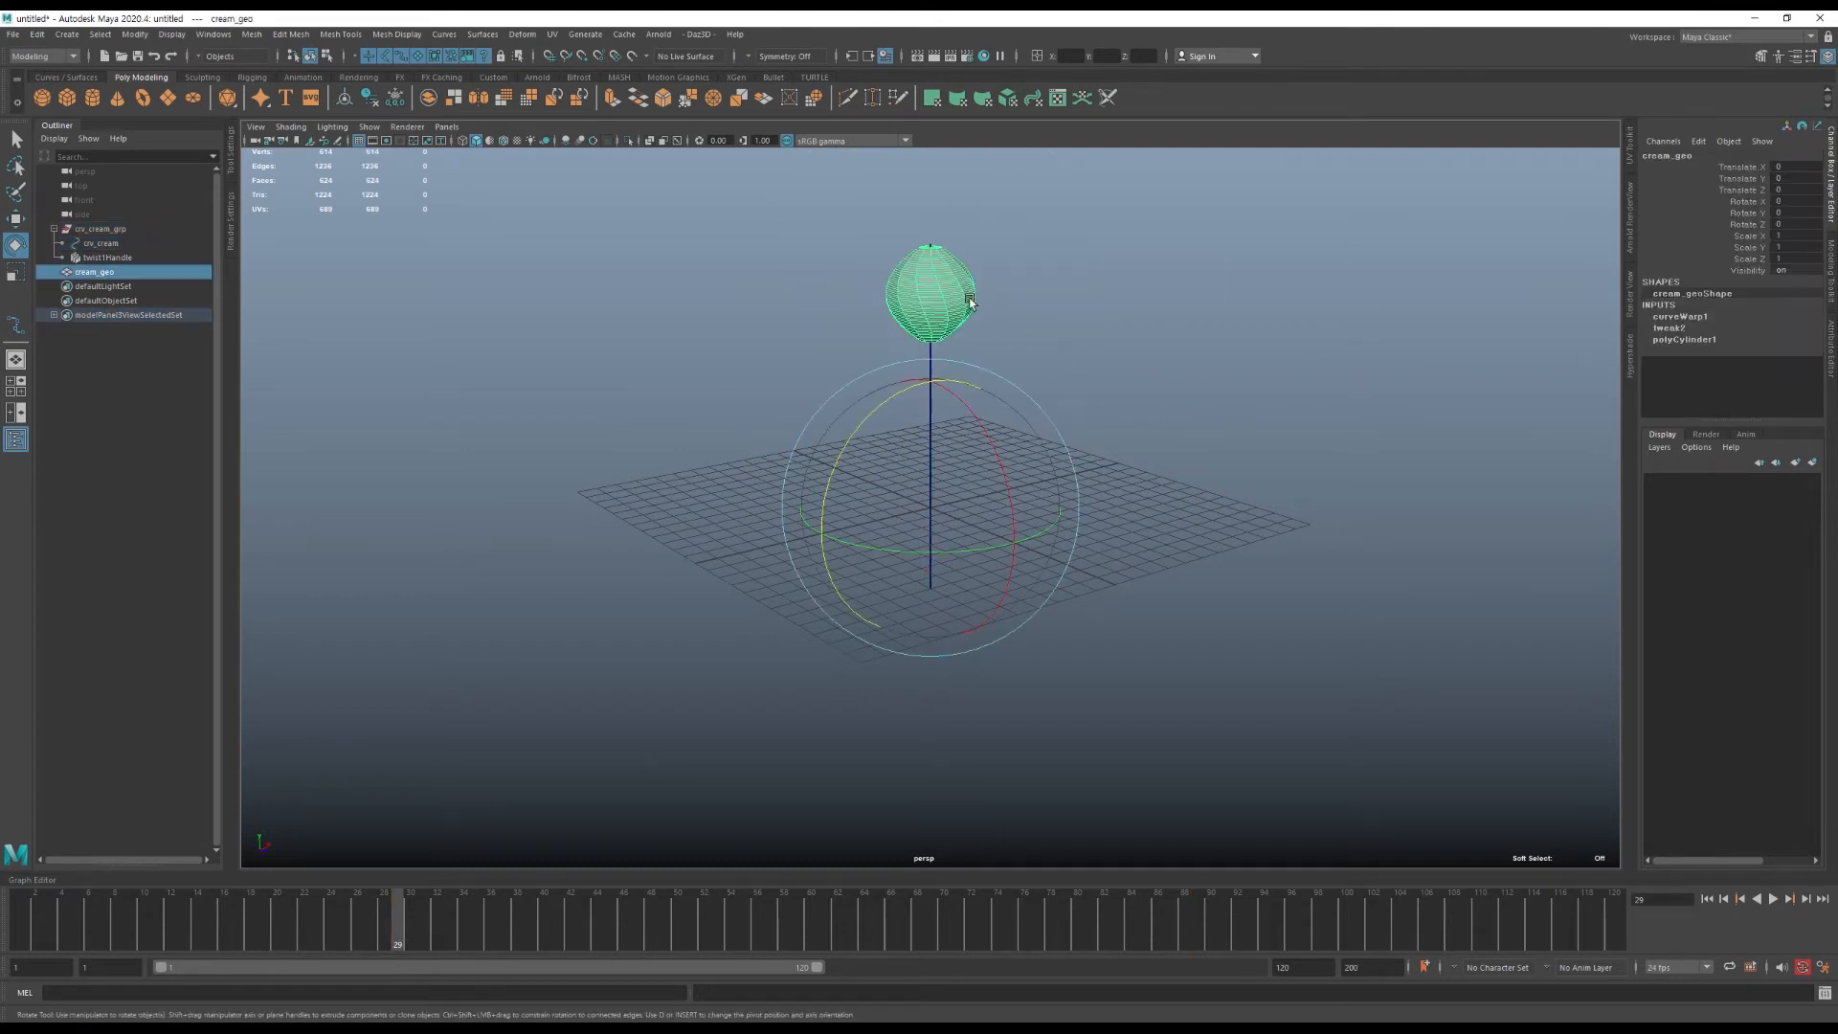
click(1685, 316)
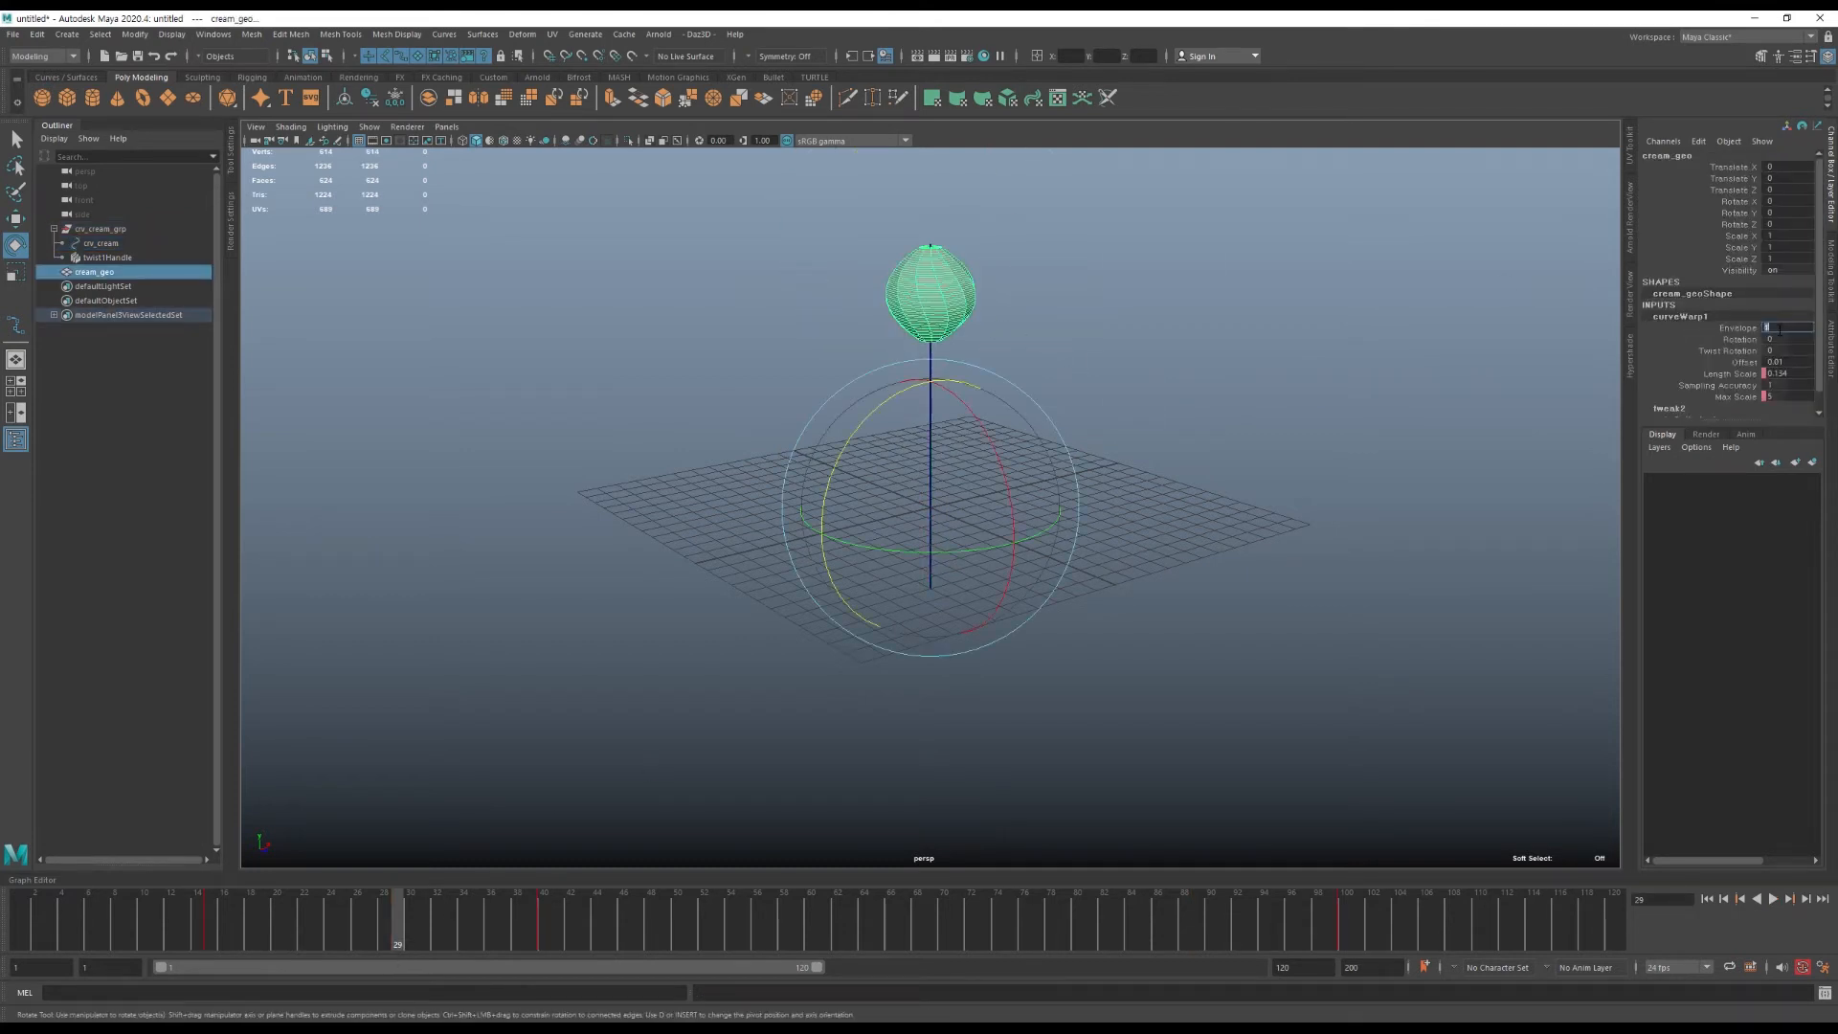
text(0)
key(Return)
scroll(1780, 326, down, 1)
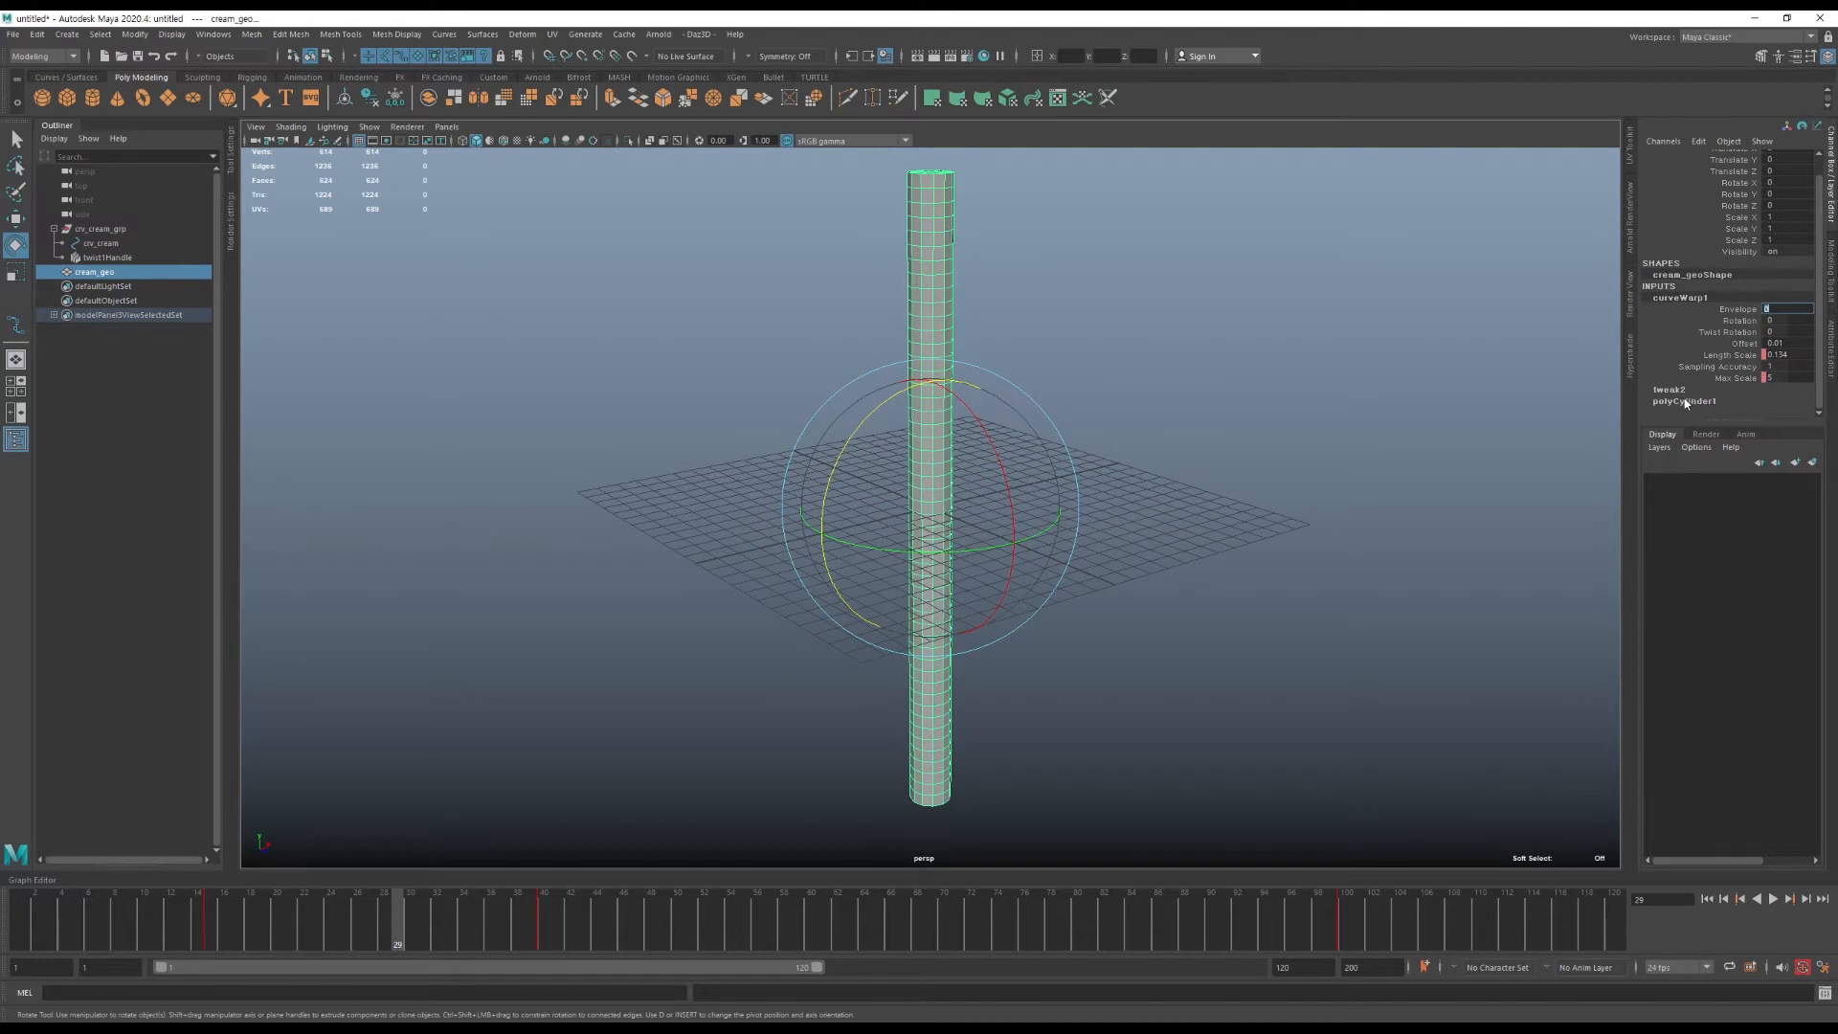
In the top view, select every other column of vertices around cream_geo and scale them inward to form a six-pointed star profile.
click(1204, 304)
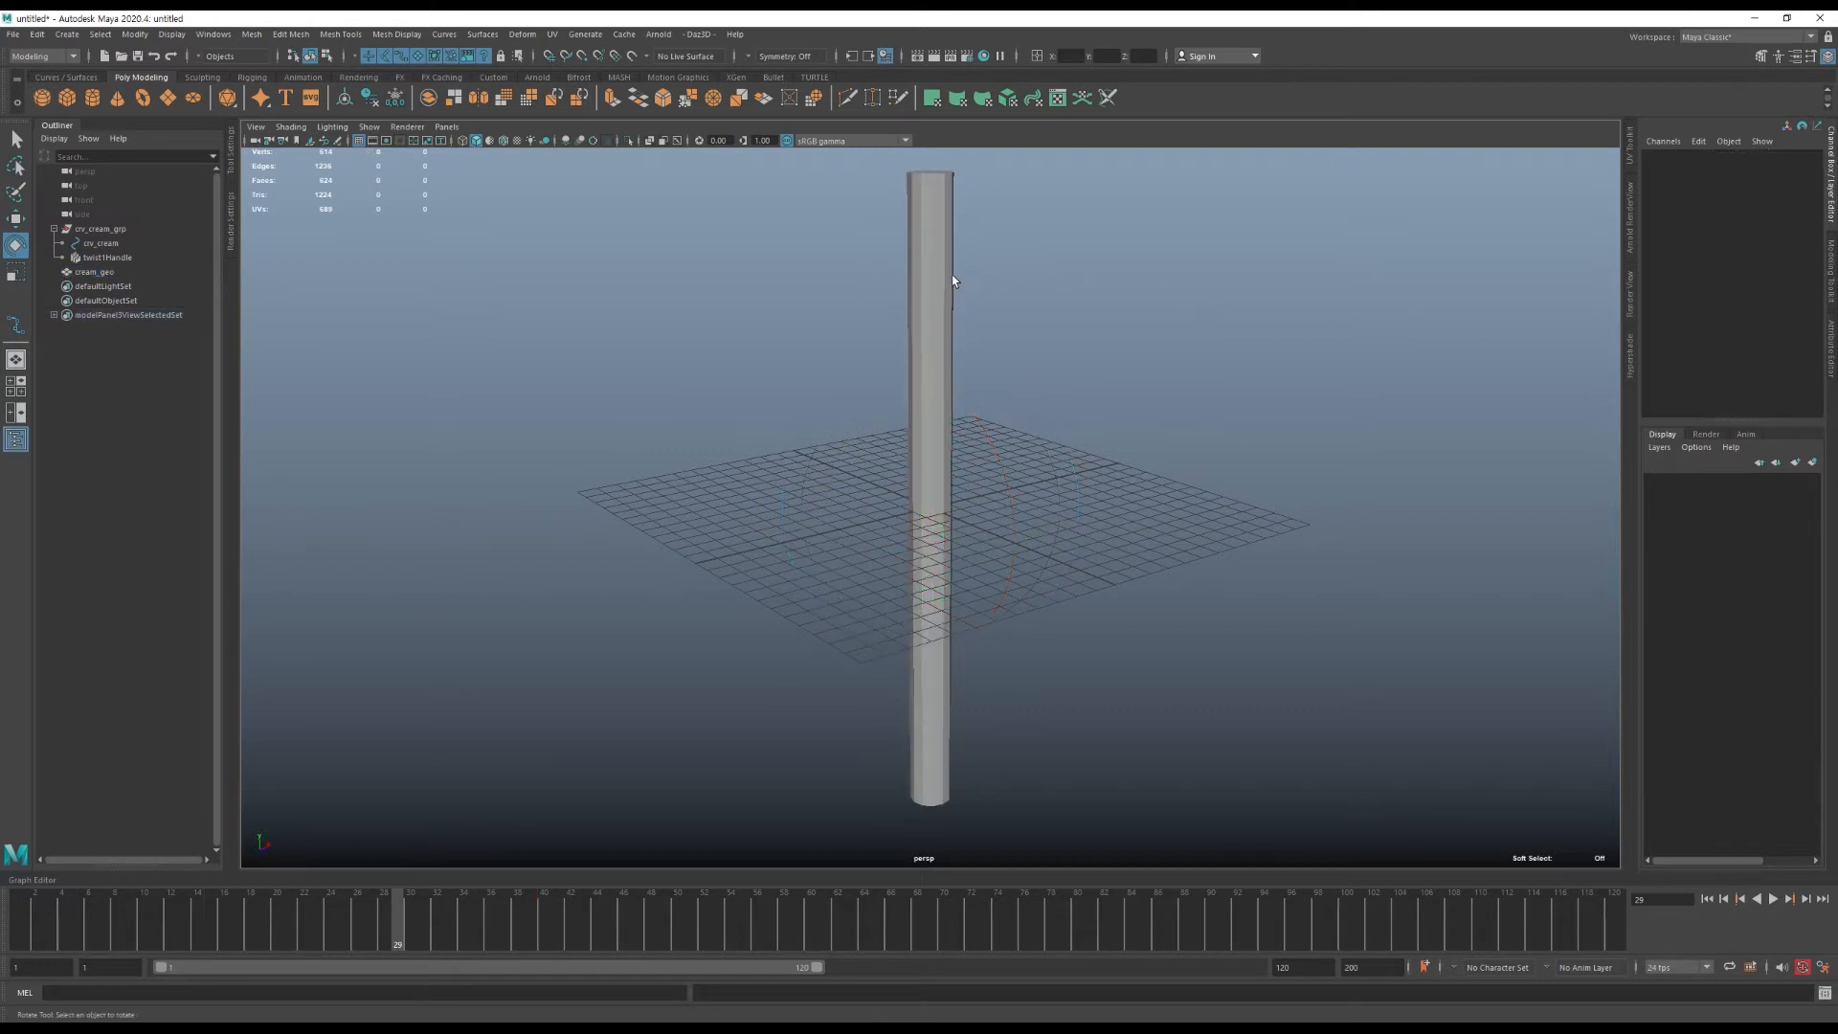
click(951, 276)
key(space)
key(space)
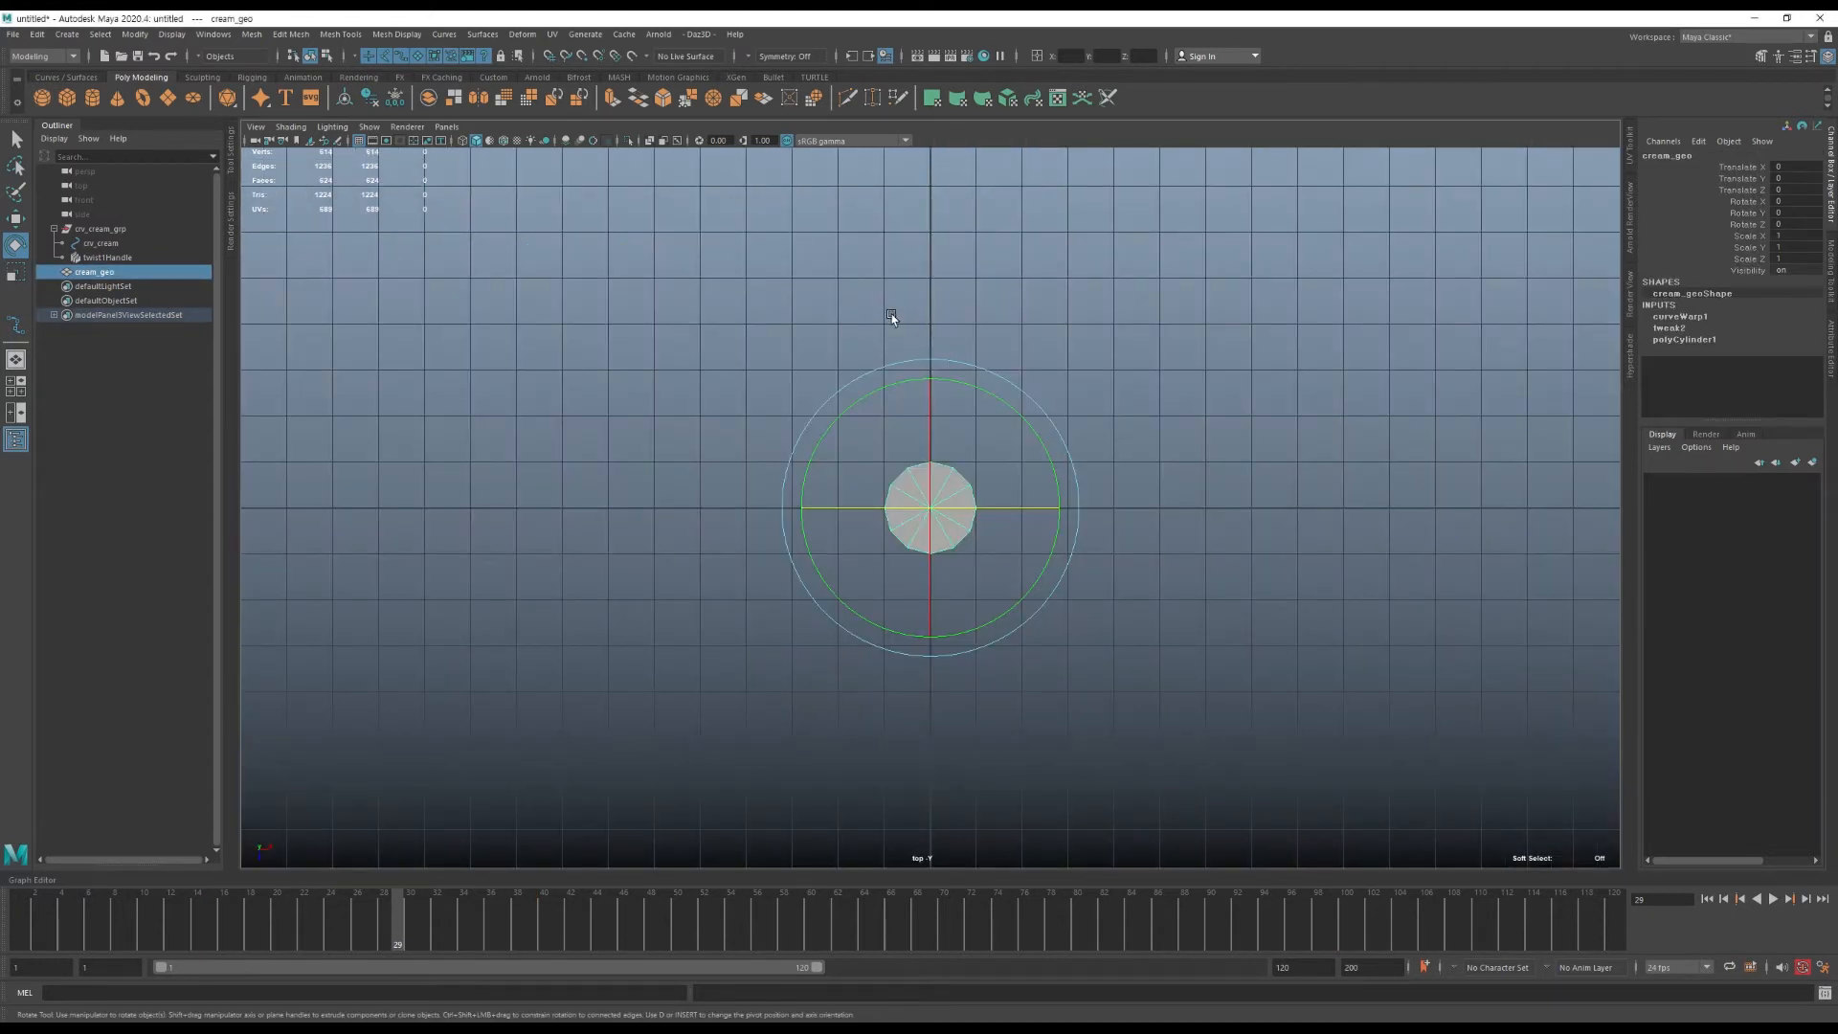
right_drag(891, 317, 818, 314)
key(f)
click(815, 309)
key(w)
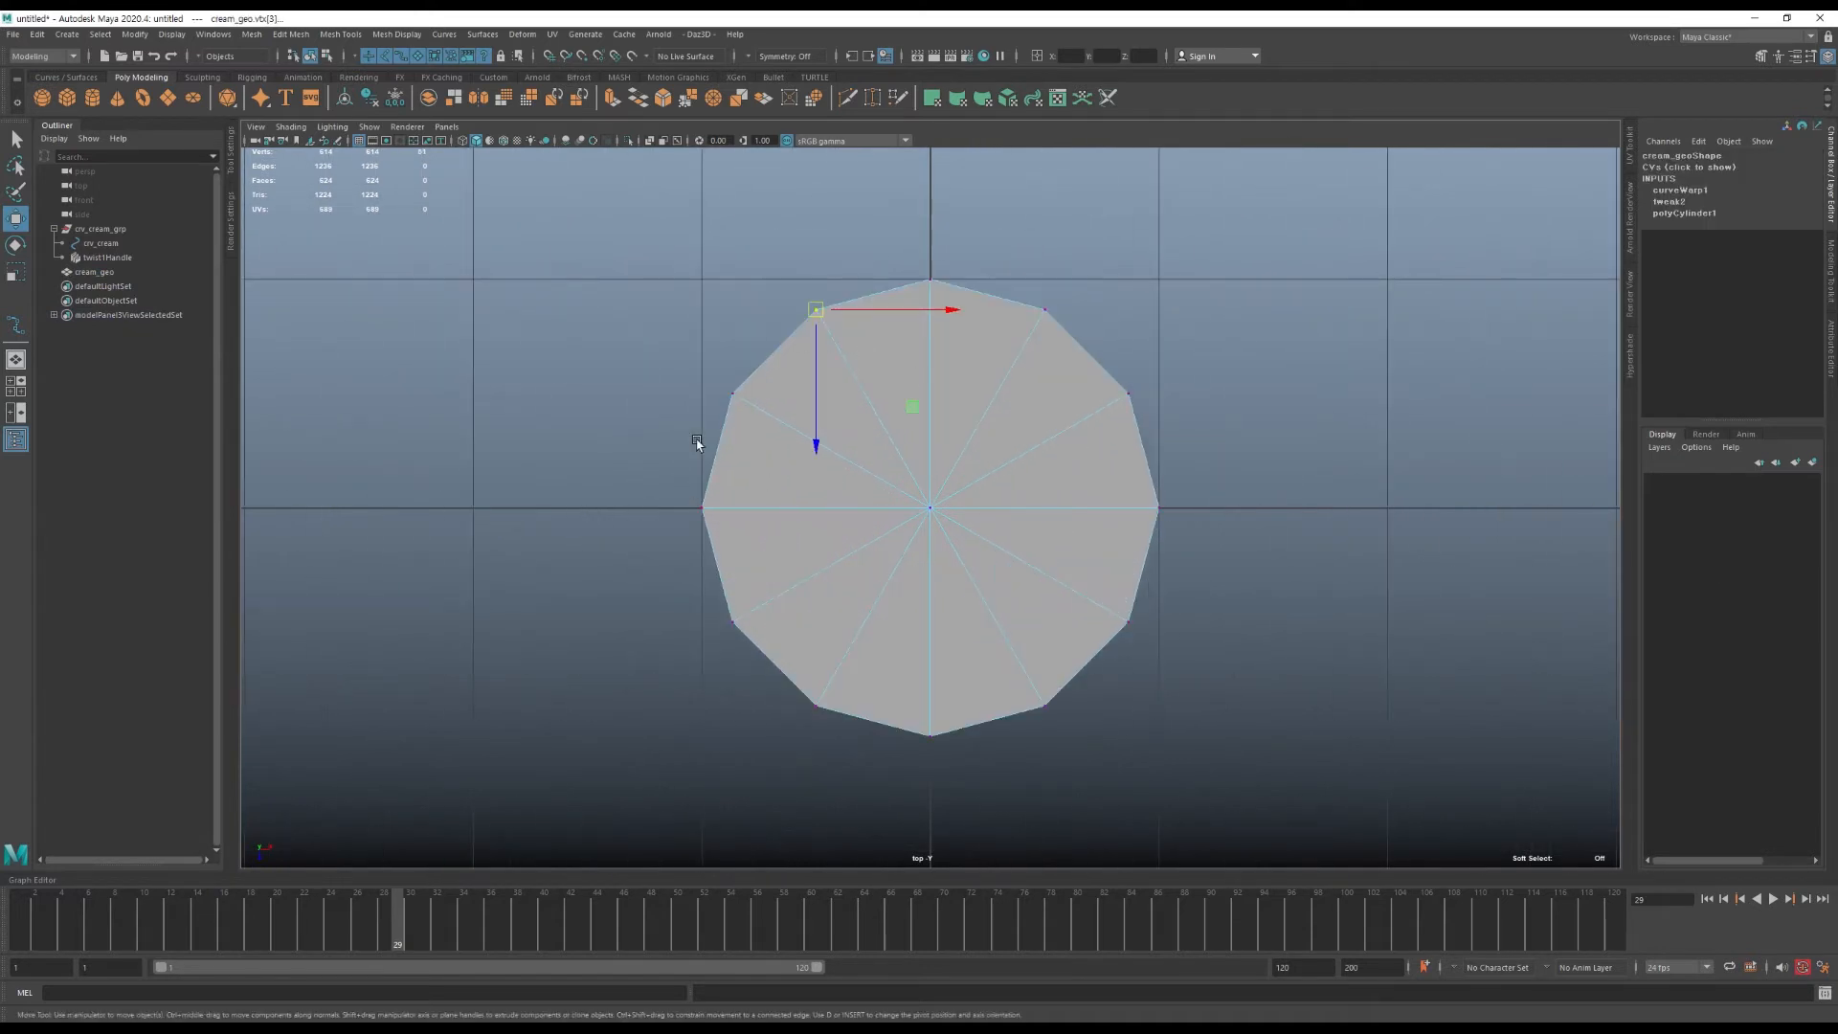
shift+click(702, 507)
shift+click(1036, 700)
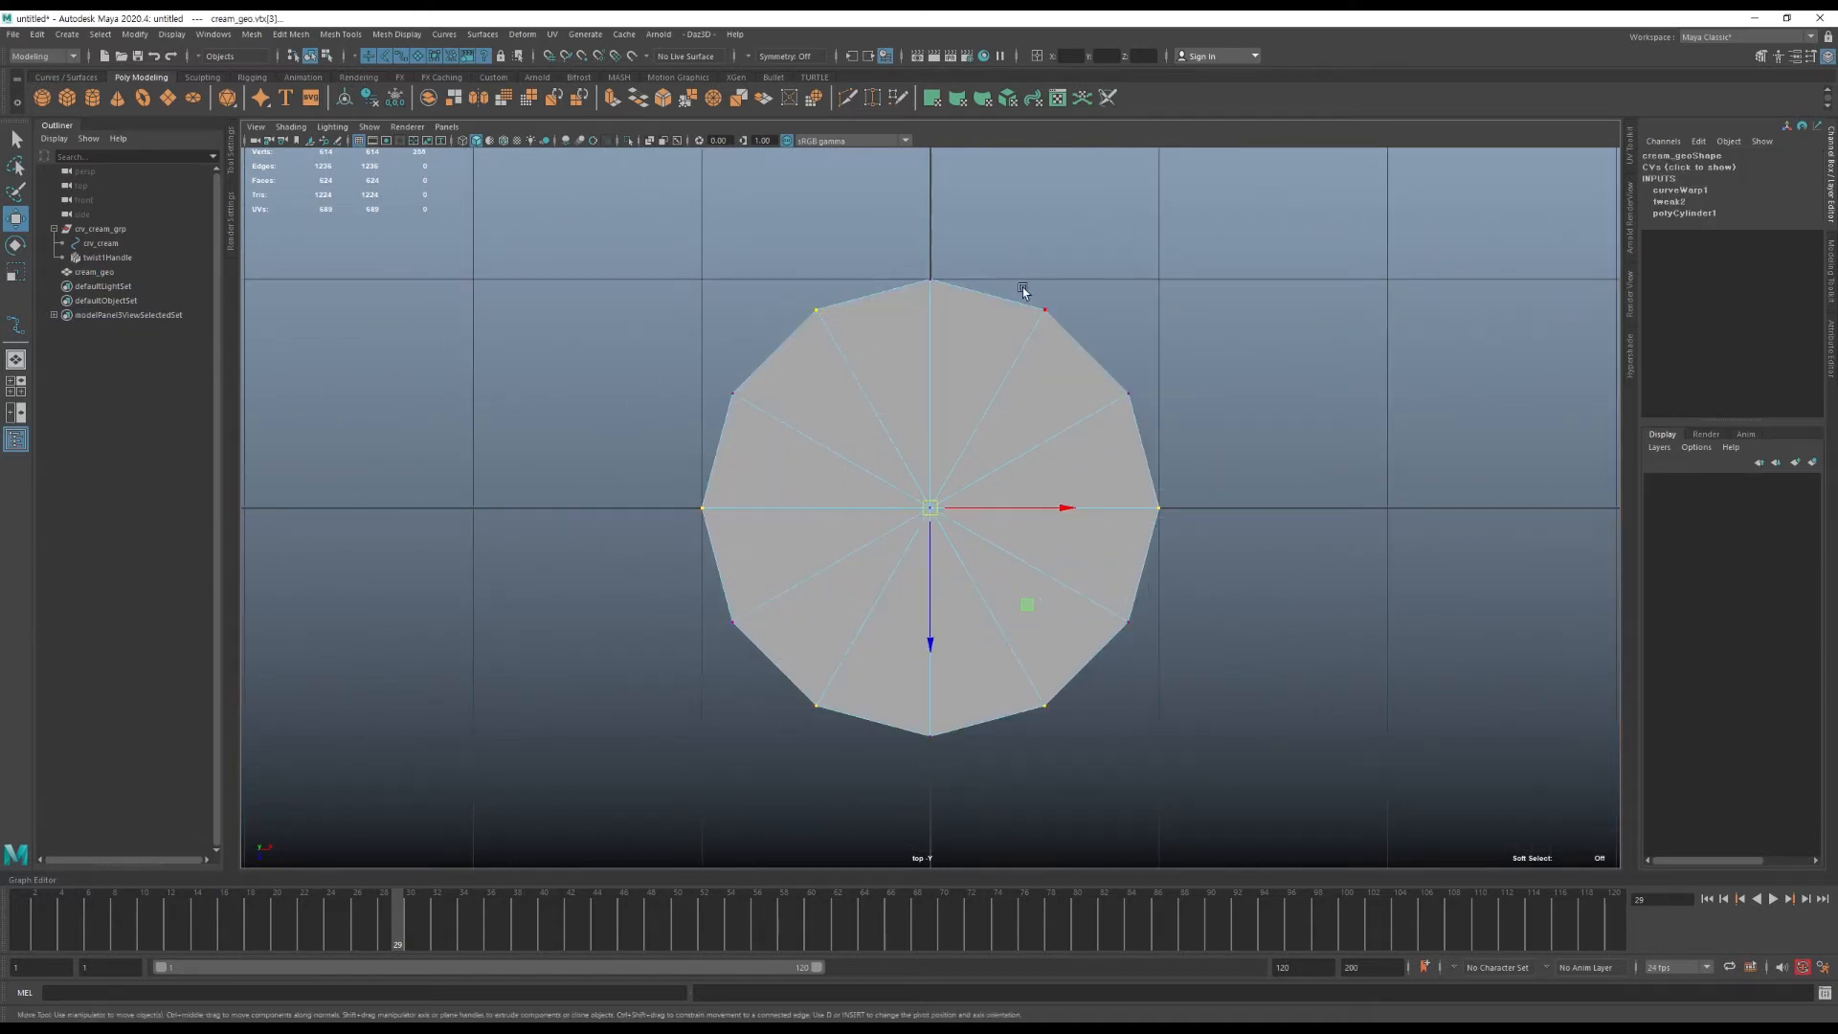
key(r)
drag(1029, 605, 1010, 584)
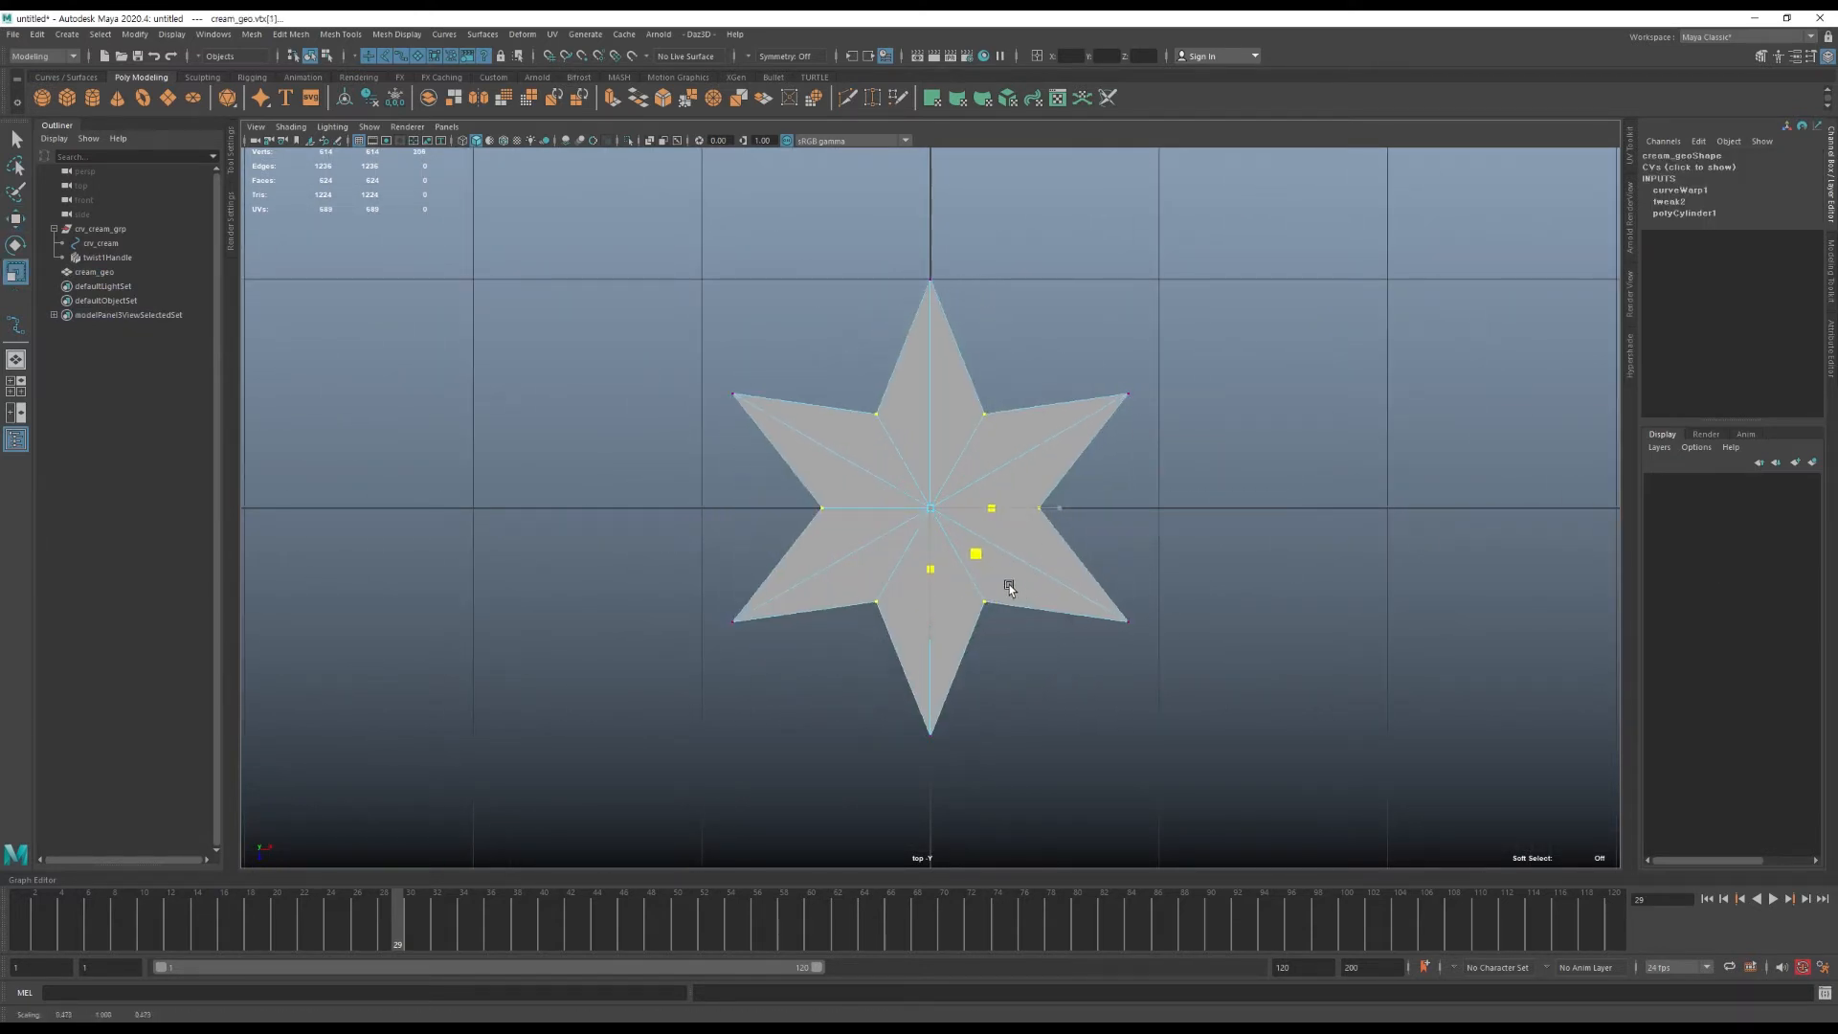
key(F8)
Set curveWarp1's Envelope back to 1 and scrub the timeline to frame 101 to check the star-shaped swirl.
key(space)
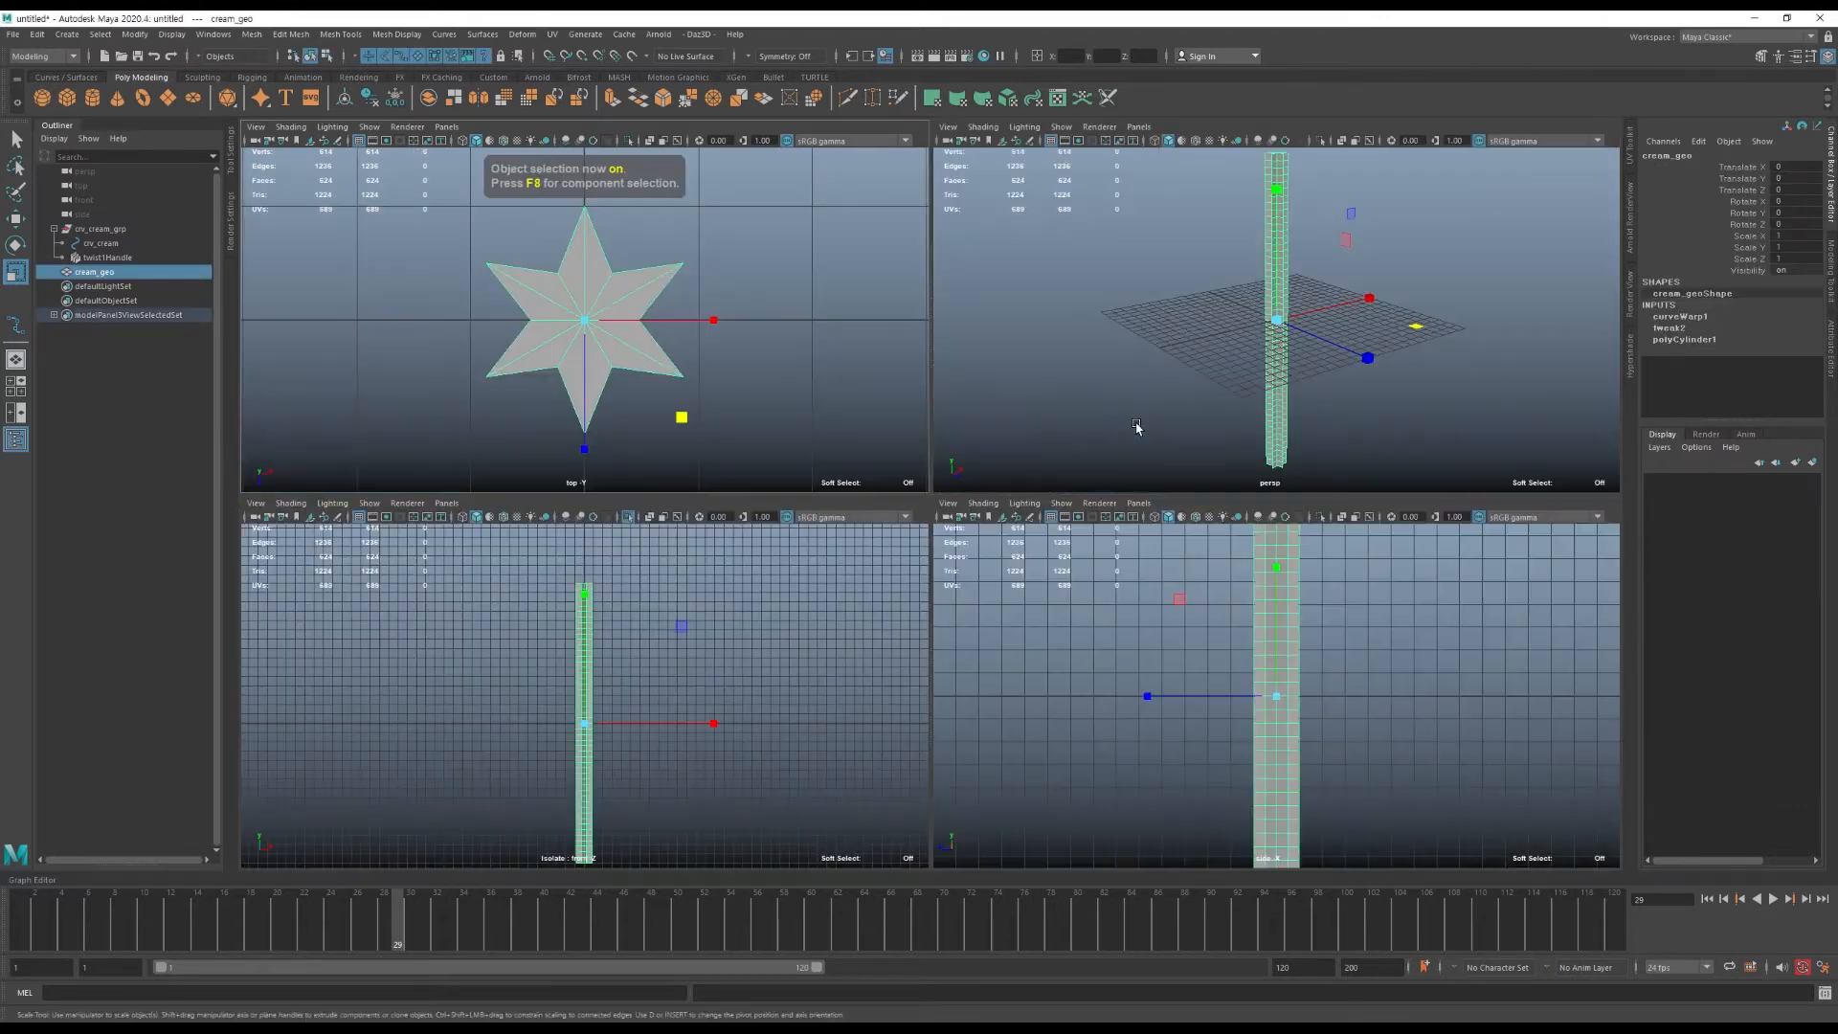
key(space)
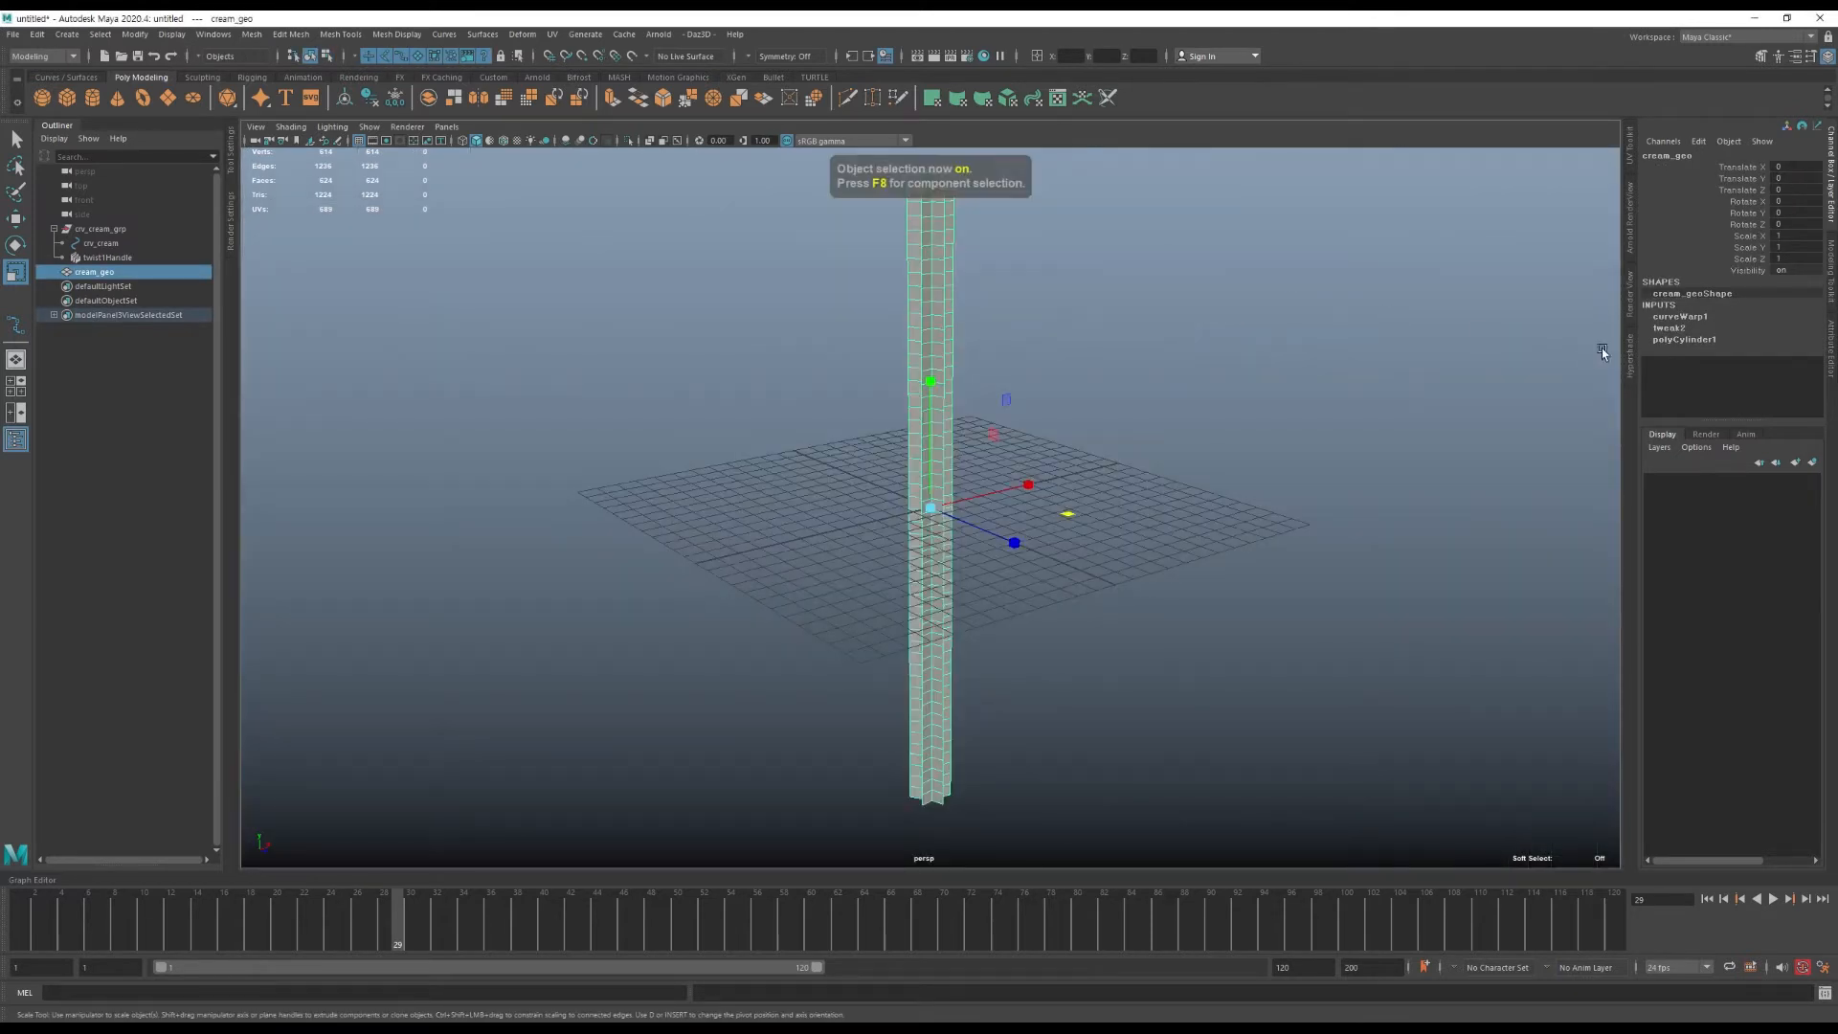
click(1683, 316)
text(1)
key(Return)
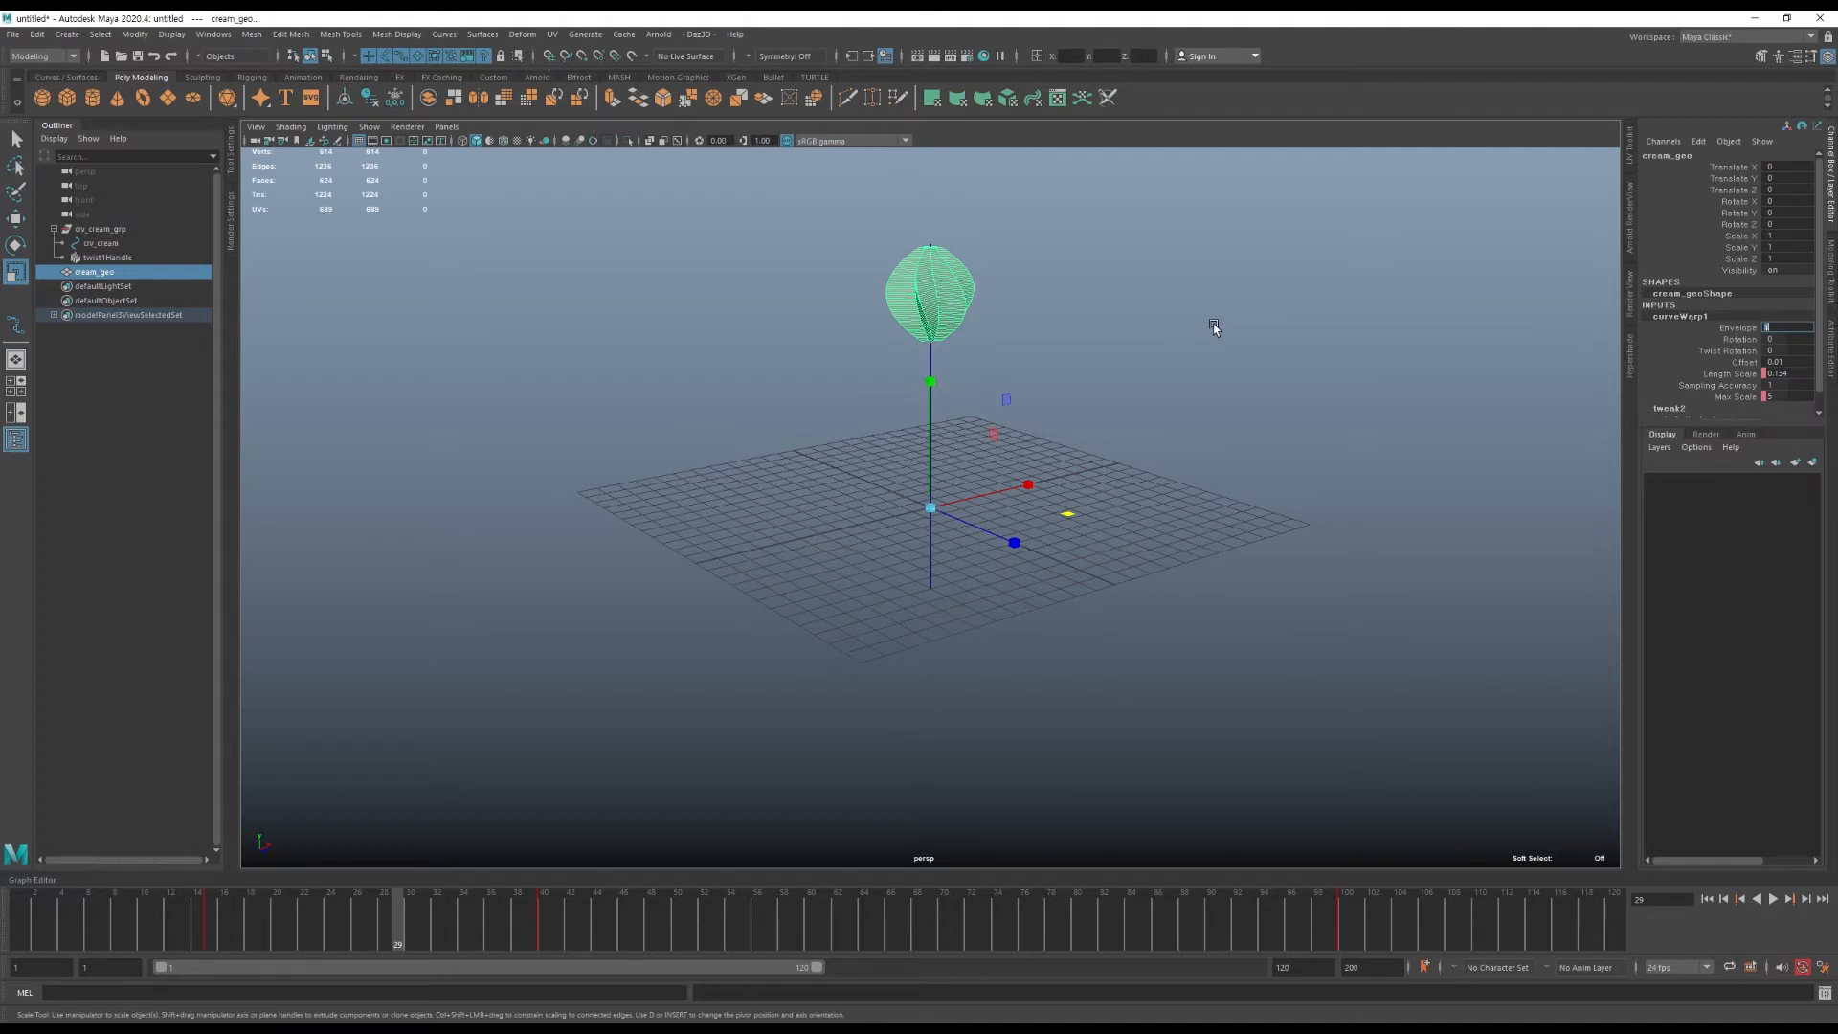
click(1177, 373)
alt+drag(1178, 374, 957, 402)
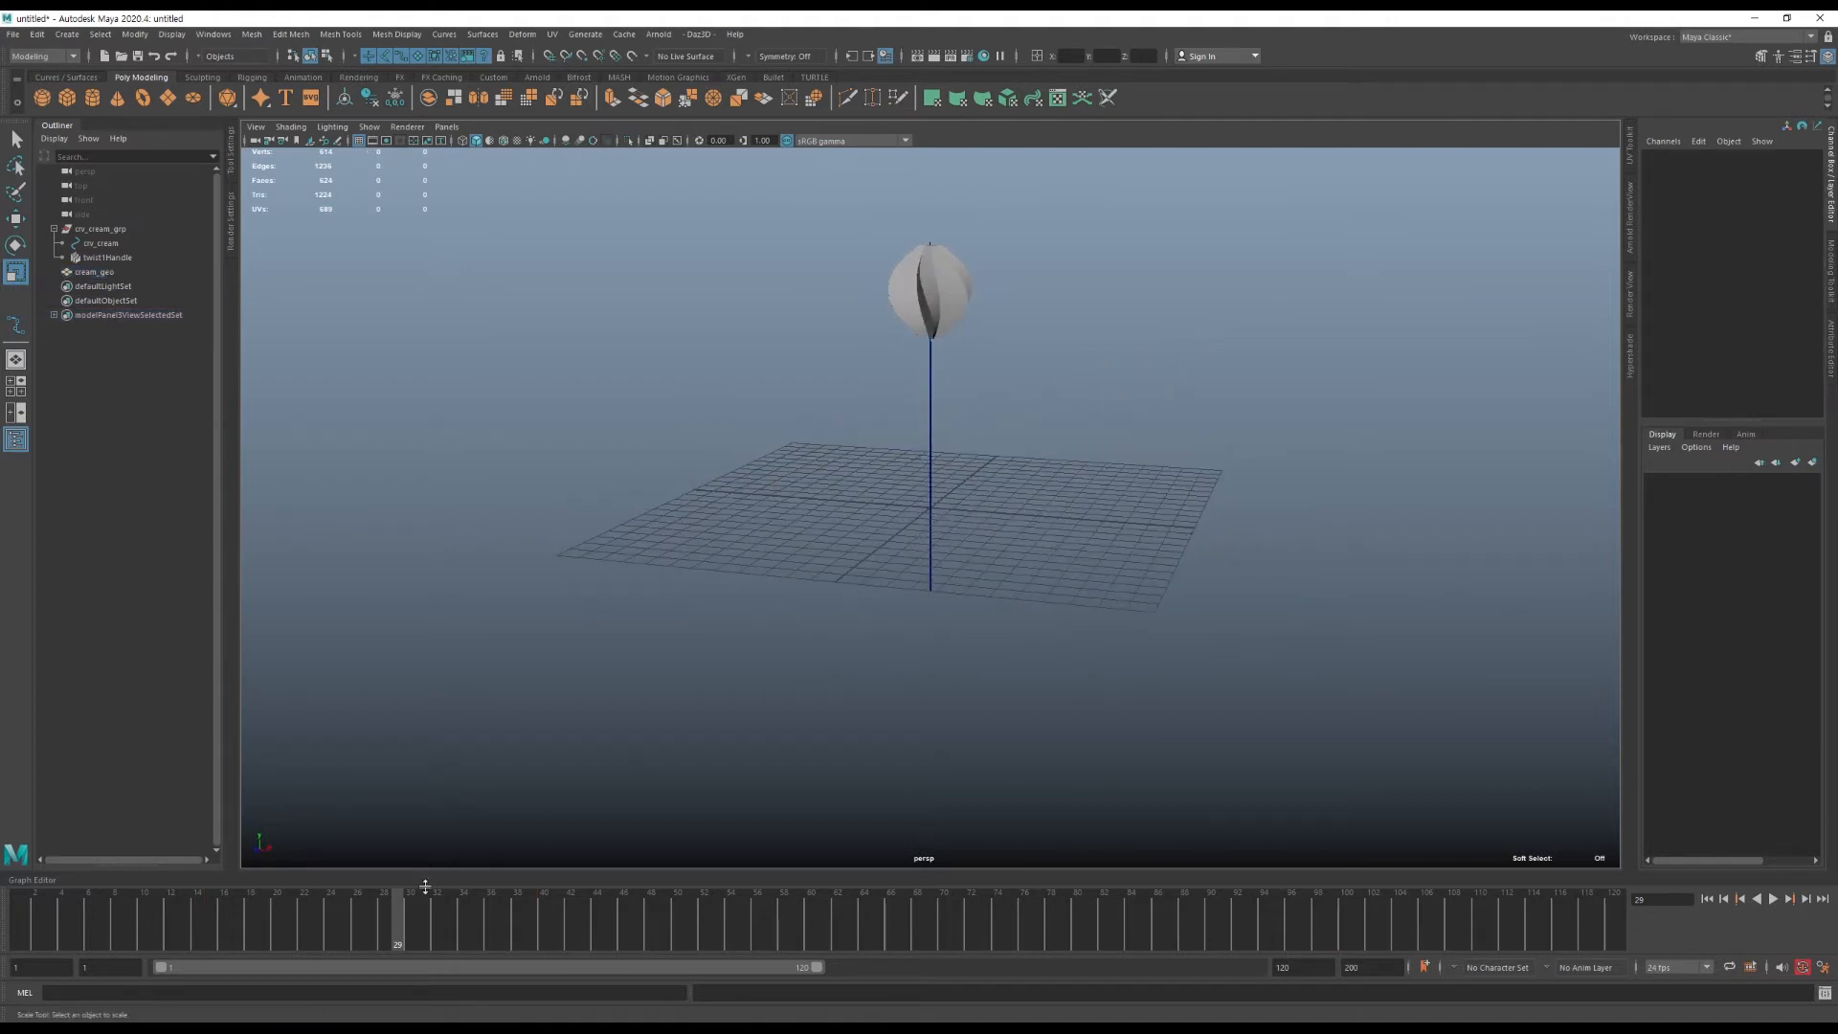
drag(400, 924, 1358, 805)
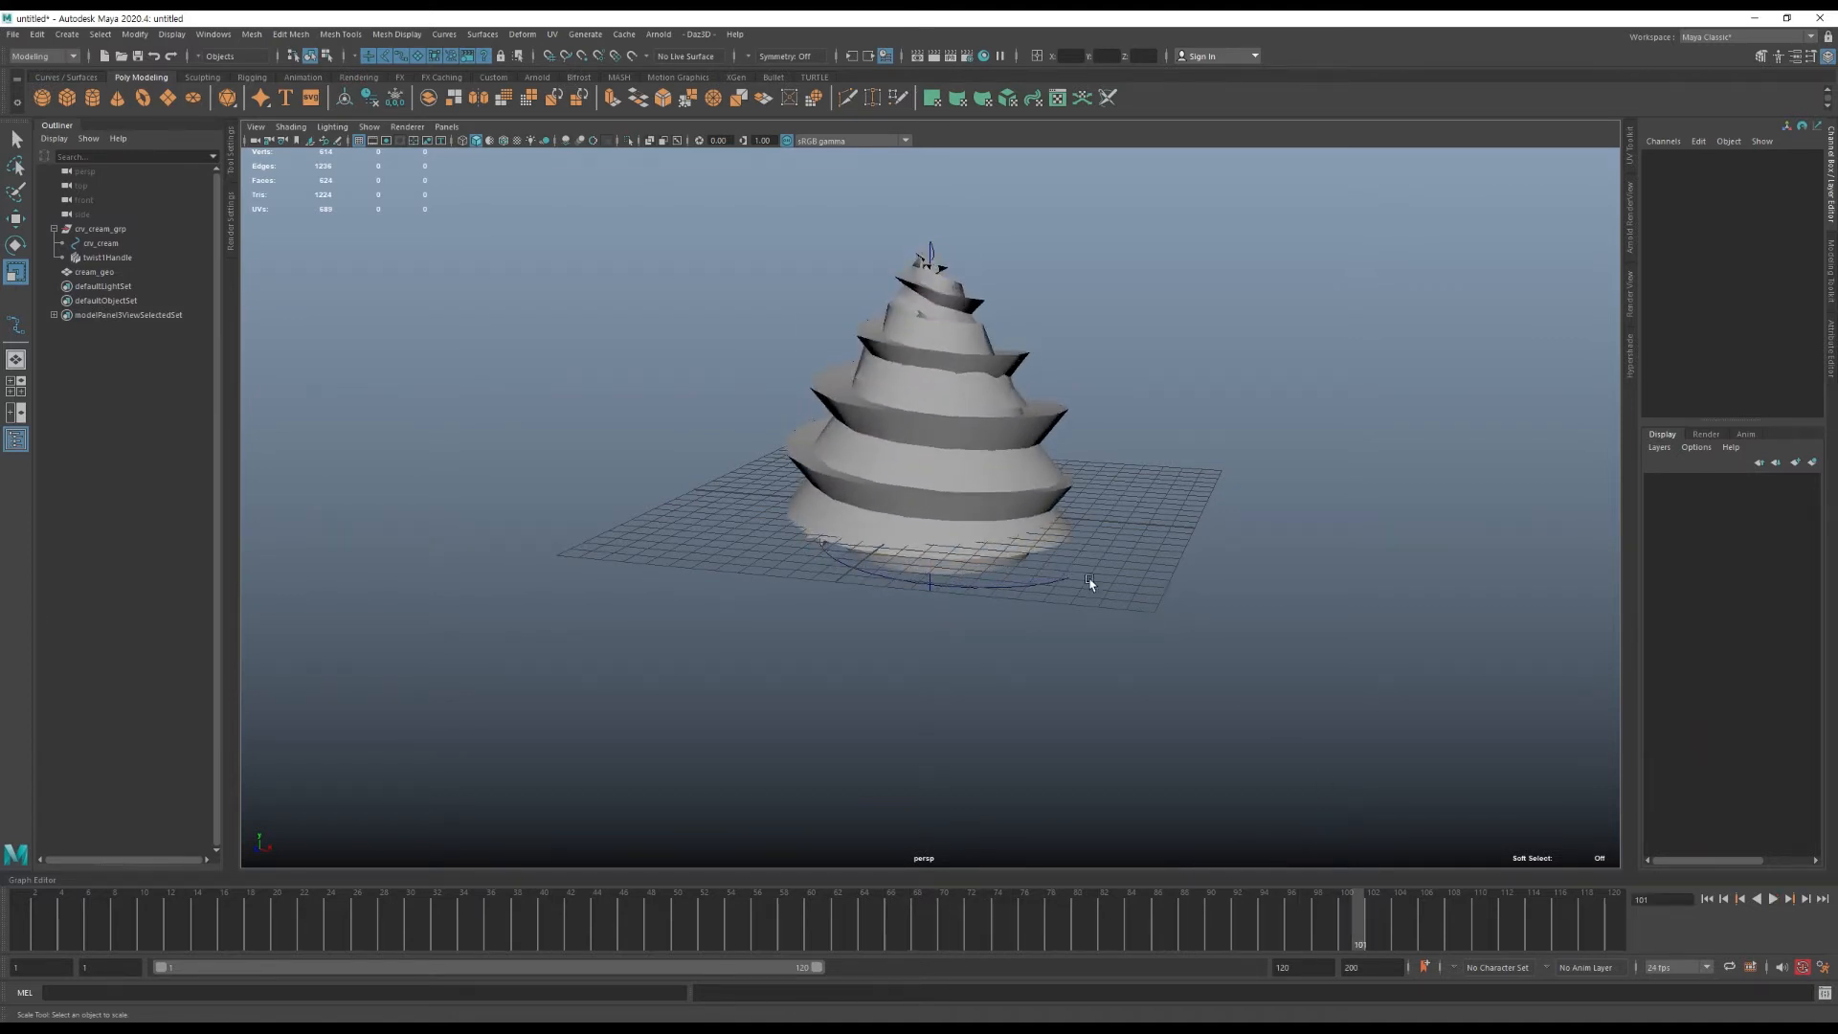
Turn on smooth mesh preview for cream_geo and scrub the timeline around frame 100 to check the smoothed swirl.
click(985, 505)
key(3)
click(1227, 444)
alt+drag(1075, 631, 1155, 614)
drag(1356, 929, 1301, 919)
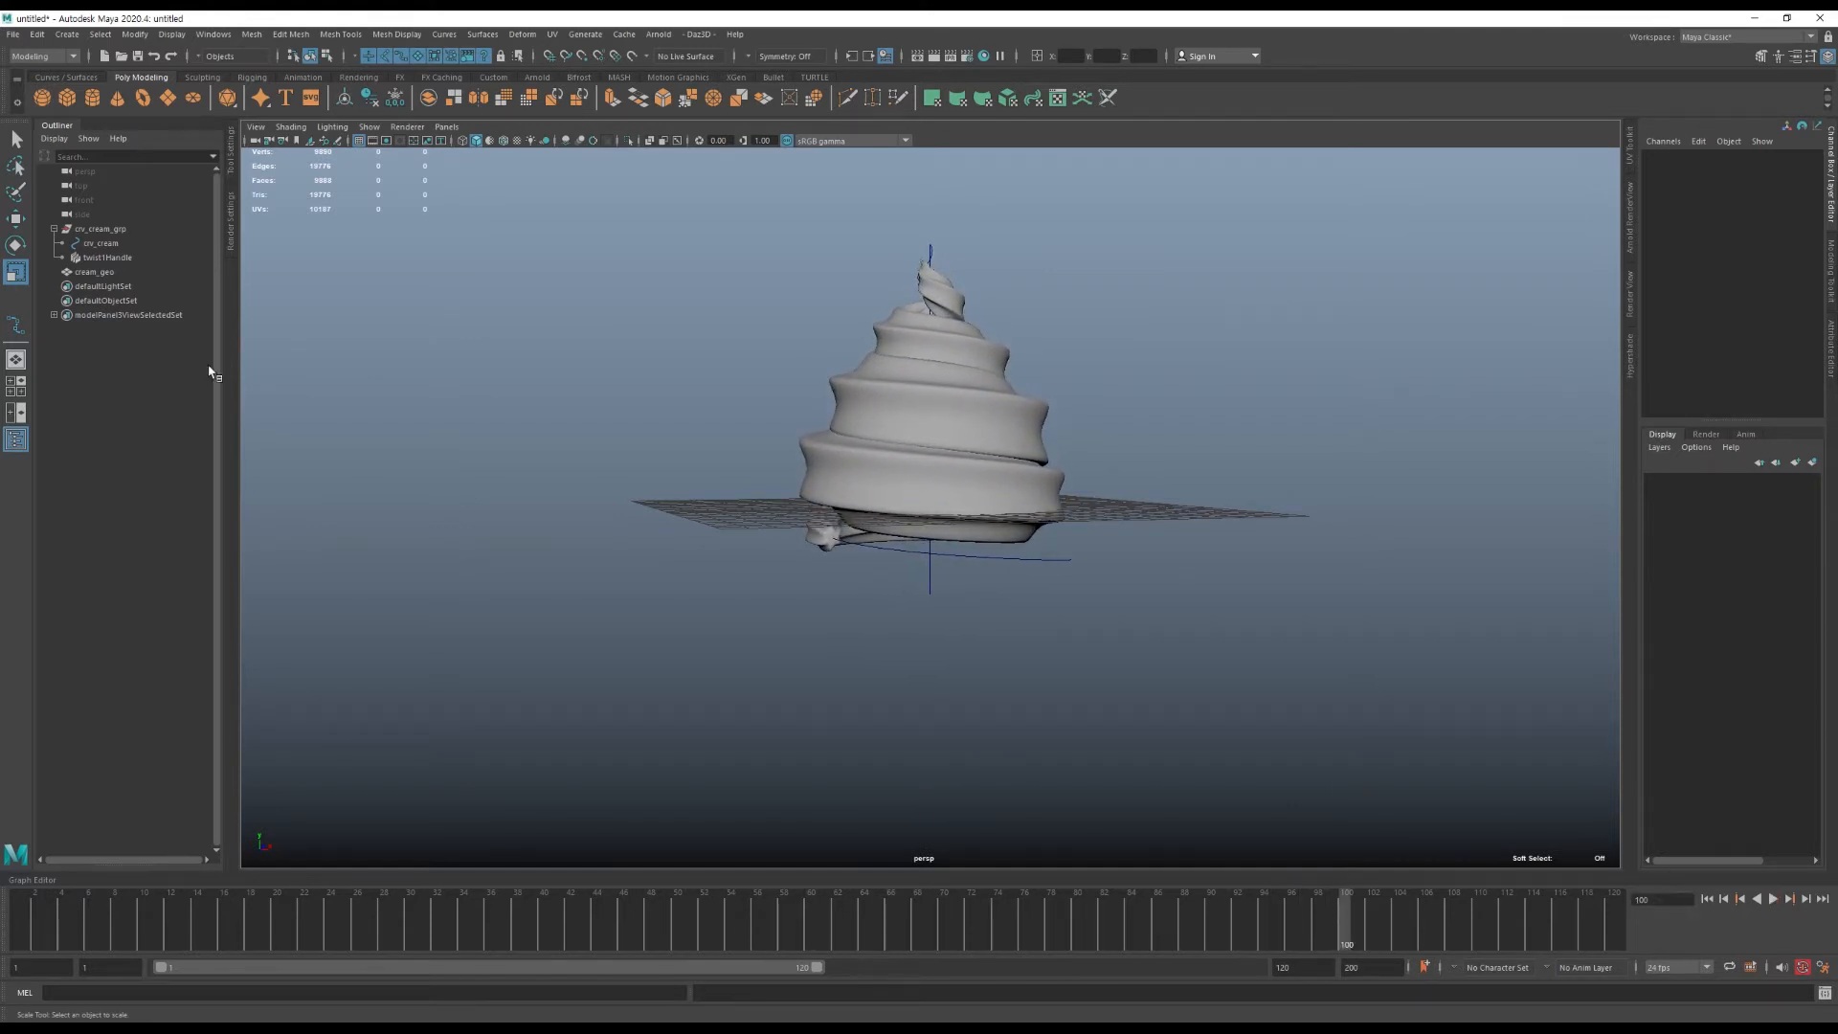
Hide the curve group and scrub the timeline back to the early frames.
click(100, 229)
key(ctrl+h)
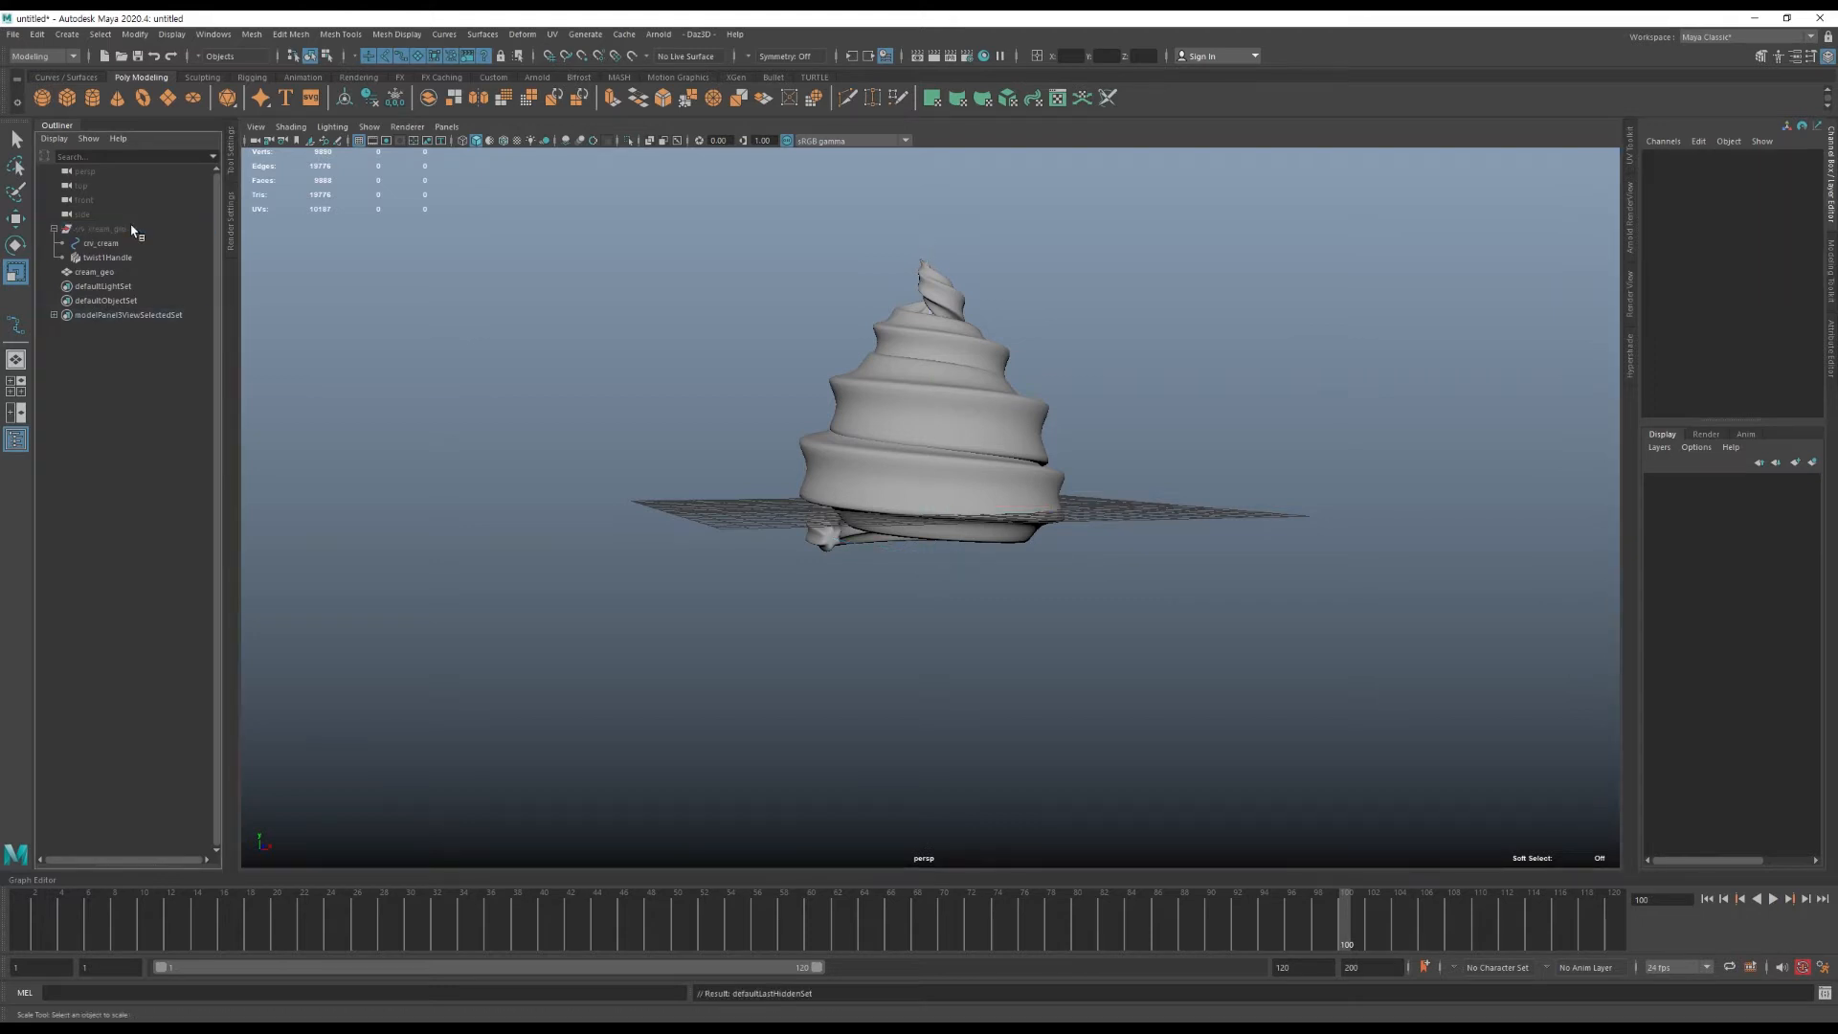
alt+drag(1197, 435, 1201, 456)
drag(1330, 929, 340, 911)
Adjust curveWarp1's Max Scale on cream_geo at frame 15.
click(945, 277)
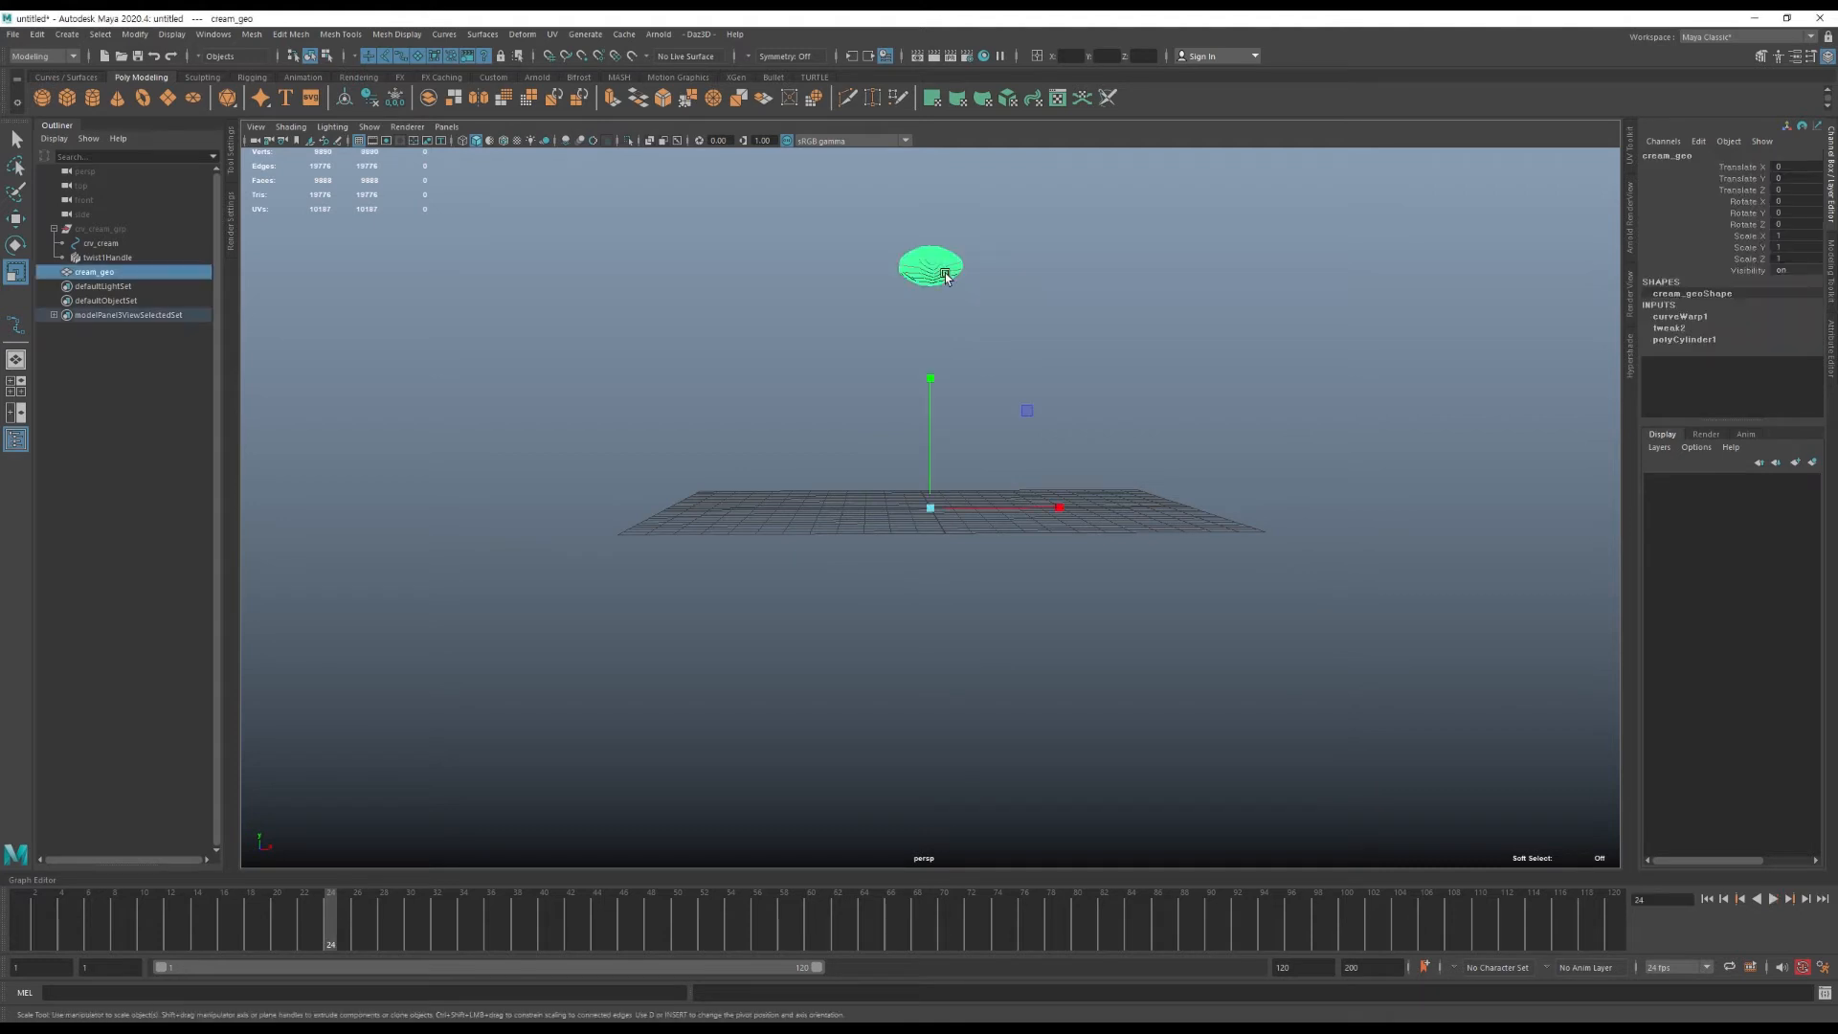
click(1683, 317)
drag(244, 938, 225, 900)
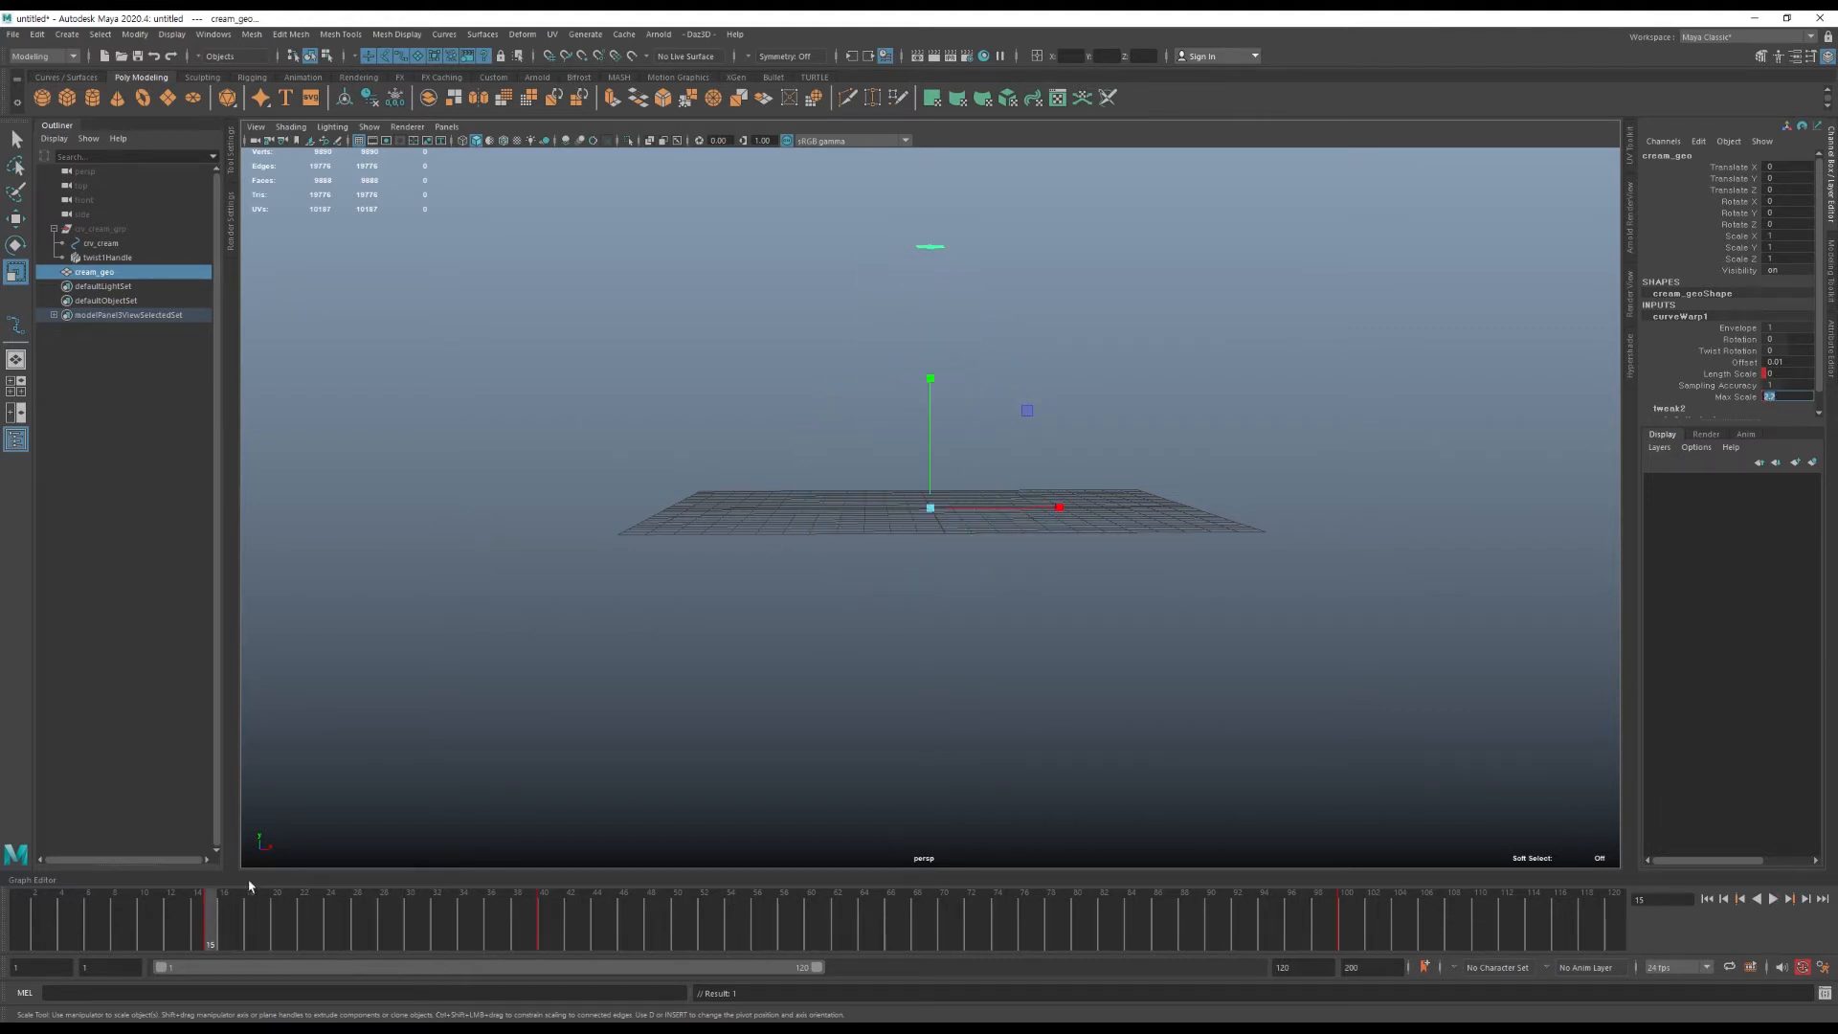
alt+drag(831, 354, 972, 399)
Create a polygon cylinder, scale it to 0.978, and raise it to the height of the cream's starting end.
key(space)
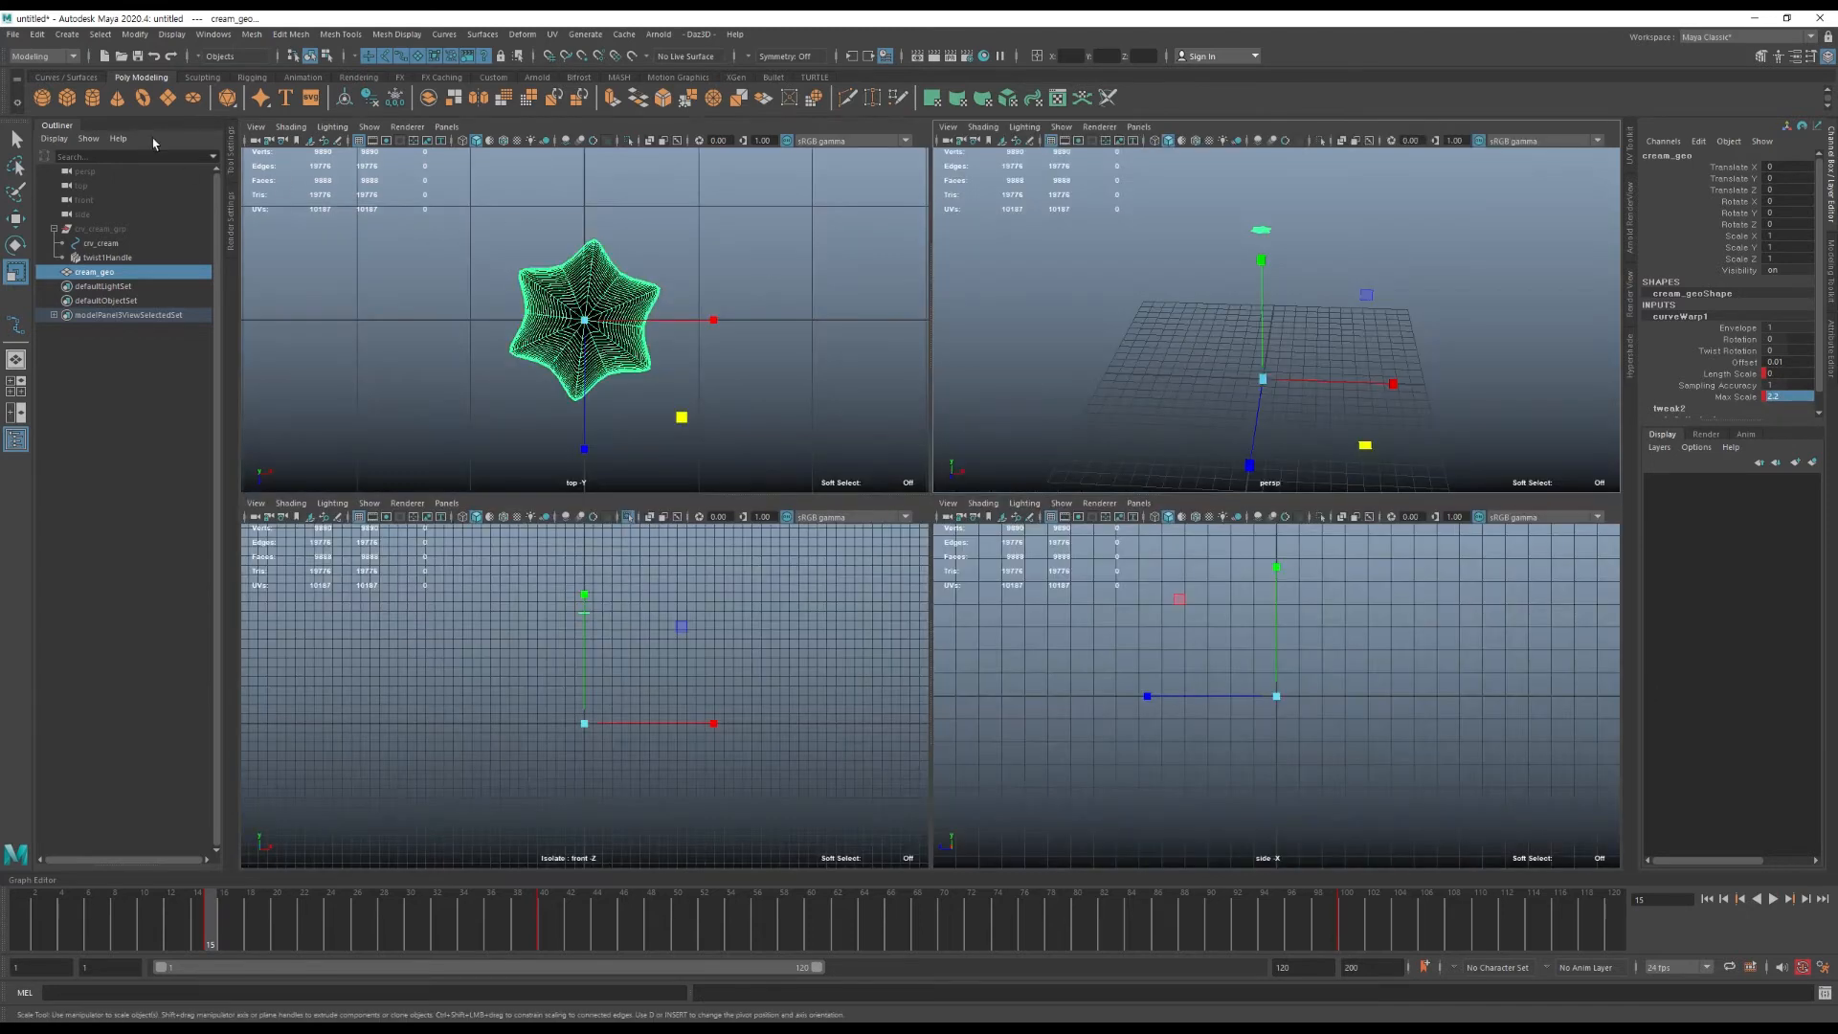
click(93, 99)
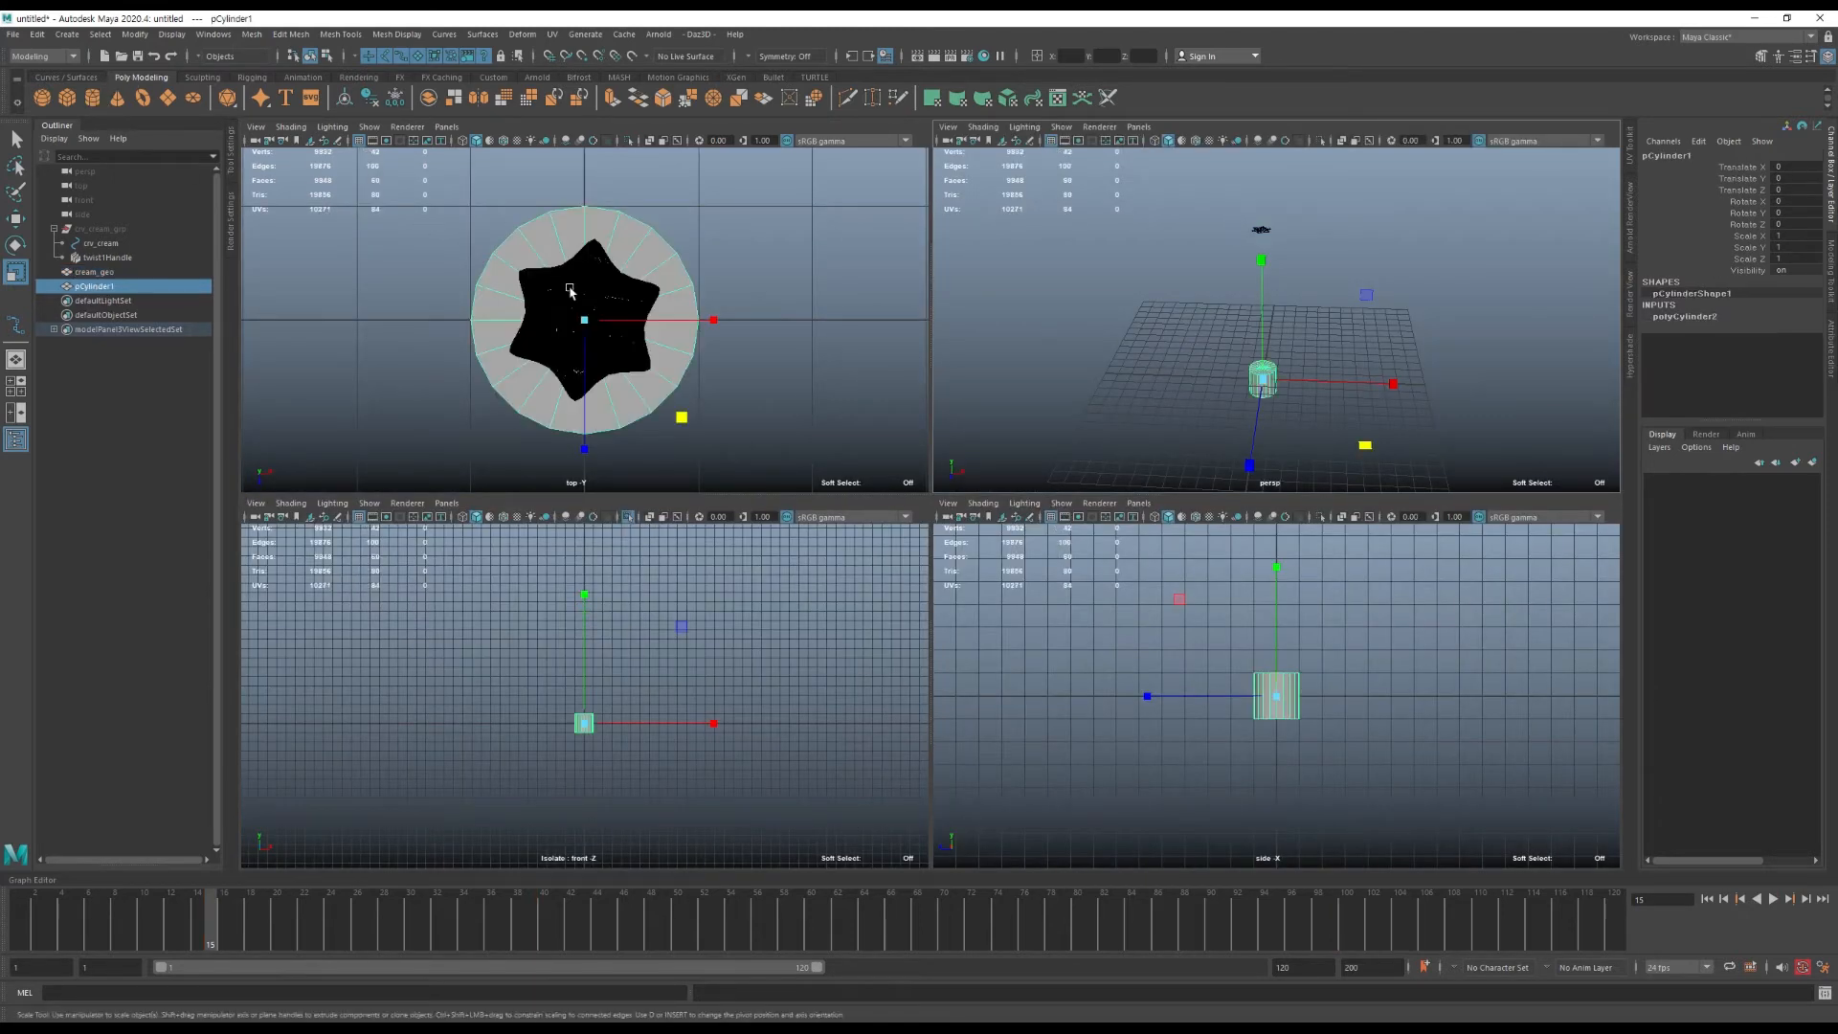
key(e)
key(w)
drag(588, 593, 588, 477)
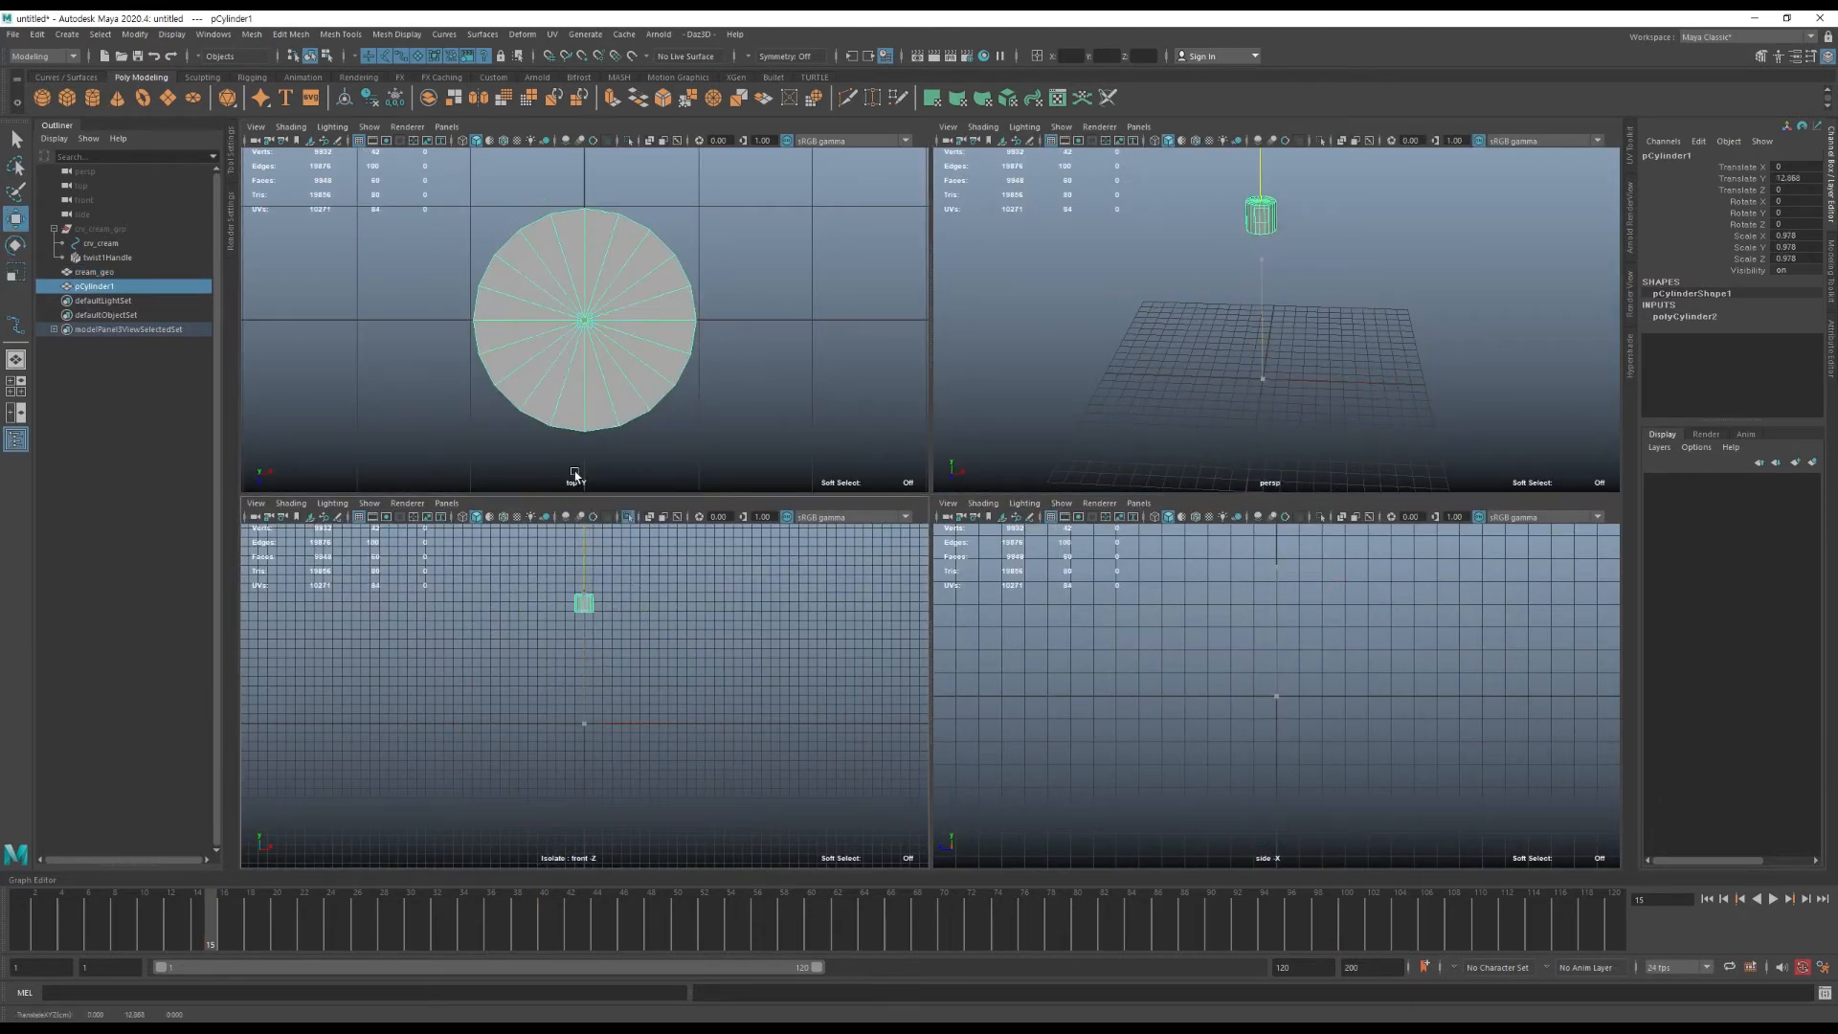
key(f)
key(4)
key(space)
scroll(956, 448, down, 3)
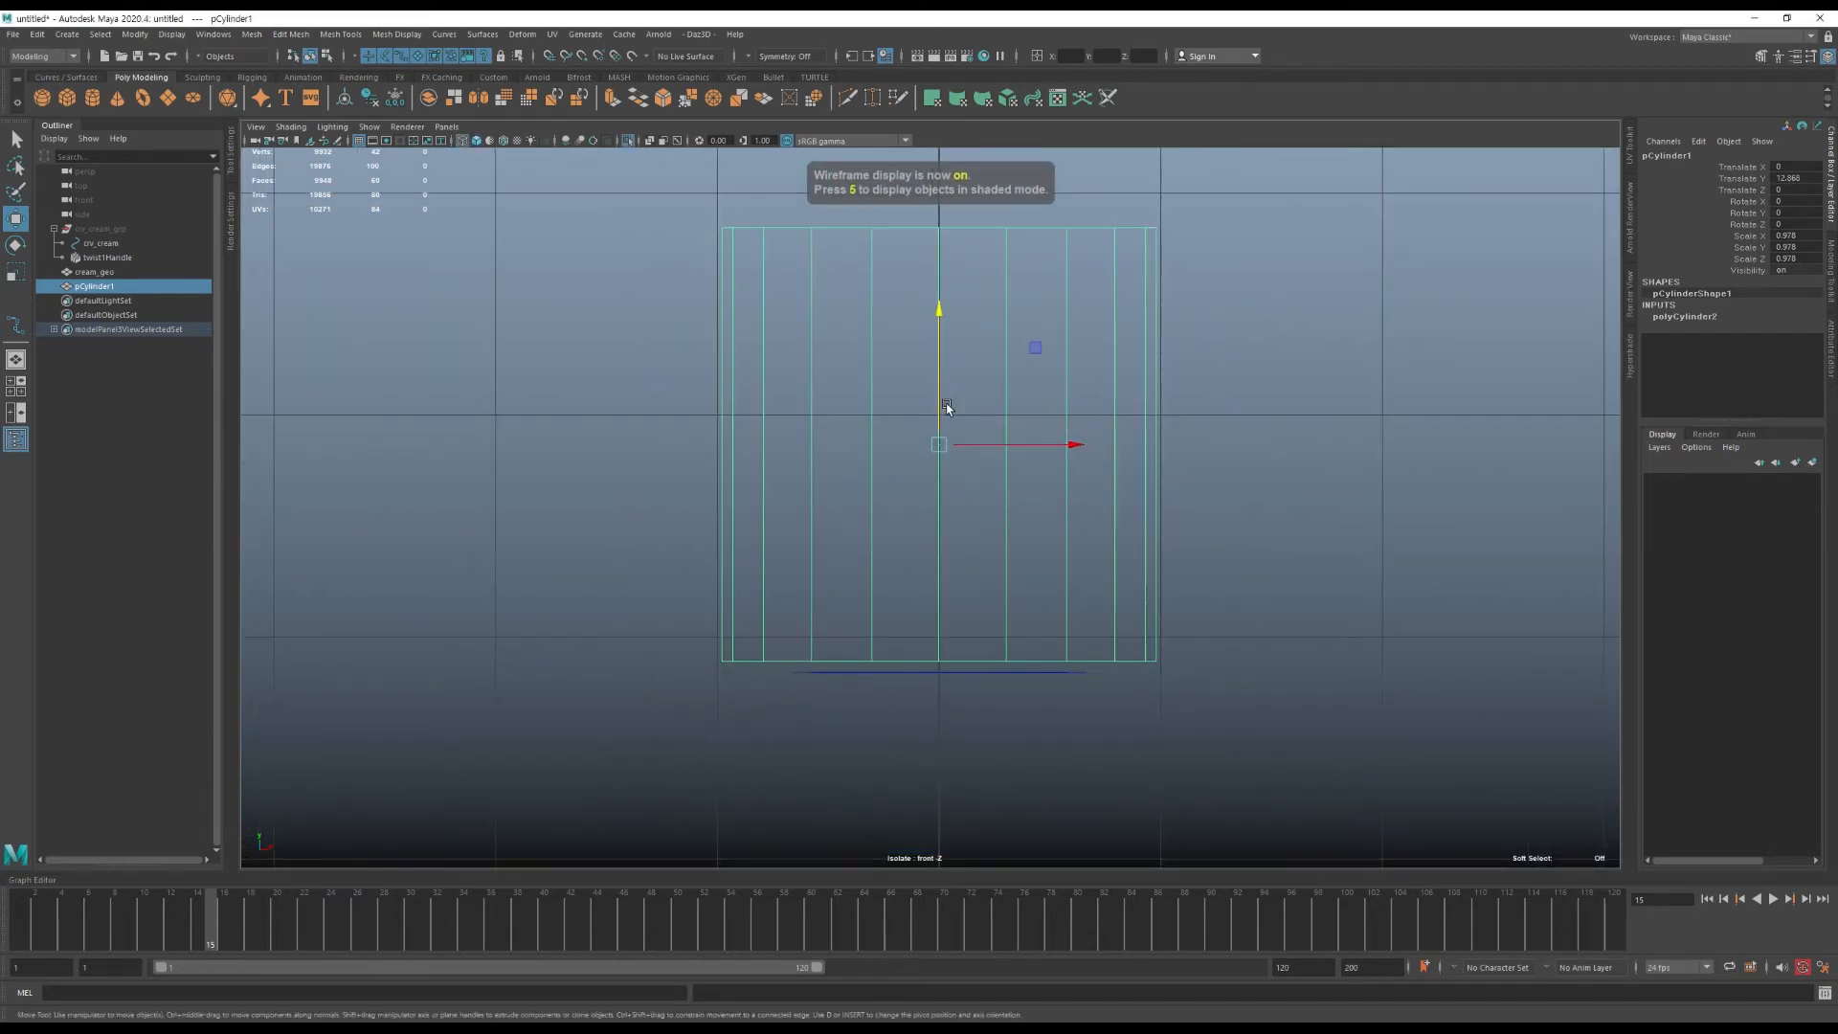
Move the cylinder's top vertices upward in the front view to stretch it into a long pipe.
right_drag(1029, 378, 957, 366)
scroll(1116, 480, down, 5)
drag(1116, 480, 862, 431)
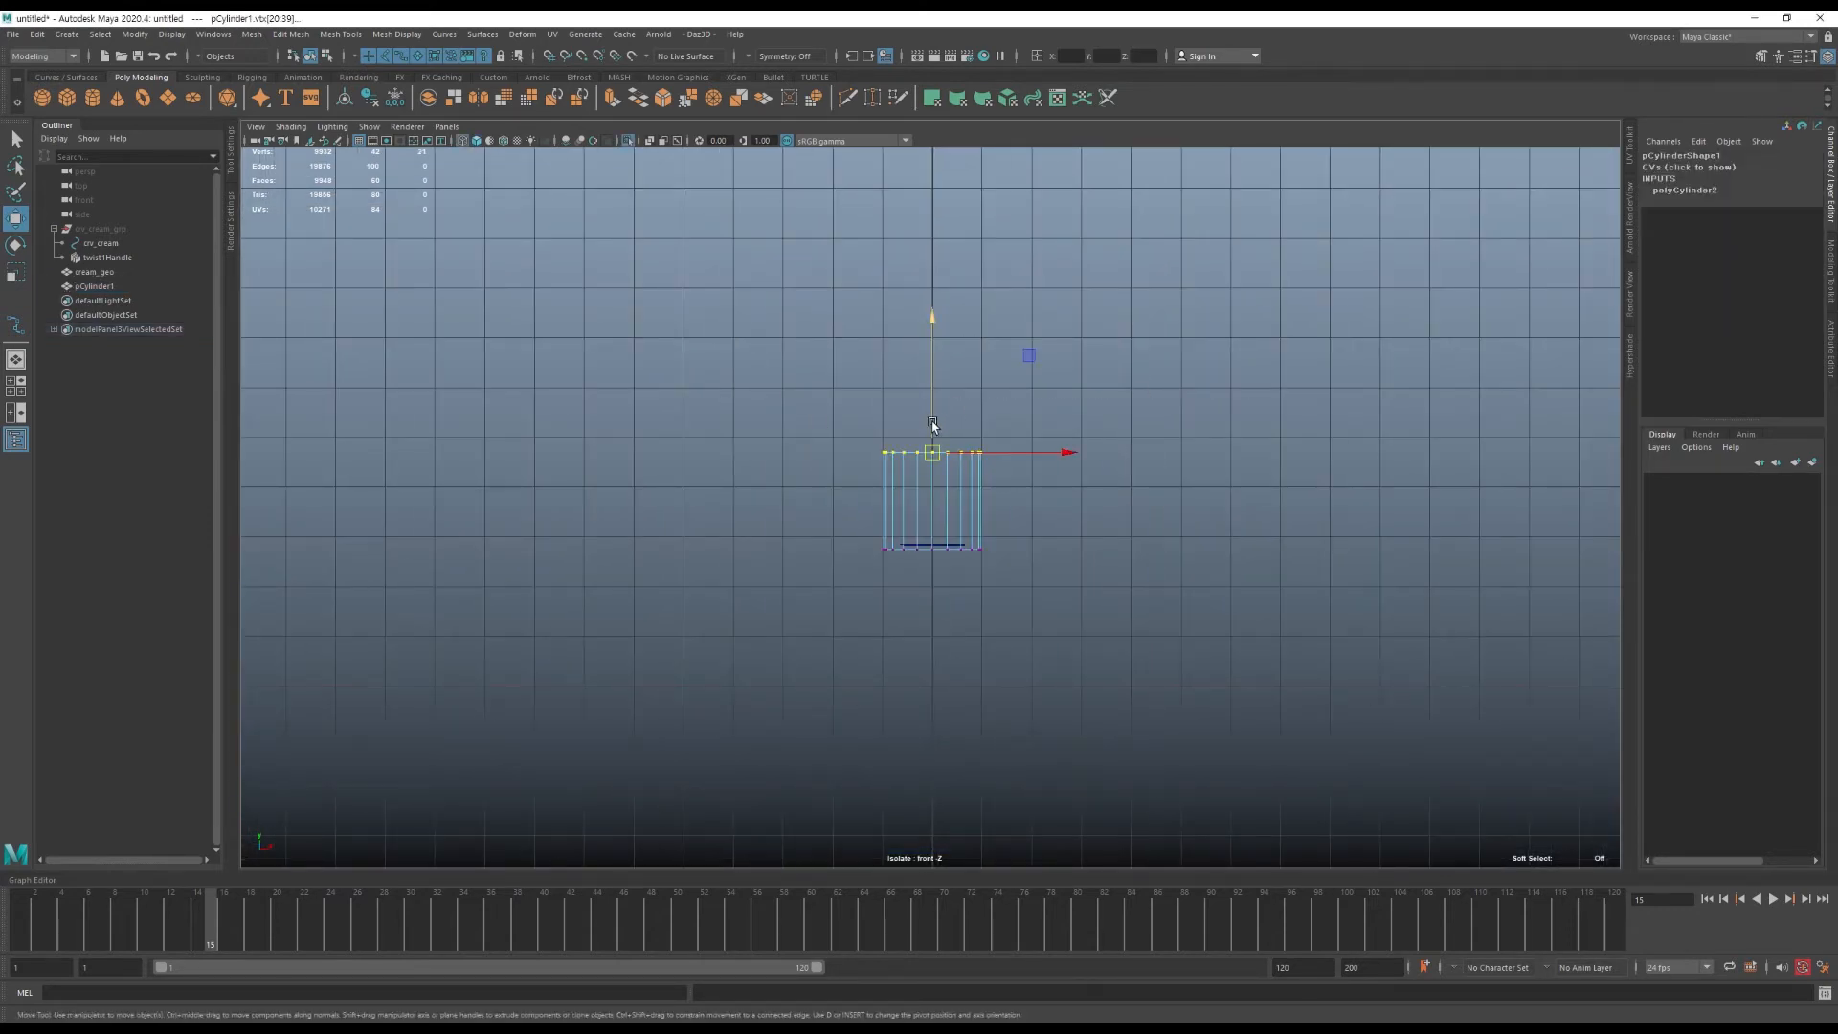
middle_drag(1053, 558, 1048, 260)
key(F8)
key(space)
key(space)
key(f)
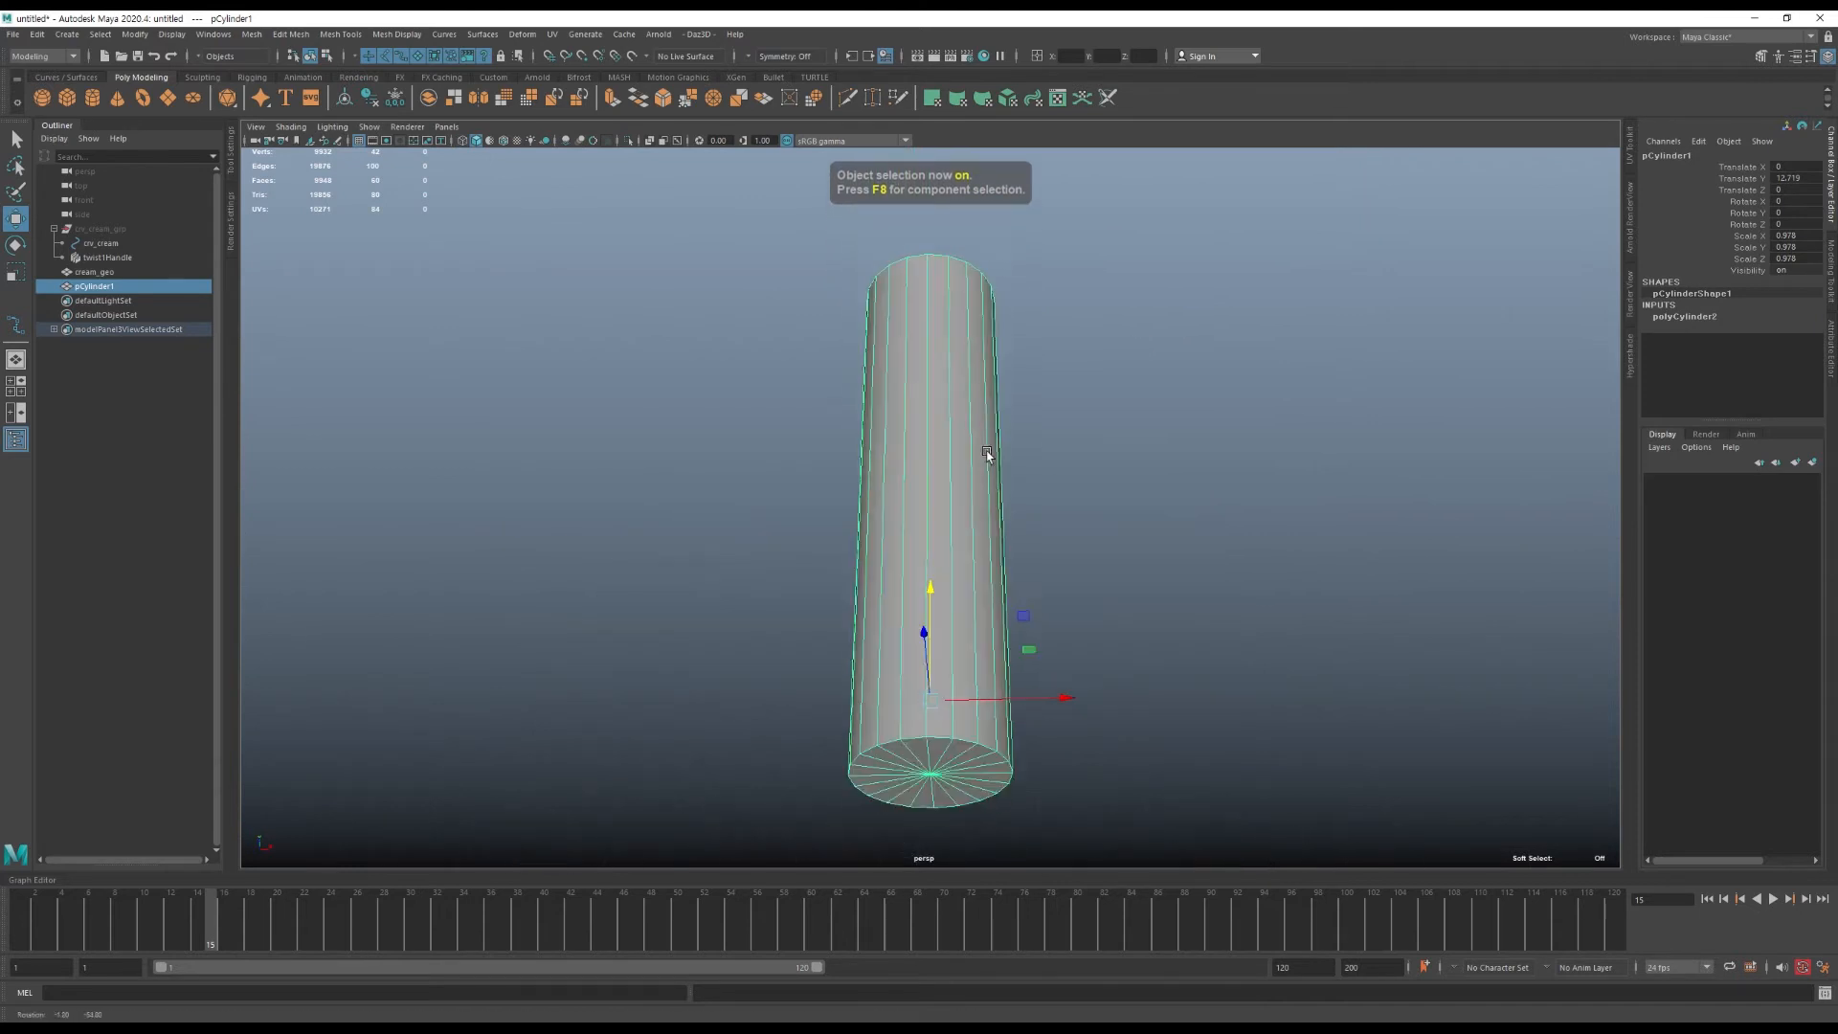
Delete the faces of the cylinder's bottom cap to open the pipe's lower end.
alt+drag(989, 443, 1063, 509)
key(F9)
scroll(914, 517, down, 3)
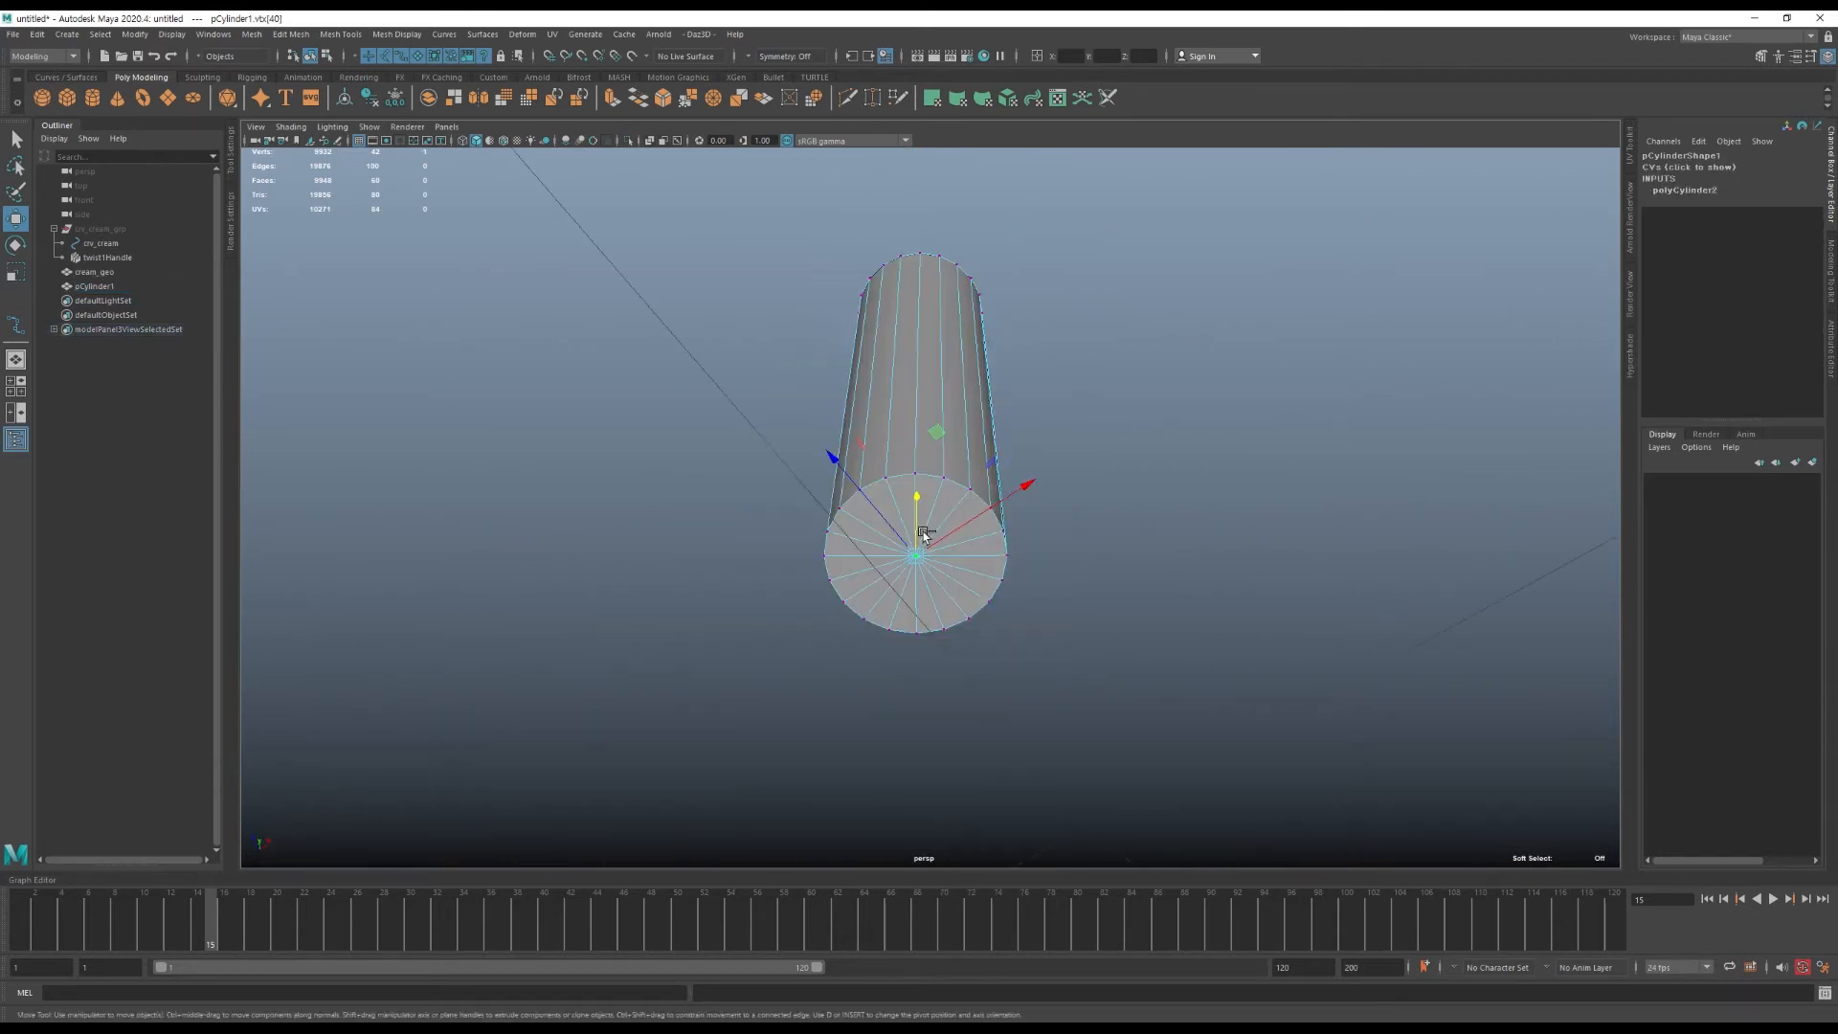
ctrl+right_drag(921, 528, 915, 603)
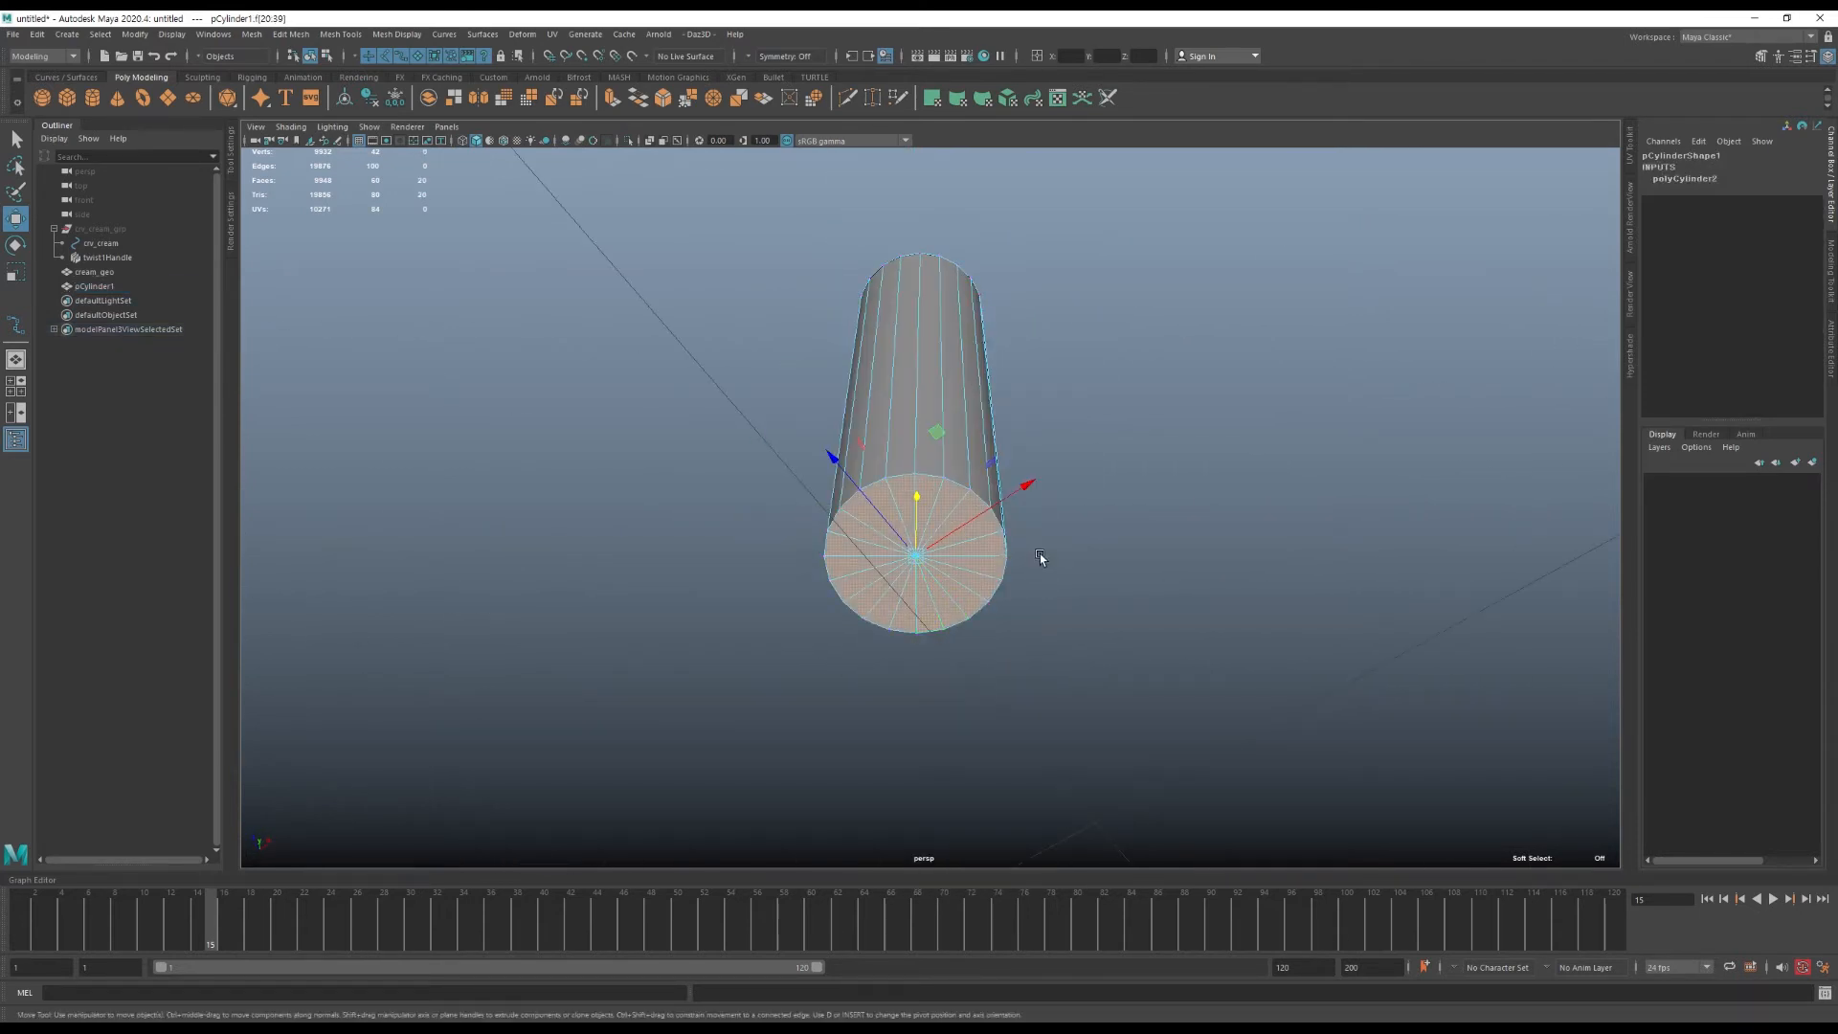
key(Delete)
key(F8)
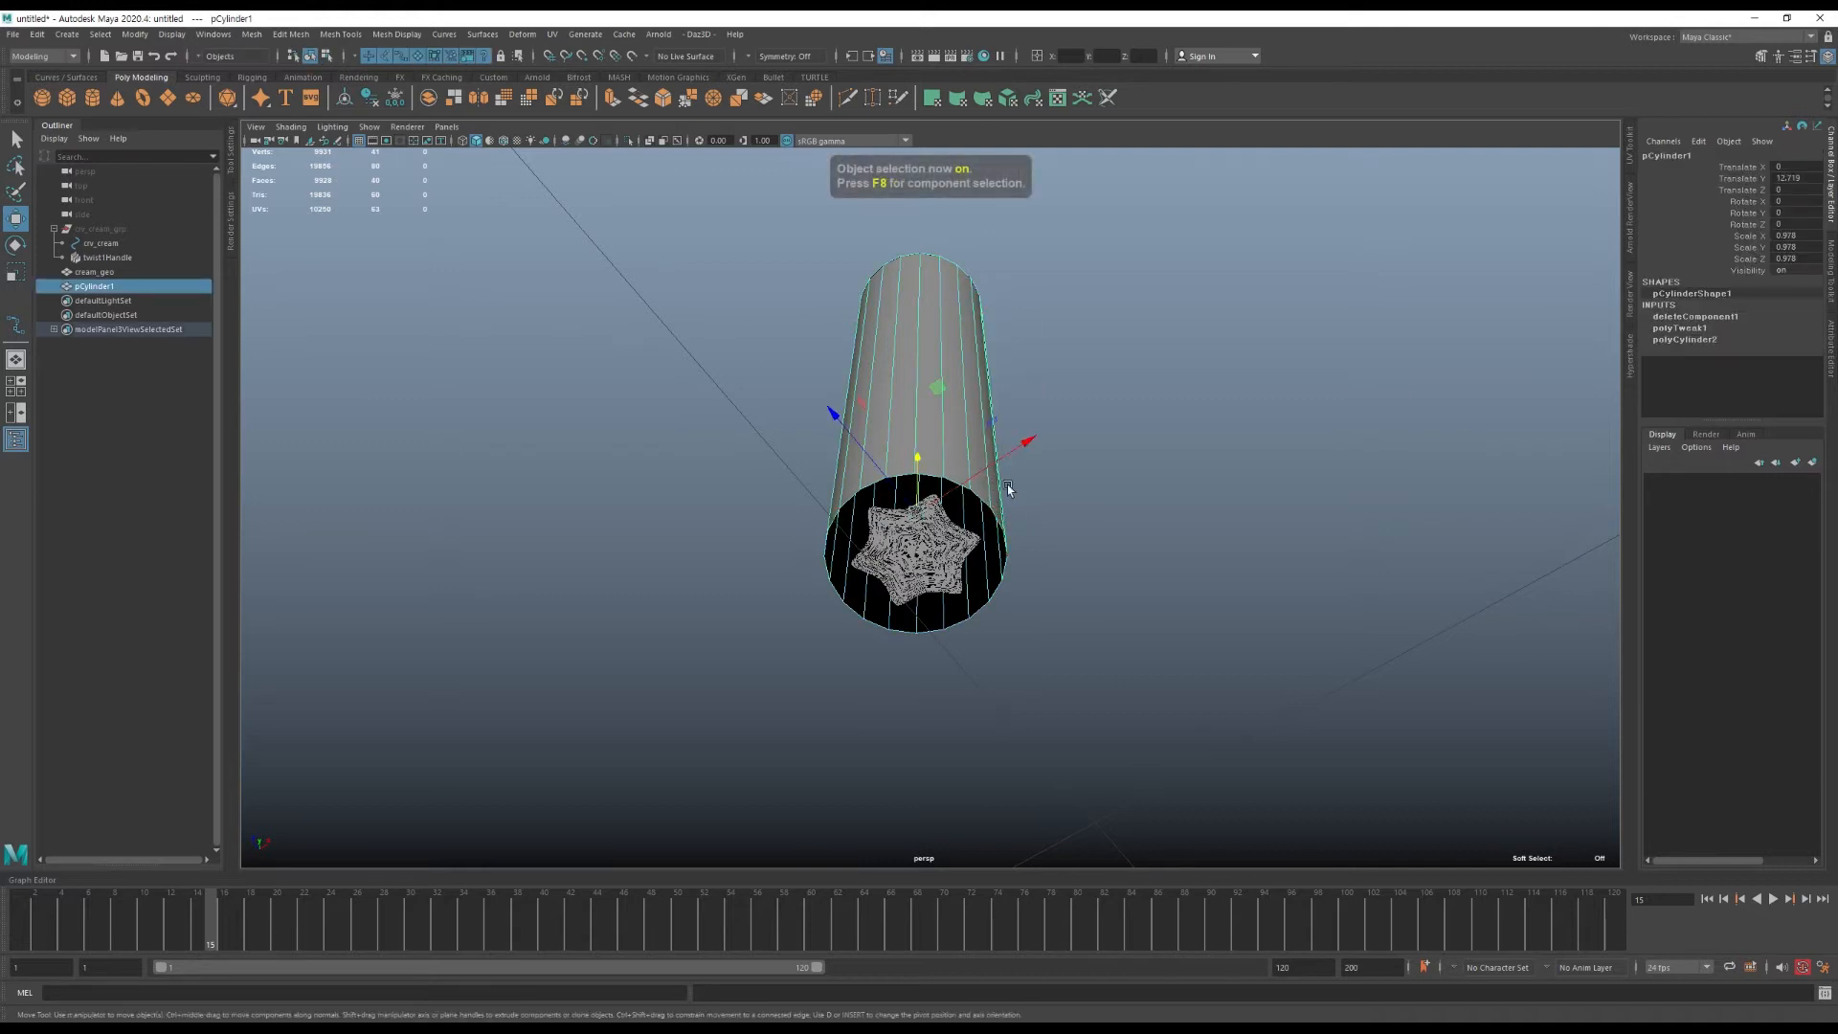
Scrub the timeline to check how the cream comes out of the pipe's open end.
alt+drag(997, 507, 1047, 494)
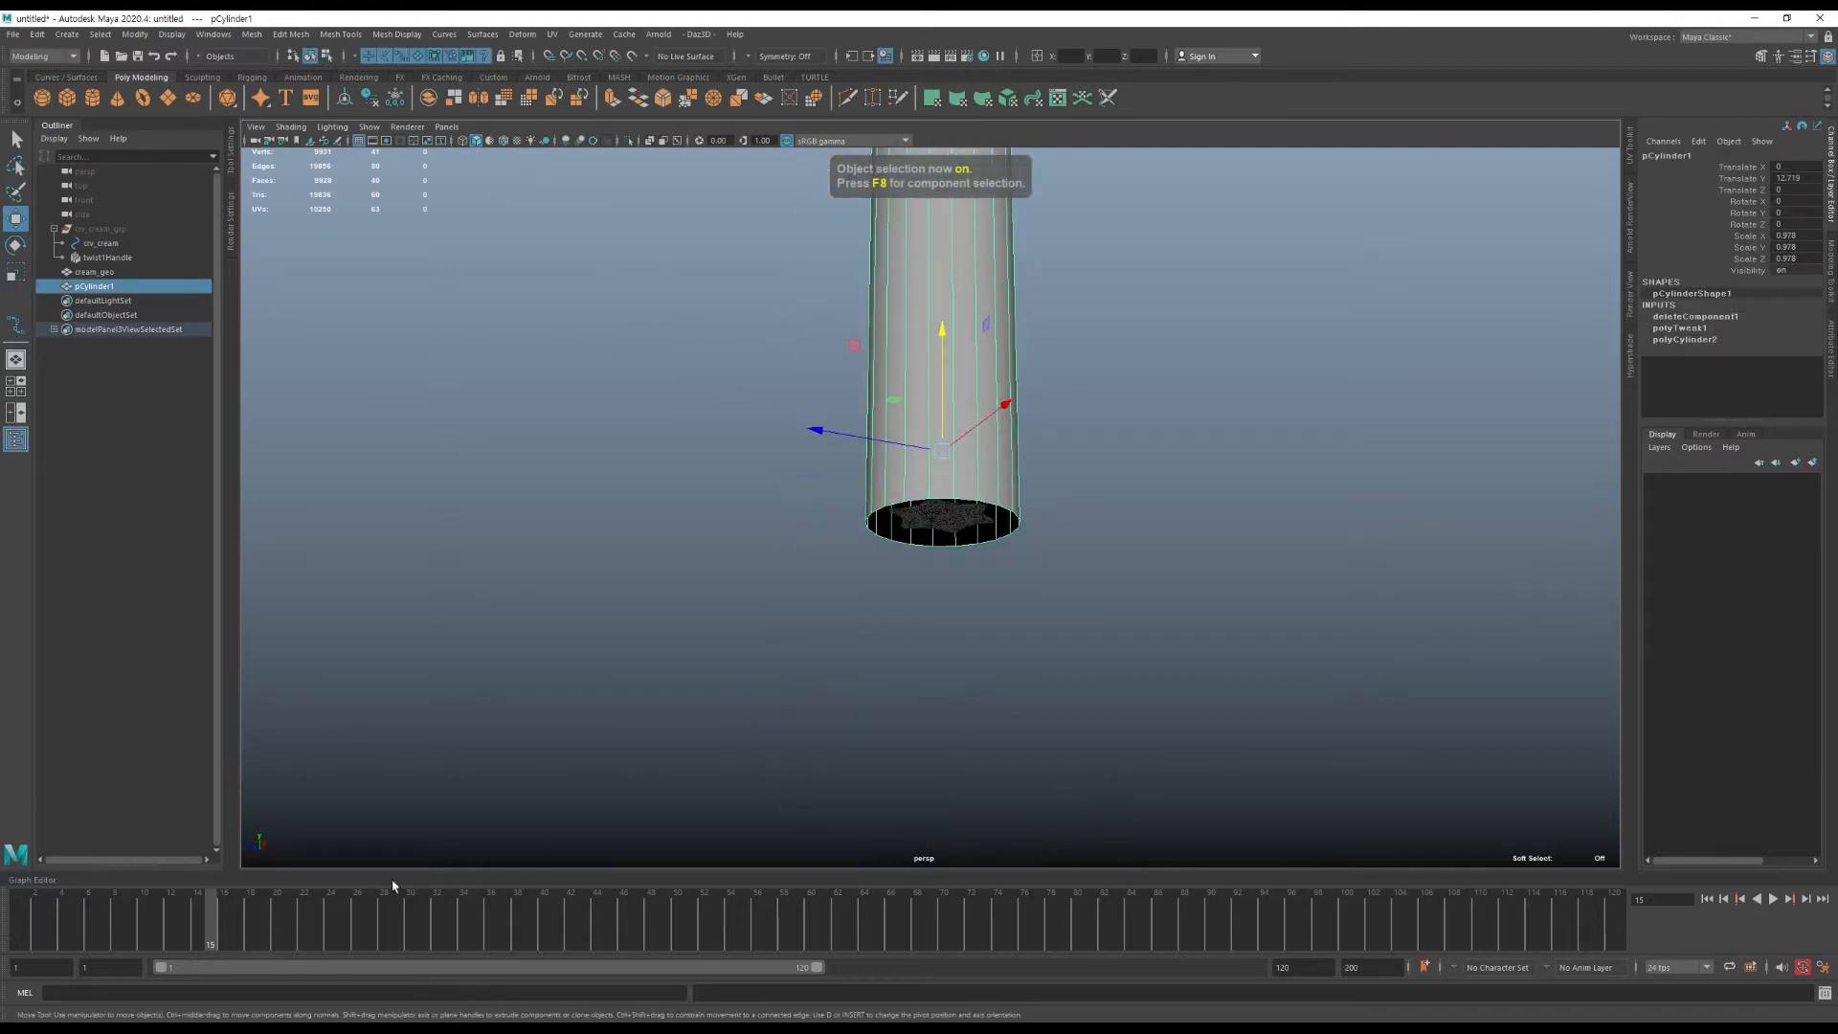
mouse_move(218, 933)
mouse_down()
mouse_move(525, 936)
mouse_move(213, 941)
mouse_up()
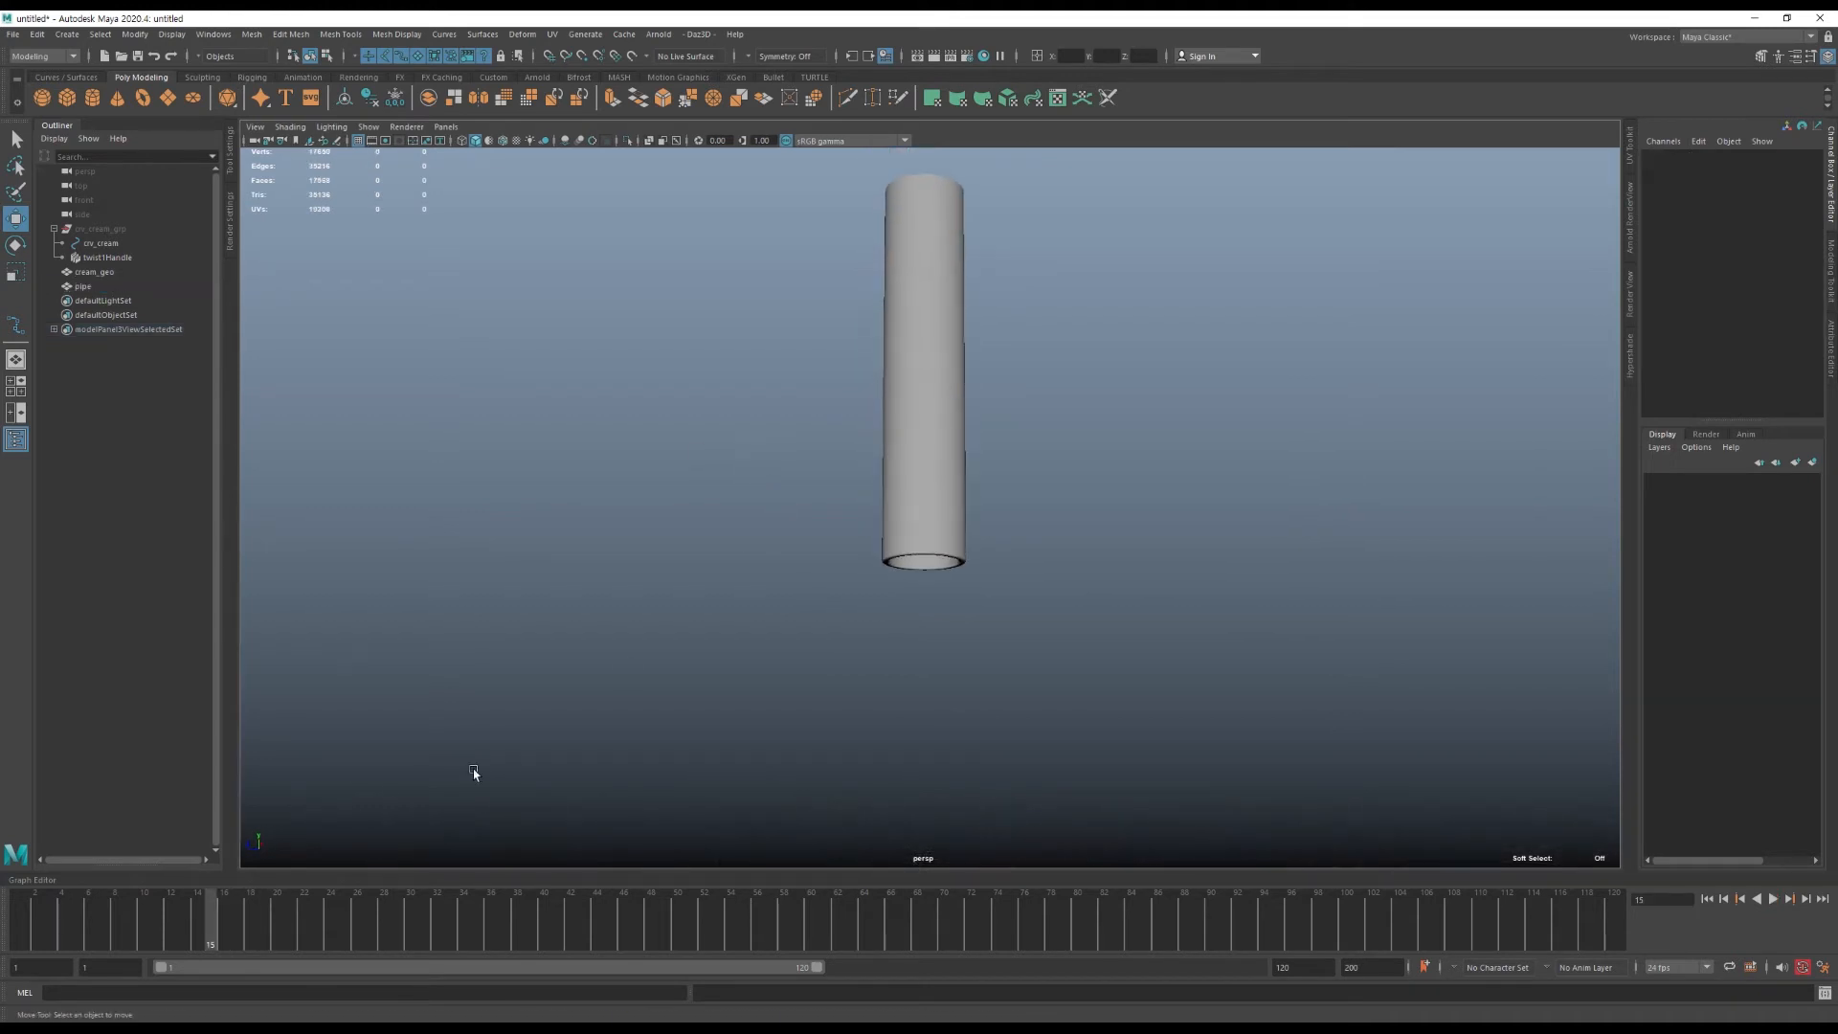
drag(326, 930, 173, 933)
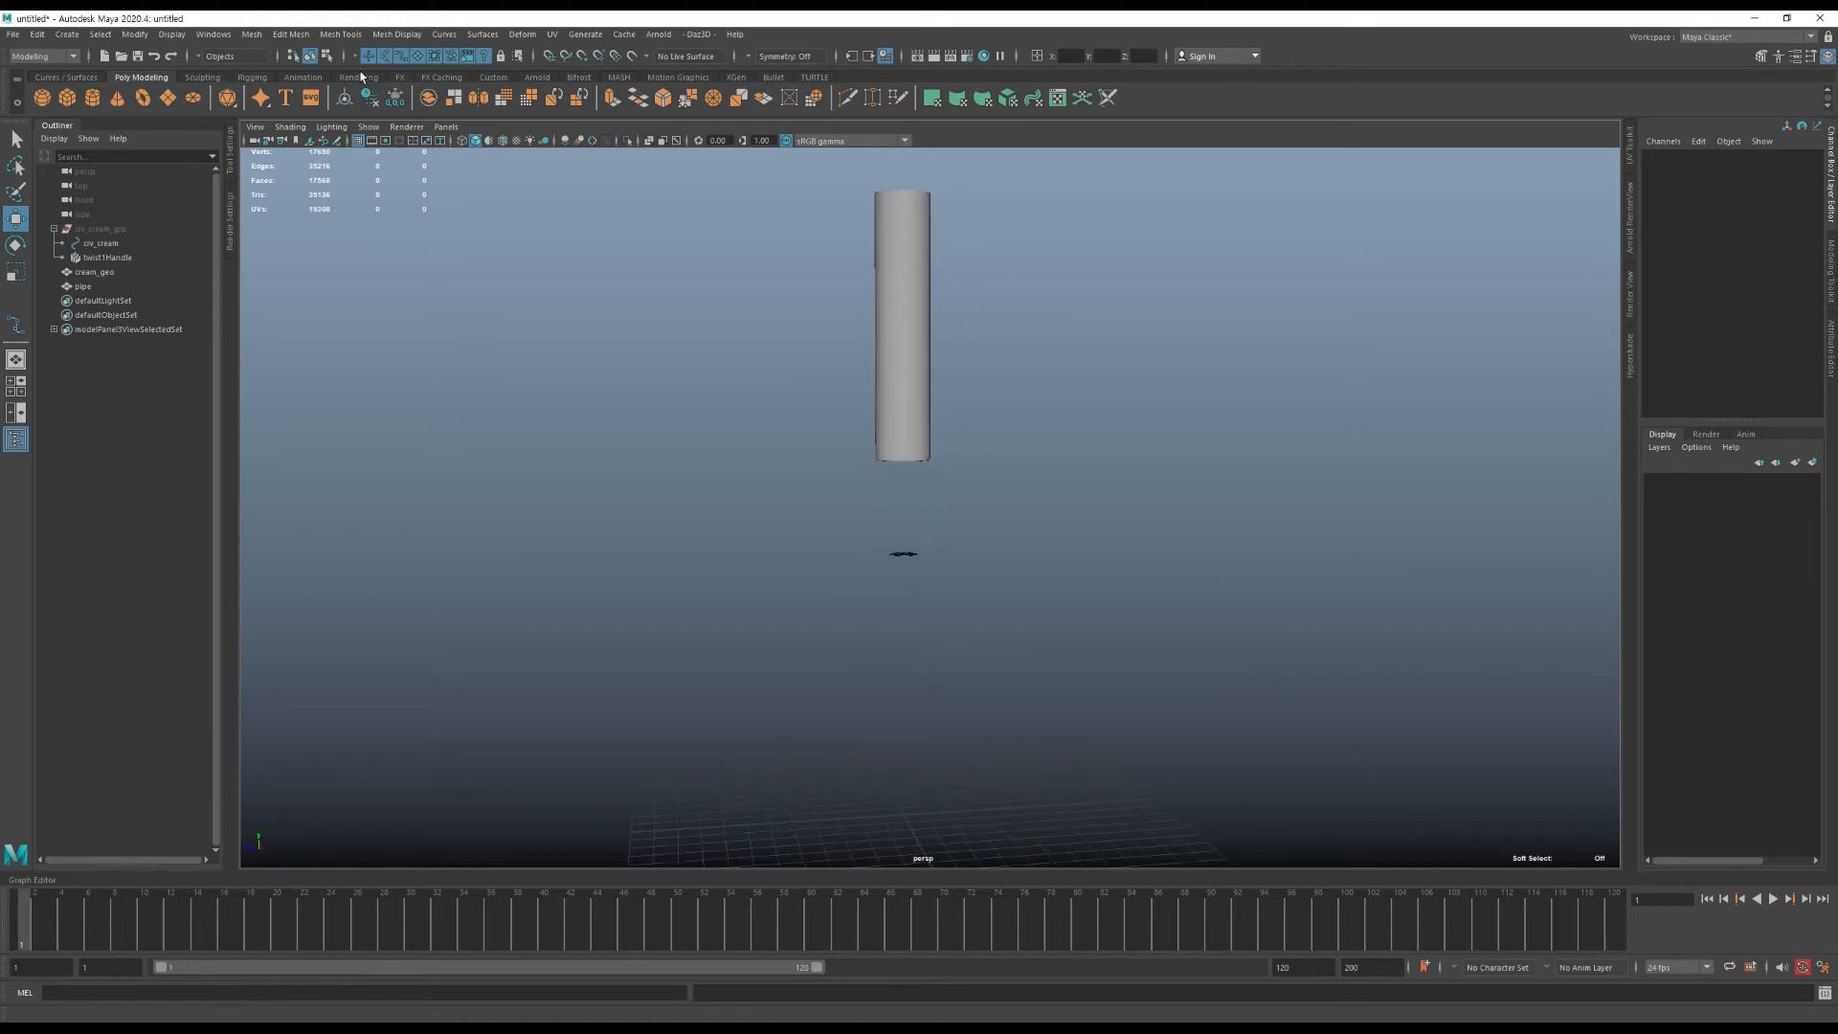
Create a camera and set its Translate Y to 2, Translate Z to 110 and Focal Length to 100.
click(360, 77)
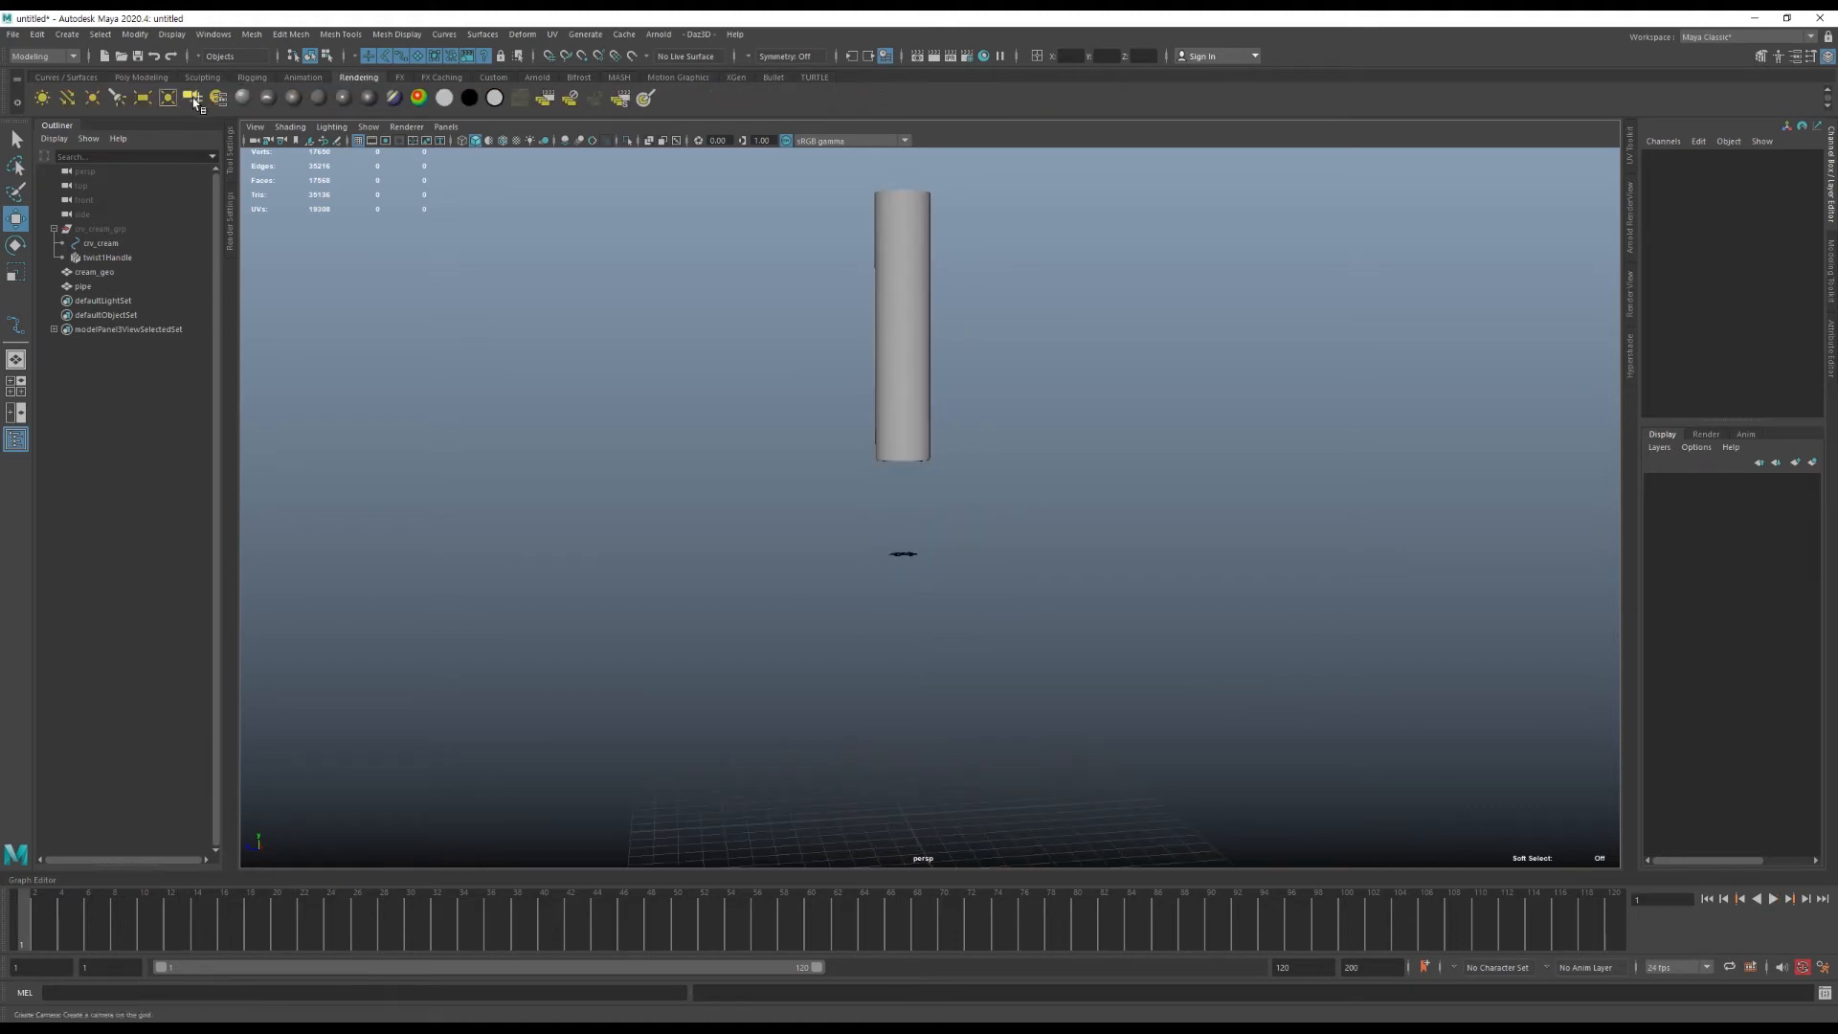
click(193, 100)
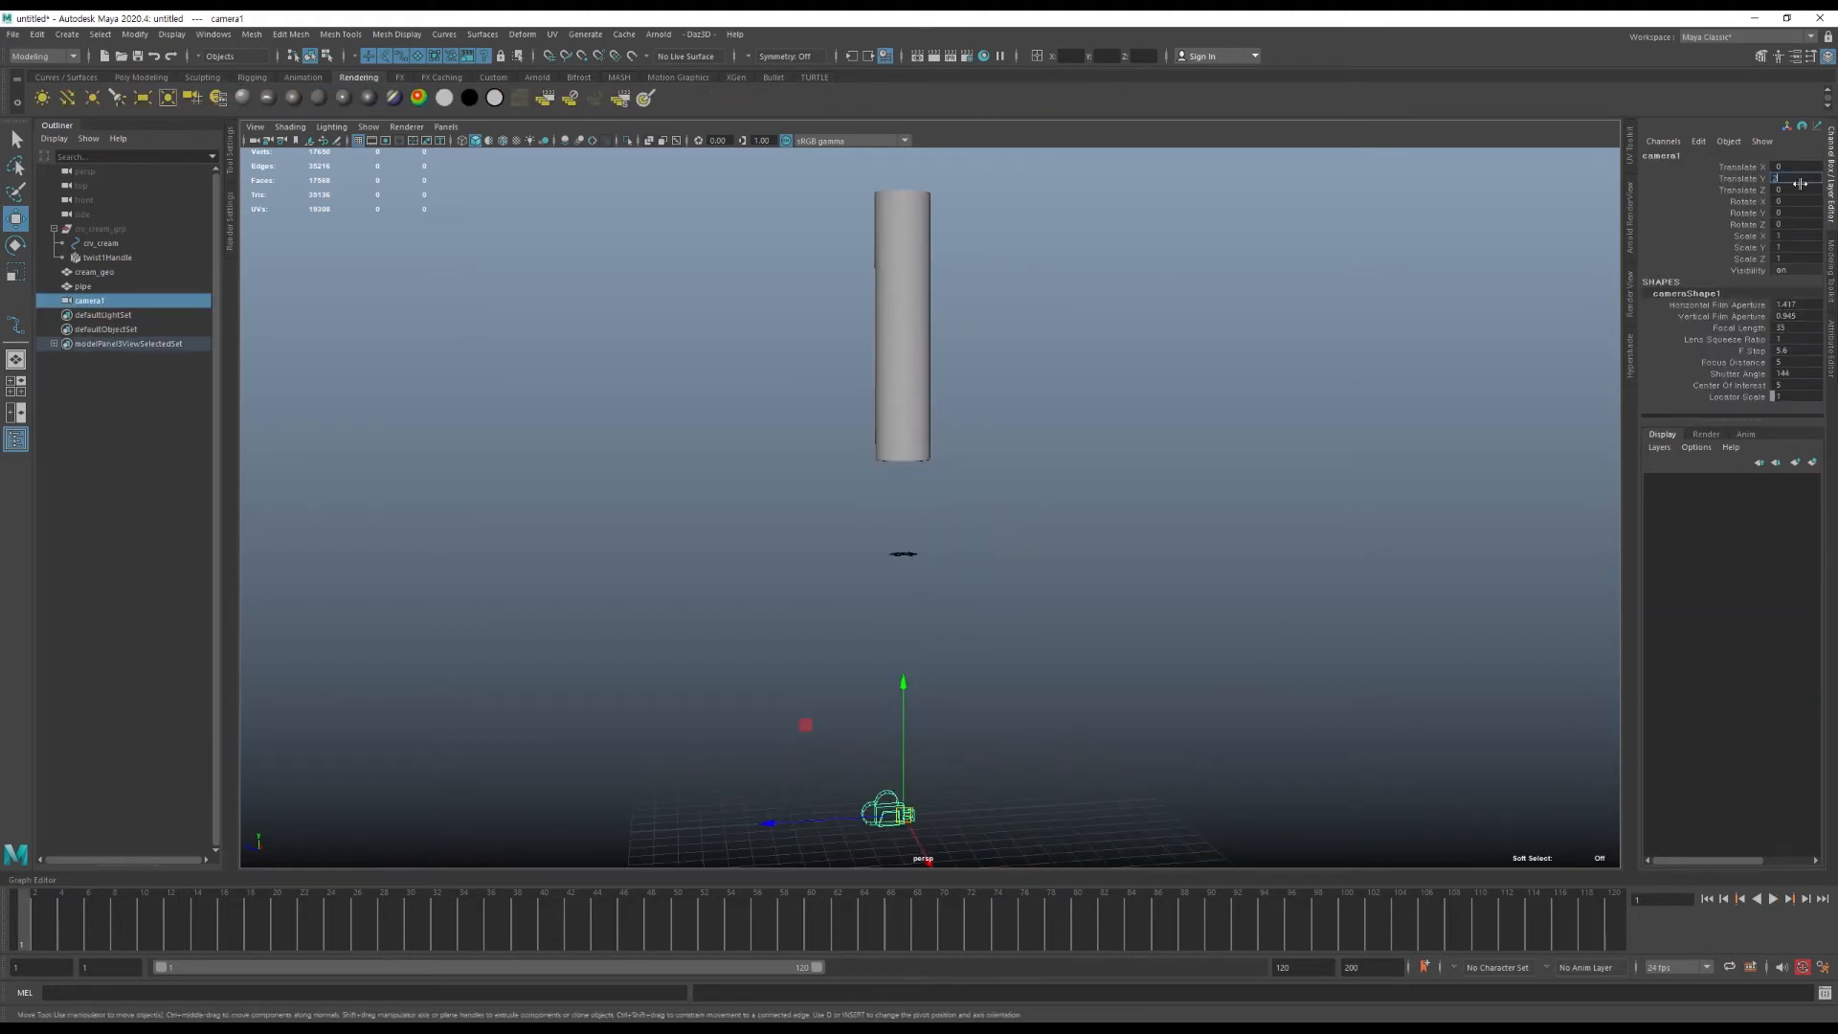
key(Tab)
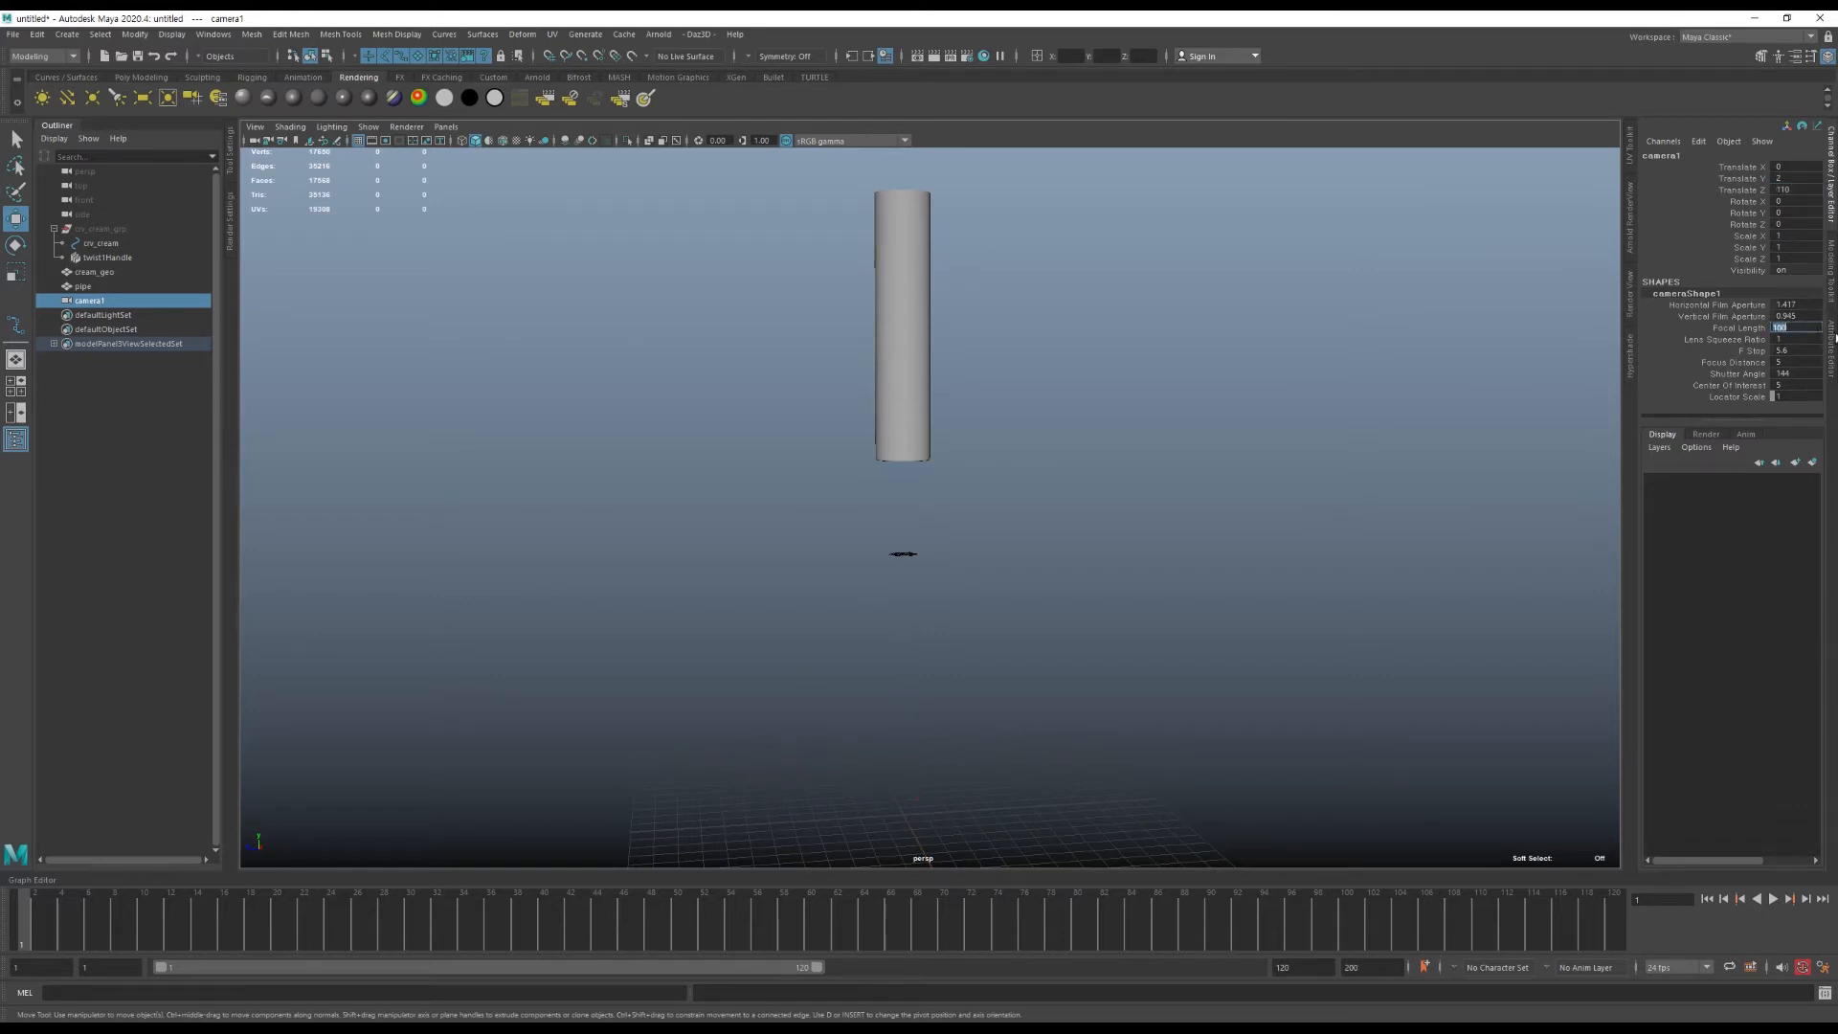
click(1088, 295)
click(90, 301)
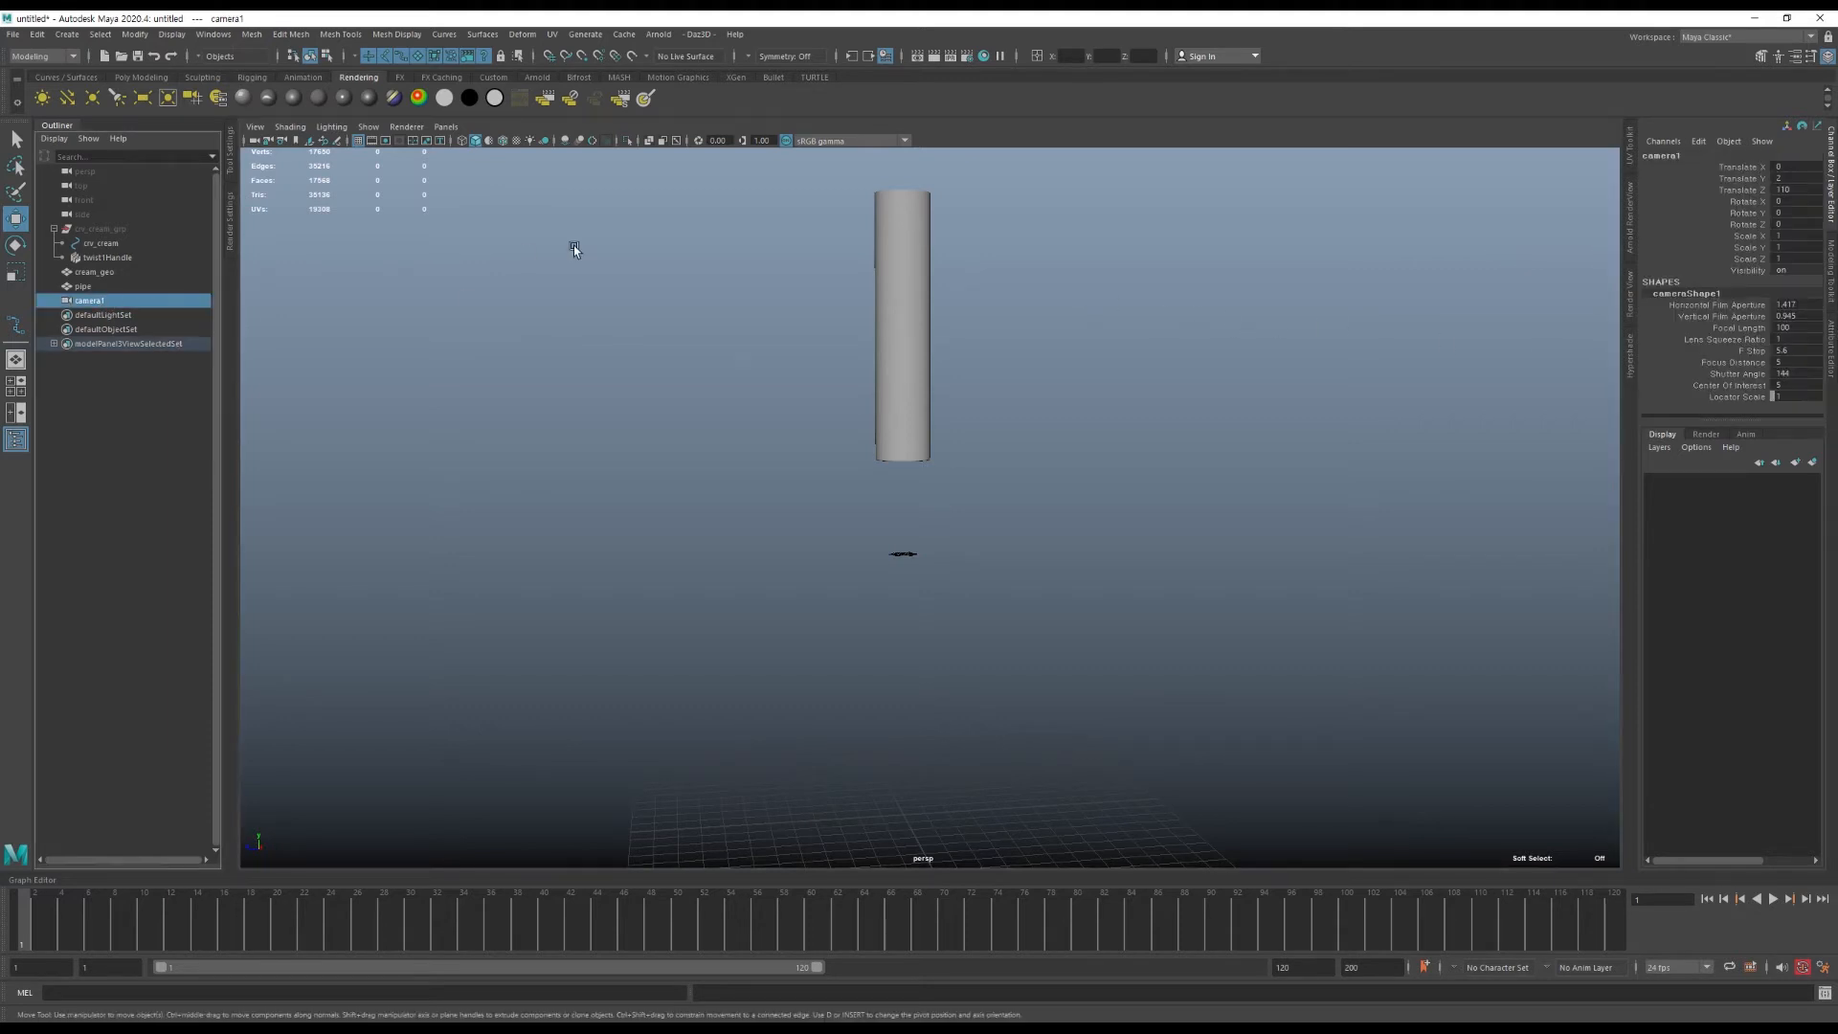
Look through camera1 in the full-size viewport and turn on its resolution gate.
click(573, 246)
key(space)
click(1138, 127)
mouse_move(1160, 134)
click(1324, 146)
key(space)
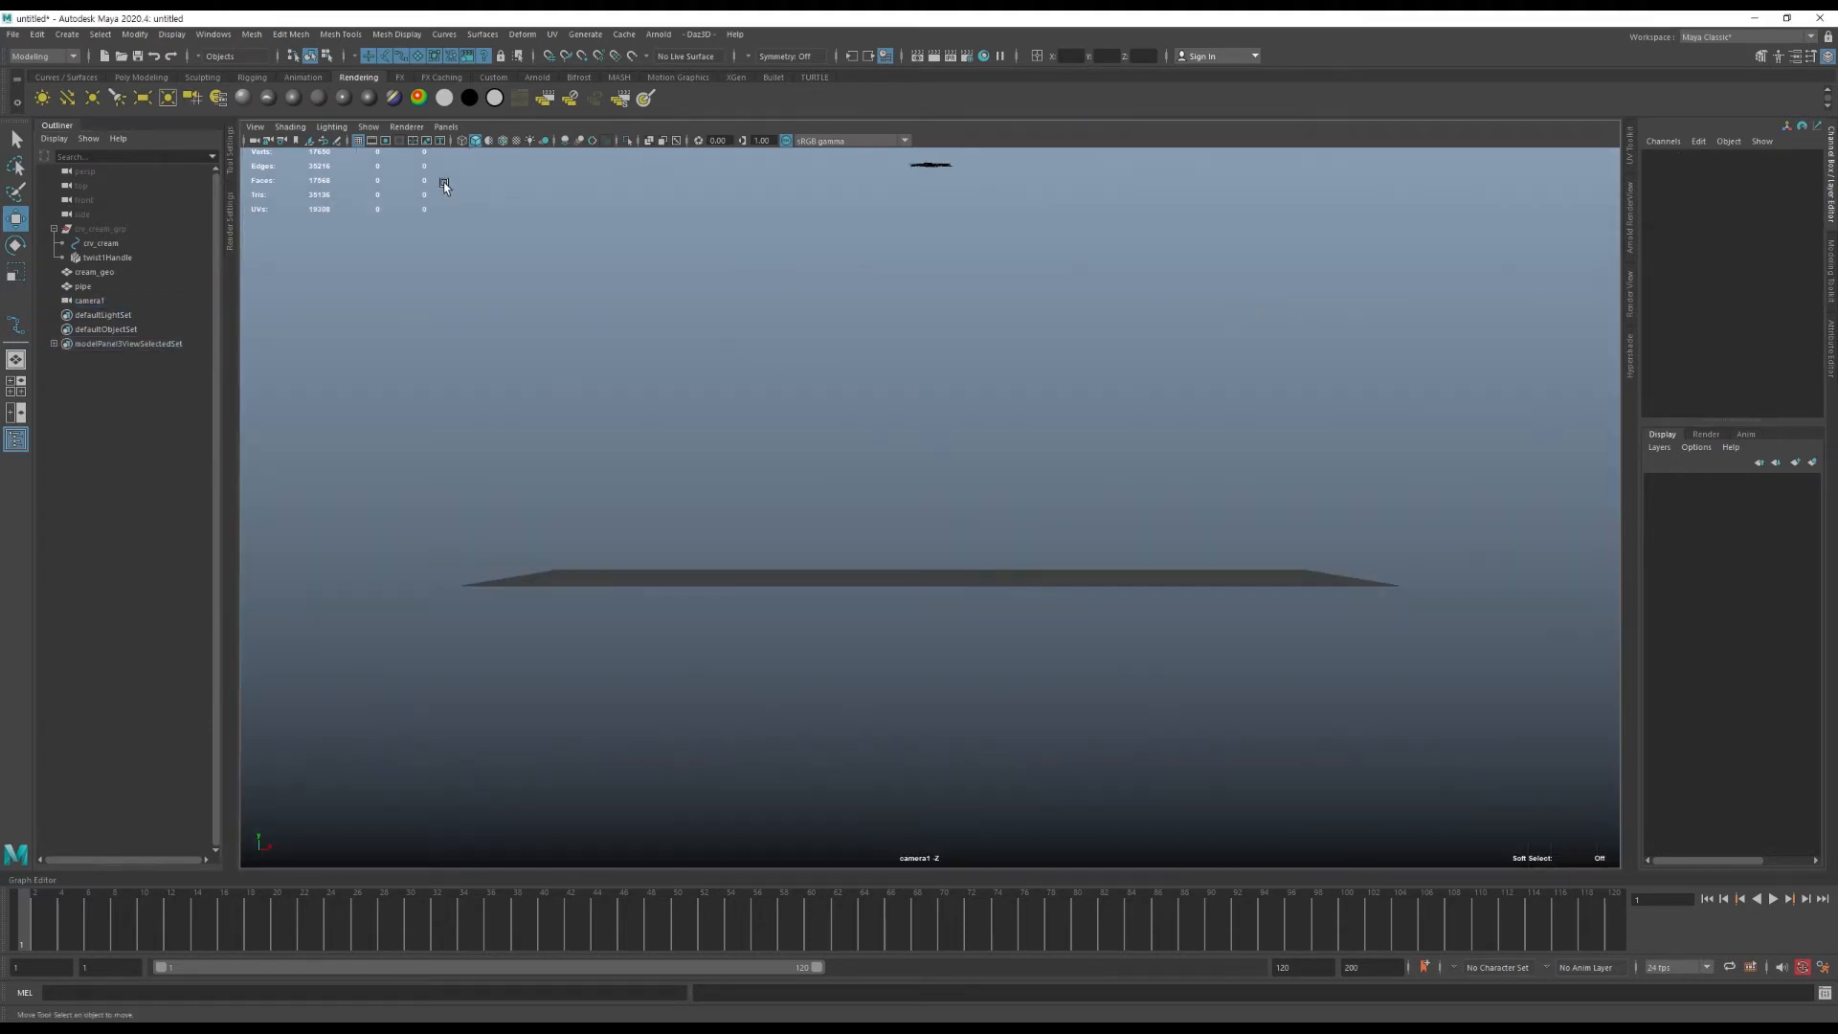
click(387, 140)
Set the render image size to a square 960 by 960 pixels in the Render Settings.
click(967, 56)
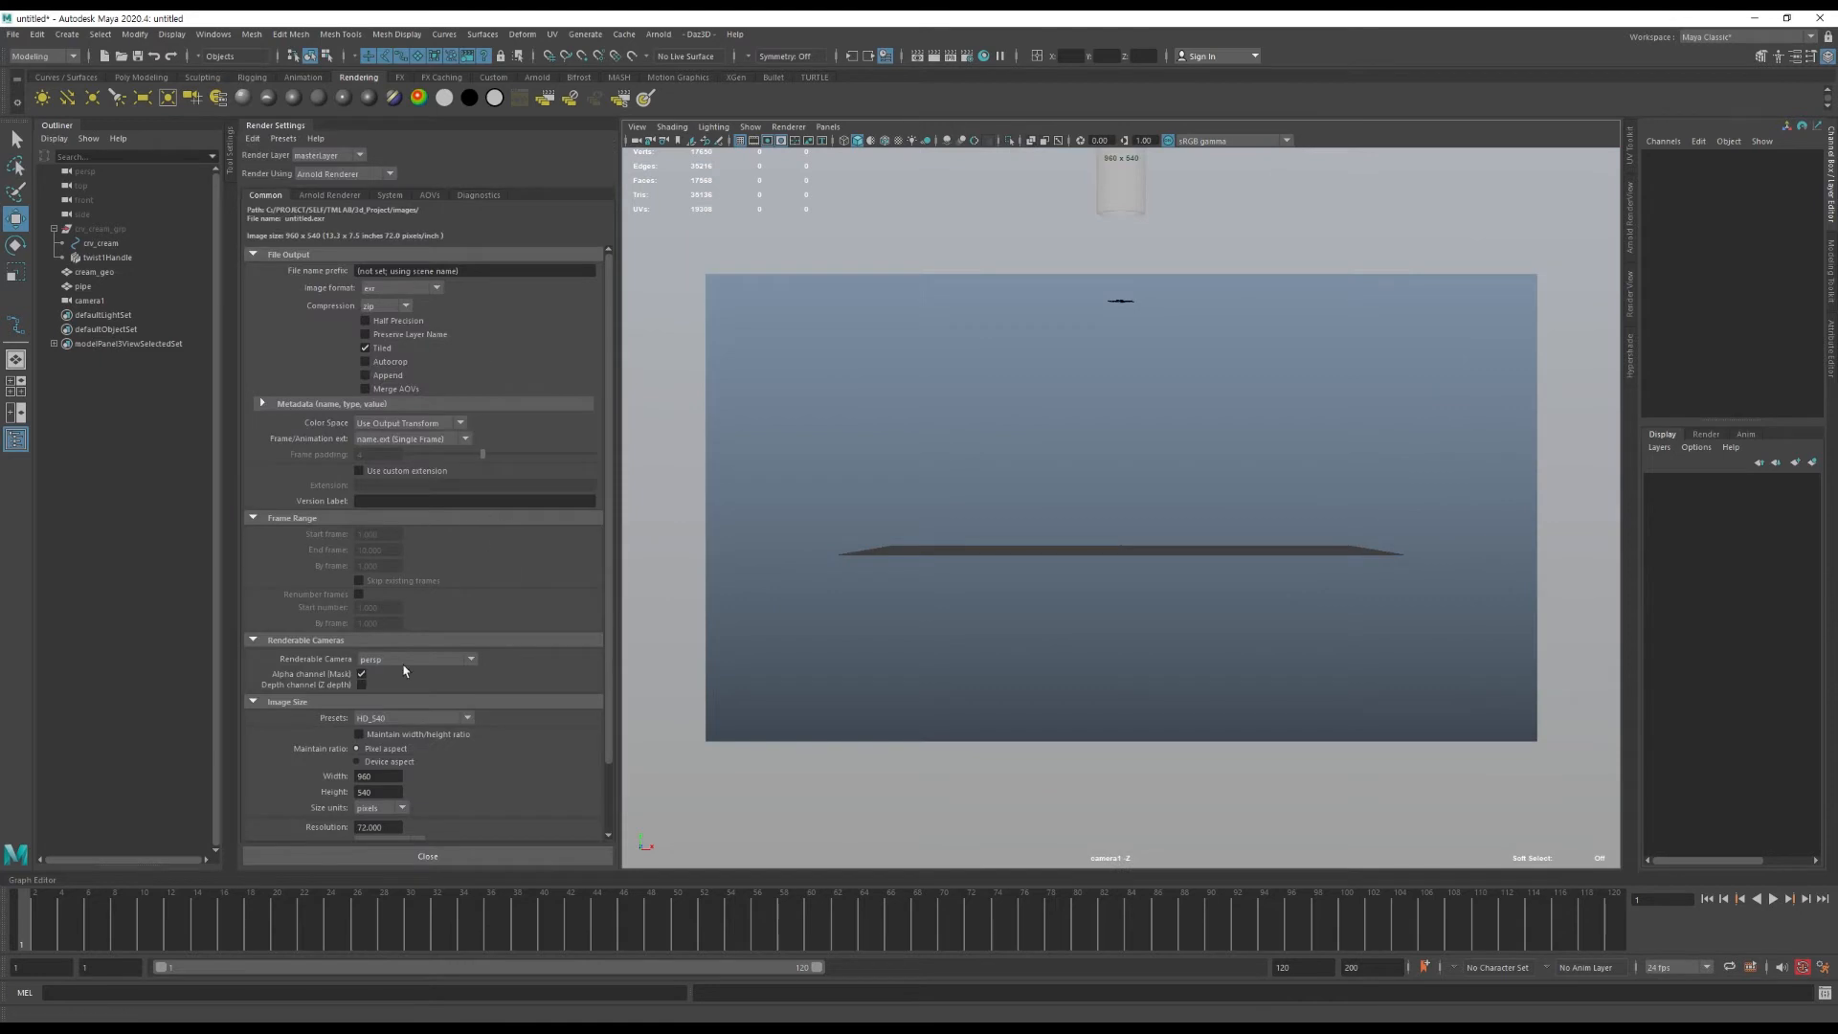
text(960)
key(Return)
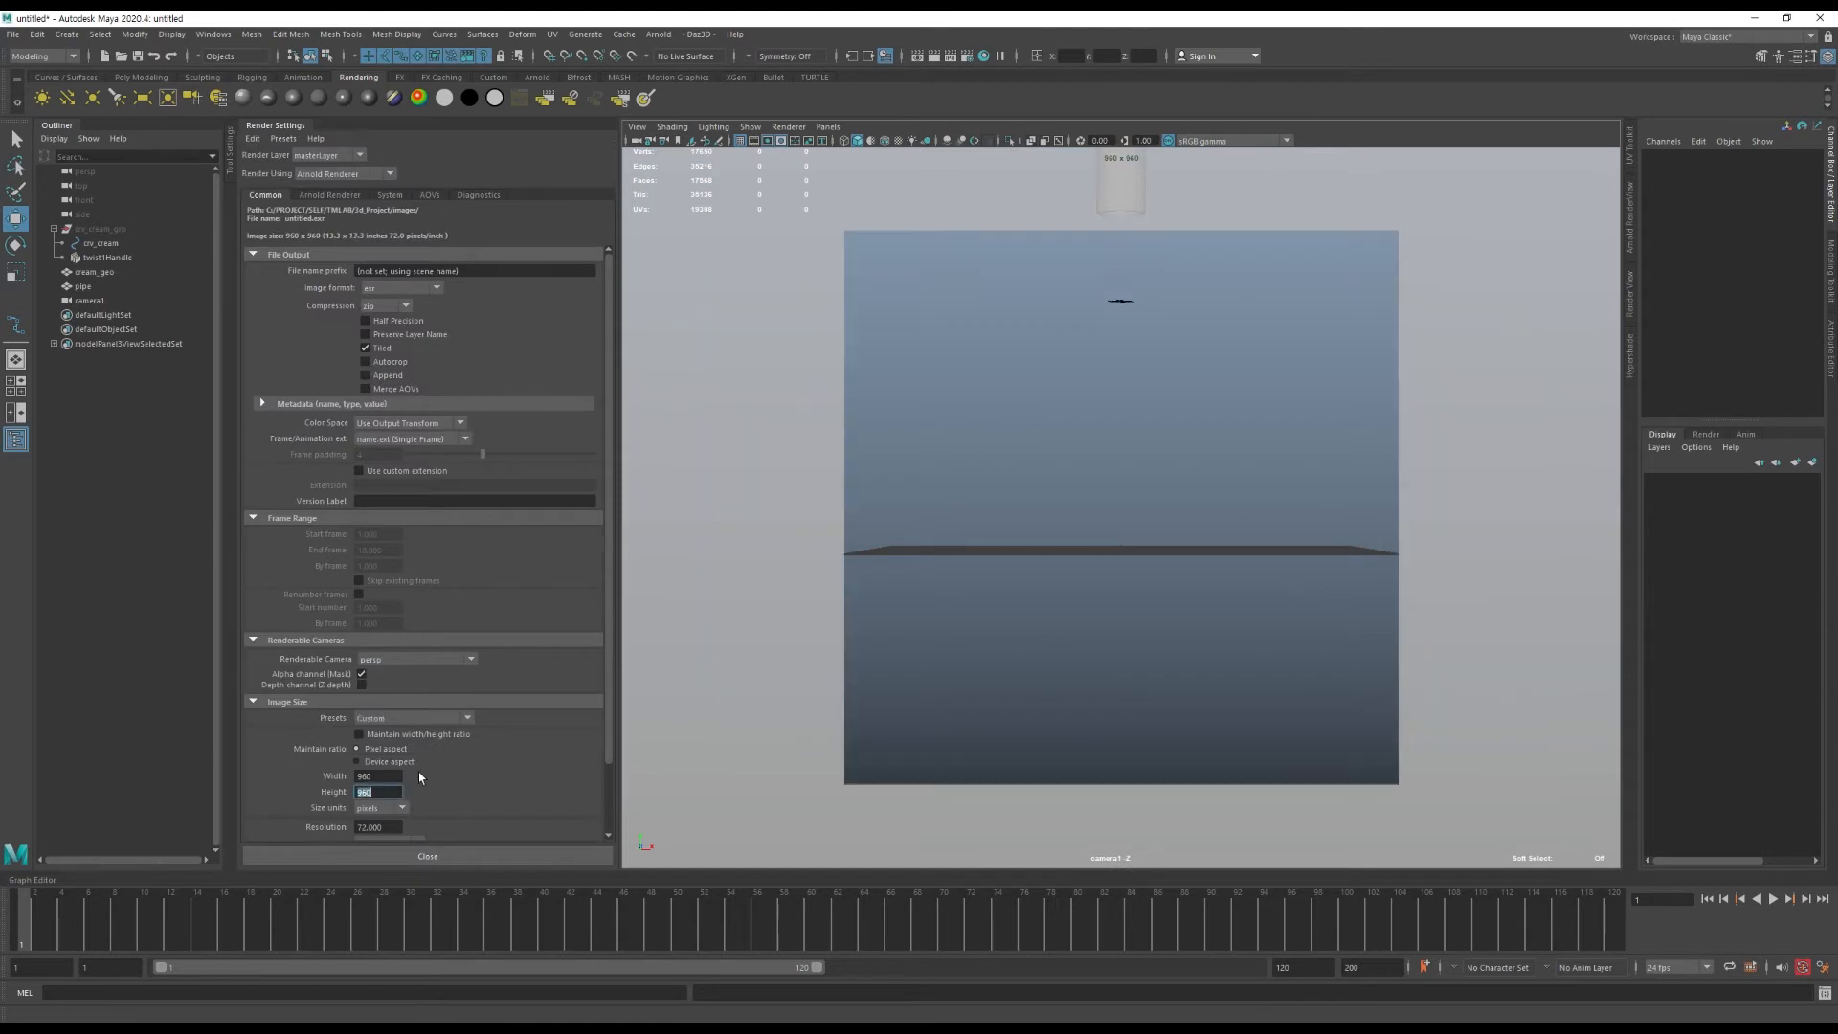
Set camera1's Gate Mask Color to black in its display options.
click(636, 146)
key(ctrl+a)
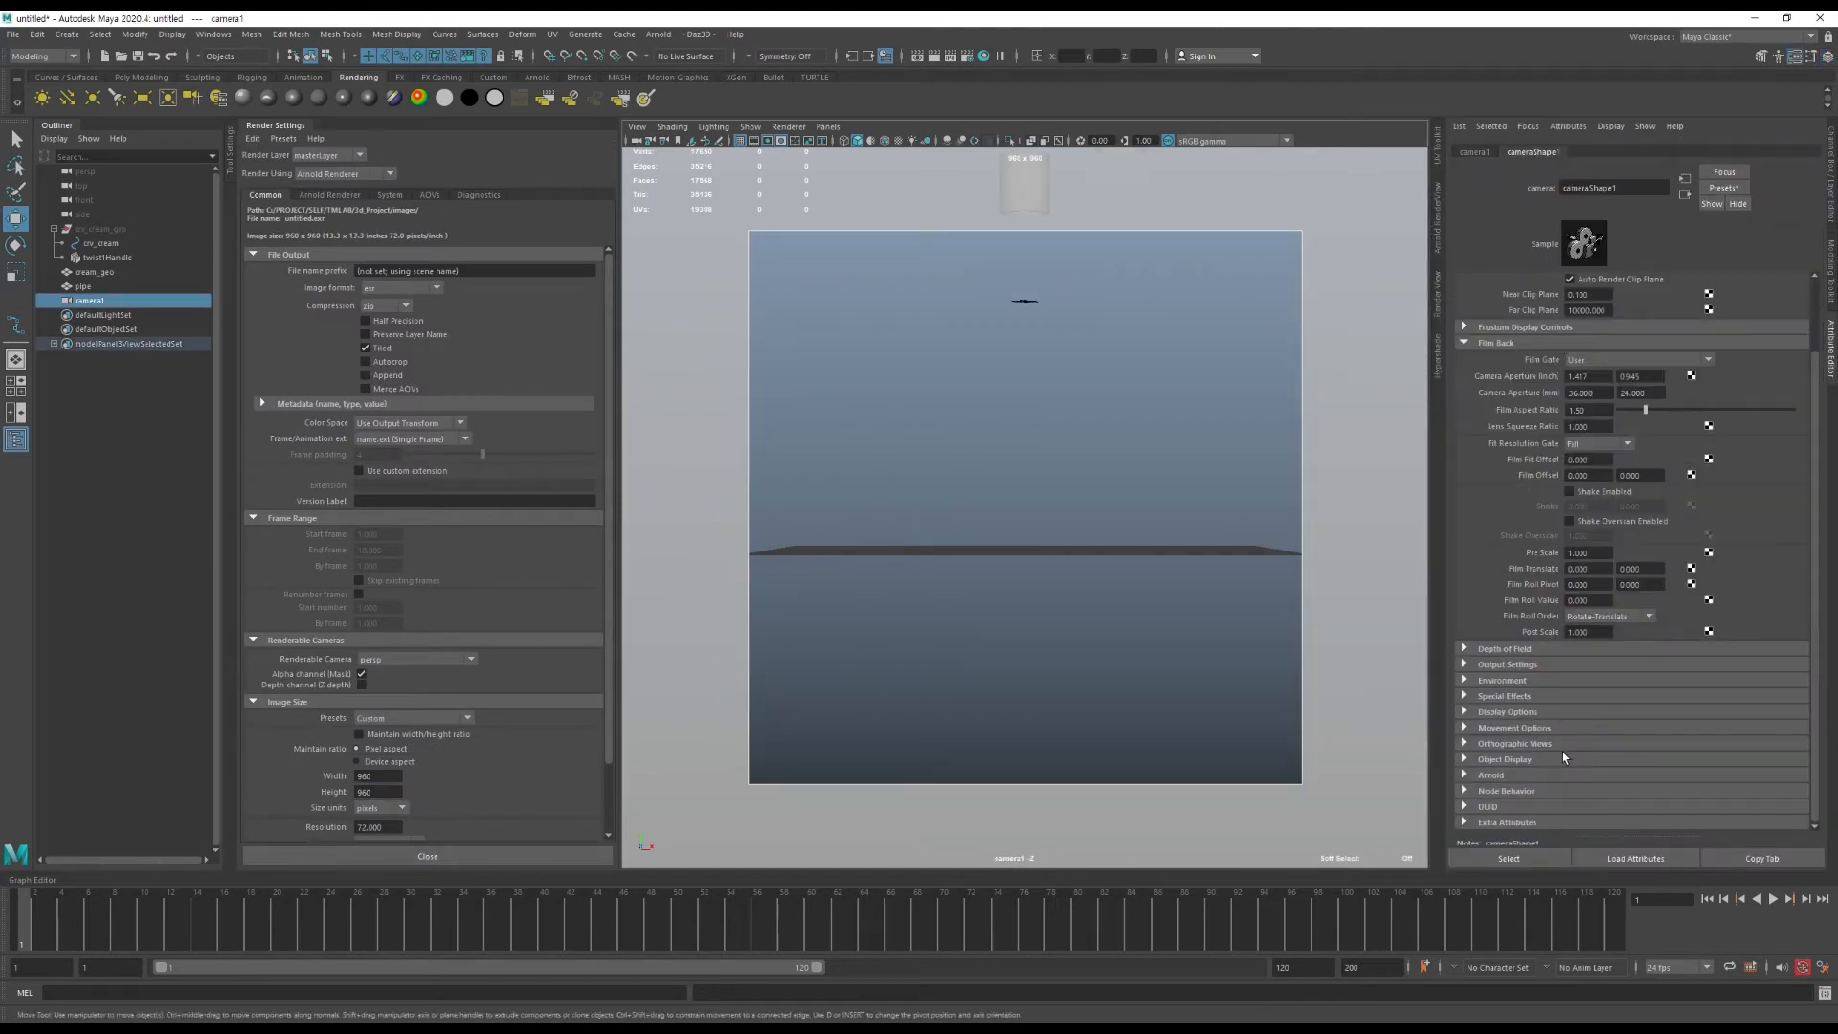
click(1508, 712)
scroll(1532, 670, down, 3)
drag(1685, 657, 1620, 656)
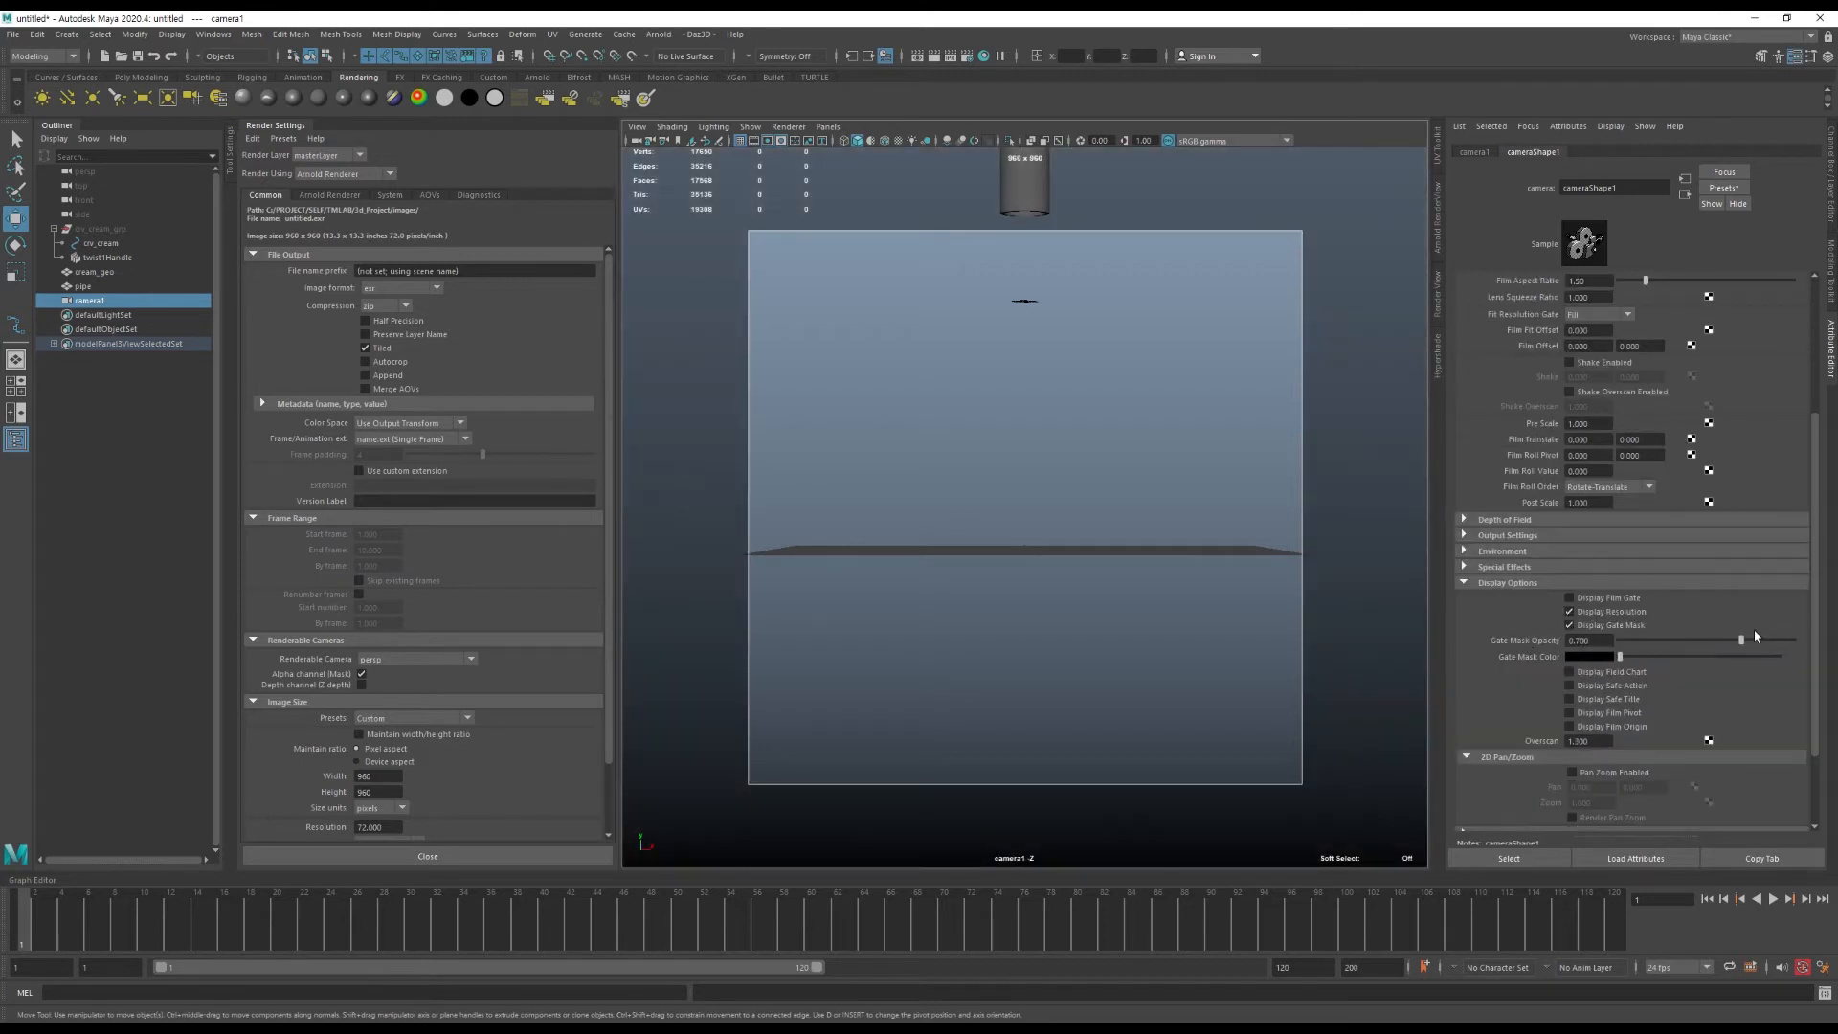
Set camera1's Gate Mask Opacity to 1 and play the animation through the camera.
drag(1741, 640, 1778, 658)
key(alt+v)
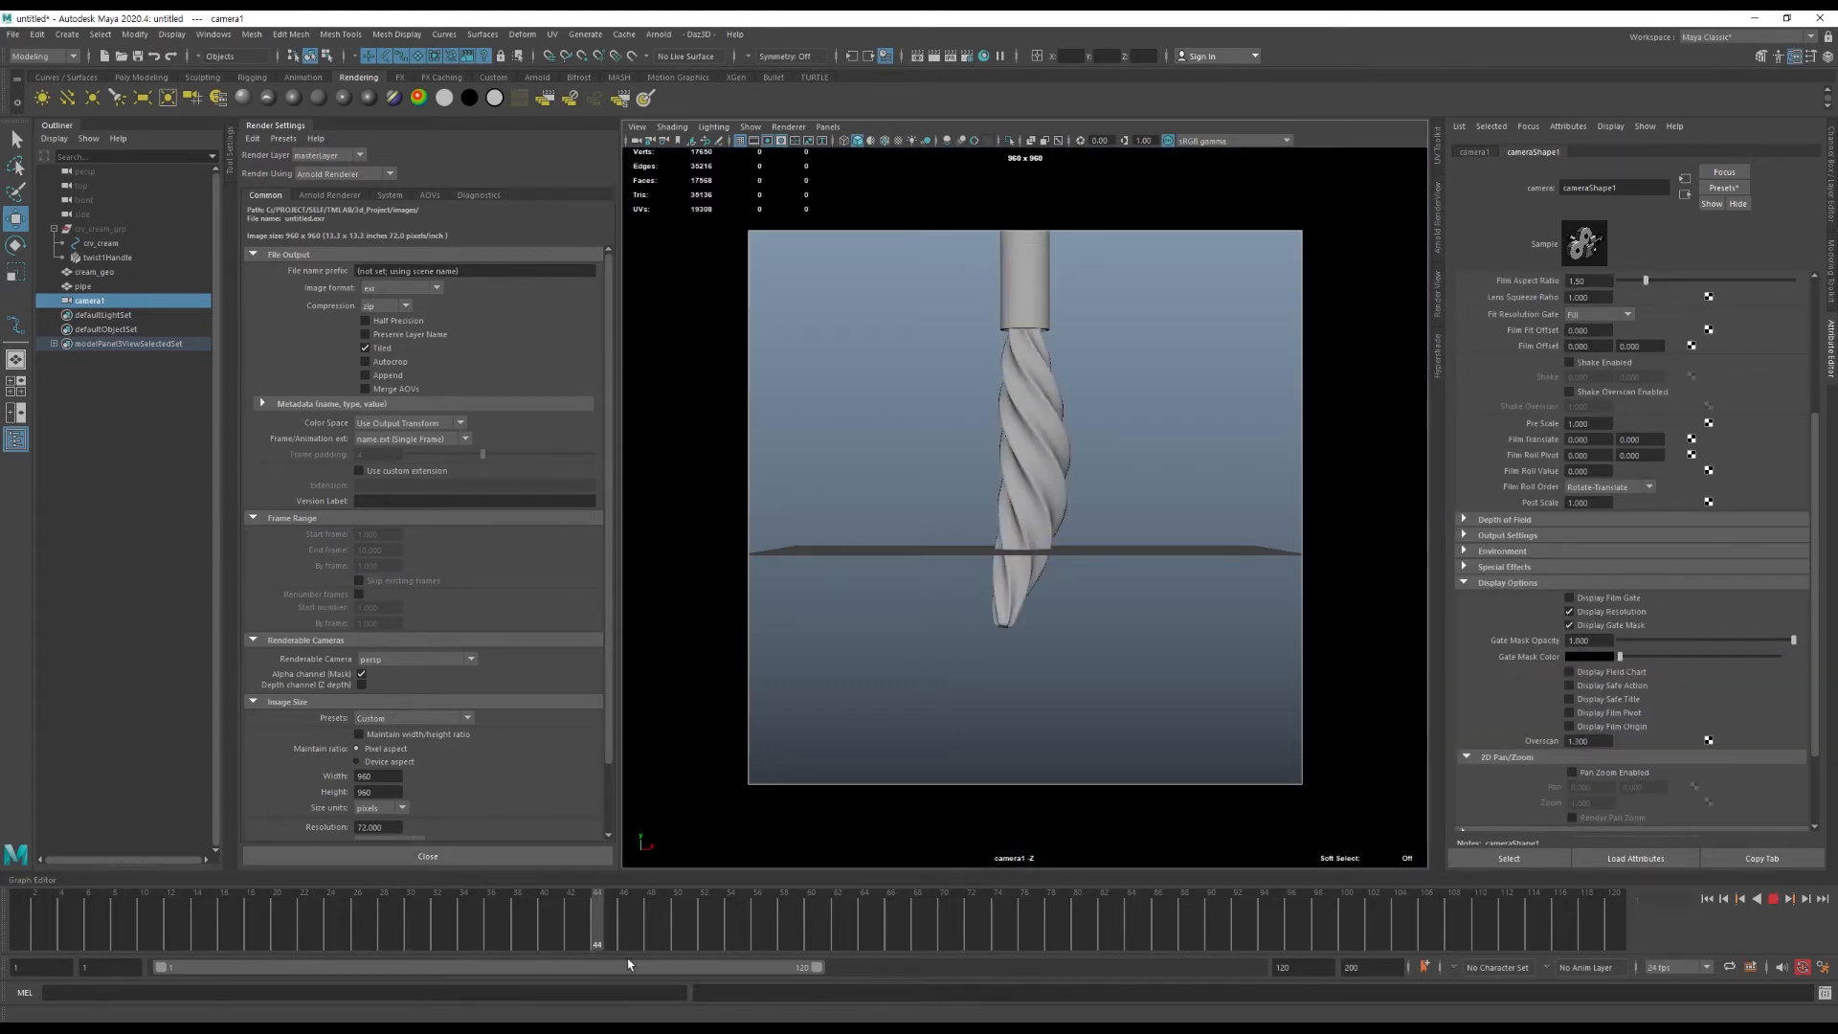
drag(958, 921, 3, 936)
Keyframe cream_geo's Visibility off at frame 14 and on at frame 15, and check the switch on the timeline.
click(1025, 301)
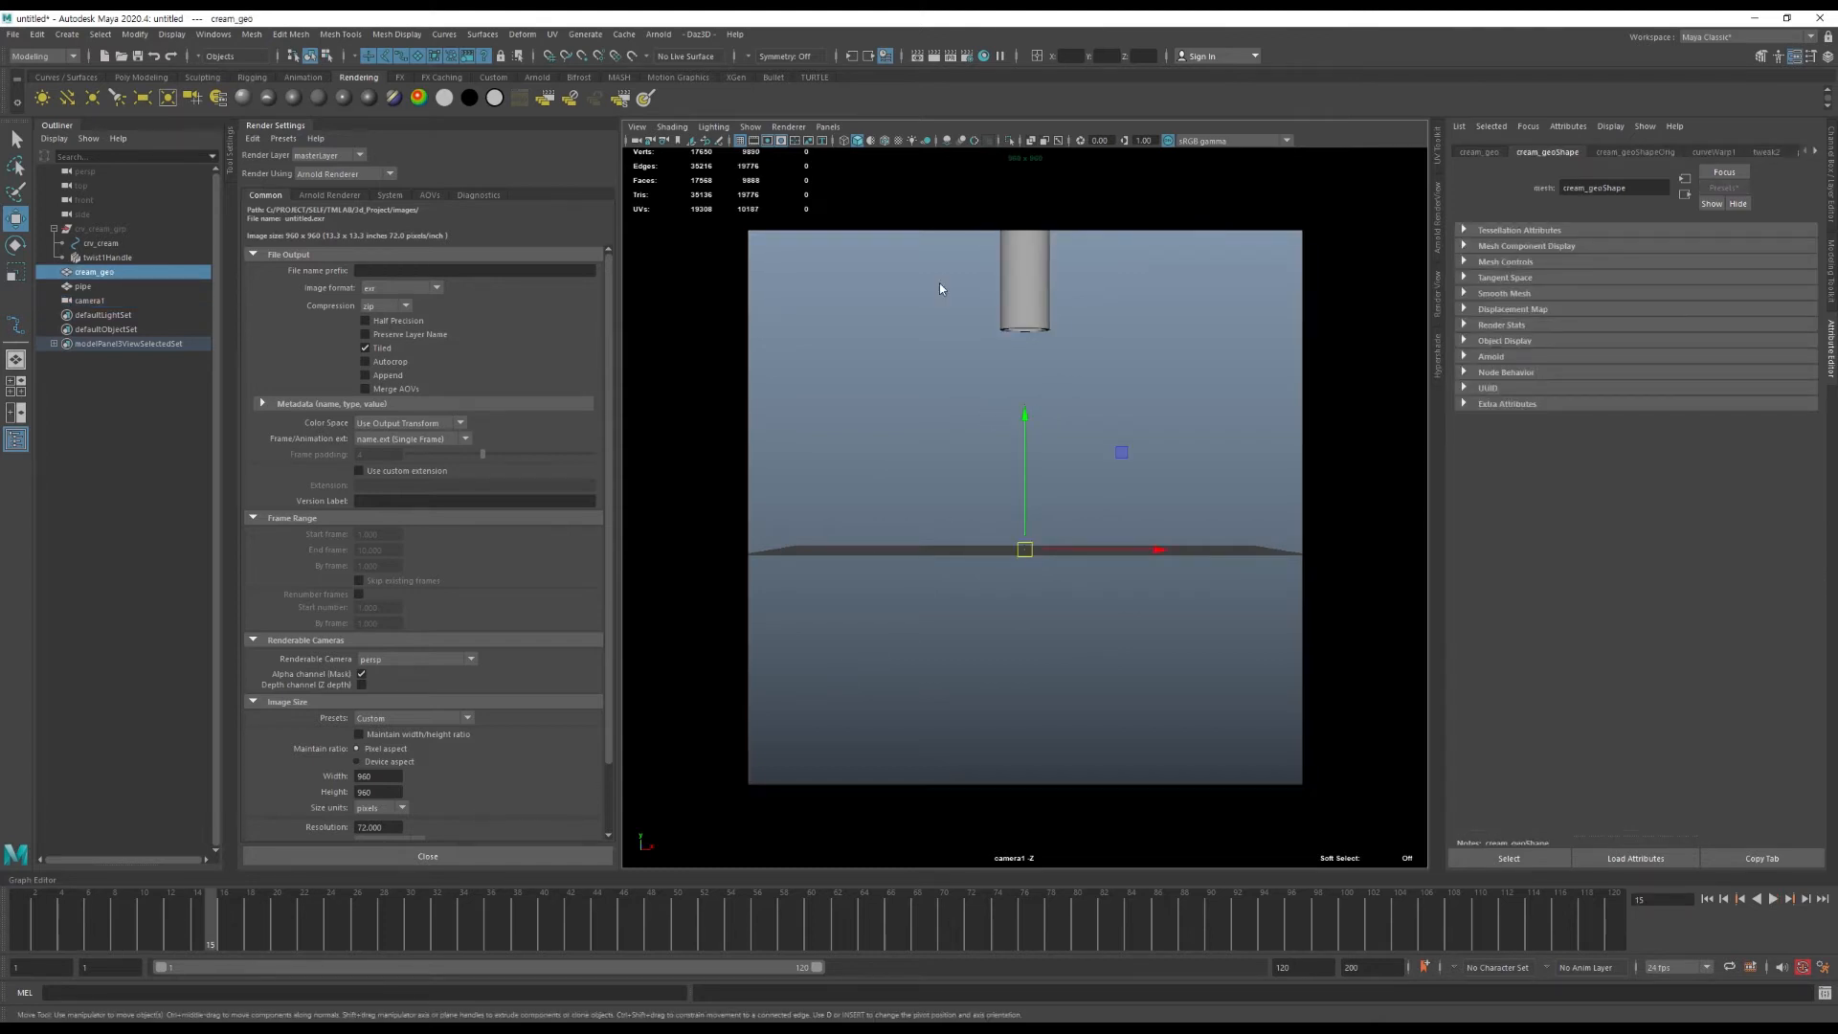
key(ctrl+a)
click(1748, 270)
right_click(1748, 270)
click(1704, 302)
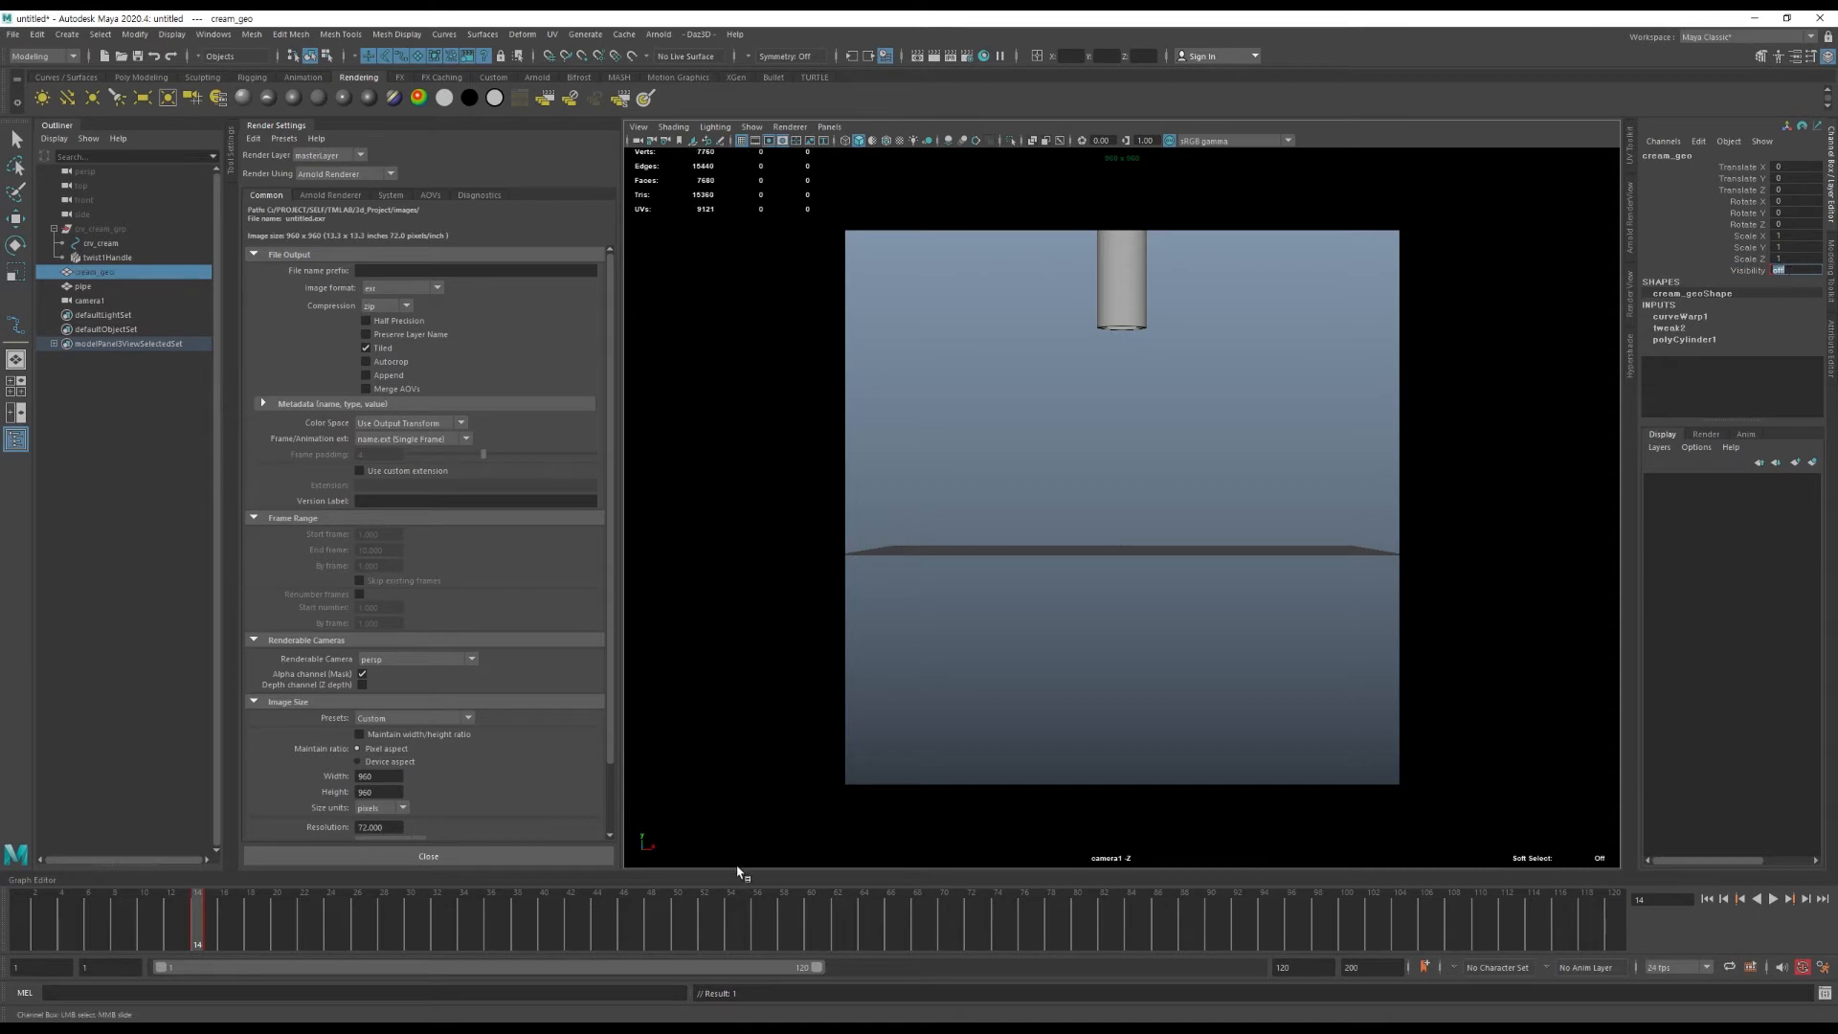
drag(190, 933, 36, 933)
With the cream fully formed, create a polygon torus at the origin and scale it uniformly around the cream's base to about 5.7.
drag(204, 933, 1453, 948)
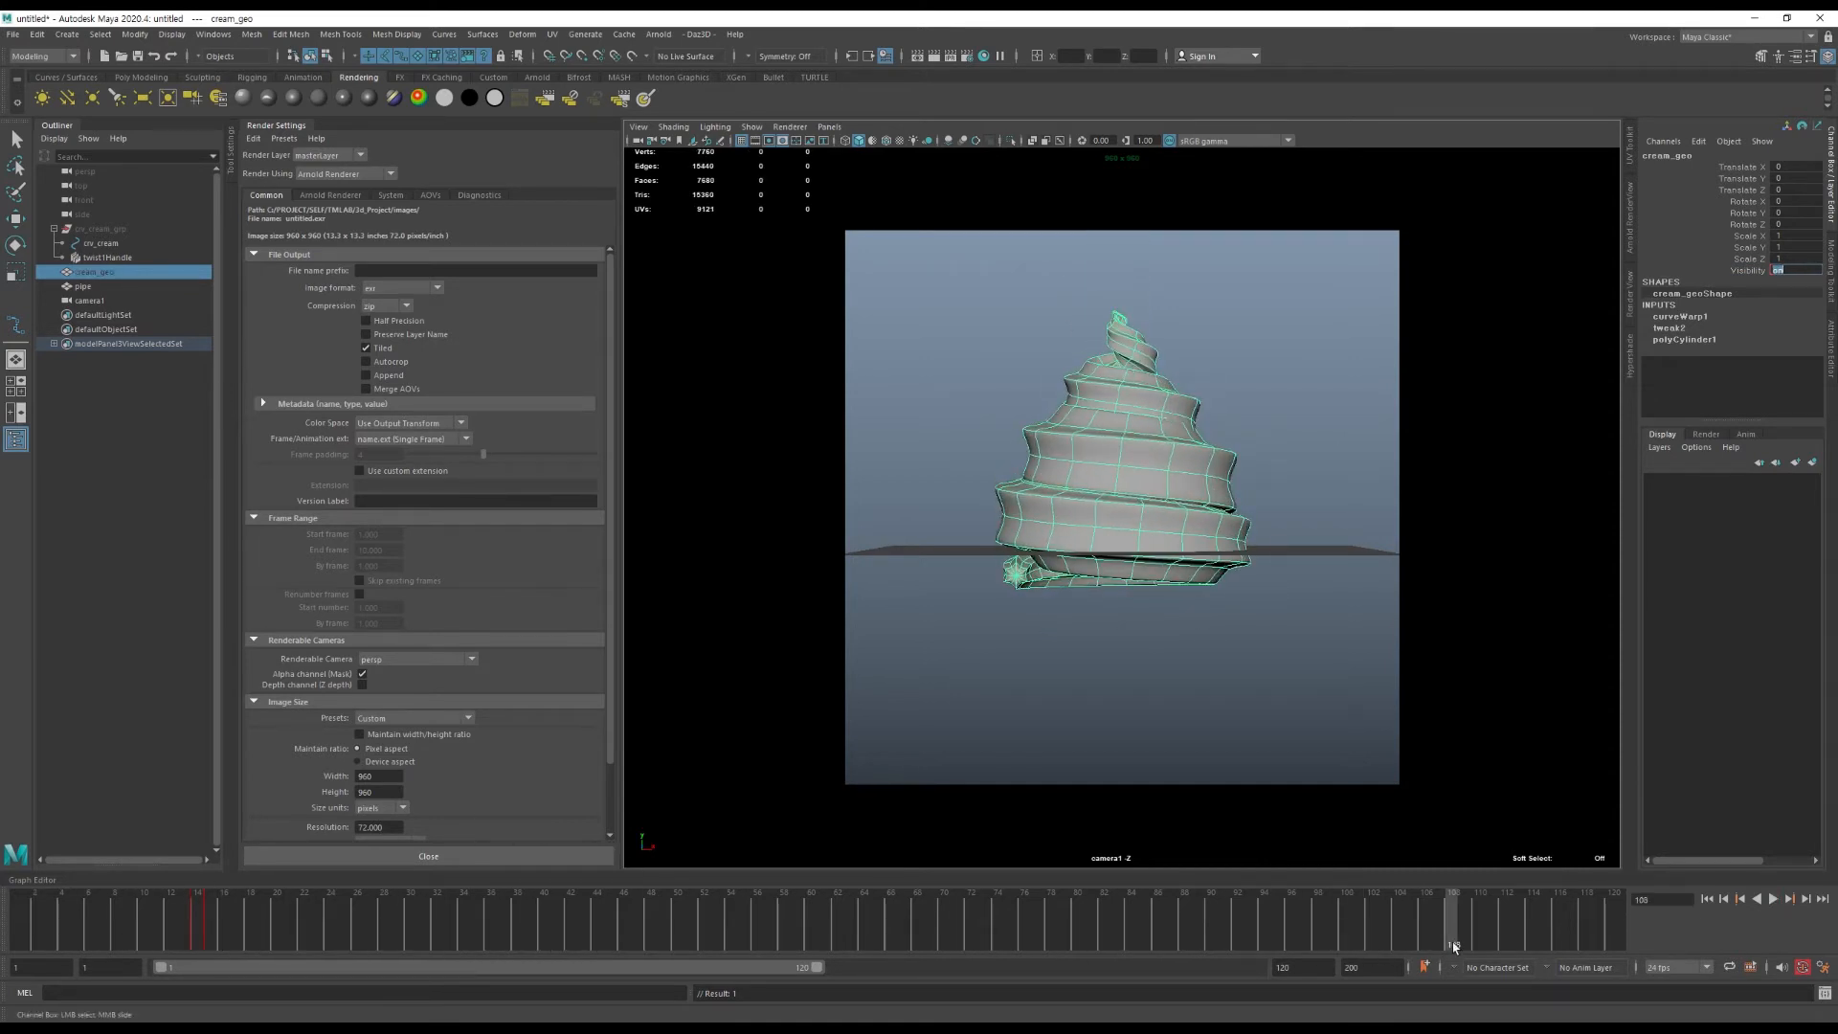
click(962, 330)
key(space)
key(space)
scroll(1100, 448, down, 5)
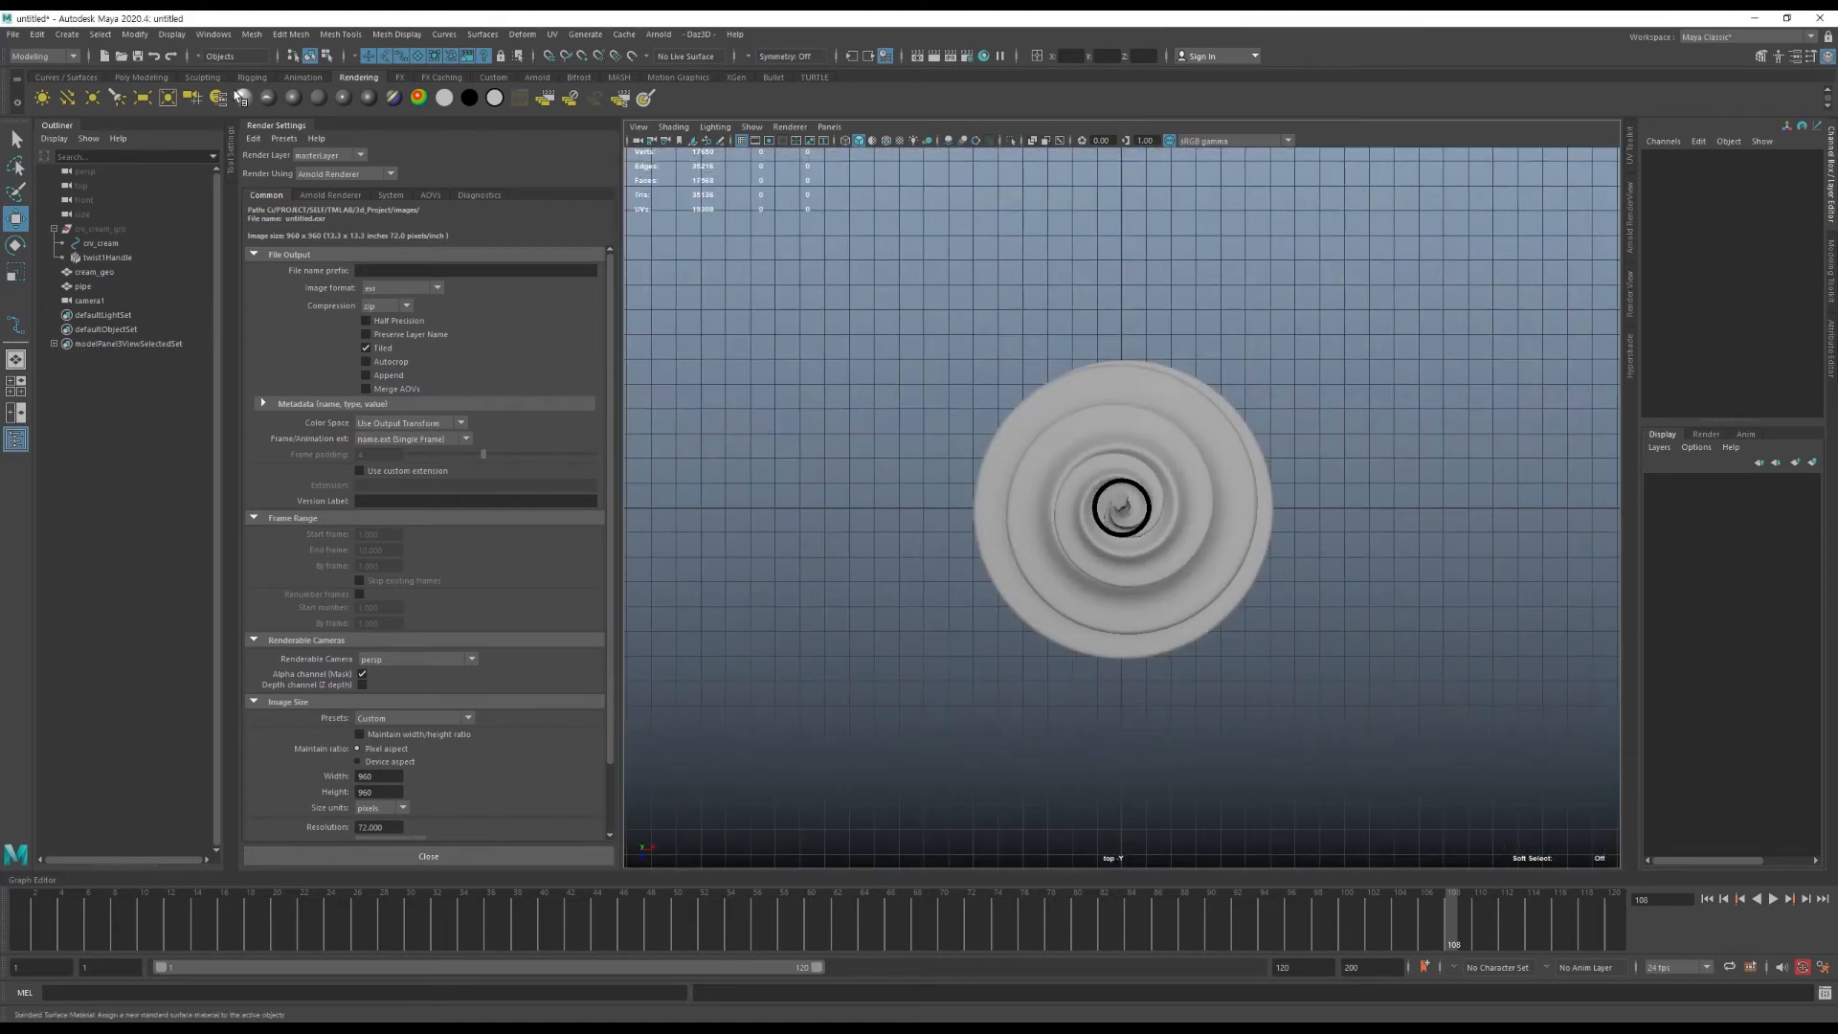
click(141, 77)
click(144, 98)
key(r)
drag(1121, 508, 1379, 460)
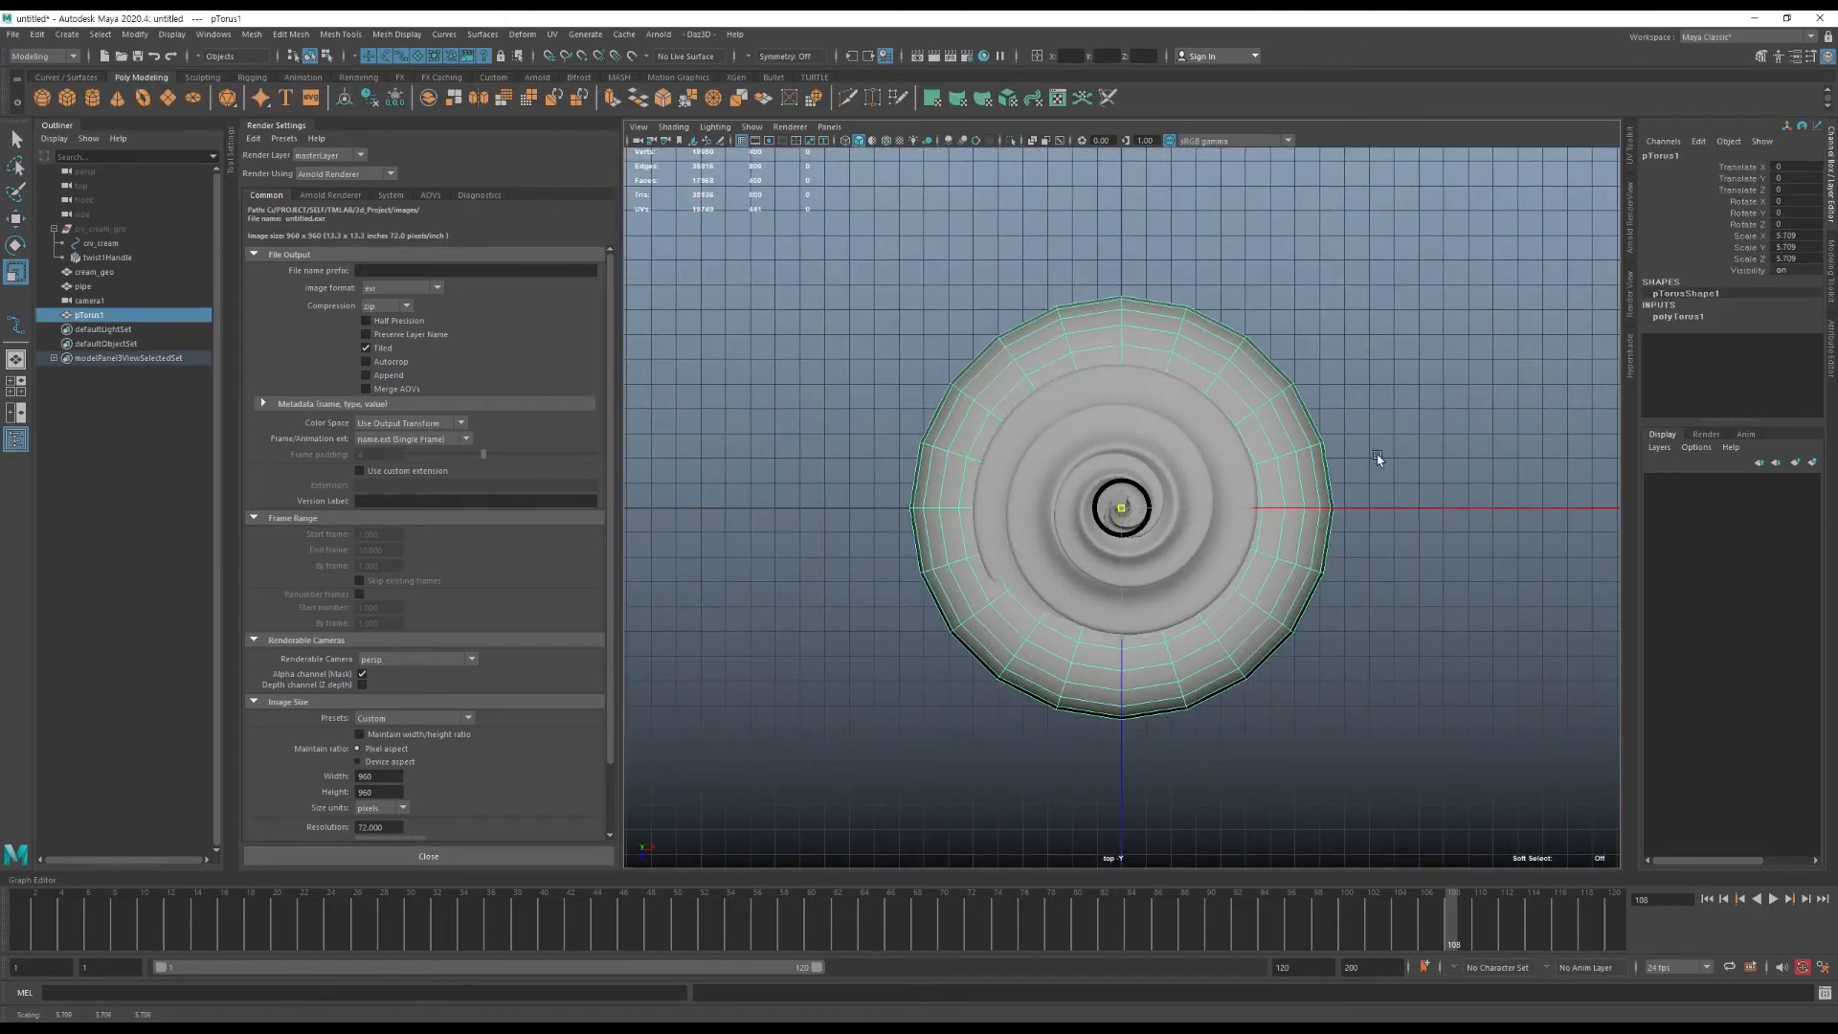
Set the torus's Section Radius to 0.1 and its Radius to 1.21 so it forms a thin rim.
key(space)
key(space)
click(1679, 317)
click(1734, 339)
middle_drag(1417, 402, 1373, 415)
click(1752, 327)
mouse_move(1187, 411)
middle_down()
mouse_move(1208, 412)
mouse_move(1195, 426)
middle_up()
Move the torus down to the cream's base at about -0.649 in Translate Y and frame it.
key(w)
key(space)
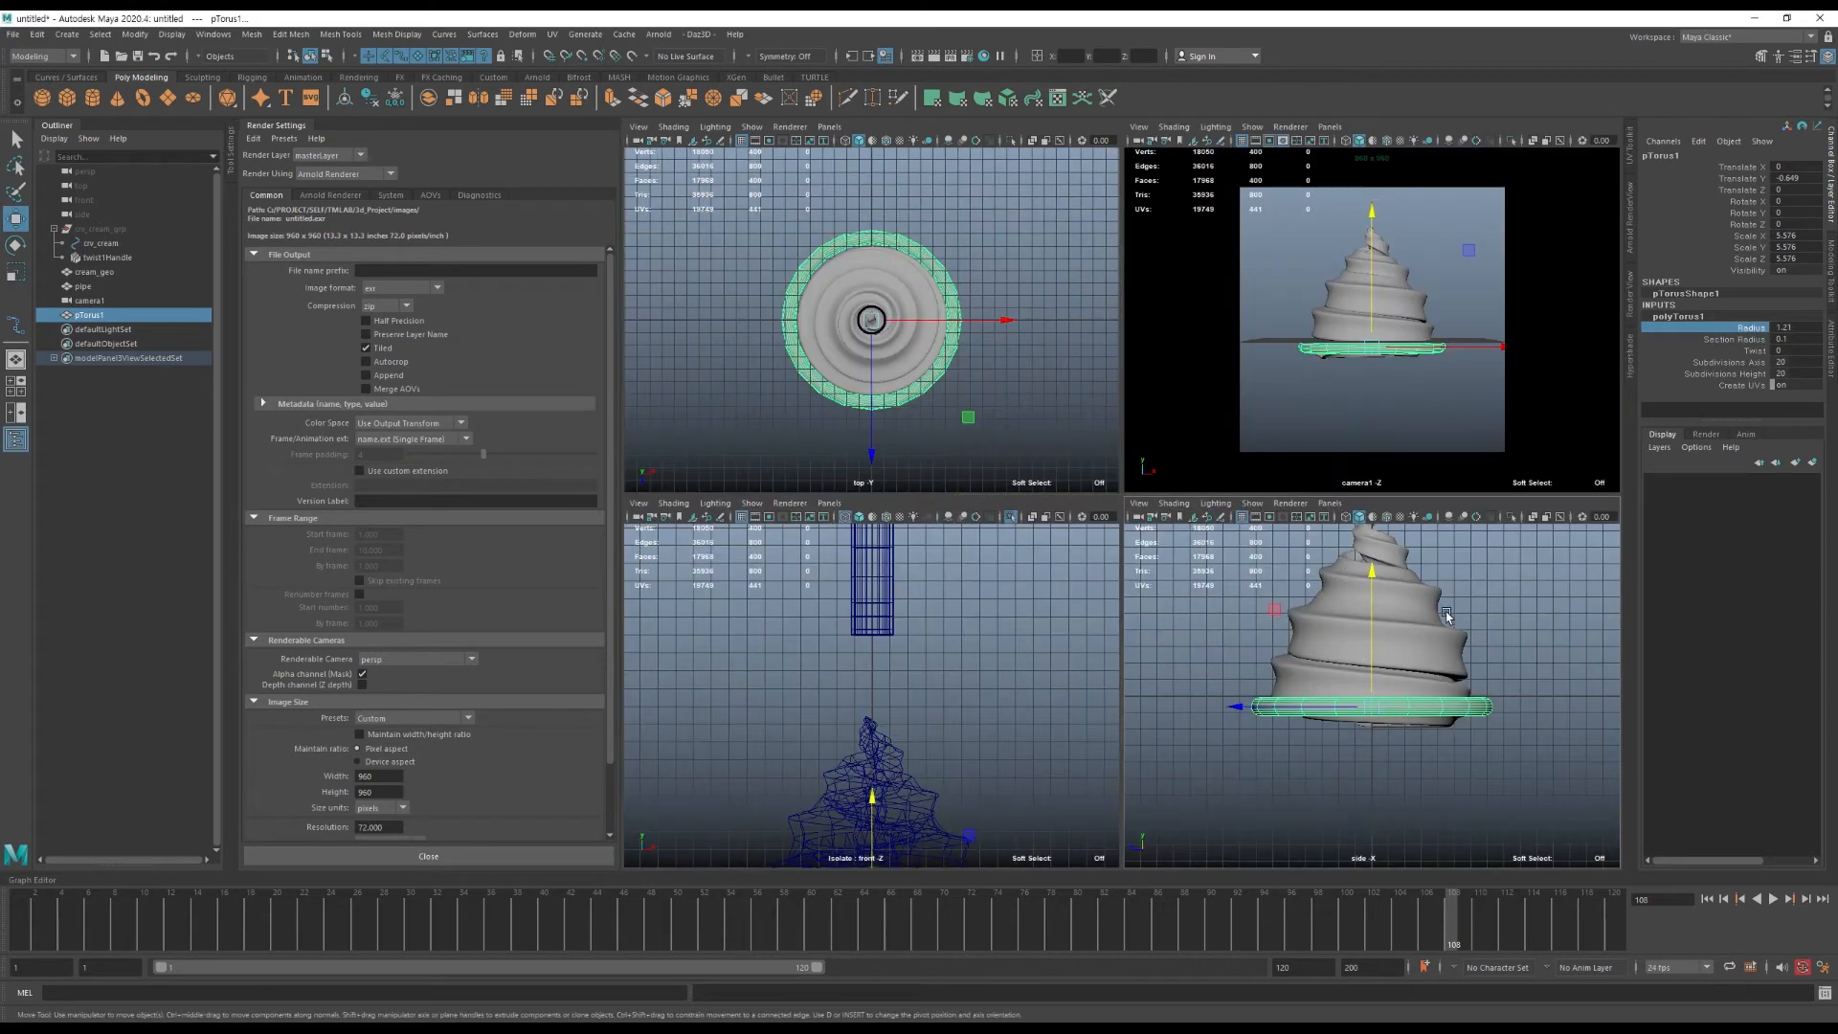
key(space)
drag(1445, 613, 1443, 567)
key(space)
key(f)
Set the torus's Subdivisions Axis to 24 and Subdivisions Height to 8.
alt+drag(1244, 661, 1142, 308)
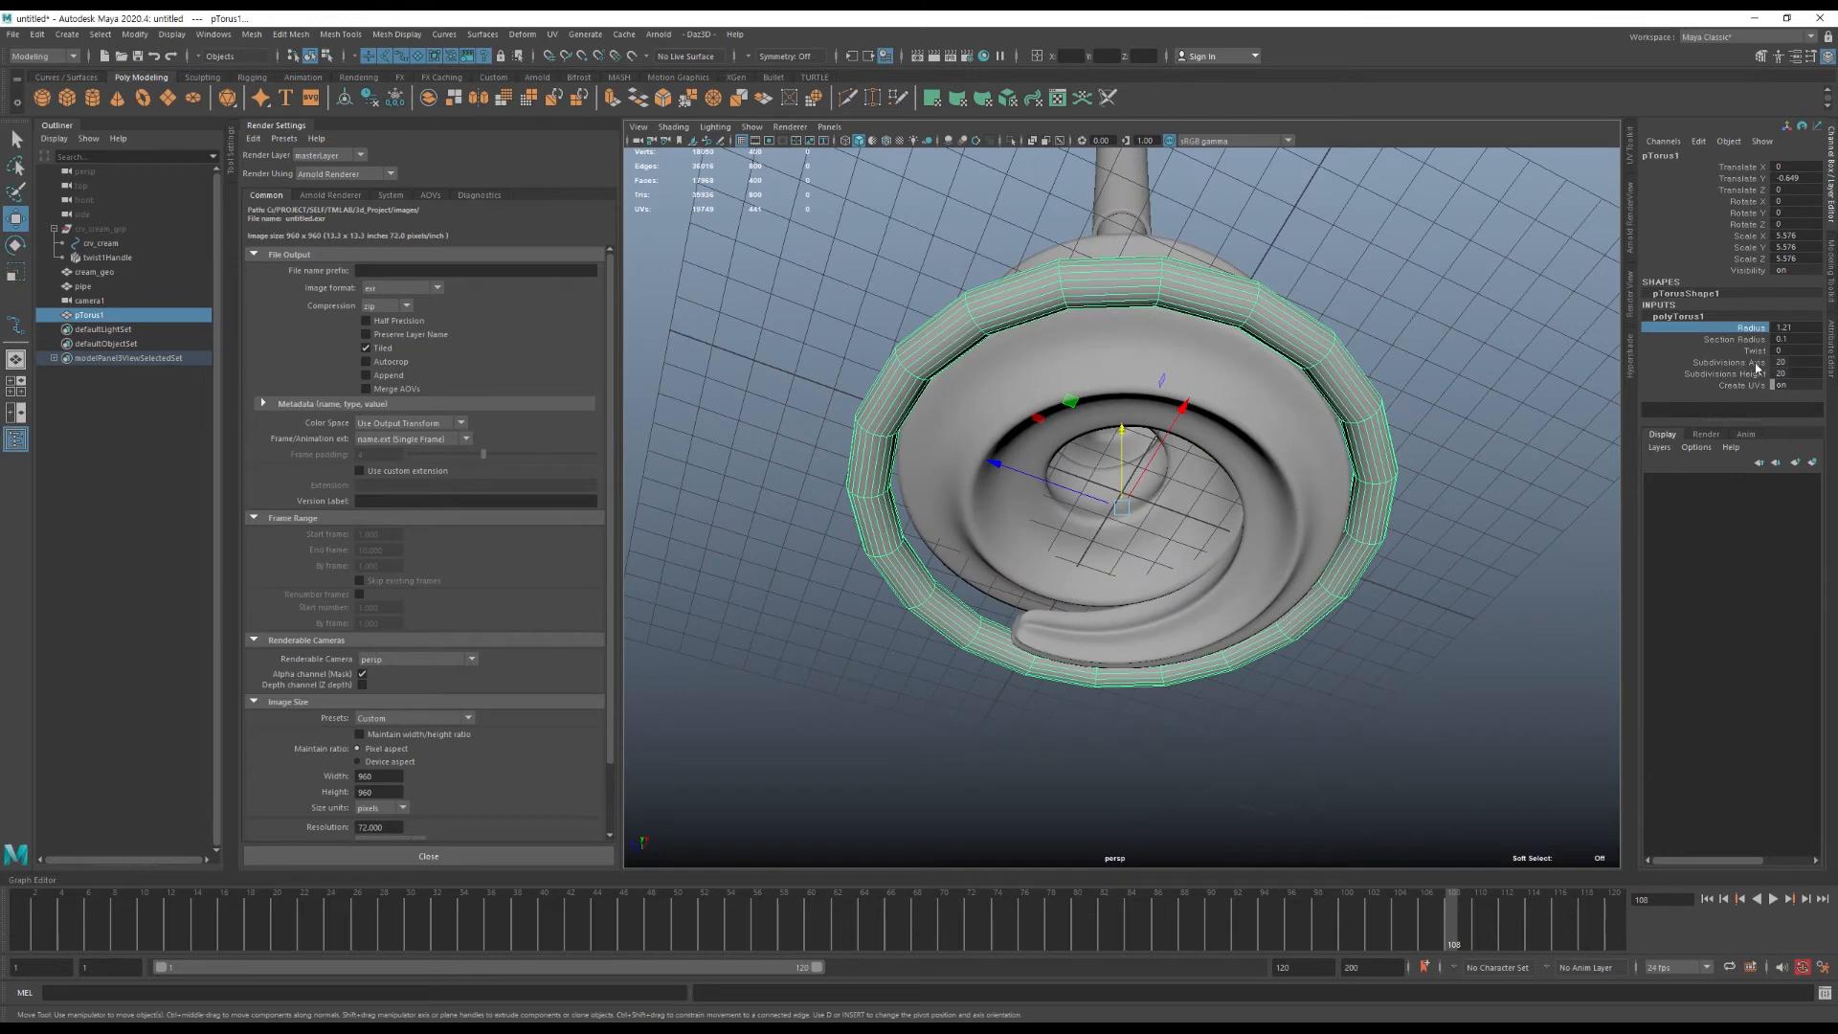
text(12)
key(Return)
text(16)
key(Return)
click(1794, 372)
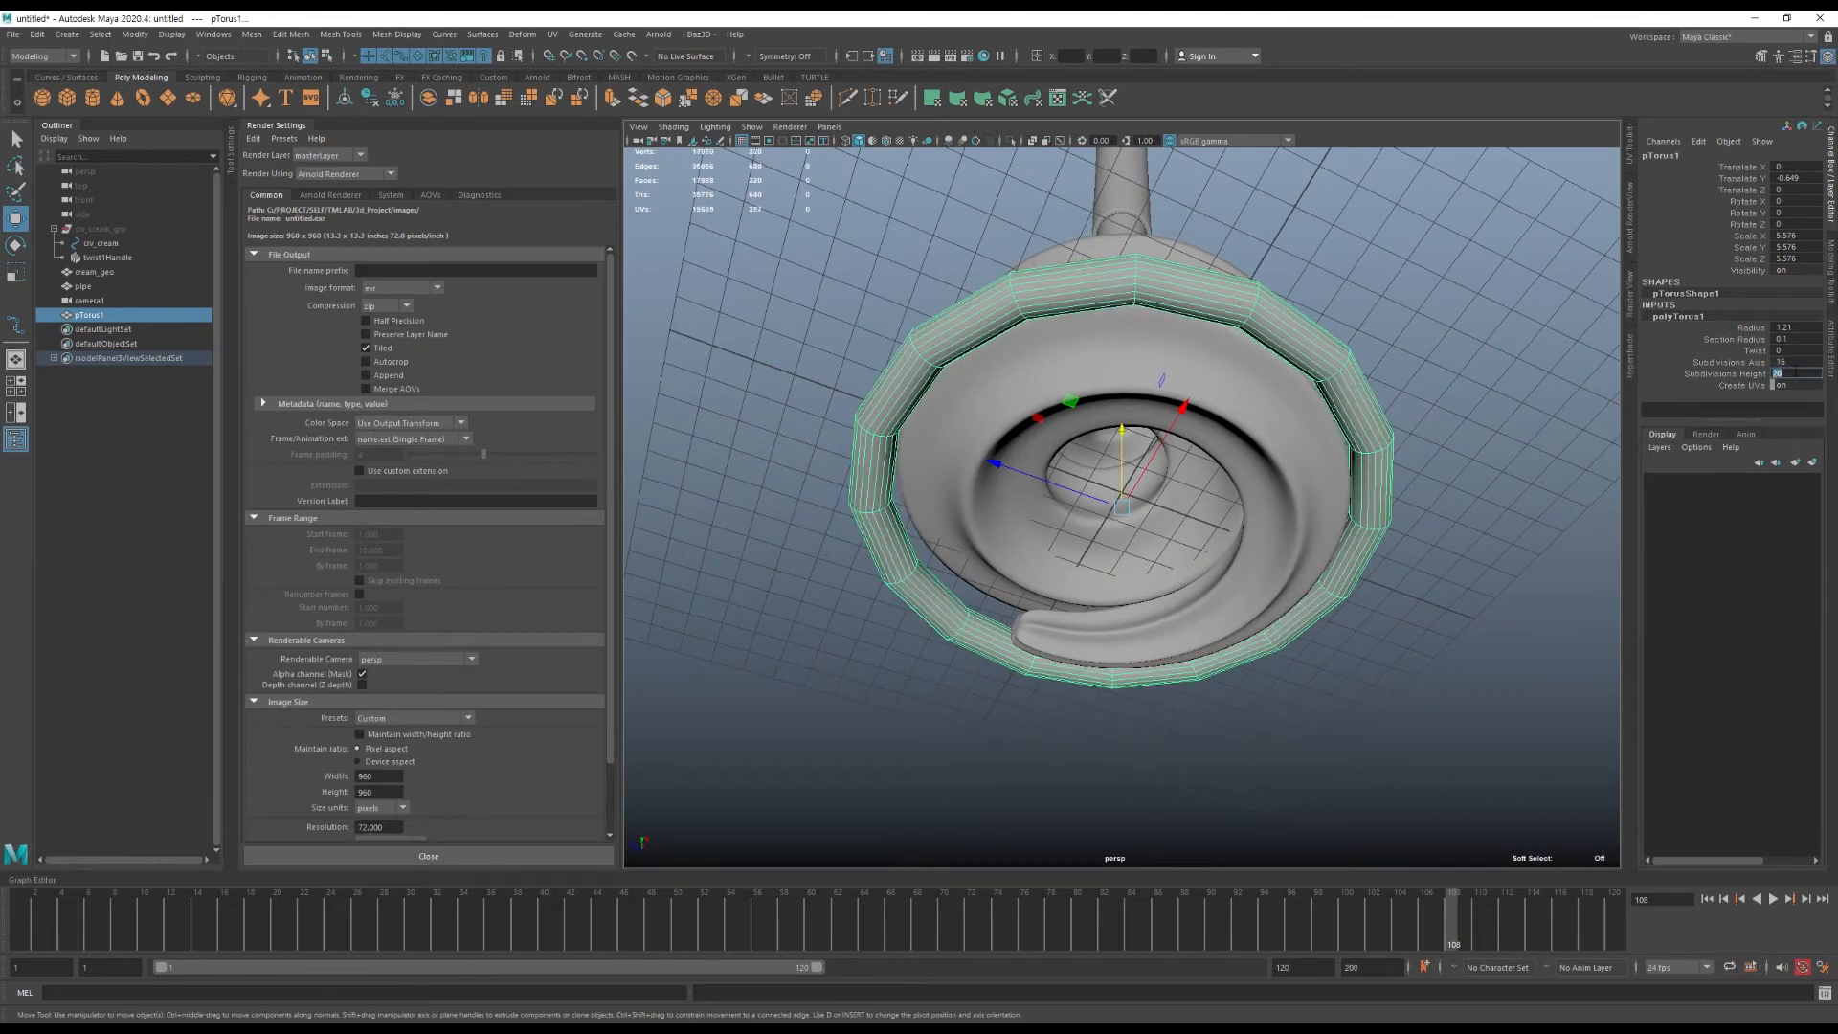
text(8)
key(Return)
alt+drag(1149, 498, 1129, 450)
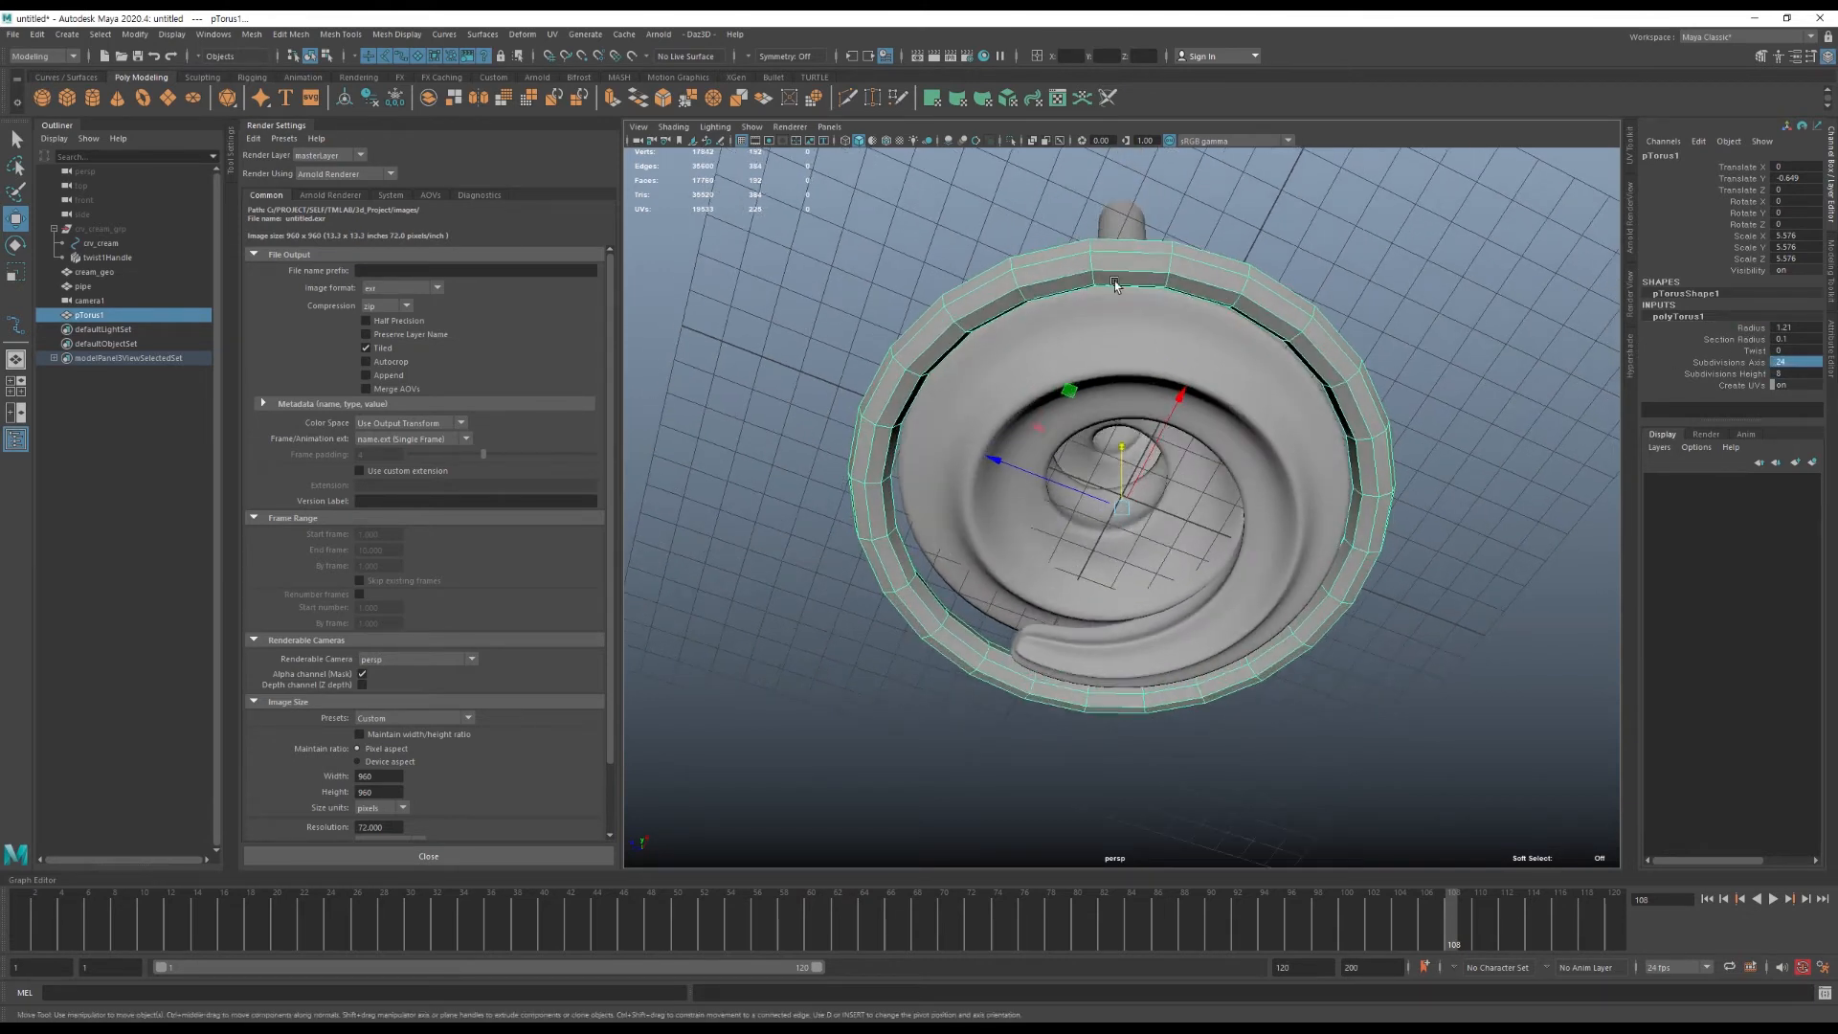
Delete the face loop on the underside of the torus and select the open border's edge loop.
key(F11)
double_click(1073, 287)
shift+right_drag(1074, 286, 1099, 325)
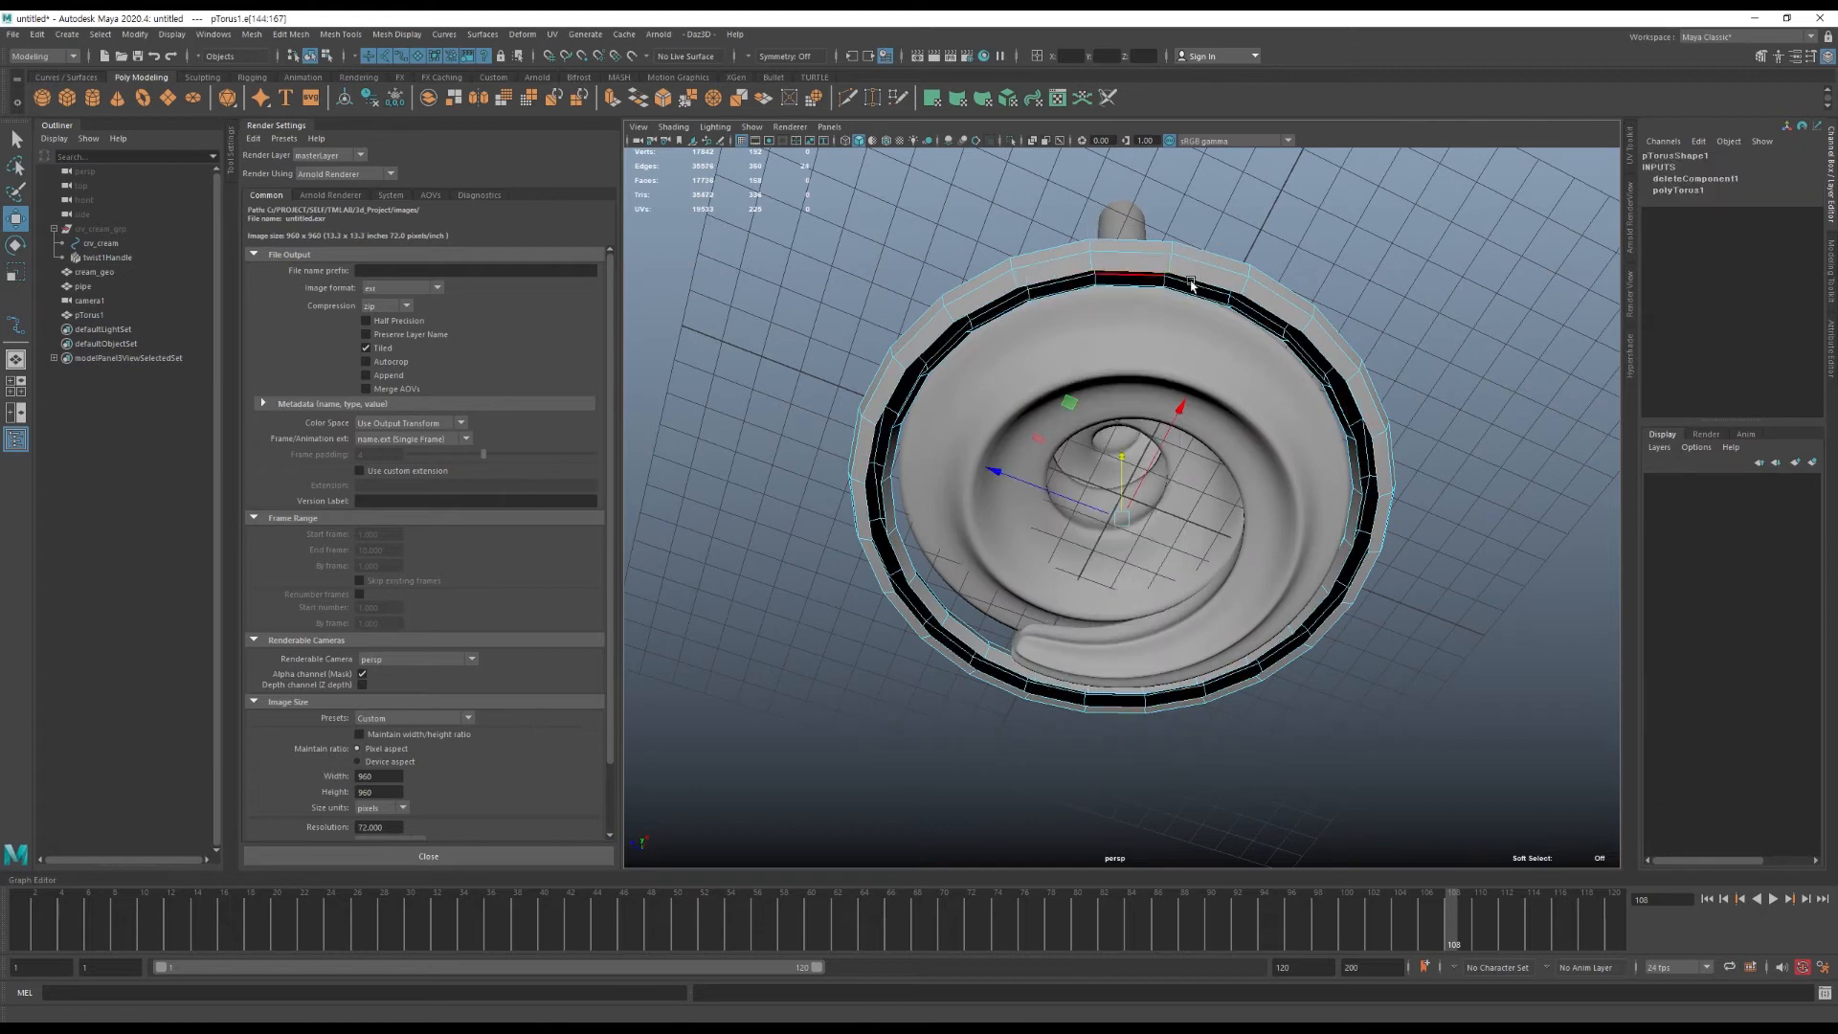
Extrude the rim's border edges downward and scale them inward to form a tapered cup wall, and return to object mode.
alt+drag(1118, 314, 1100, 590)
key(r)
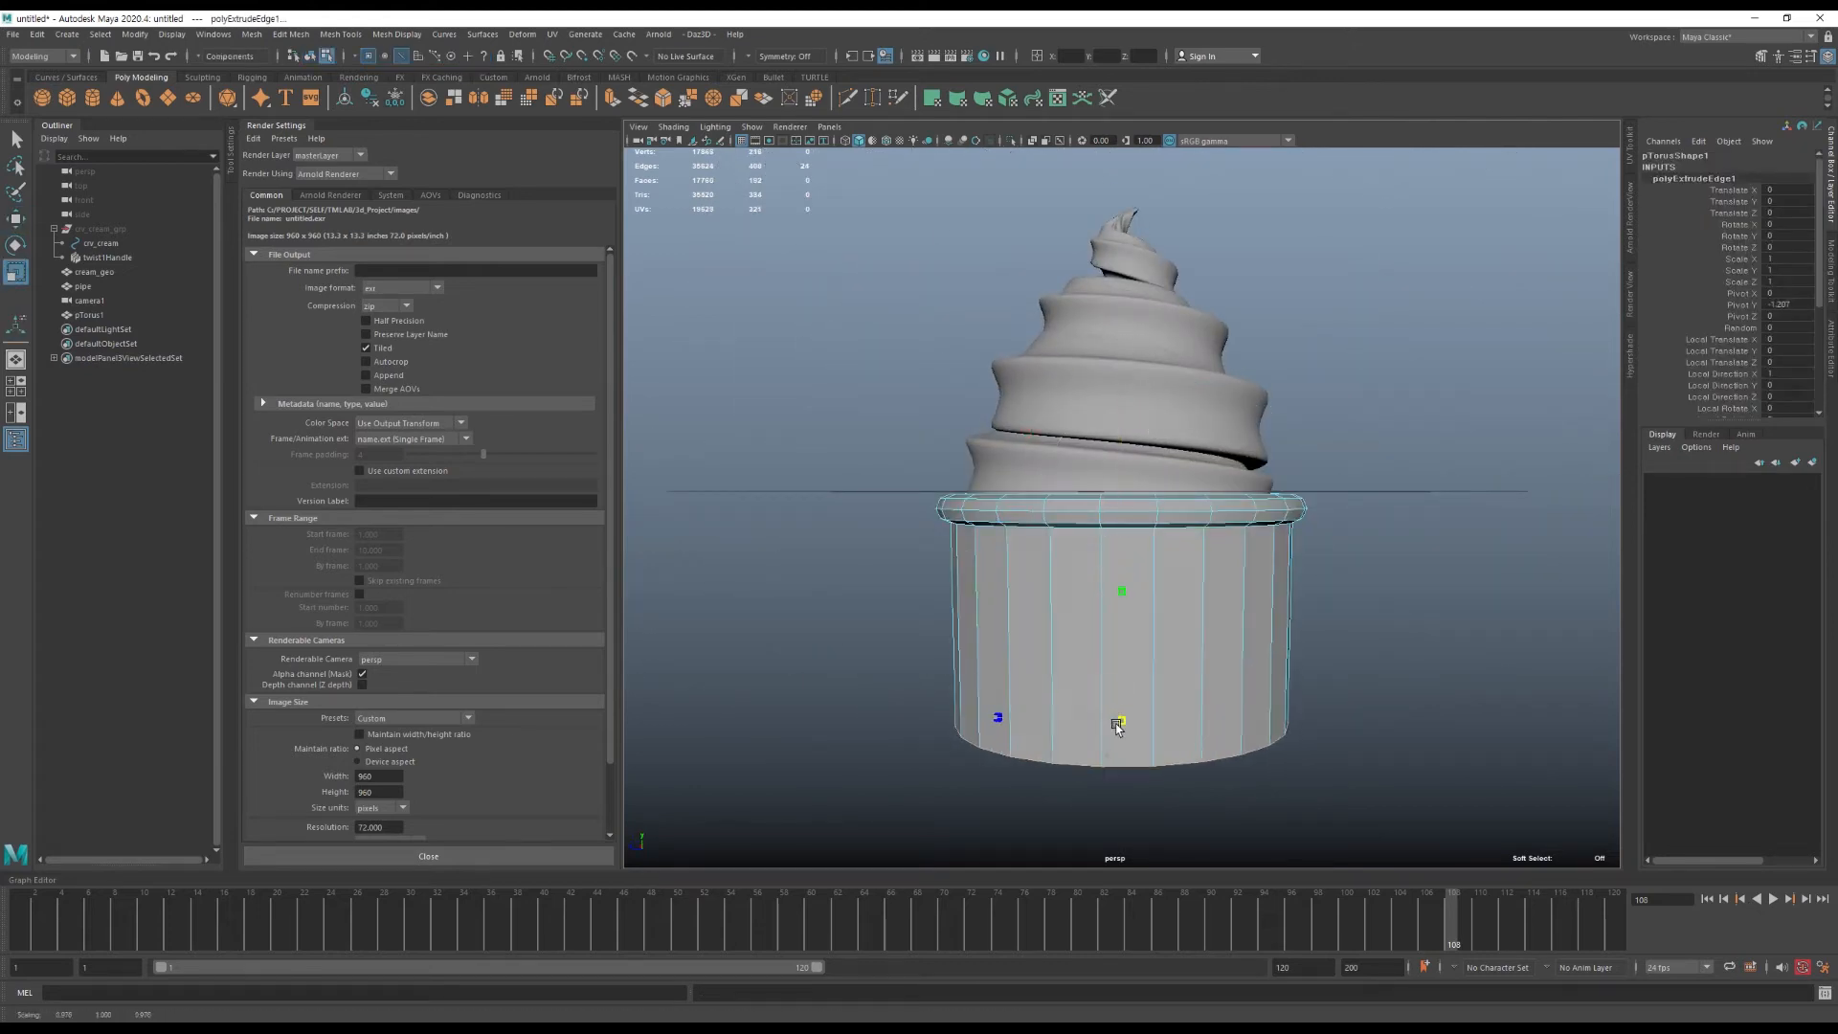
drag(1119, 724, 1079, 718)
alt+drag(1403, 550, 1270, 550)
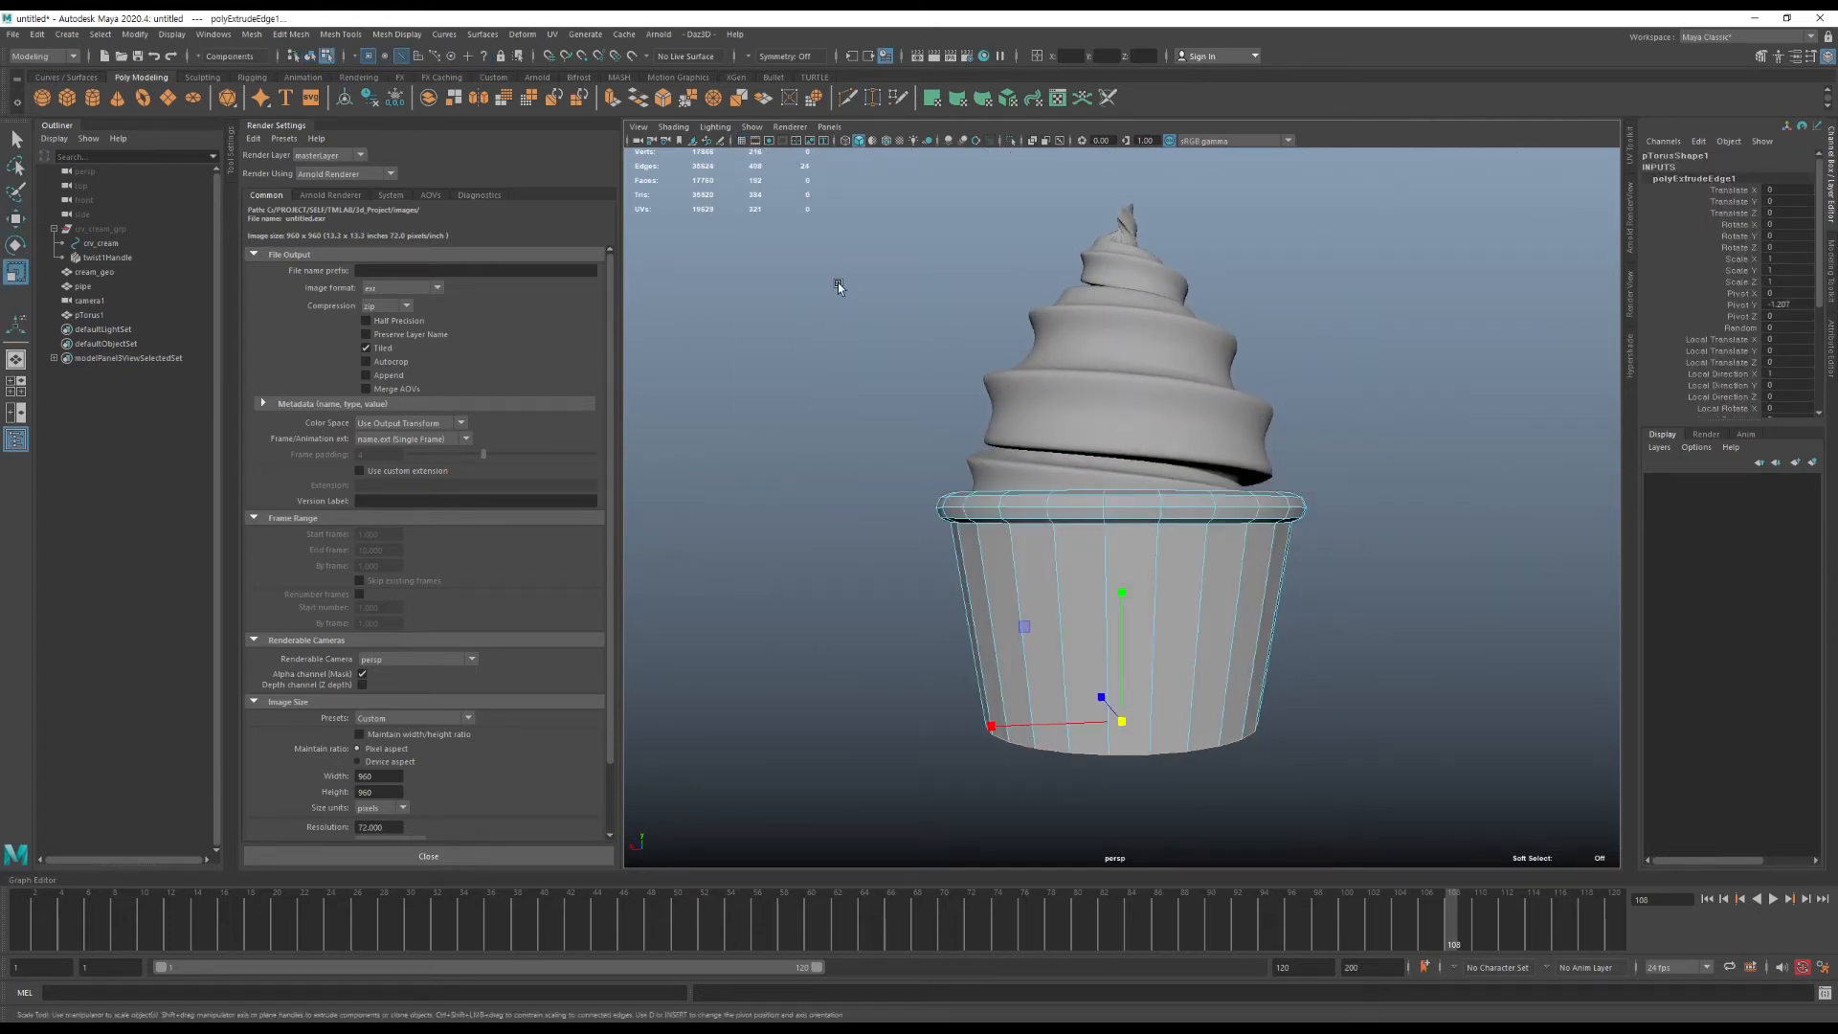
key(F8)
click(898, 336)
Review the cream filling the cup through camera1 and return to frame 1.
drag(1471, 922, 1158, 934)
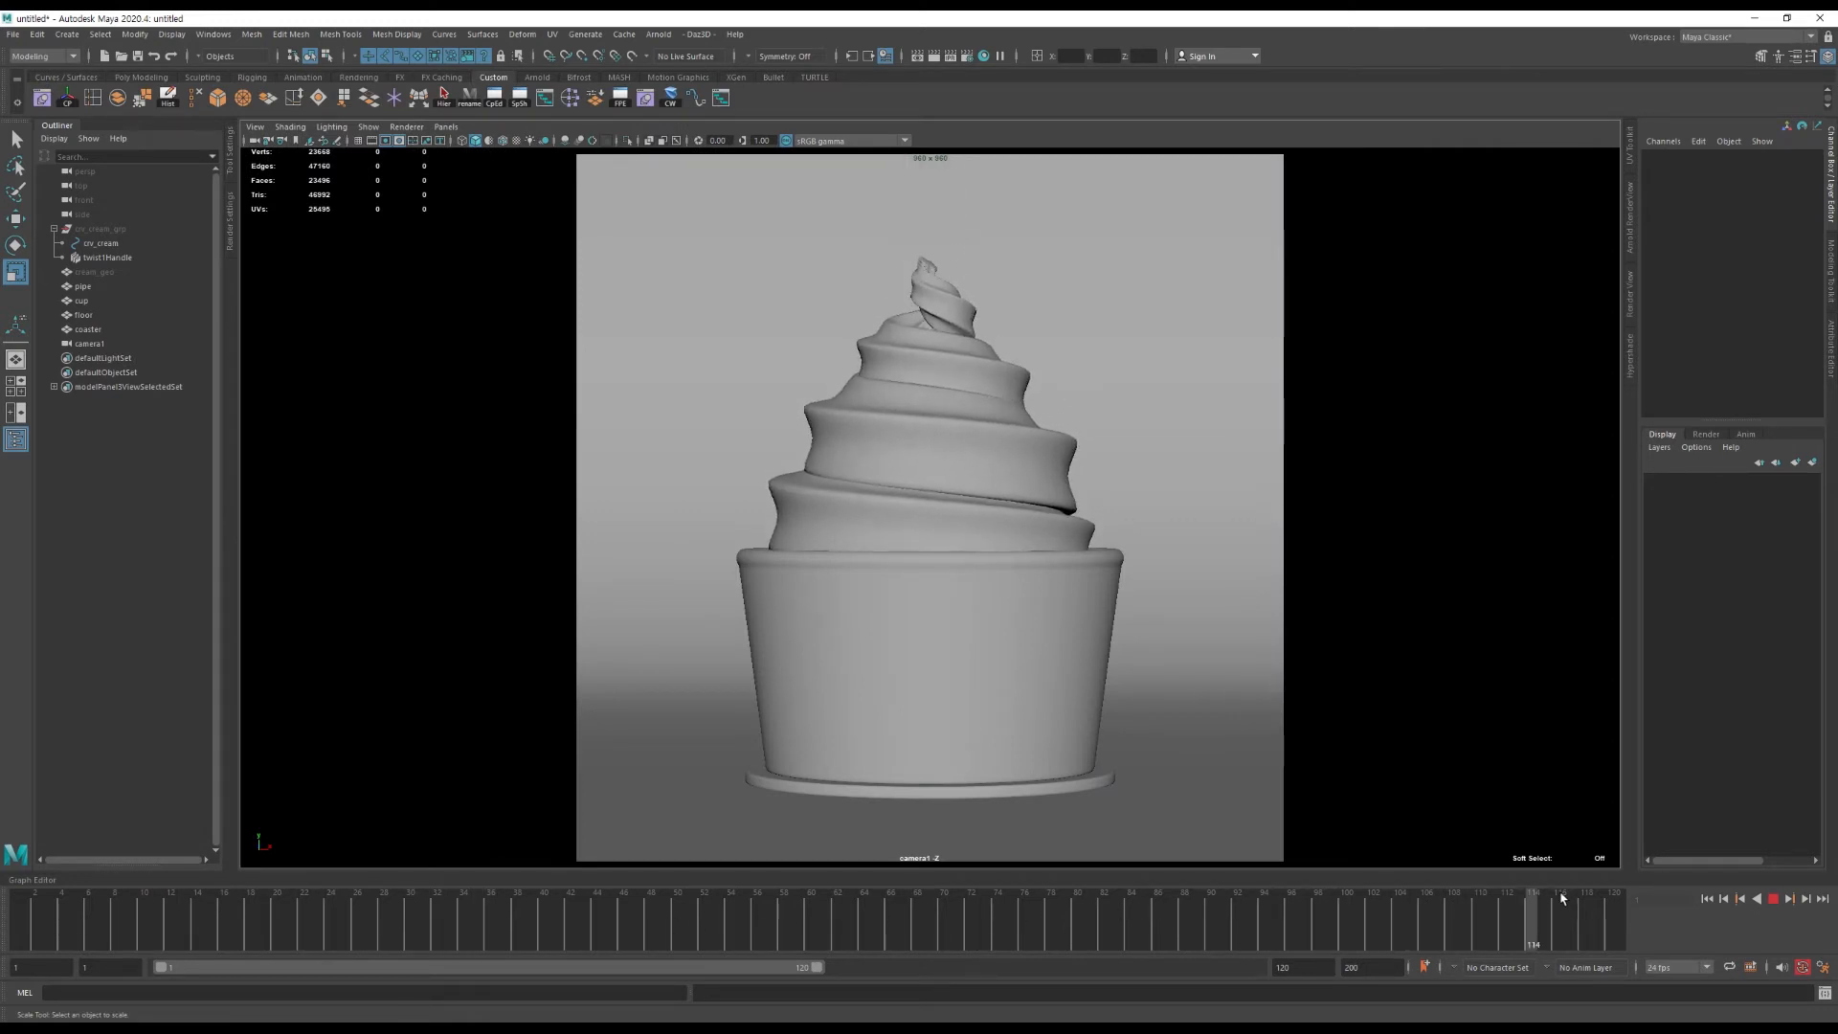
drag(1437, 906, 16, 914)
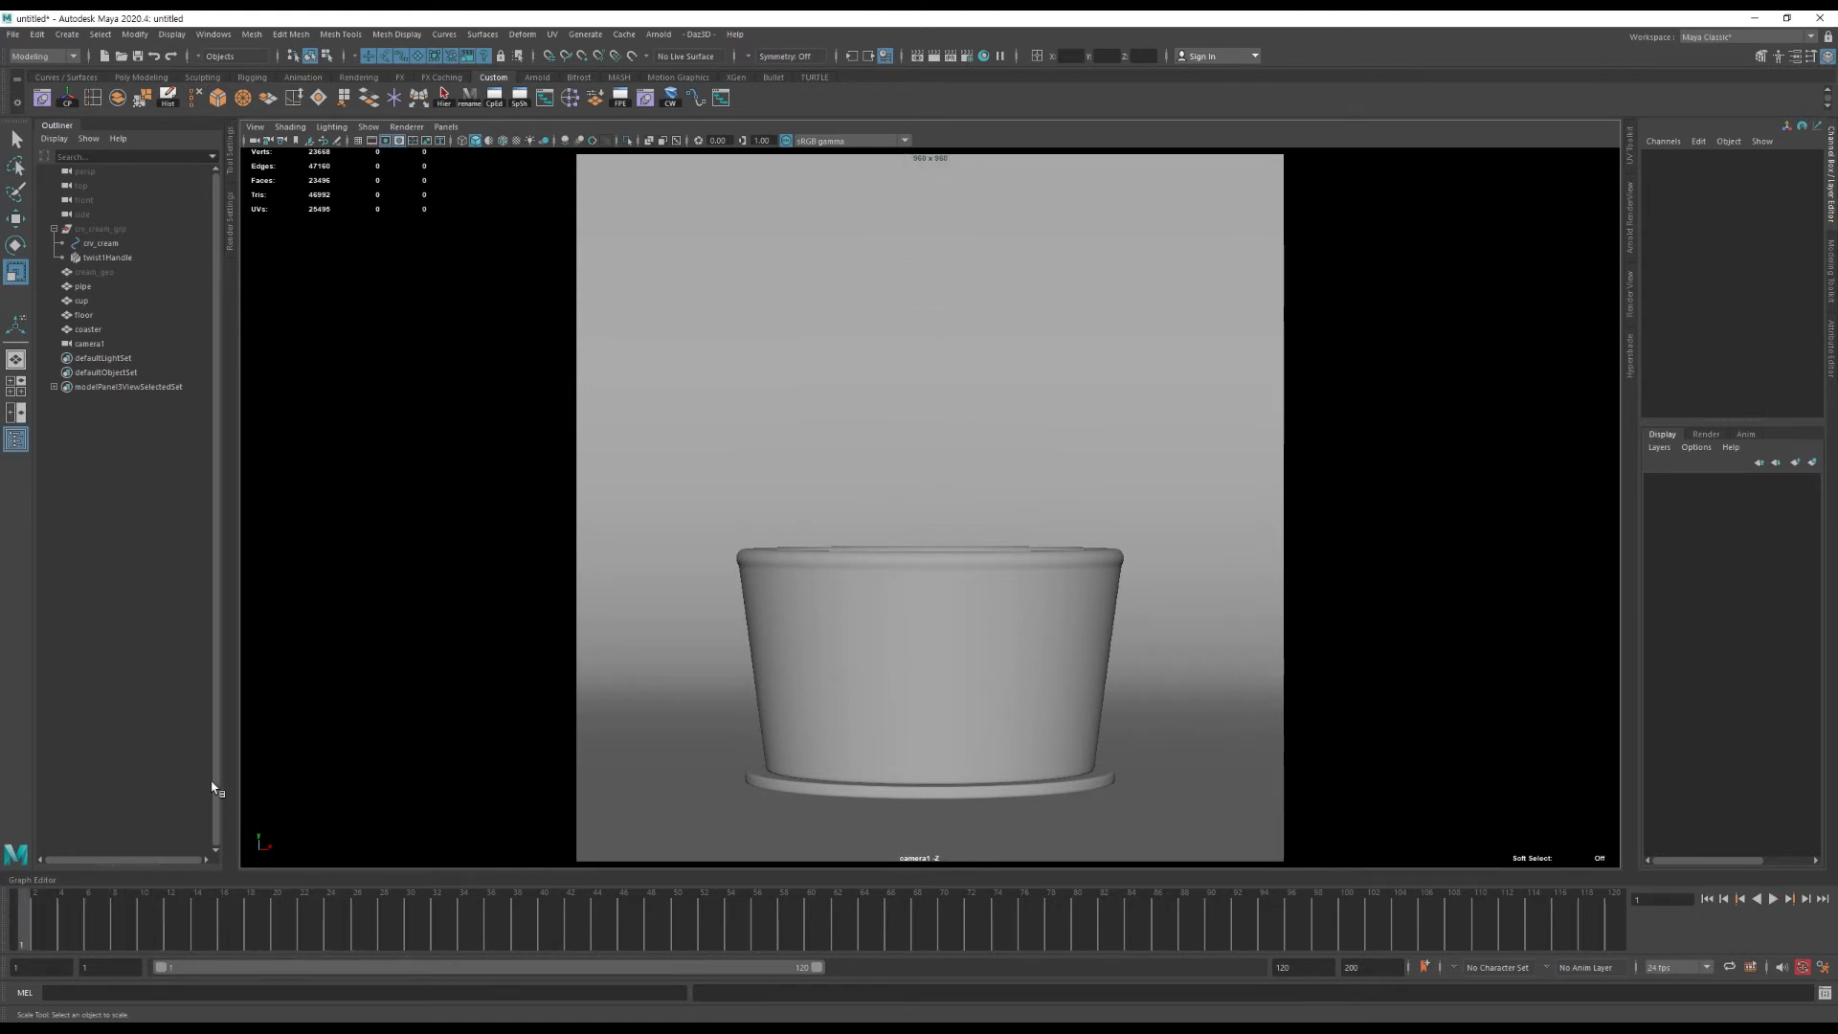
click(550, 431)
Create an Arnold physical sky light and open its attributes.
key(space)
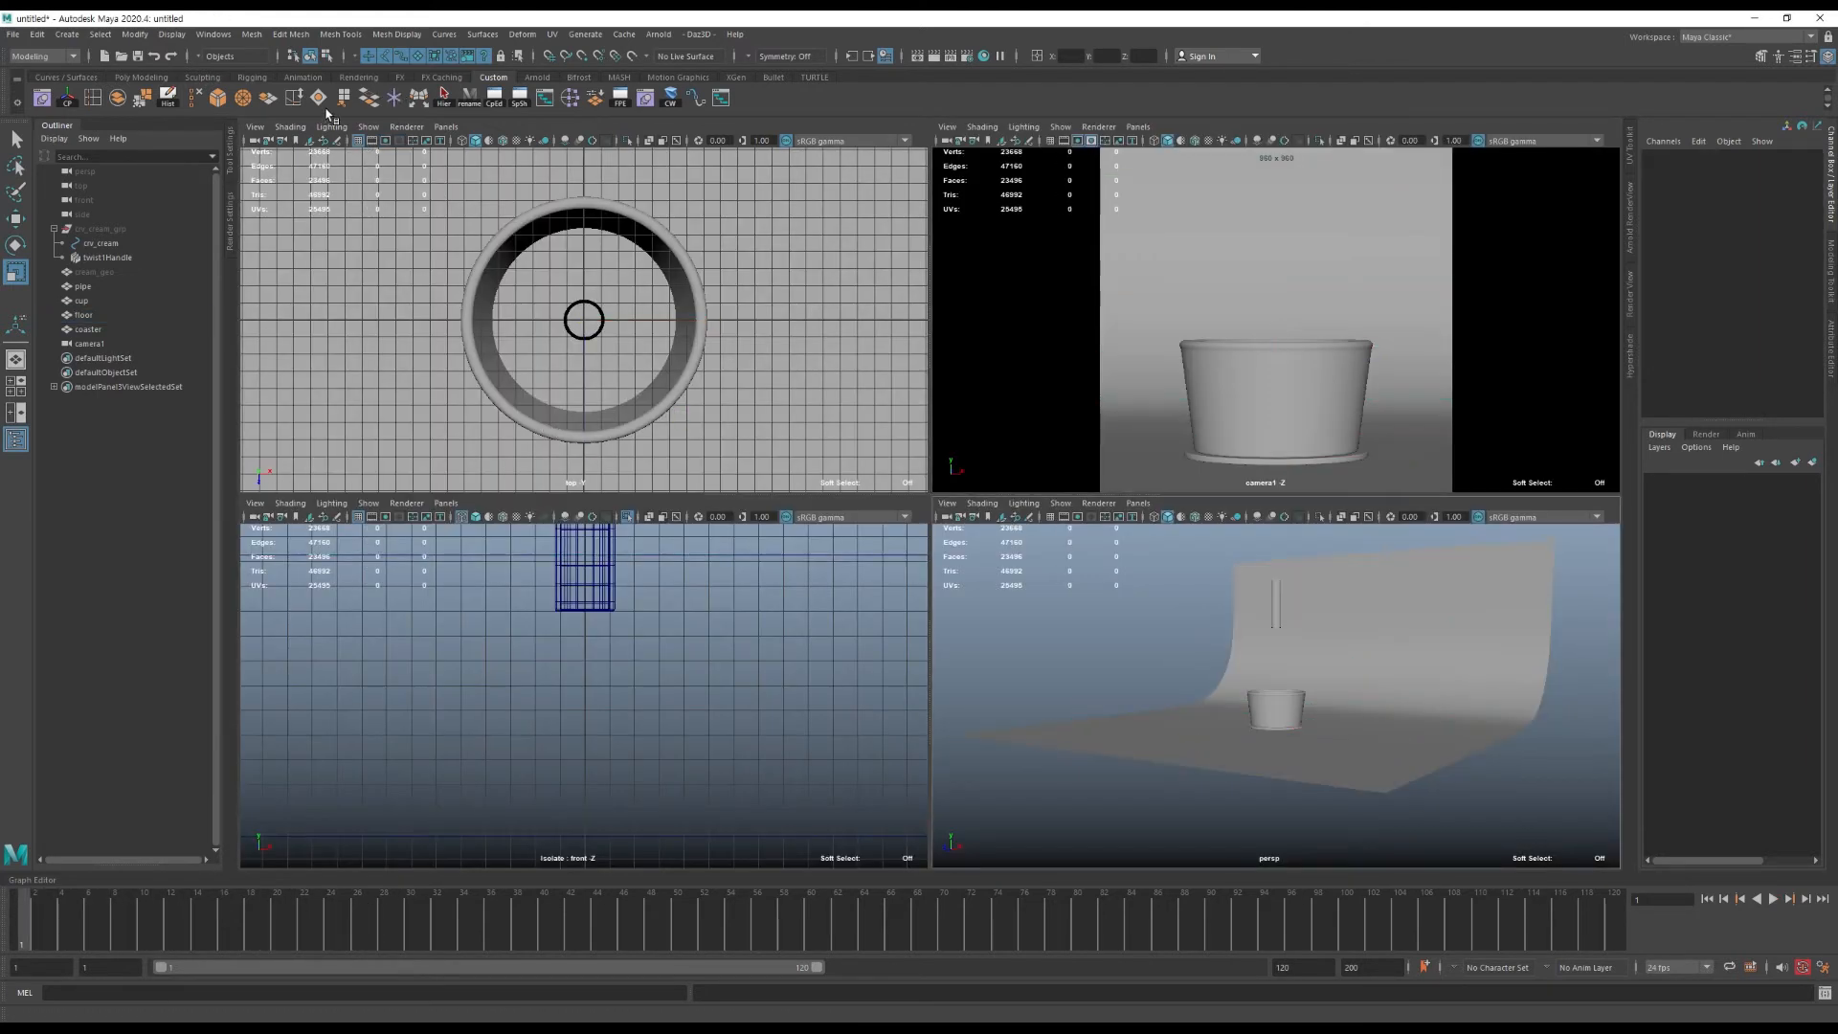
click(546, 80)
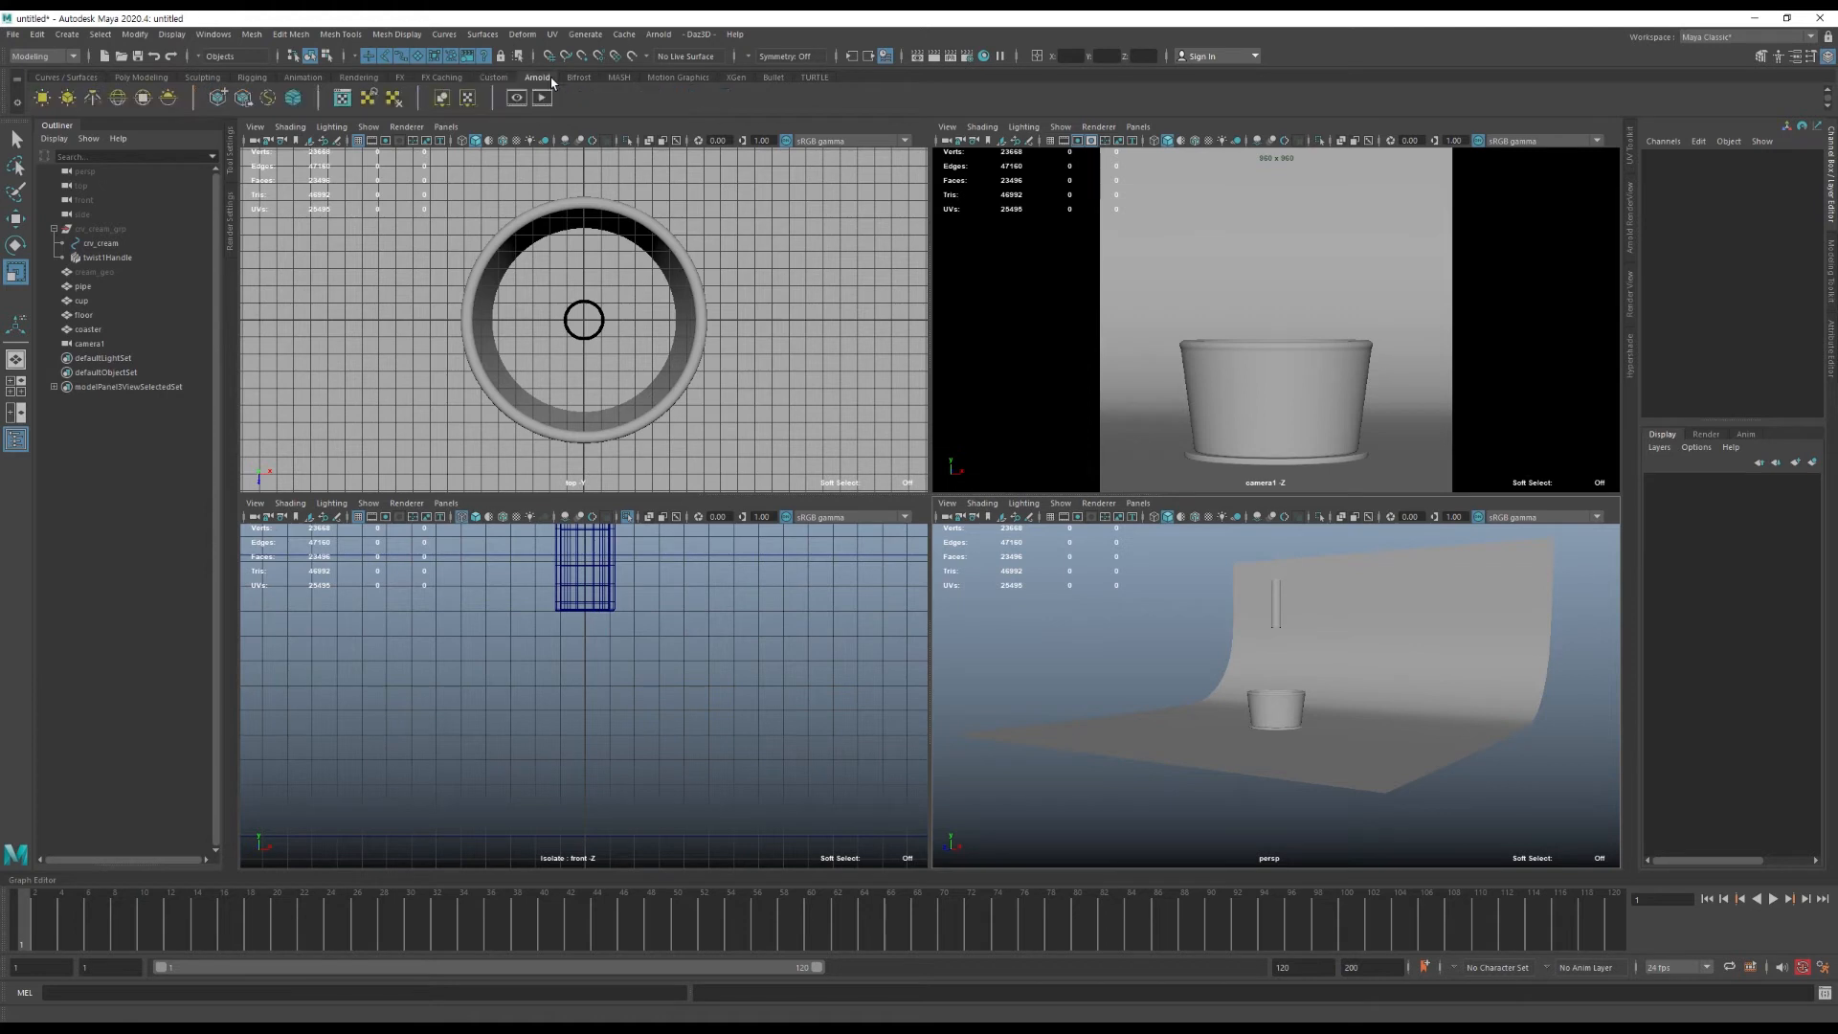
click(173, 99)
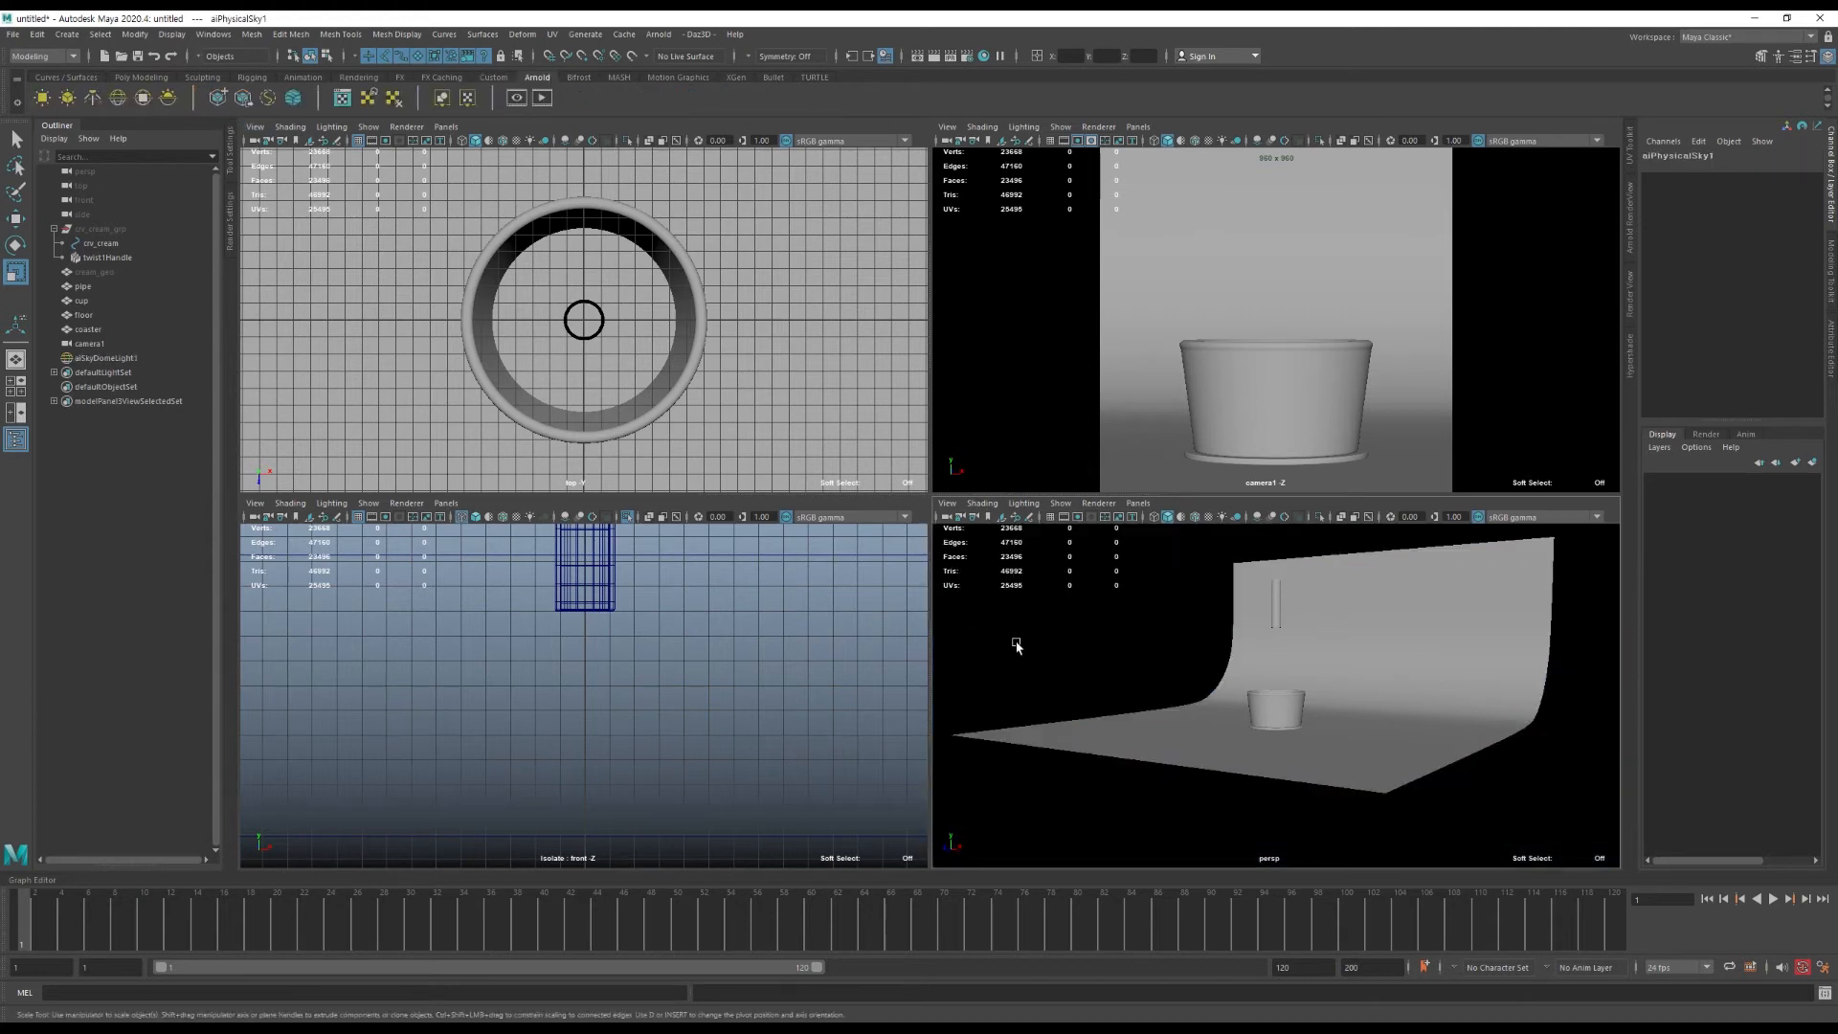
click(105, 358)
key(ctrl+a)
Set the physical sky's Turbidity to 10, Elevation to 70 and Azimuth to 180.
drag(1602, 333, 1532, 332)
text(10)
key(Return)
text(70)
key(Return)
key(Tab)
text(180)
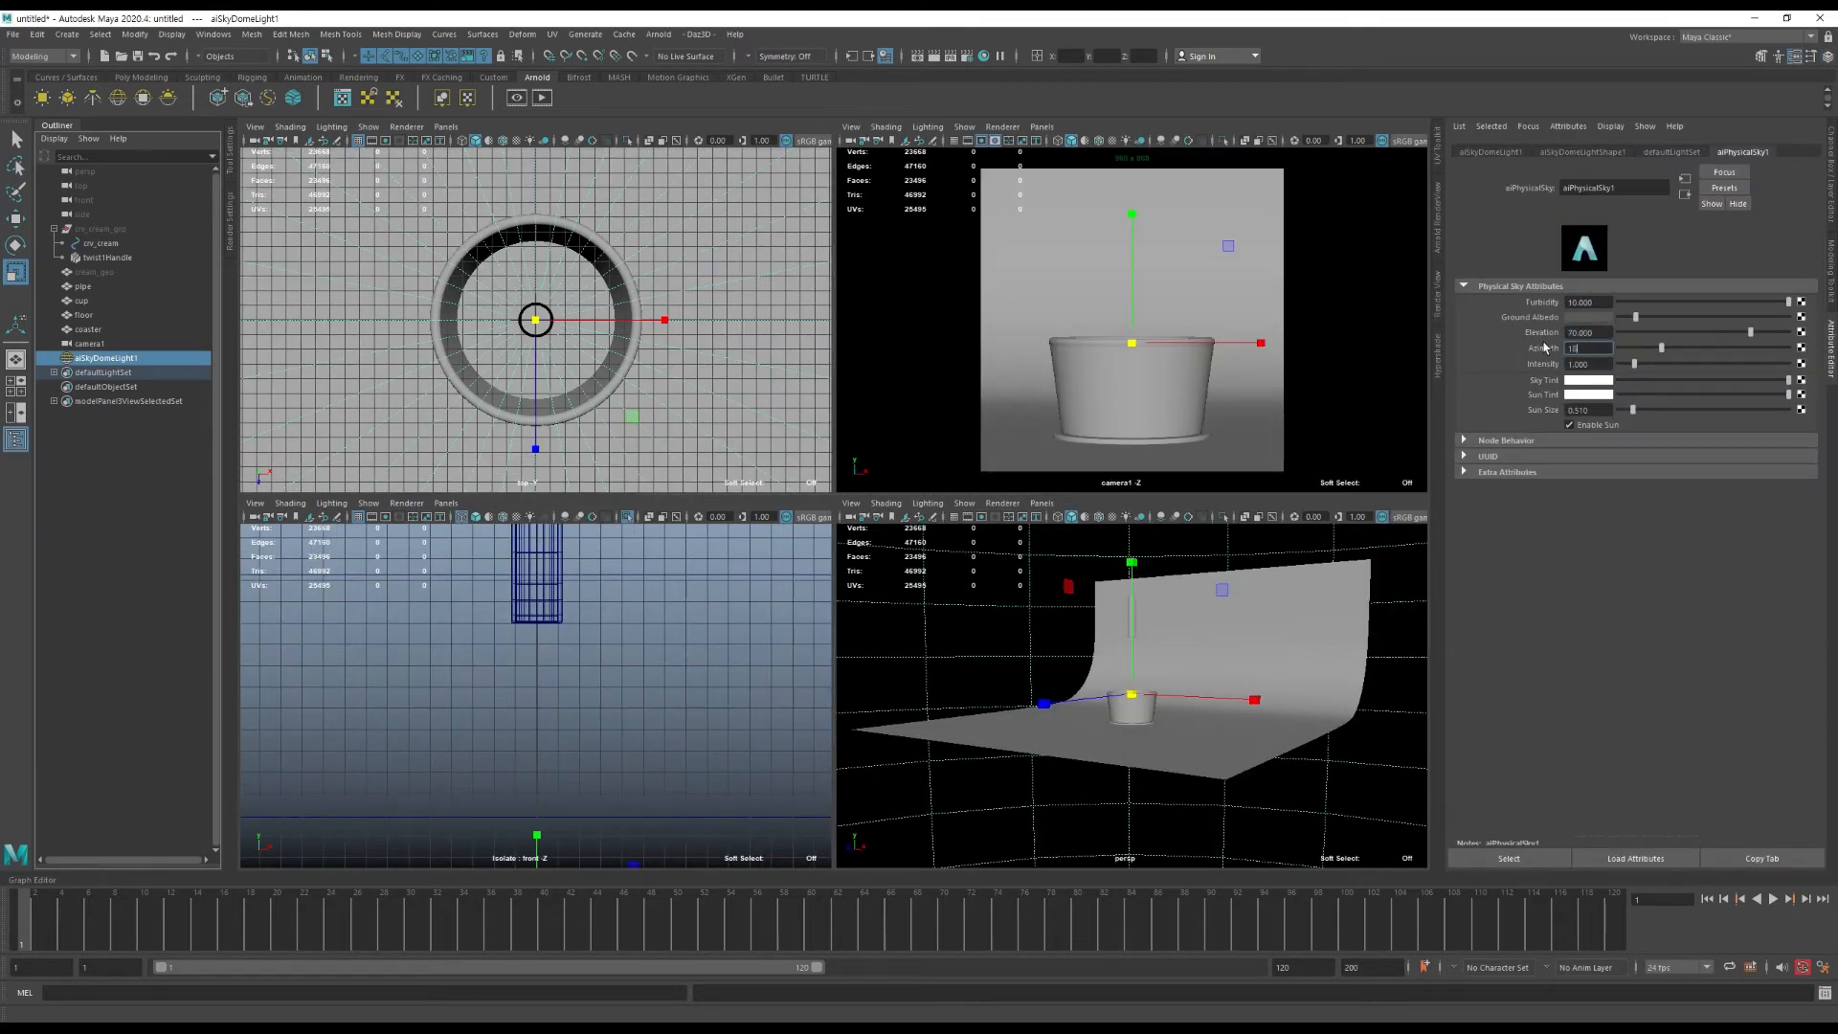
key(Return)
Set the physical sky's Intensity to 1.3 and Sun Size to 20.
key(Tab)
text(1.3)
key(Return)
key(Tab)
text(20)
key(Return)
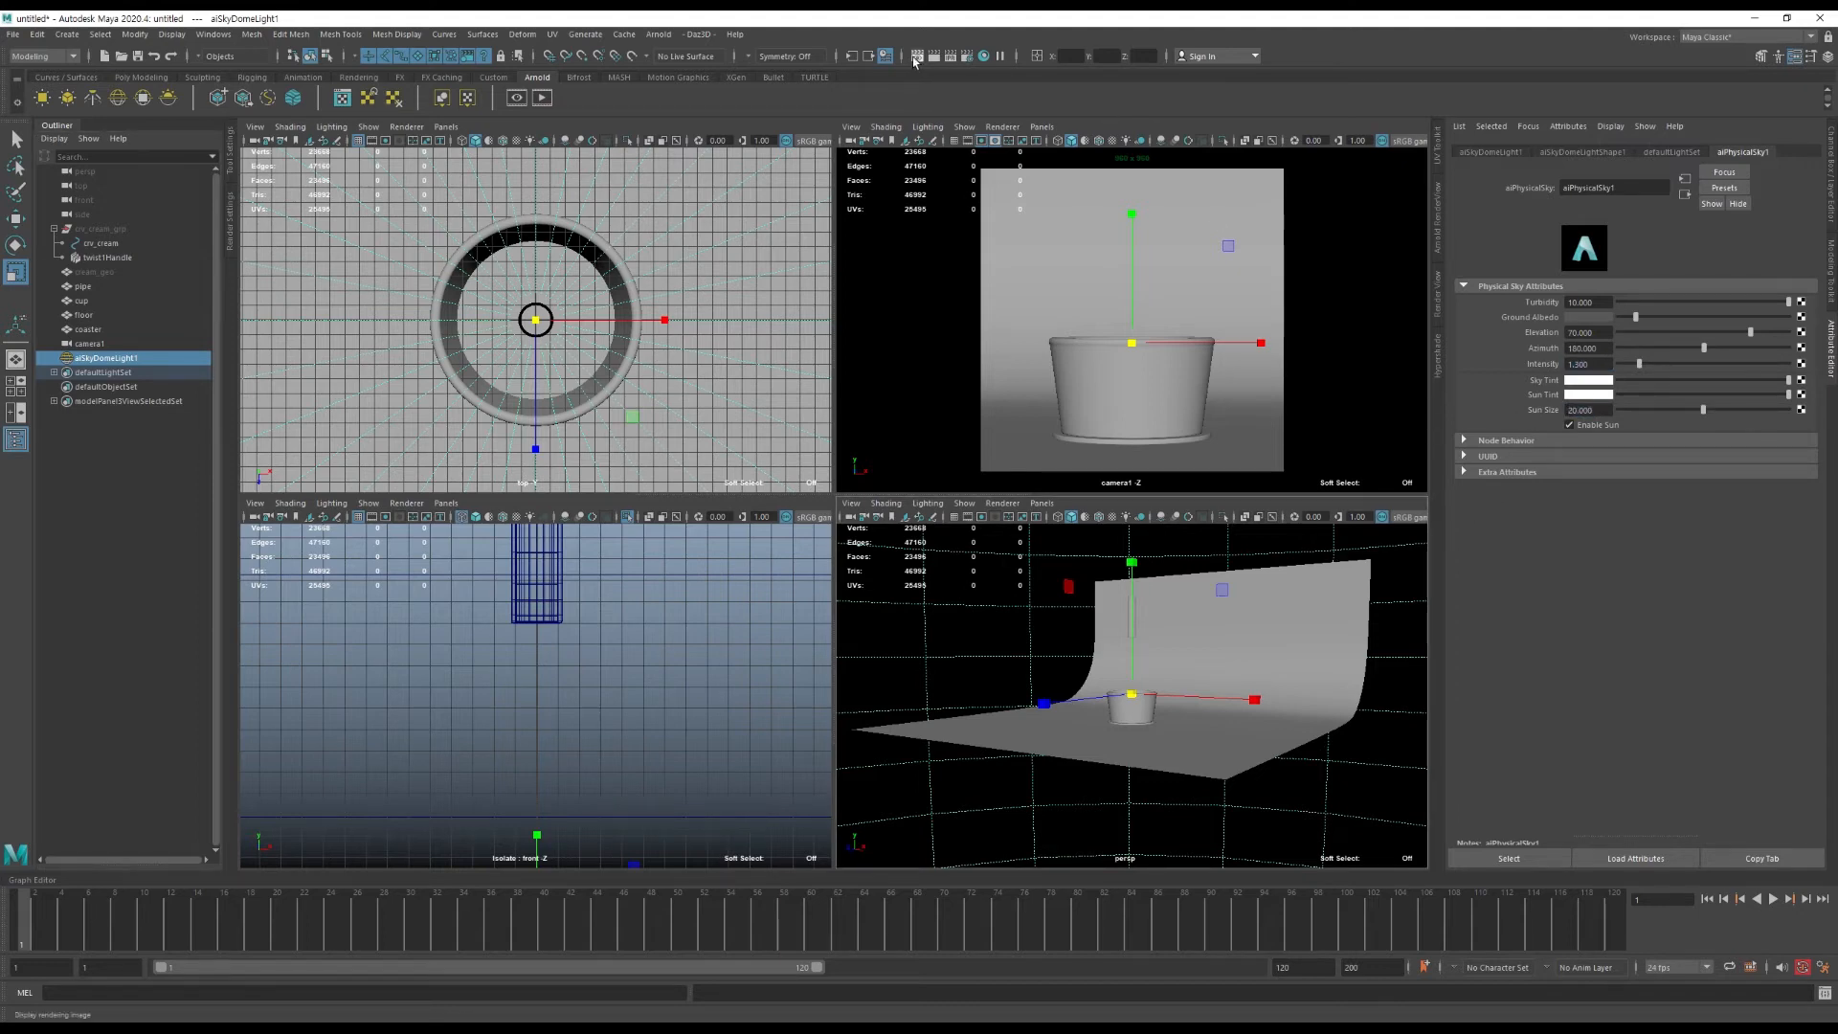
Test-render camera1 at 50% resolution (480x480) on frame 1 and again on frame 86.
click(916, 57)
click(1112, 138)
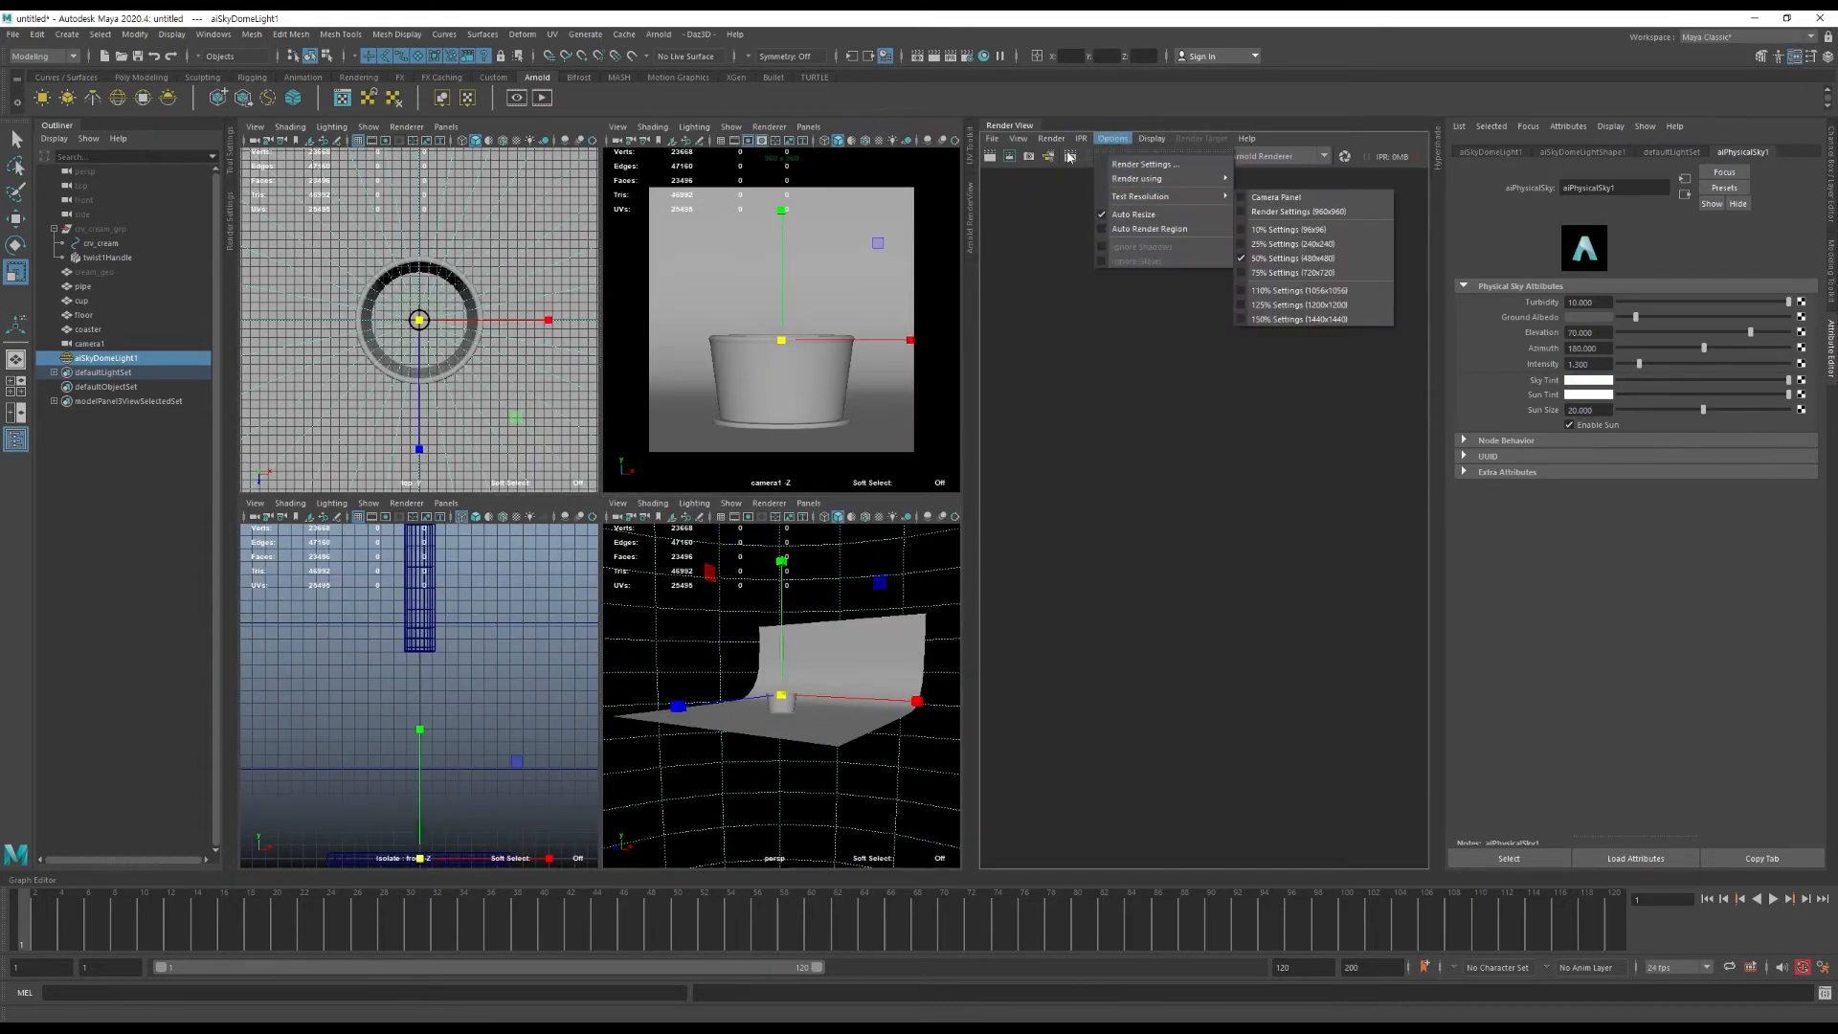
click(1260, 253)
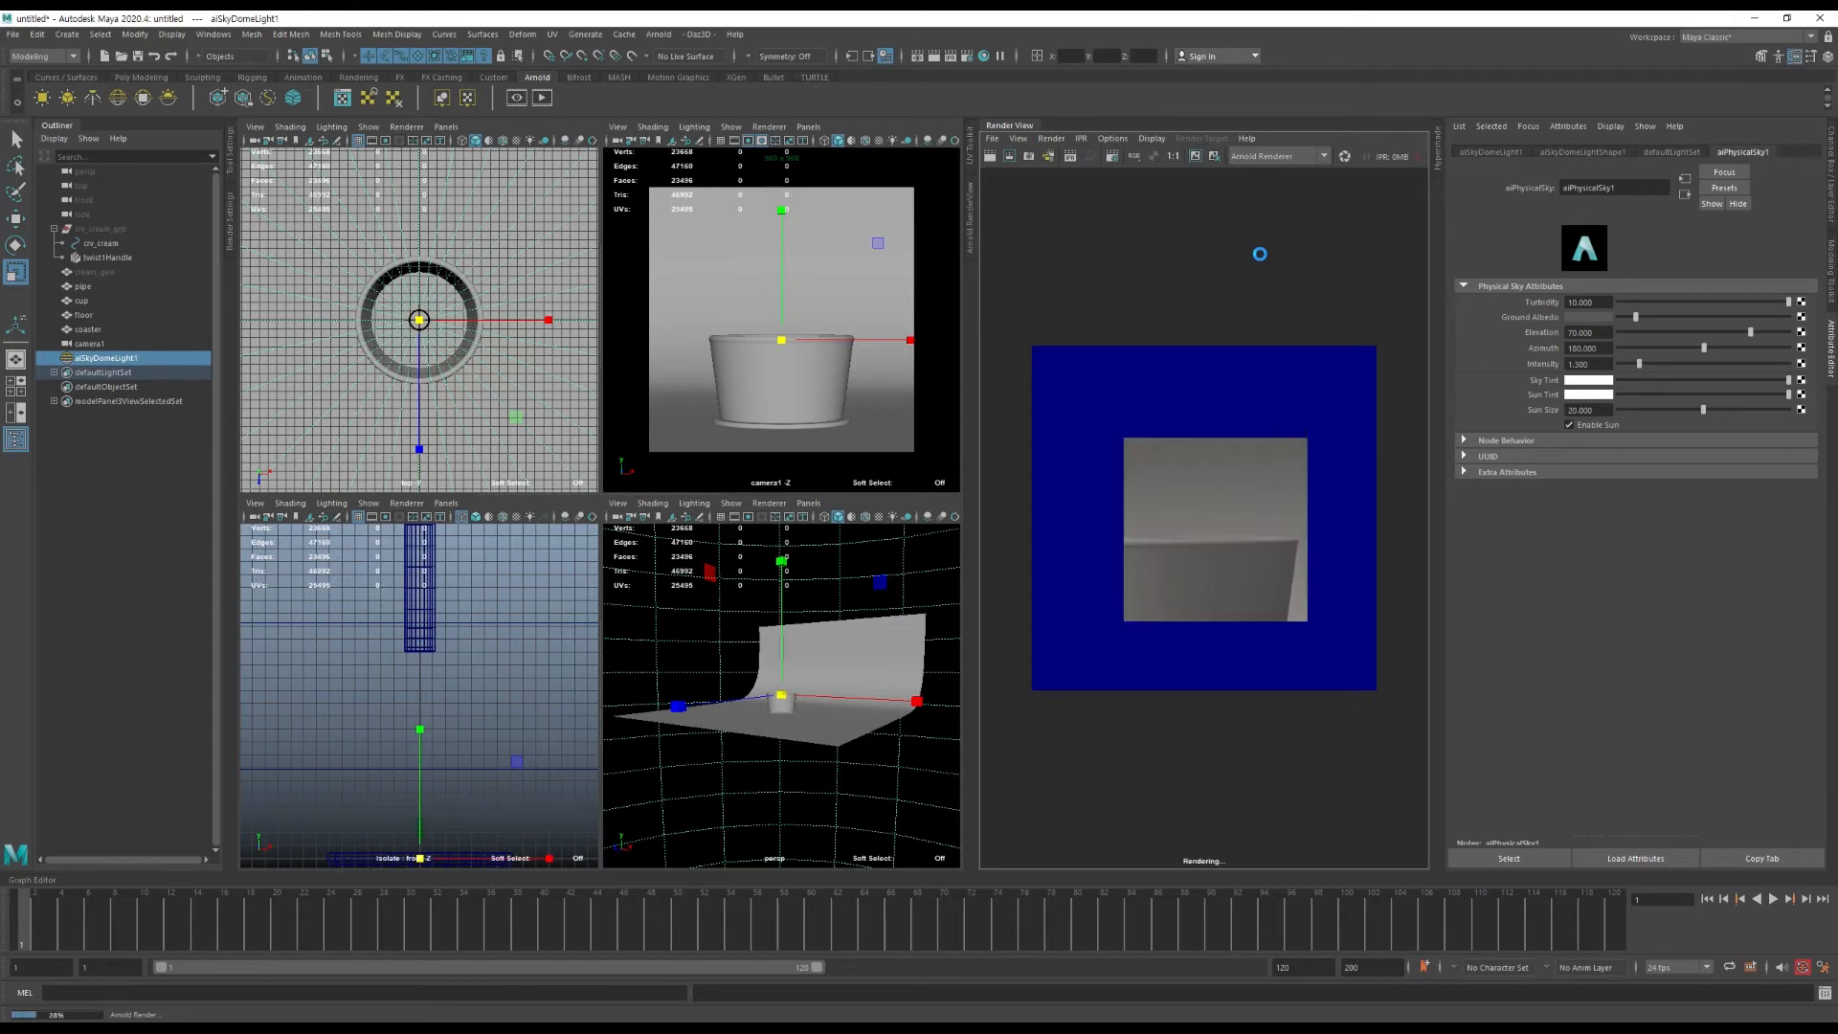
drag(771, 939, 1157, 943)
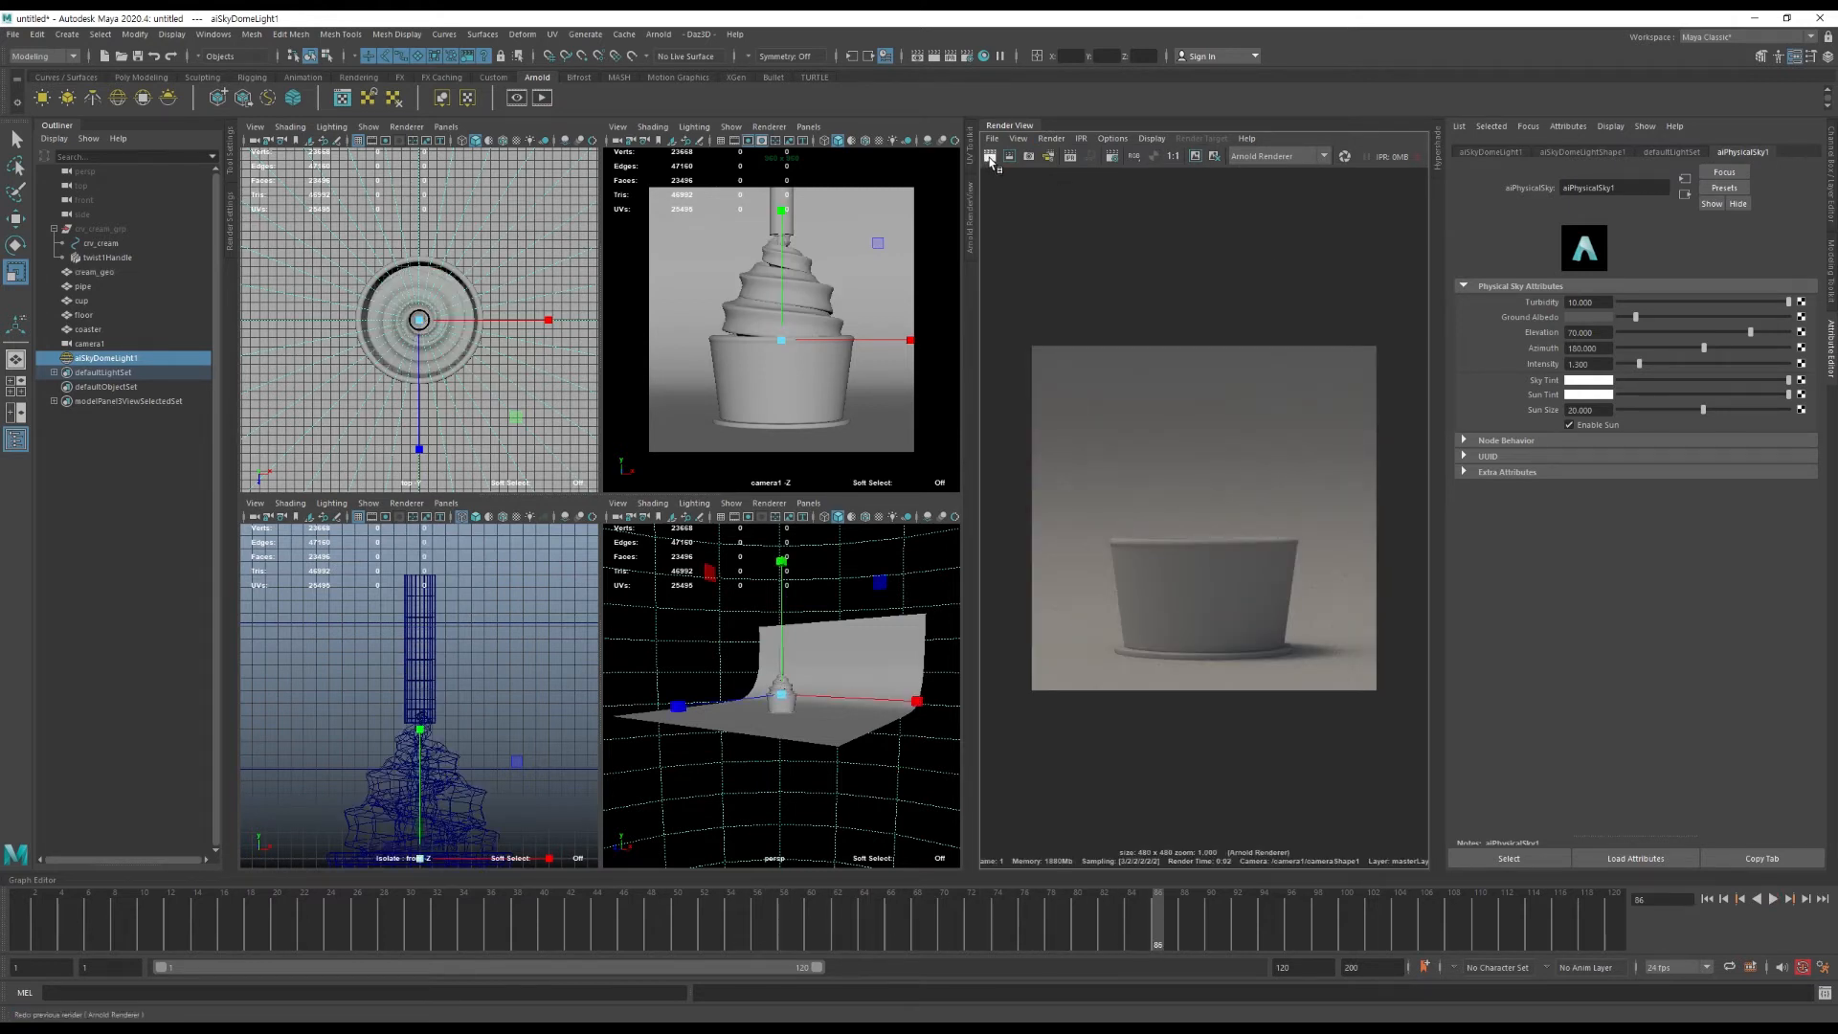
click(990, 158)
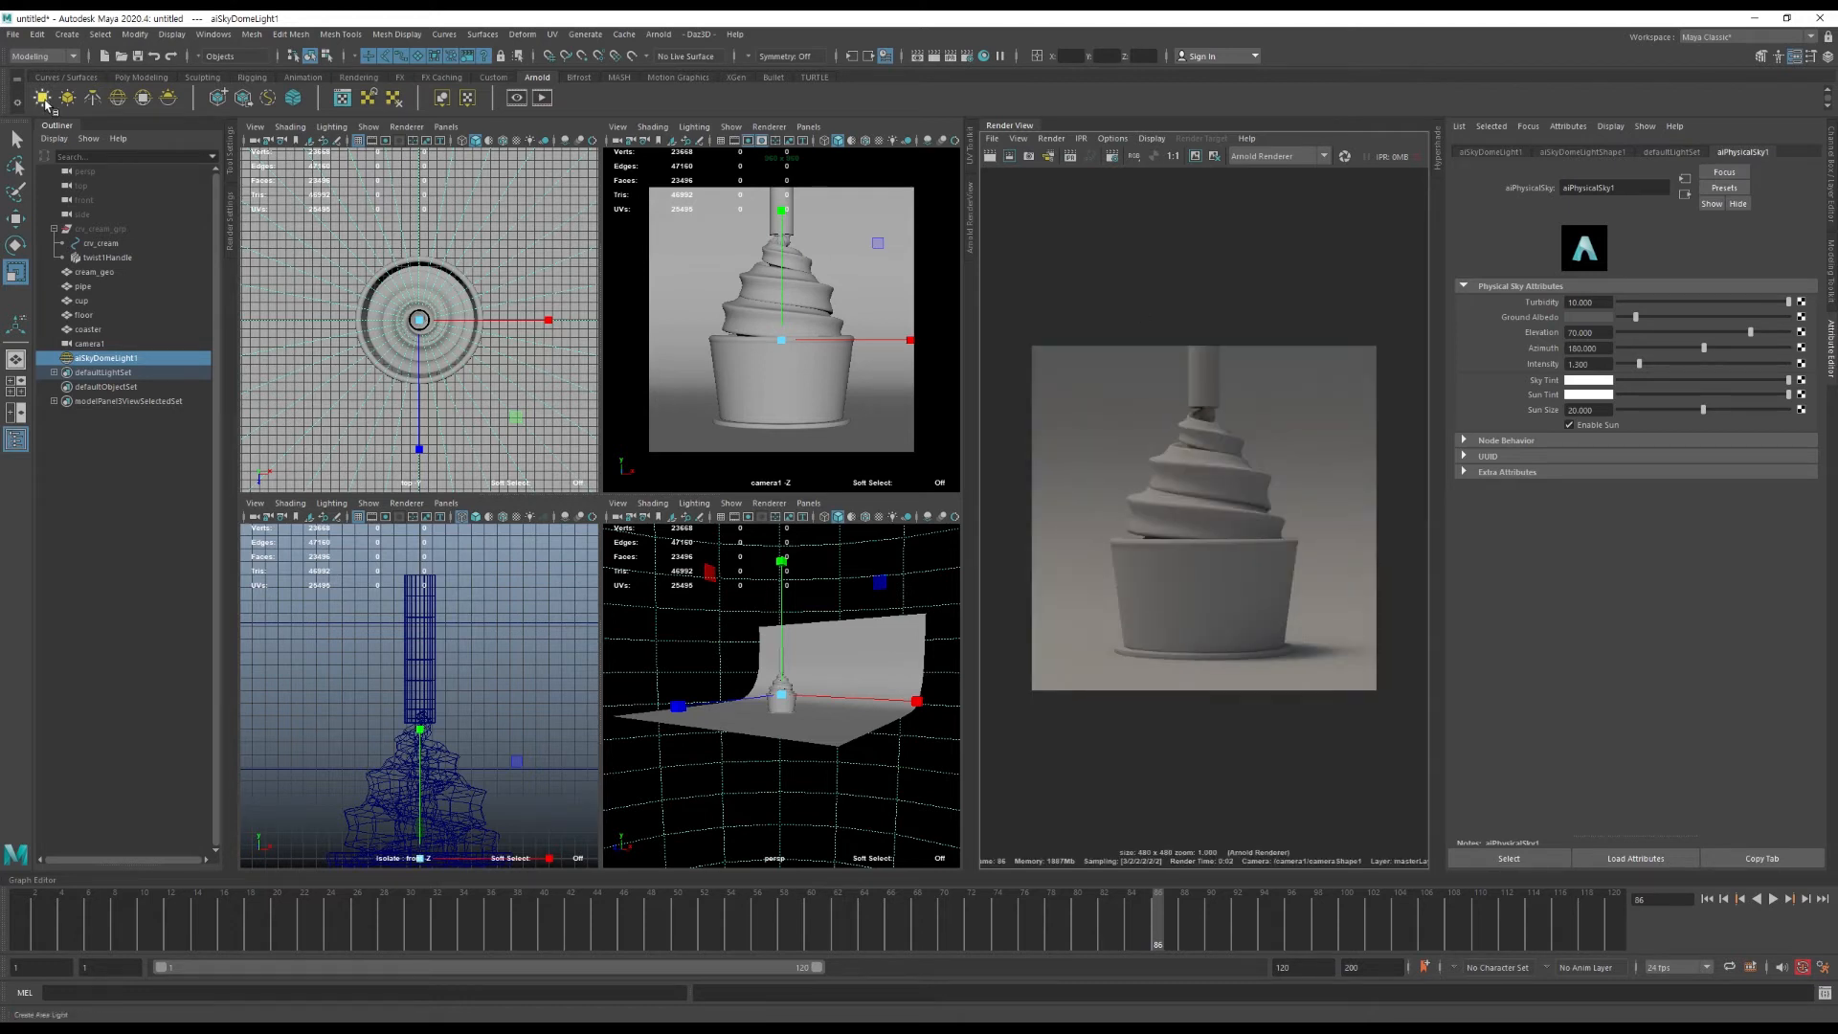
Create an Arnold area light and rename it Left_light.
click(42, 97)
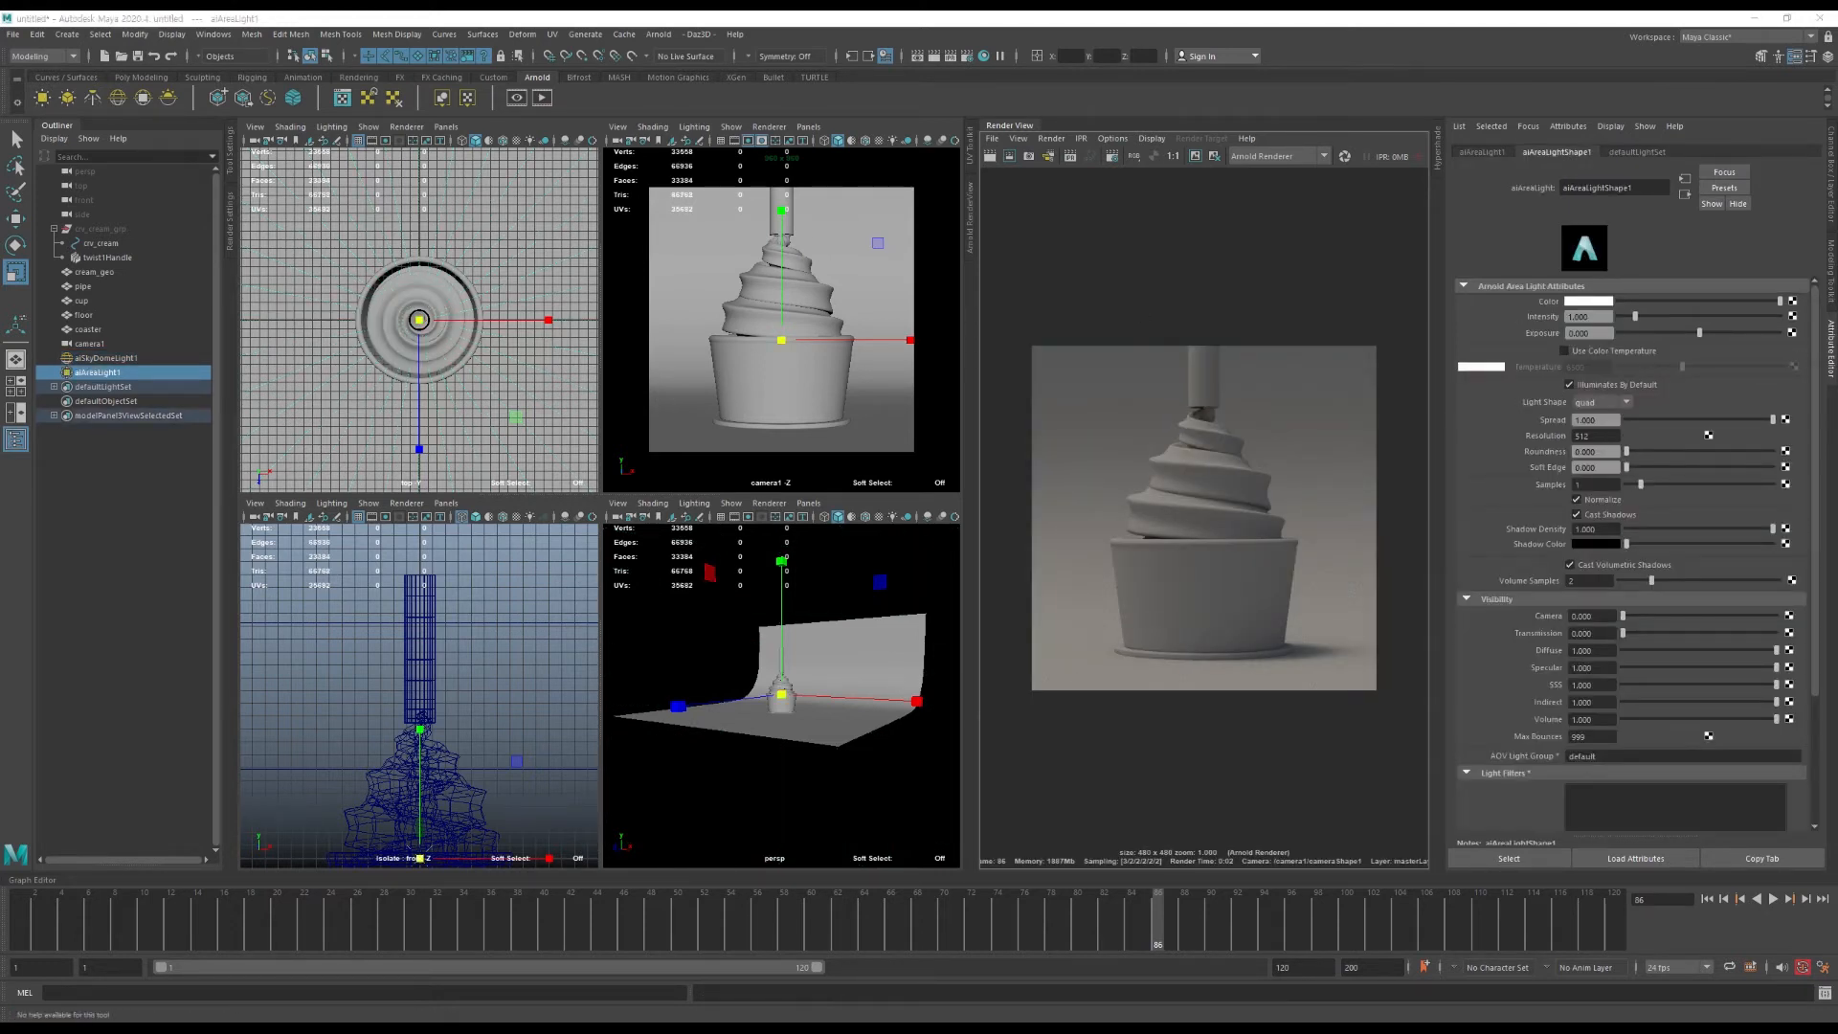
key(space)
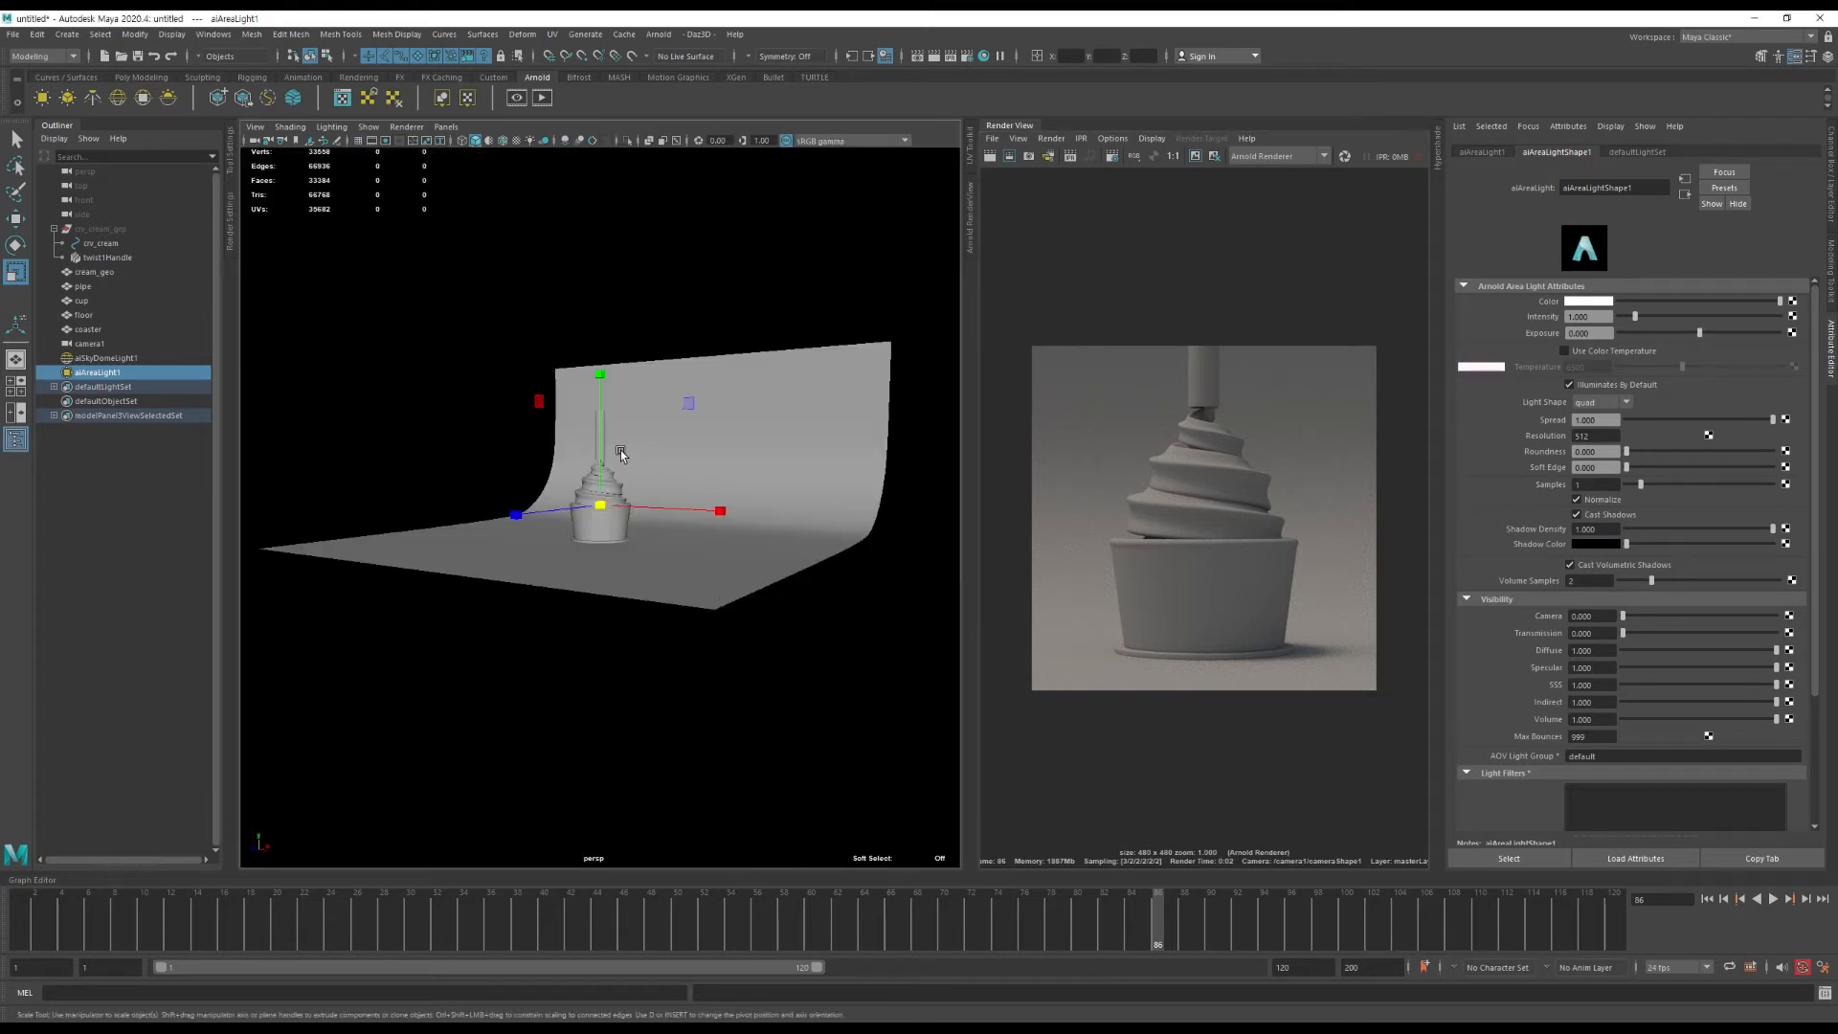
alt+drag(574, 483, 637, 477)
double_click(100, 372)
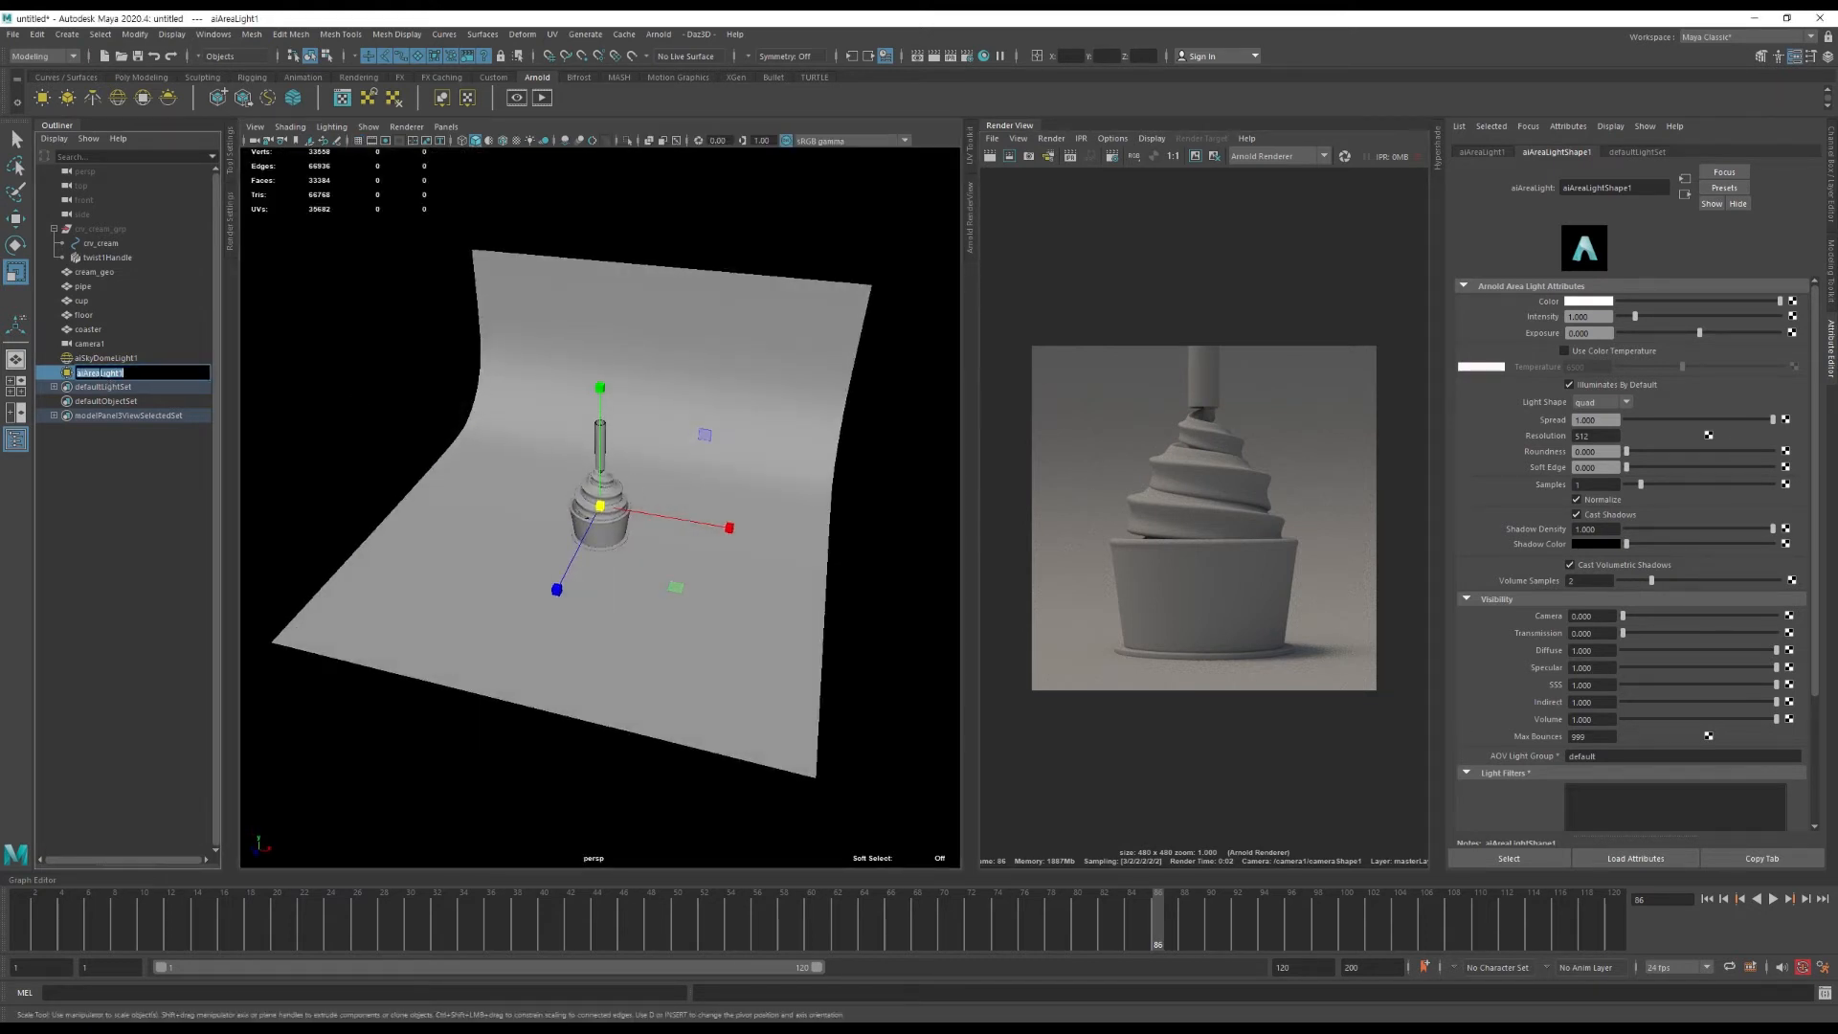
text(Left_light)
key(Return)
Position Left_light at Translate X -40, Translate Y 3 and Translate Z 6.
key(ctrl+a)
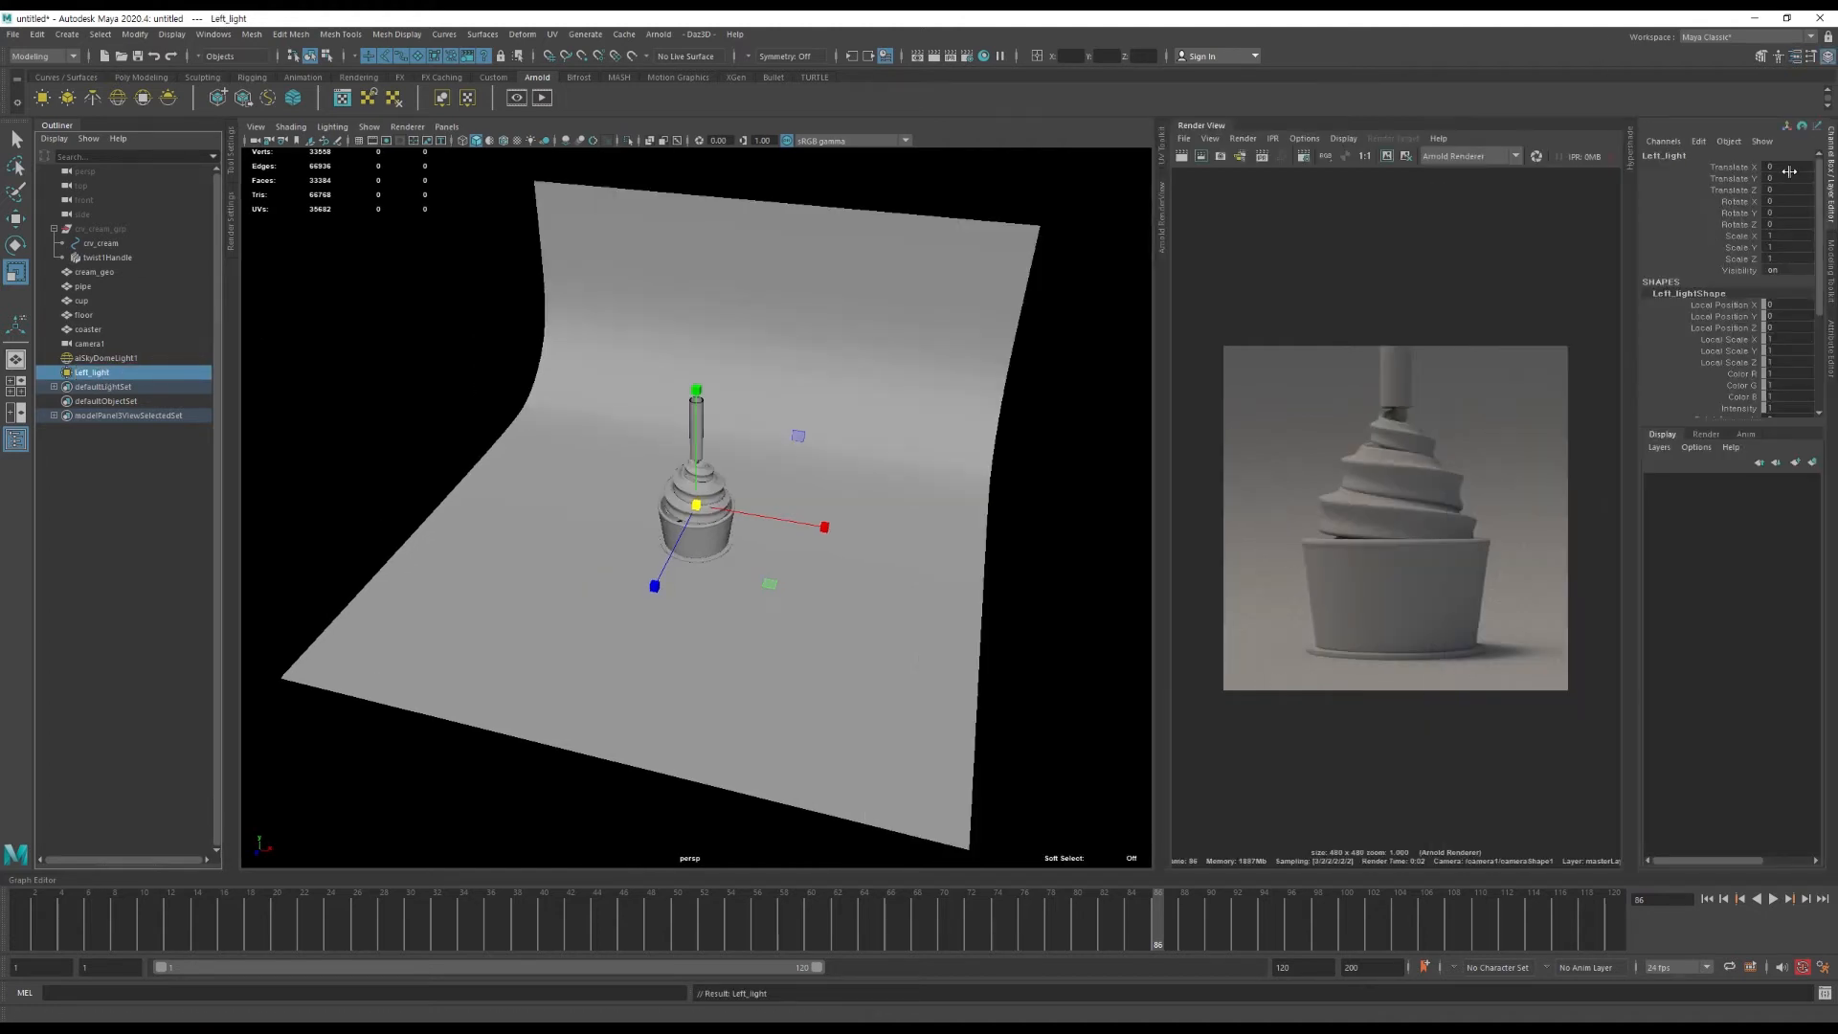
click(1790, 168)
key(Return)
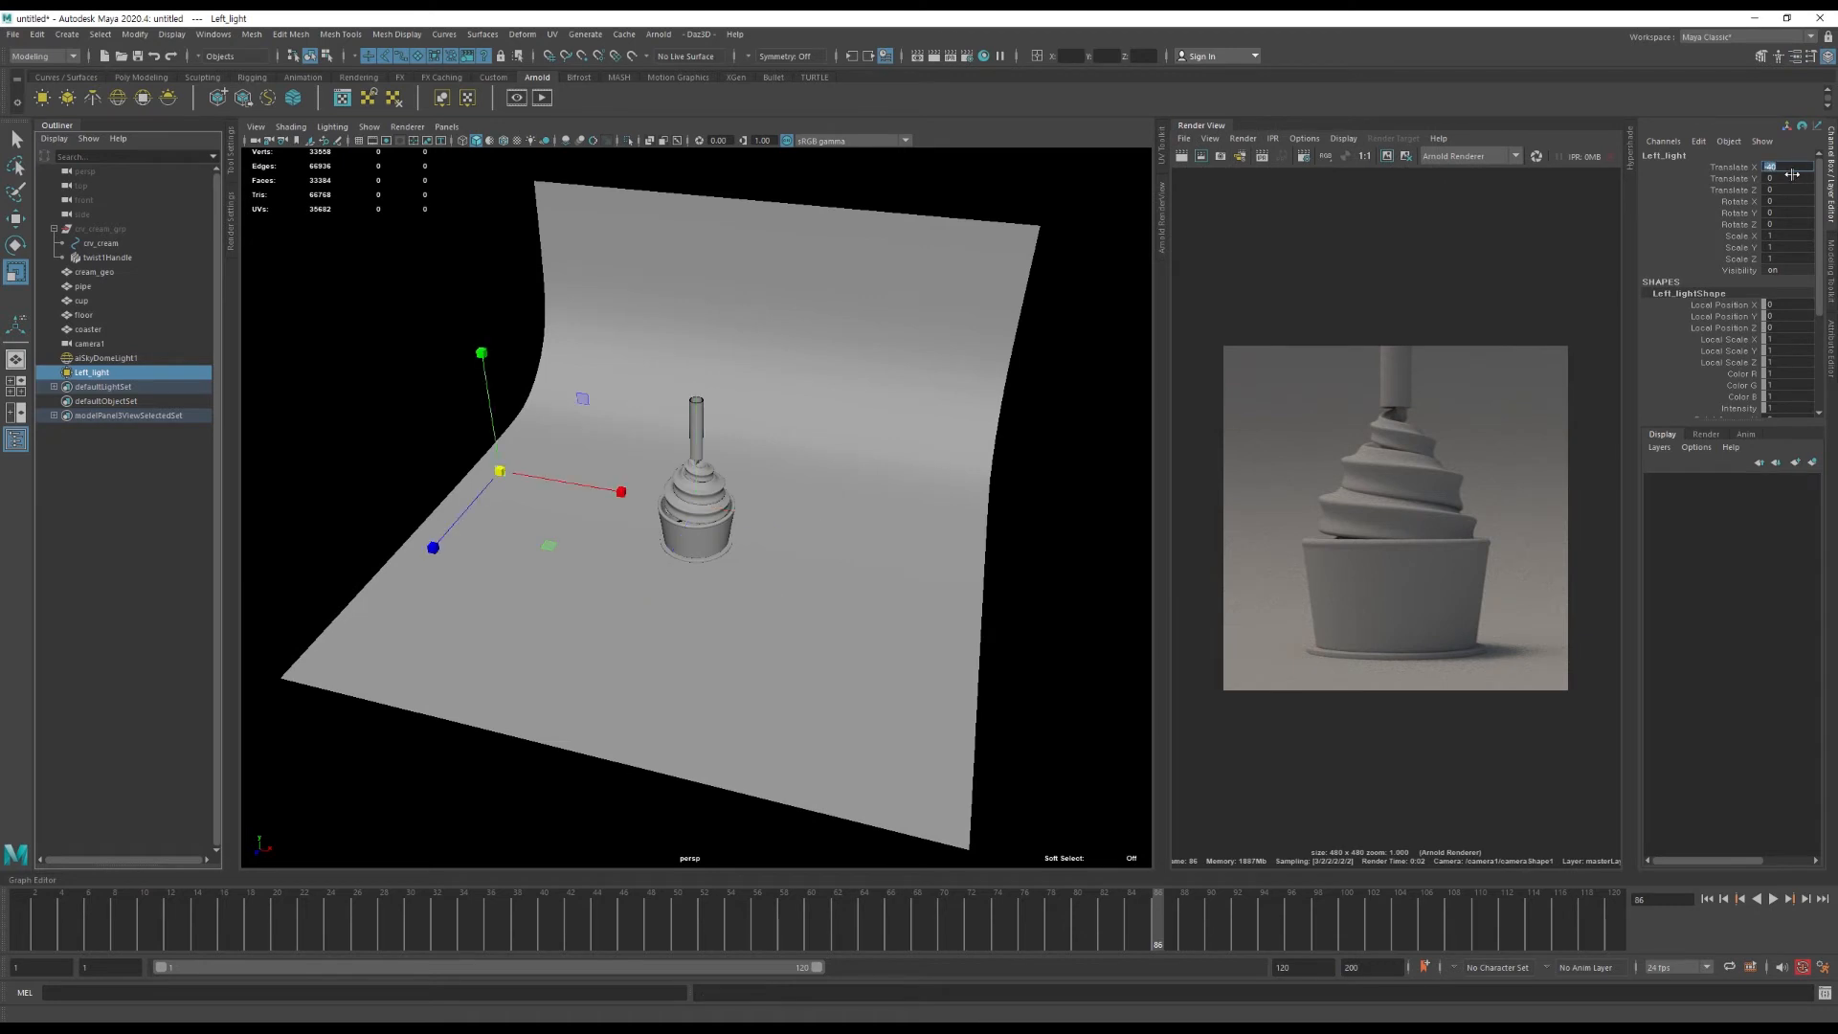
key(Tab)
text(3)
key(Tab)
text(6)
key(Tab)
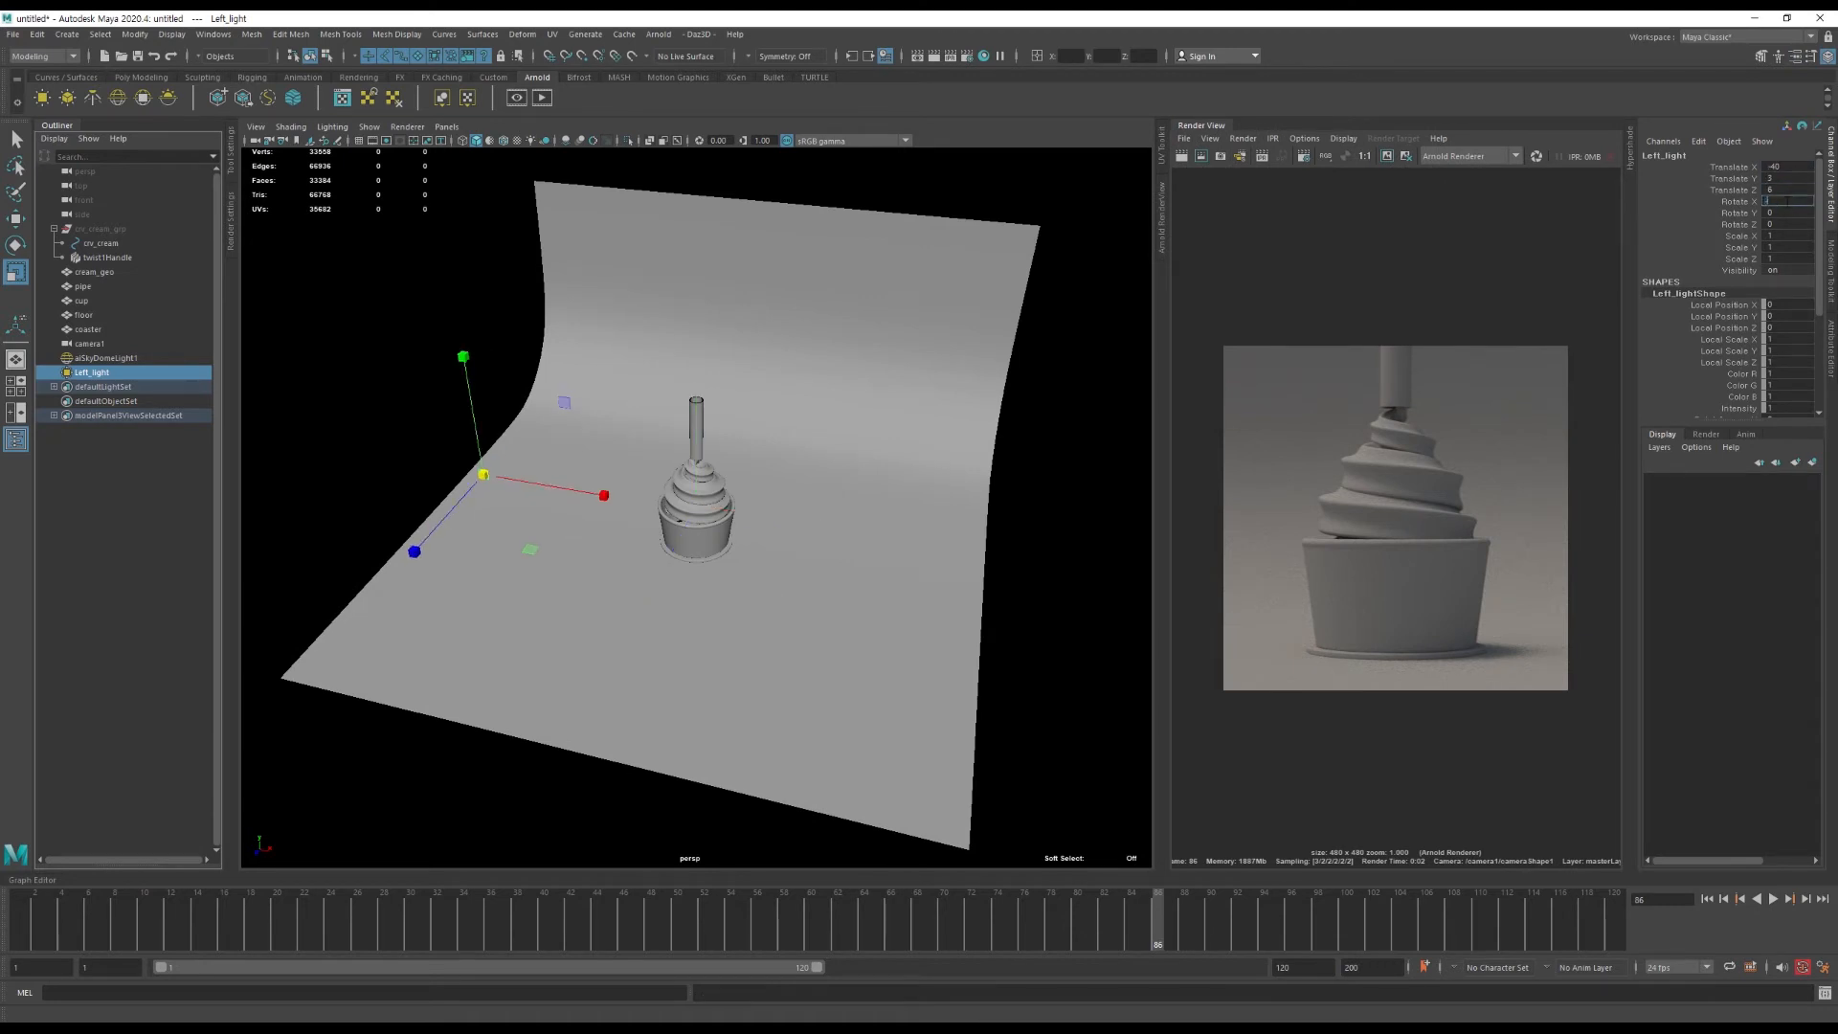
Set Left_light's Rotate X to -5 and Rotate Y to -100.
text(-40)
key(Return)
text(-5)
key(Tab)
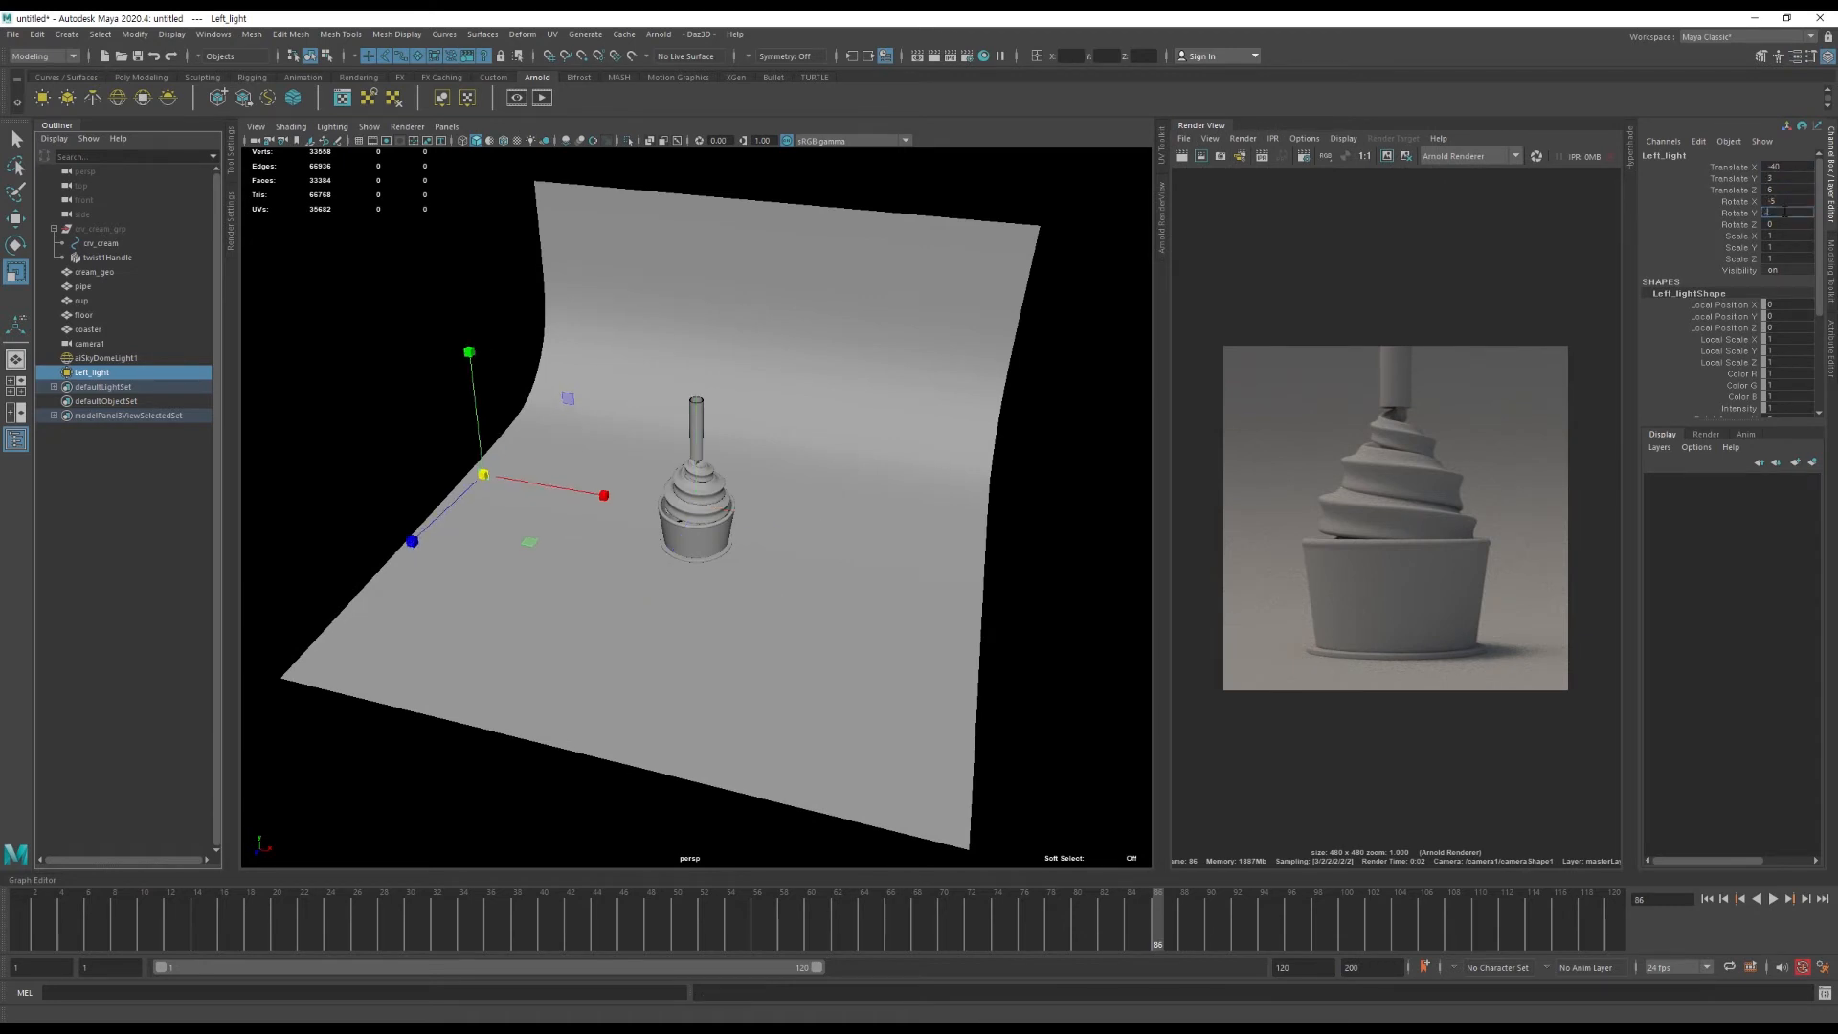
text(-100)
key(Return)
Scale Left_light to 5 on the X, Y and Z axes.
drag(1787, 235, 1786, 259)
text(5)
key(Return)
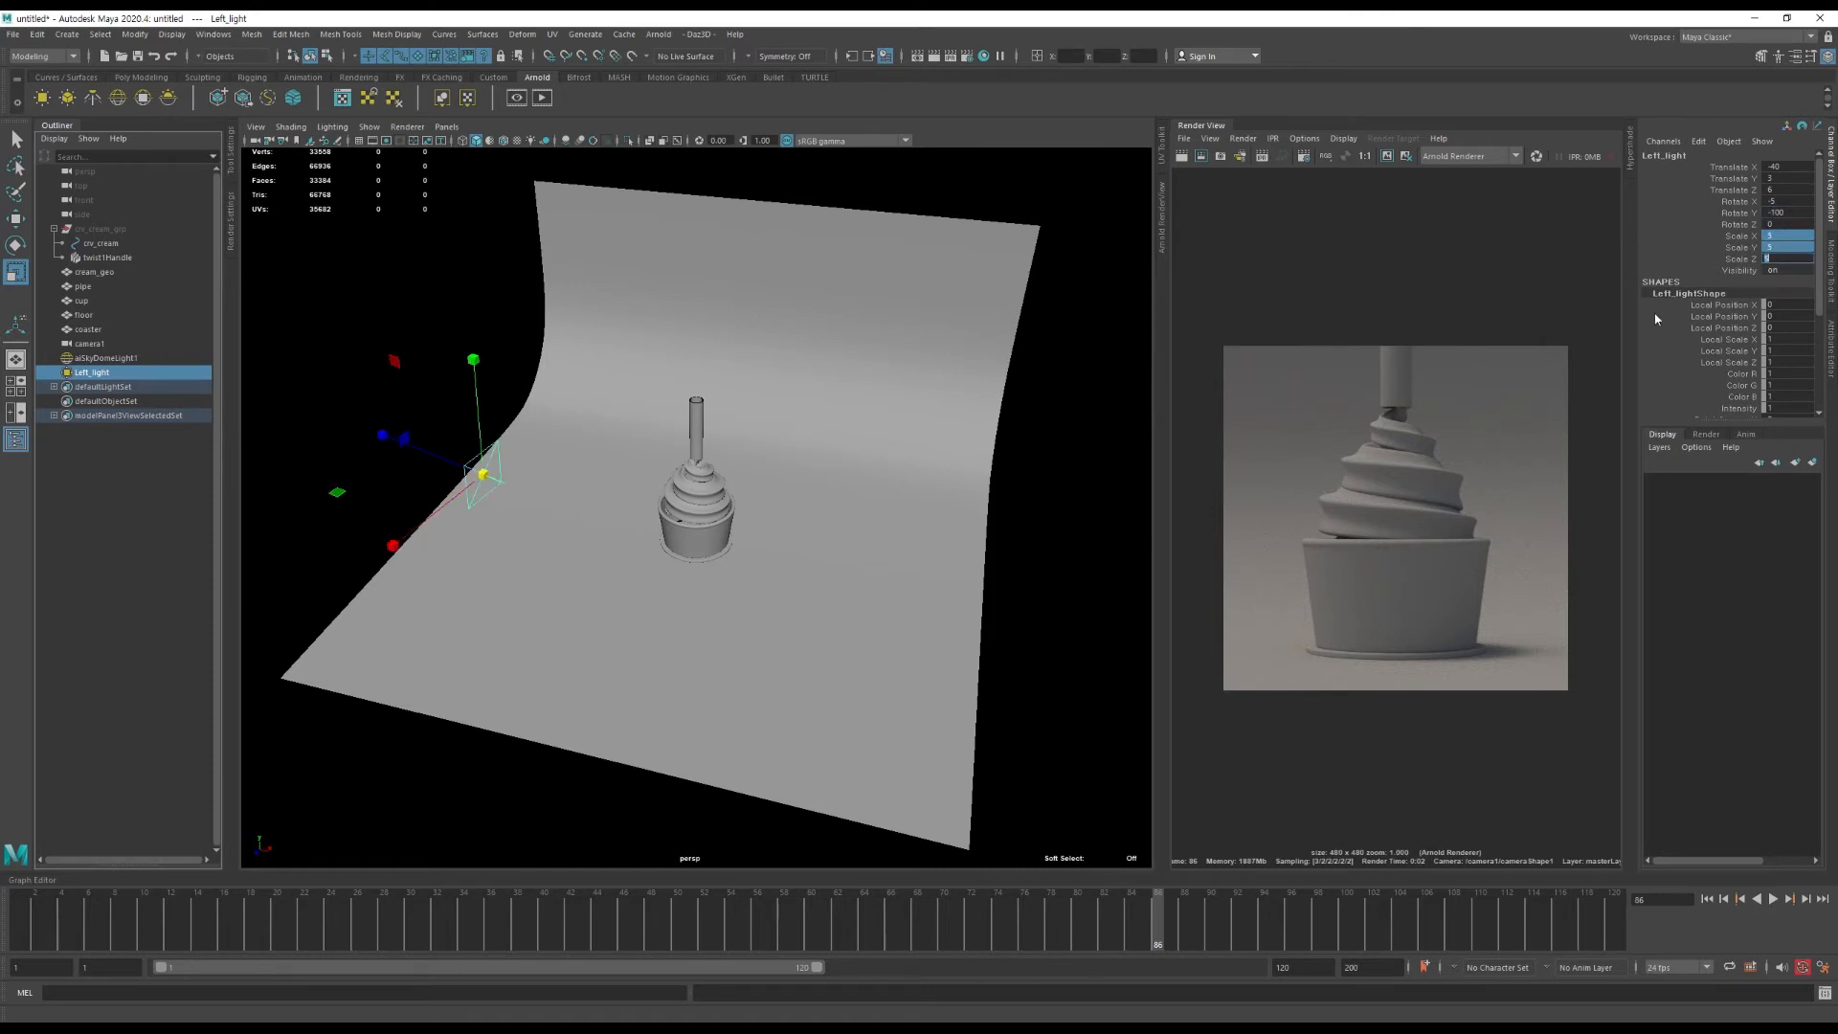
Set Left_light's Exposure to 11 and render the current camera1 view again.
key(ctrl+a)
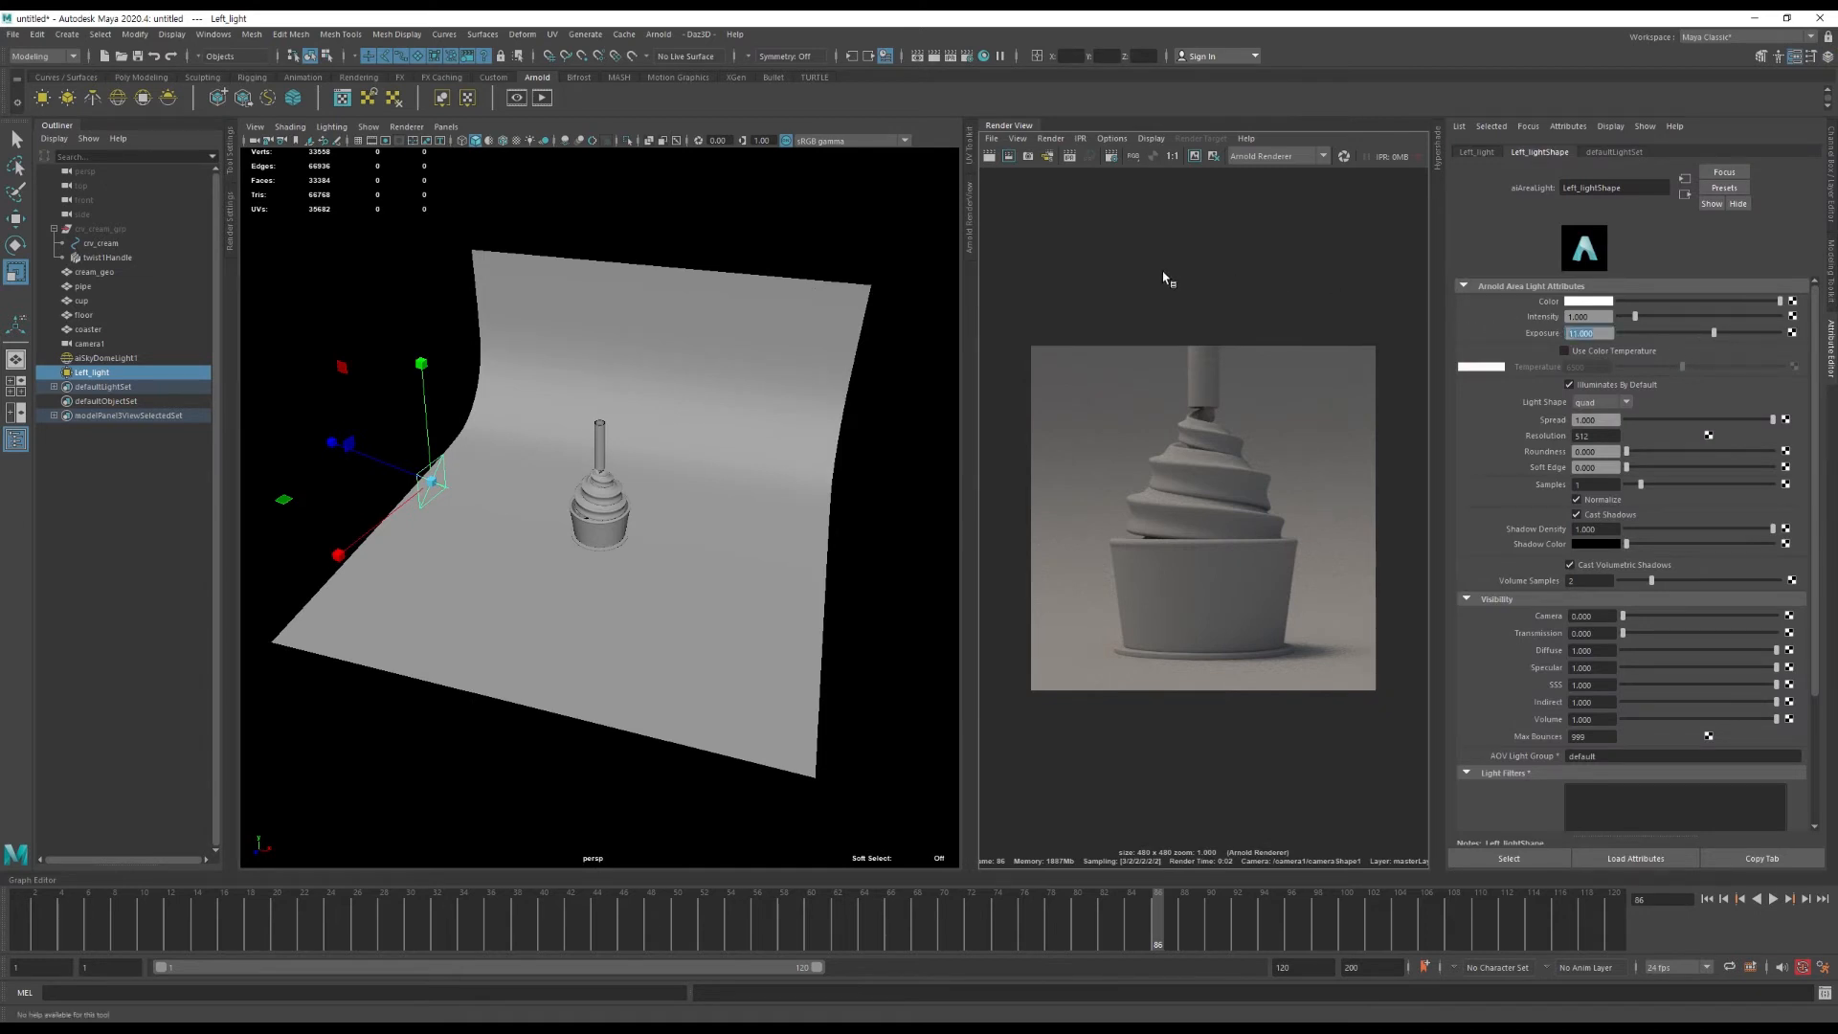
click(1051, 138)
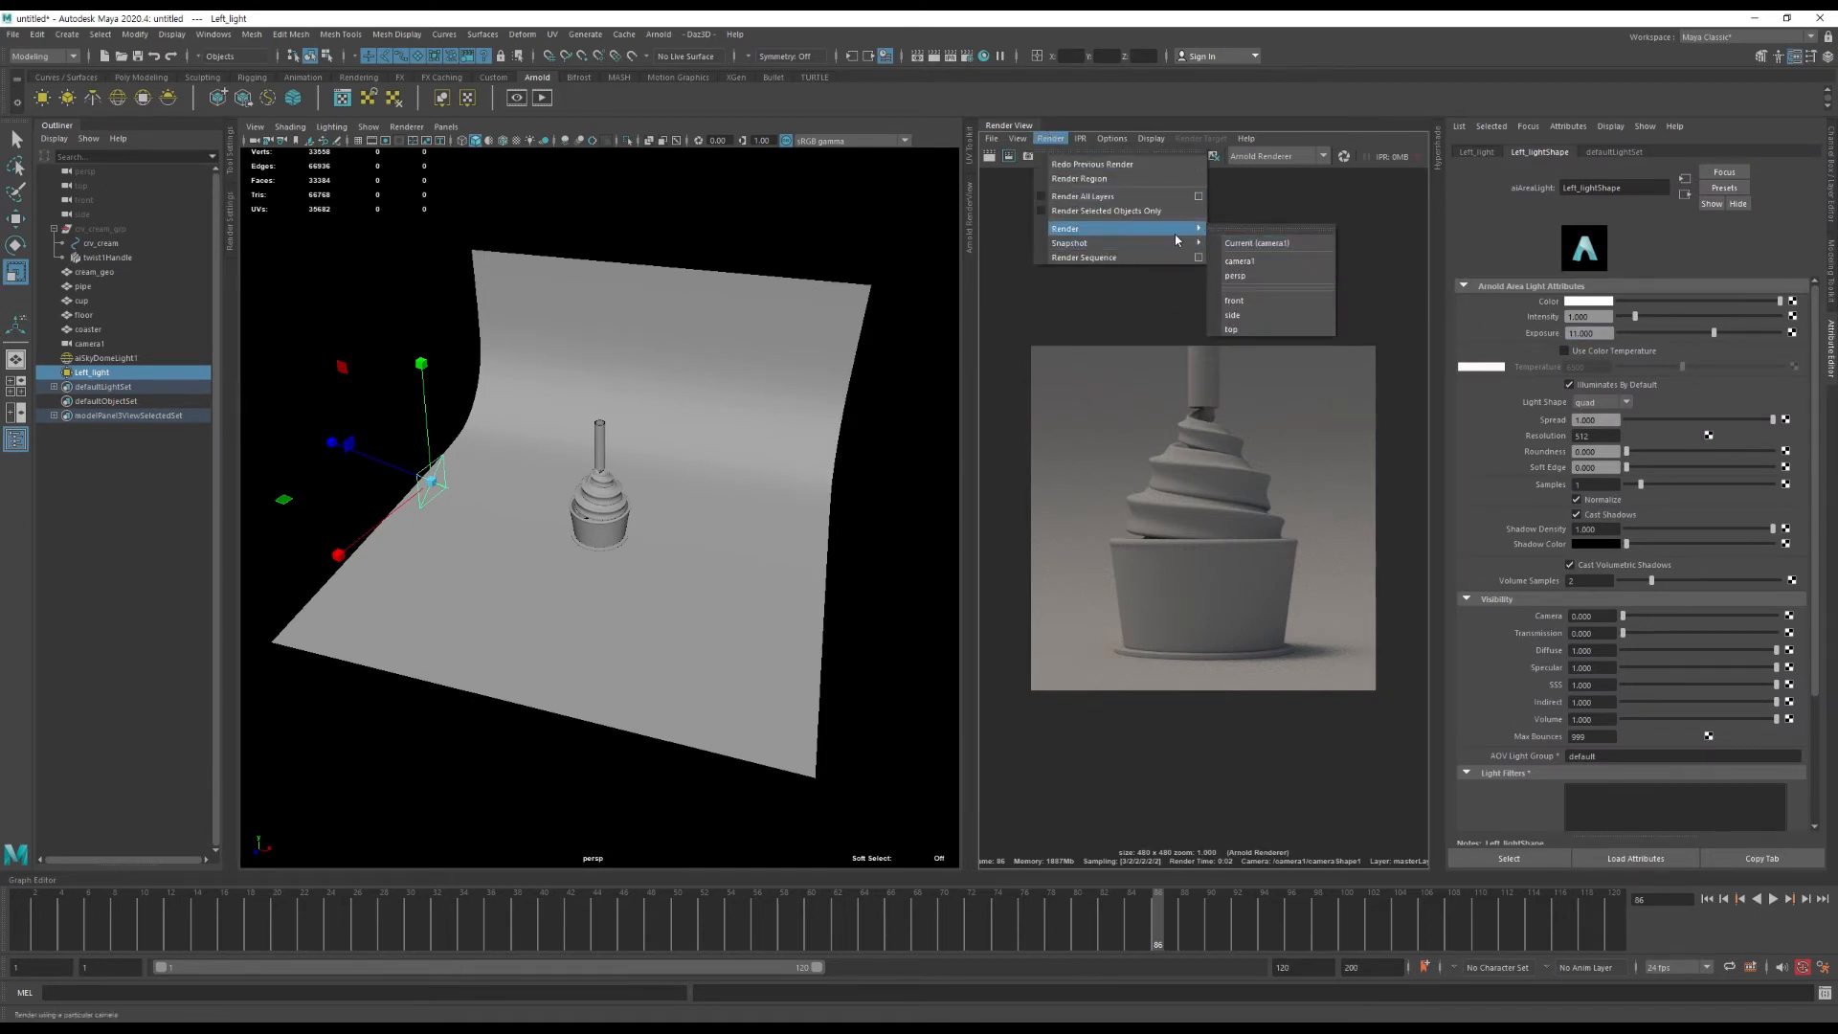
click(1244, 246)
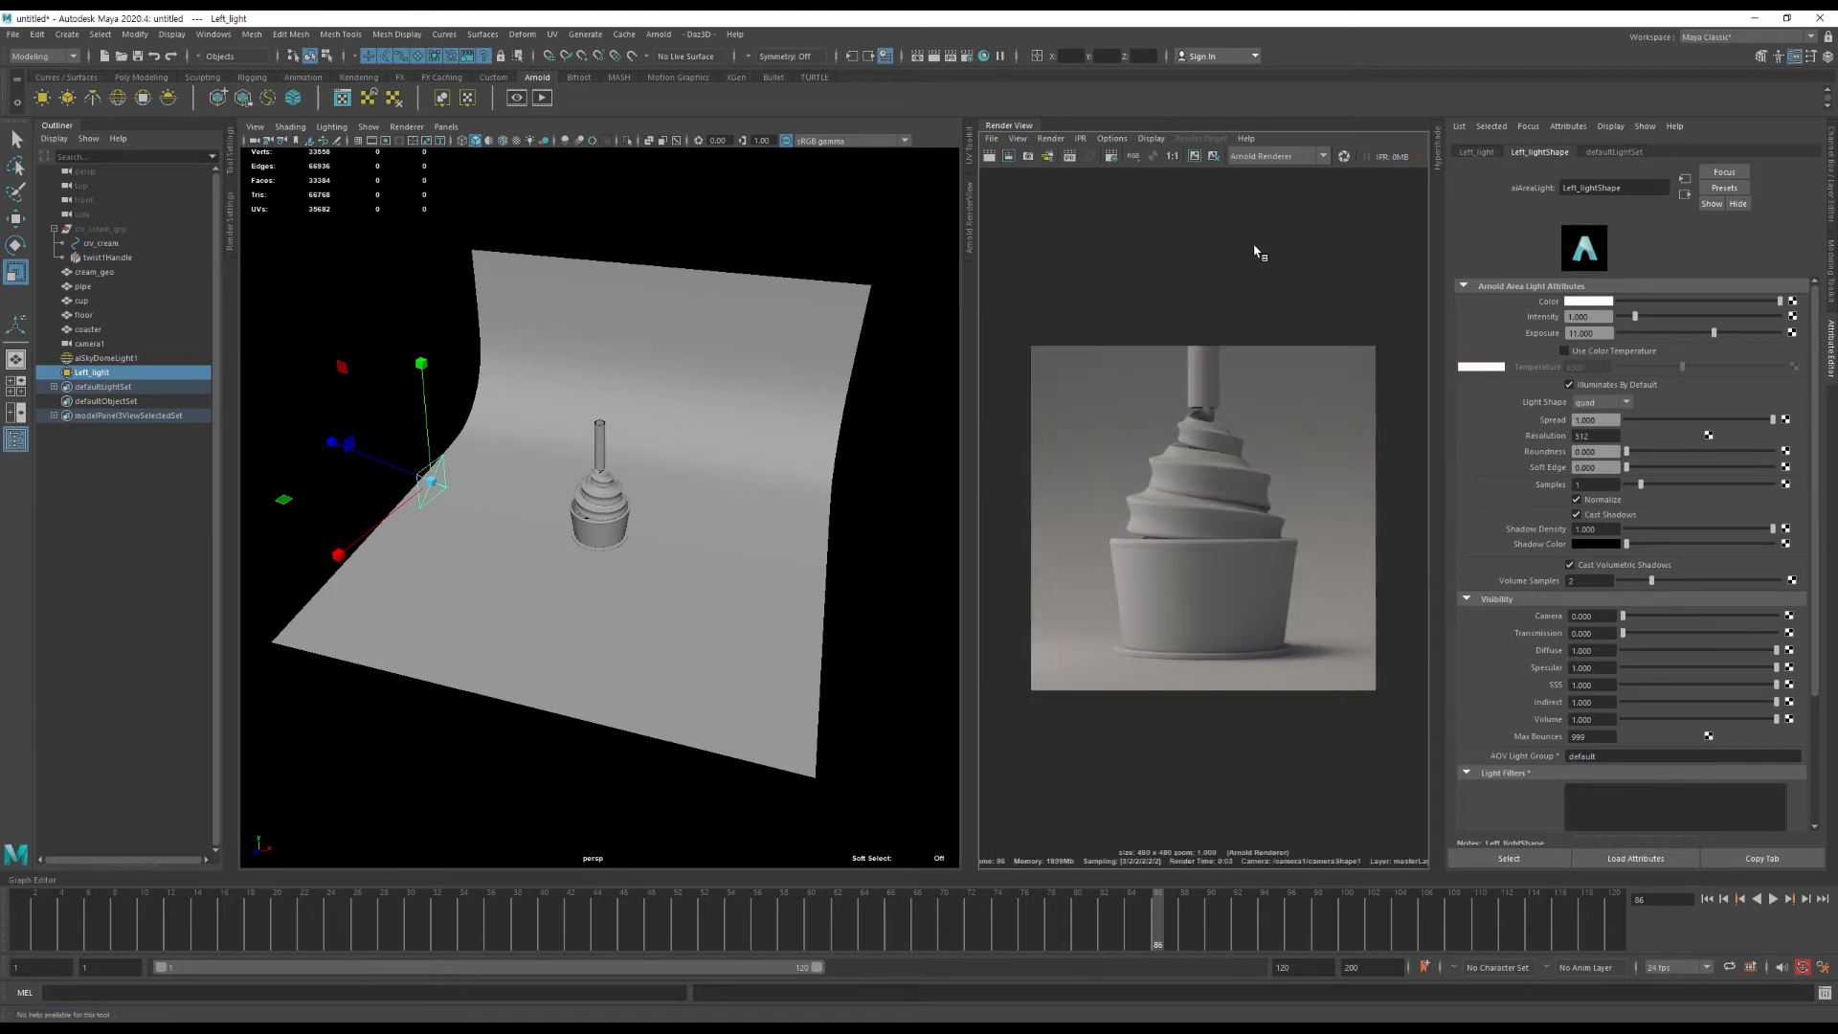
Duplicate Left_light and rename the copy Right_light.
key(ctrl+d)
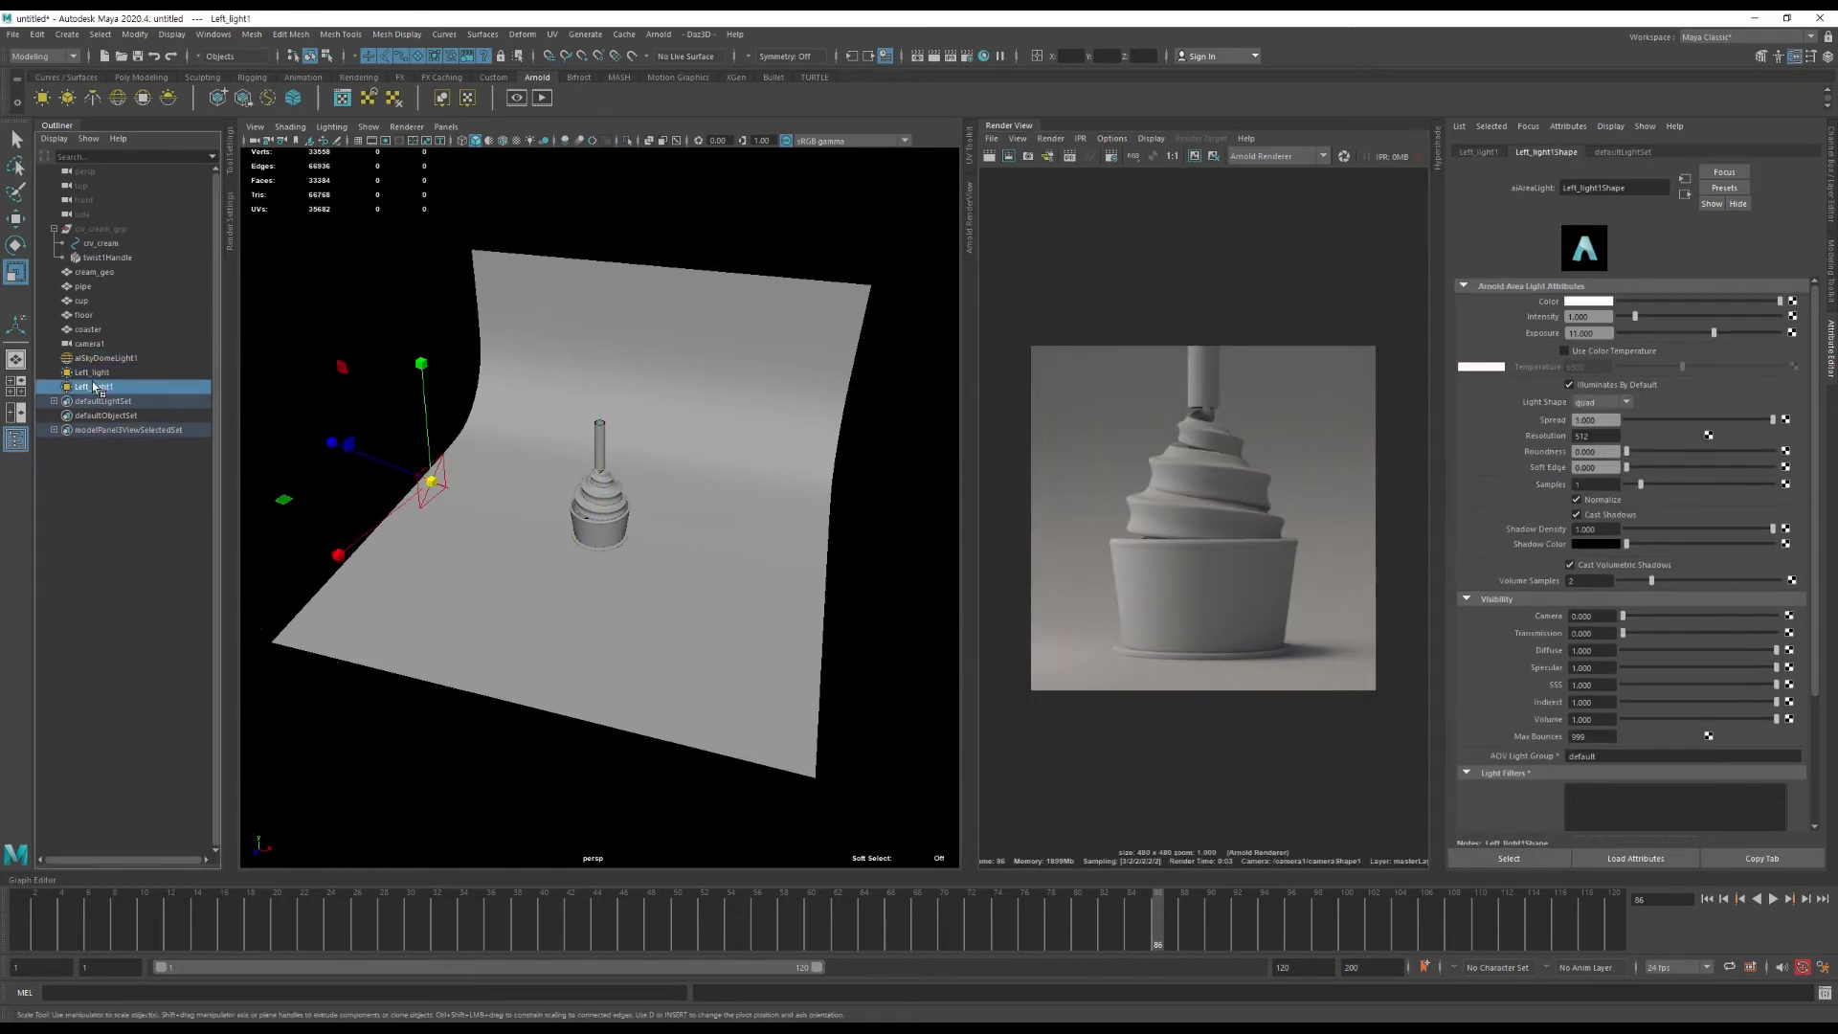
double_click(96, 387)
key(End)
key(BackSpace)
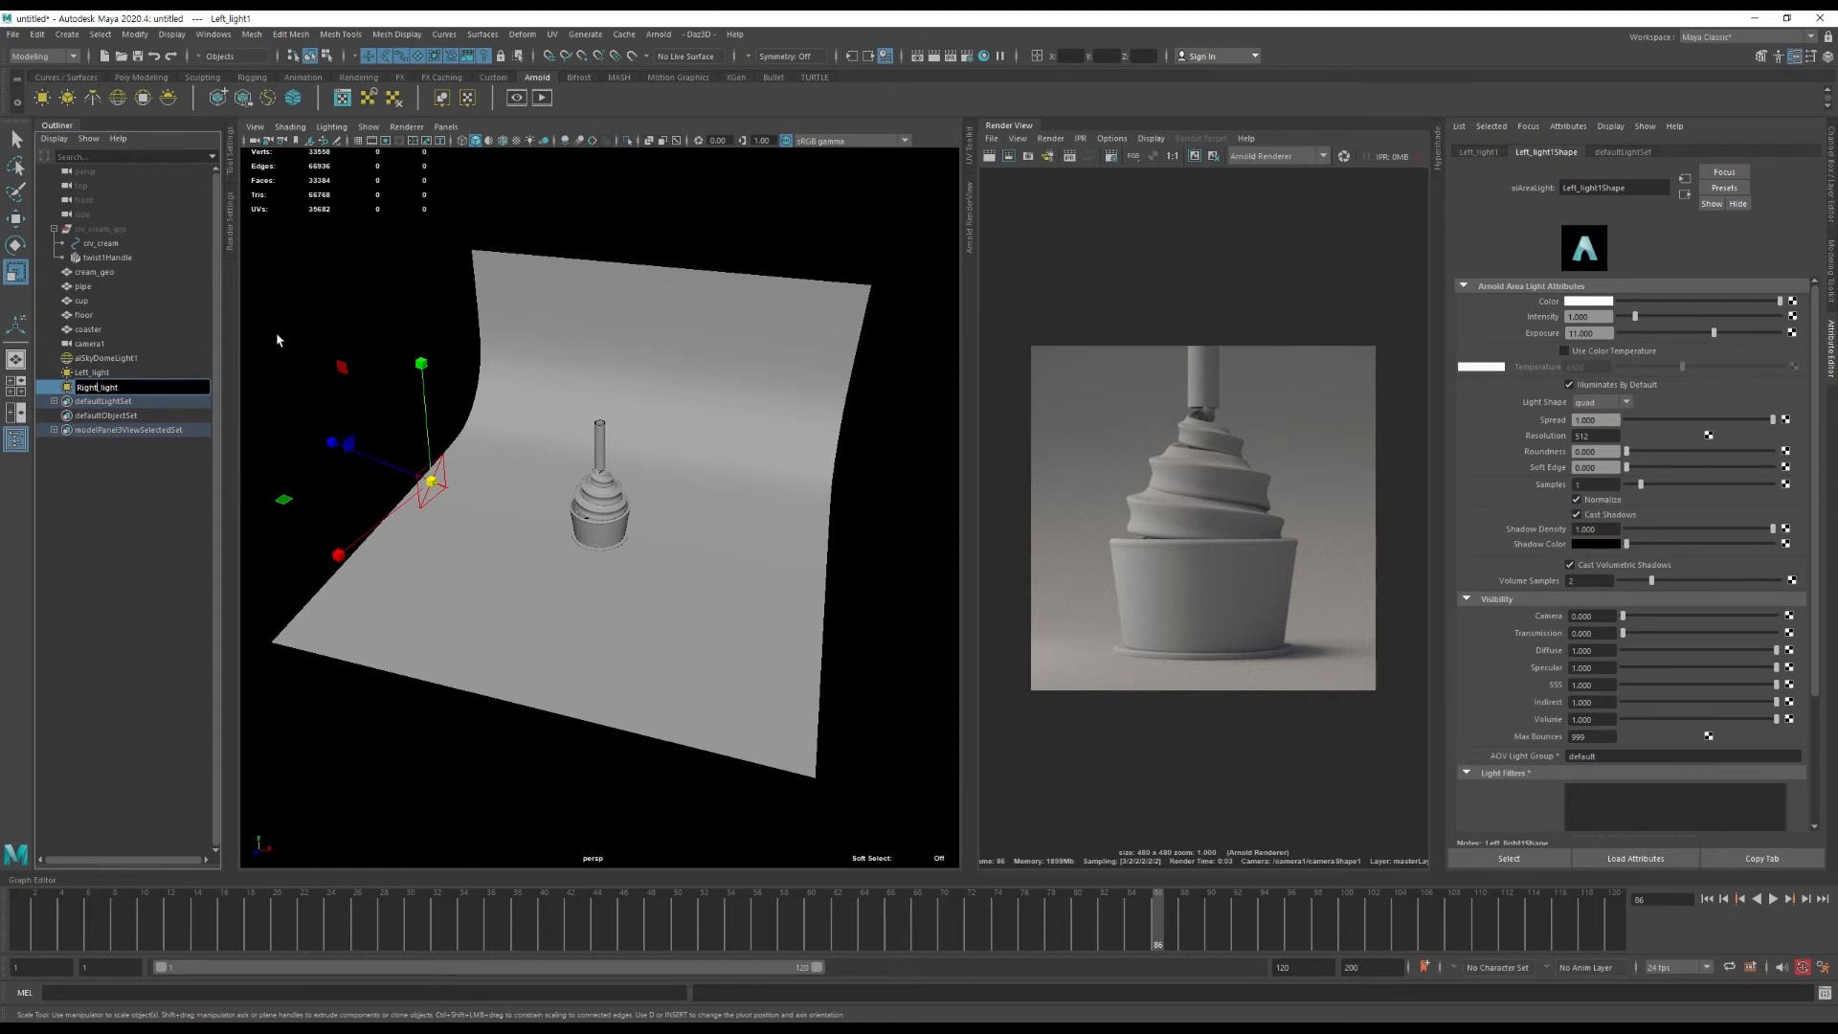
text(Right)
key(Return)
Set Right_light's Translate X to 40 and Rotate Y to 100, and move it back to a negative Translate Z.
key(ctrl+a)
click(1798, 174)
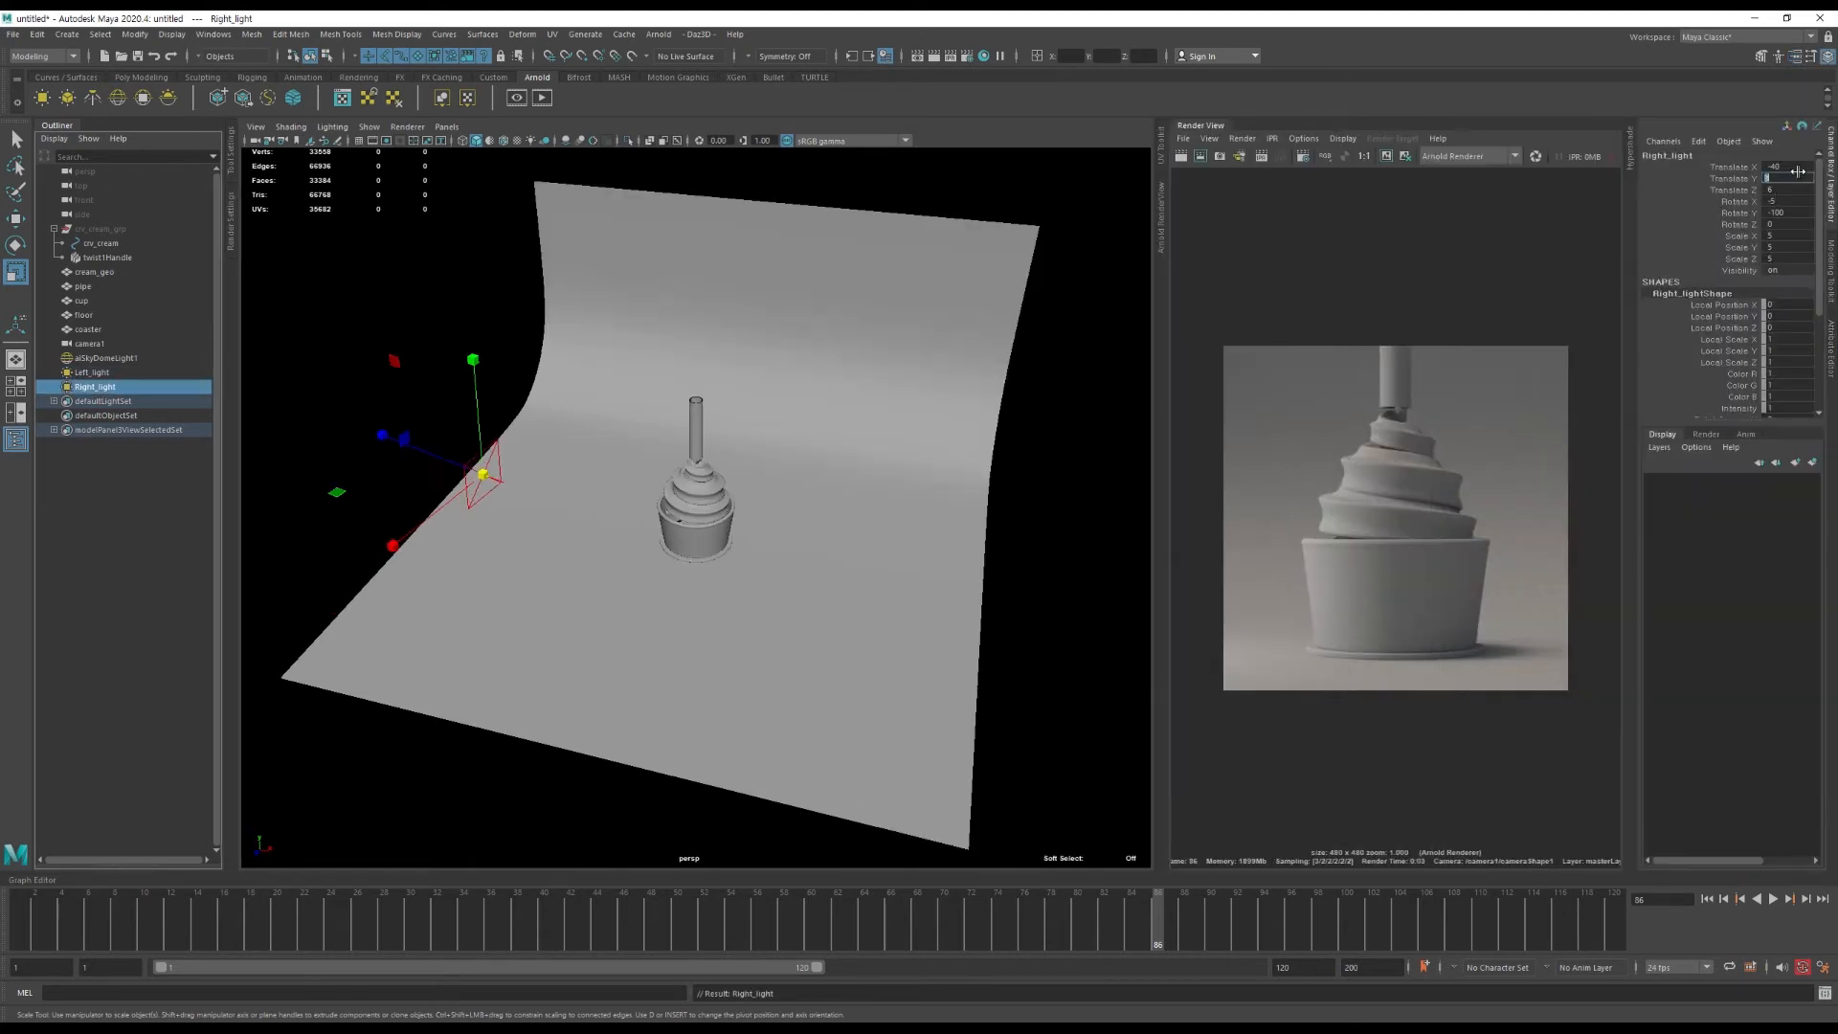
text(40)
key(Return)
click(1790, 213)
text(100)
key(Return)
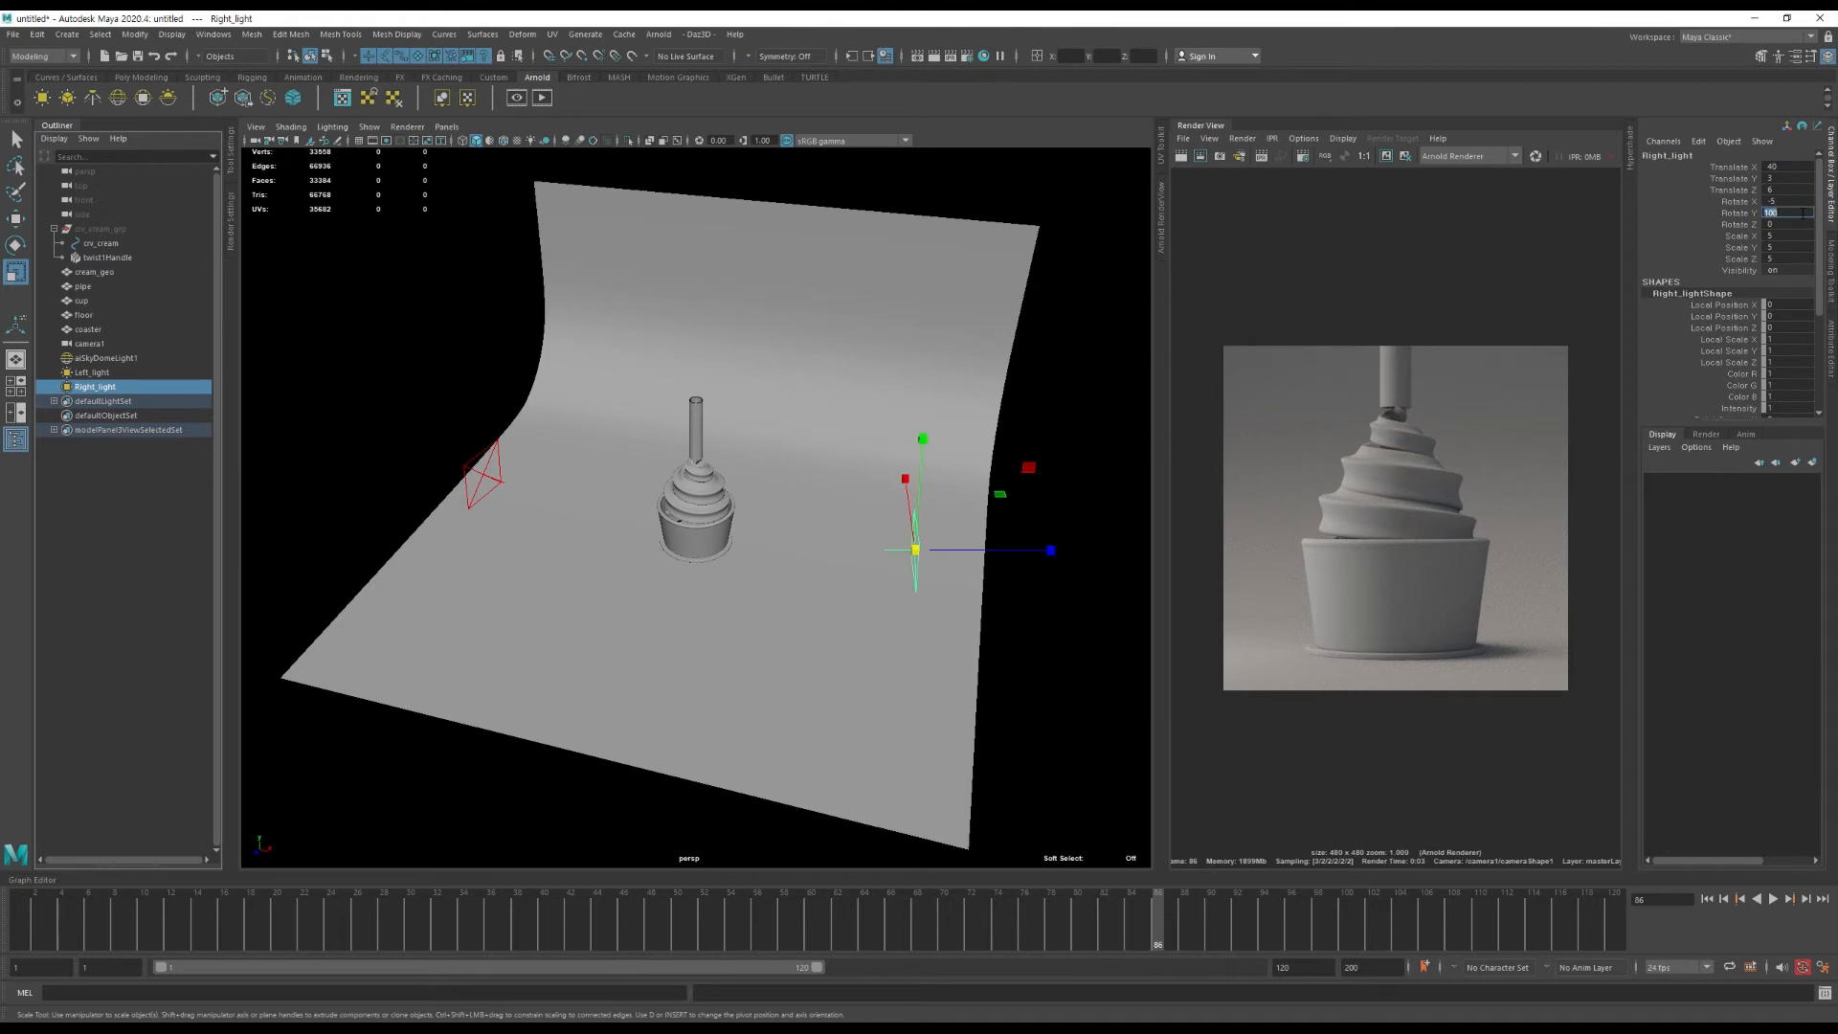
click(1800, 188)
text(8)
key(Return)
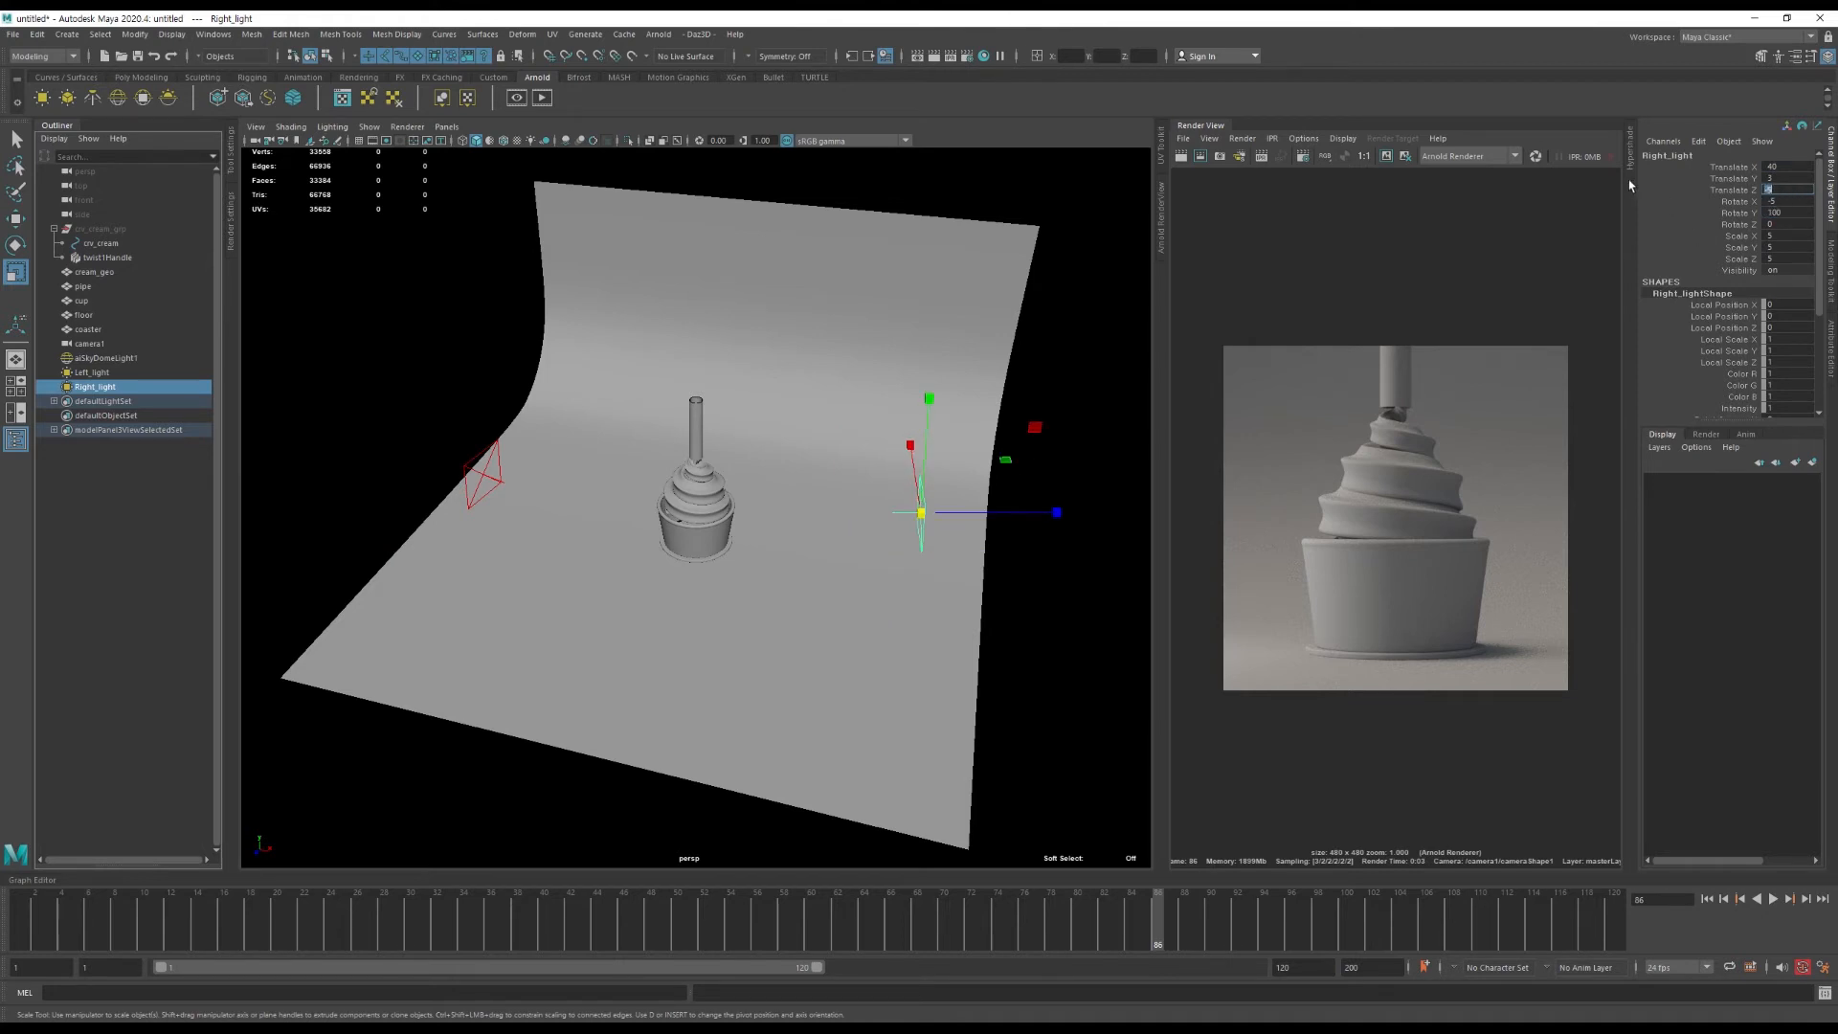
Check Right_light's shape values and render the camera1 view with both side lights.
scroll(1714, 221, down, 4)
click(1242, 138)
click(1465, 252)
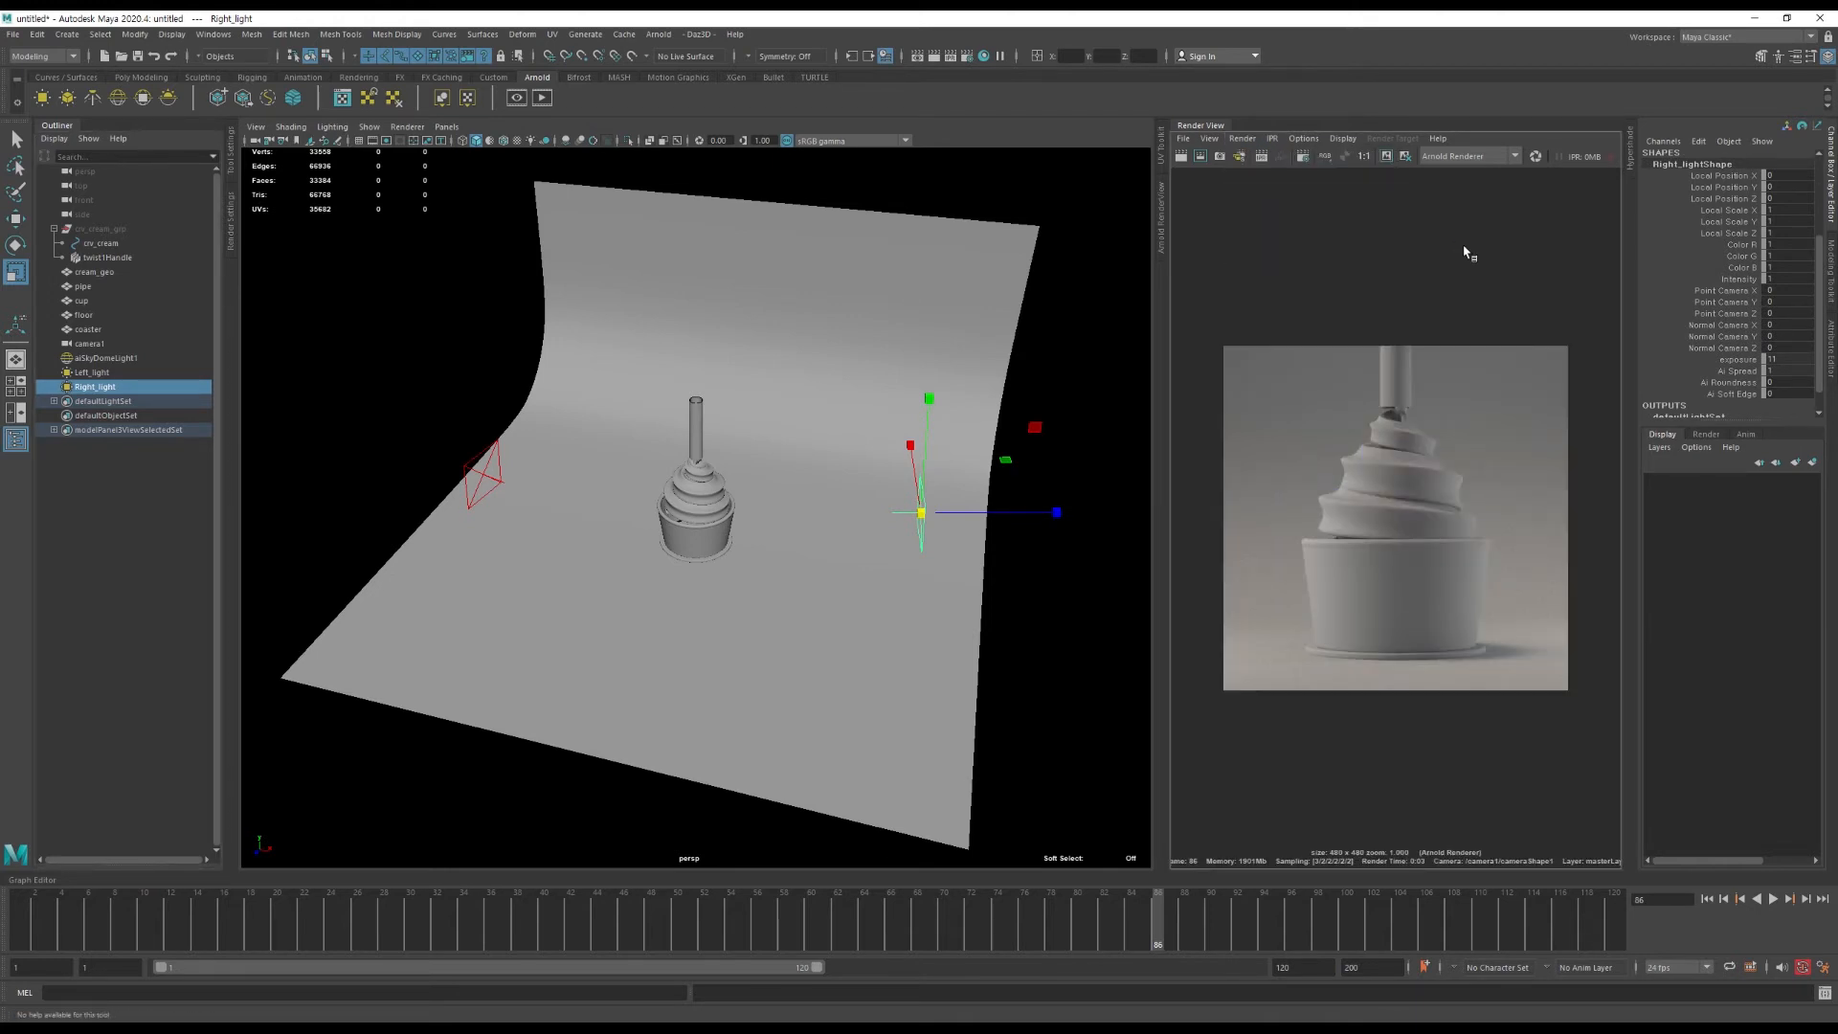
Duplicate Right_light and rename the copy Top_light.
click(97, 387)
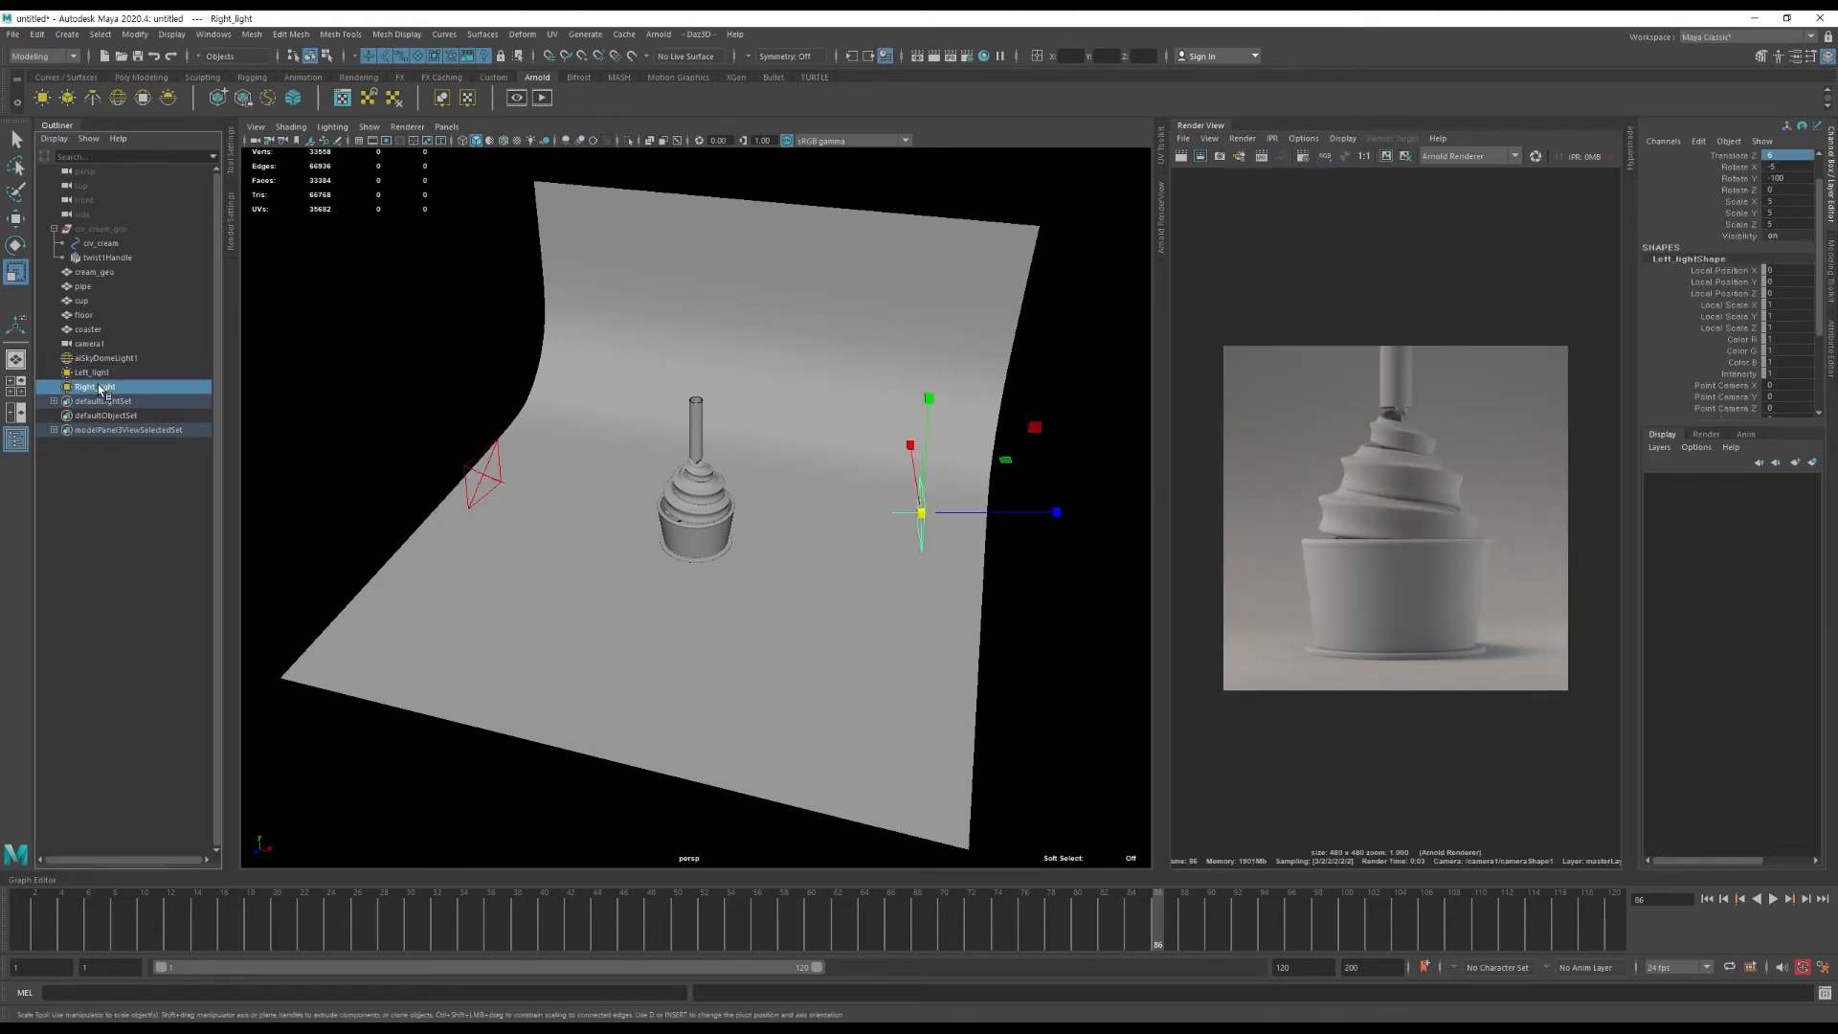
key(ctrl+d)
double_click(95, 401)
key(End)
key(BackSpace)
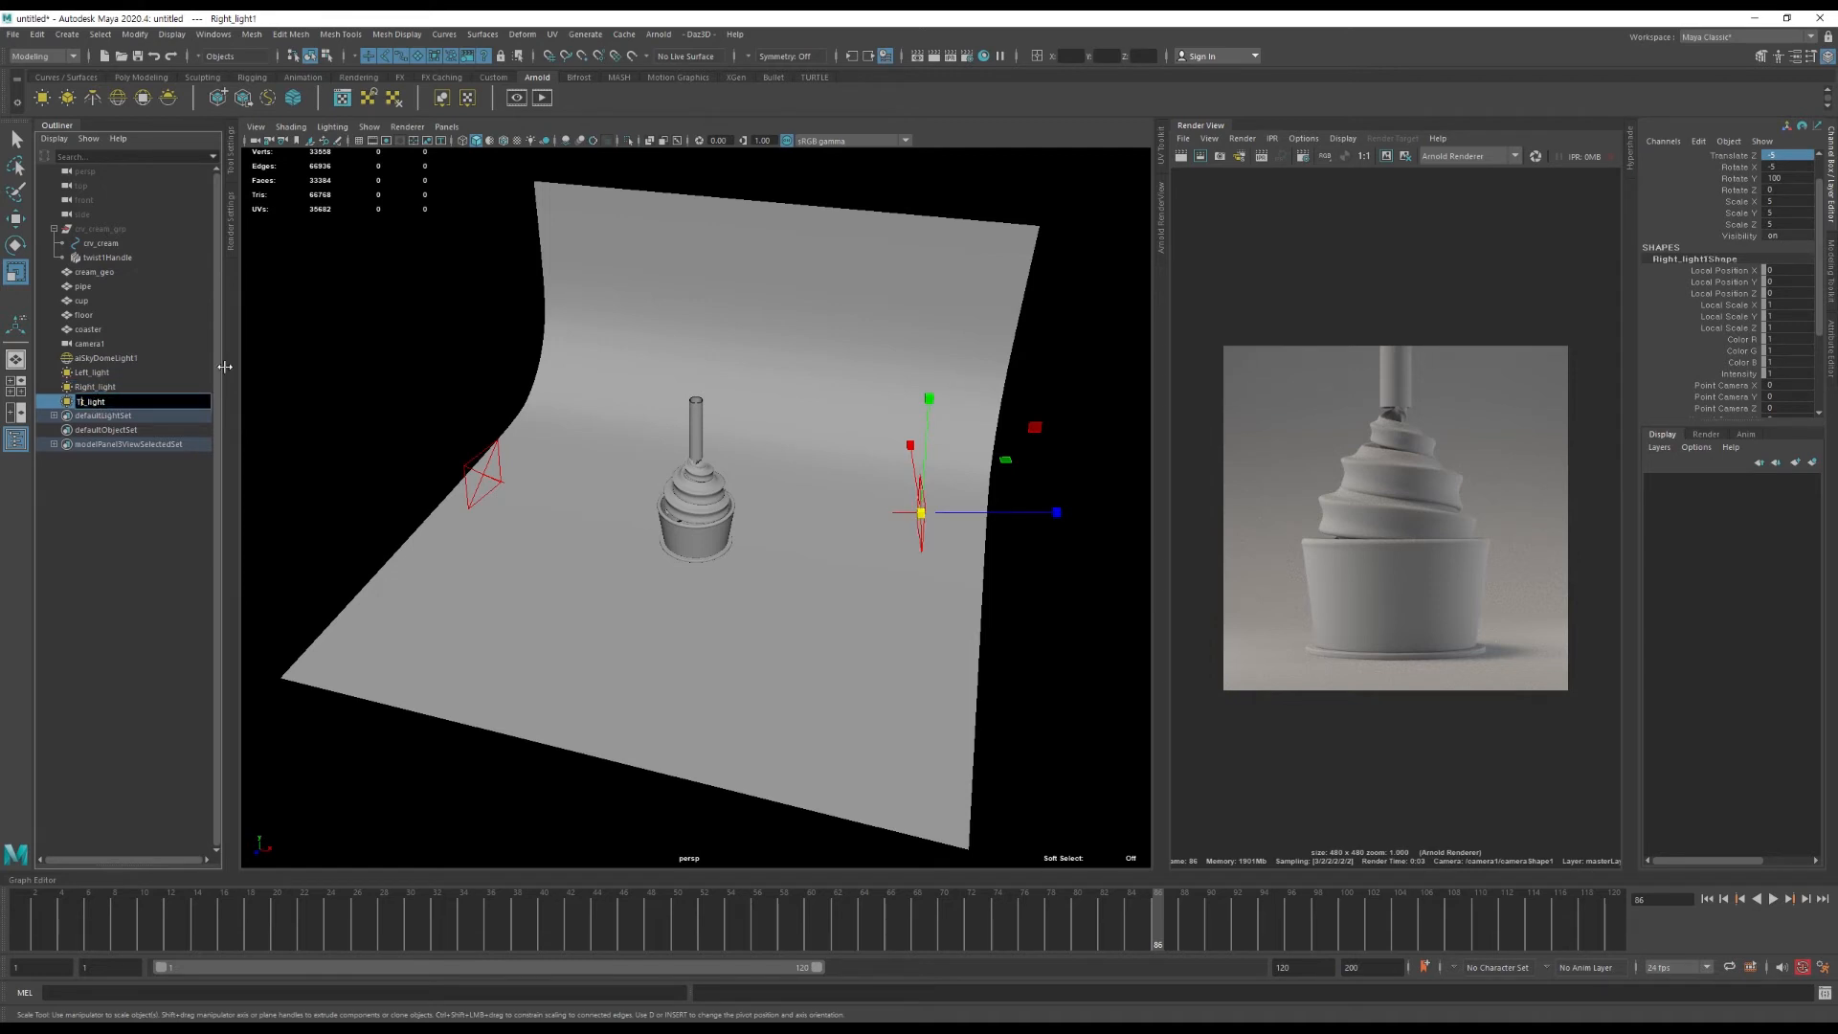
text(Top)
key(Return)
Position Top_light at Translate X 0, Translate Y 30 and Translate Z -30.
scroll(1788, 202, up, 1)
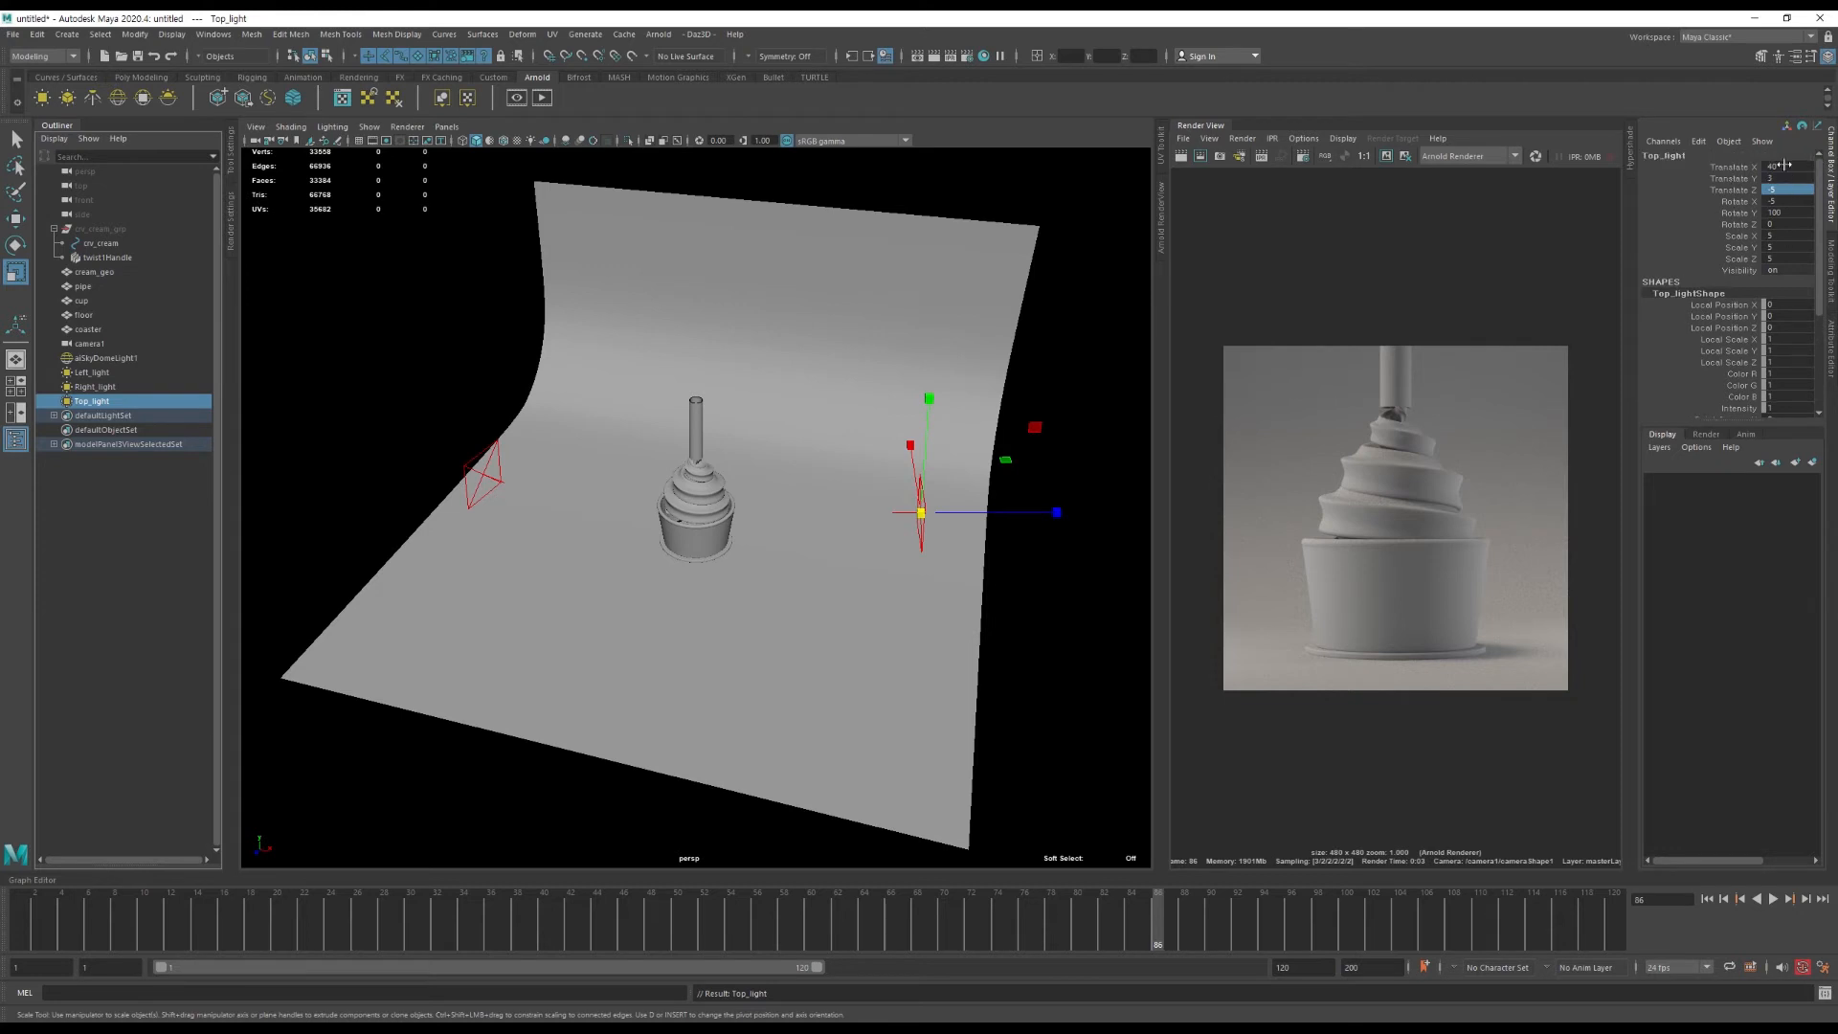
click(1786, 169)
text(0)
key(Return)
click(1785, 180)
click(1787, 189)
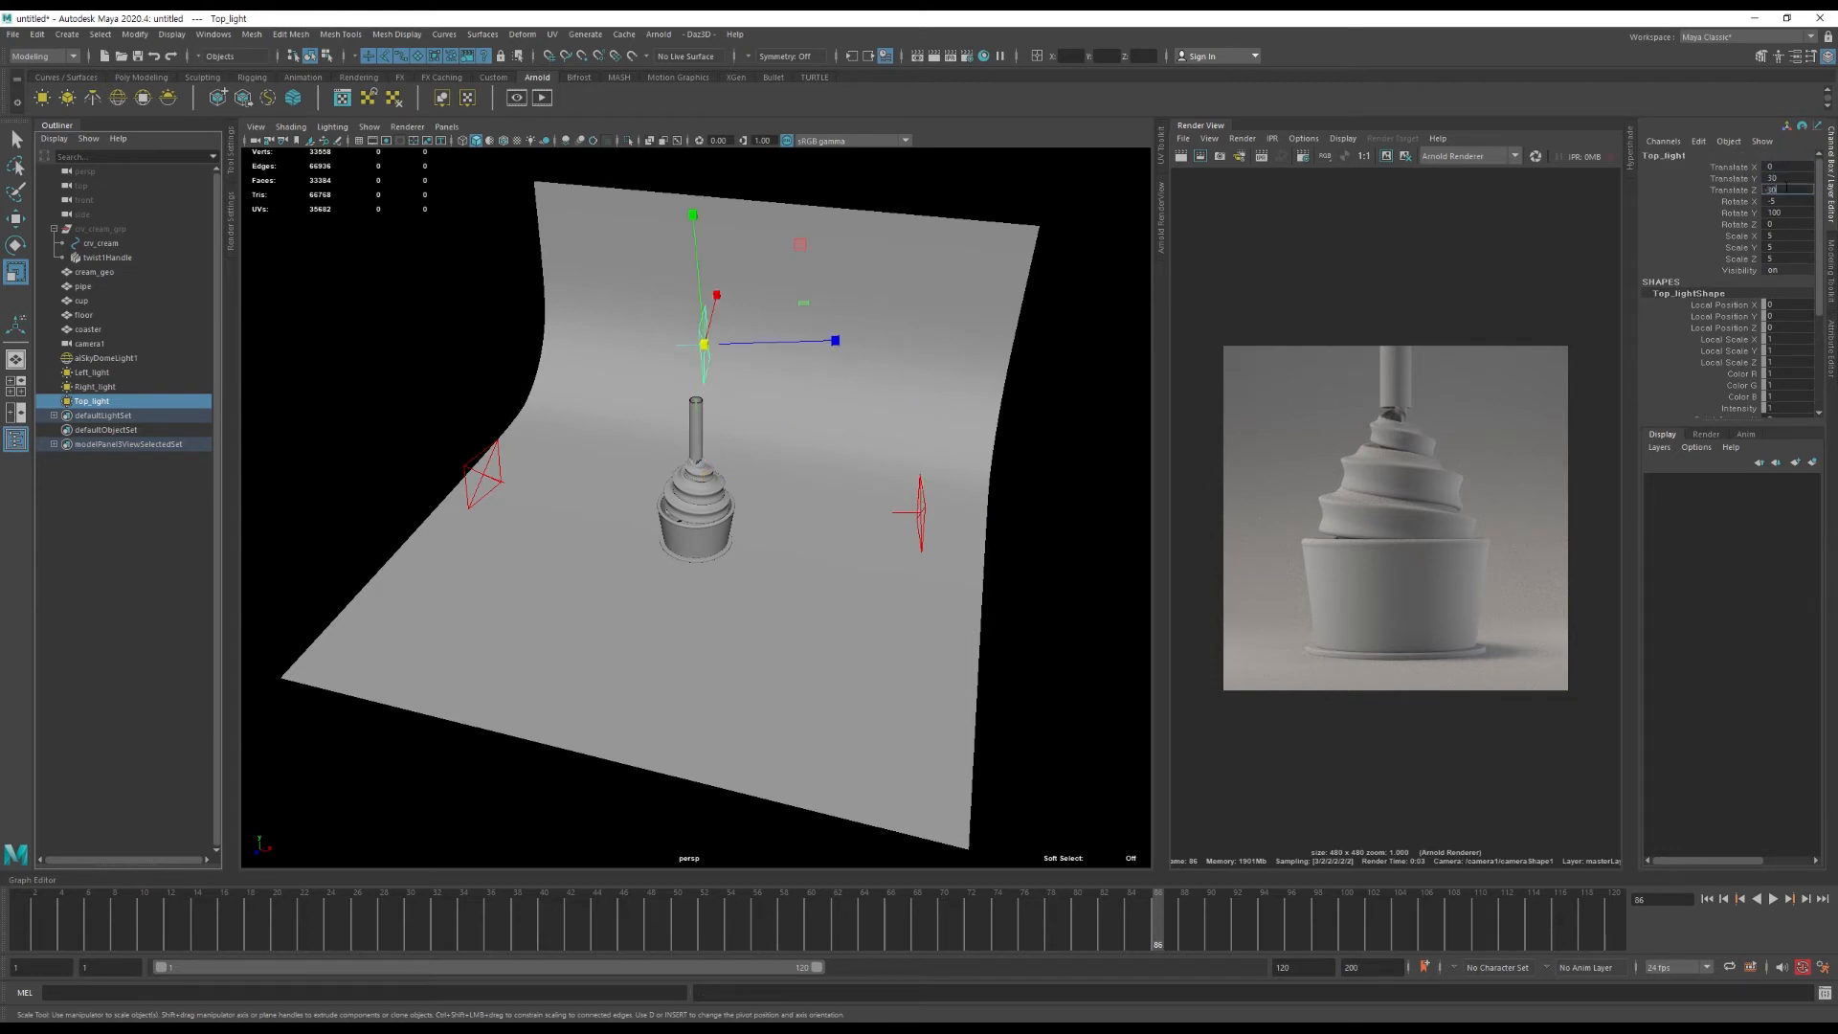
text(30)
key(Return)
text(-30)
key(Return)
Set Top_light's Rotate X to -45, Rotate Y to 0 and Exposure to 10, and render the scene through camera1.
click(1787, 202)
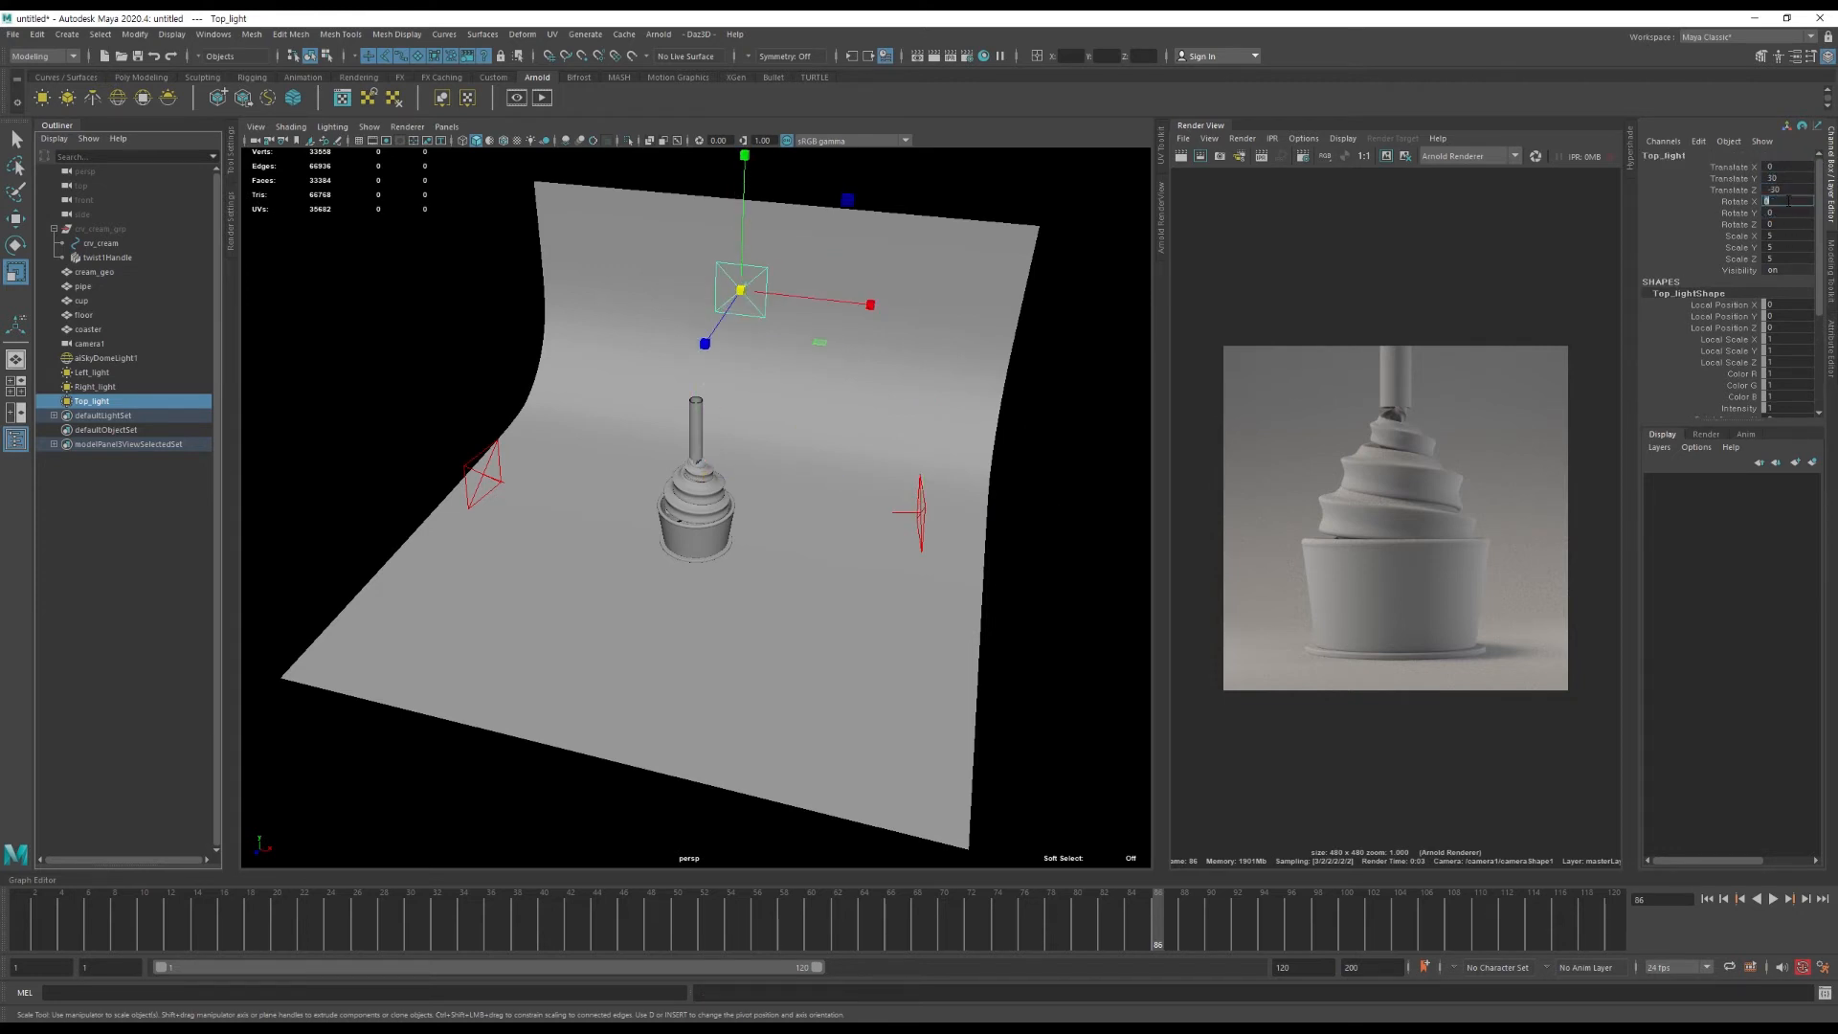
alt+drag(842, 393, 1360, 177)
click(1242, 138)
mouse_move(1340, 229)
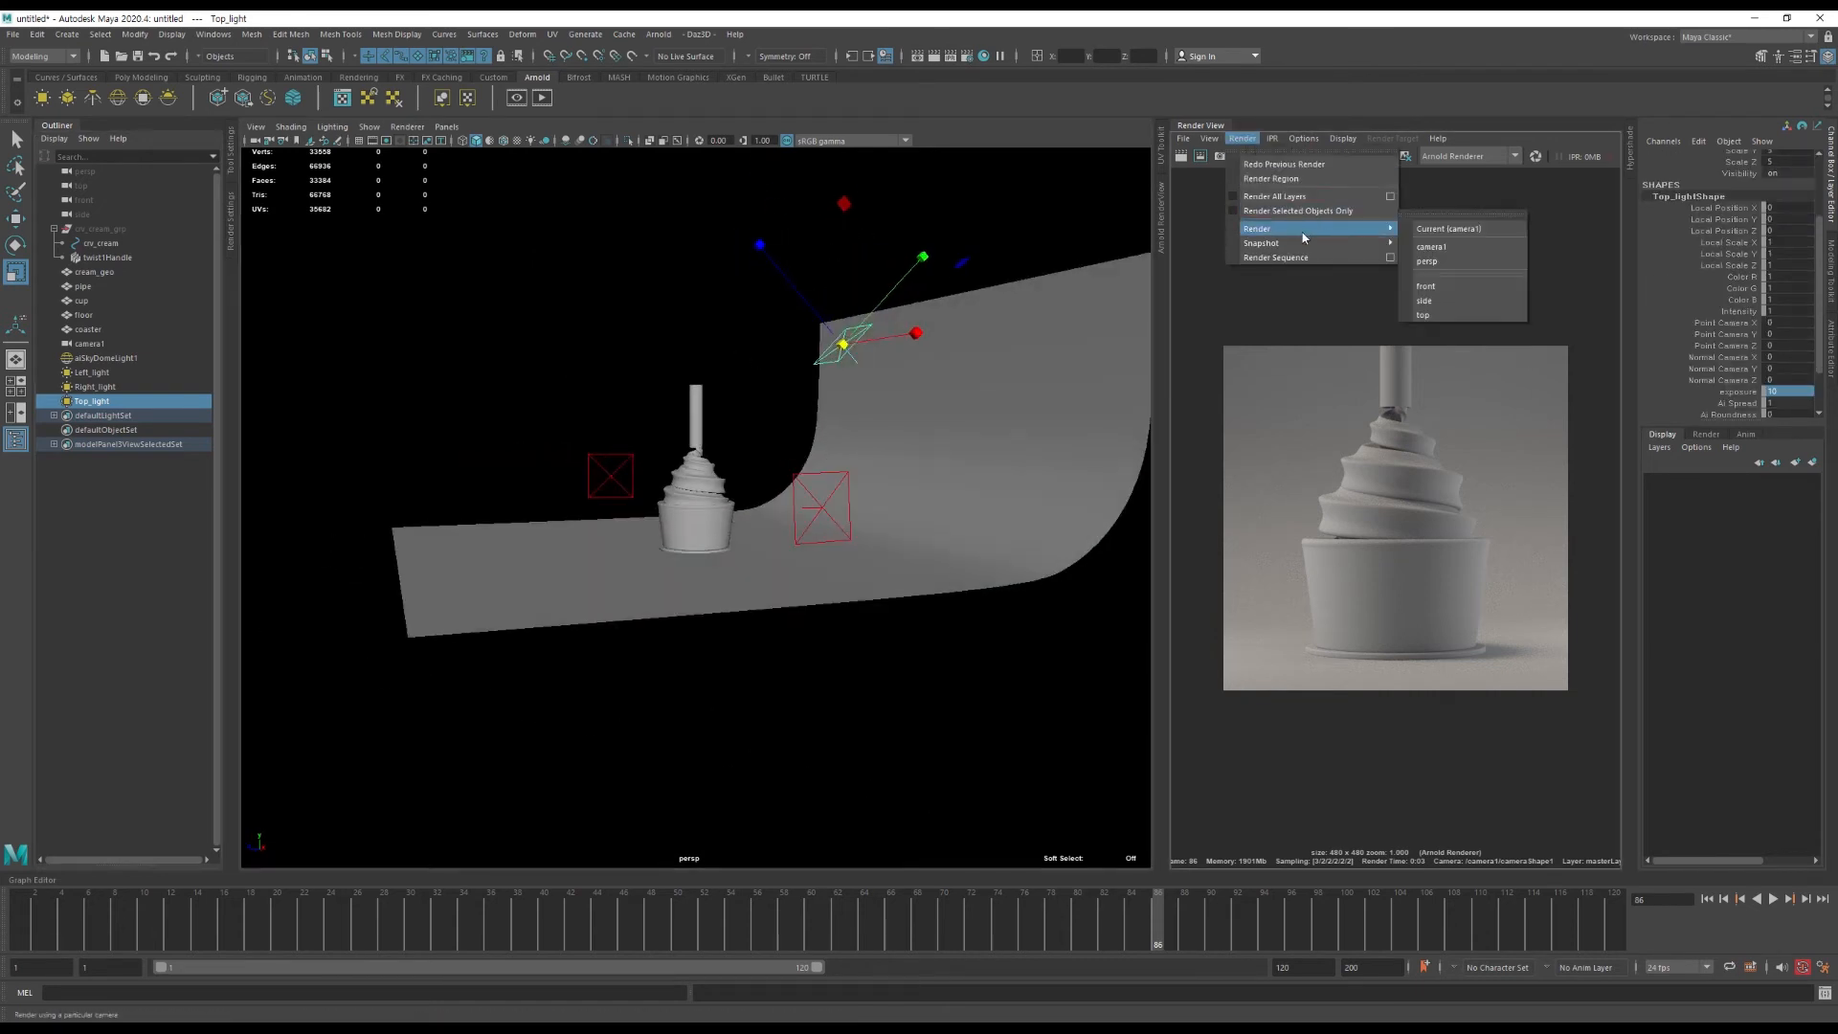
click(1431, 247)
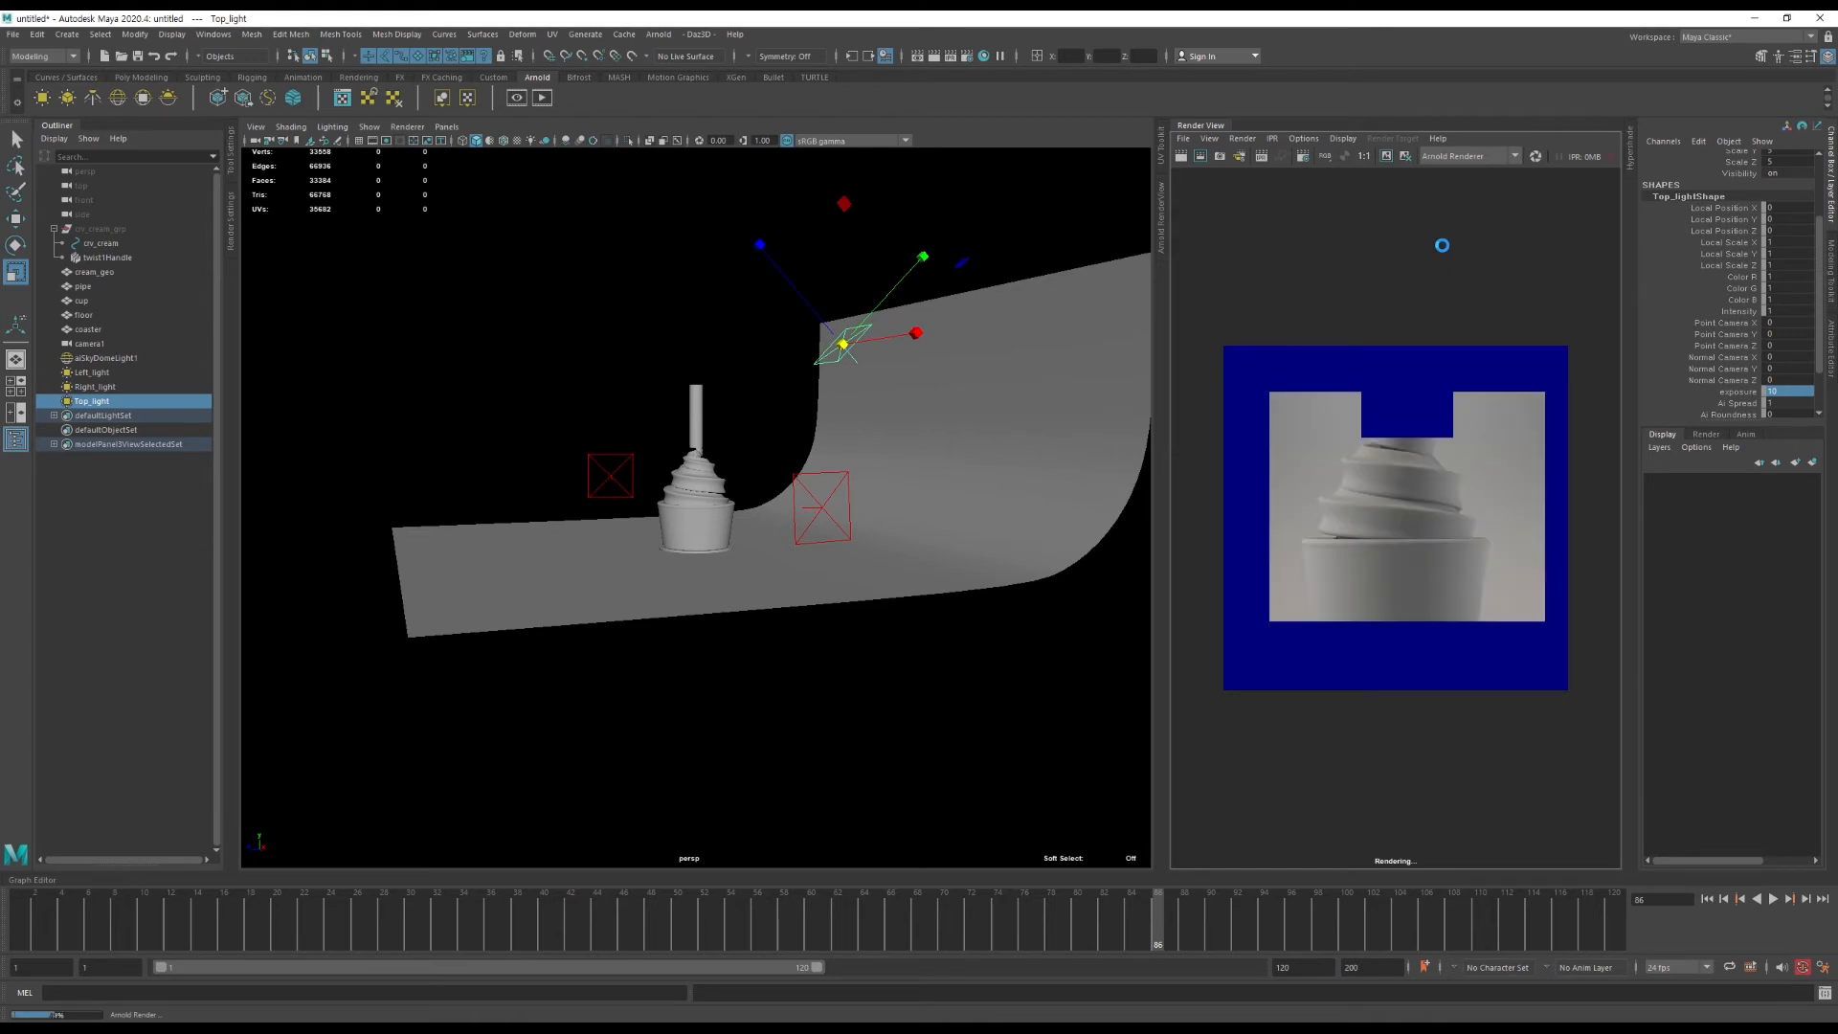
Hide Left_light, Right_light and Top_light, compare the render without them, and reselect the three lights.
shift+click(100, 373)
shift+click(93, 402)
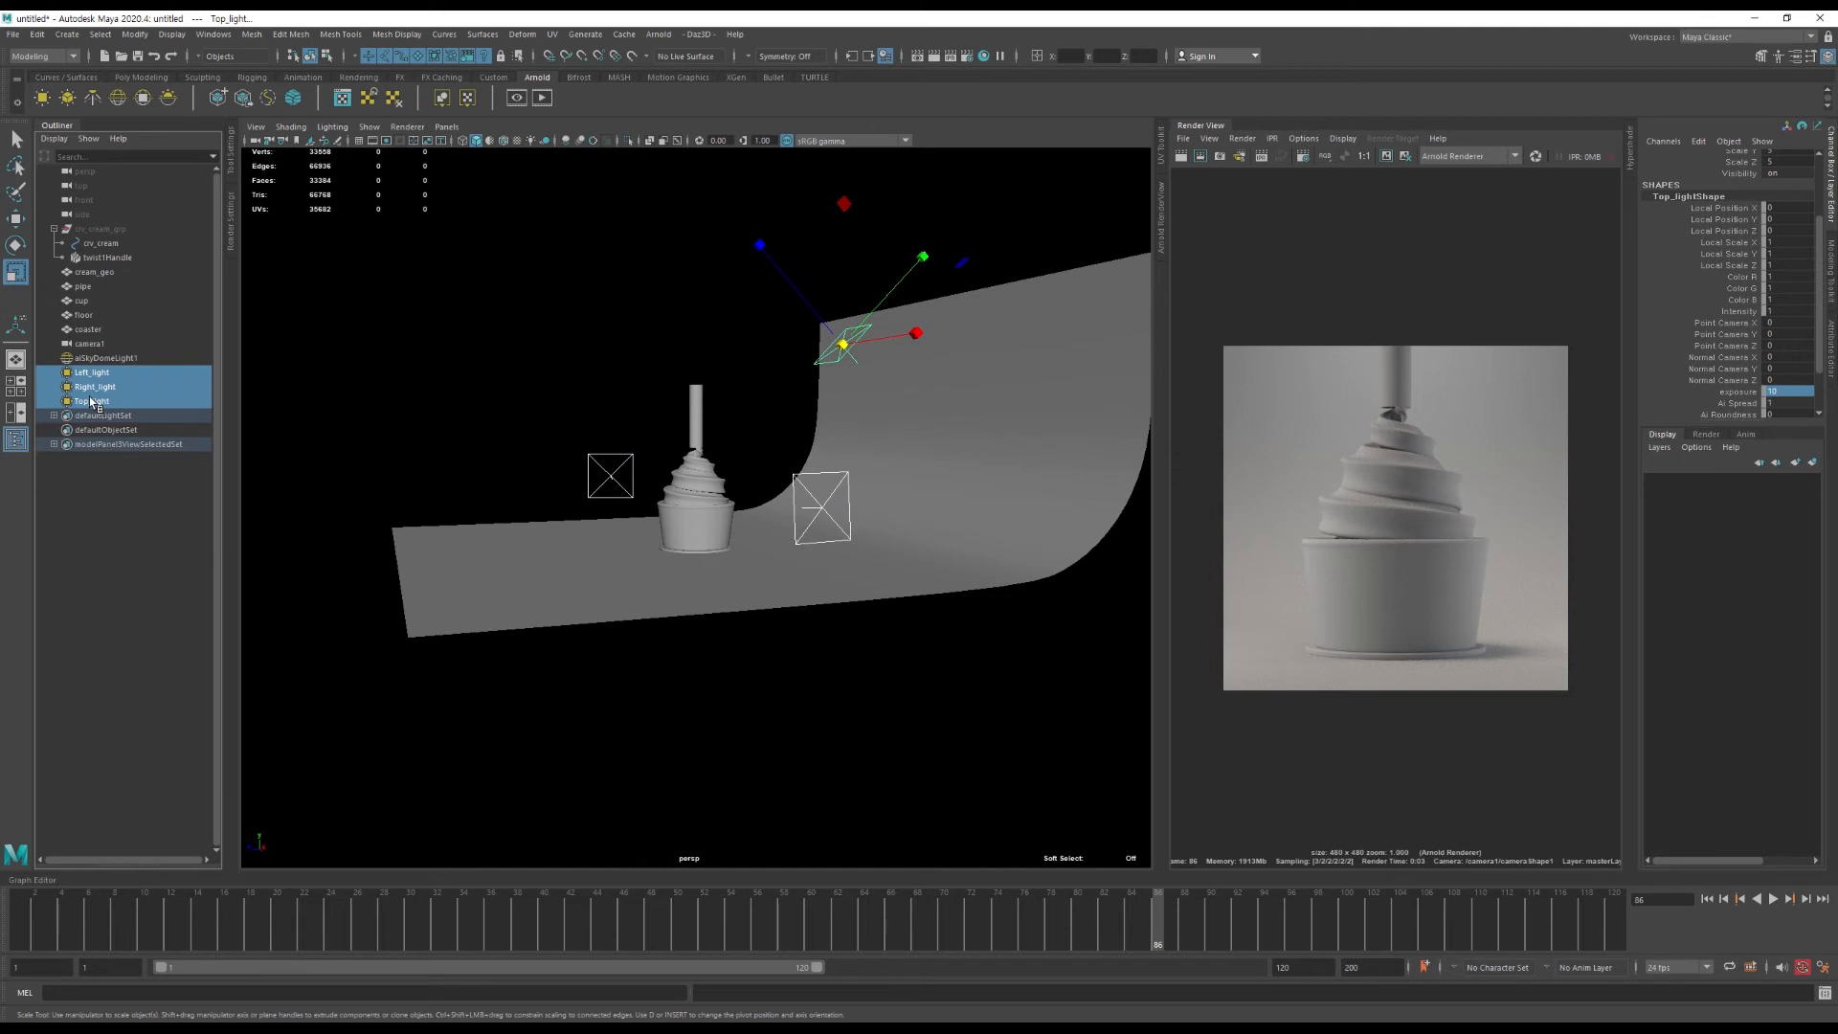
key(ctrl+h)
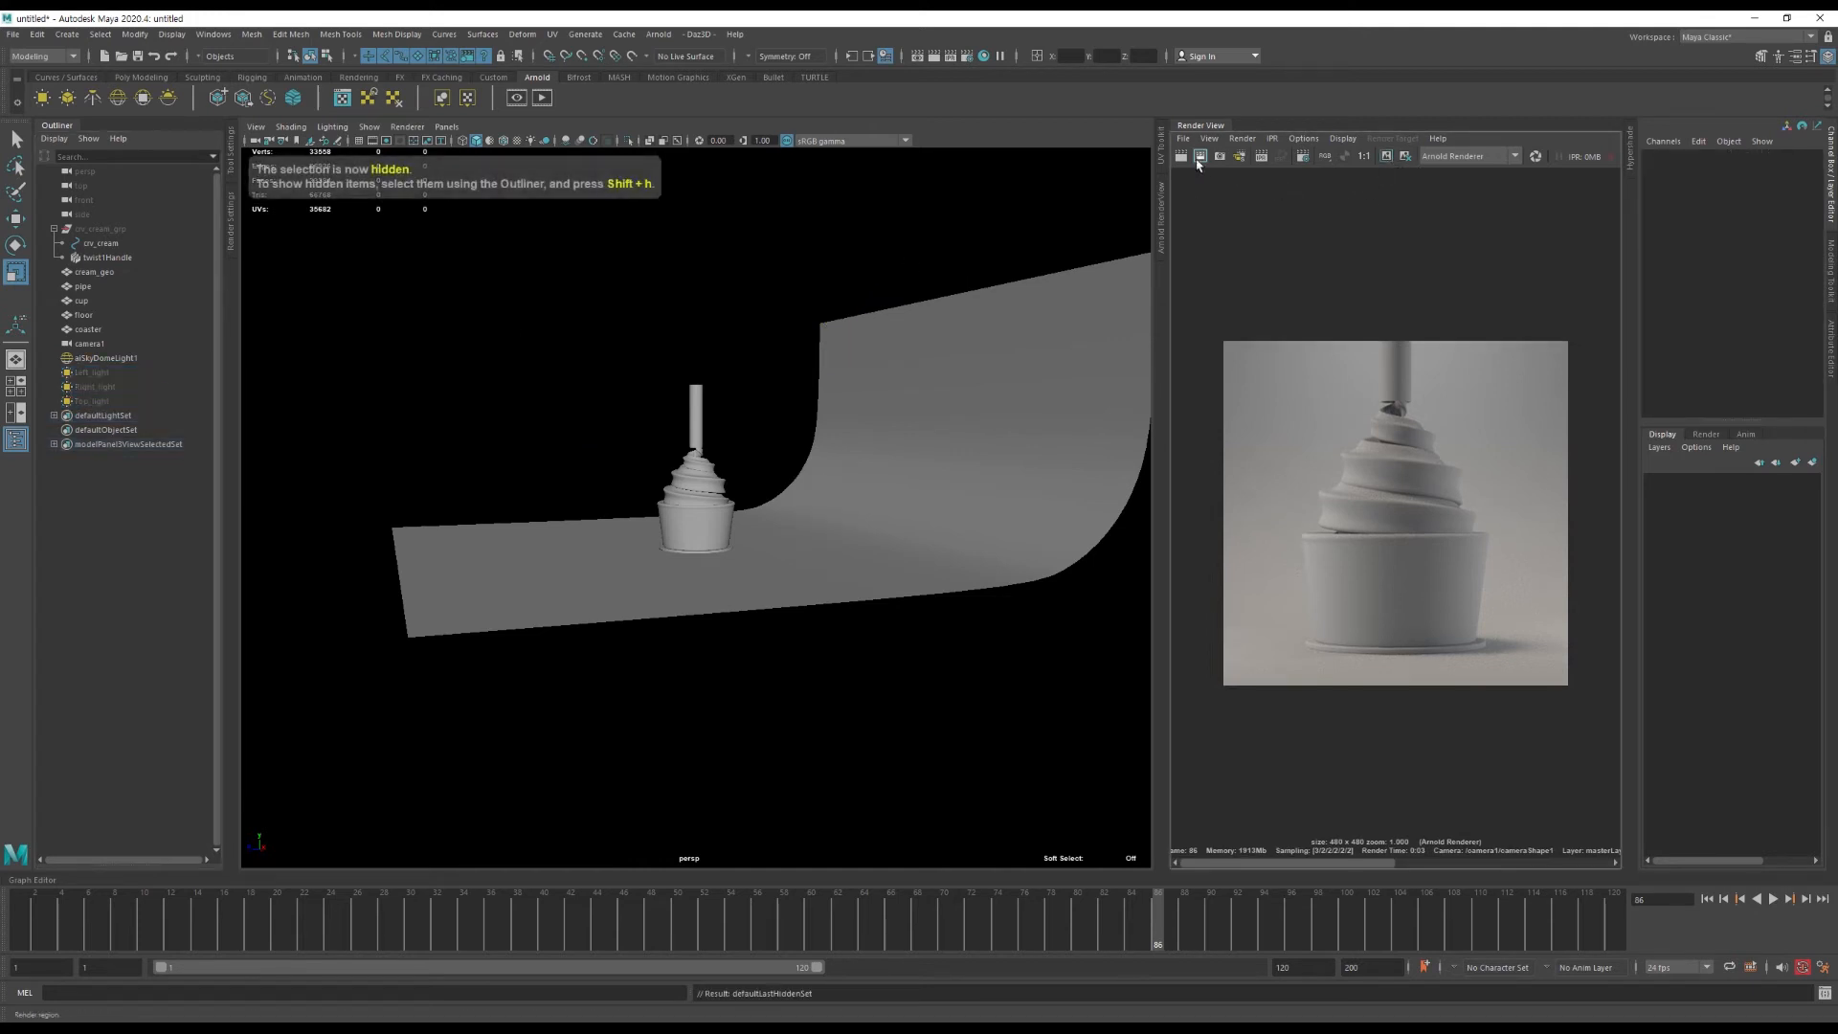
click(1199, 159)
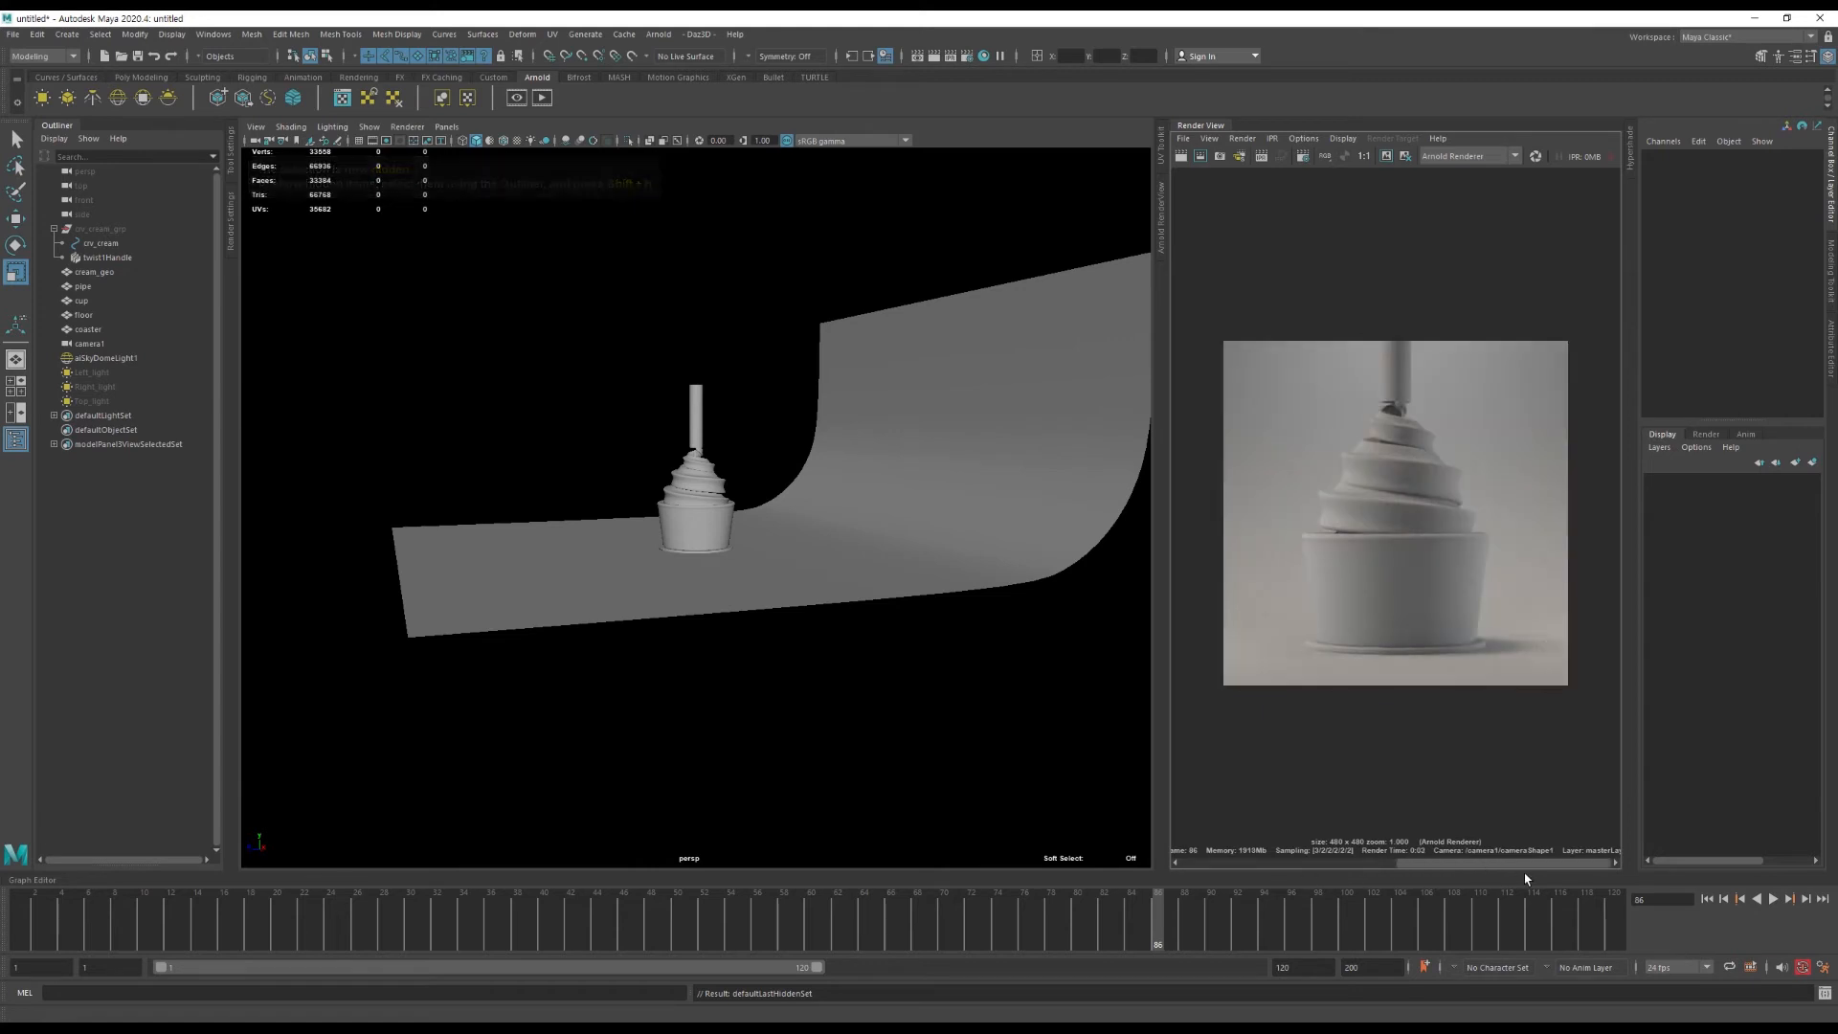
drag(1333, 867, 1508, 866)
click(105, 383)
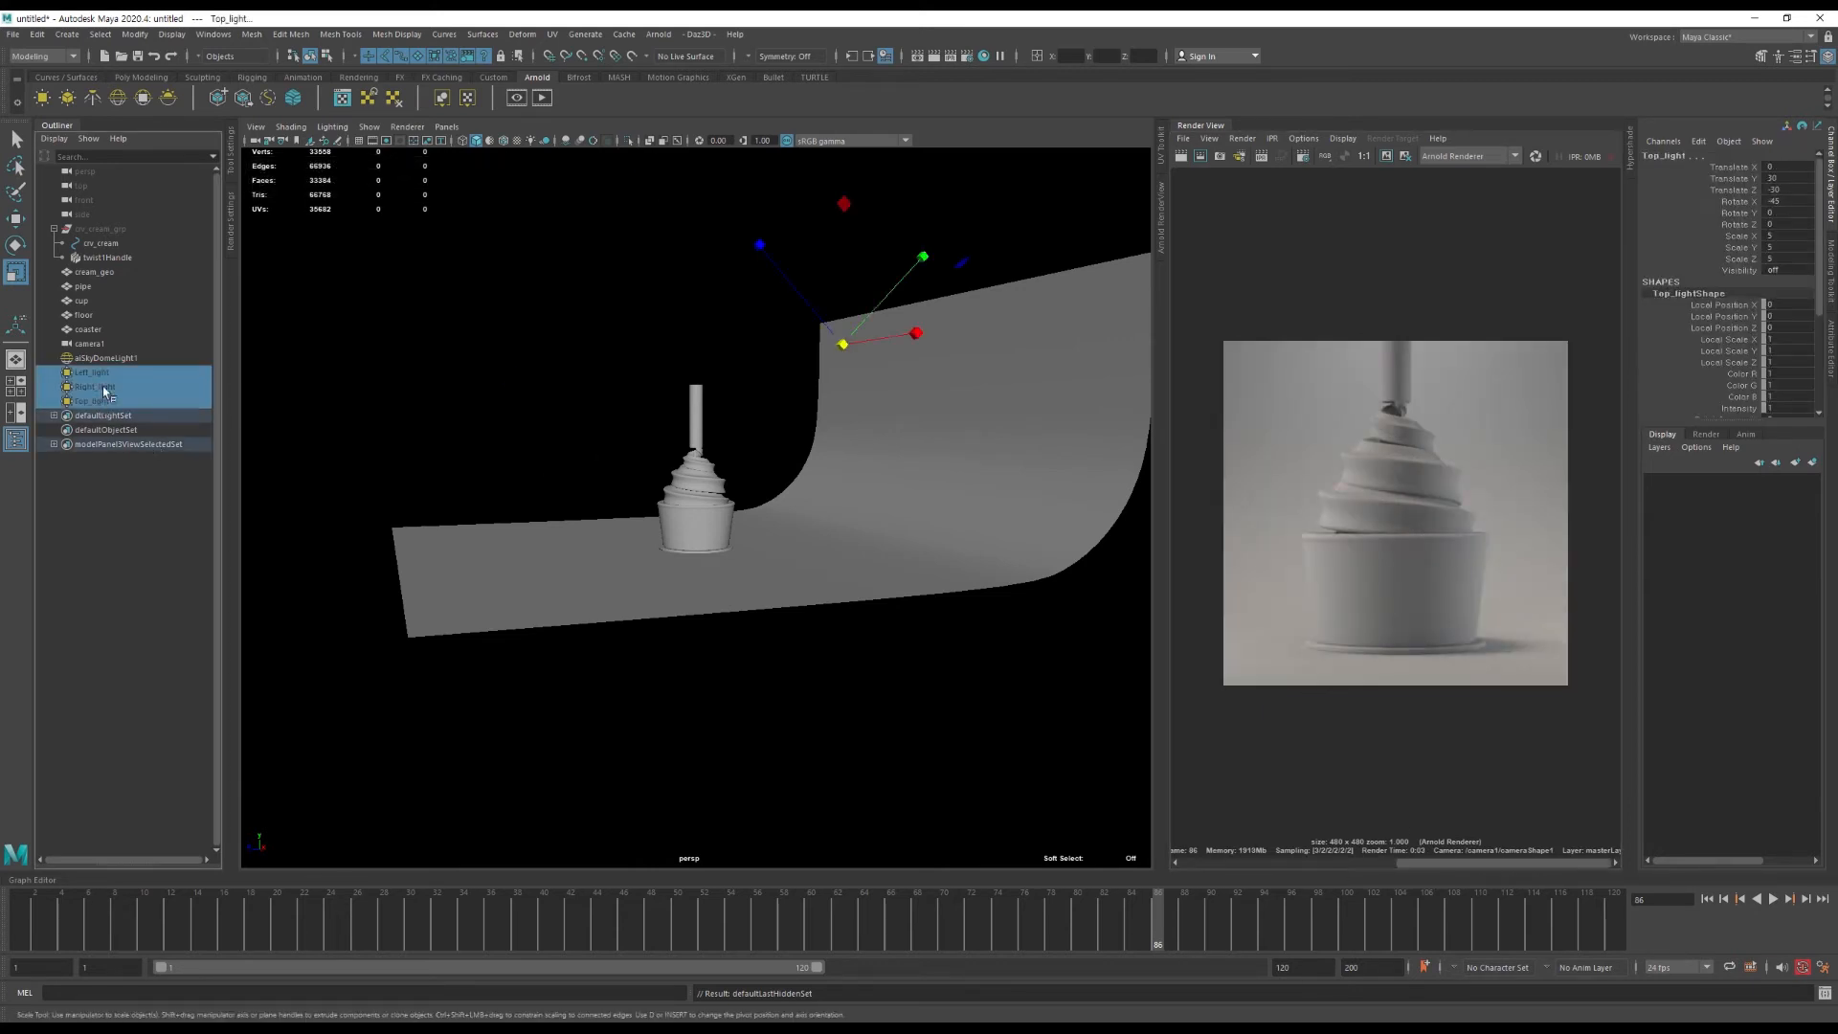
Group aiSkyDomeLight1 and the left, right and top lights, name the group grp_light and expand it.
click(101, 358)
shift+click(93, 401)
key(ctrl+g)
double_click(89, 358)
text(gr)
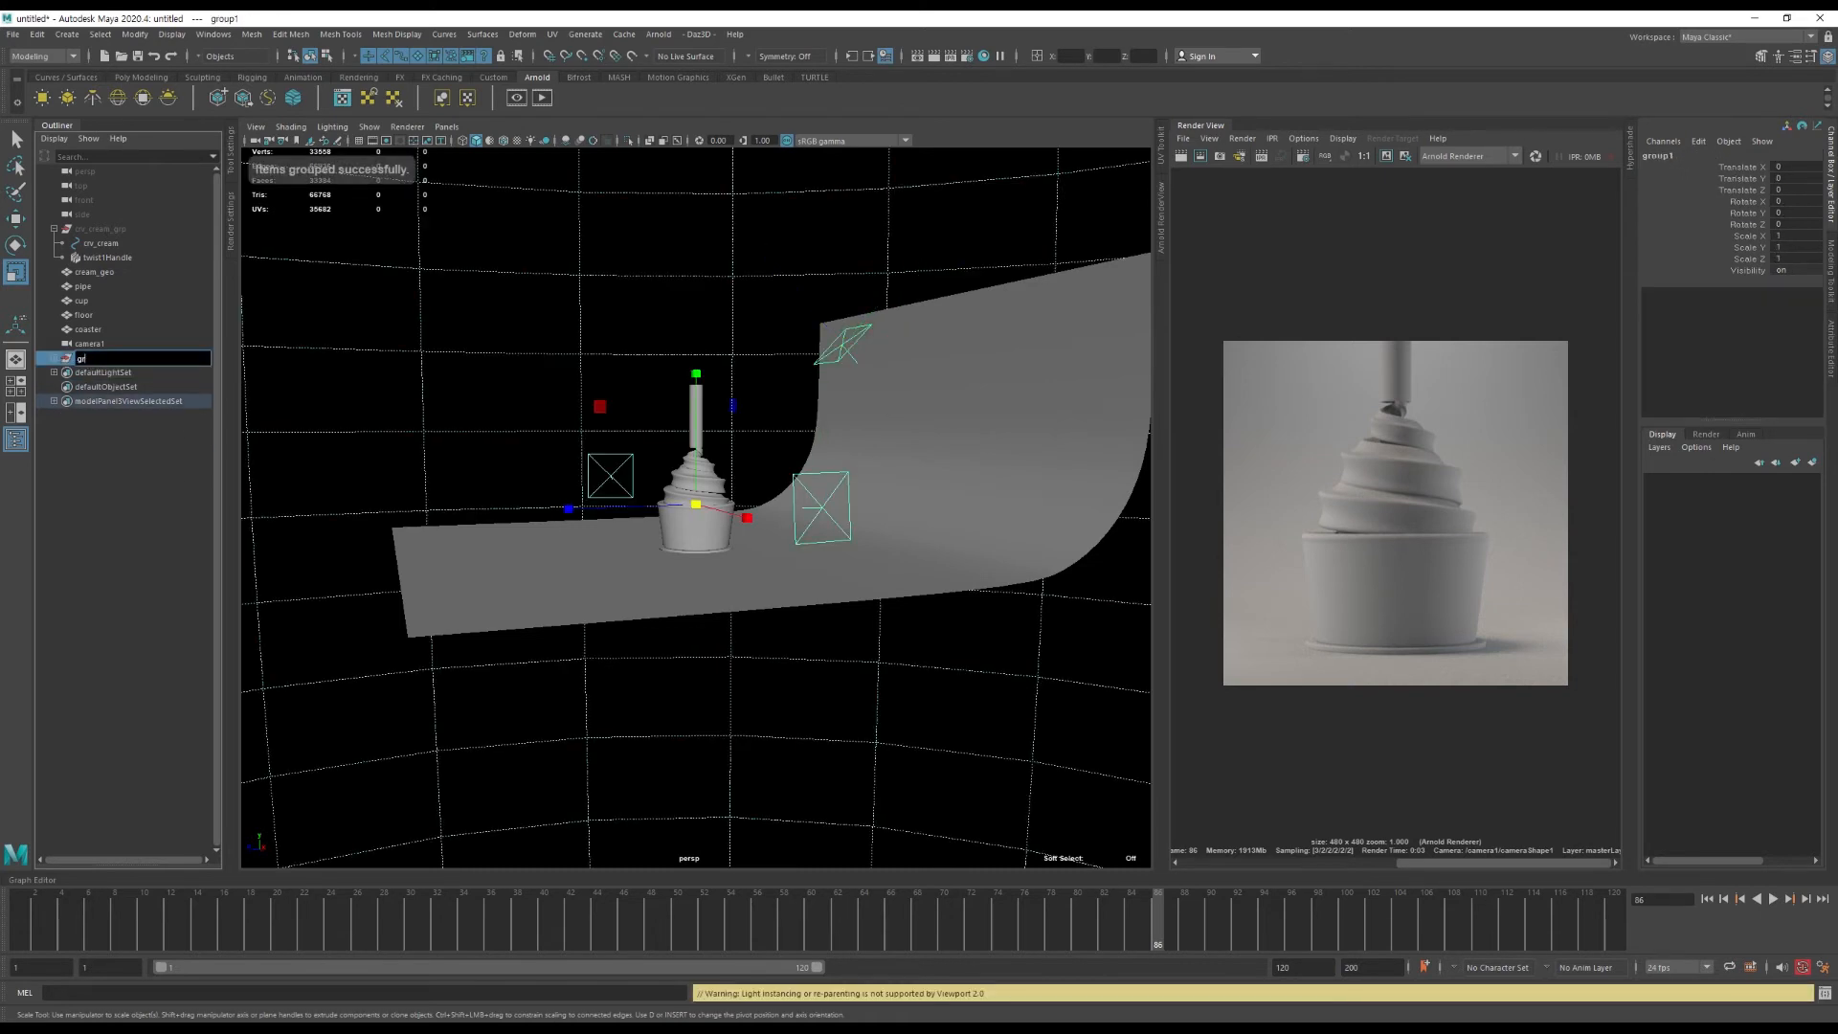
text(p_light)
key(Return)
click(55, 358)
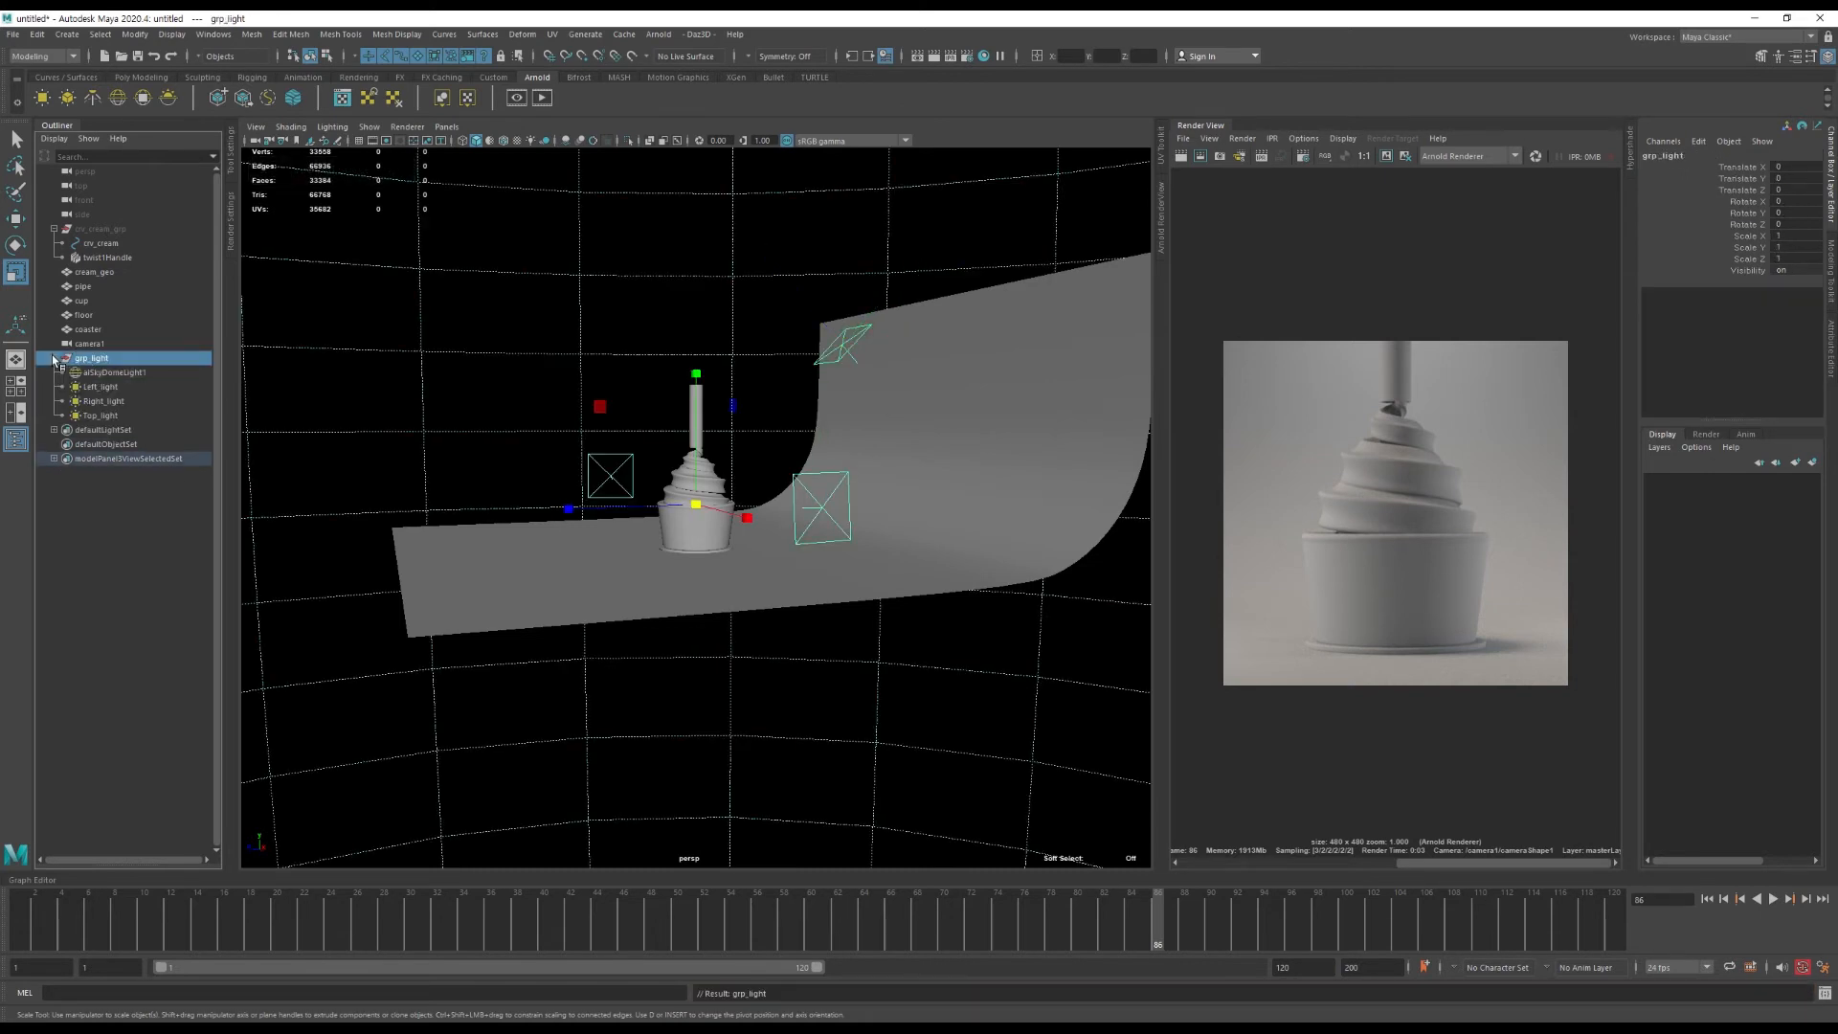
Replace the Render View with the Hypershade beside the viewport.
click(114, 373)
alt+drag(618, 324, 699, 351)
alt+right_drag(699, 351, 846, 355)
alt+drag(846, 354, 814, 351)
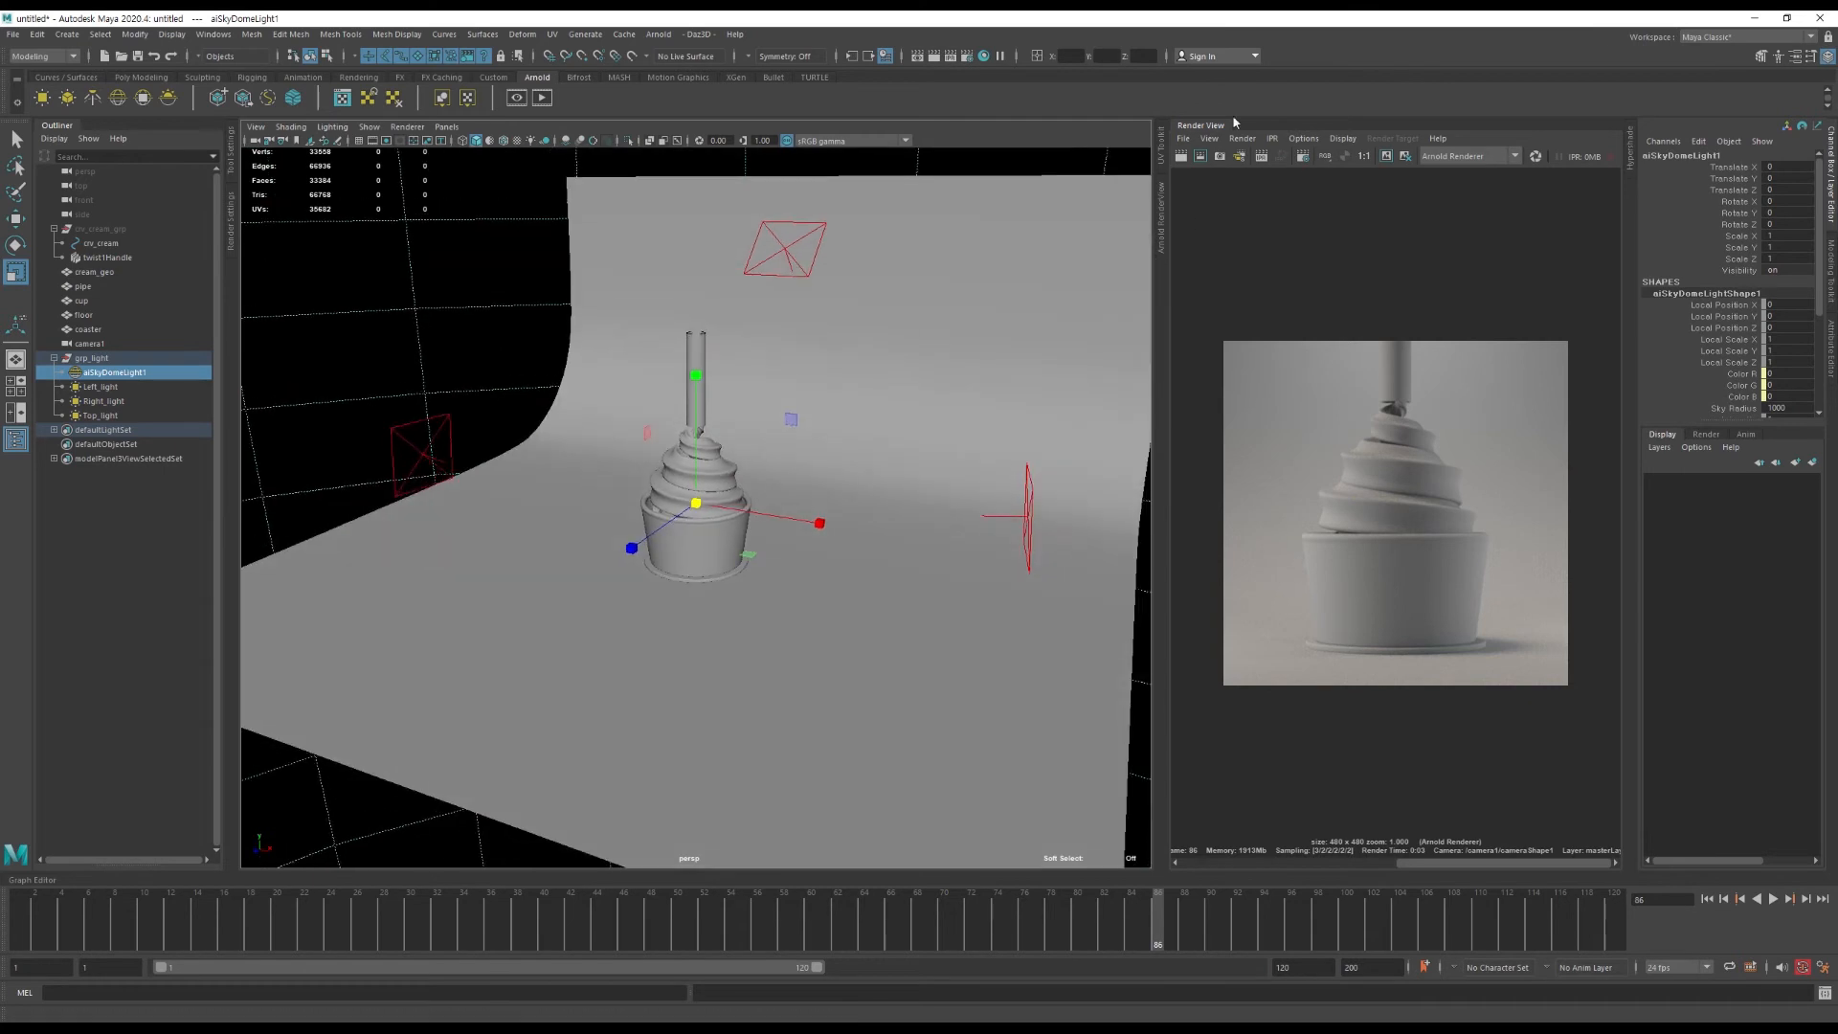
click(1192, 123)
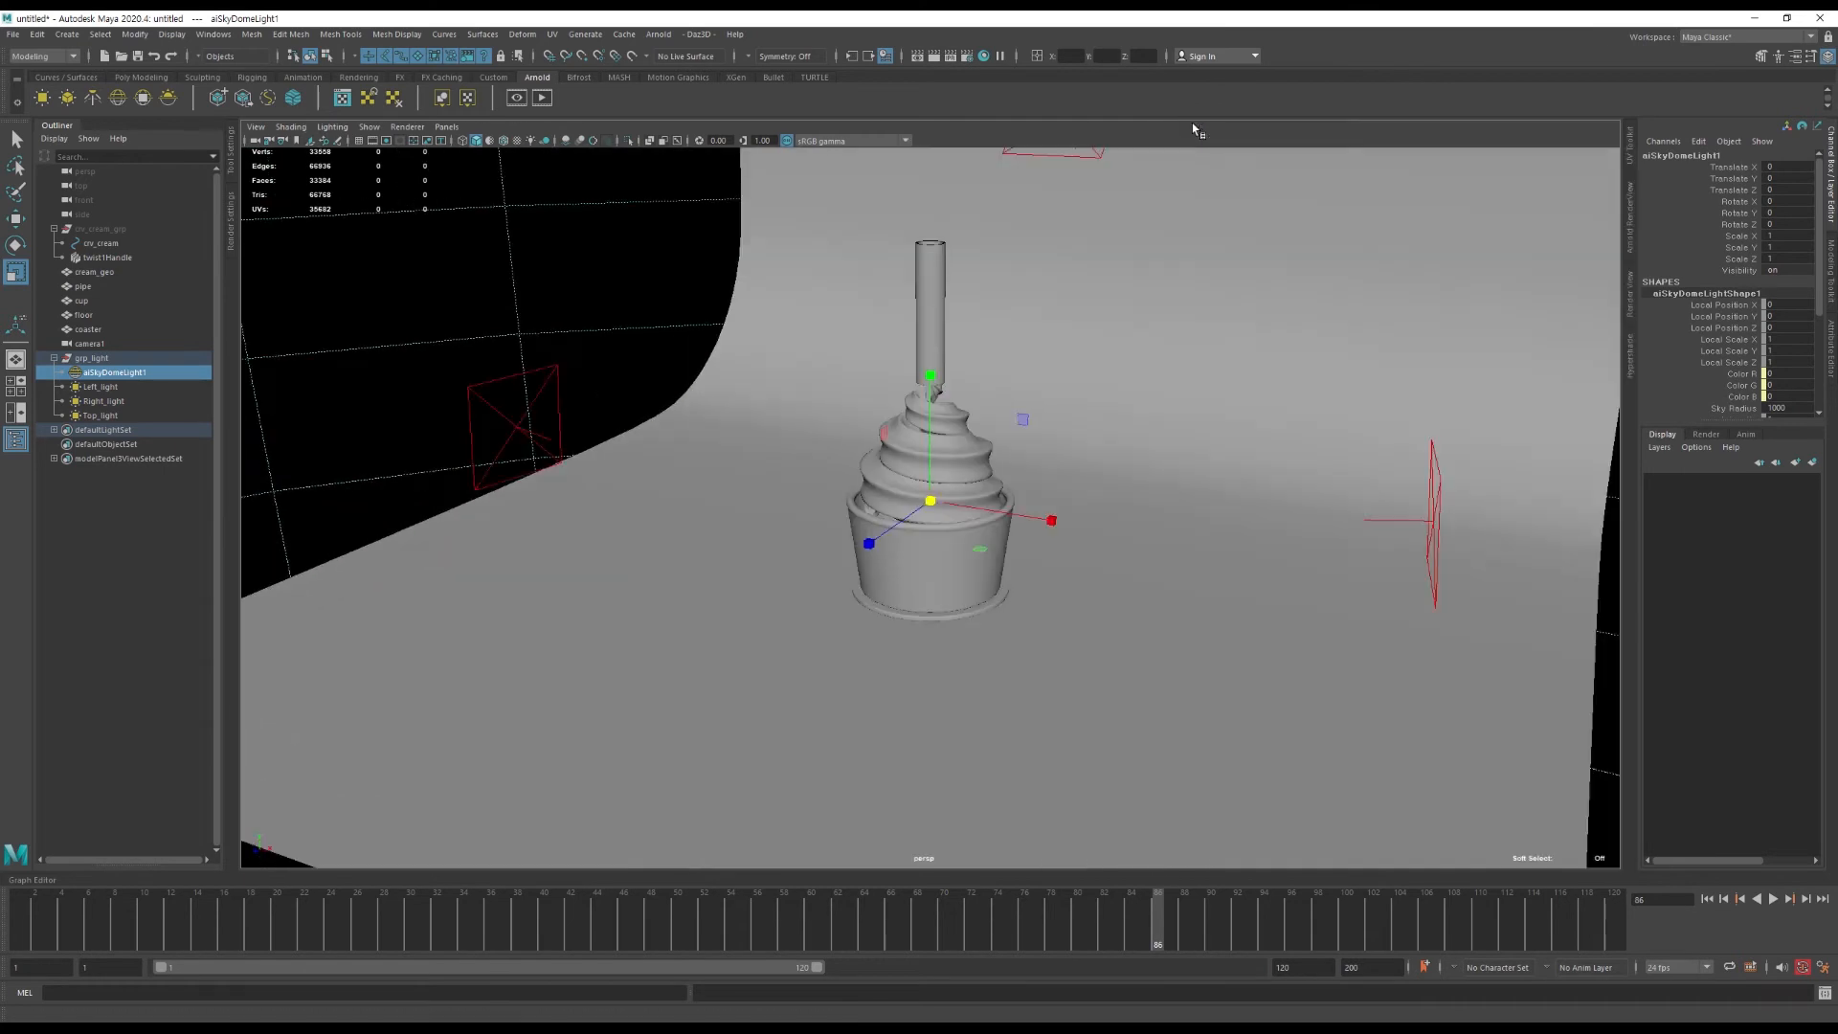
click(983, 56)
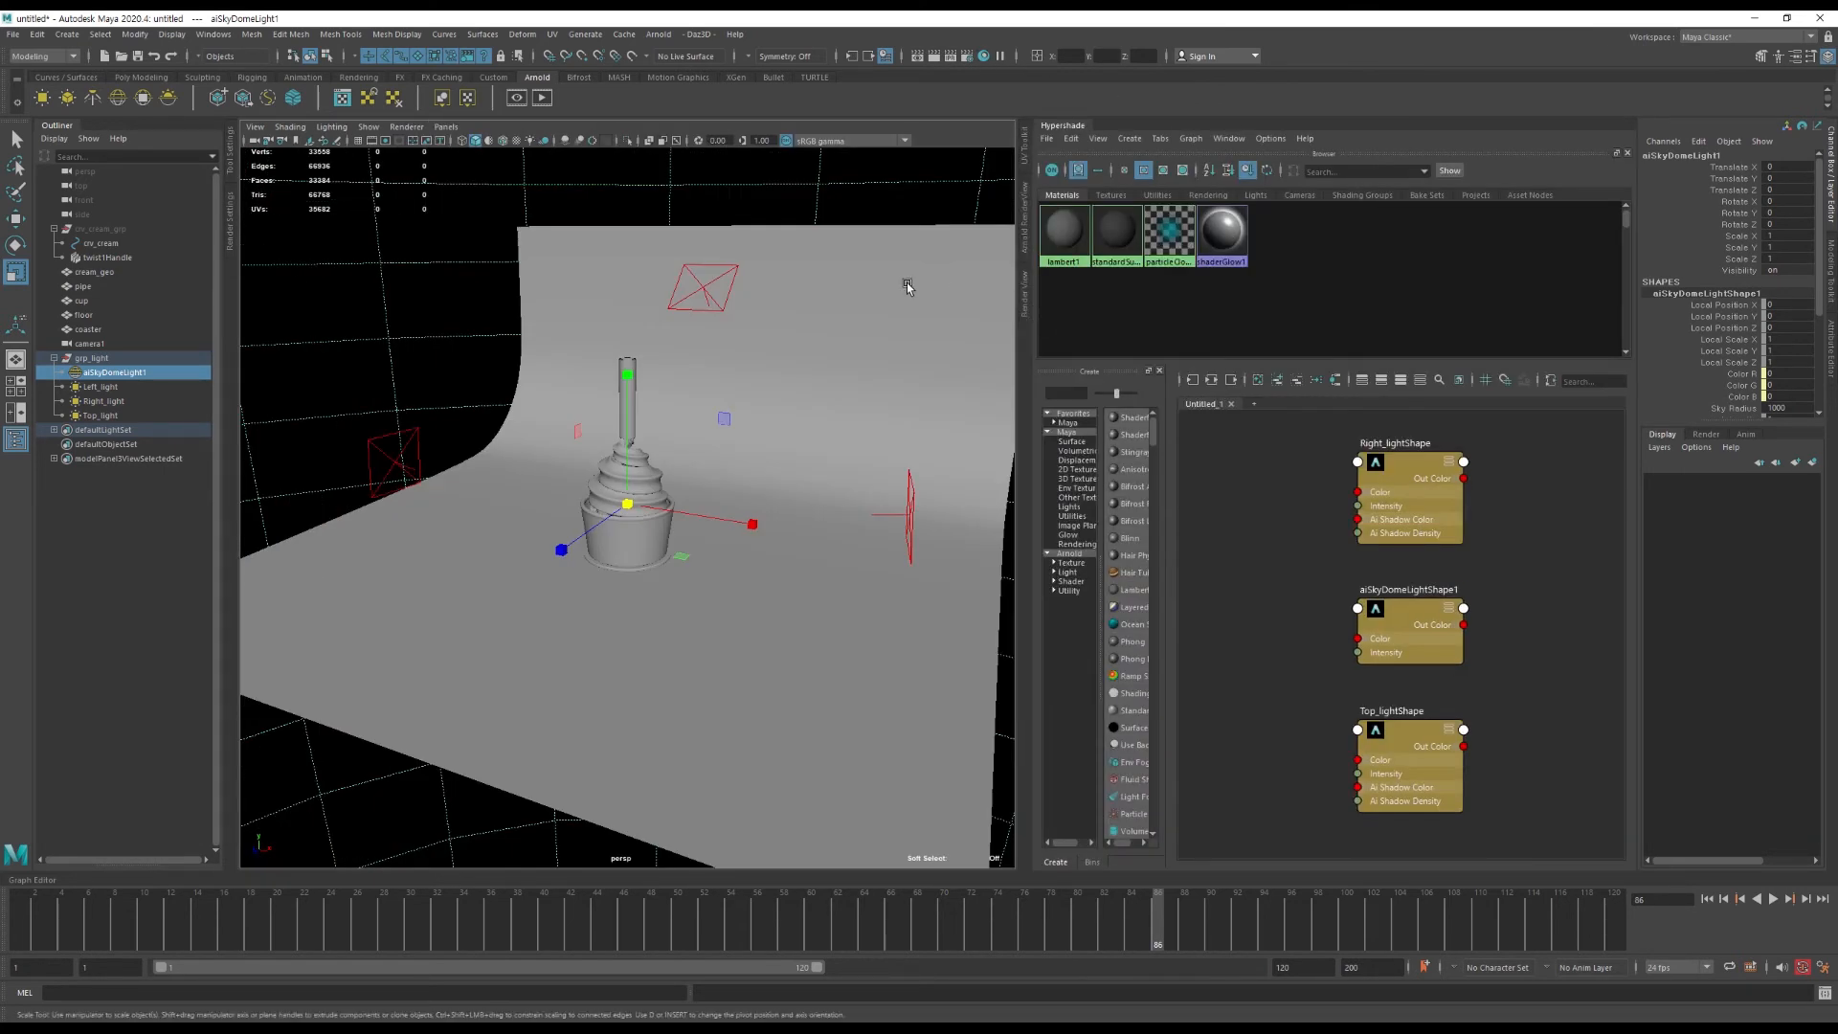
key(space)
key(space)
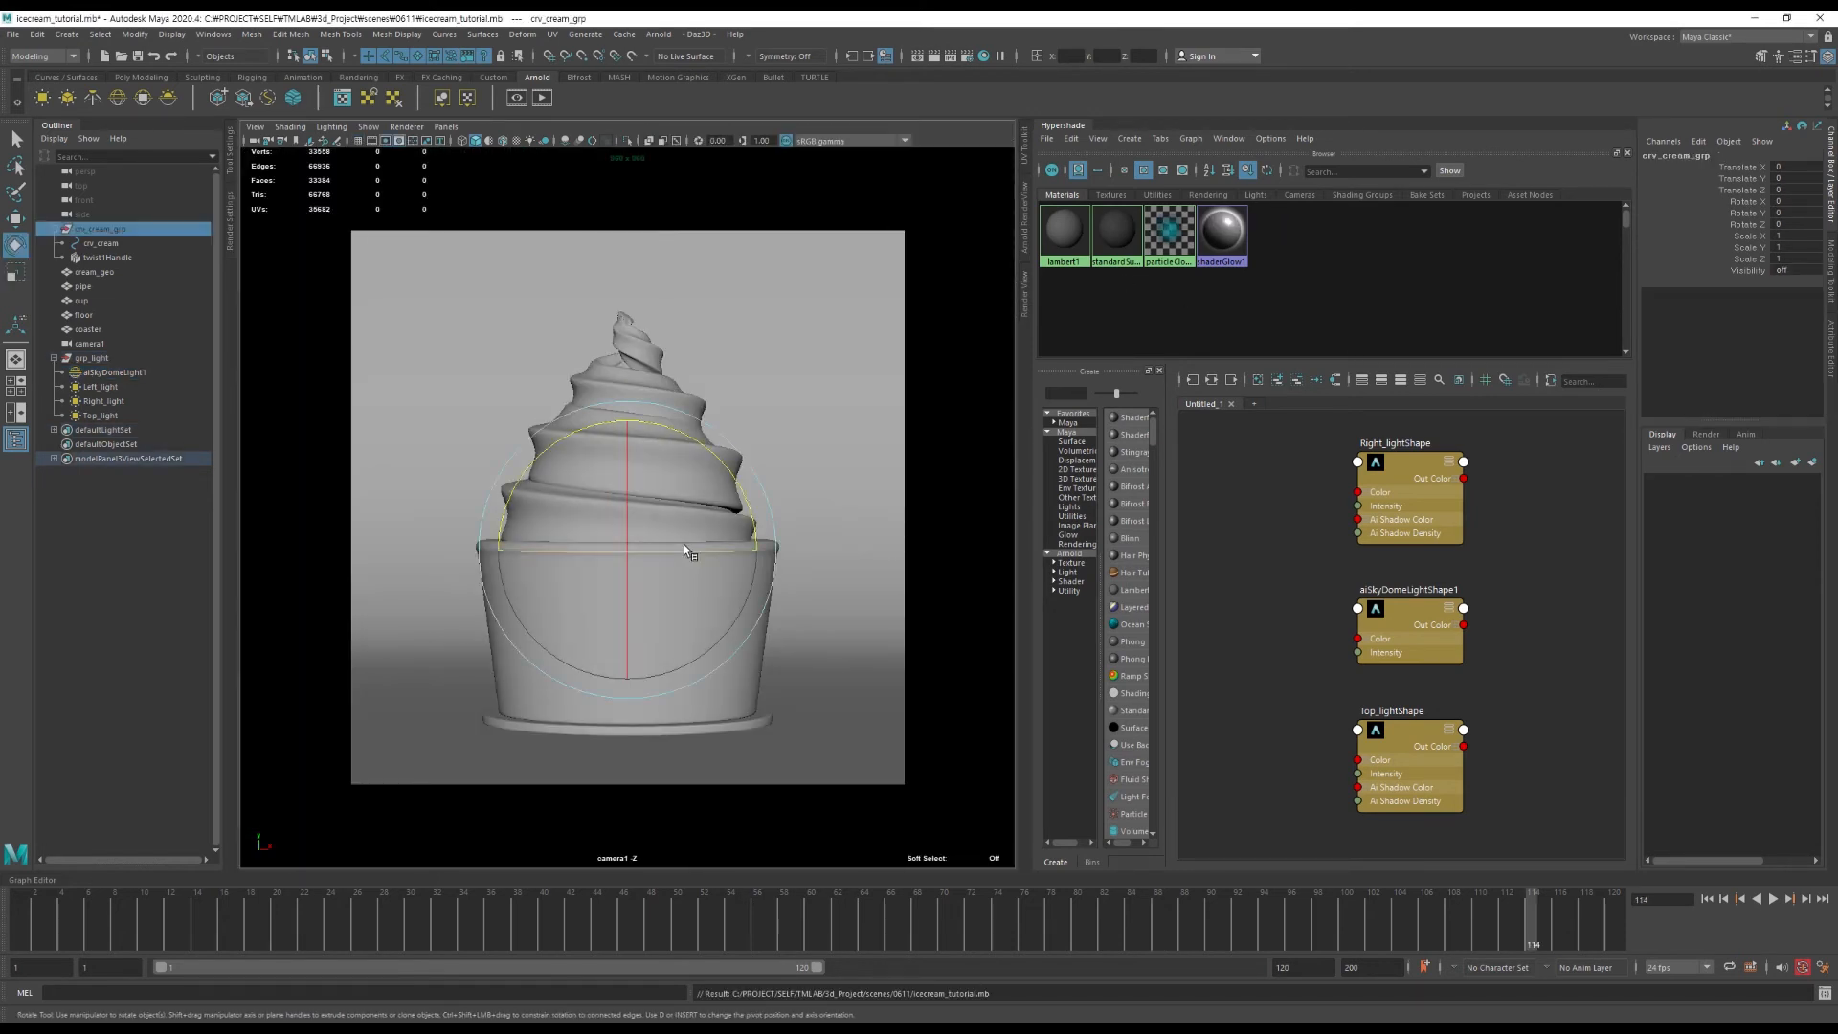
Set crv_cream_grp's Rotate Y to 120 to turn the cream swirl, and review the animation through camera1.
drag(684, 544, 536, 542)
double_click(1789, 213)
text(120)
key(Return)
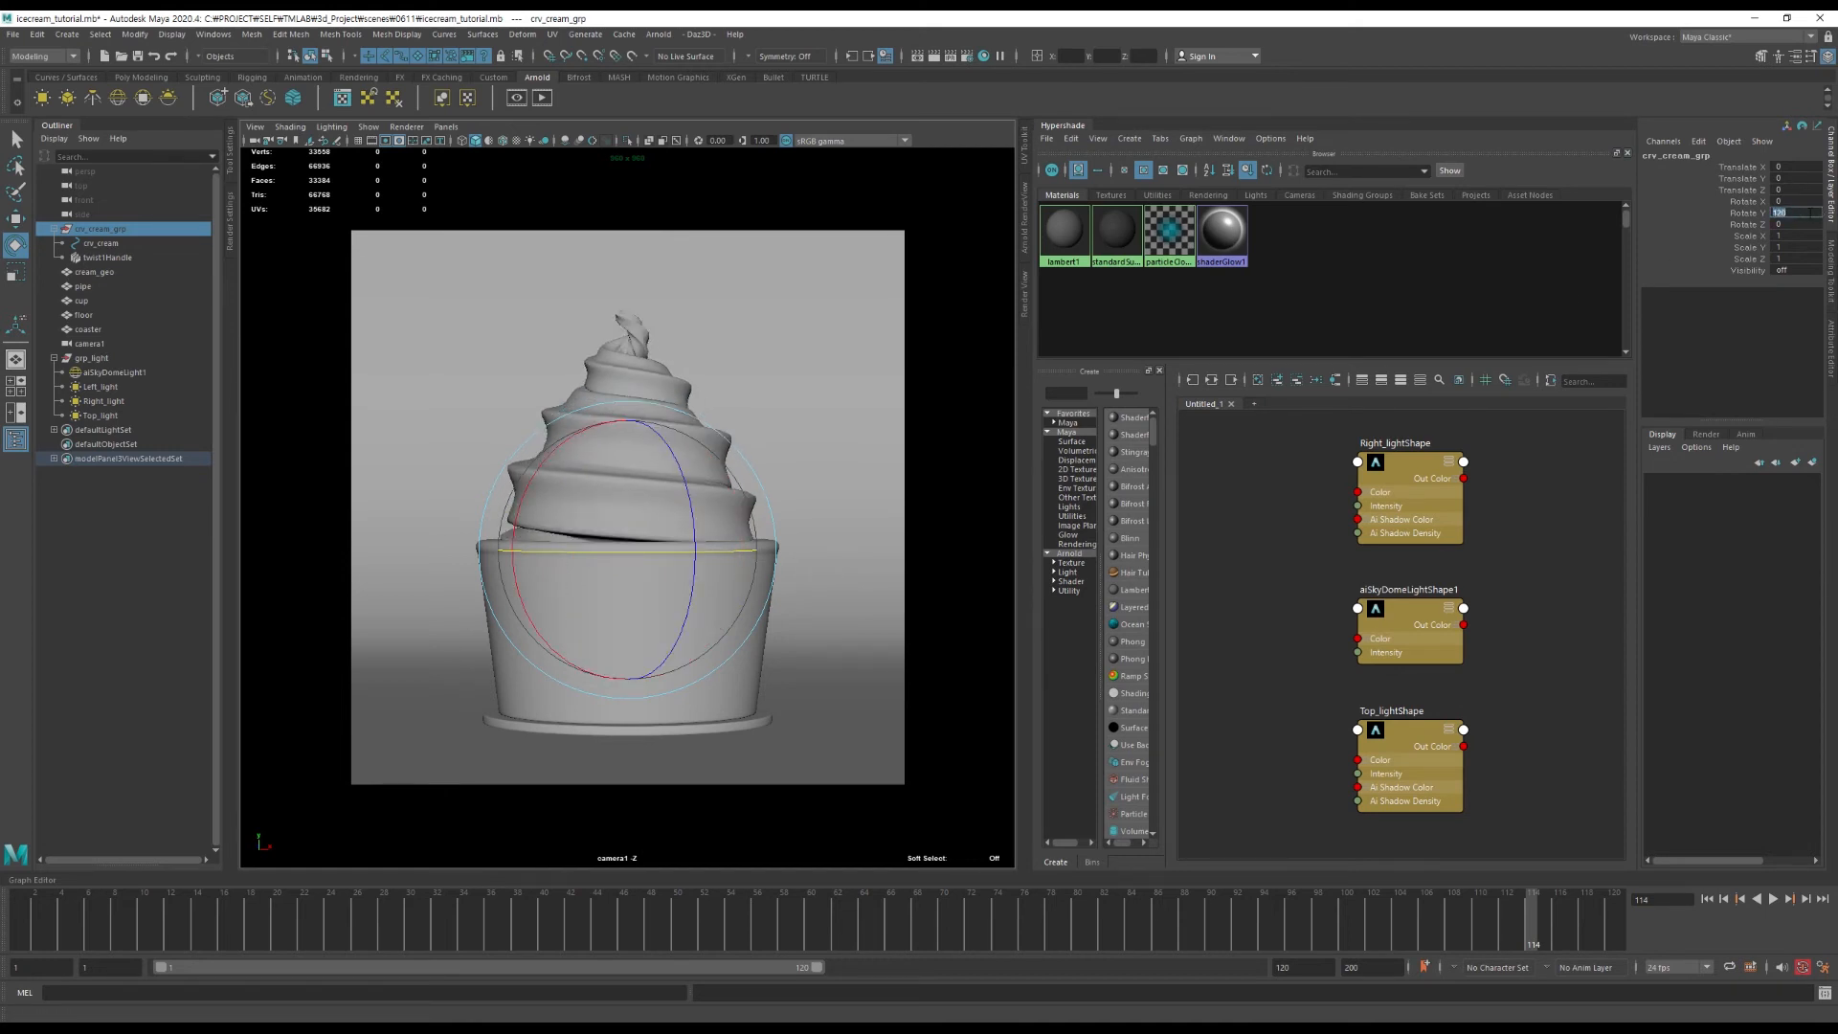
drag(1532, 924, 209, 924)
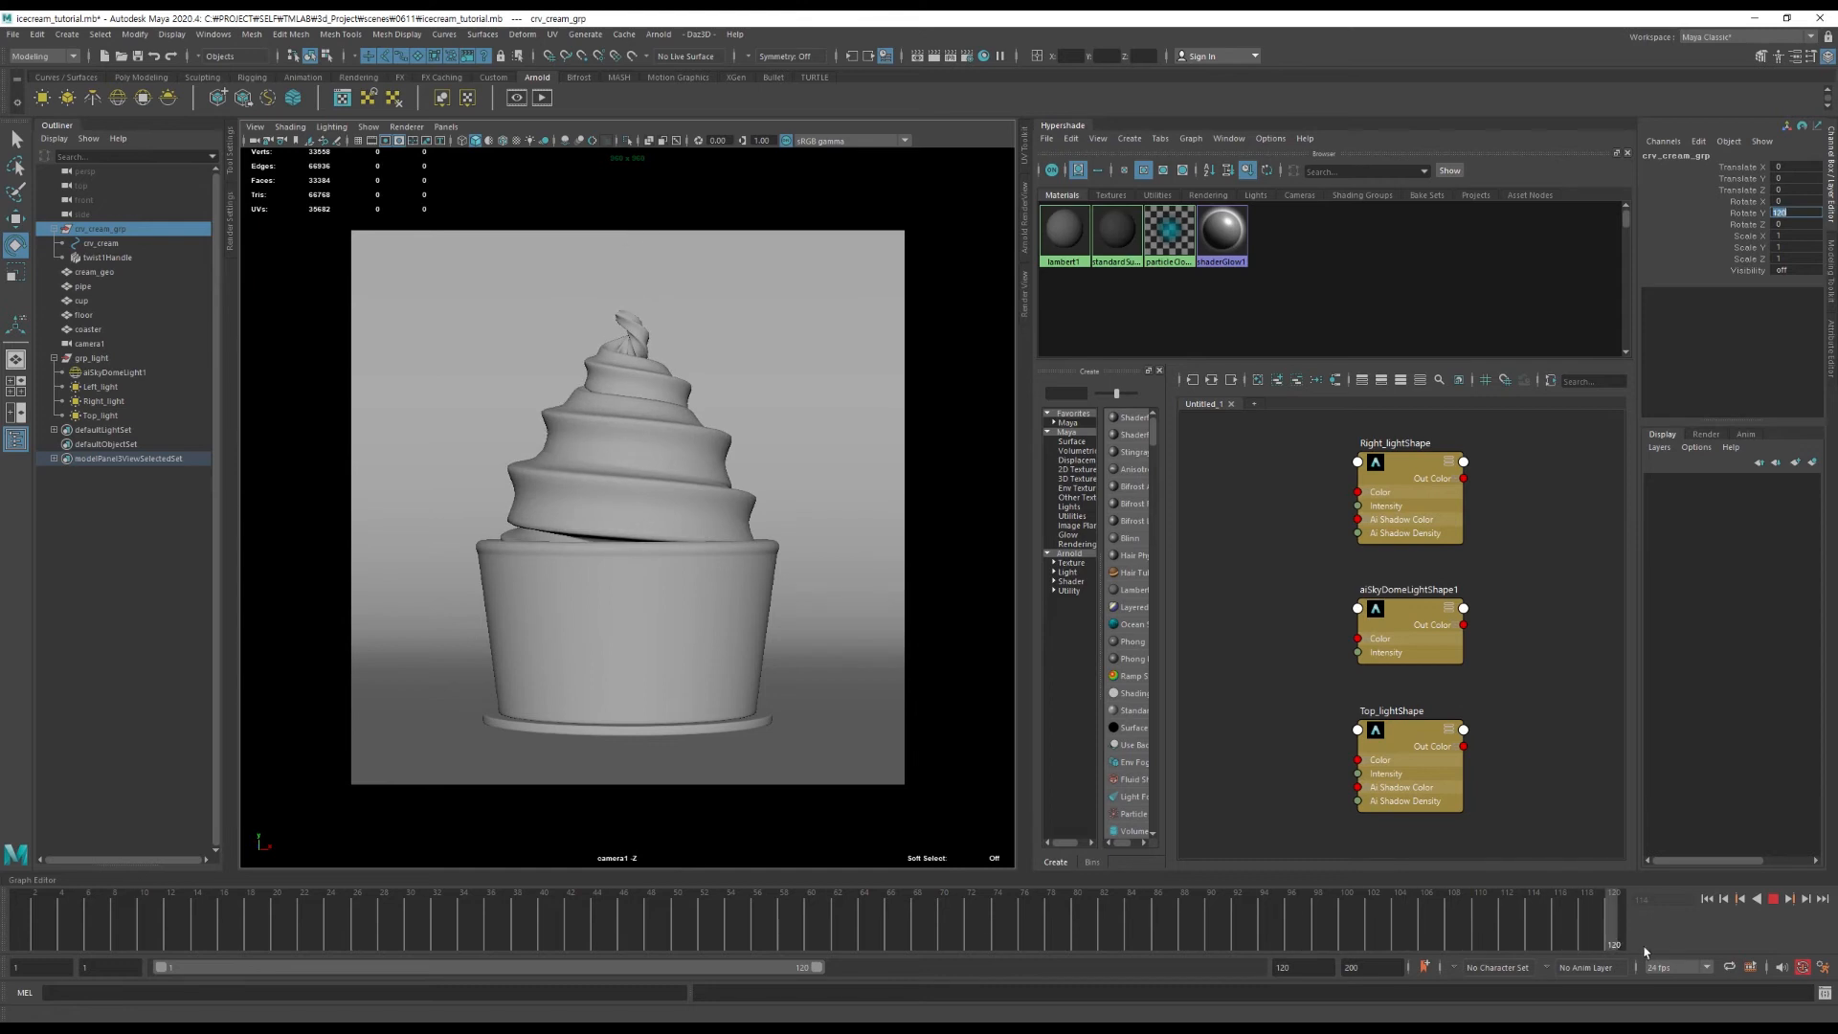
Create an Arnold aiStandardSurface material in the Hypershade and name it bg_ai.
drag(1170, 623, 1319, 622)
click(1070, 581)
click(1183, 659)
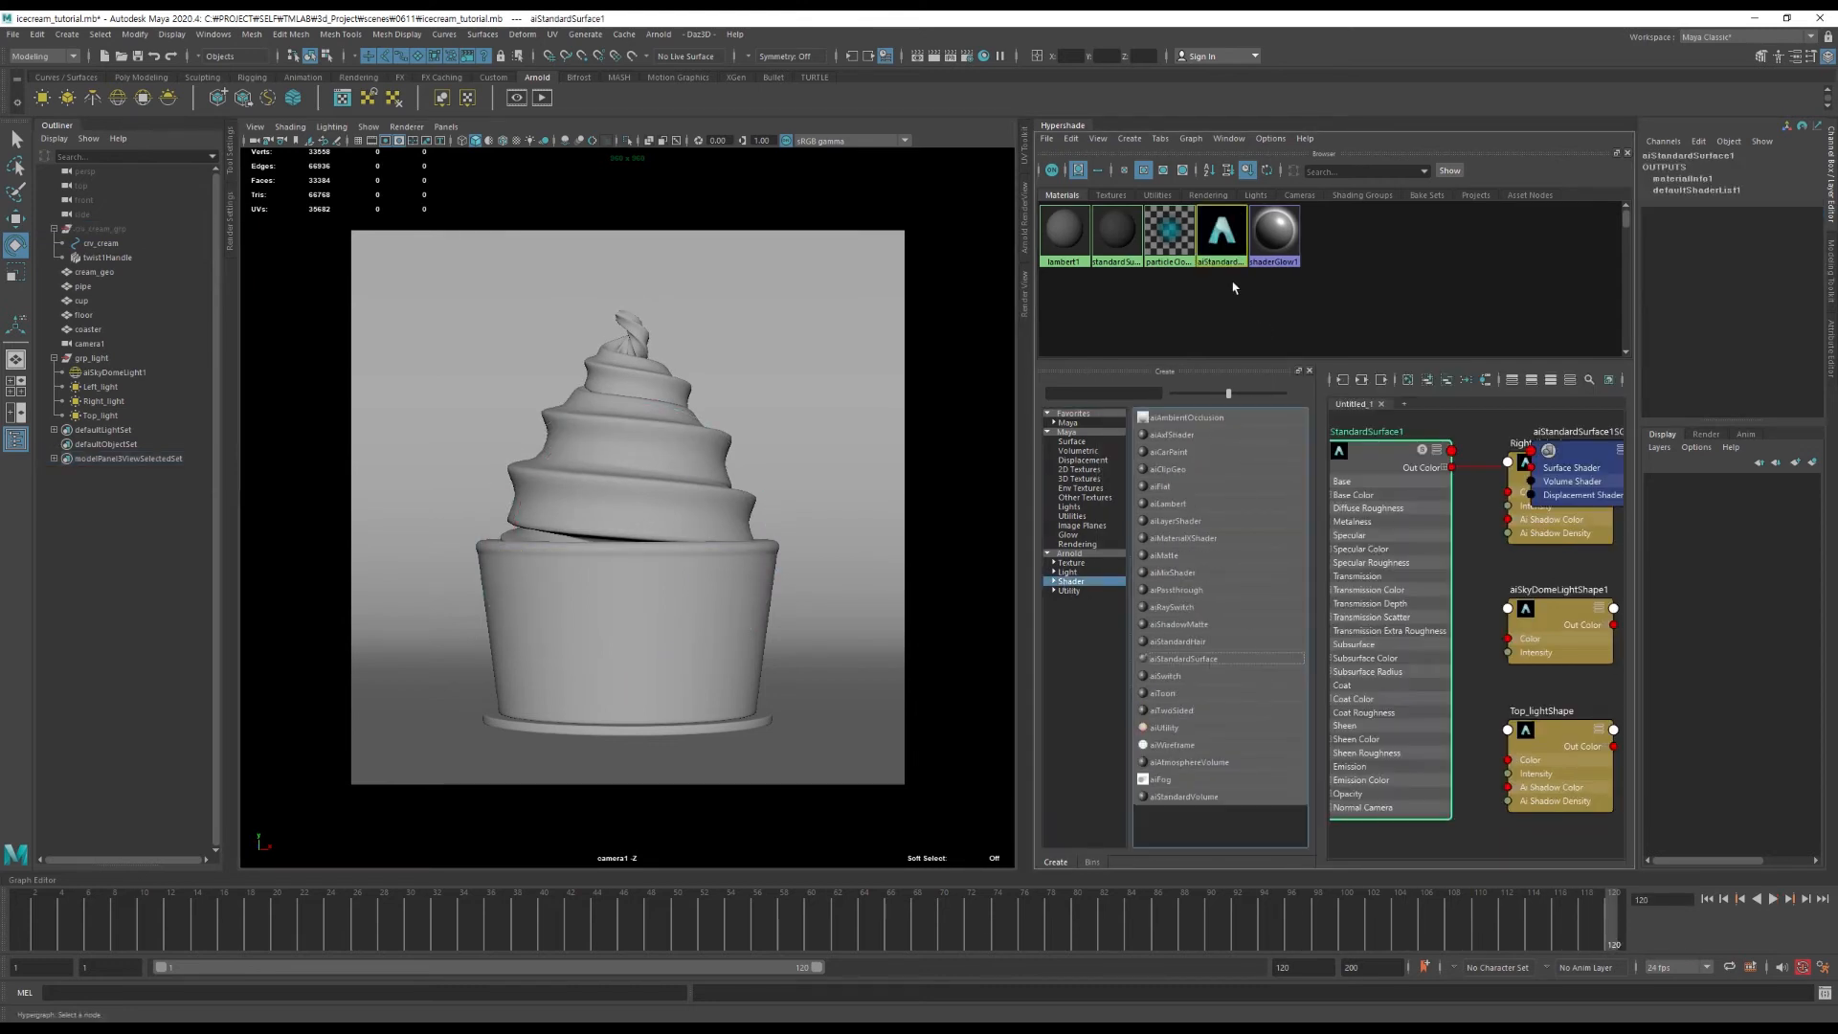
click(1224, 247)
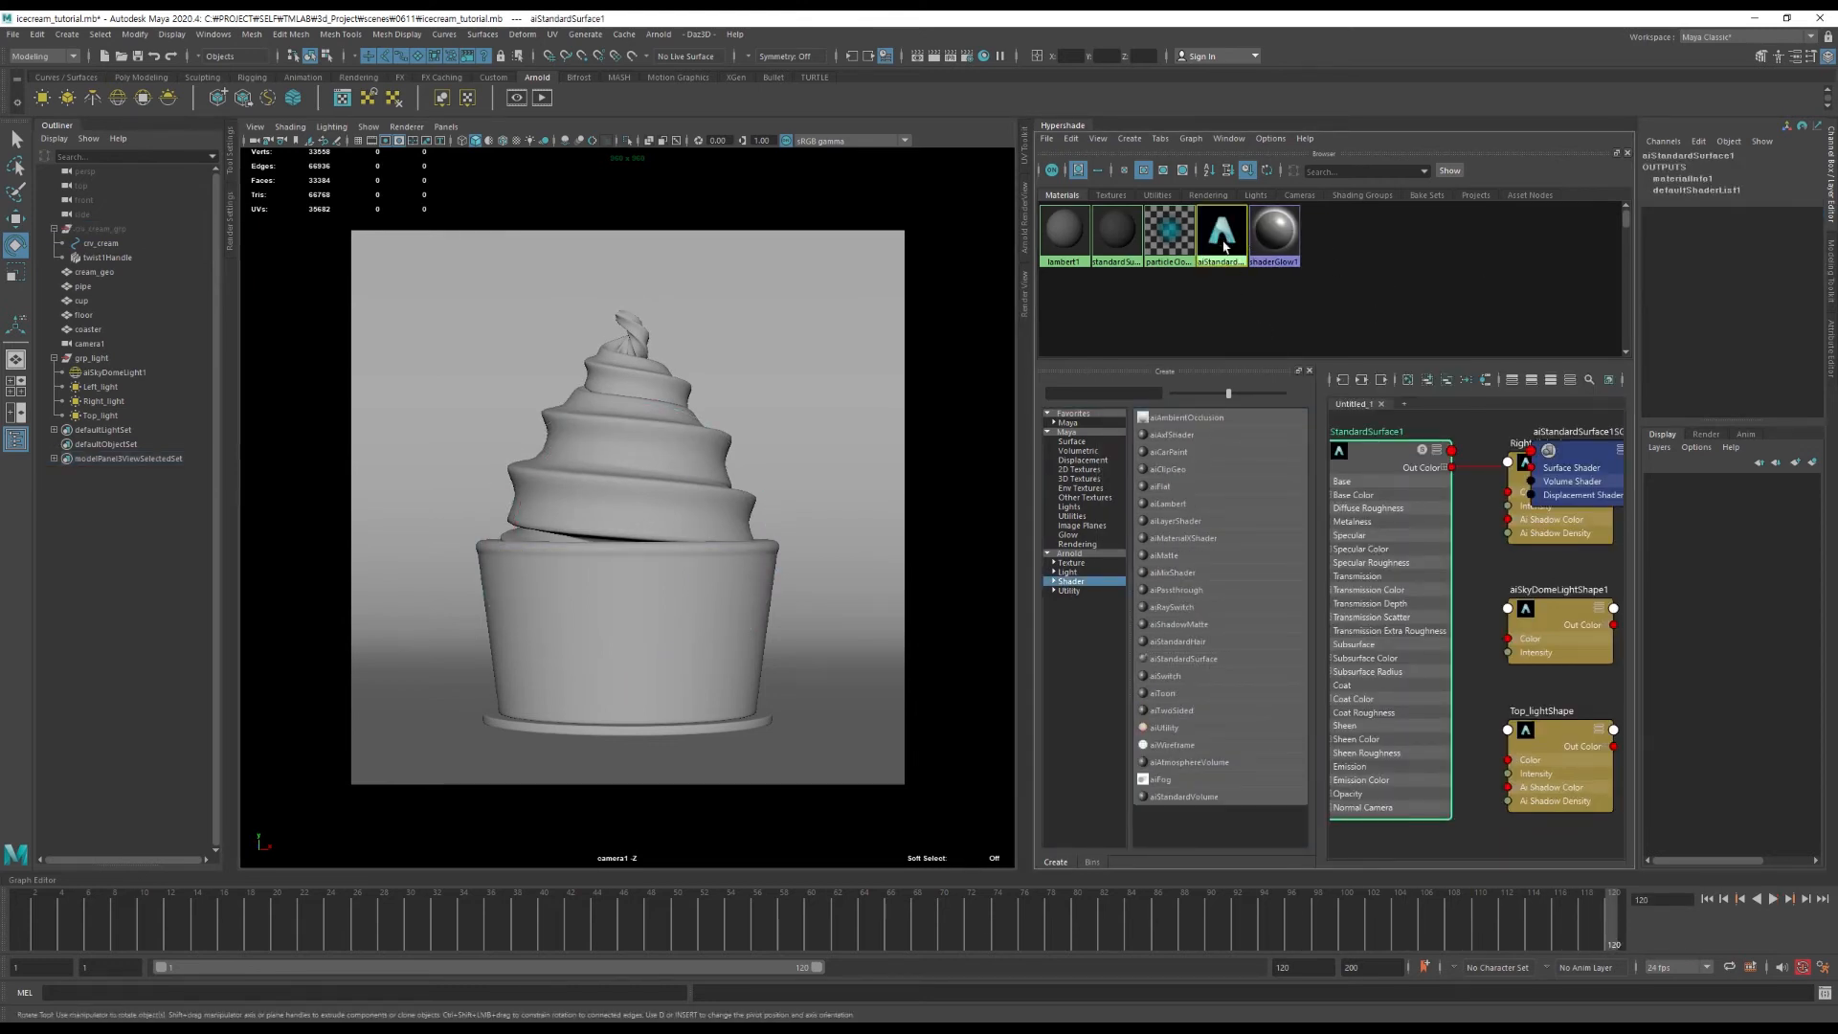
double_click(1224, 247)
double_click(1615, 188)
text(bg_ai)
key(Return)
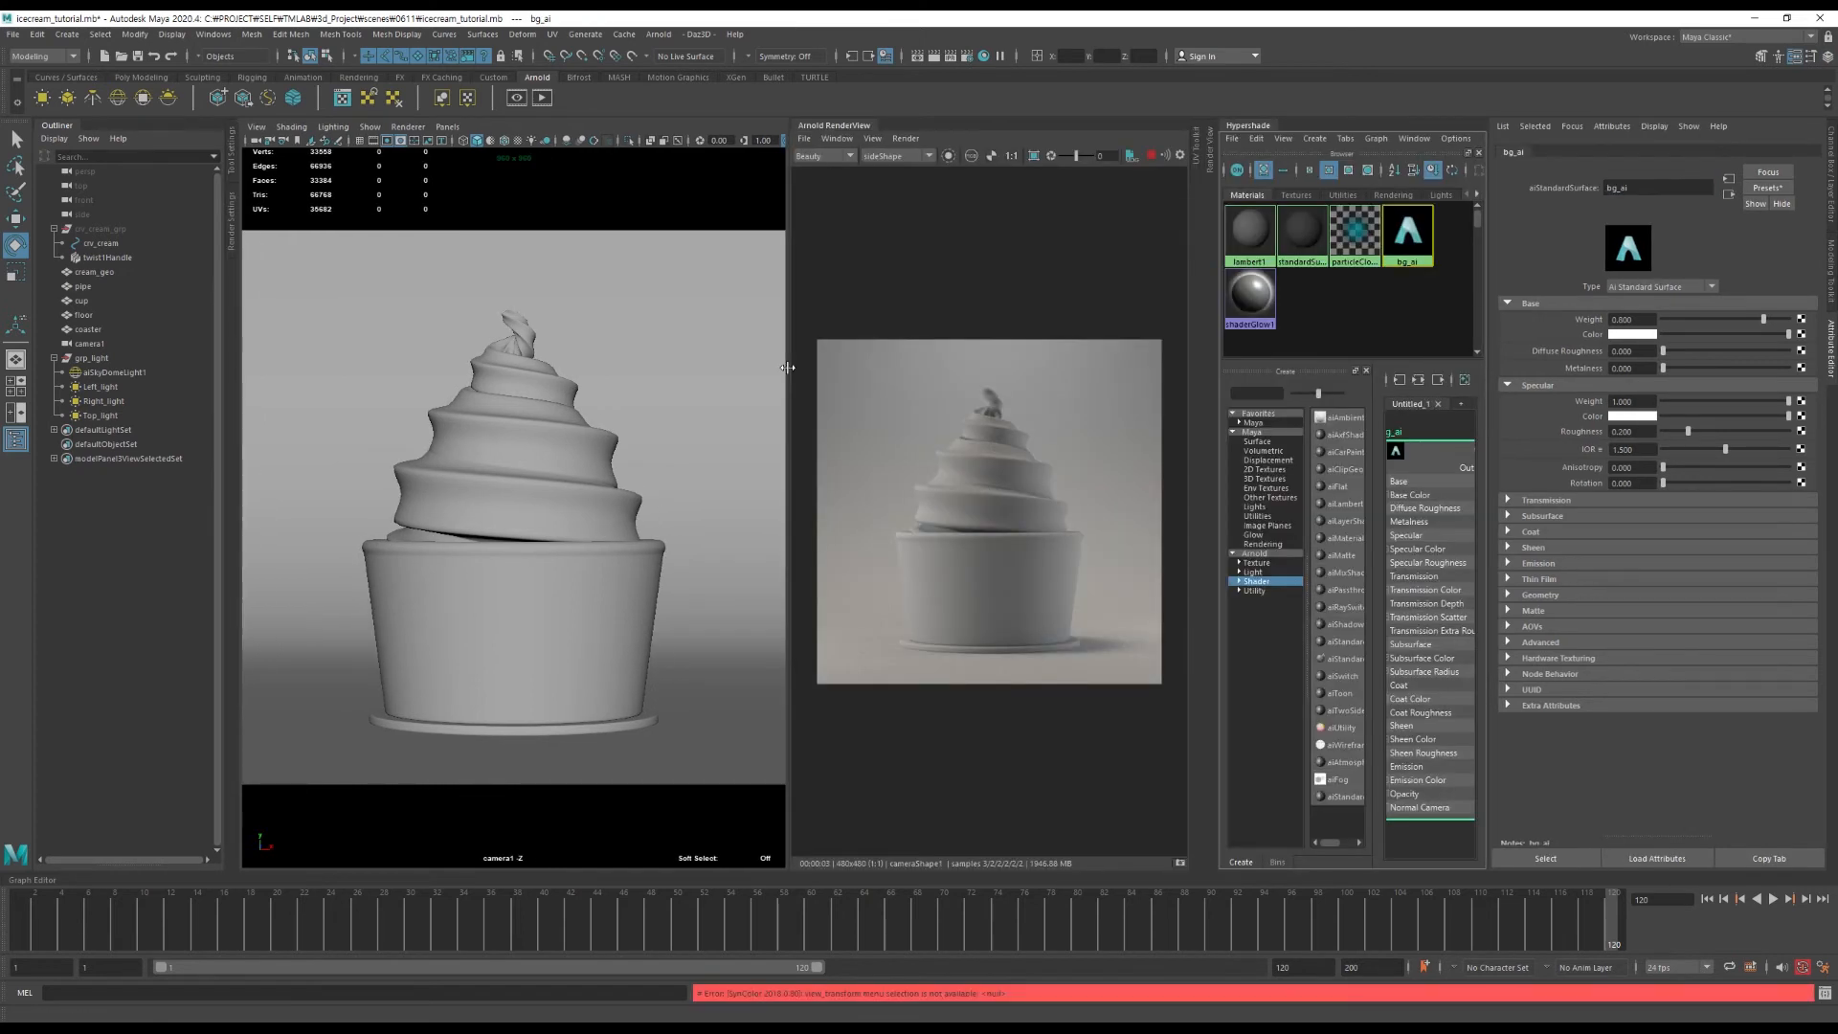
Assign the bg_ai material to the floor.
click(778, 367)
right_click(1407, 230)
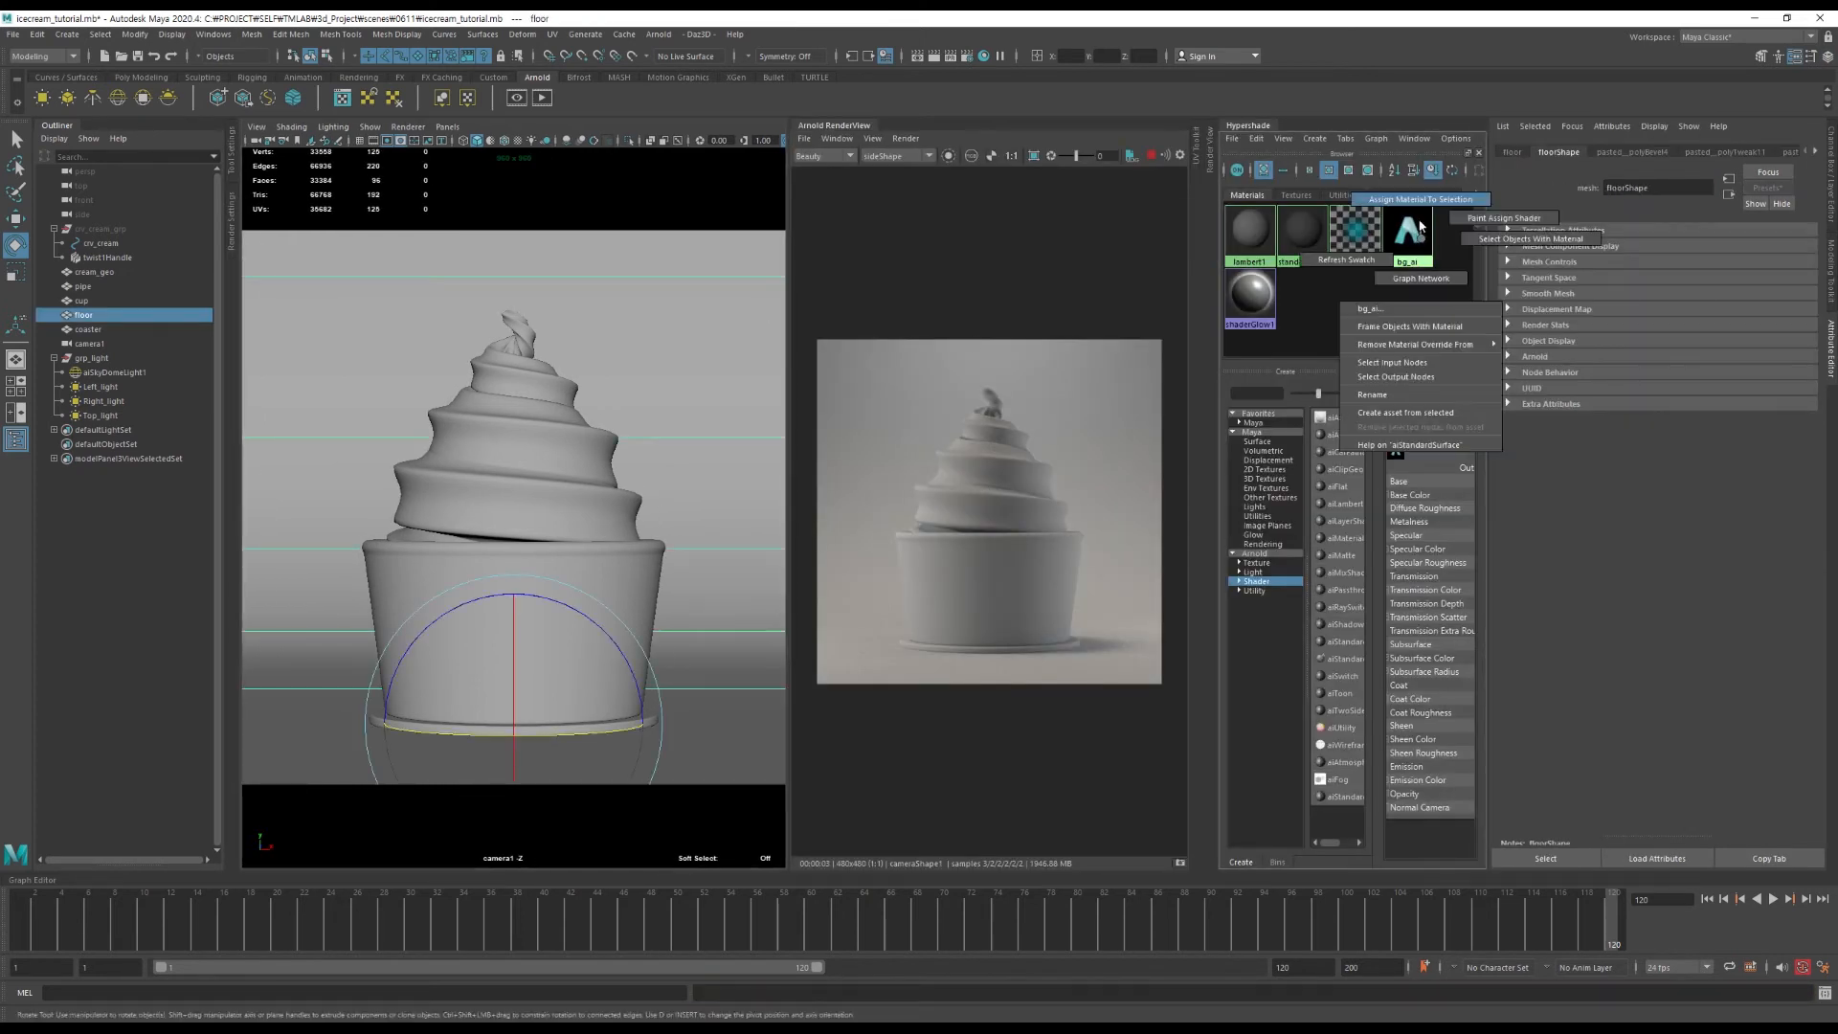
click(1450, 224)
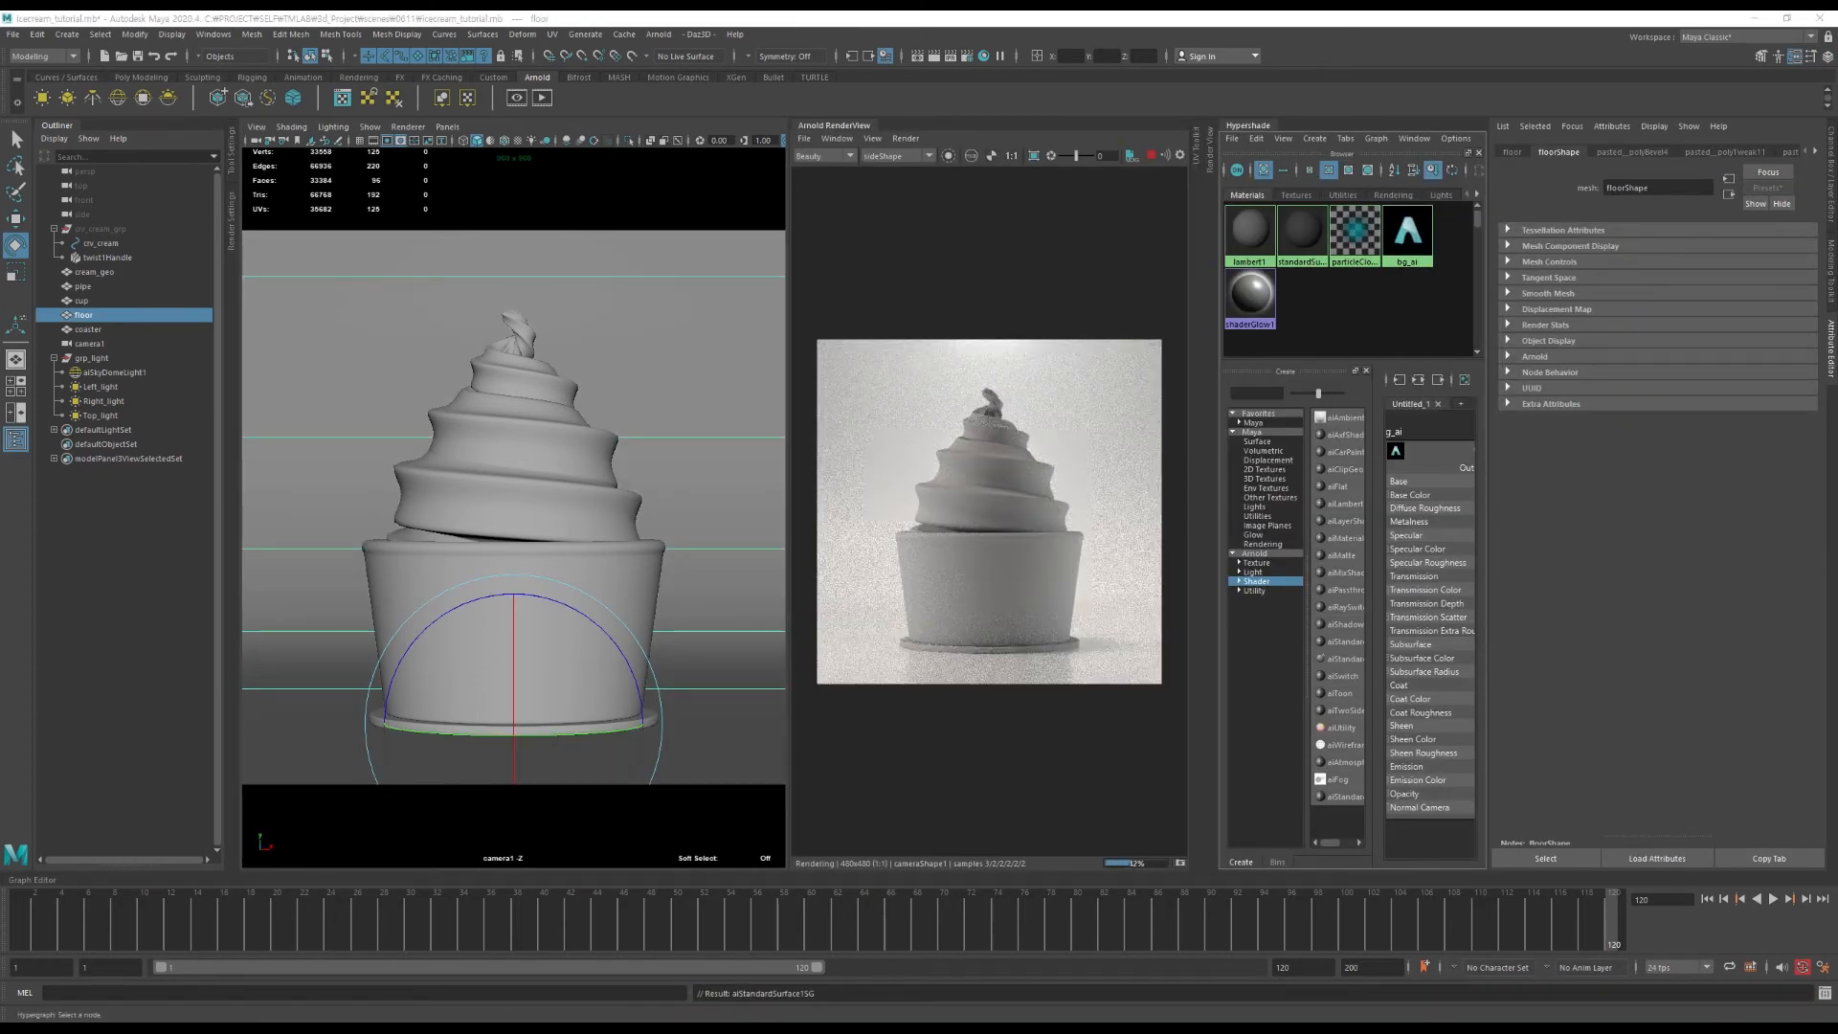
Set the Base Weight of the bg_ai material to 1.
click(1407, 230)
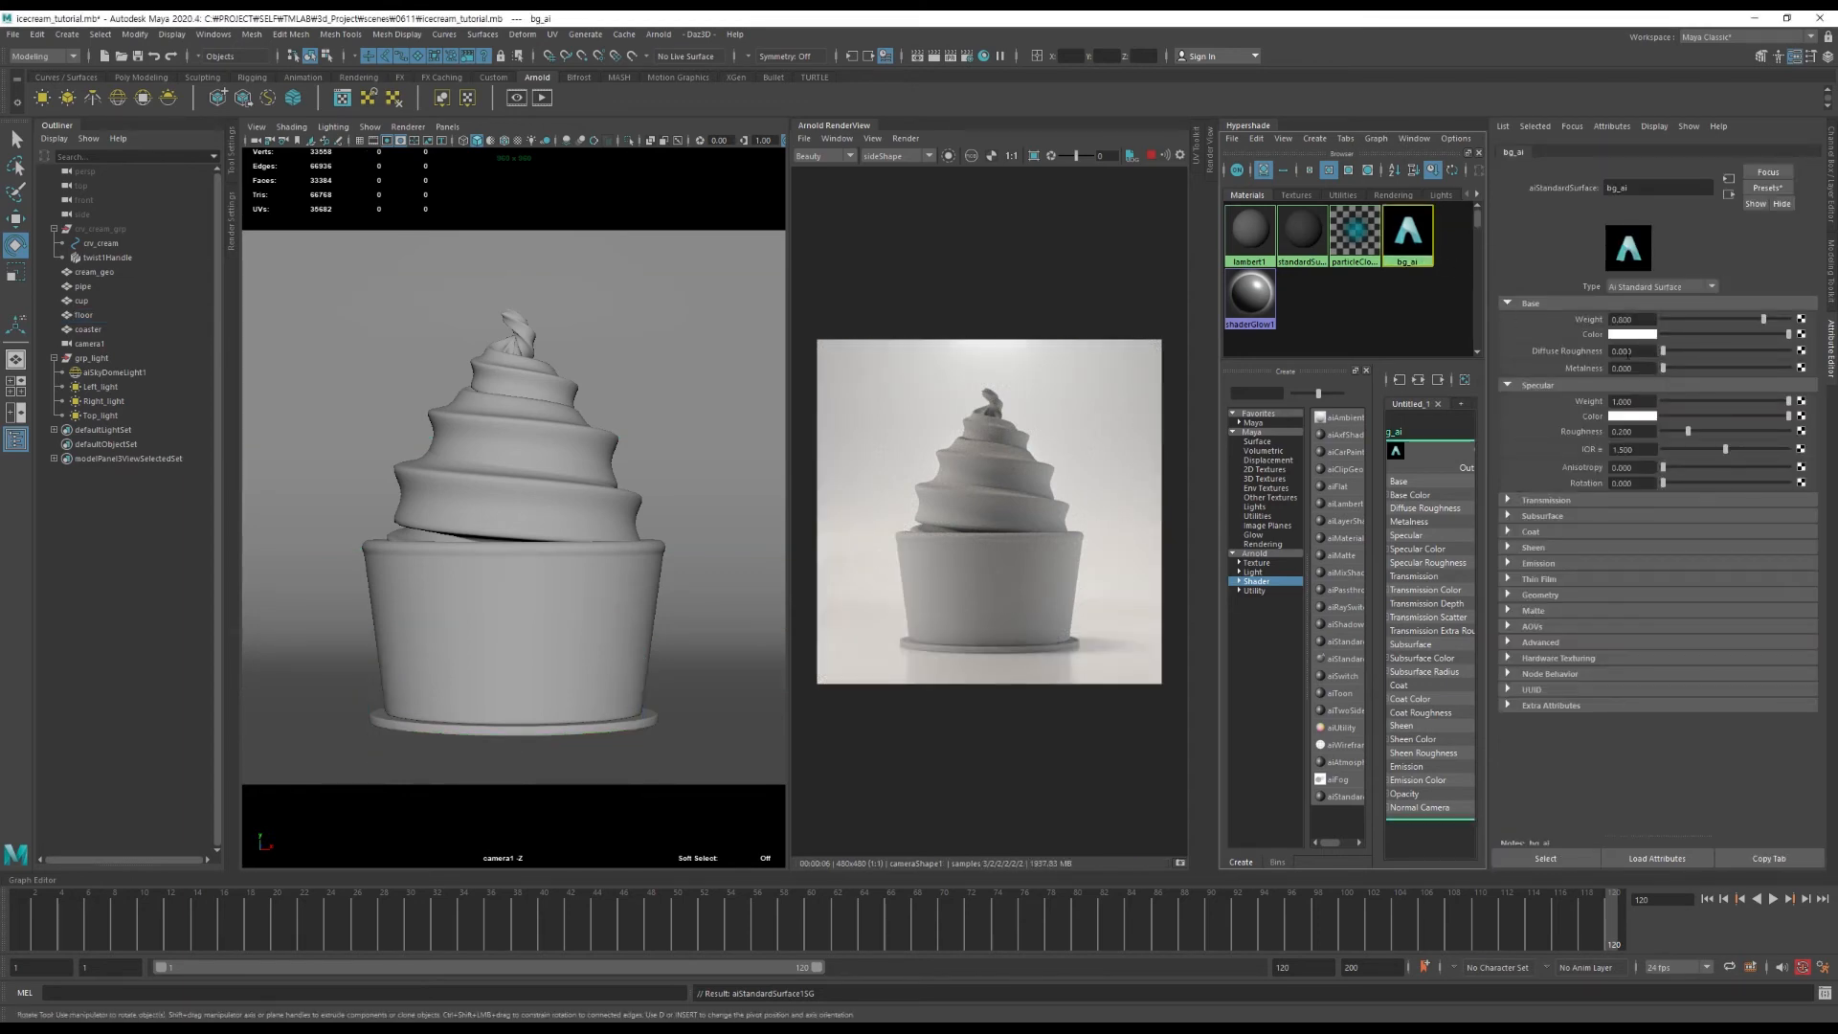
double_click(1628, 318)
text(1)
key(Return)
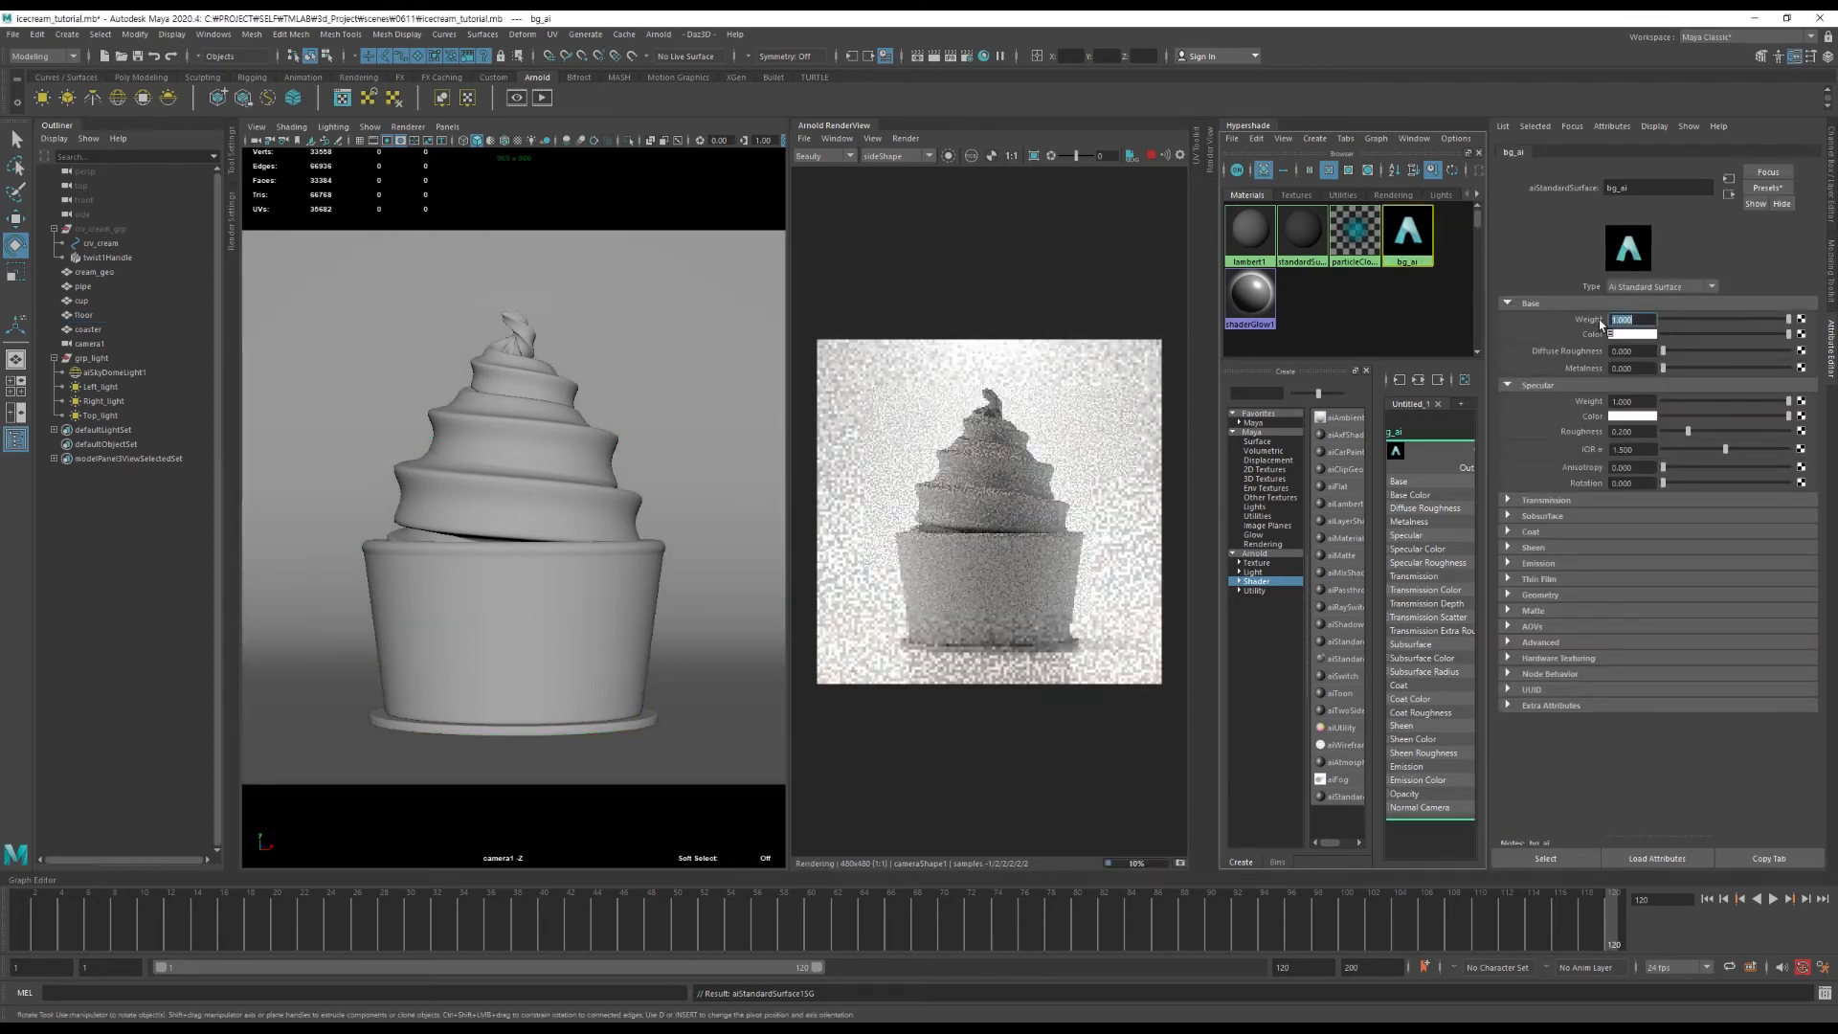
Set the Base Color of the bg_ai material to a pink with HSV values 334, 0.4 and 0.8.
click(1654, 335)
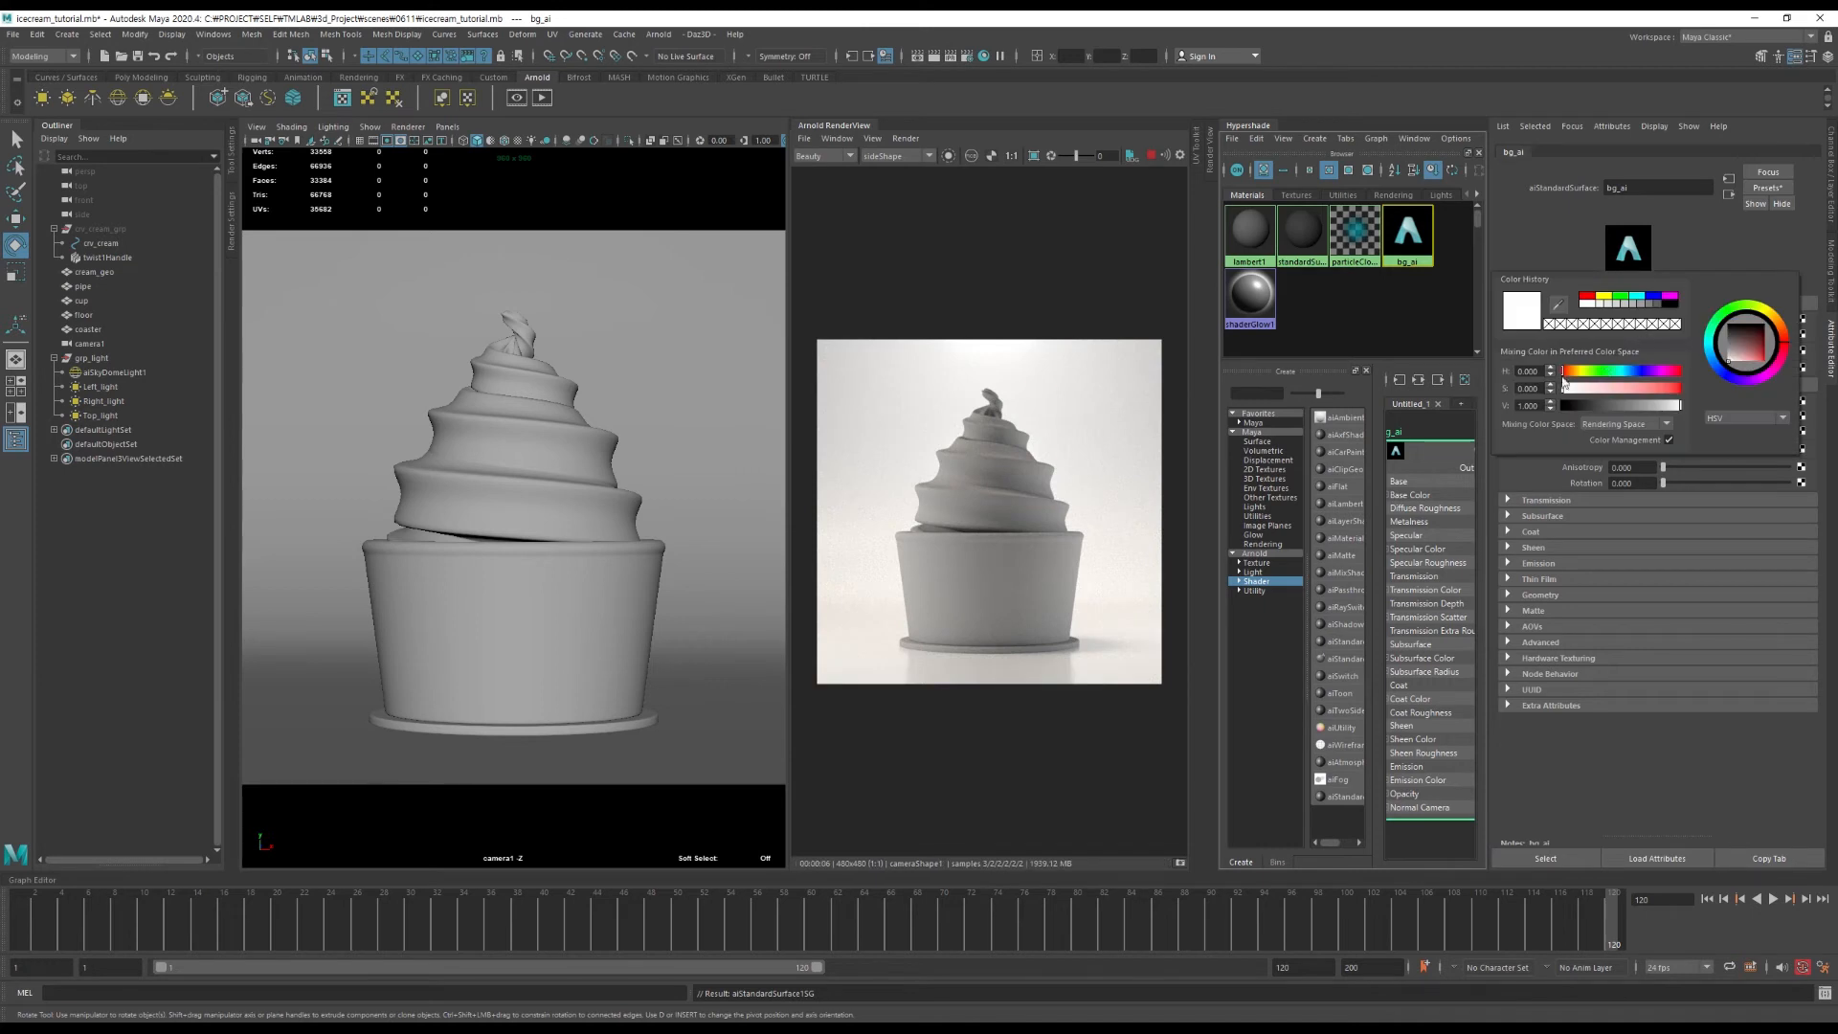
click(1528, 371)
text(334)
click(1528, 388)
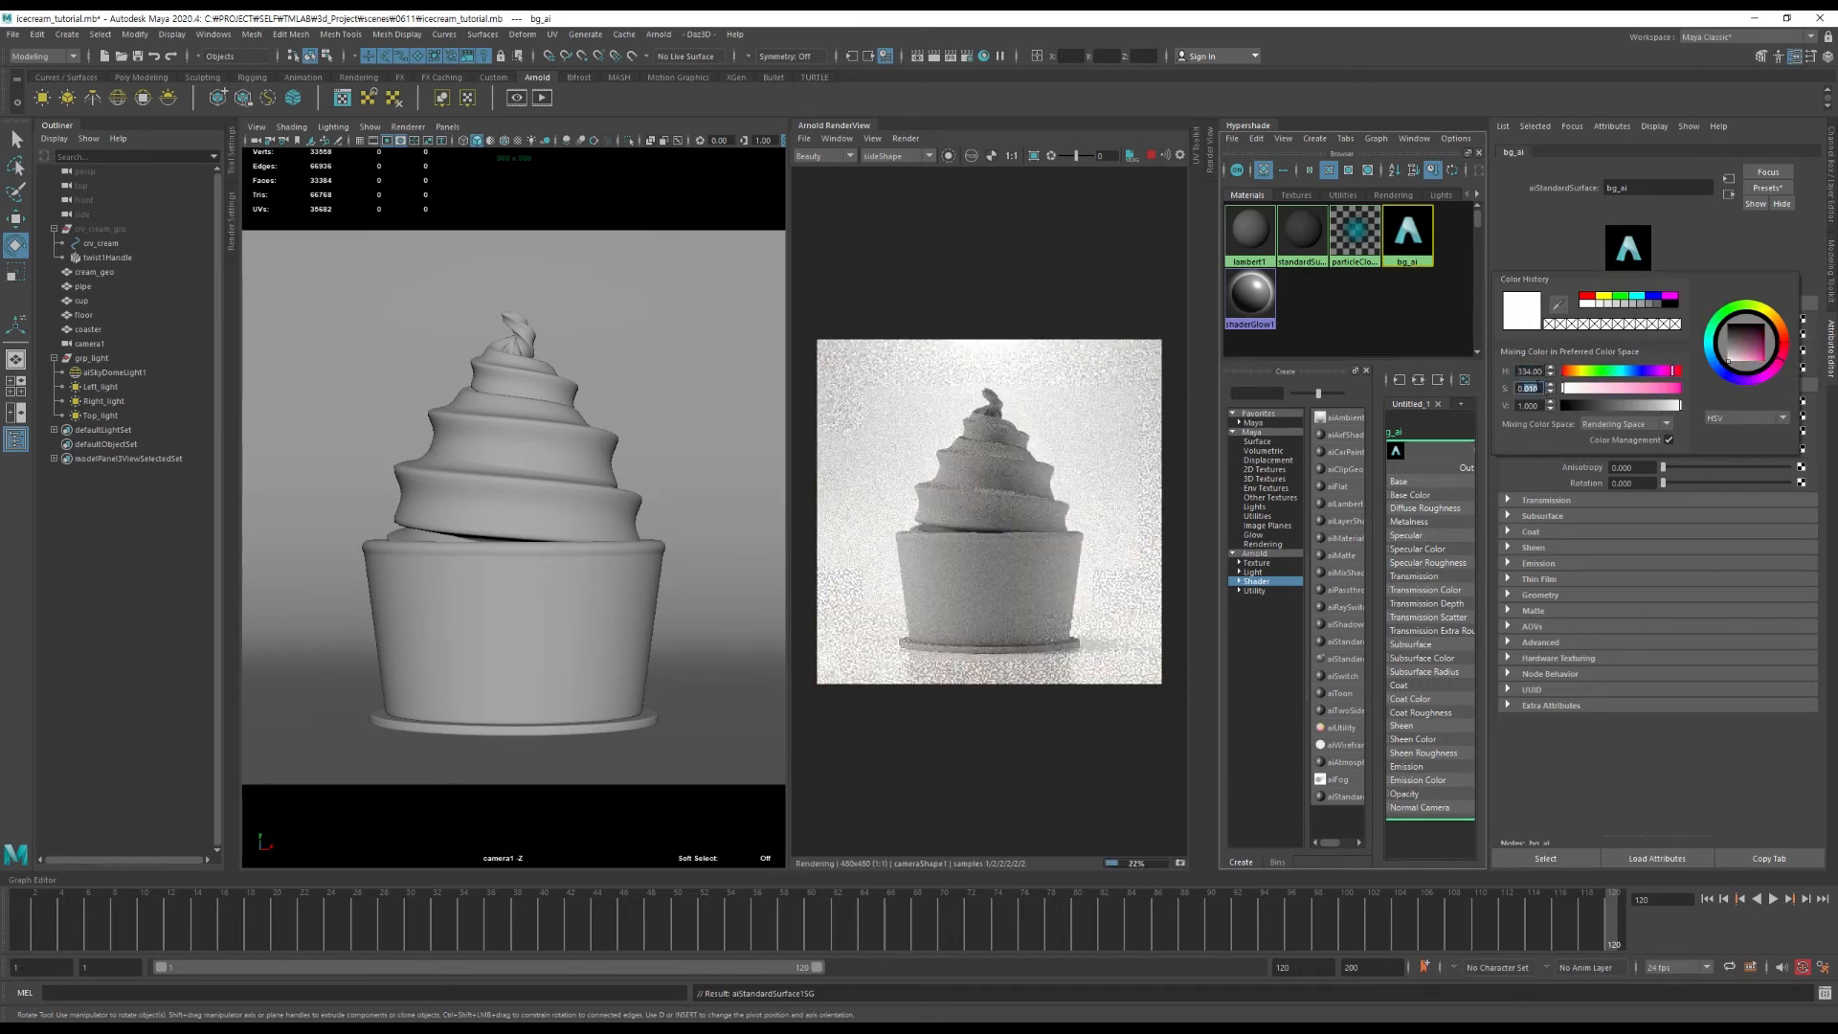
text(0)
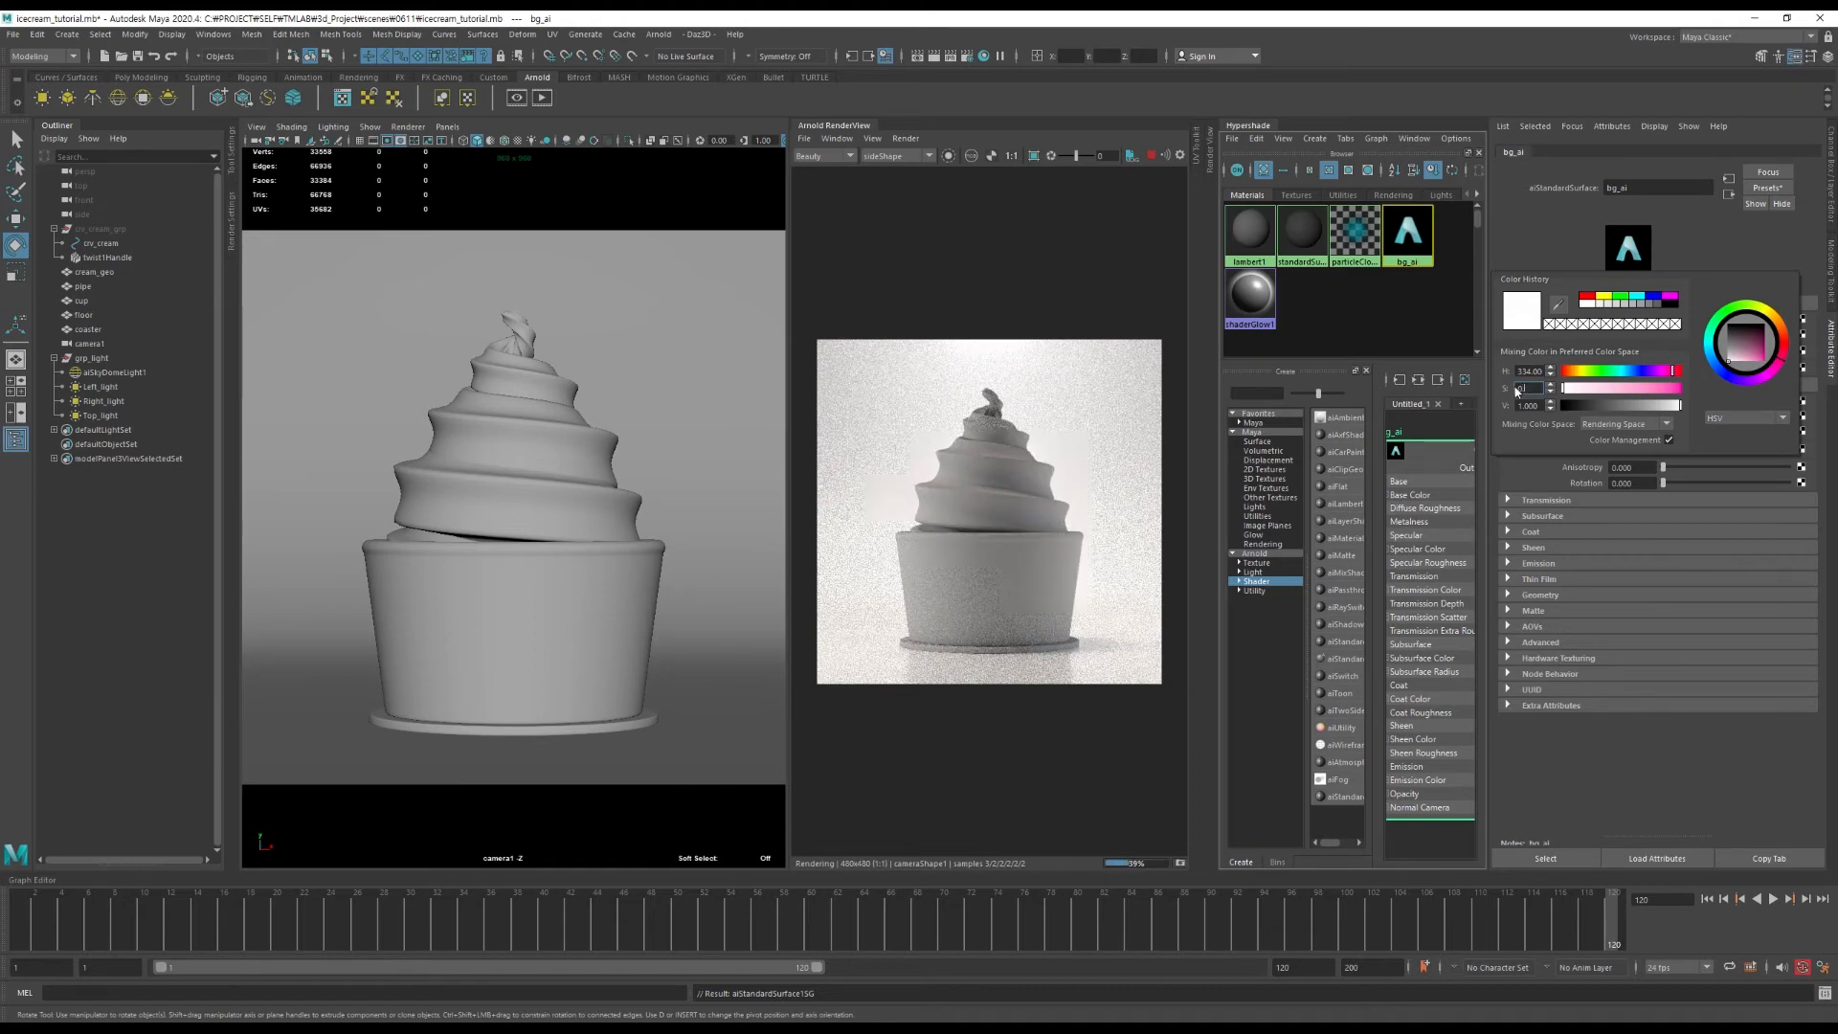
text(.4)
key(Tab)
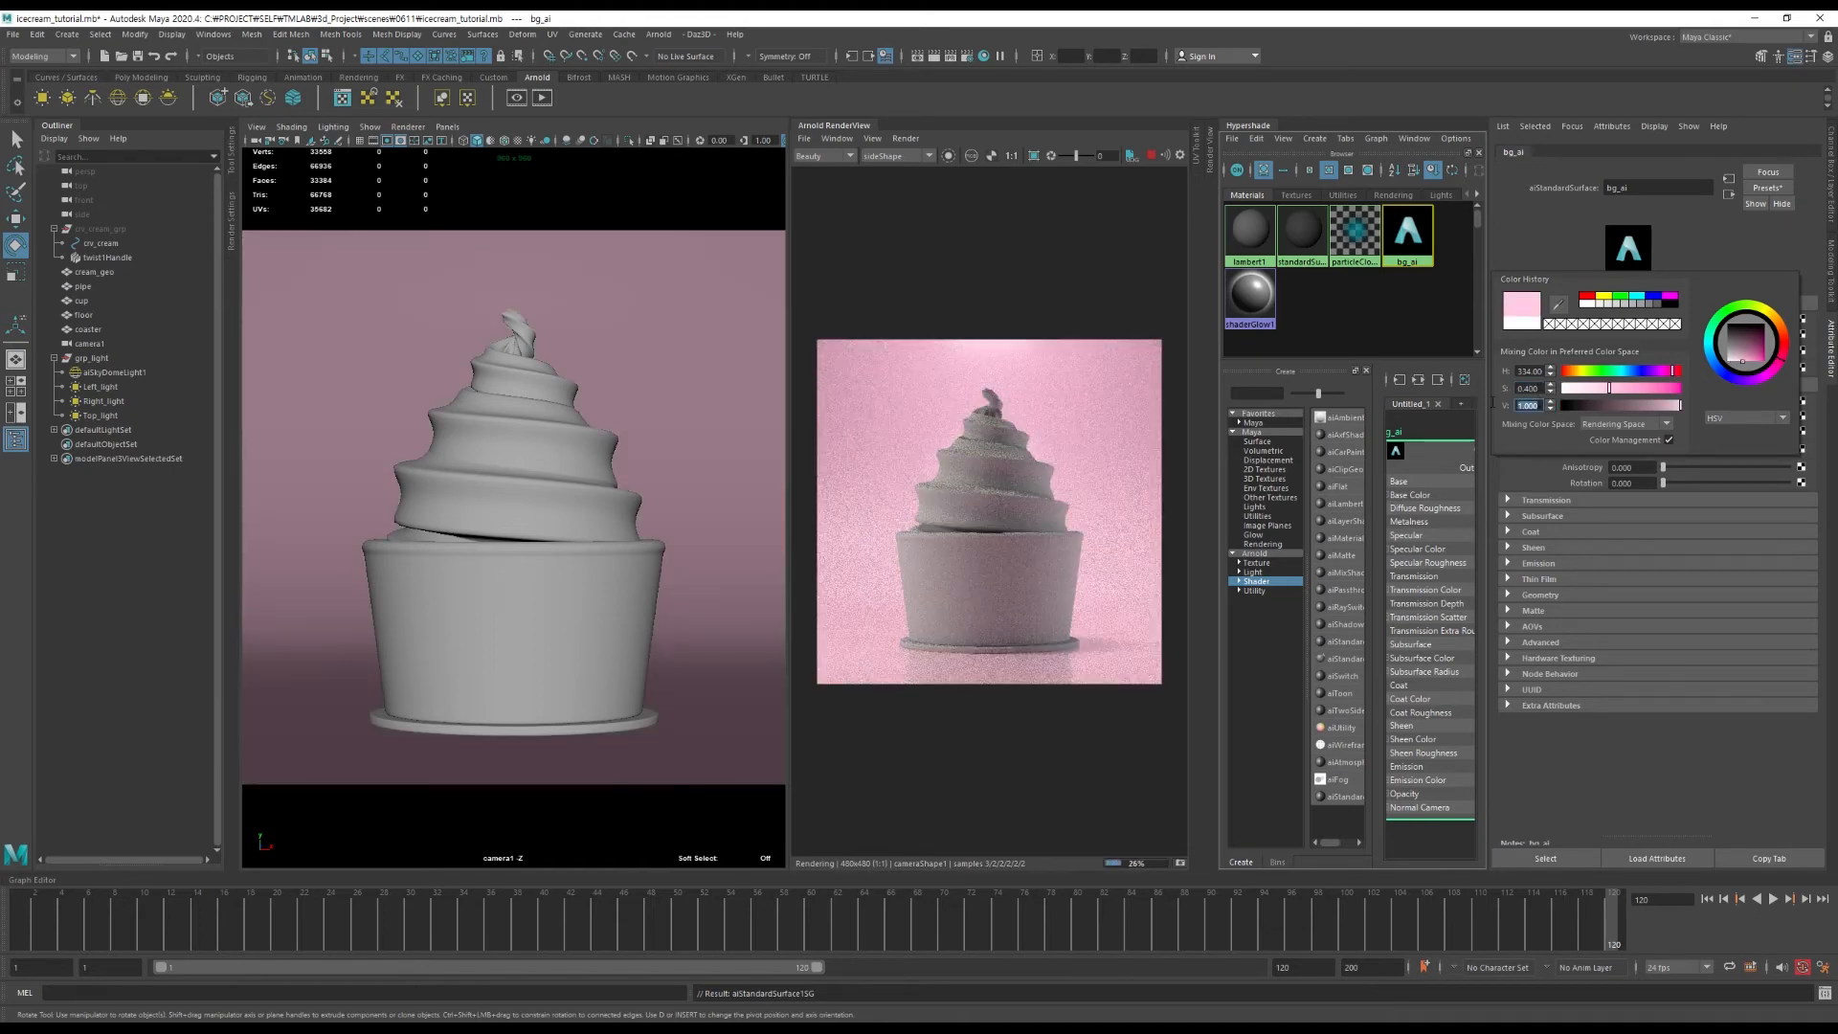
text(0.8)
key(Return)
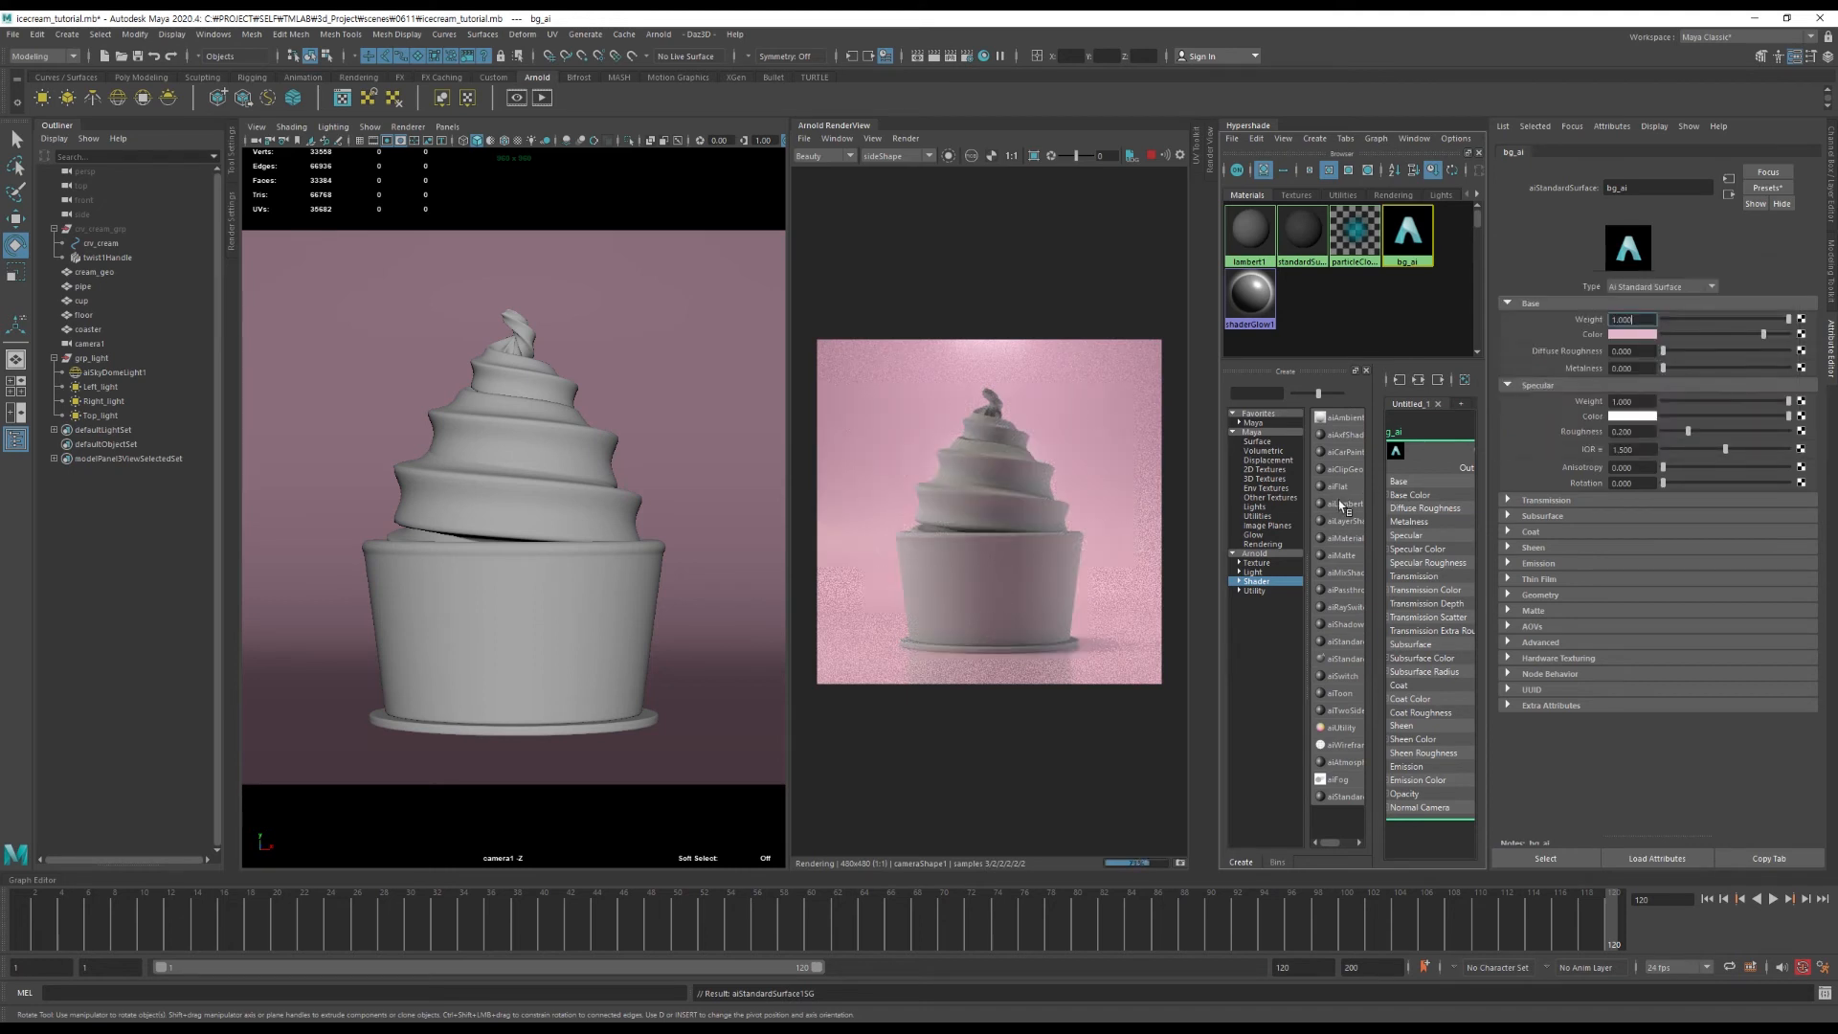
Create another aiStandardSurface material in the Hypershade and name it cream_ai.
click(1344, 659)
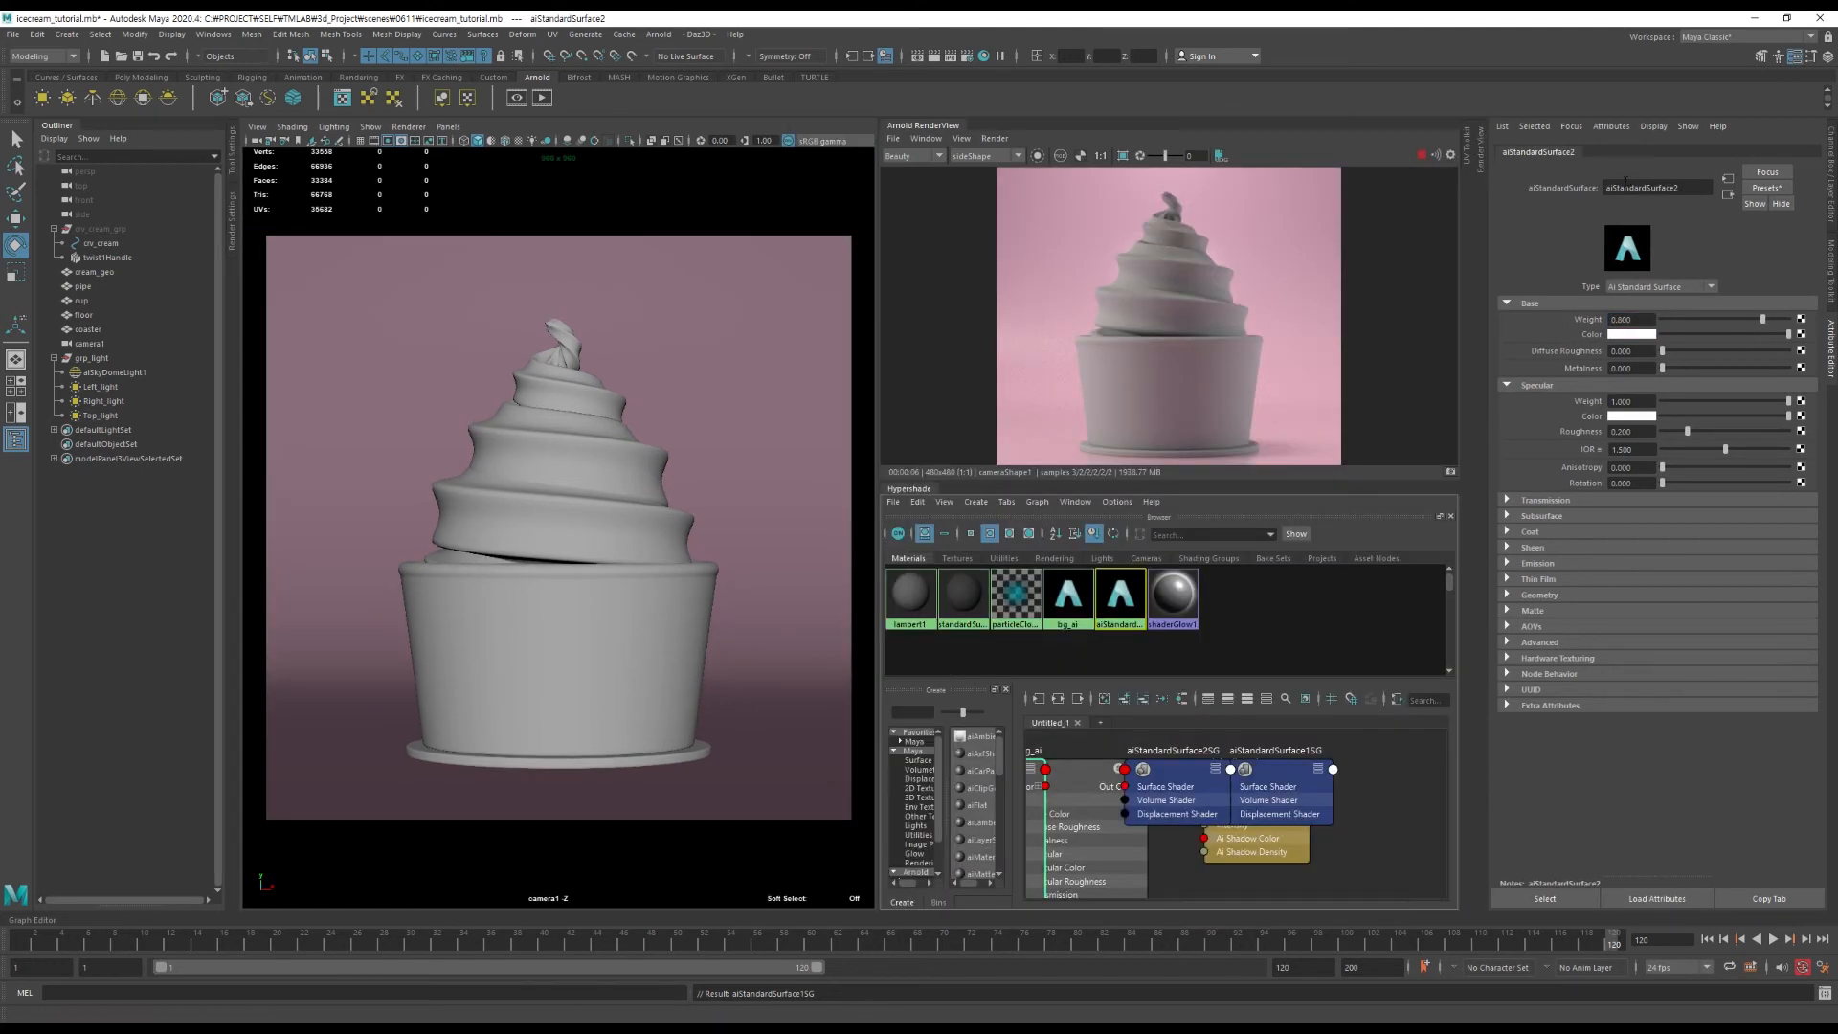
double_click(1656, 186)
text(dream)
key(Return)
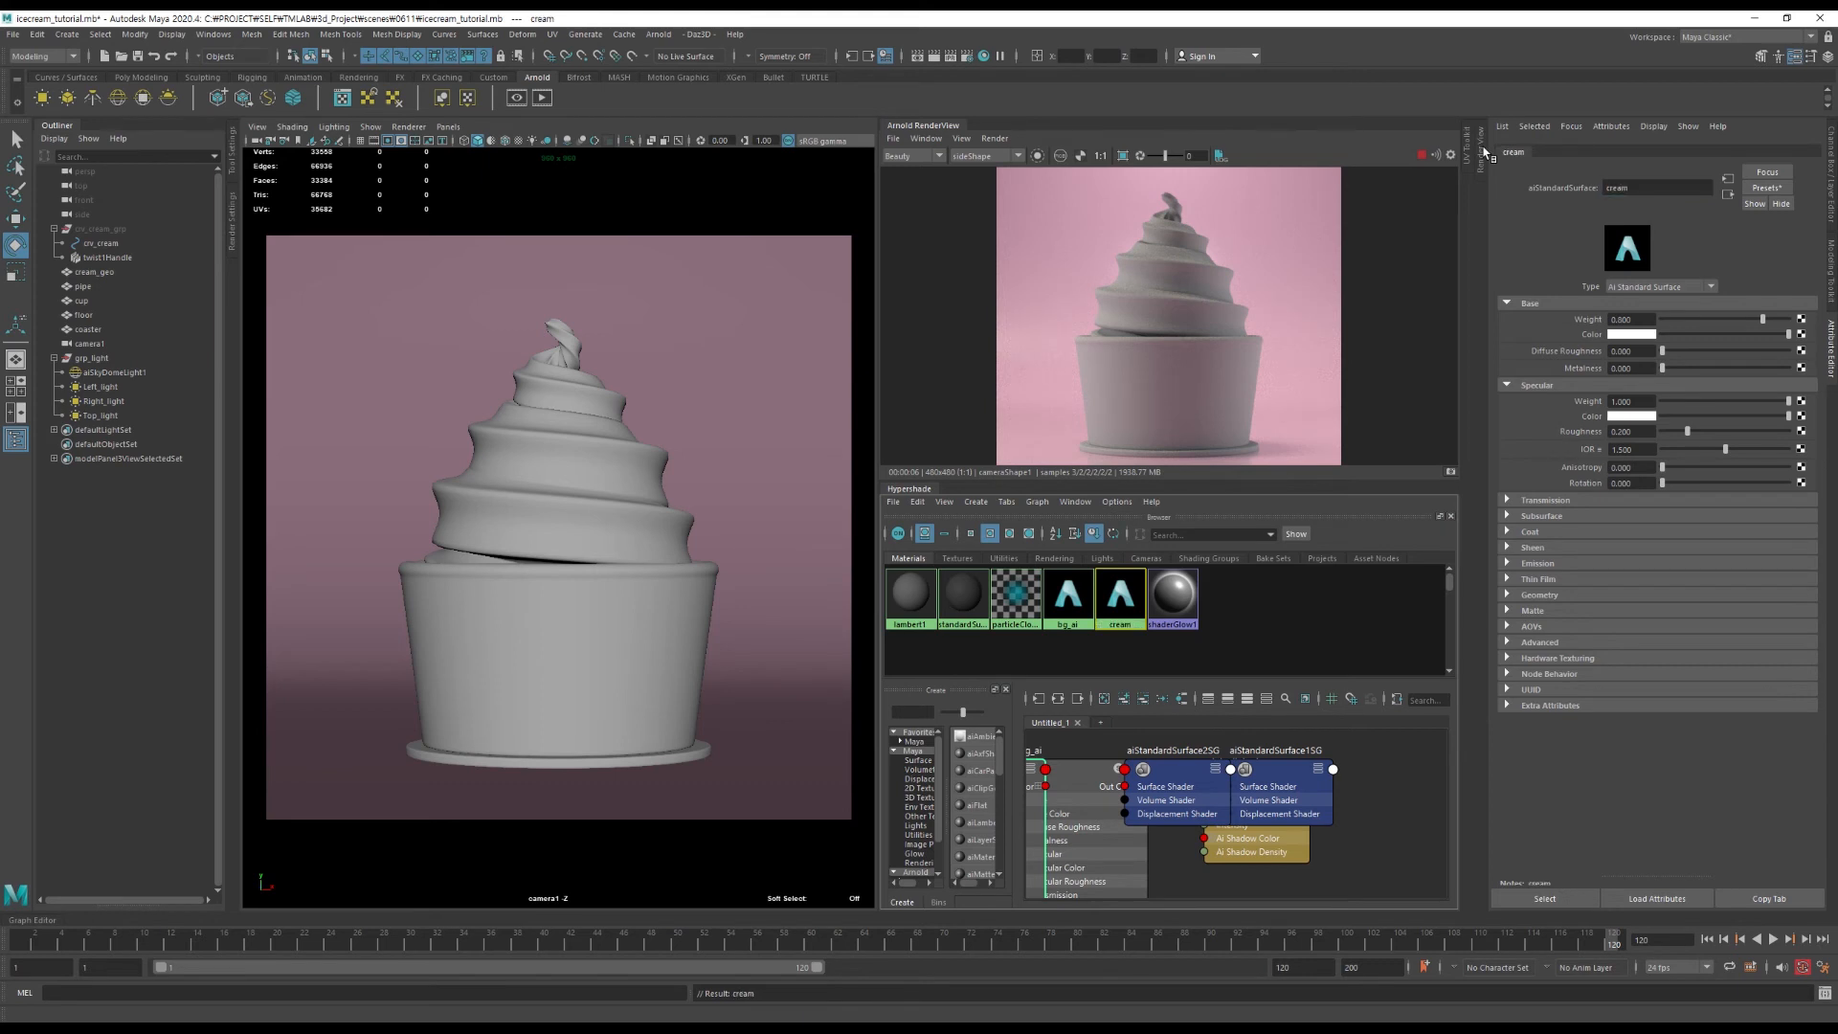
click(740, 525)
click(1120, 596)
key(Return)
Assign the cream_ai material to the cream mesh and set the material's Base Weight to 1.
click(665, 536)
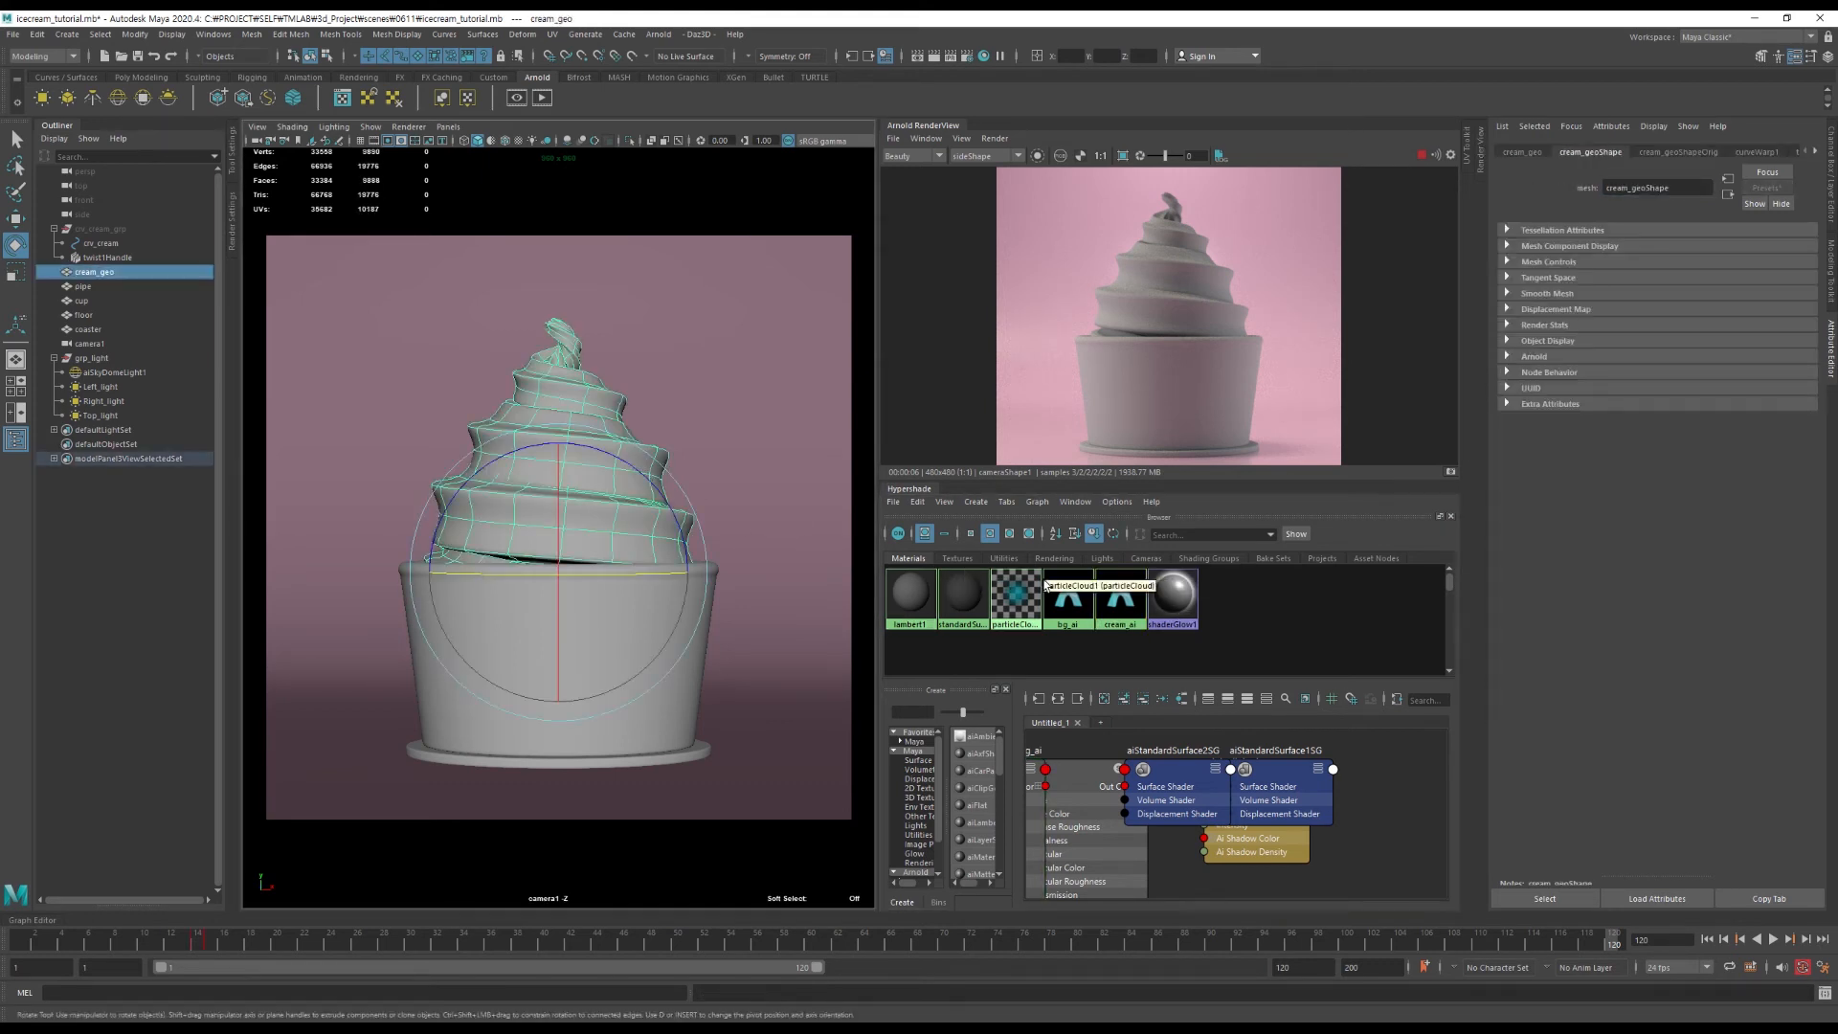
right_drag(1122, 594, 1121, 552)
click(1131, 596)
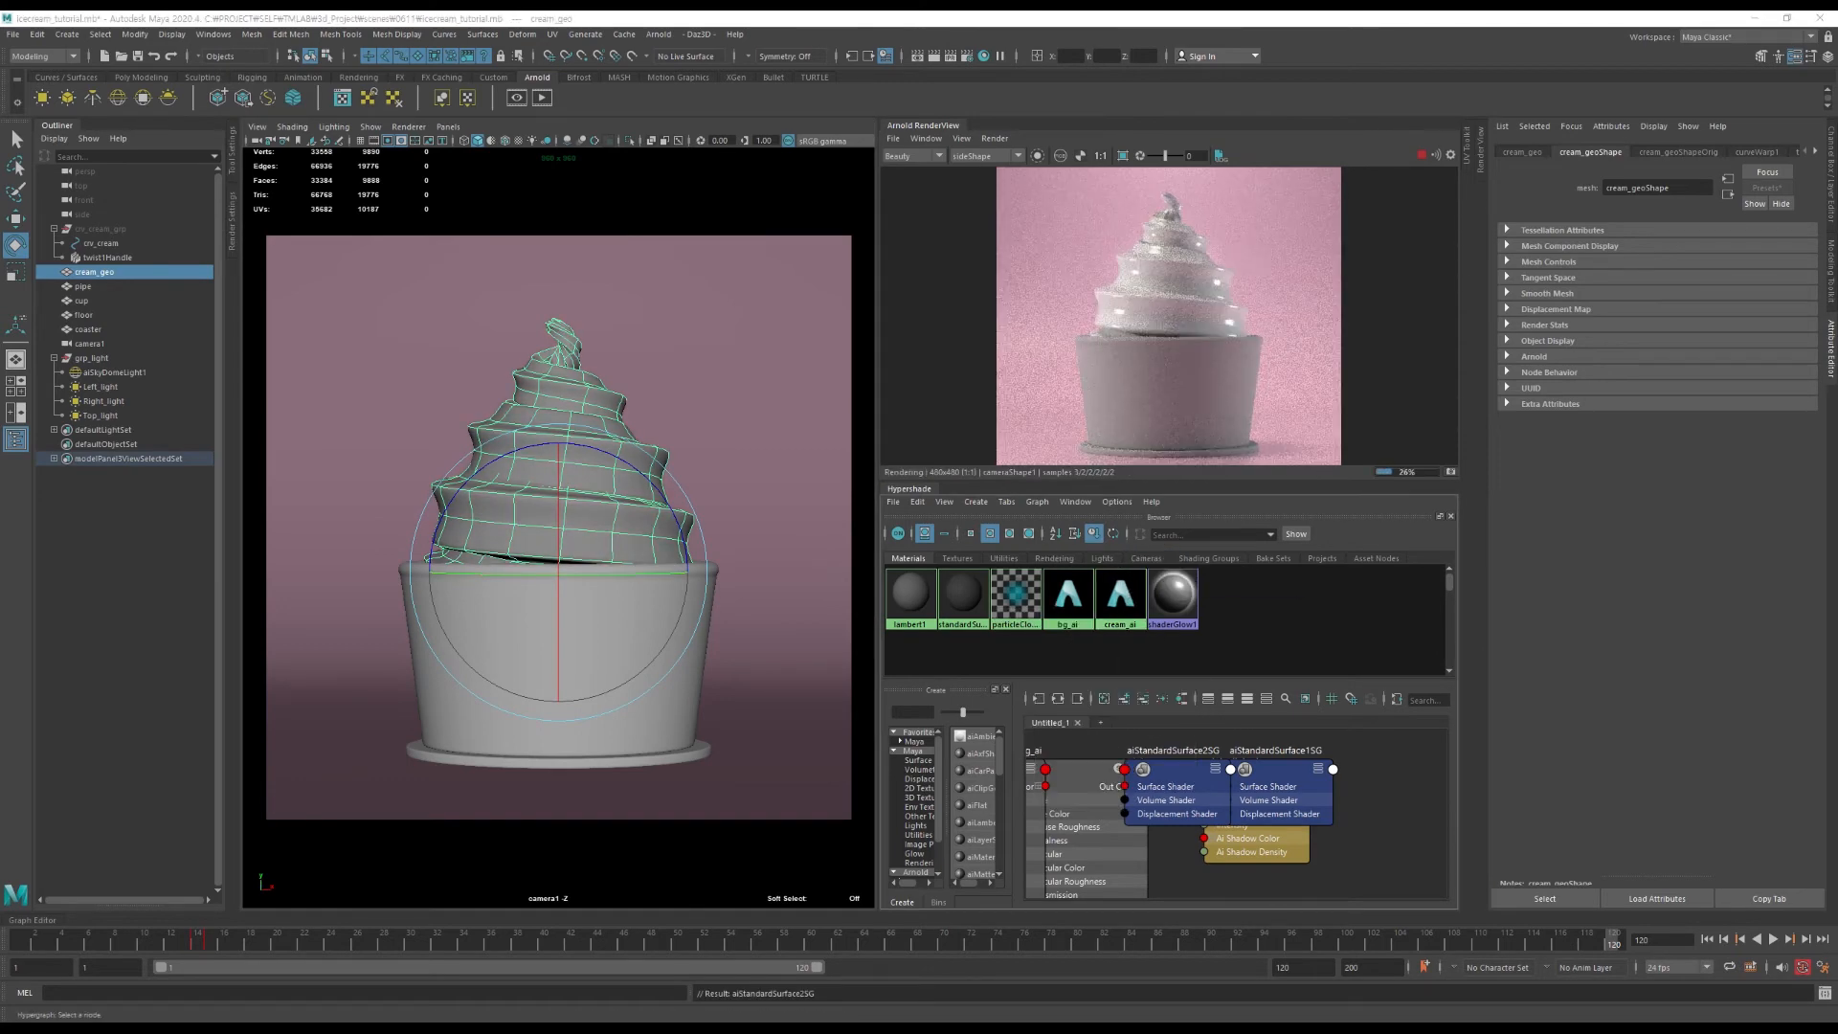
click(1632, 319)
text(1)
key(Return)
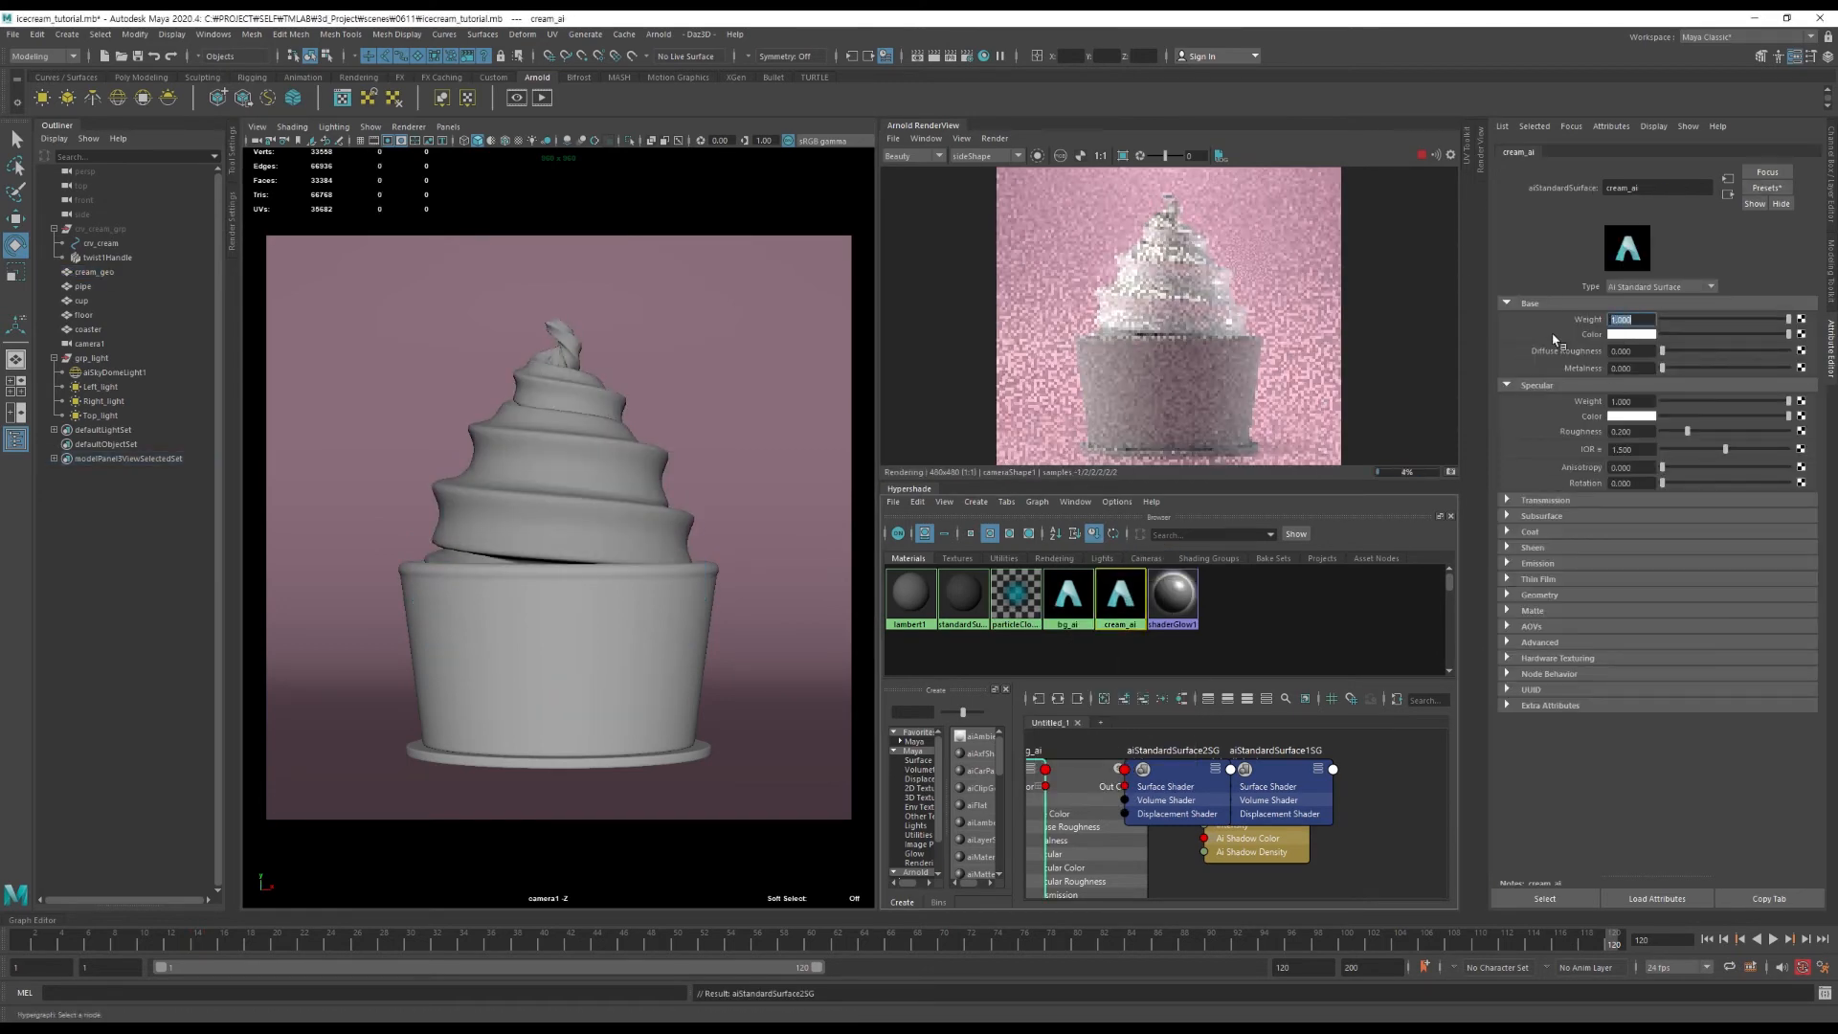
Set the Specular Weight of cream_ai to 0.3 and its Specular Roughness to 0.6.
click(1626, 401)
text(0.3)
key(Return)
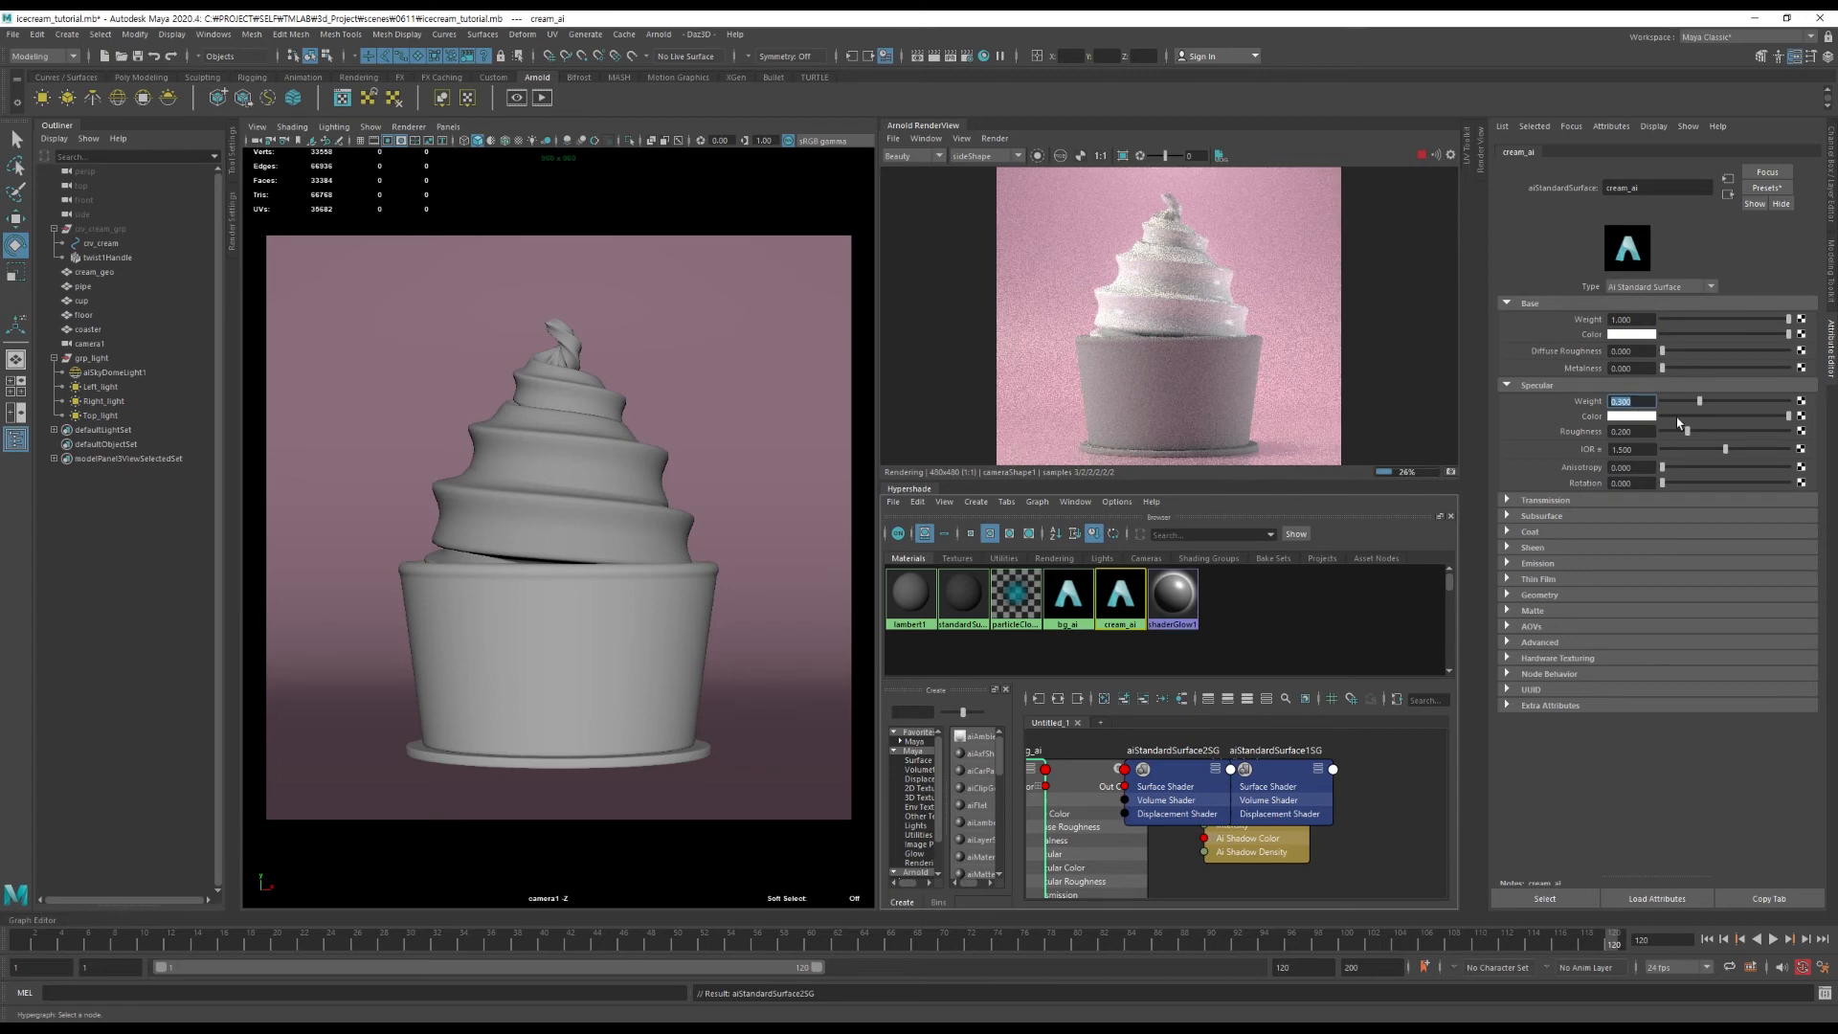
key(Tab)
text(0.6)
key(Return)
Set the Subsurface Weight of cream_ai to 0.5 and its Subsurface Scale to 0.2.
click(1541, 516)
click(1626, 531)
text(0.5)
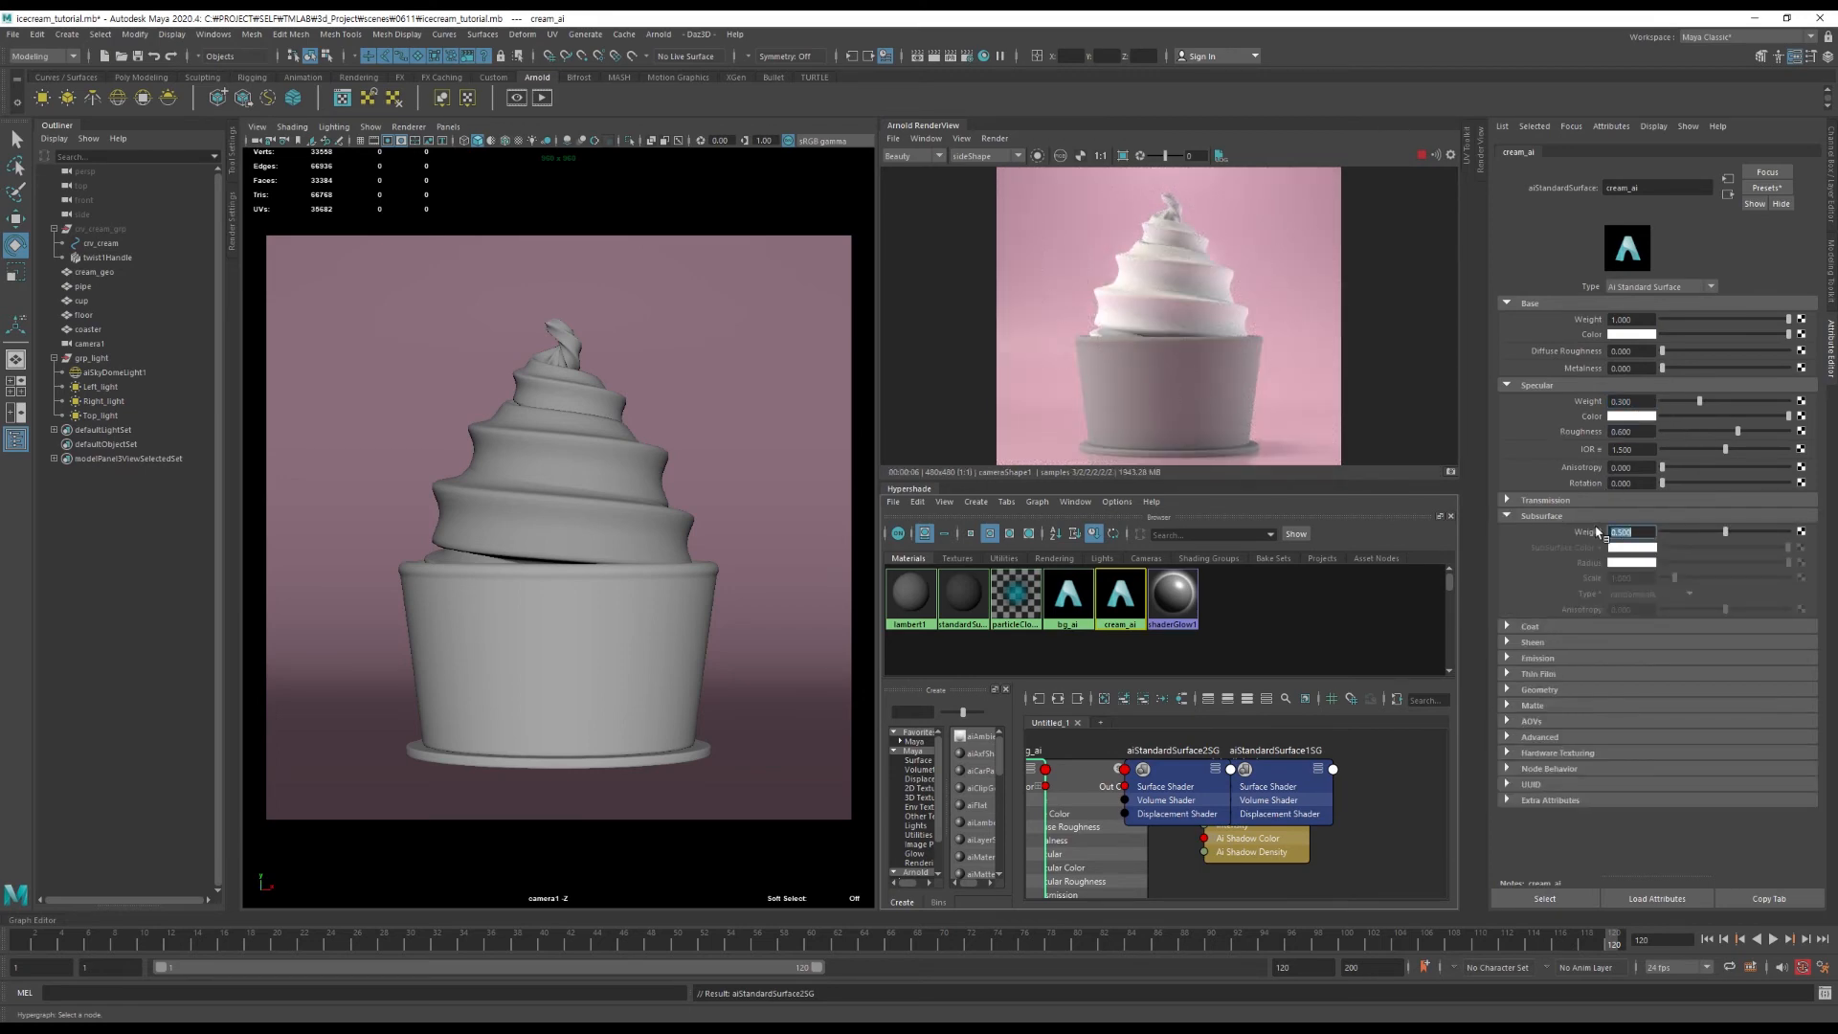
key(Return)
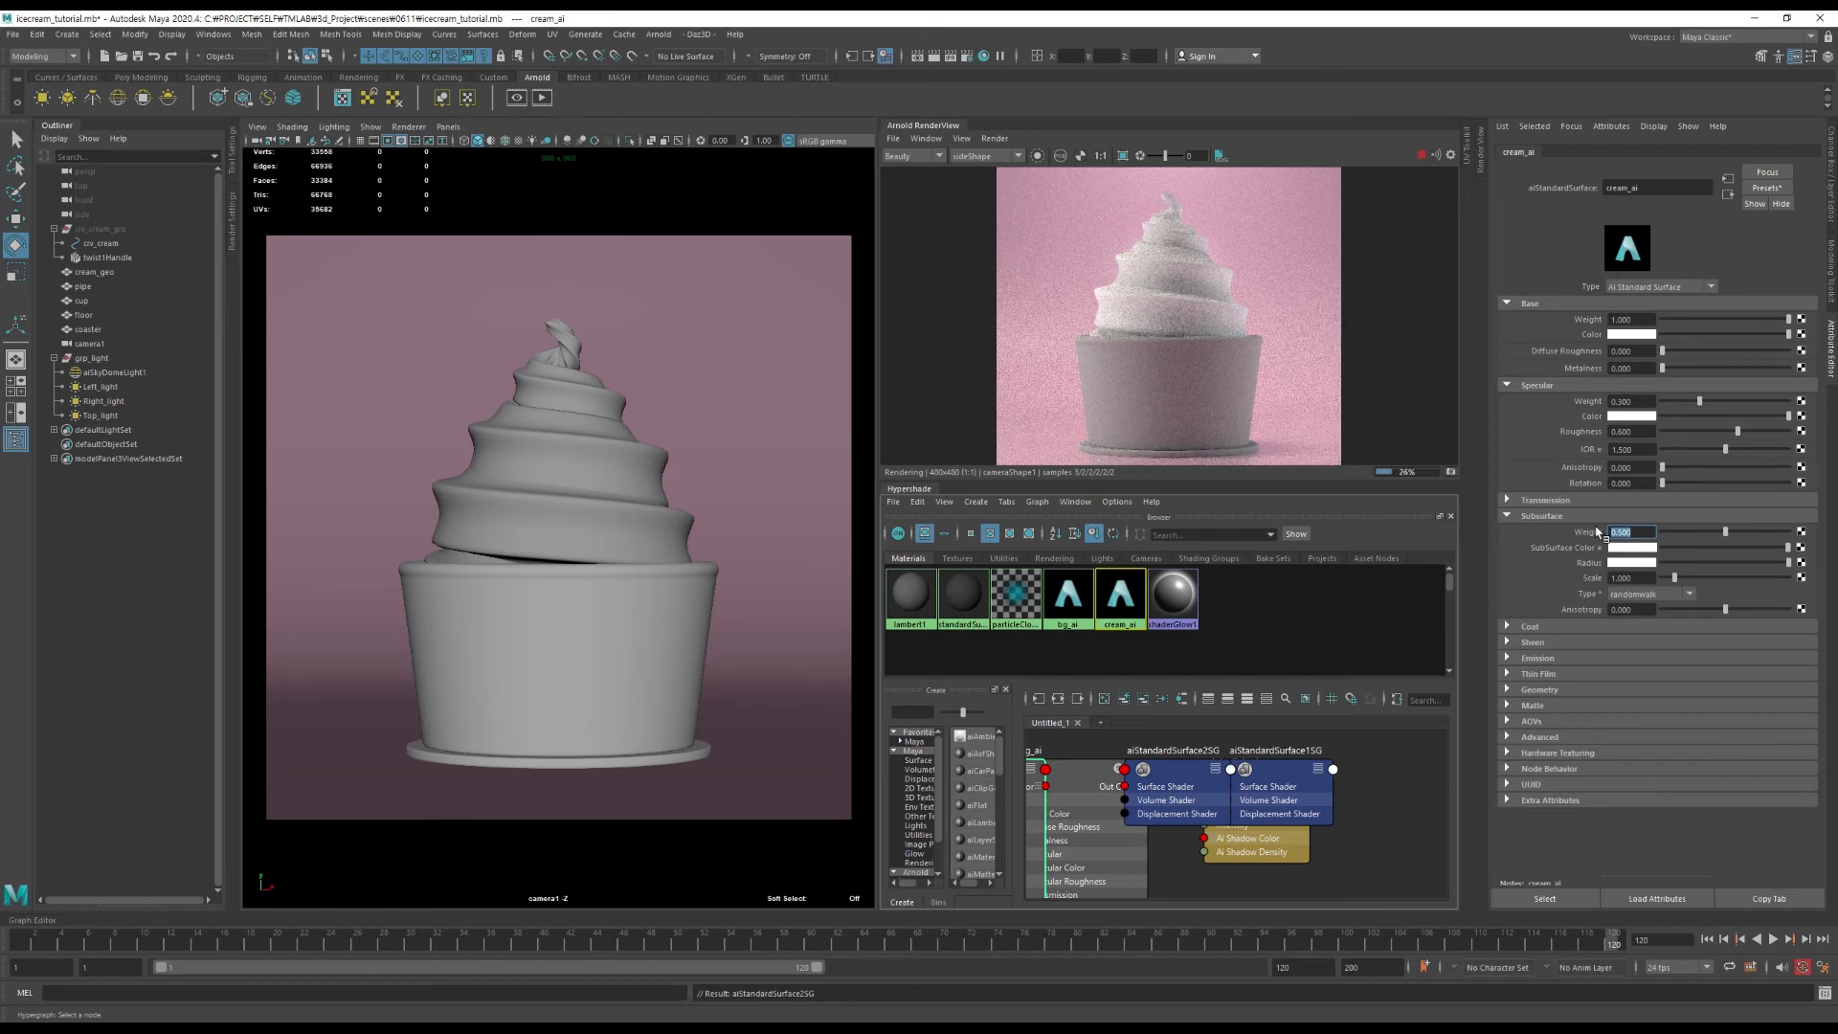
click(1643, 579)
text(0.2)
key(Return)
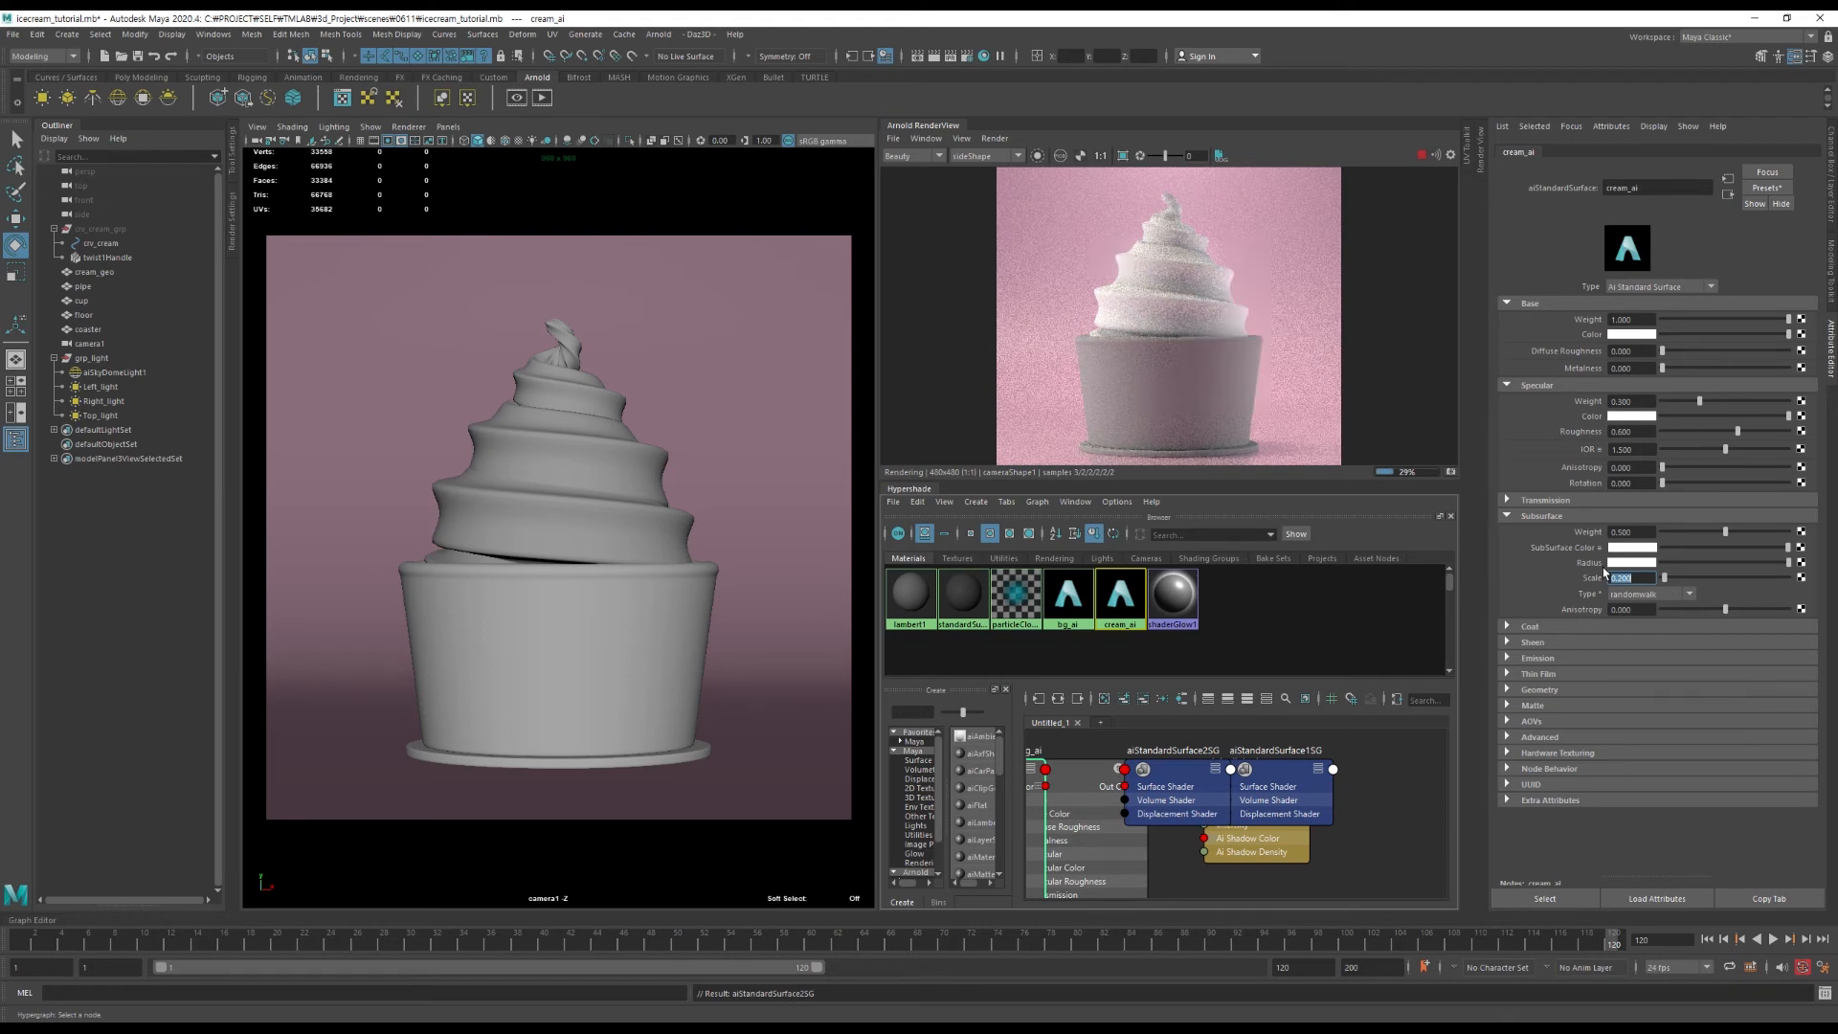
Set the Emission Weight of the cream_ai material to 0.15.
click(1536, 658)
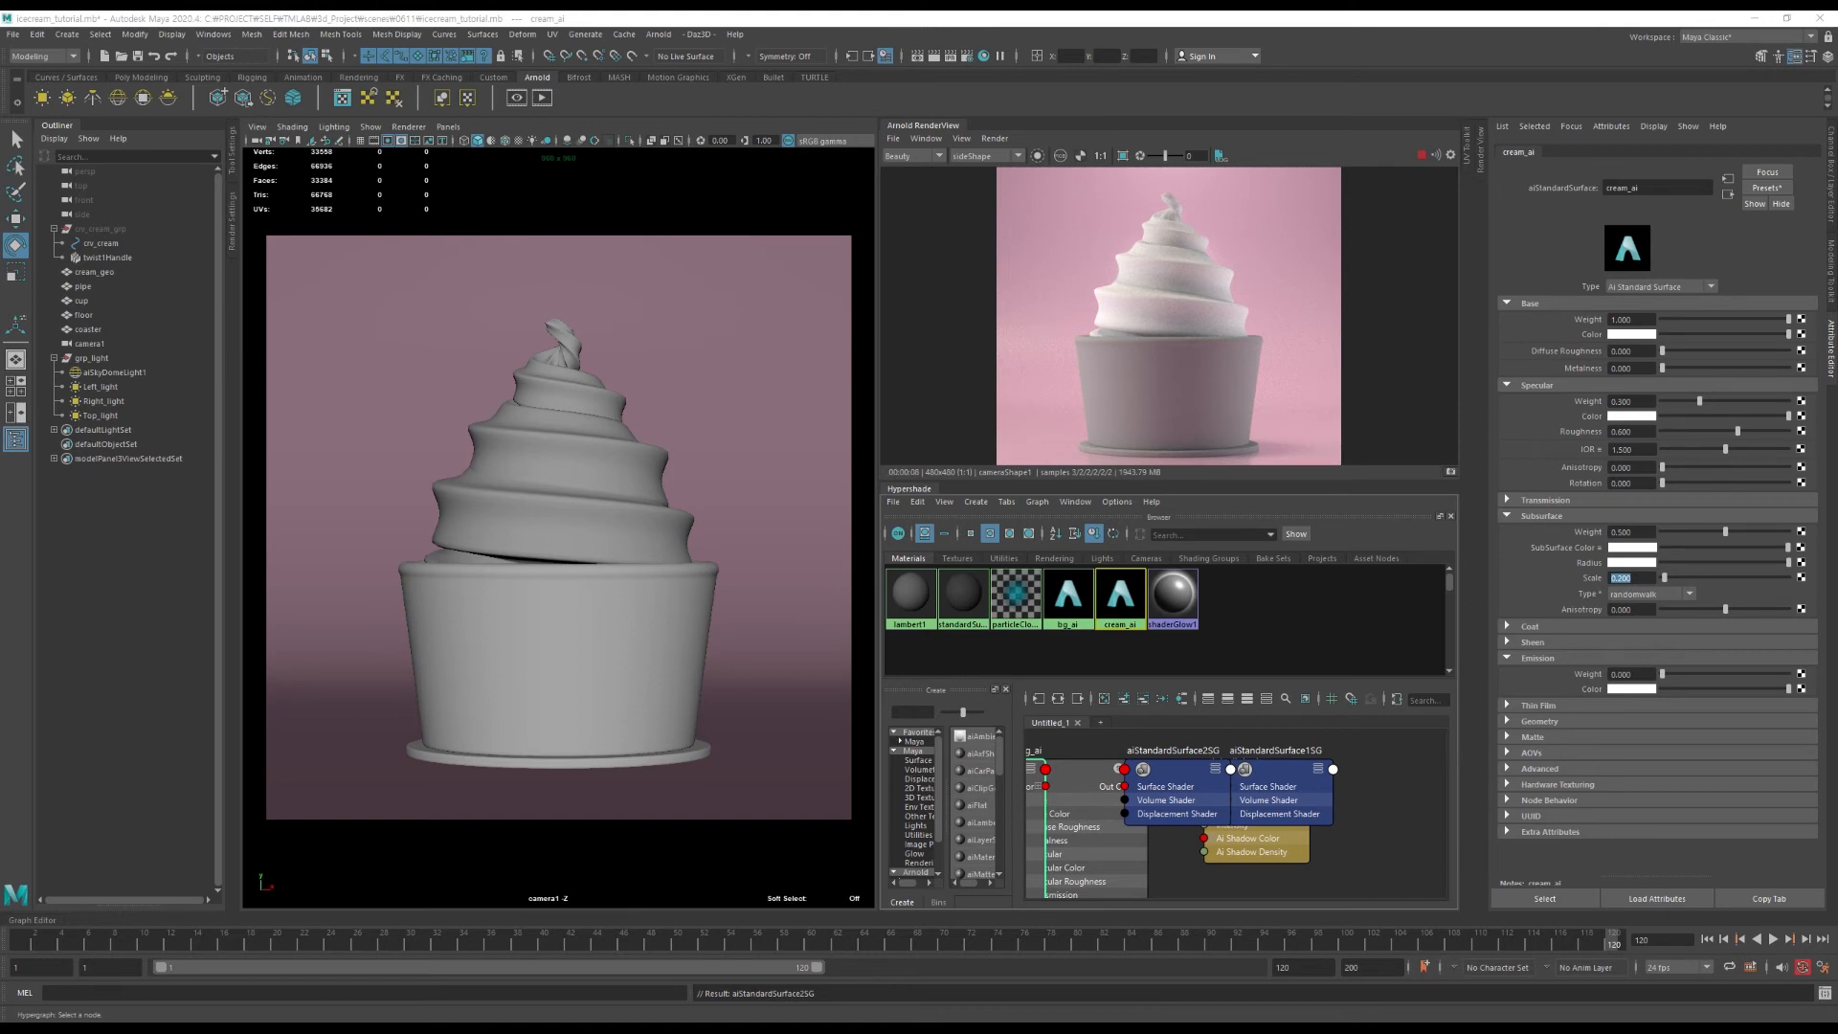
click(1621, 670)
text(0)
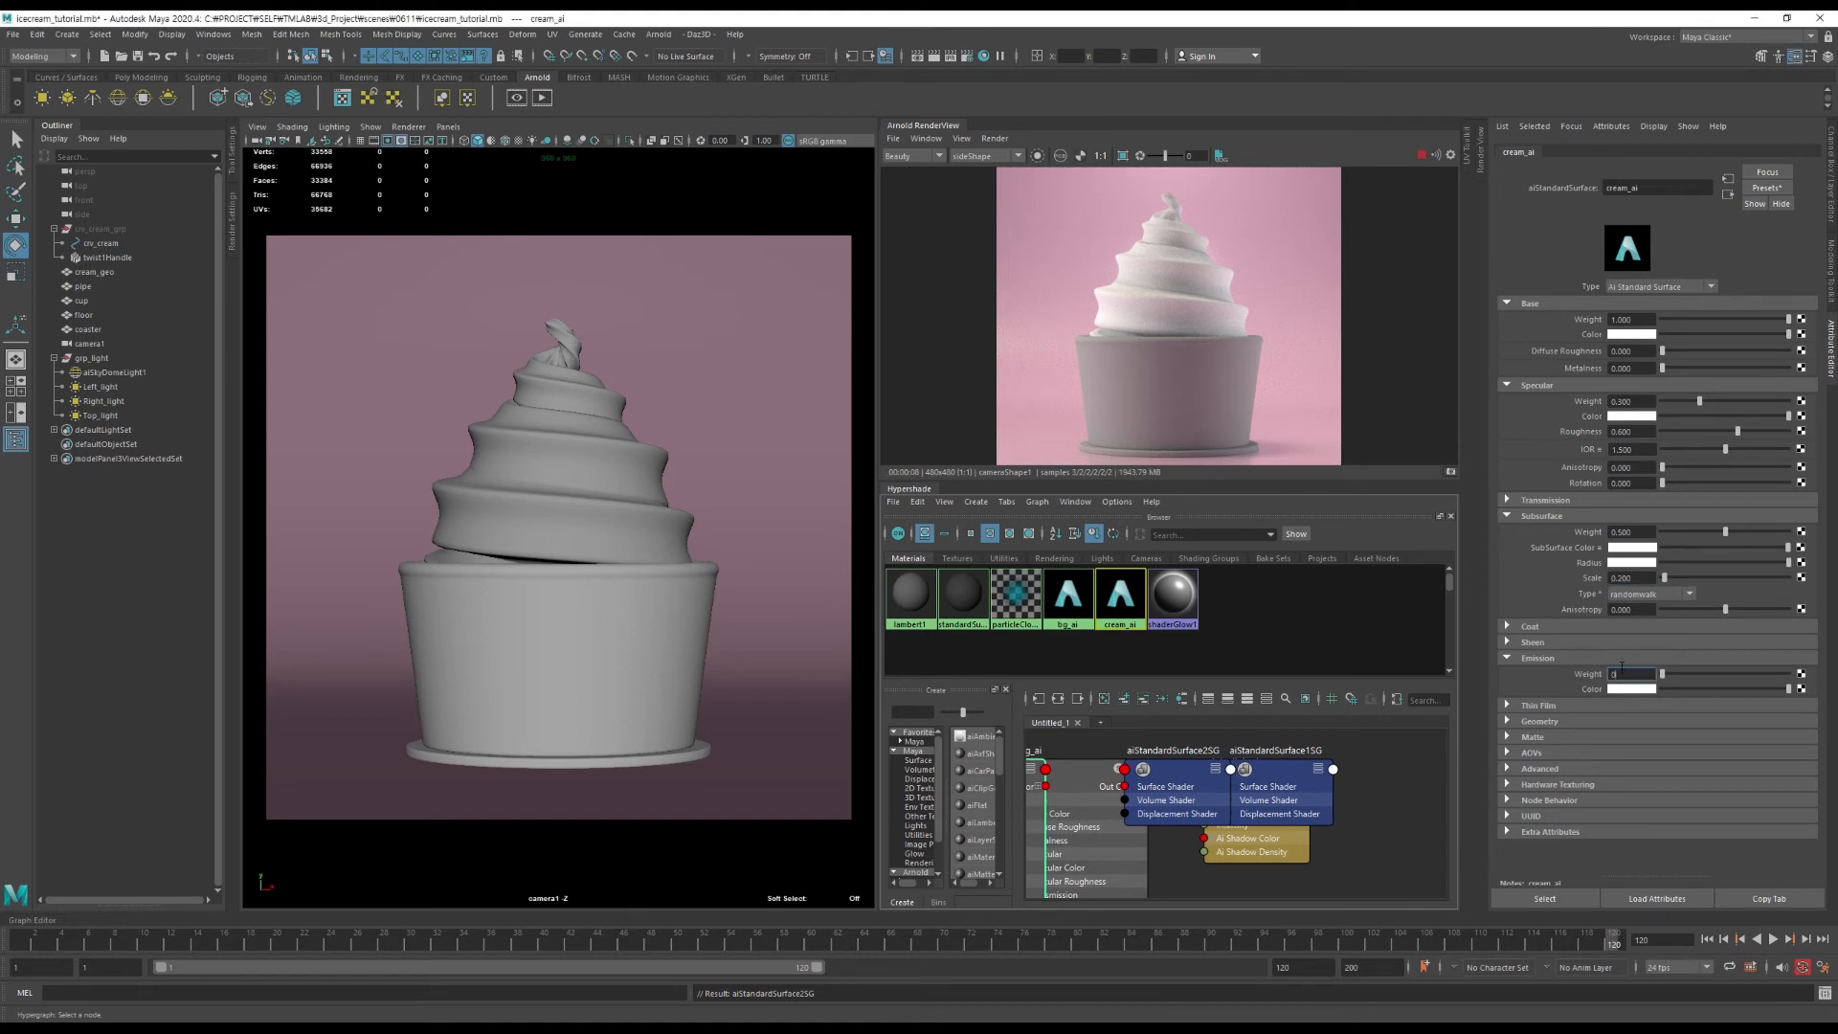
text(.15)
key(Return)
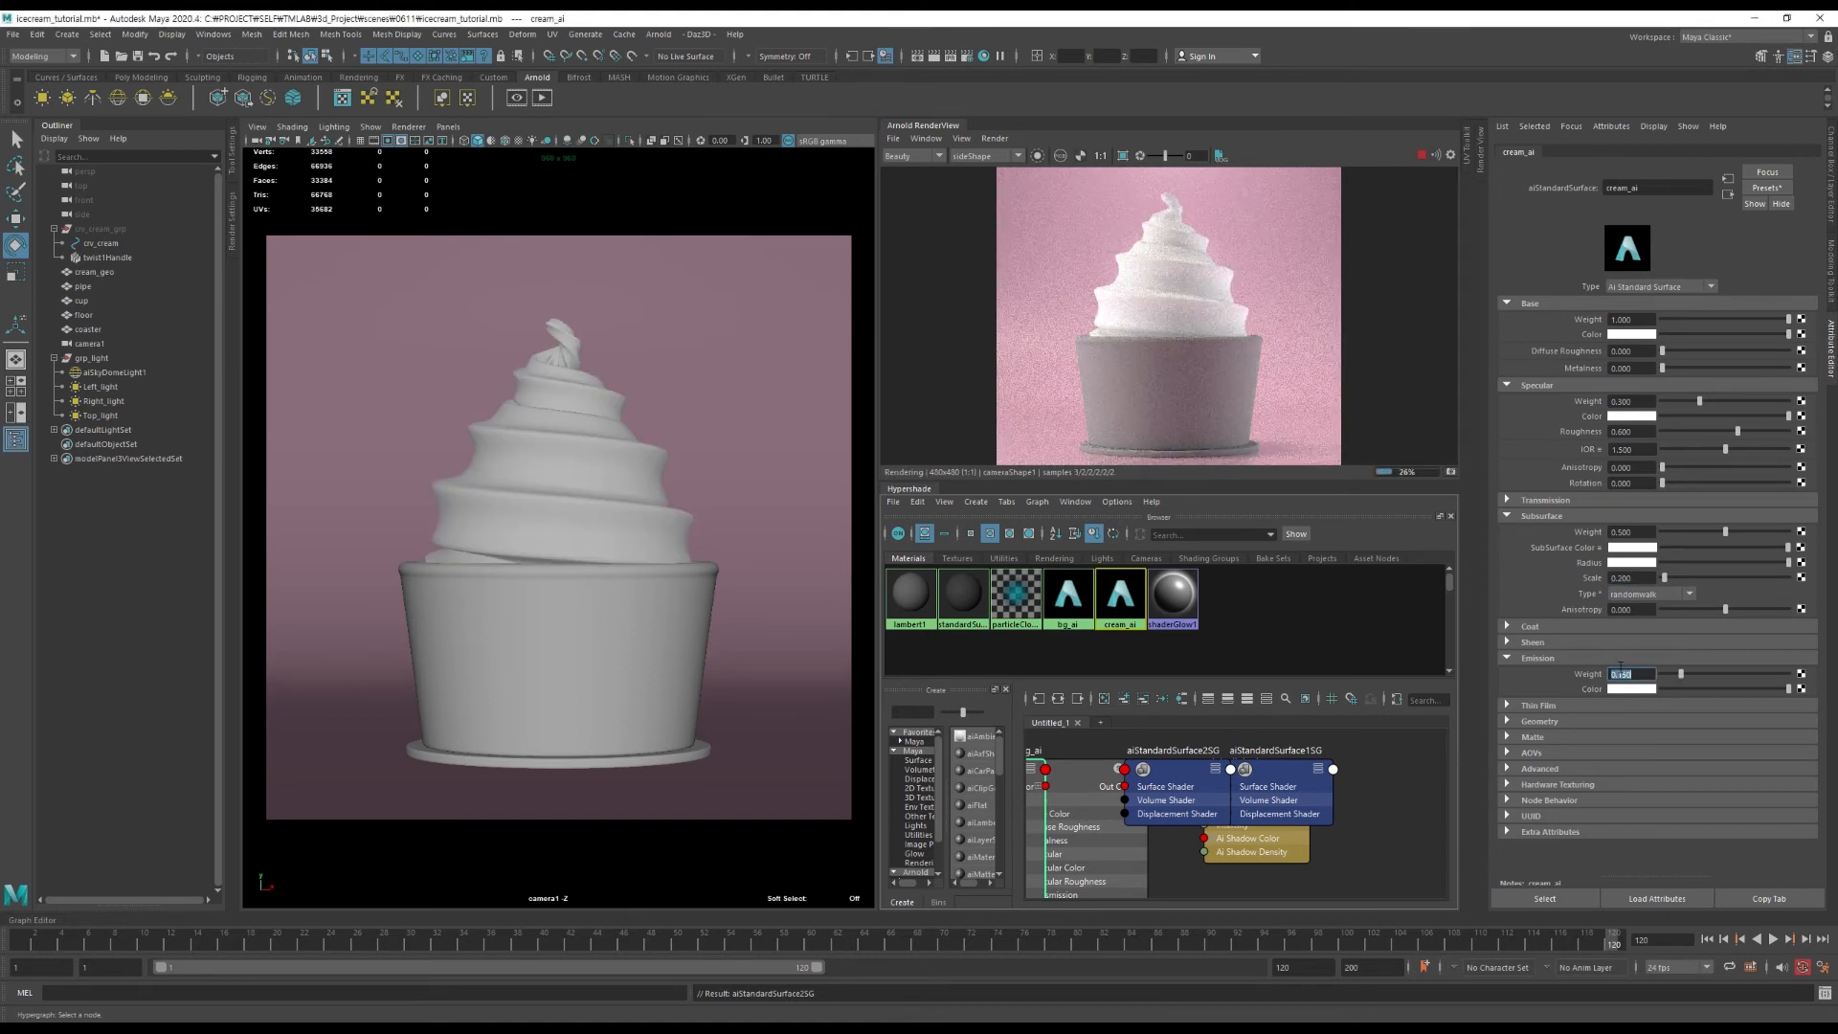
Create a further aiStandardSurface material and name it cup_mint_ai.
drag(1017, 787, 1076, 787)
scroll(1039, 814, down, 3)
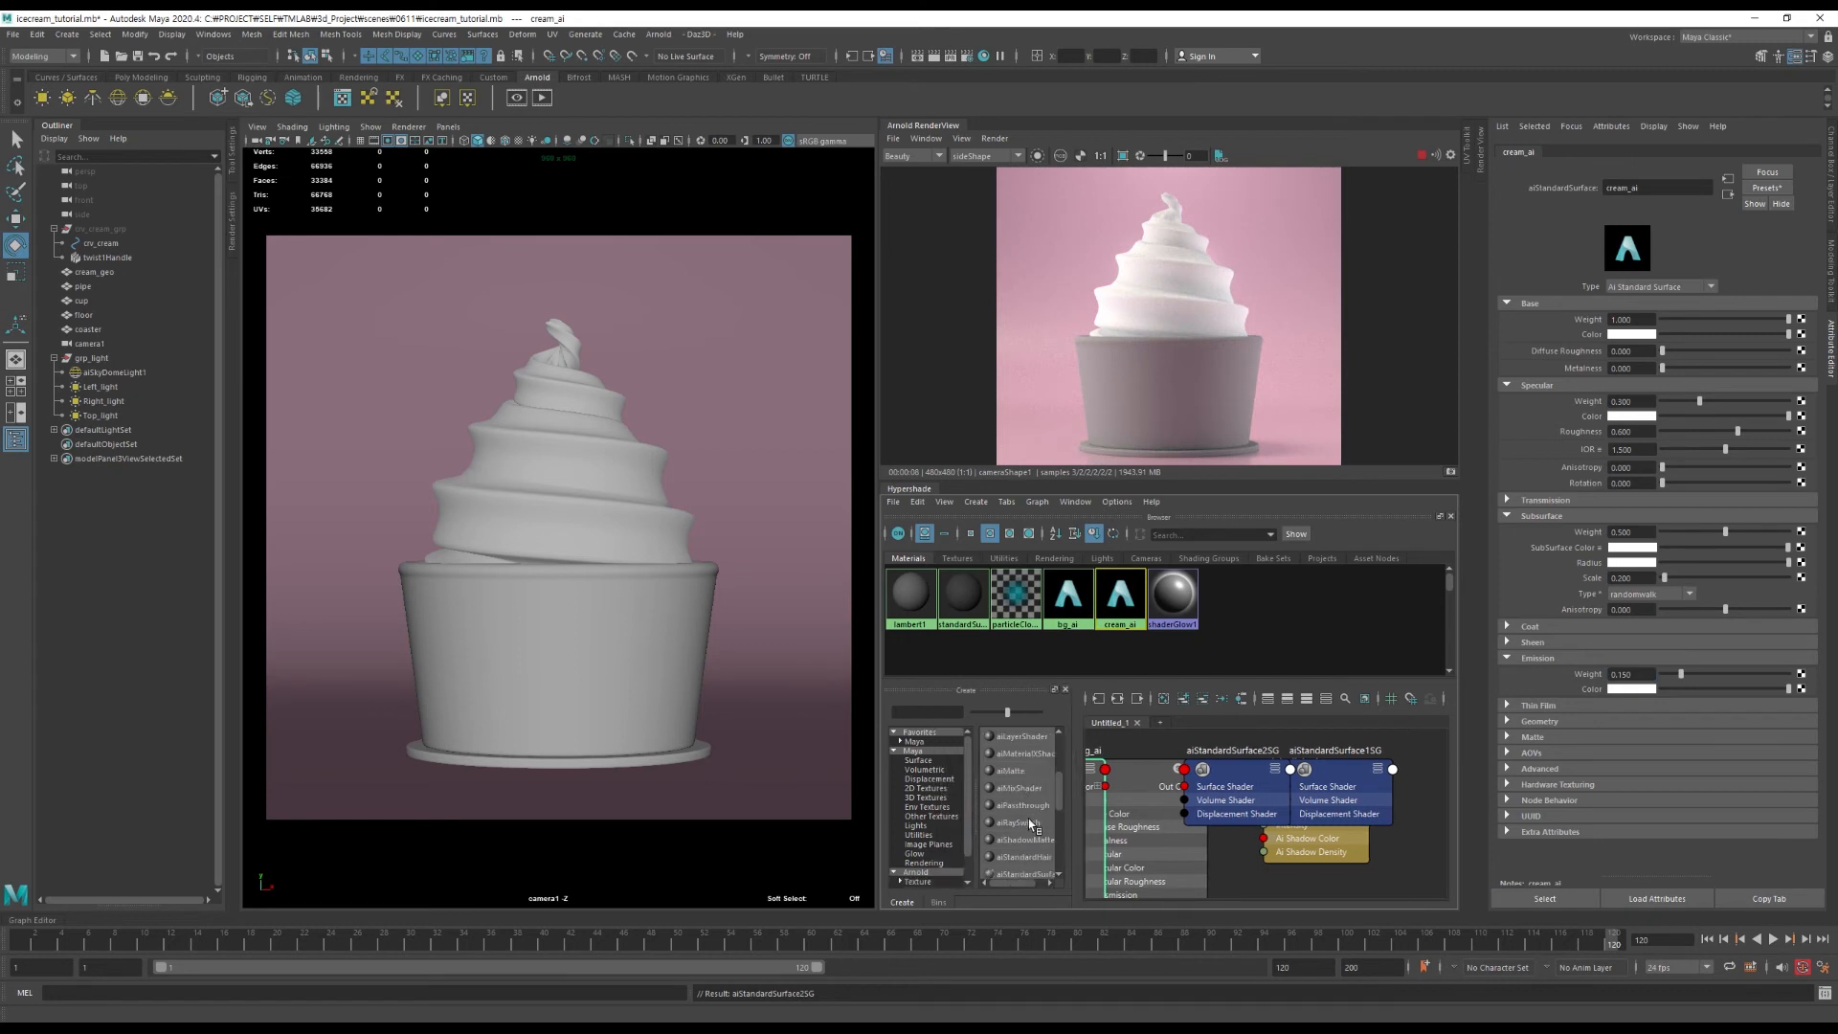
double_click(1697, 189)
text(c)
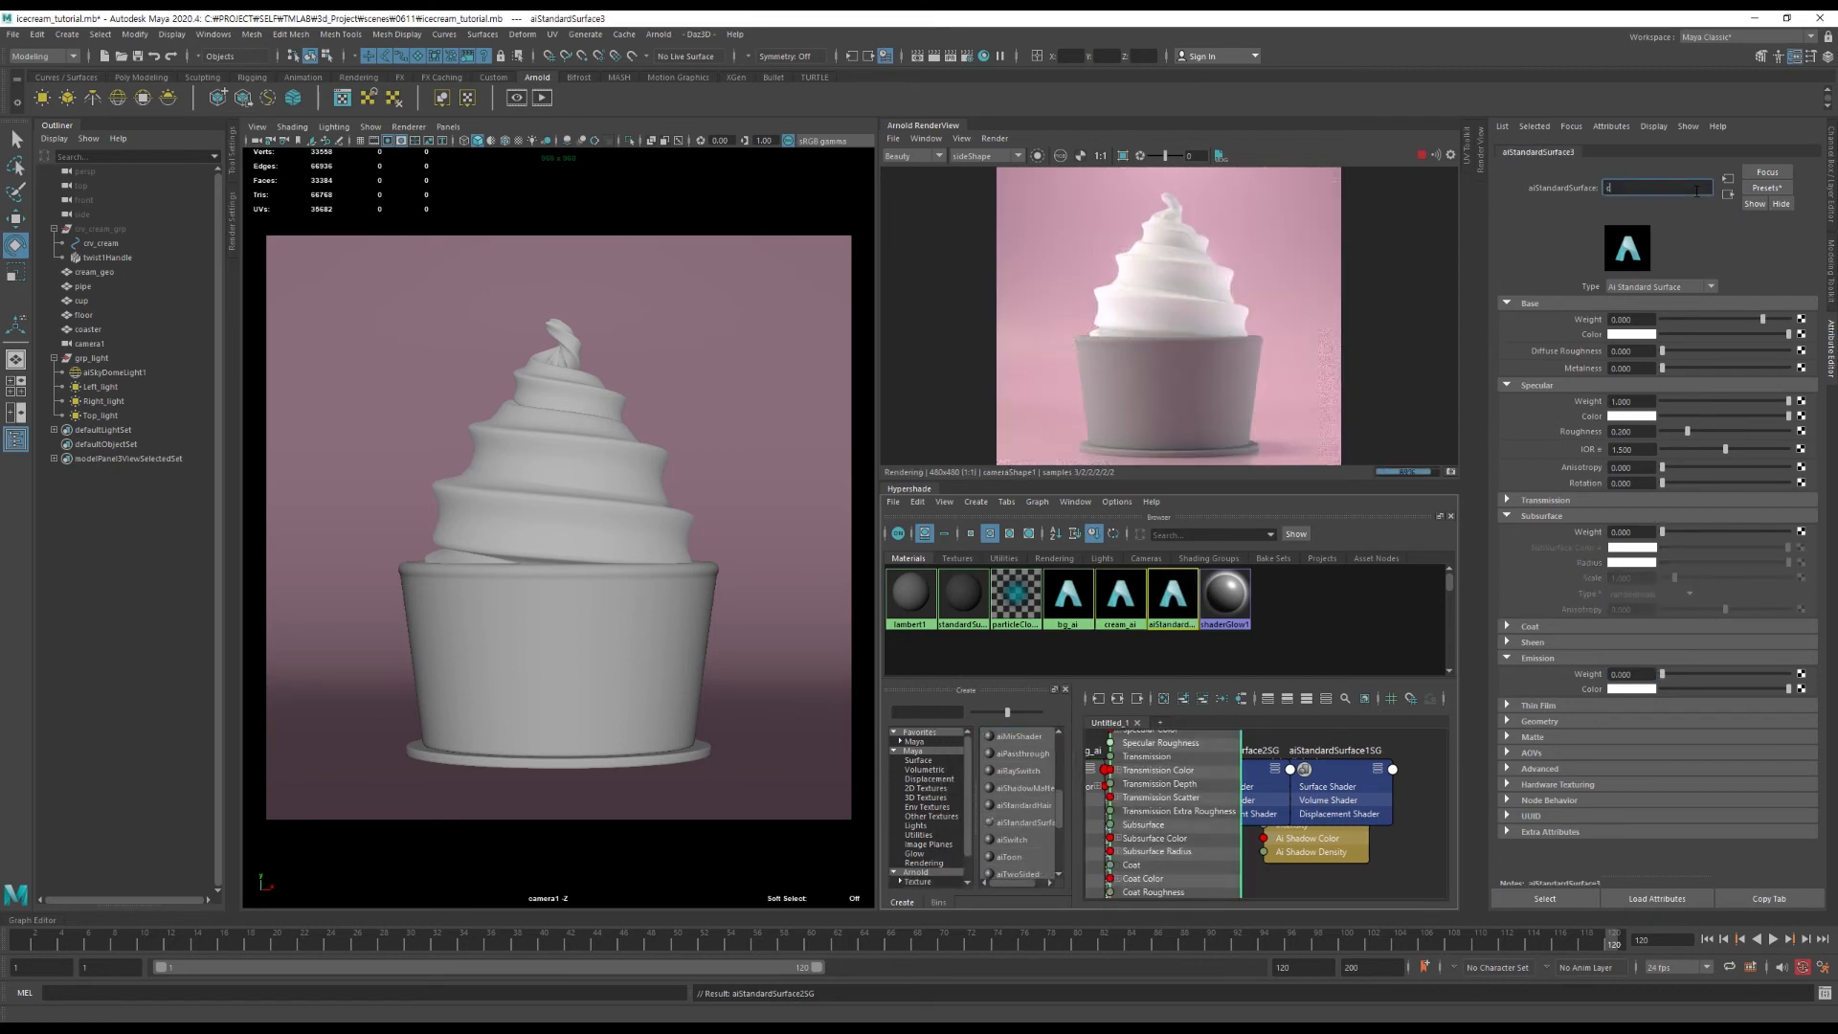
text(up_mint_ai)
key(Return)
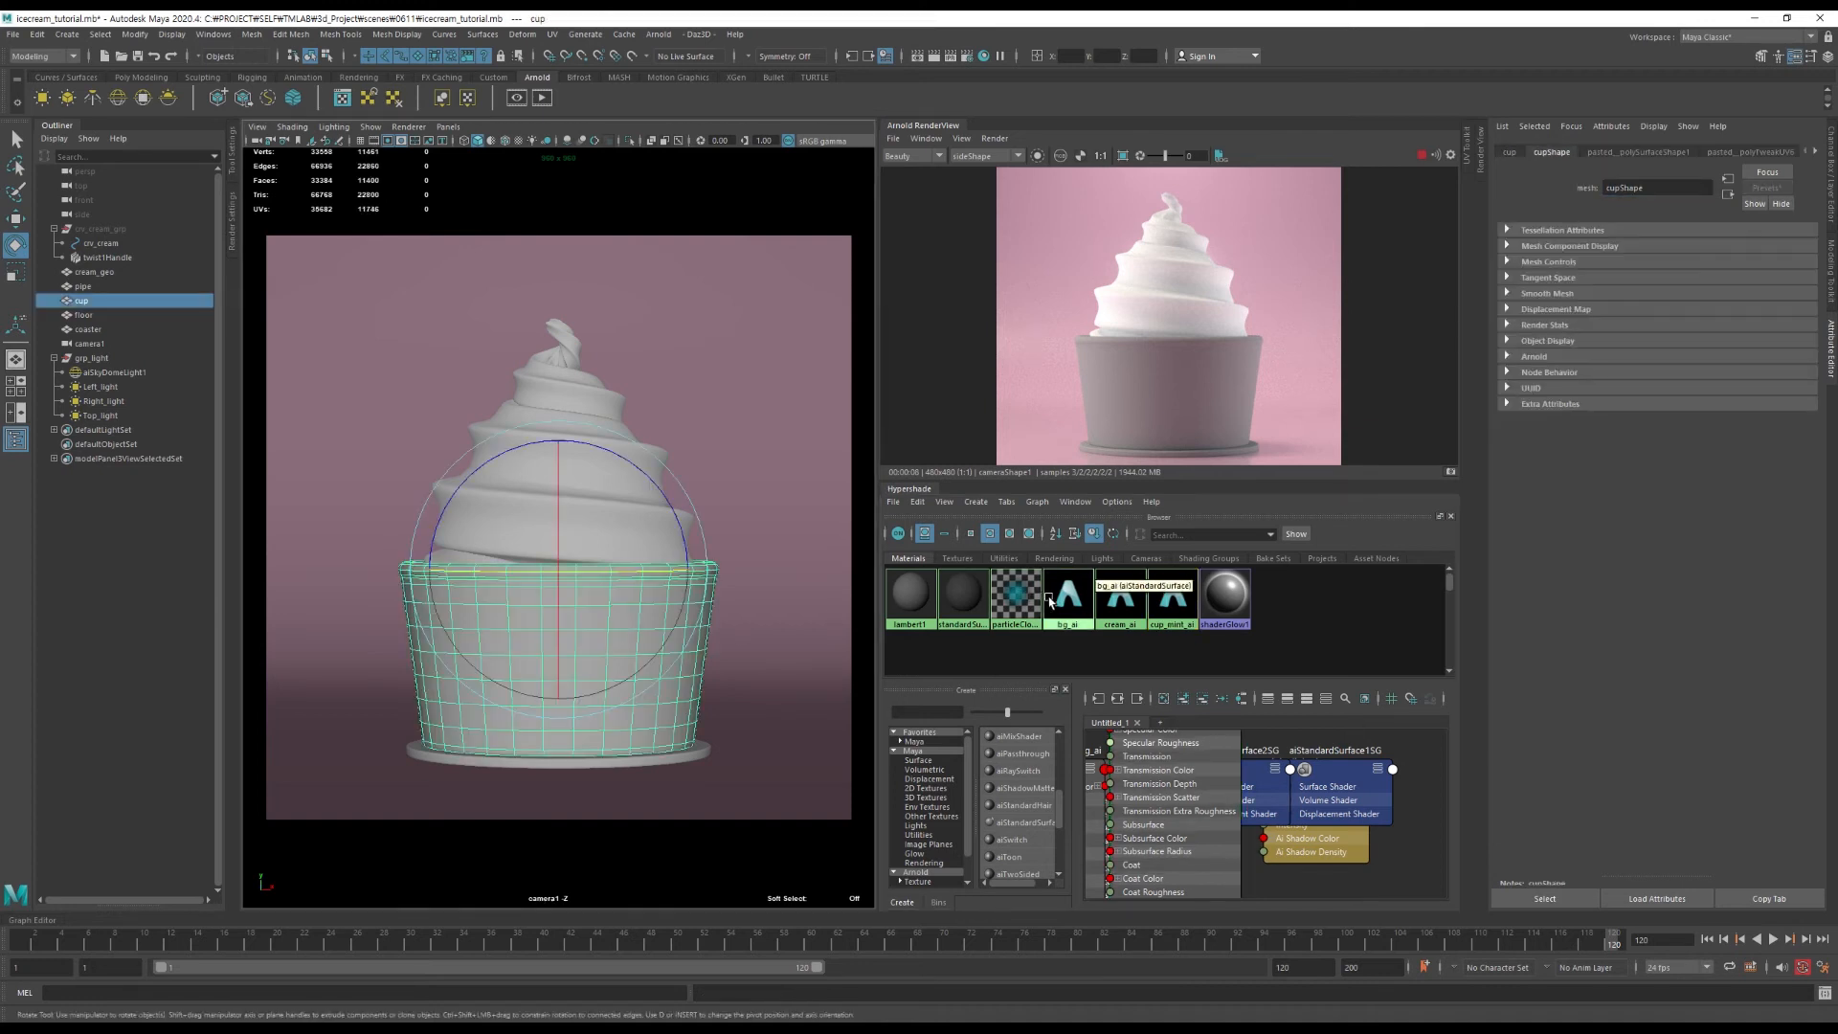
Assign the cup_mint_ai material to the cup and set the material's Base Weight to 1.
right_click(1177, 606)
click(1159, 672)
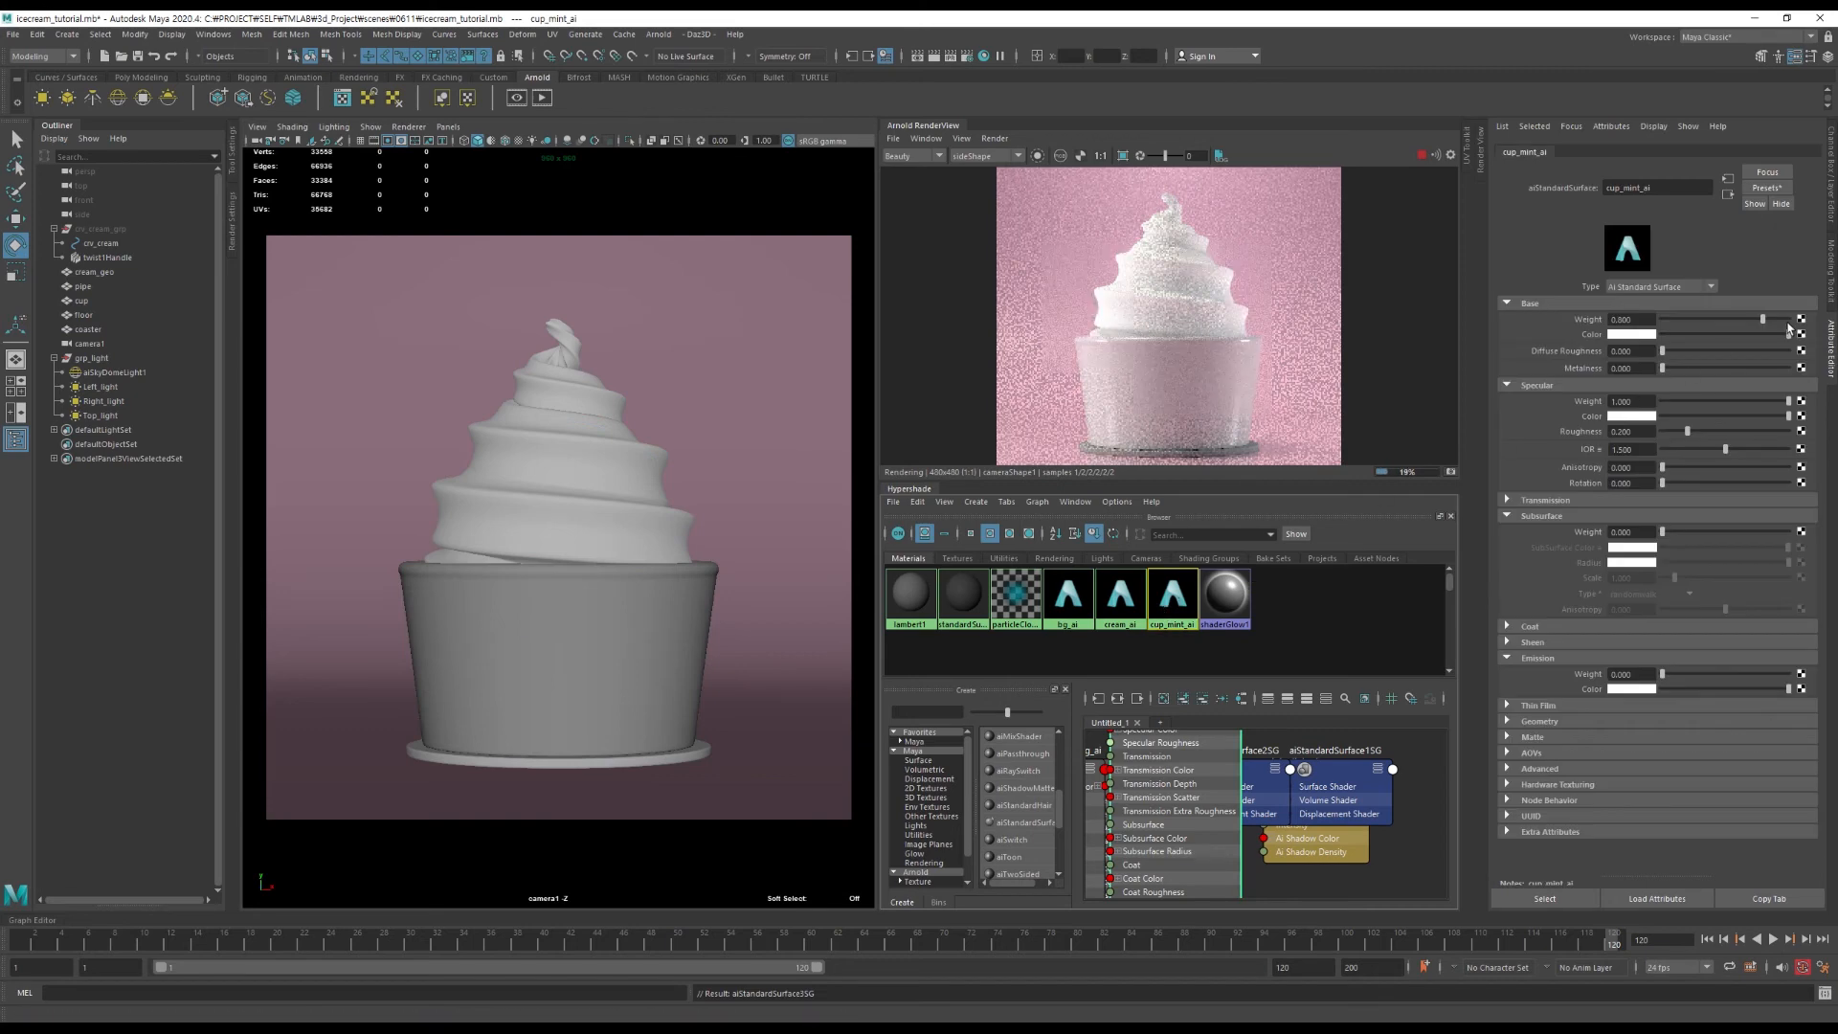
double_click(1632, 319)
text(1)
key(Return)
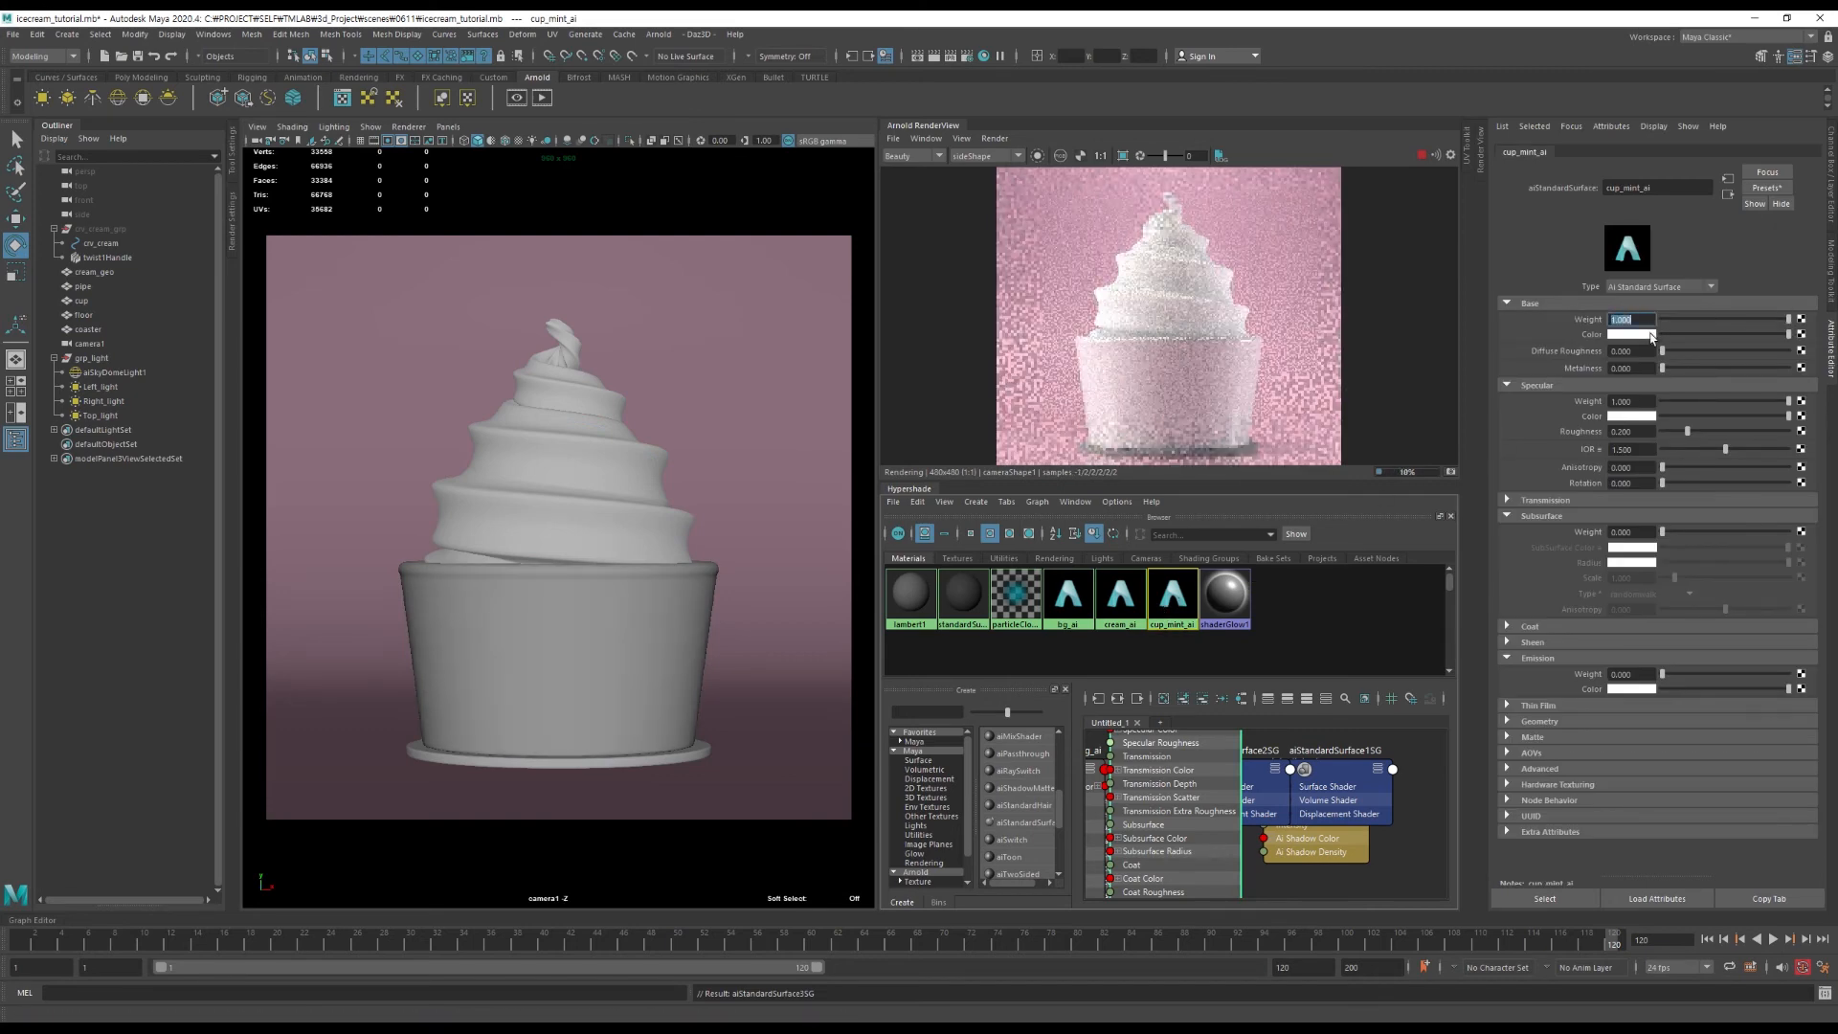
Set the Base Color of cup_mint_ai to a mint with HSV values 175, 0.45 and 0.85.
click(1625, 335)
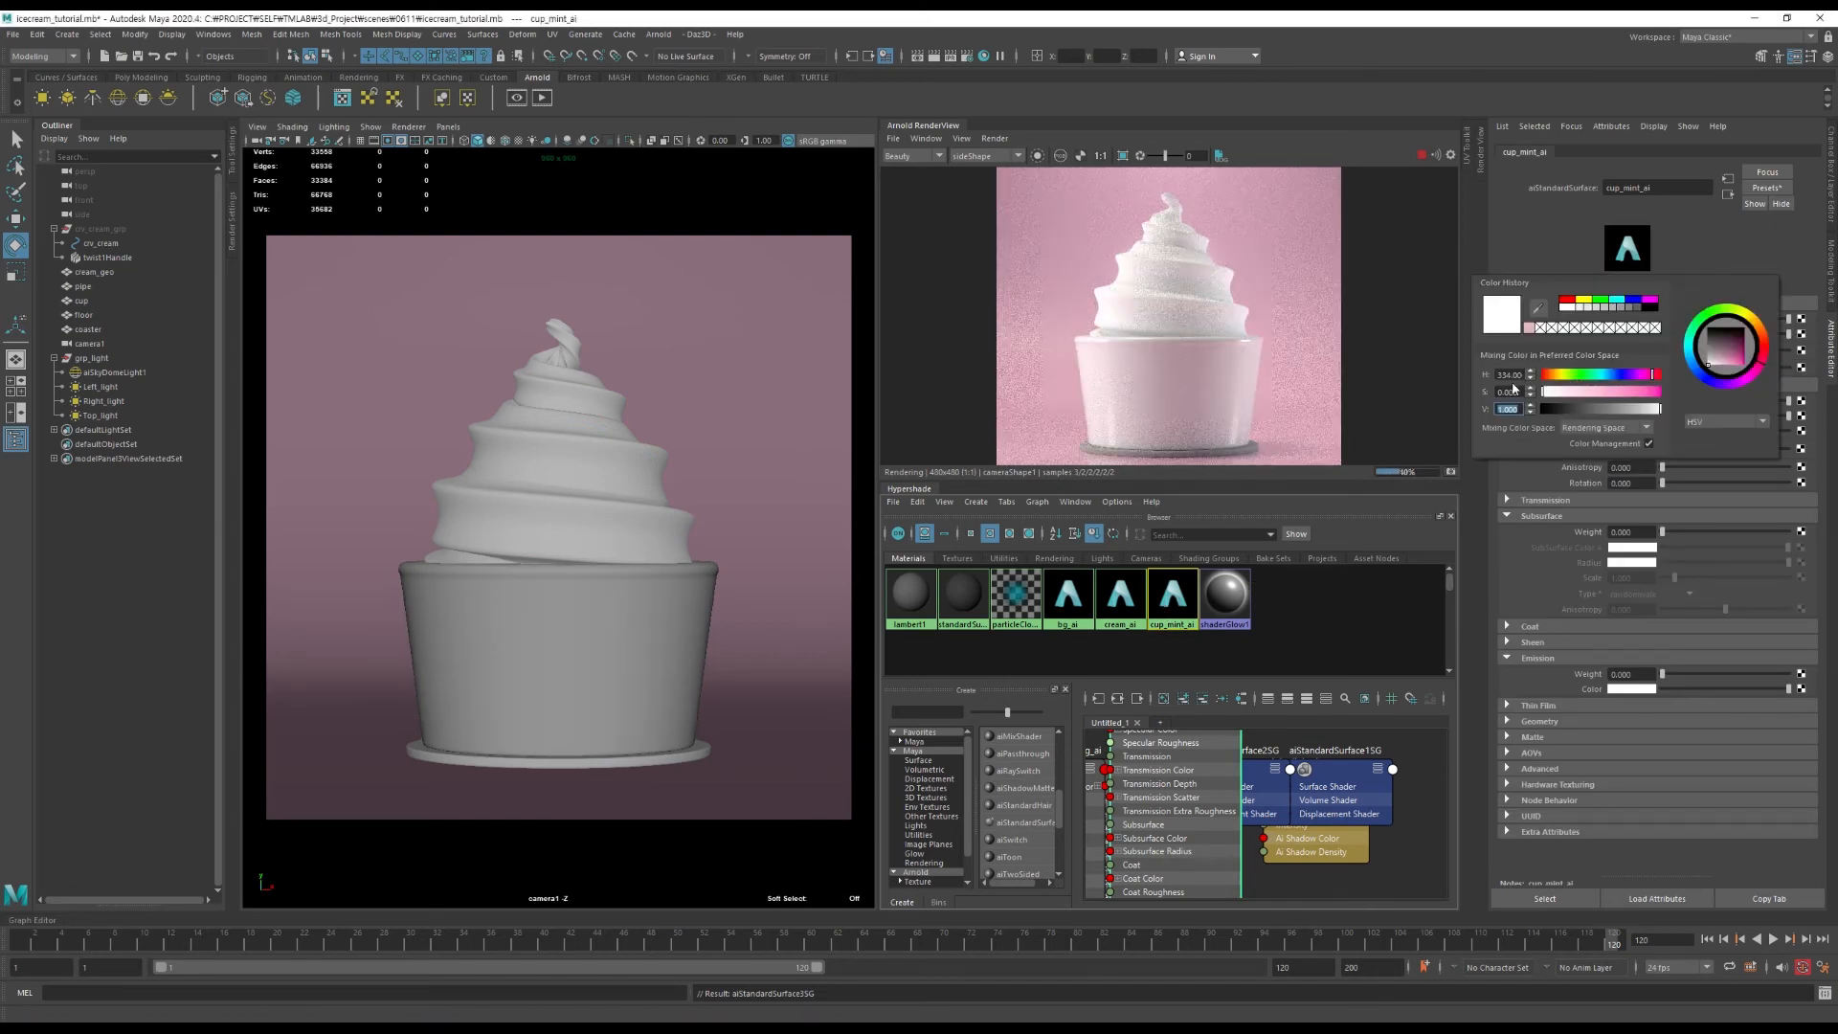
click(1496, 374)
text(175)
key(Return)
click(1509, 391)
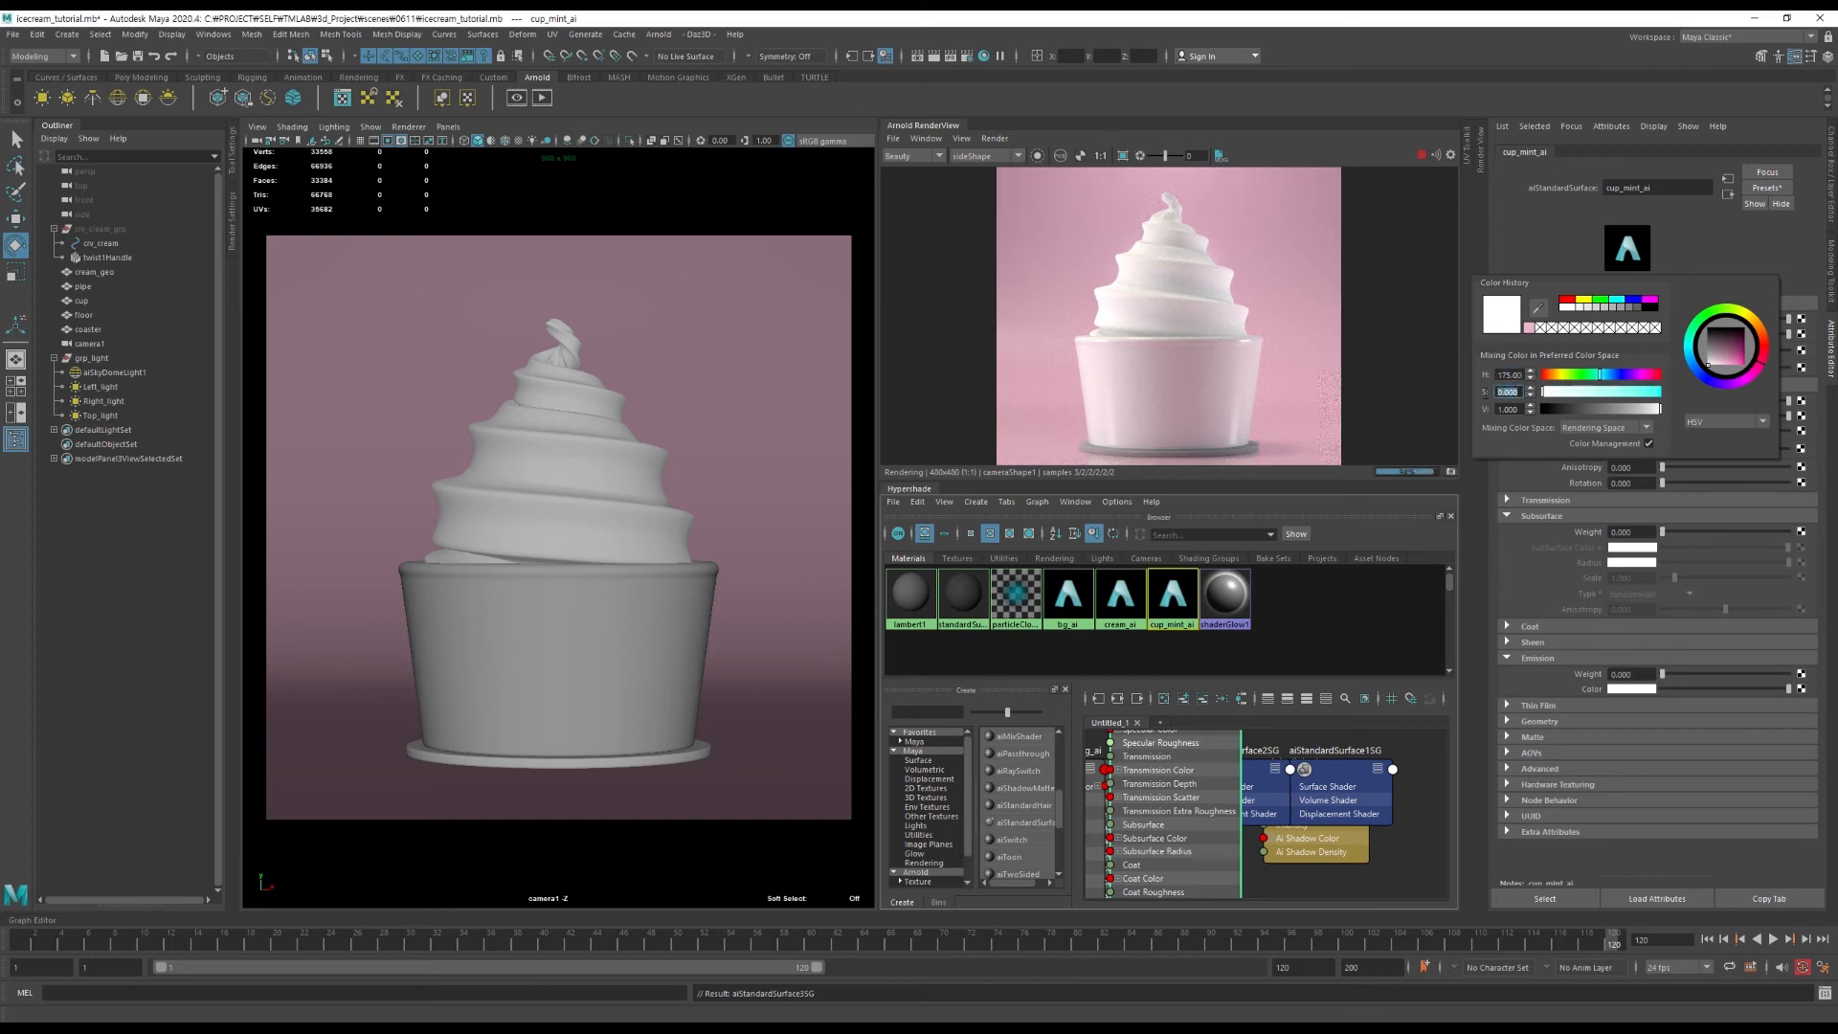
text(0.45)
key(Tab)
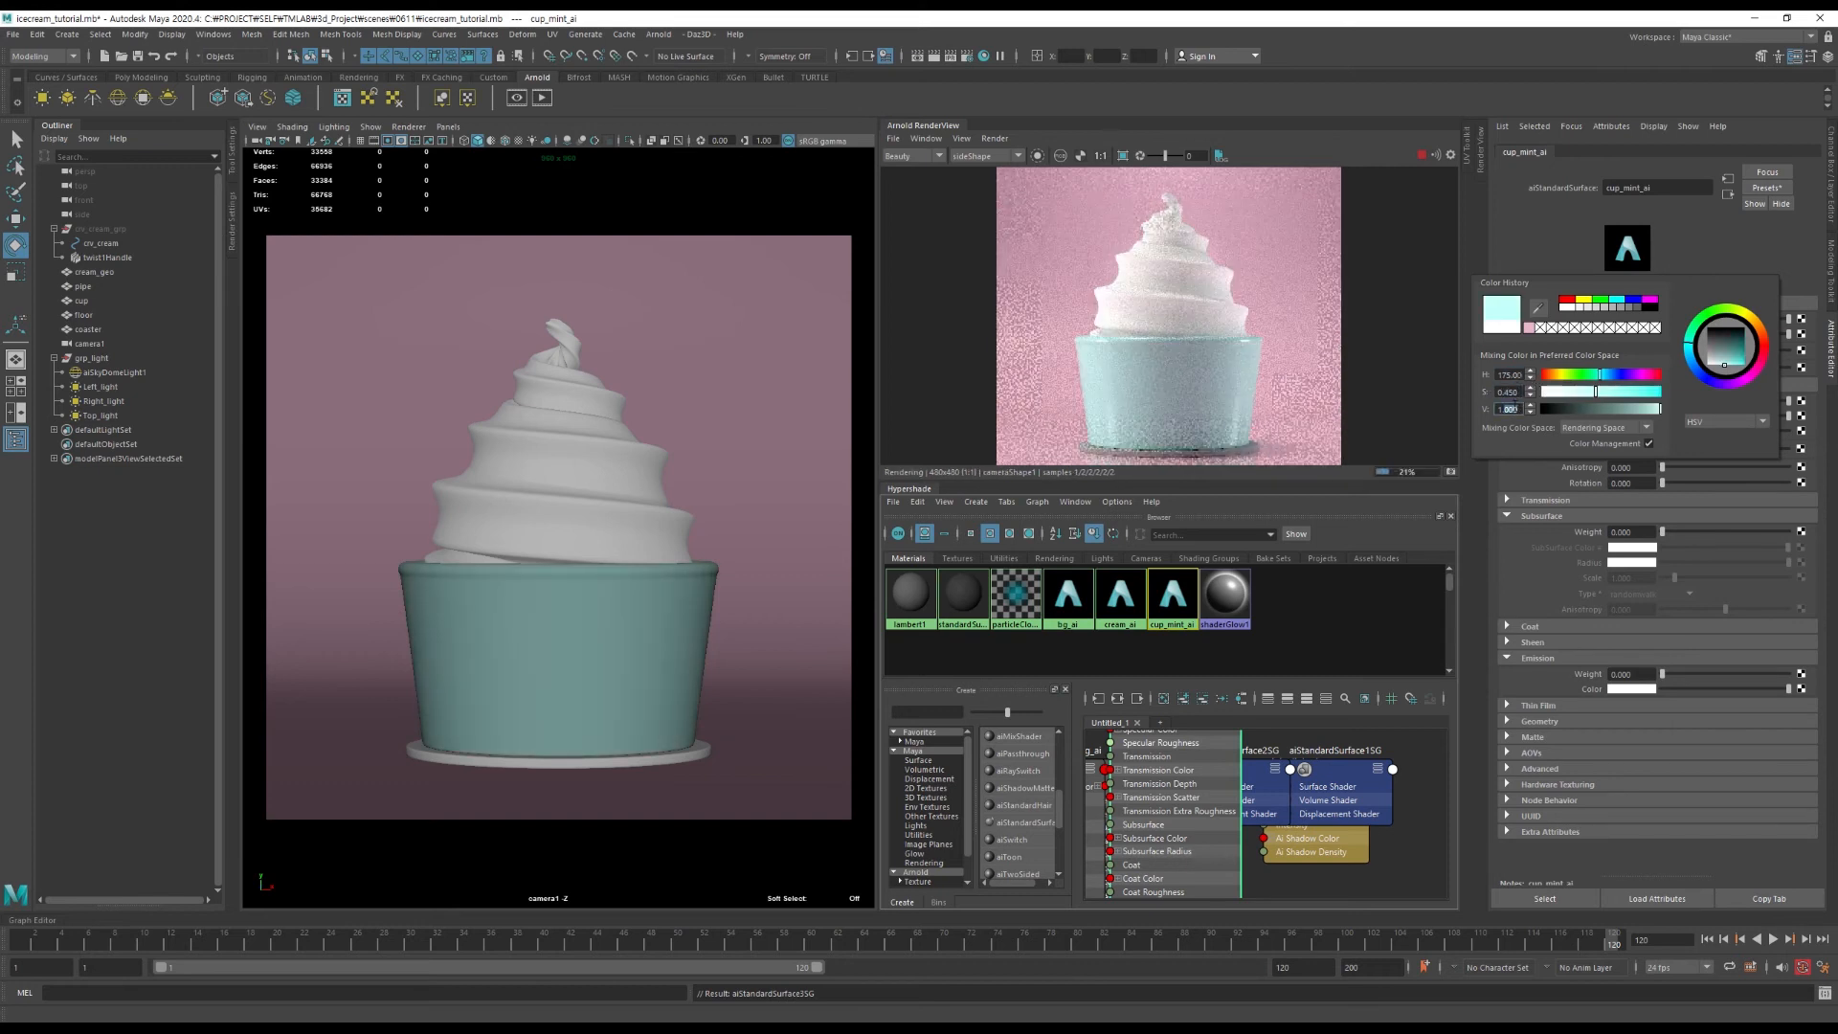
text(0.85)
key(Return)
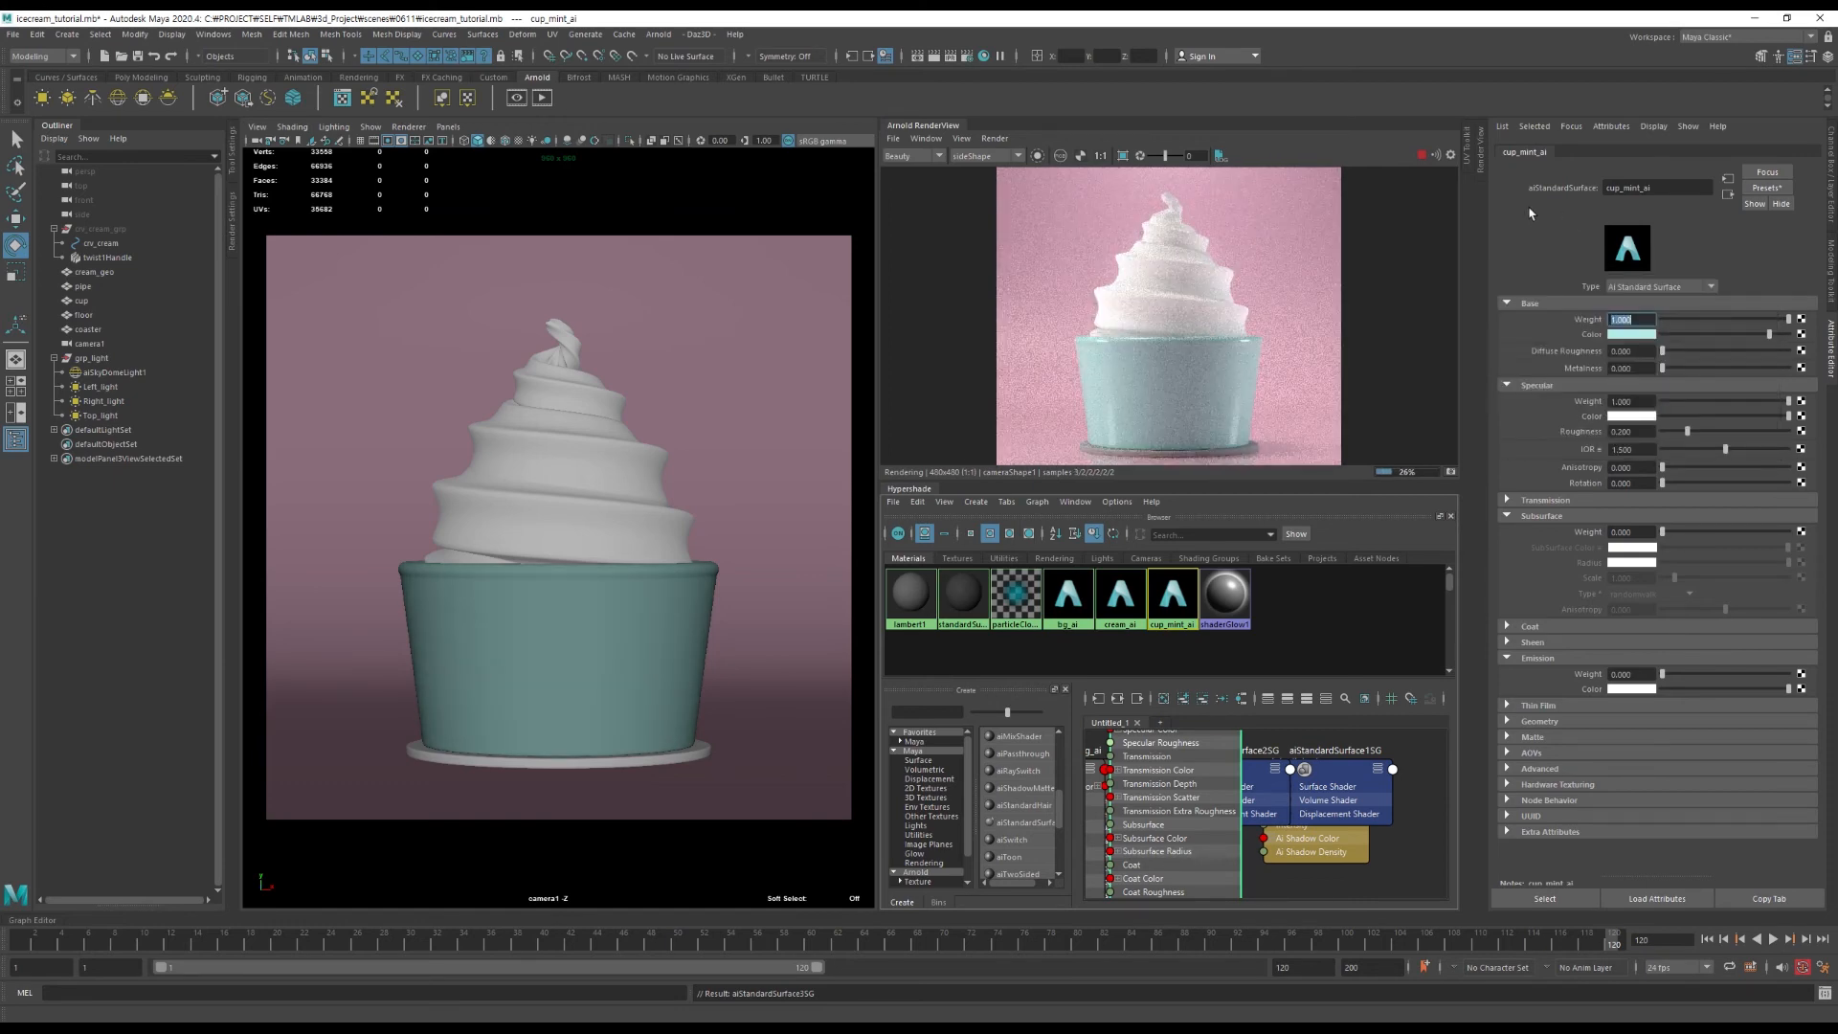
Set the Specular Weight of cup_mint_ai to 0.5 and its Specular Roughness to 0.54.
click(1646, 402)
text(0.5)
key(Return)
key(Tab)
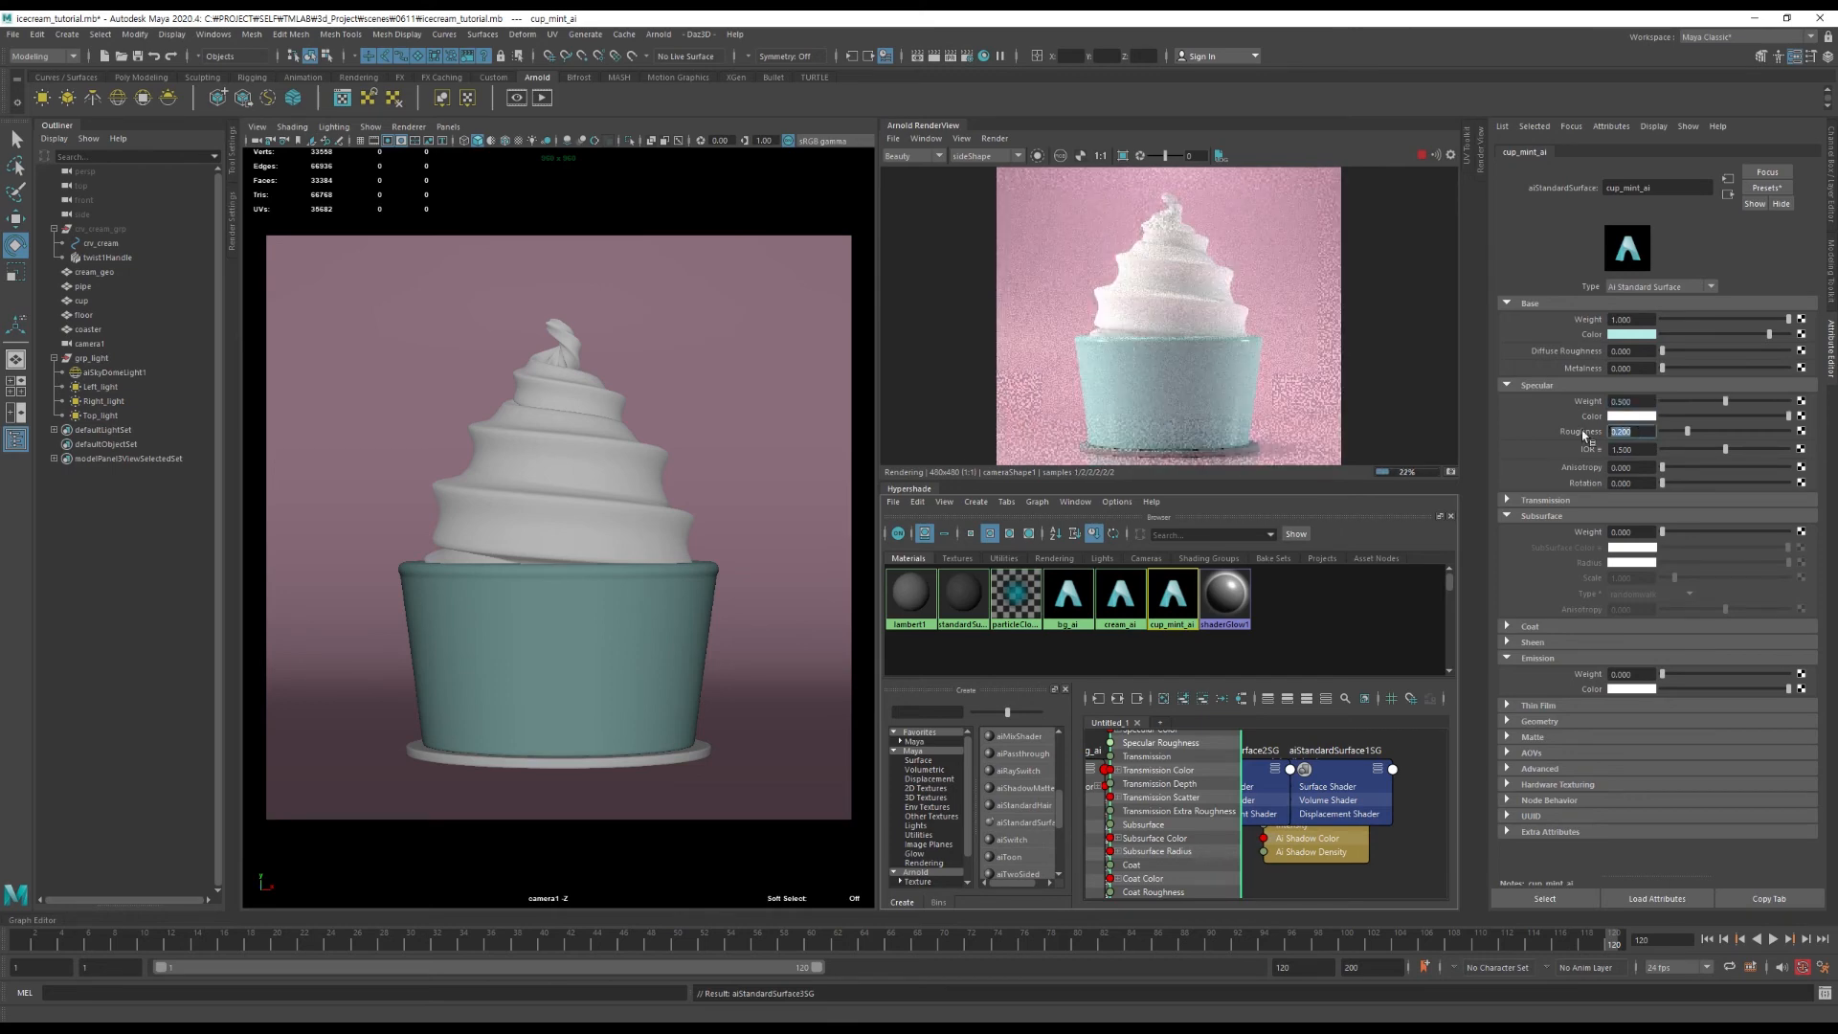
text(0.54)
key(Return)
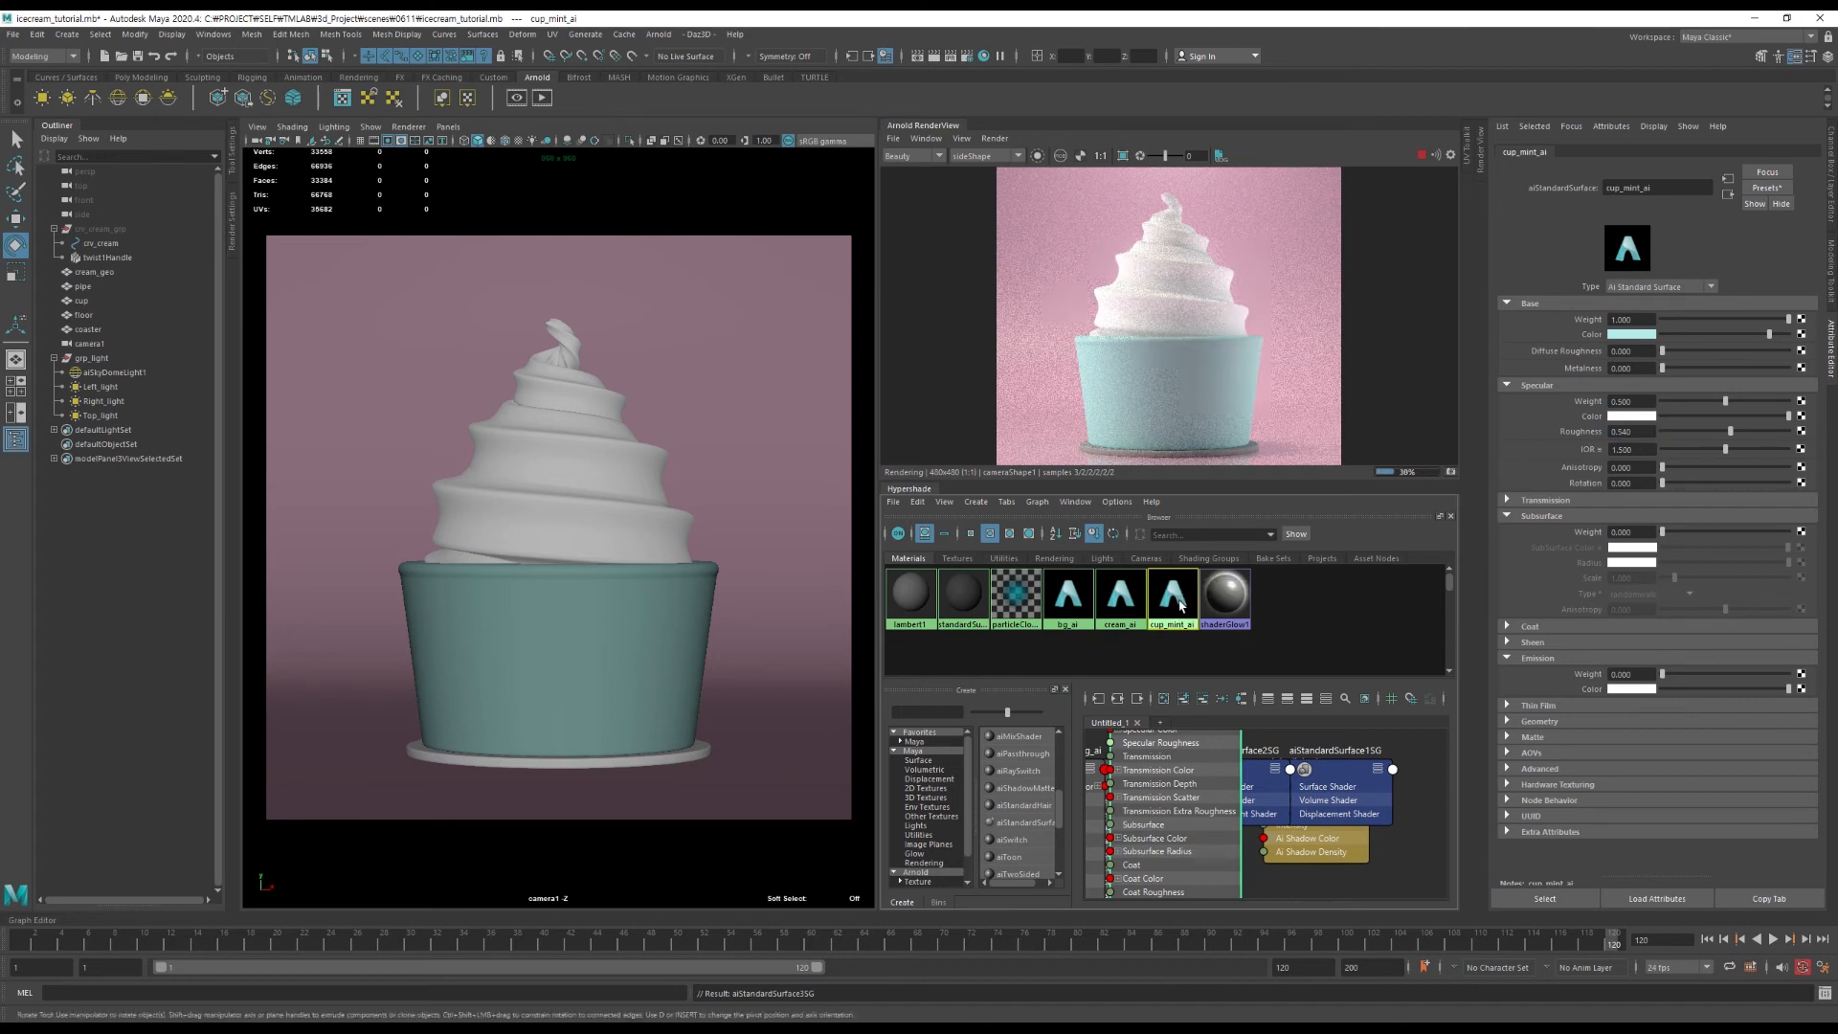
Duplicate the shading network of cup_mint_ai and rename the copied material cup_white_ai.
click(1117, 698)
click(1304, 757)
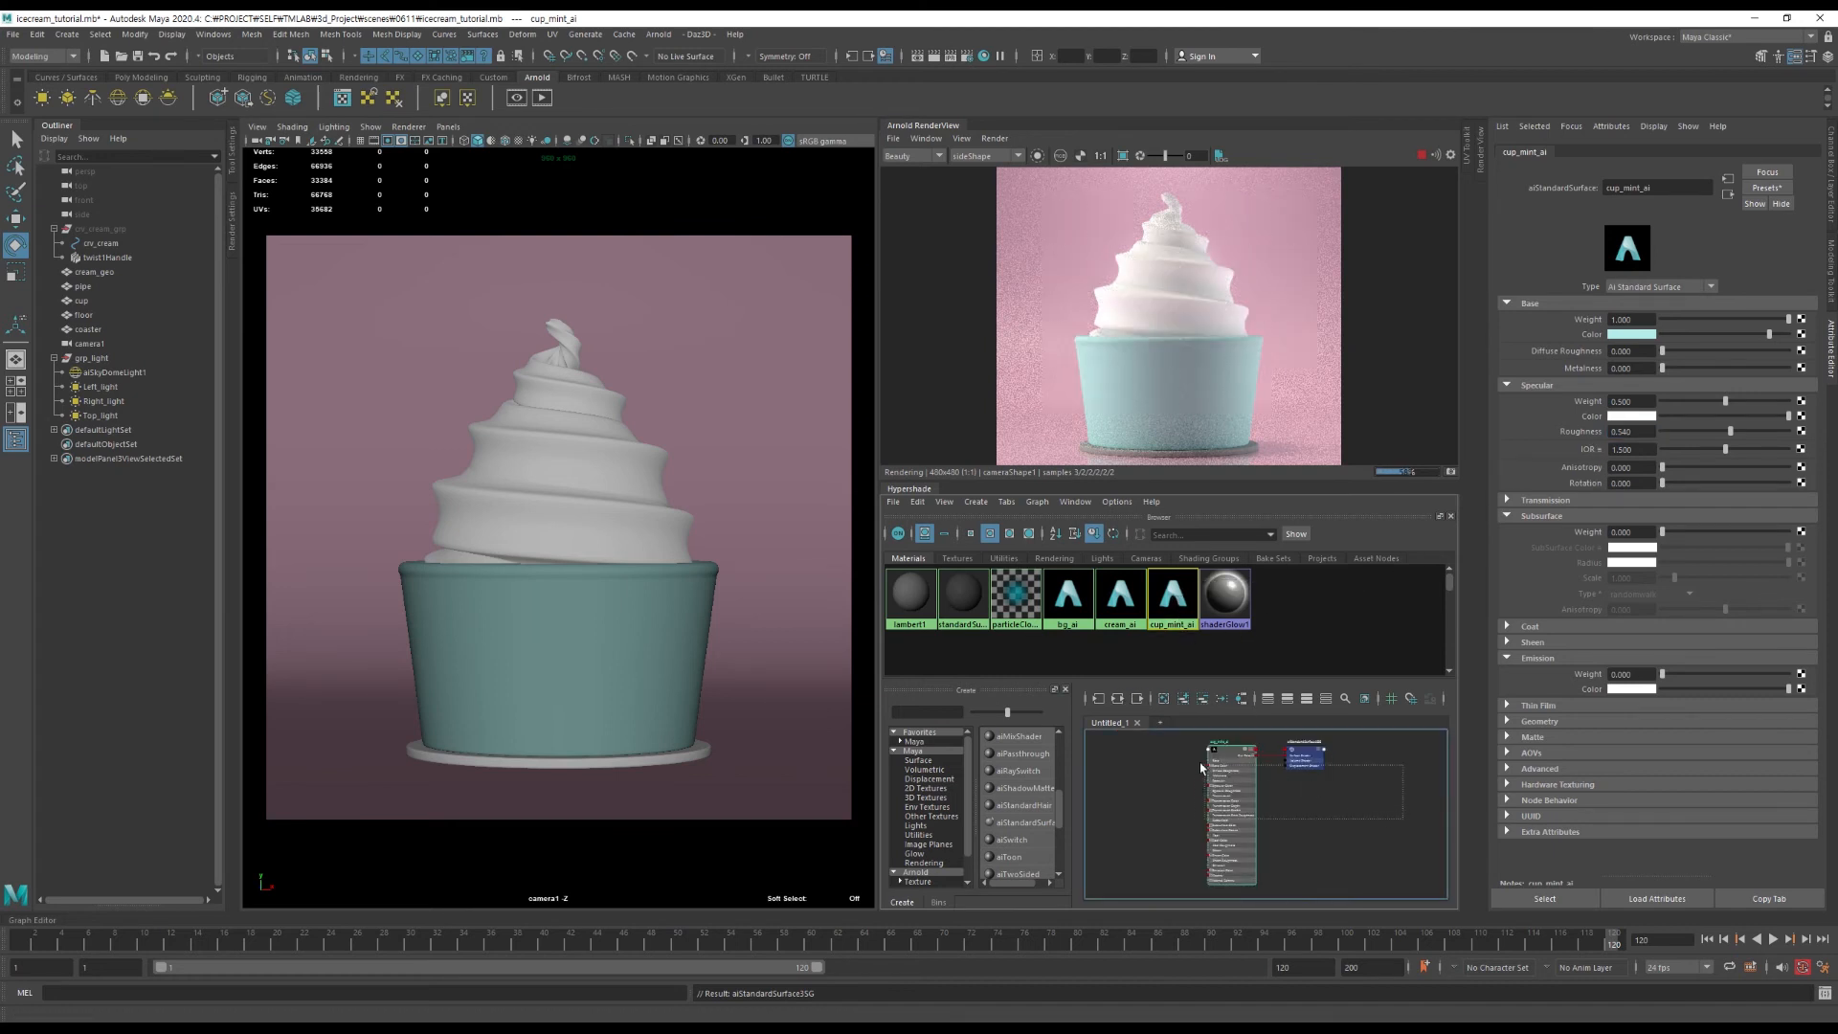
click(917, 502)
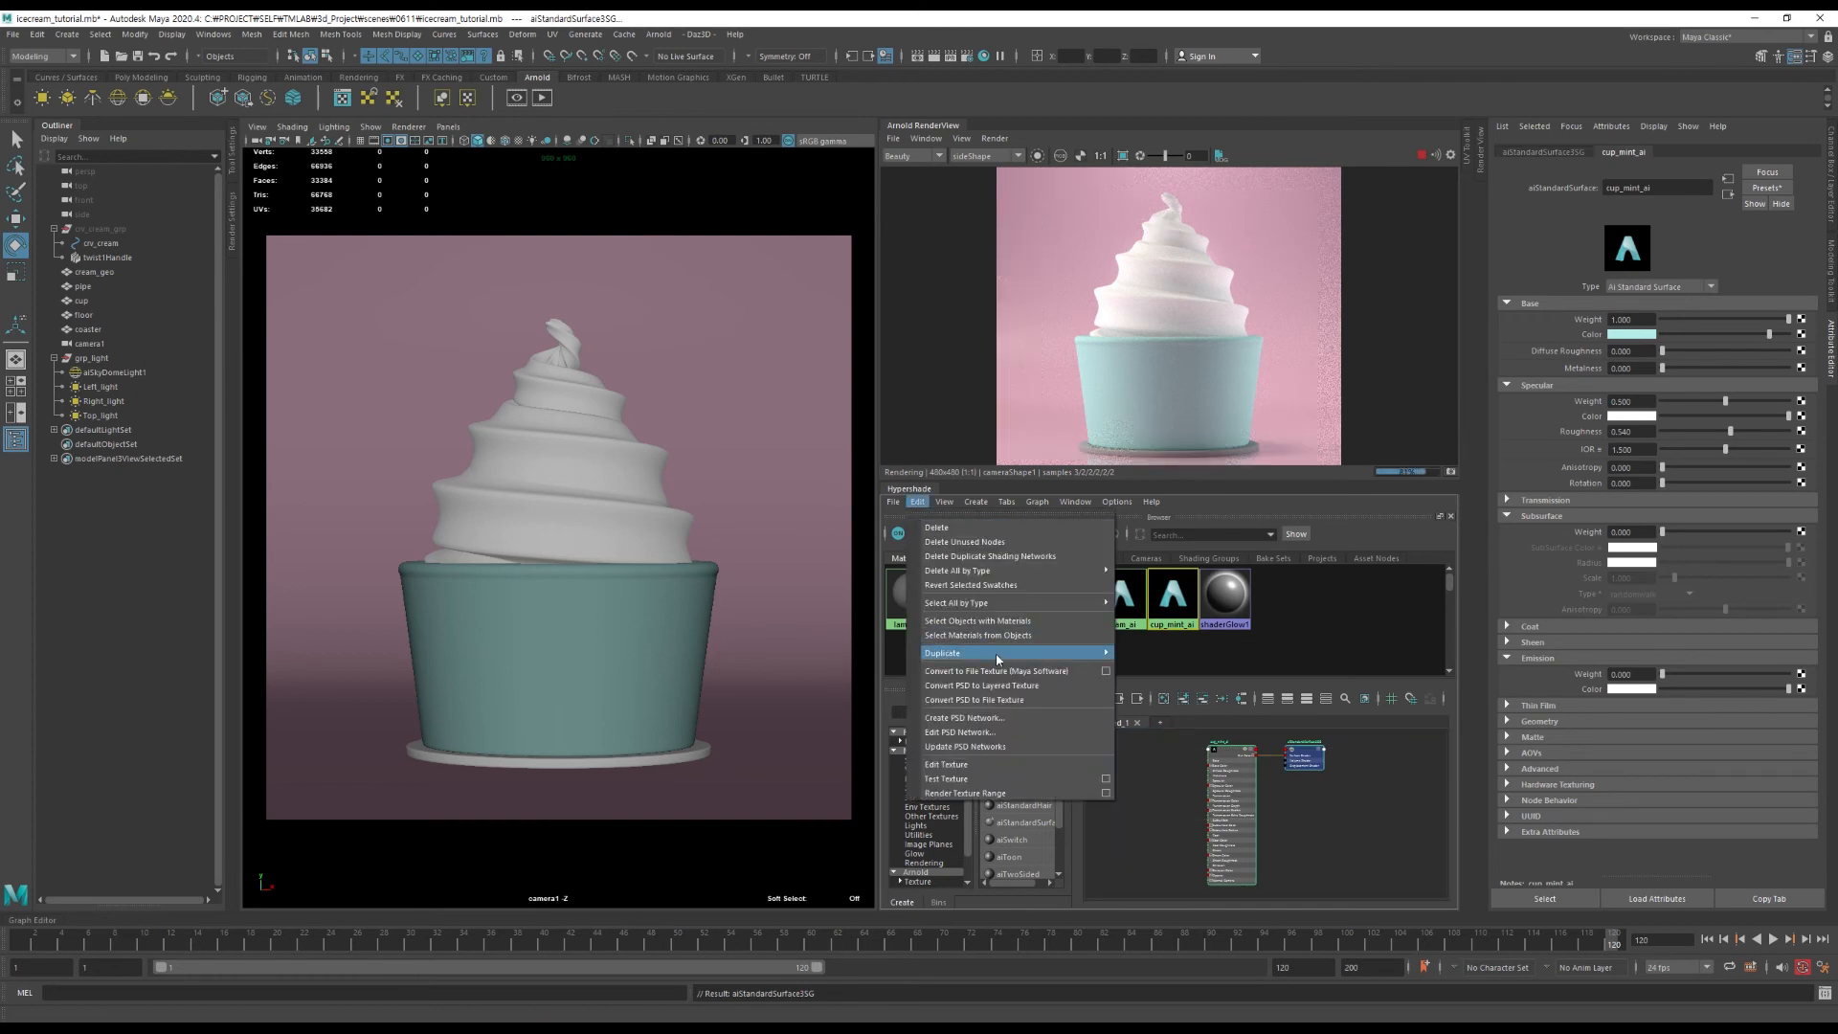
mouse_move(1015, 653)
click(1194, 657)
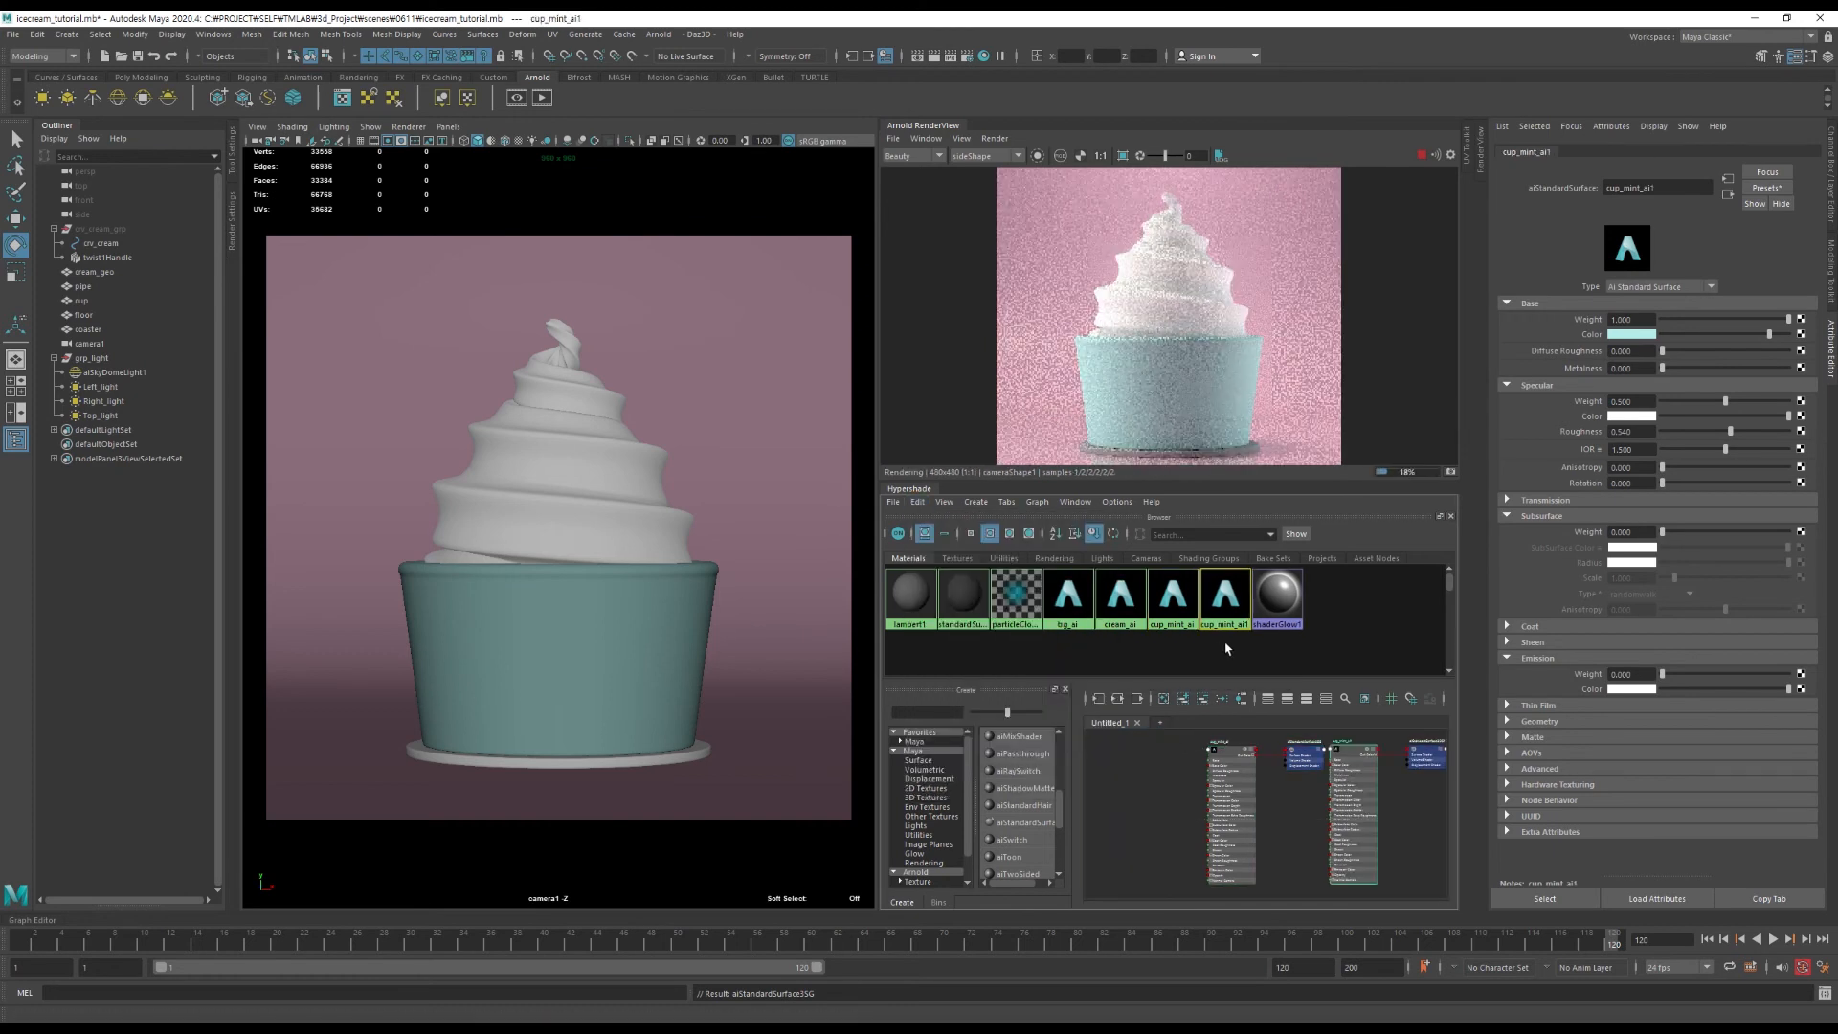
click(1681, 188)
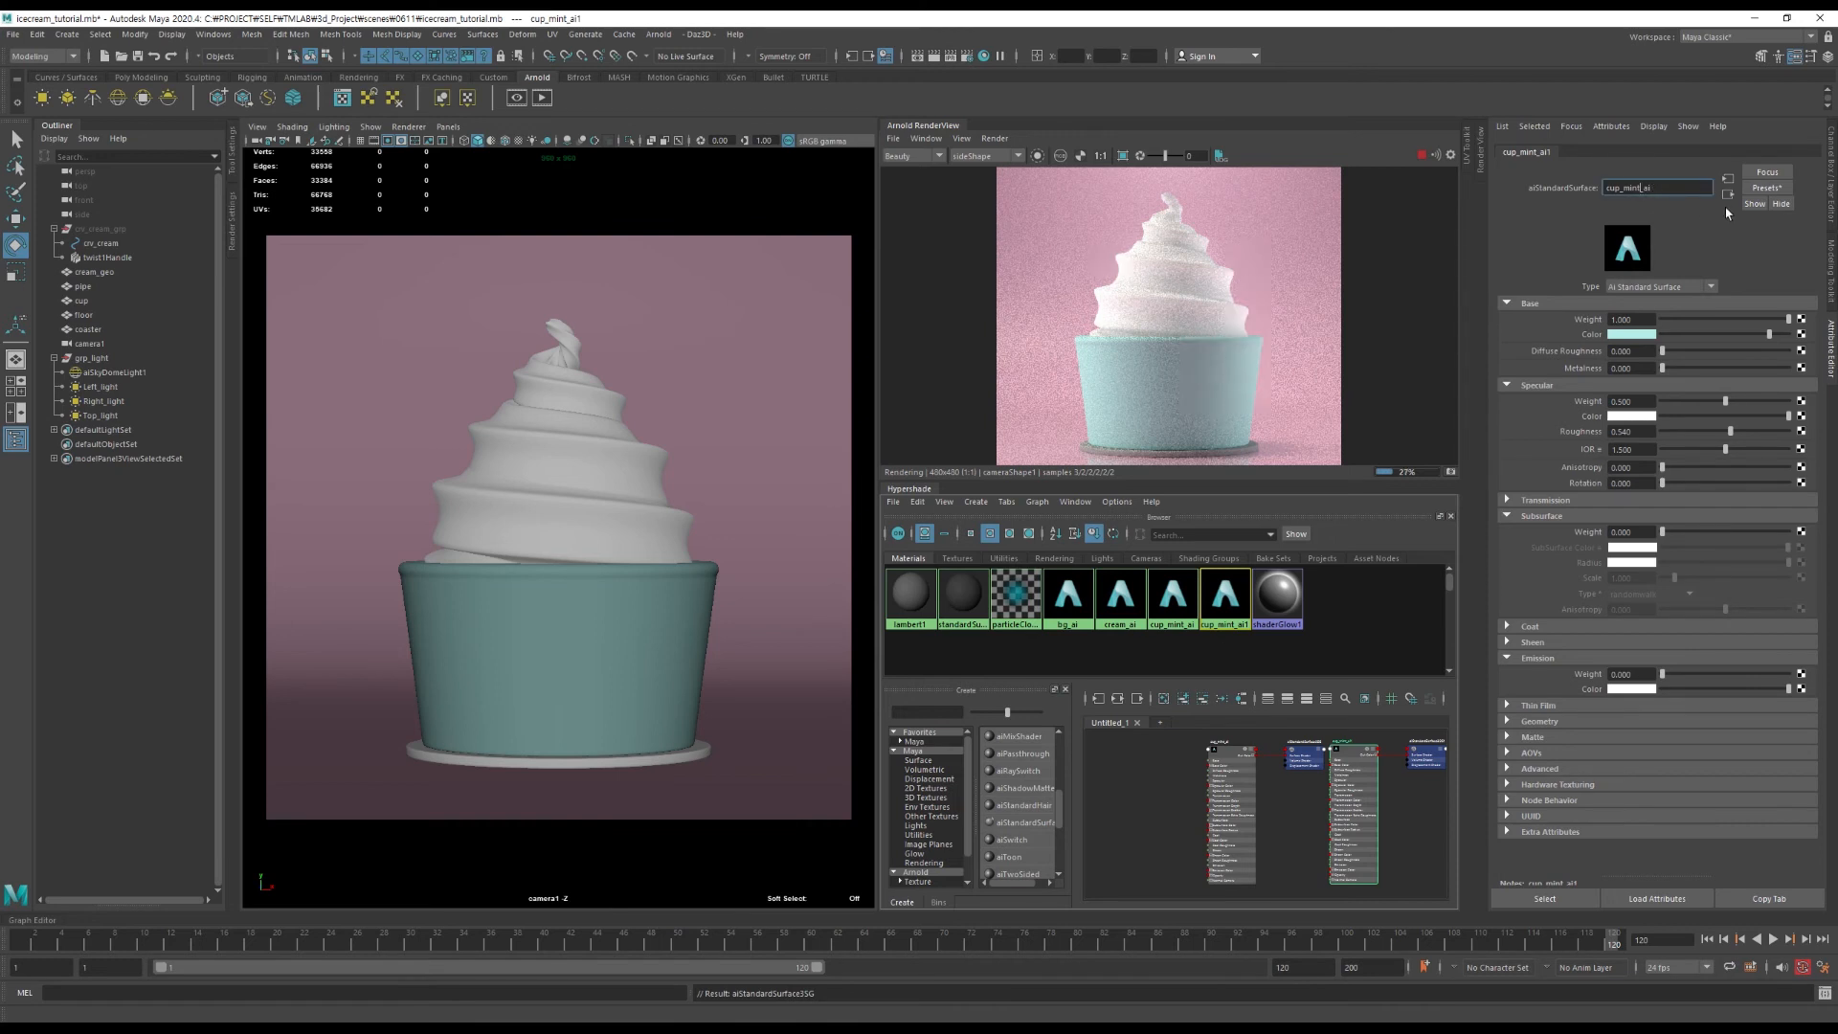
text(white)
key(Return)
Assign the cup_white_ai material to the cup and make the material's Base Color white.
click(638, 636)
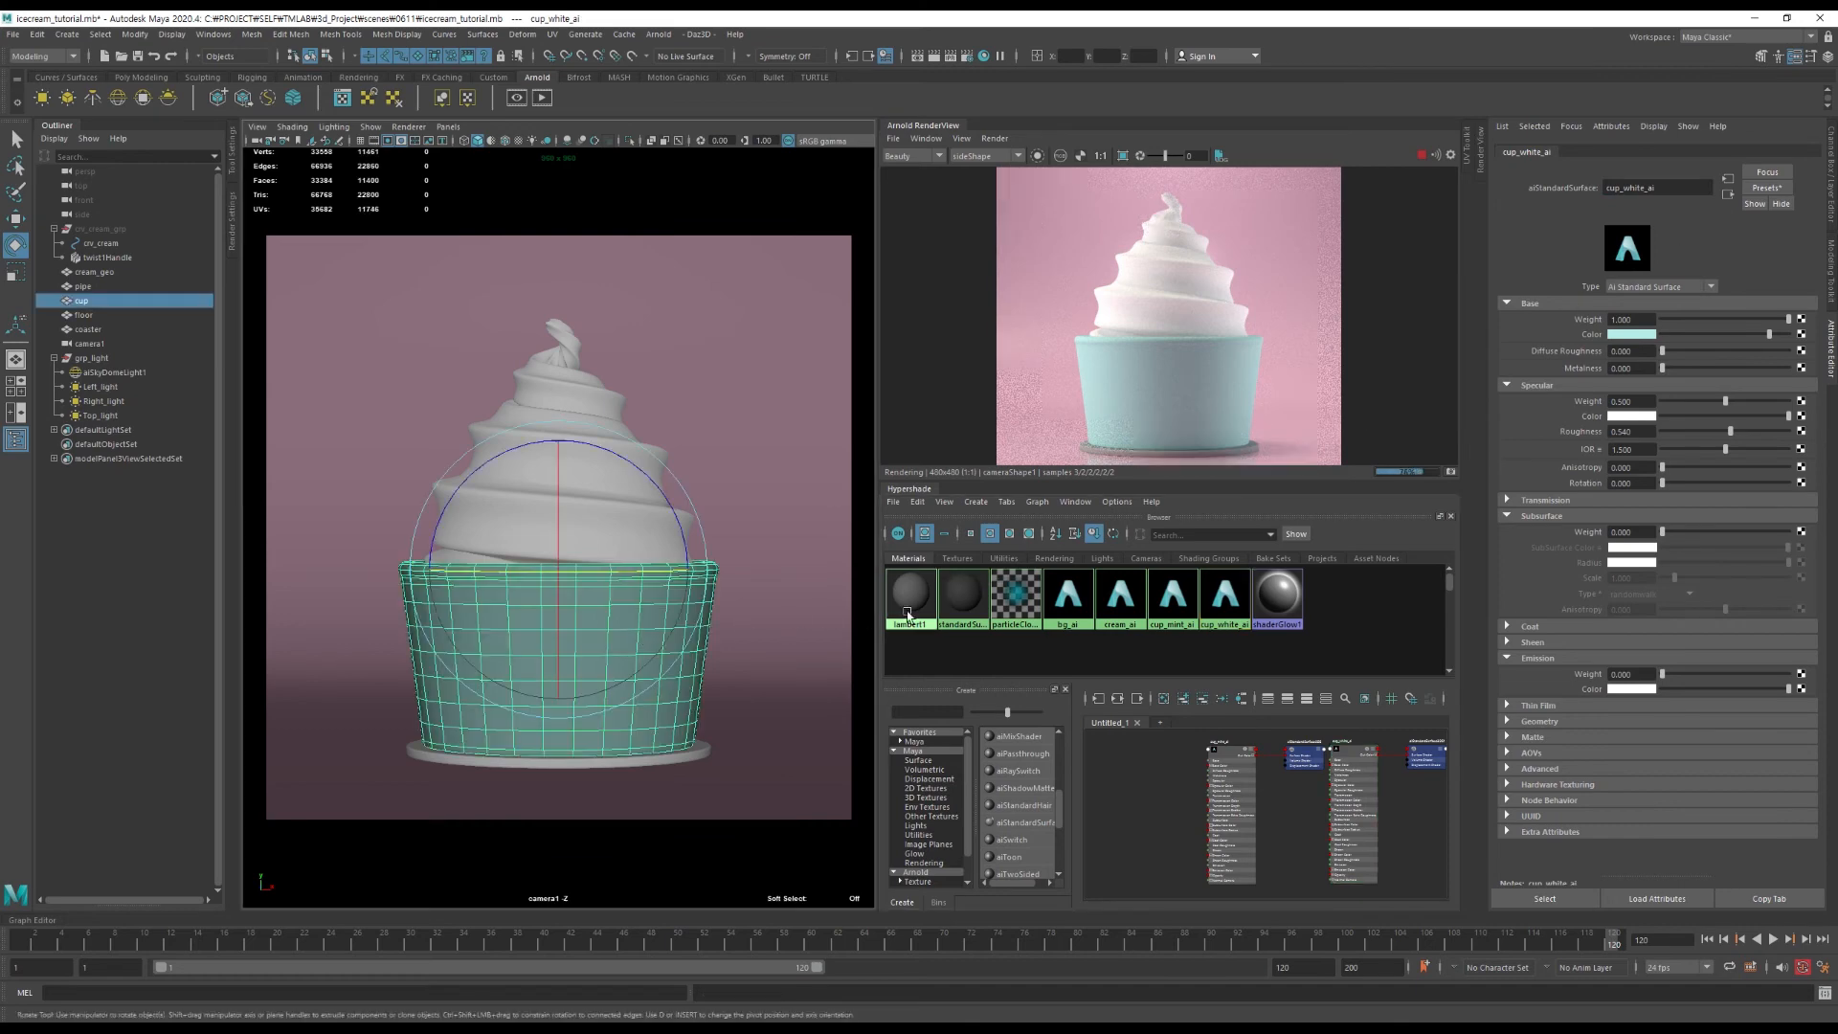
right_click(1211, 595)
click(1245, 607)
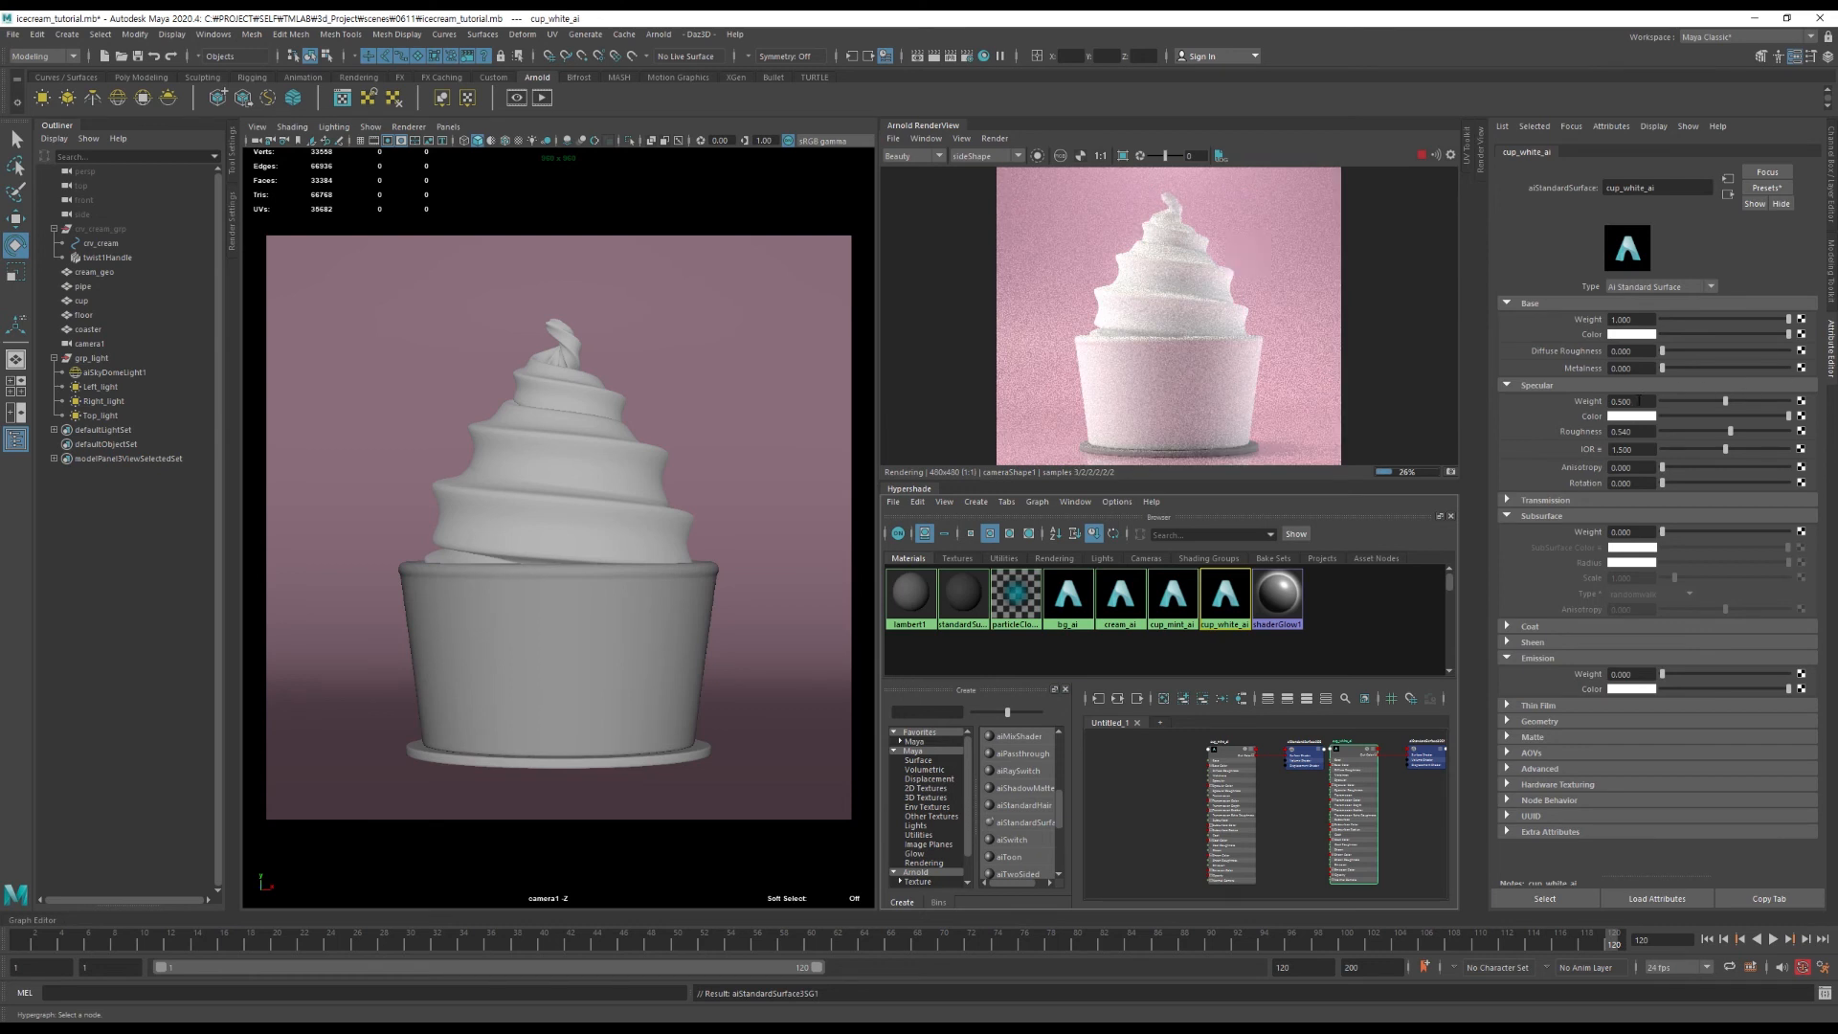
Set the Specular Roughness of the cup_white_ai material to 0.6 and clear the selection.
double_click(1637, 431)
text(0.6)
key(Return)
click(1343, 655)
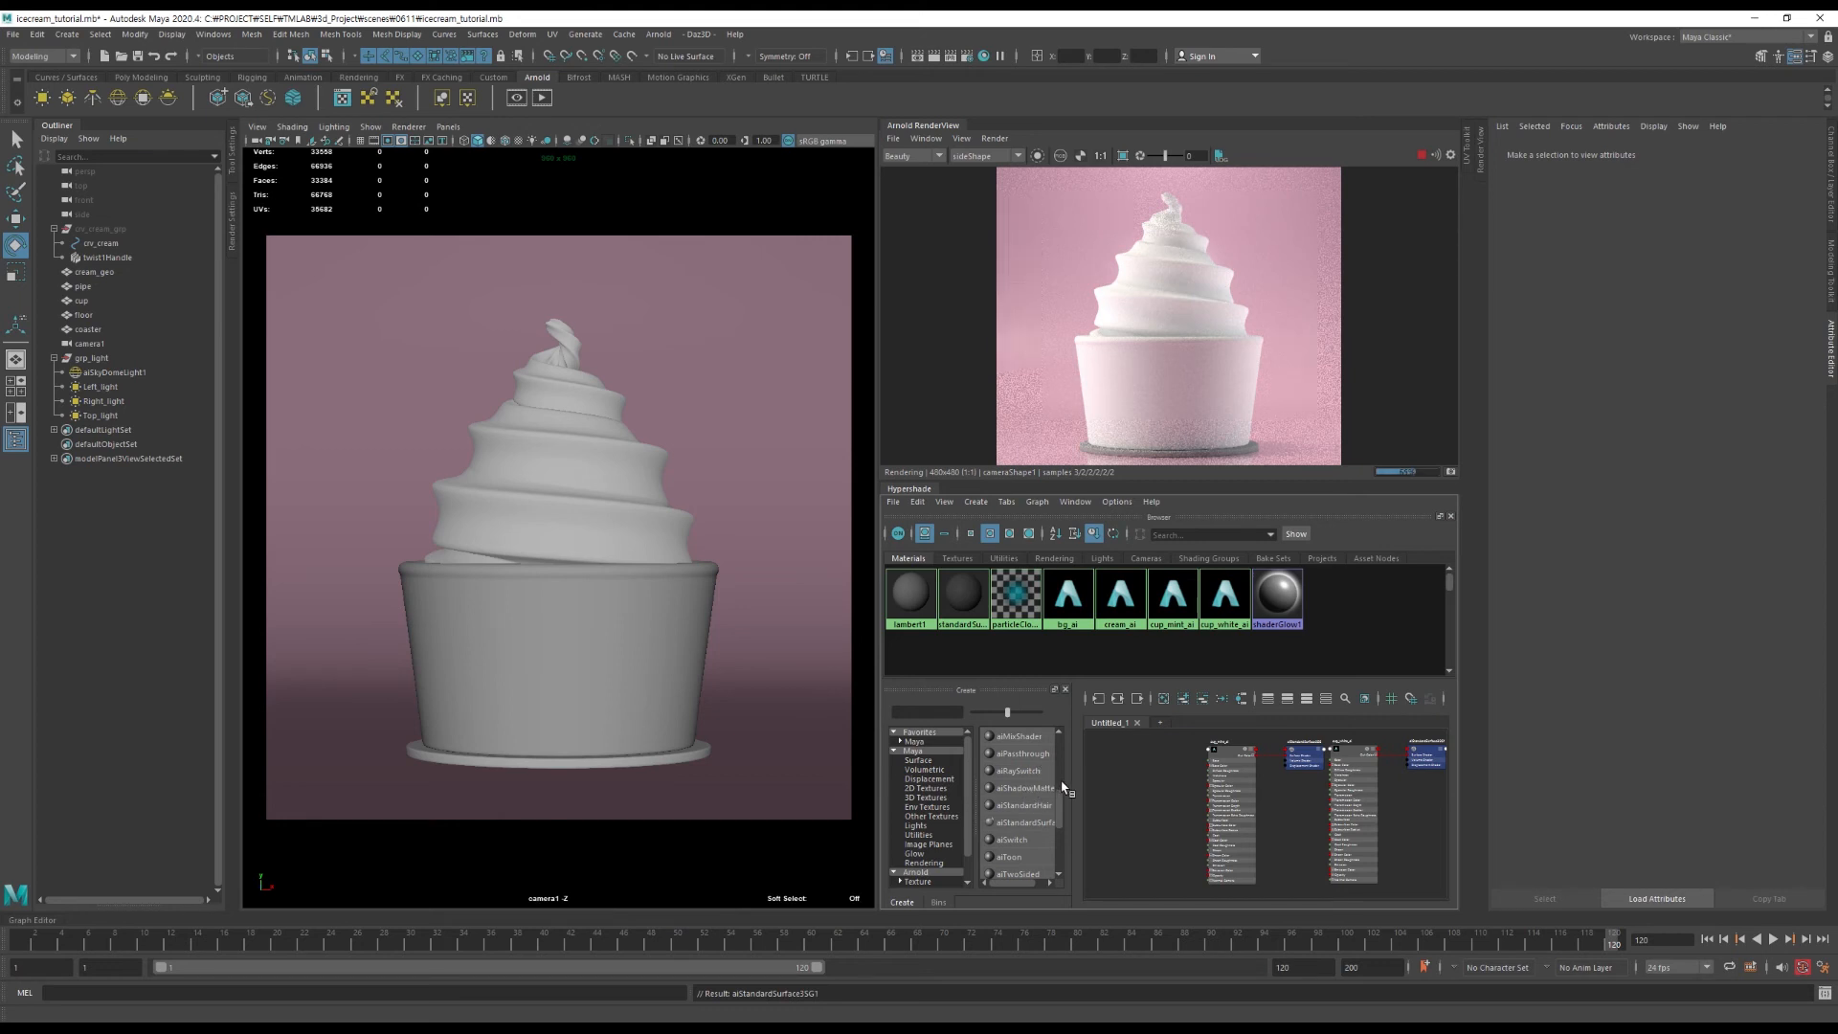
Create an aiLayerShader and connect cup_mint_ai to its Layer 1 input.
scroll(1039, 799, down, 3)
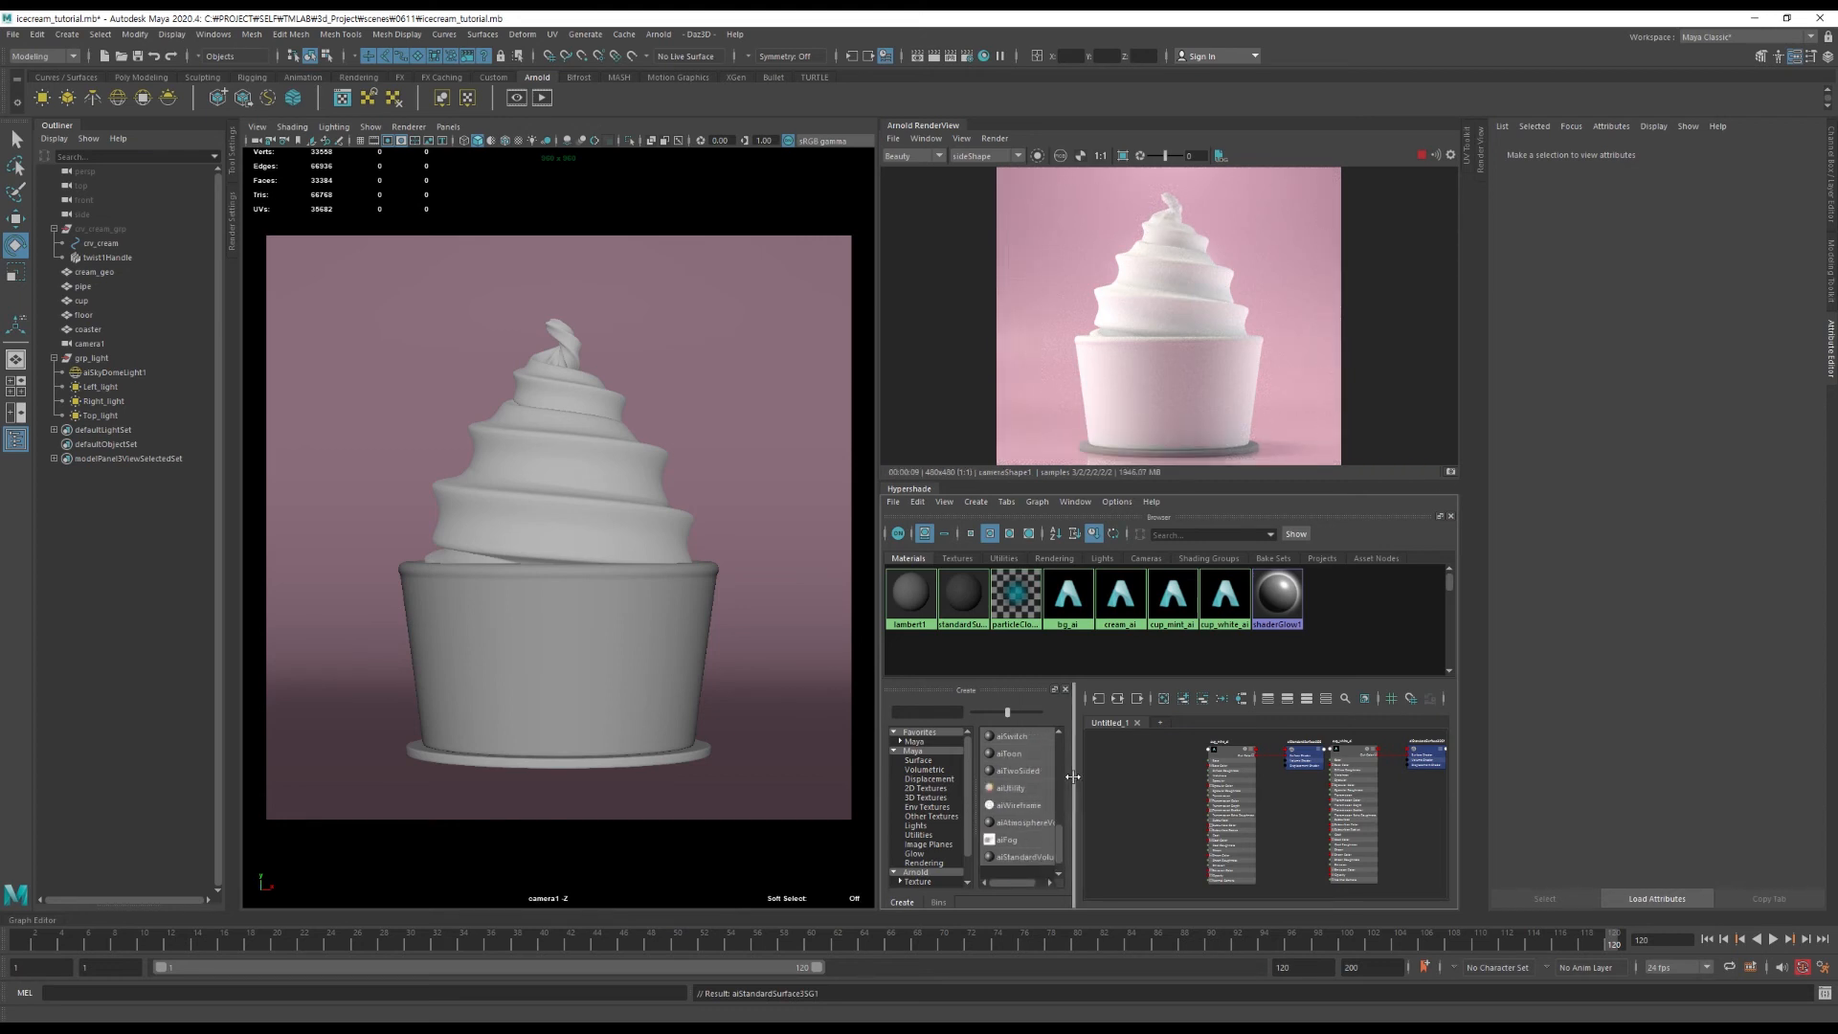
drag(1072, 777, 1122, 780)
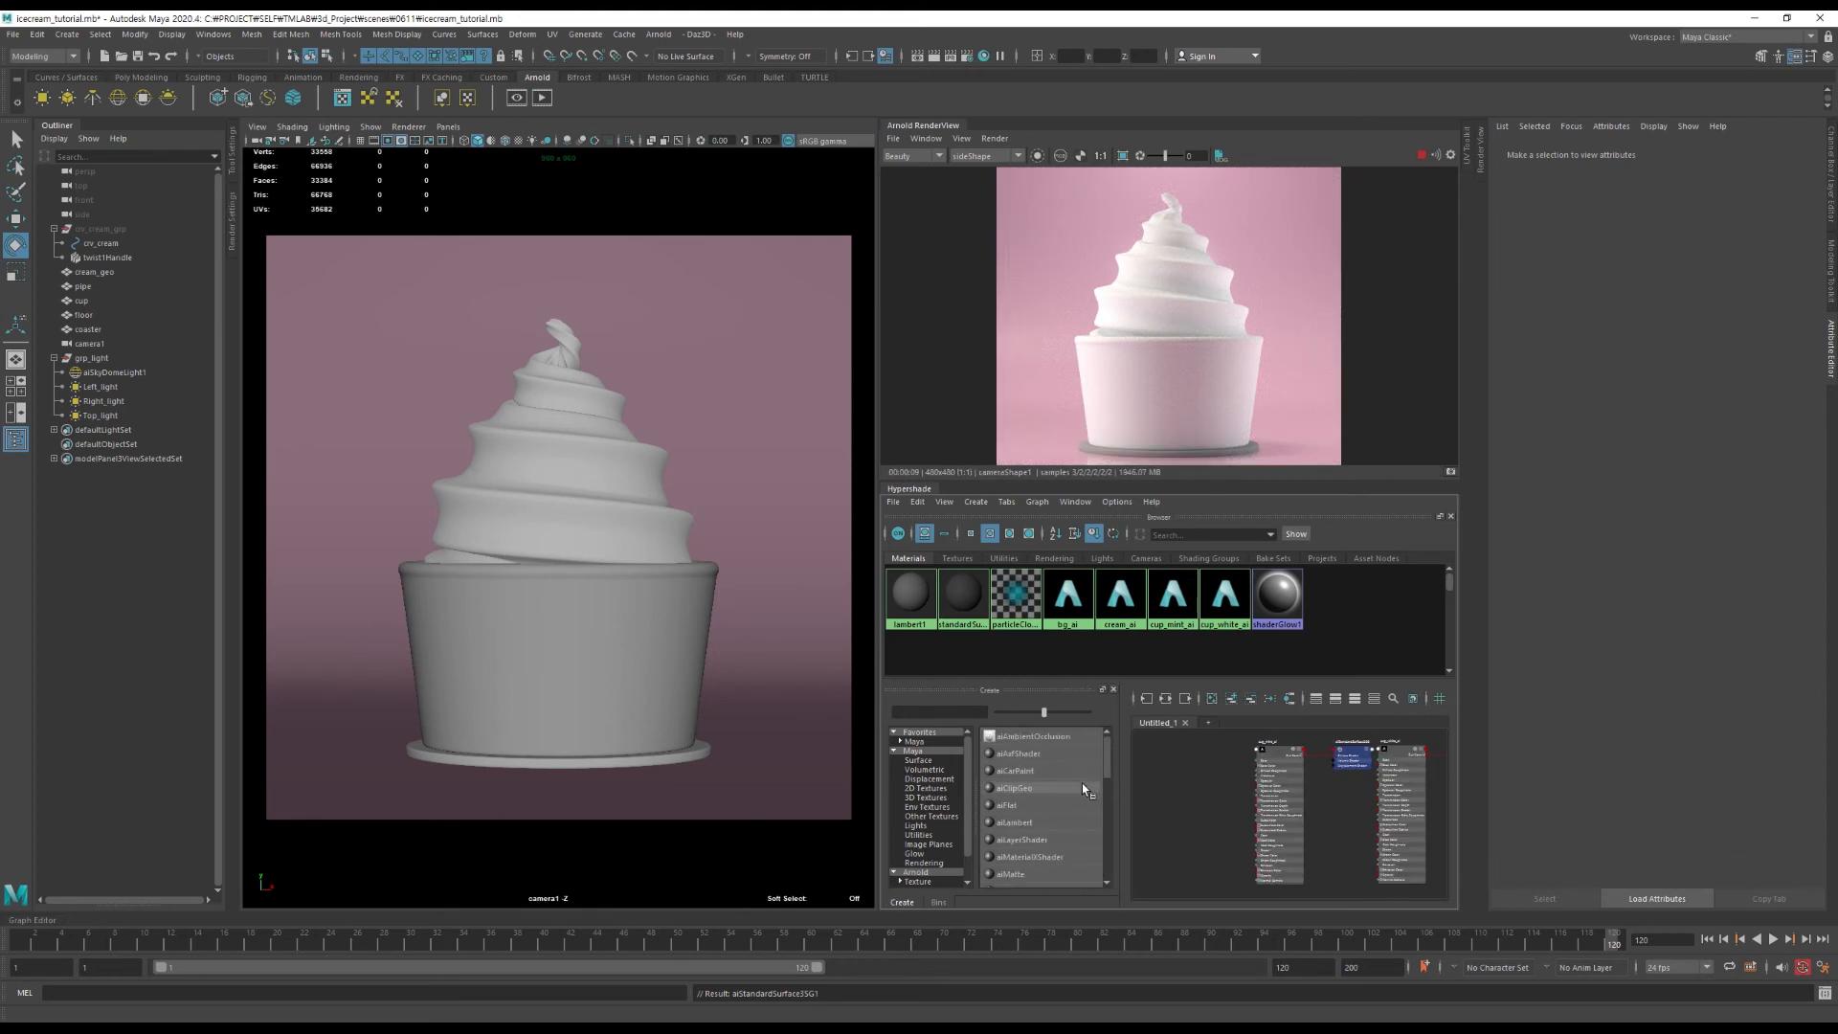
click(1017, 840)
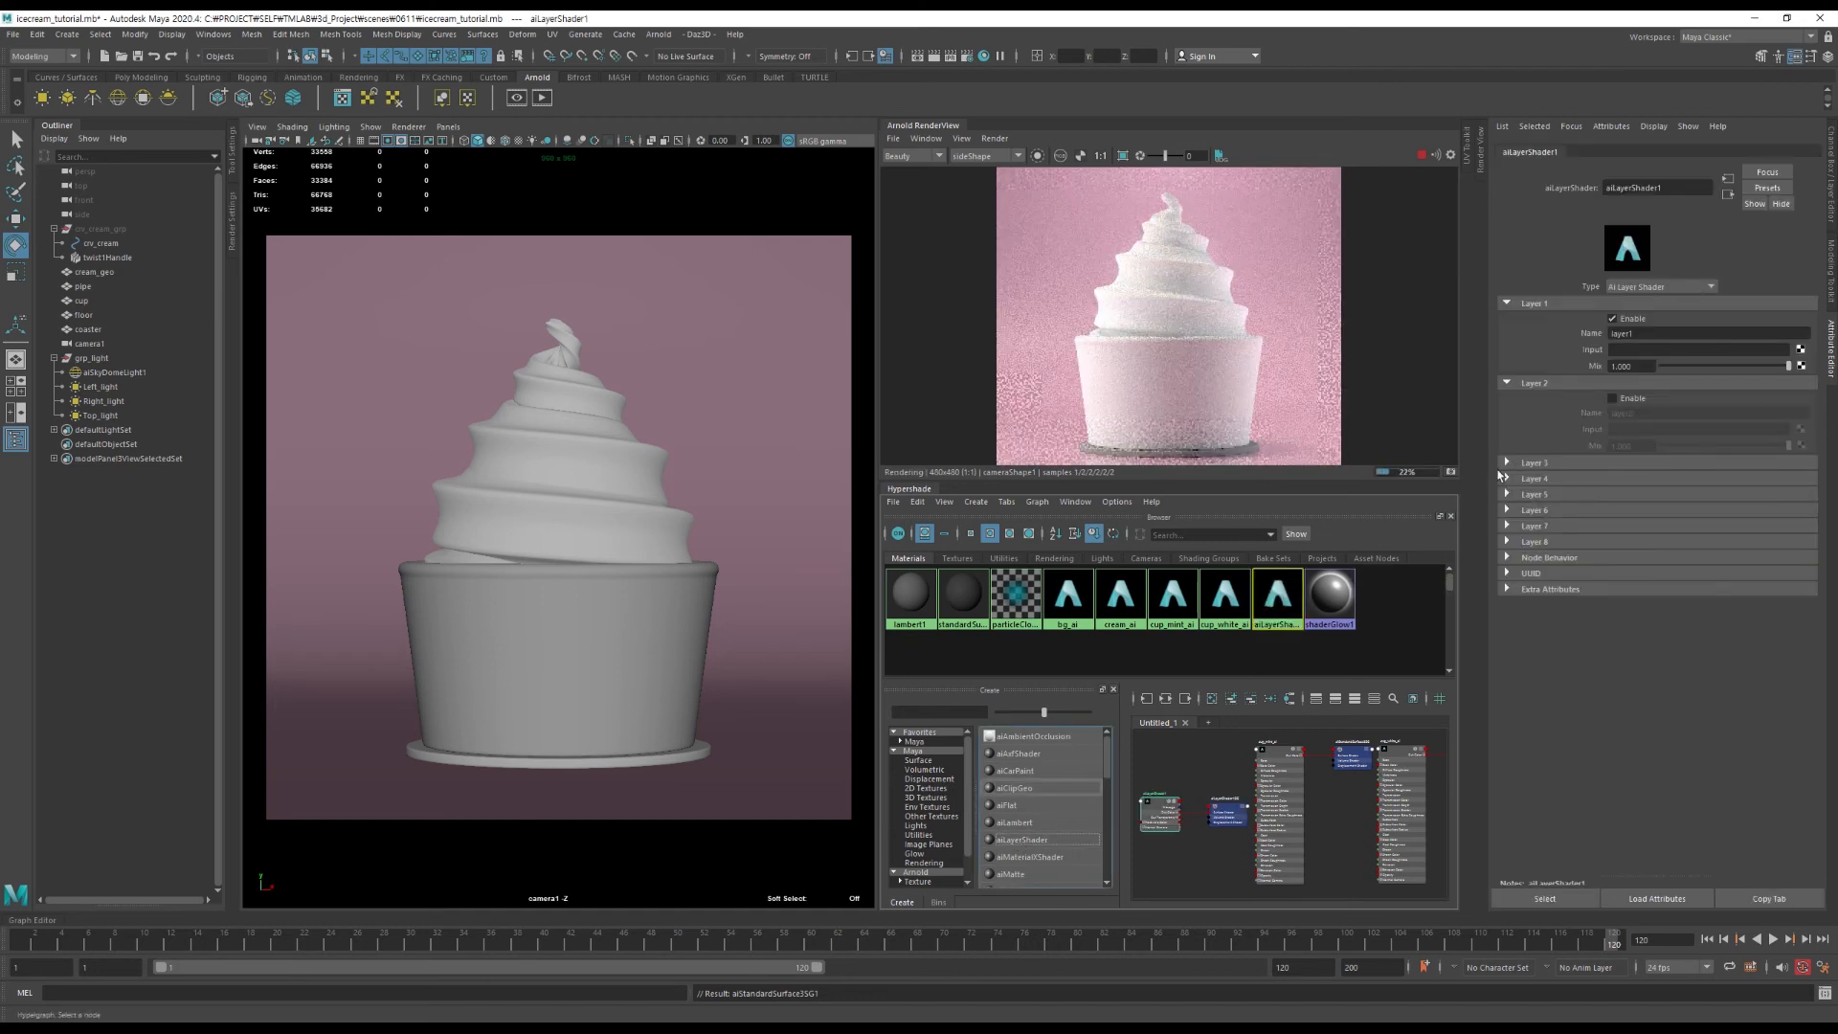
middle_drag(1176, 605, 1558, 352)
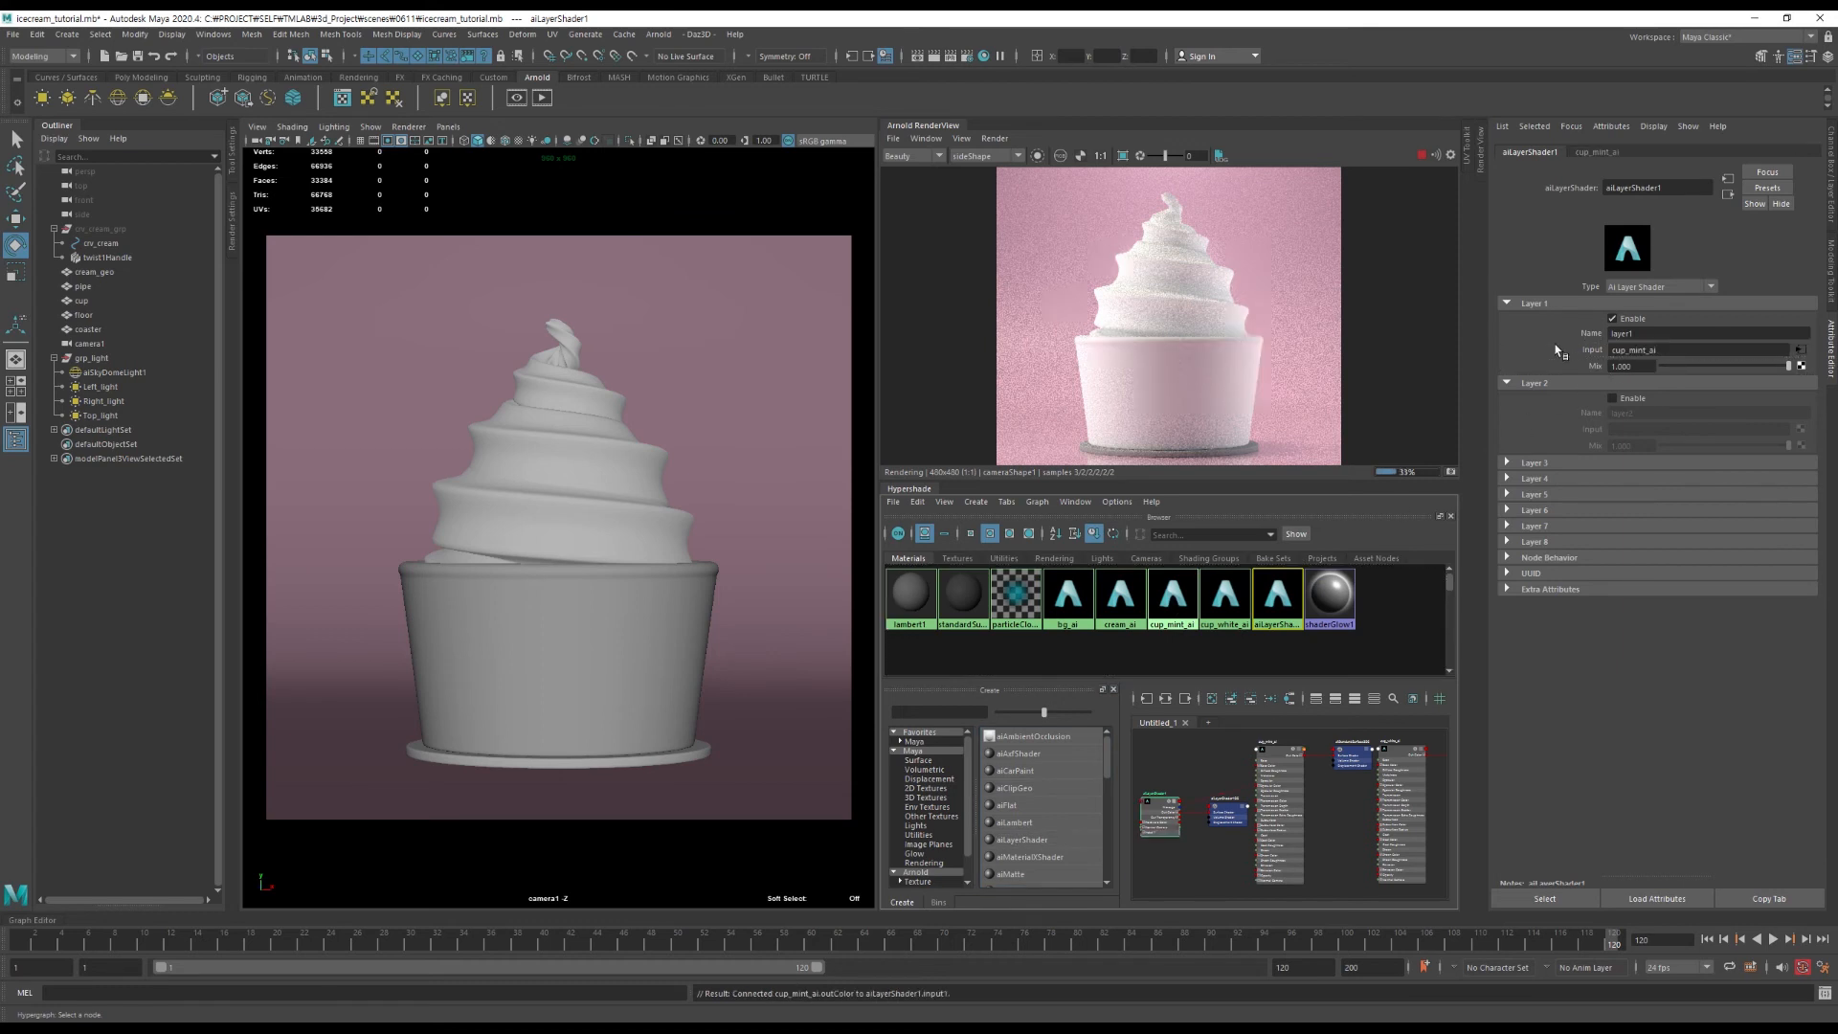
Enable Layer 2 of the layer shader with cup_white_ai as its input, and assign the layer shader to the cup.
click(1612, 398)
middle_drag(1230, 611, 1580, 439)
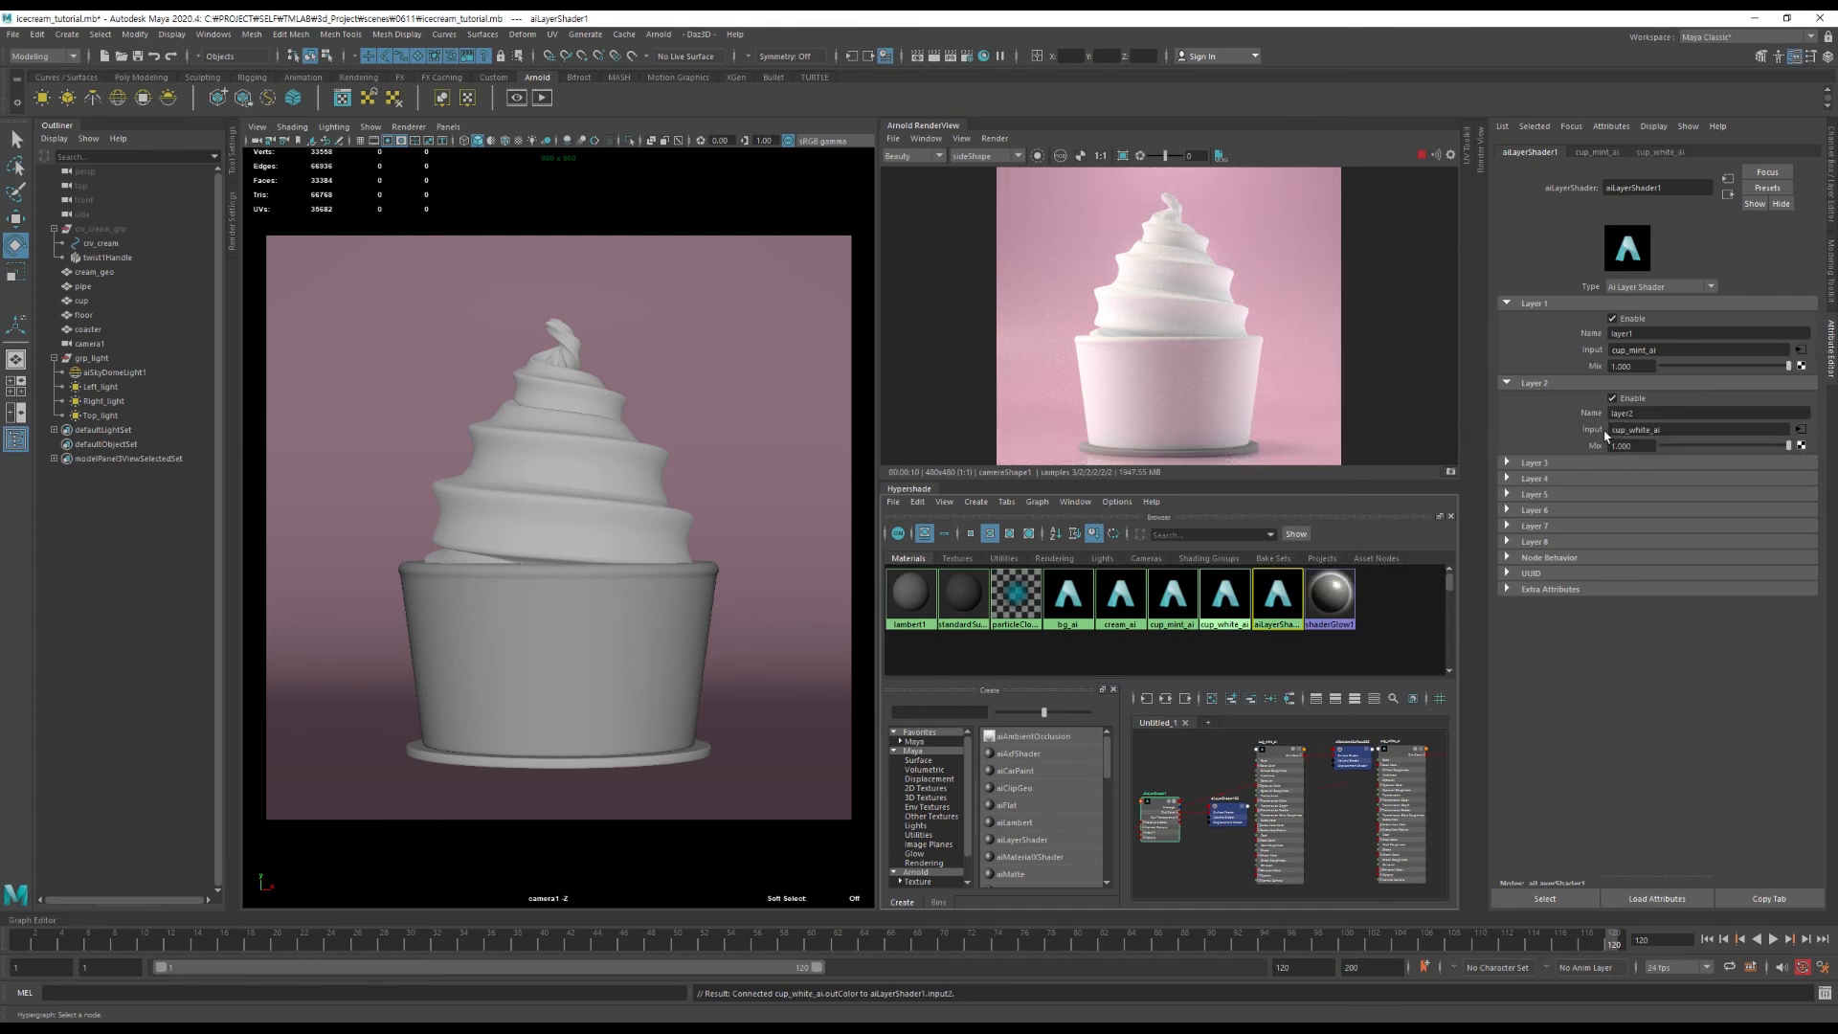
click(617, 618)
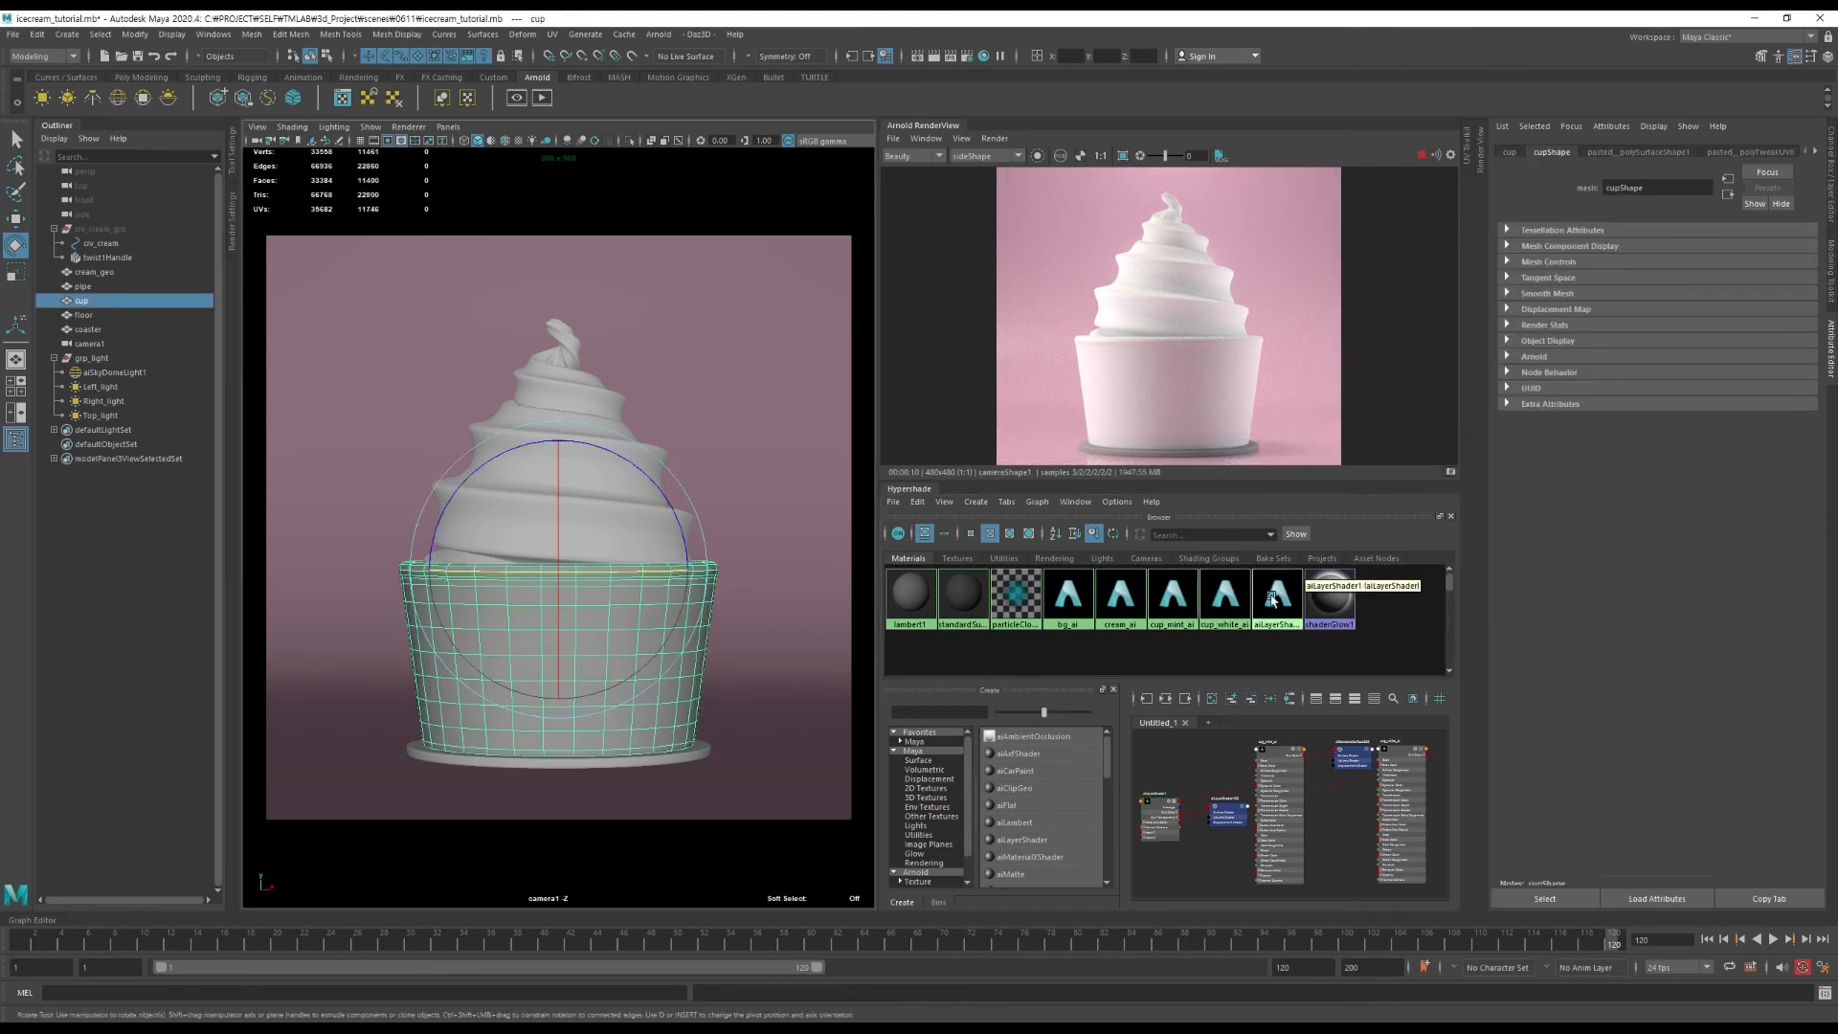
right_drag(1277, 598, 1249, 635)
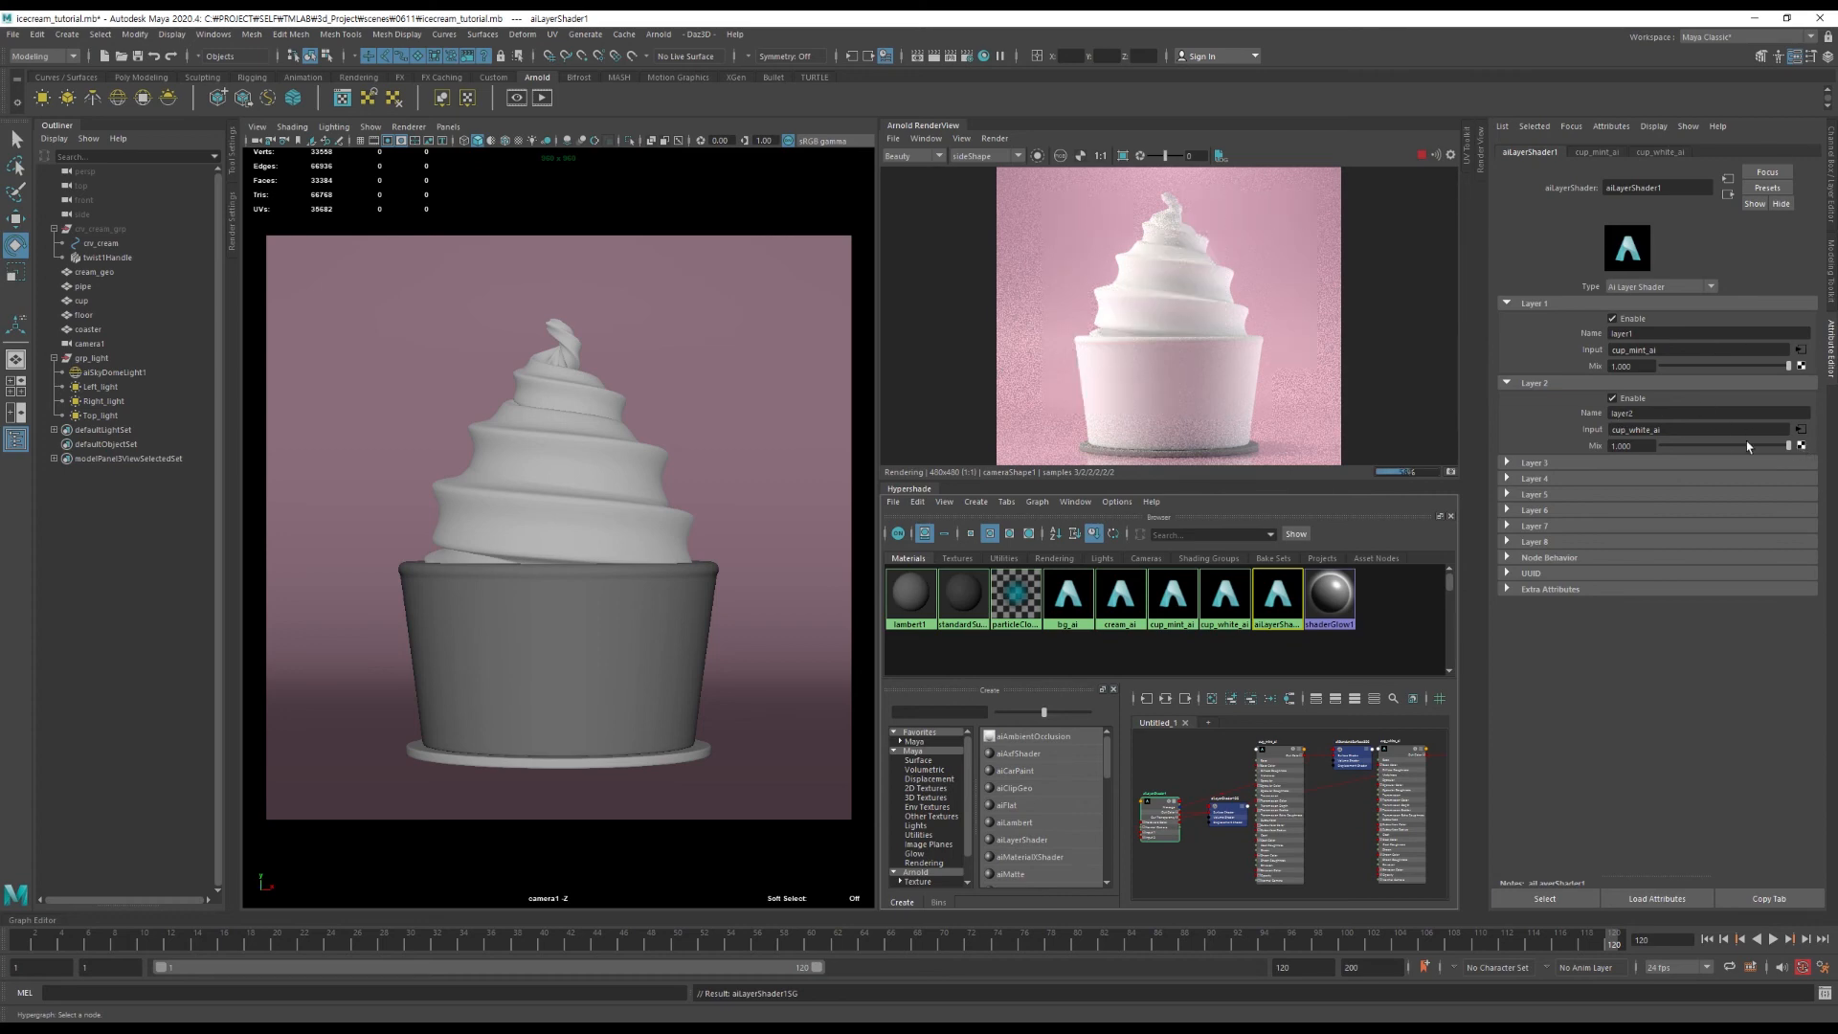
Map the Layer 2 Mix of the layer shader with a File texture that loads icecream_label.png from the DATE/0611 folder.
click(1800, 446)
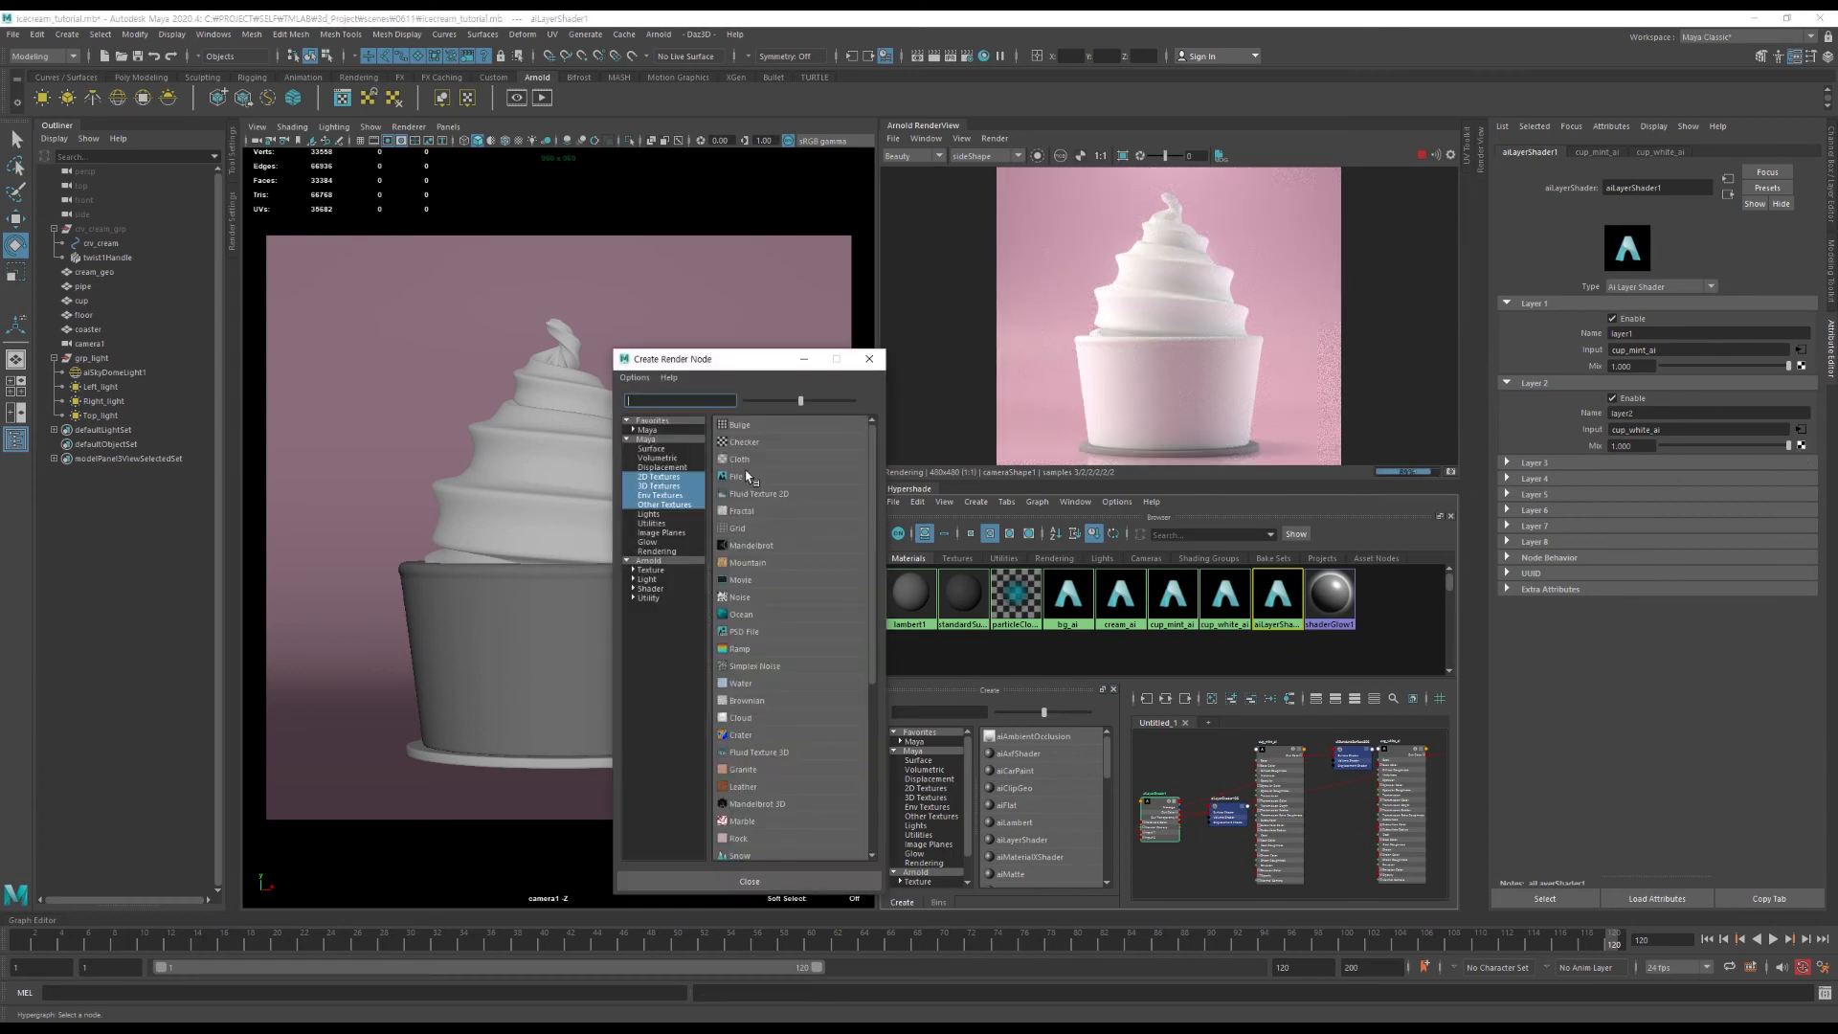
click(739, 476)
click(1805, 348)
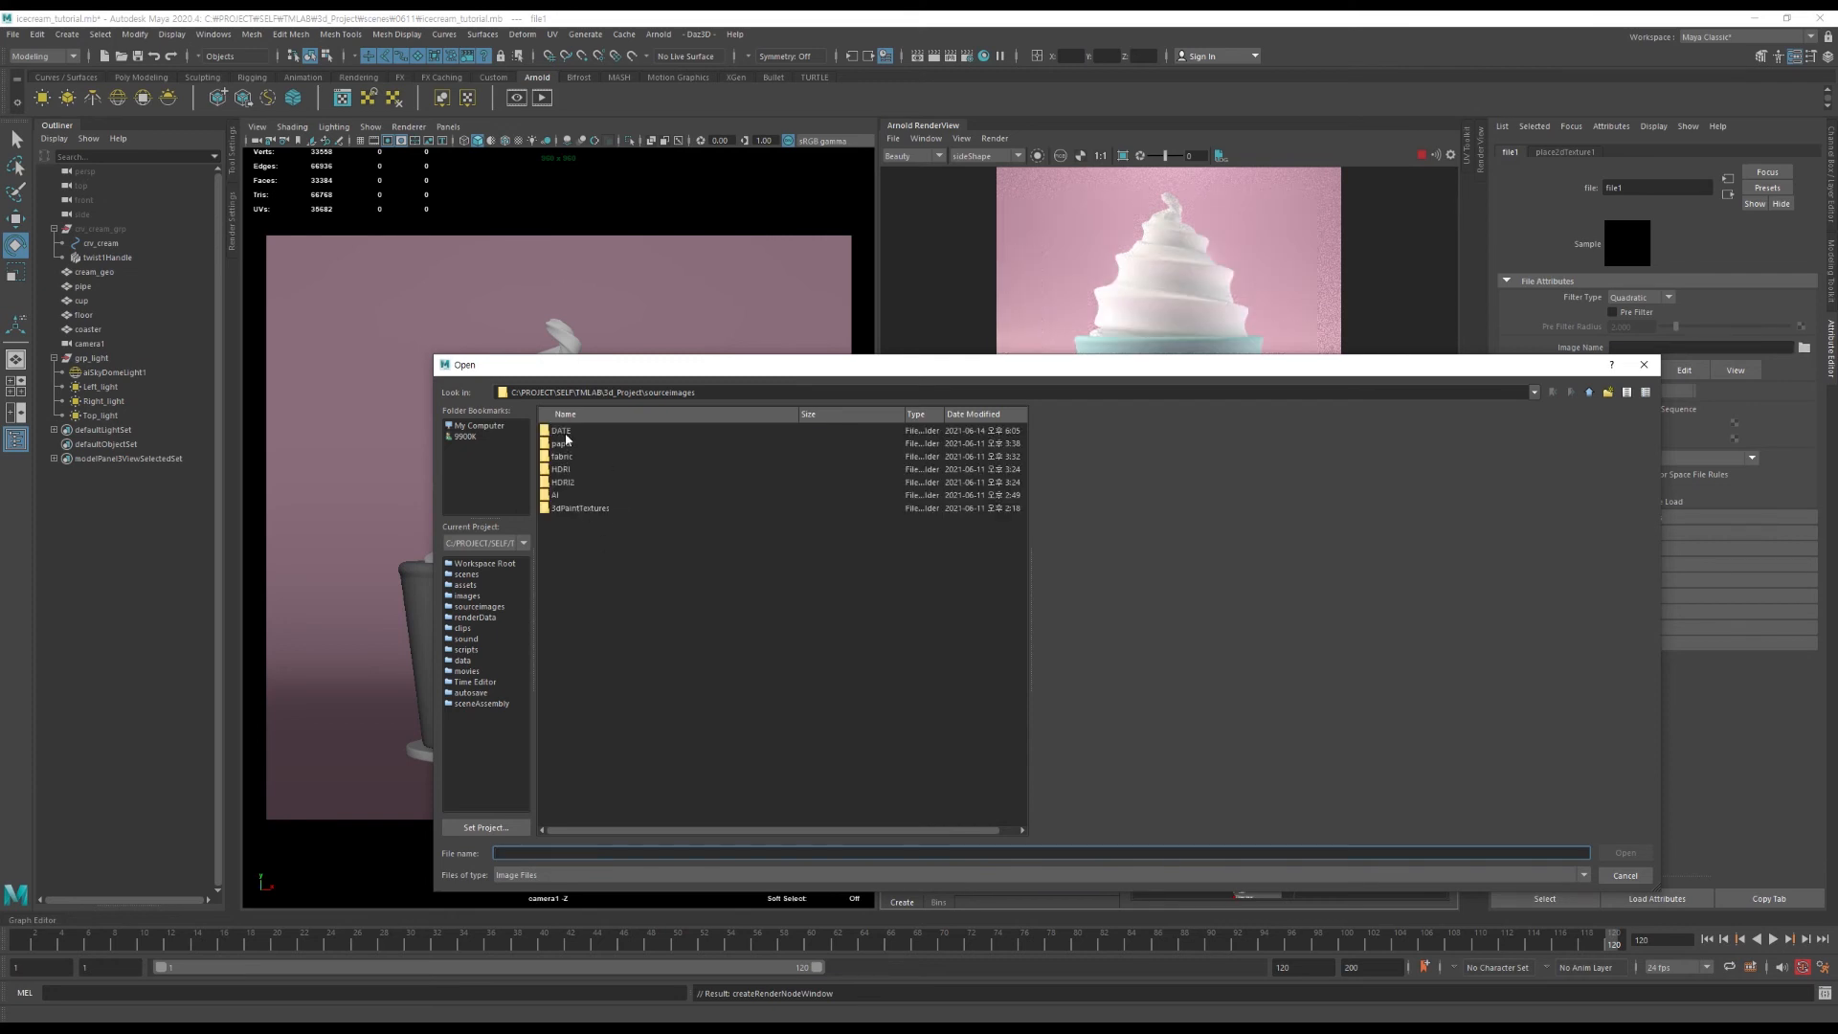
double_click(567, 432)
double_click(569, 433)
click(601, 431)
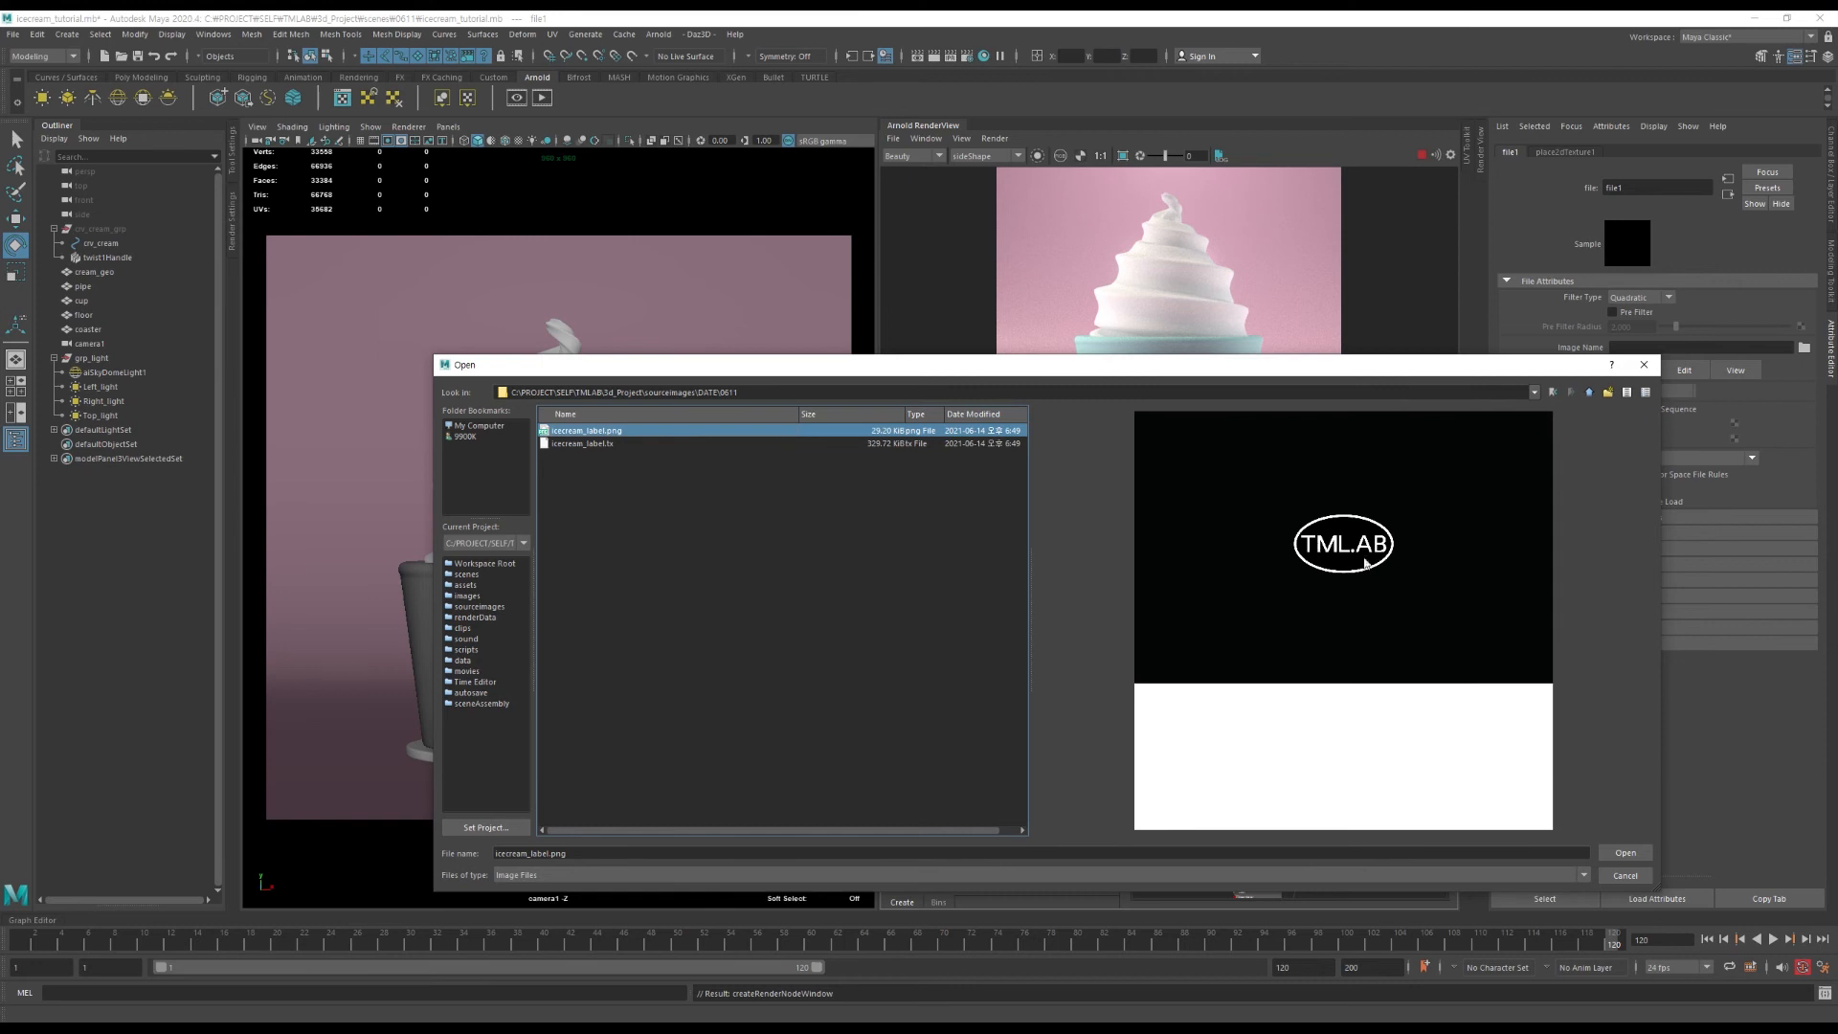
double_click(618, 433)
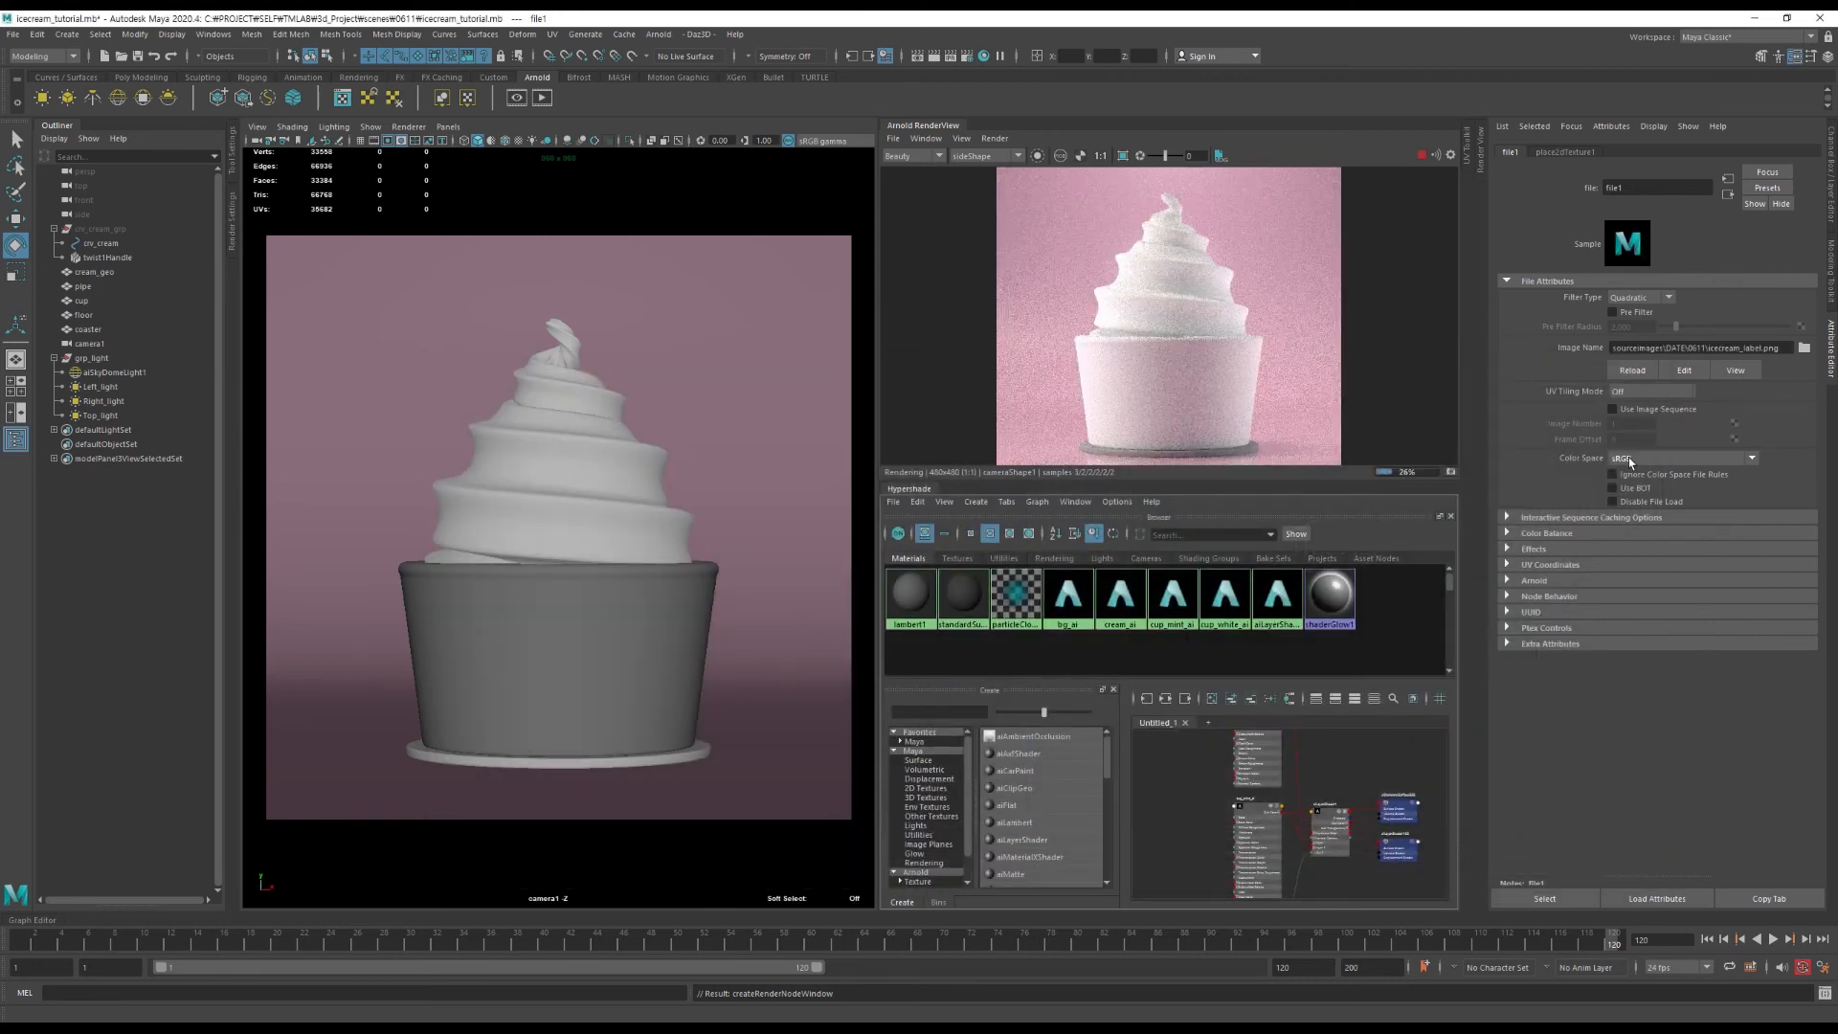
Set the label texture's Color Space to Raw, enable Alpha Is Luminance, and return to the layer shader's attributes.
click(1670, 458)
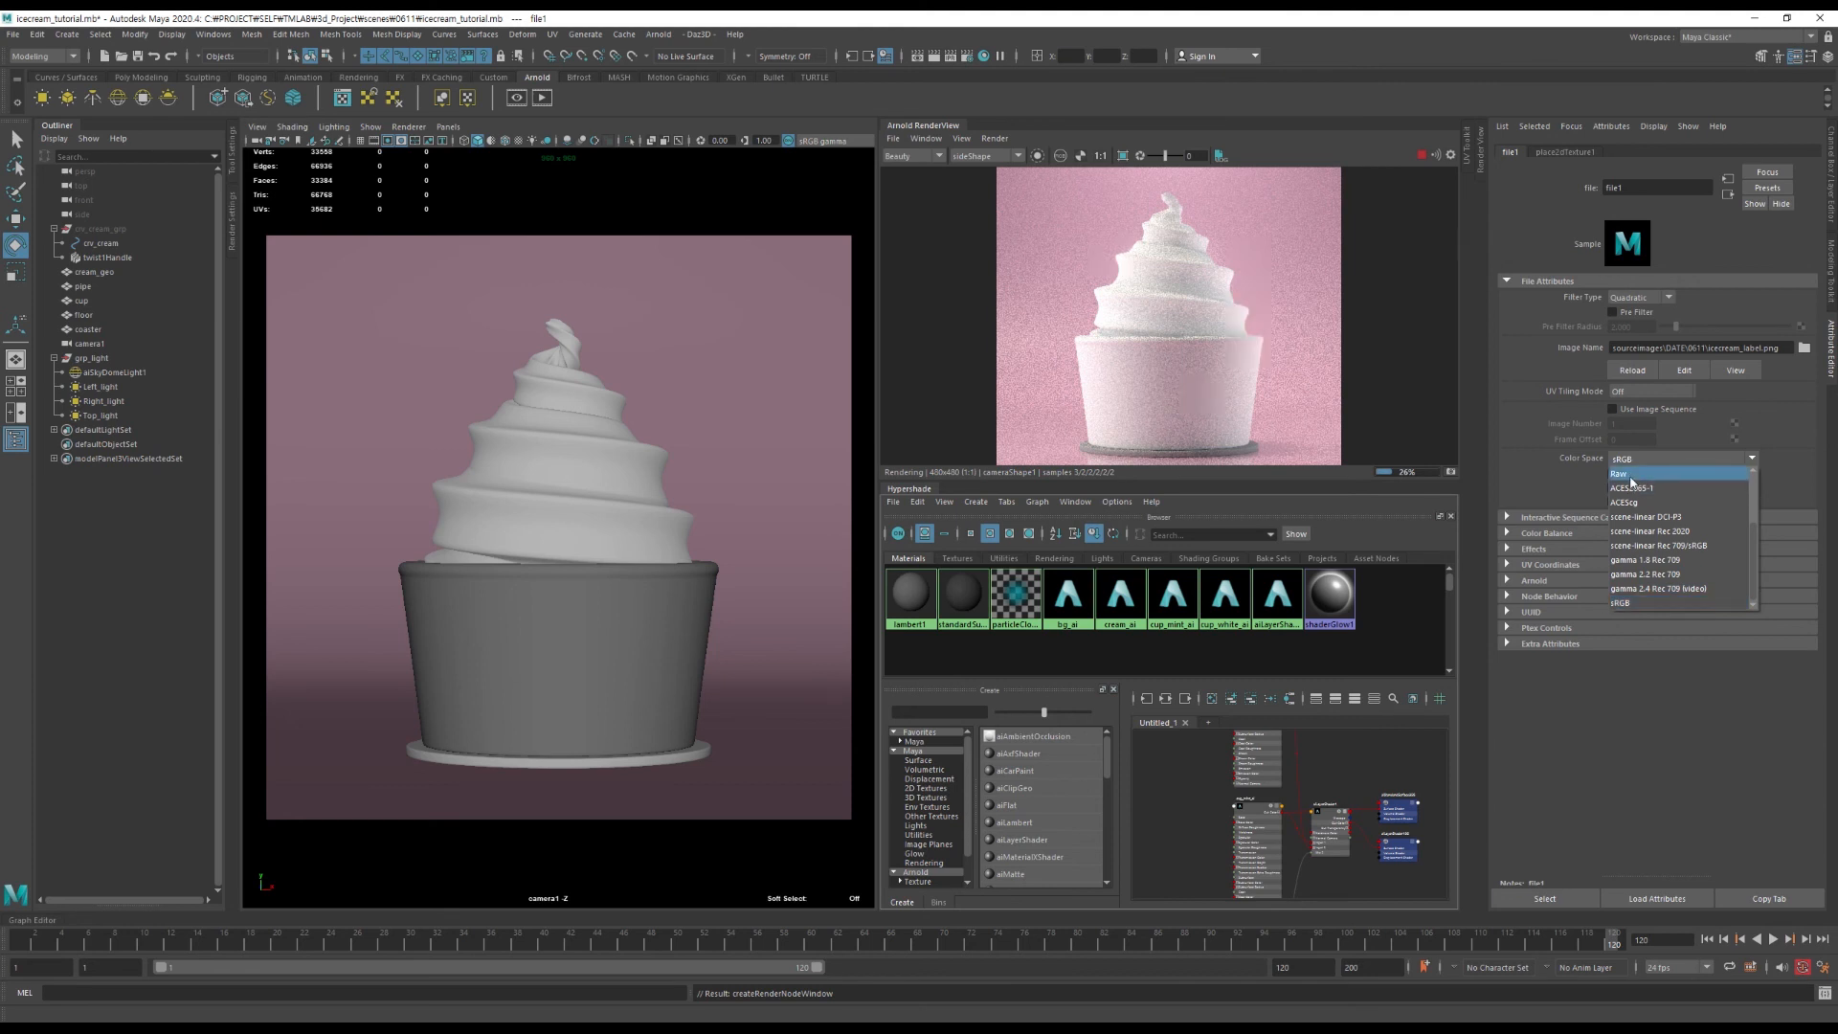
click(1631, 477)
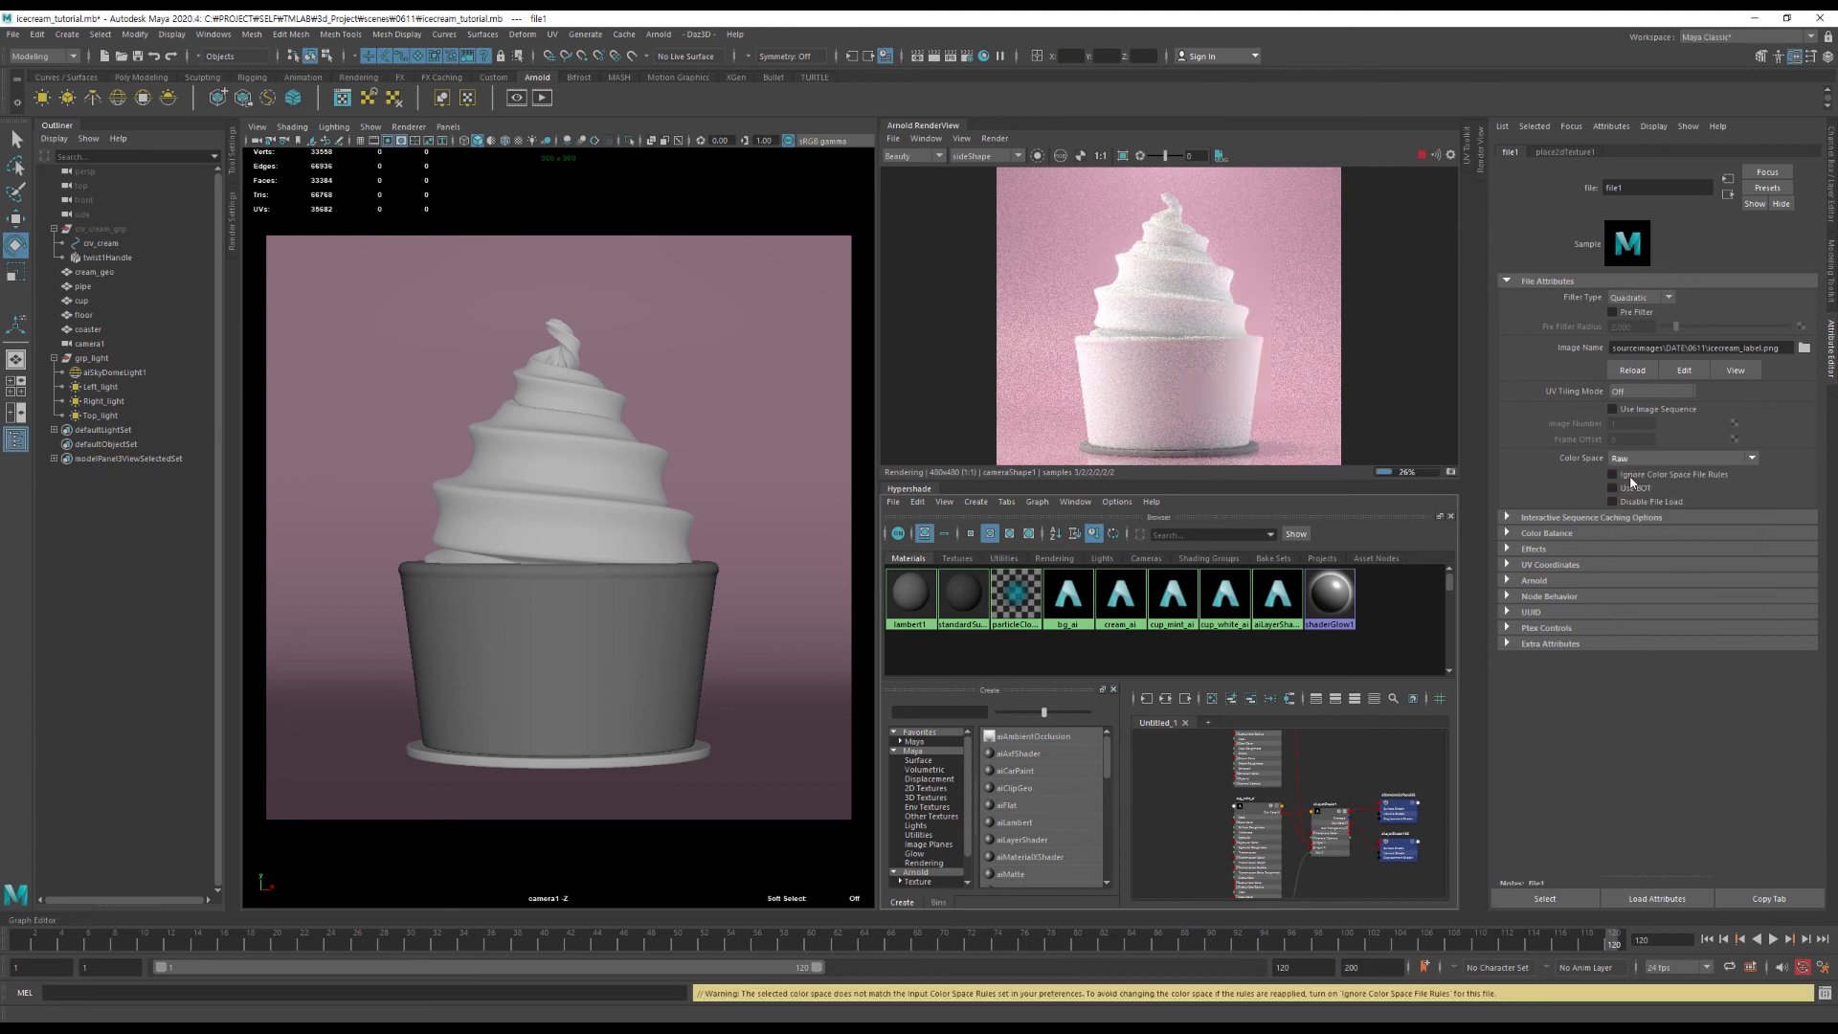
click(1570, 535)
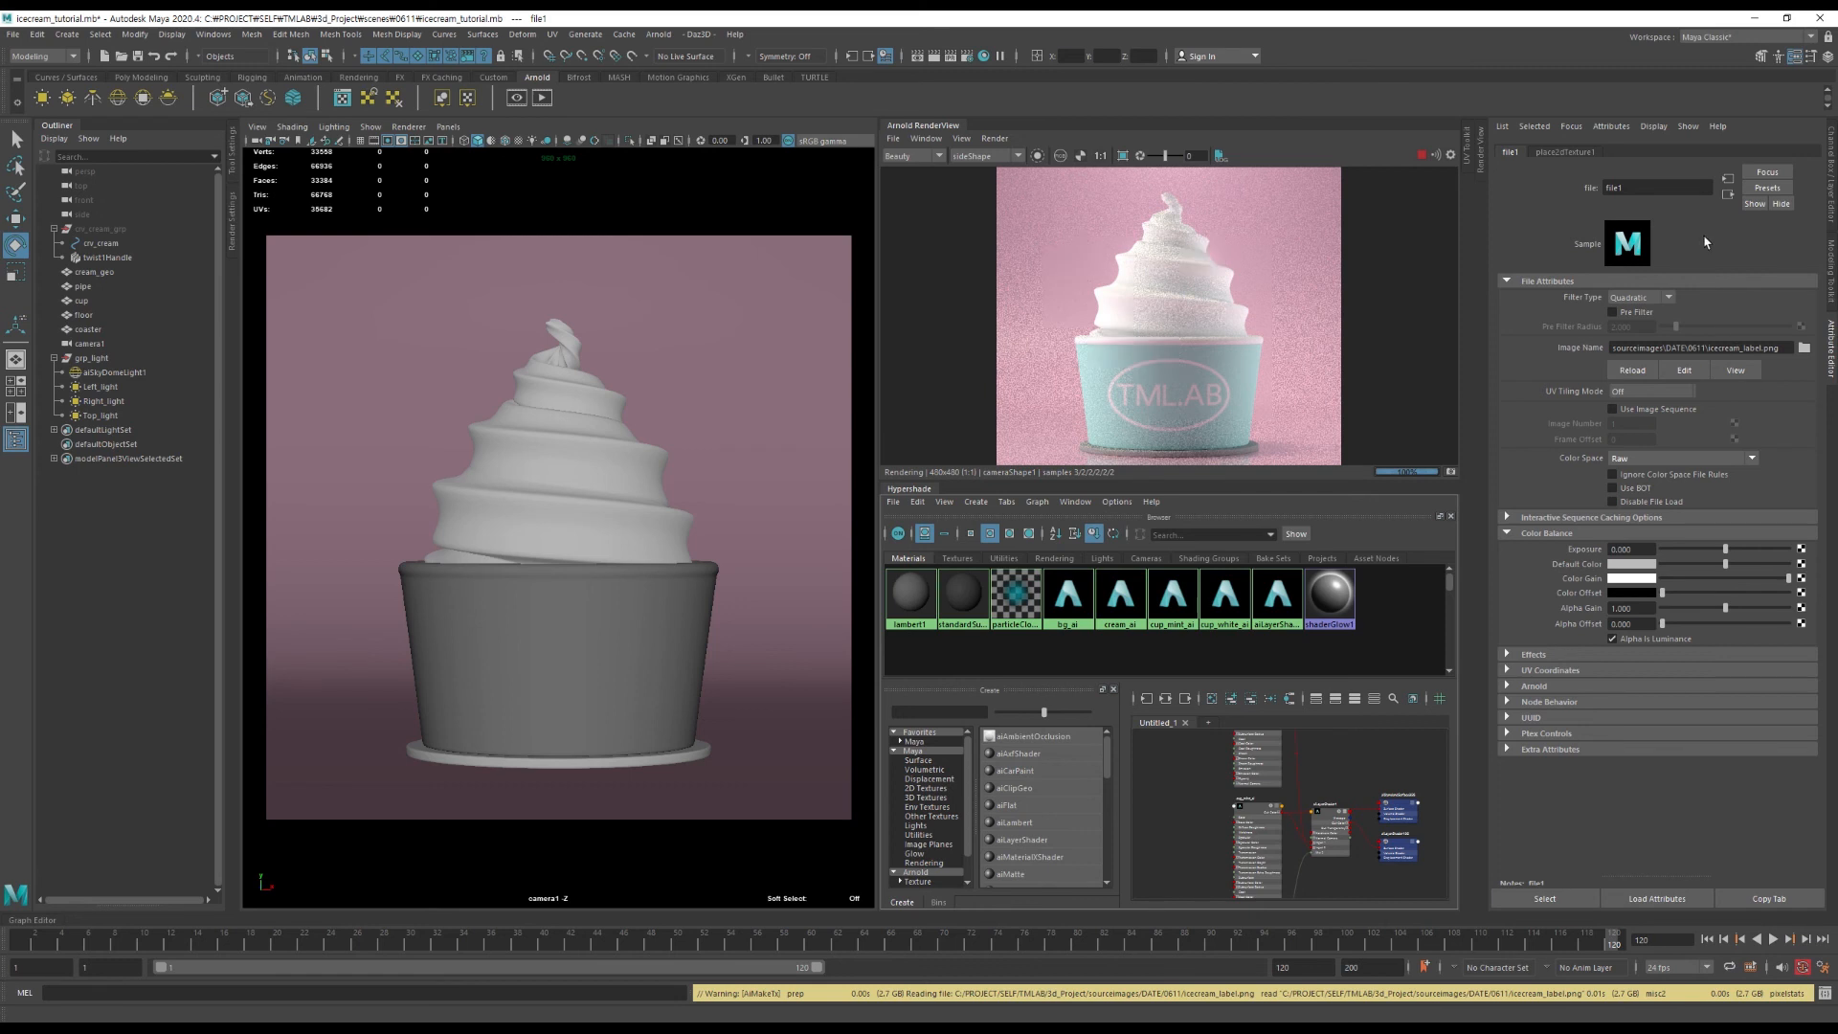
click(1728, 194)
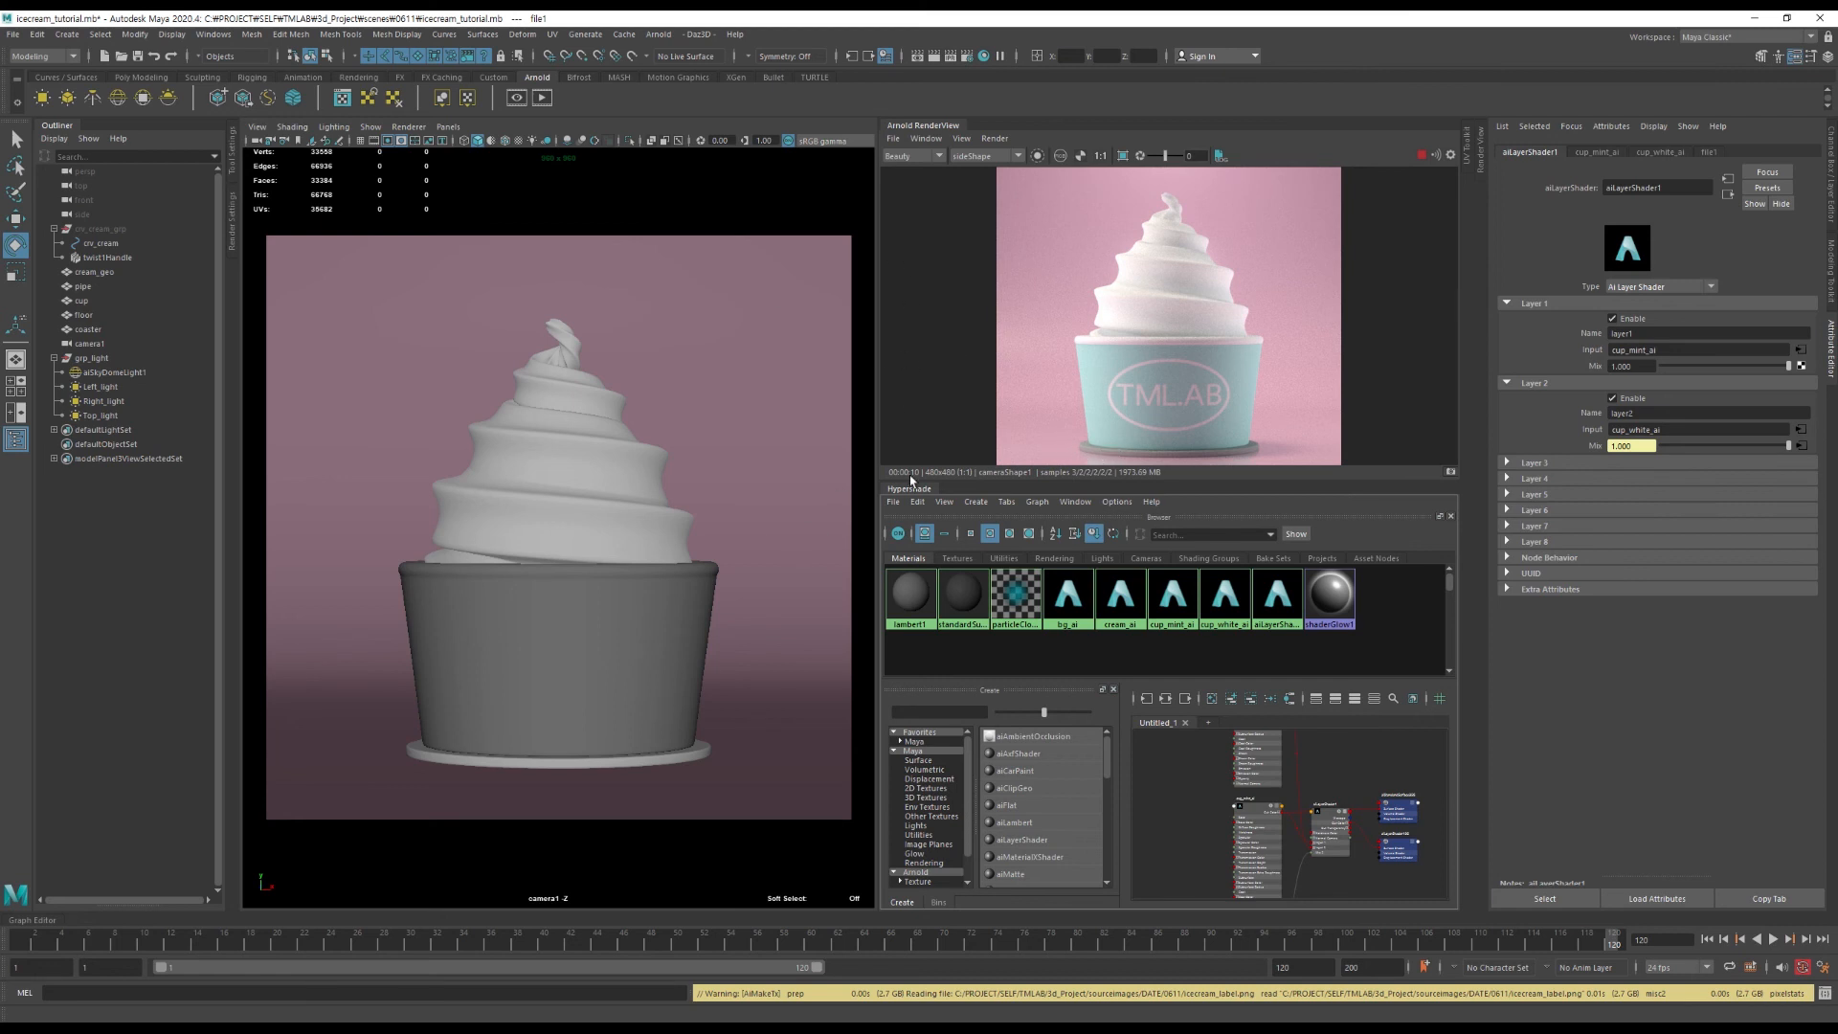
Assign the cup_white_ai material to the coaster.
click(645, 762)
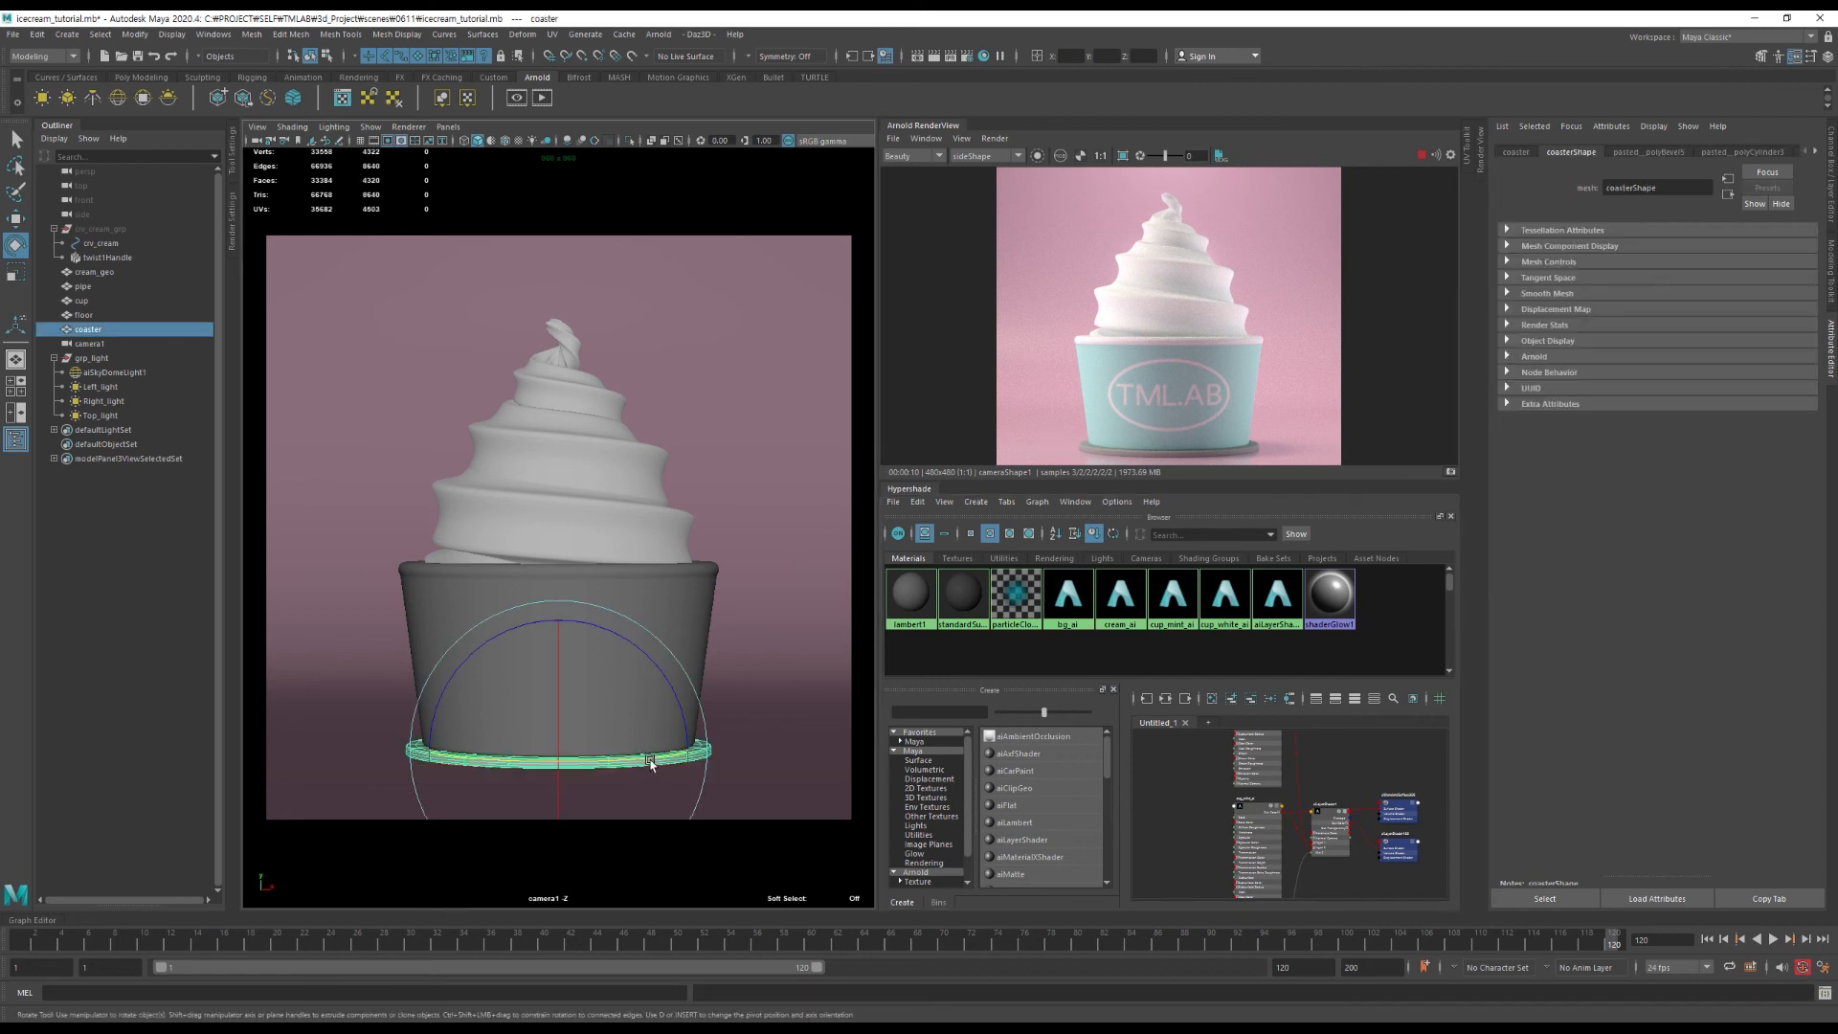
middle_drag(1214, 599, 1225, 601)
right_click(1225, 601)
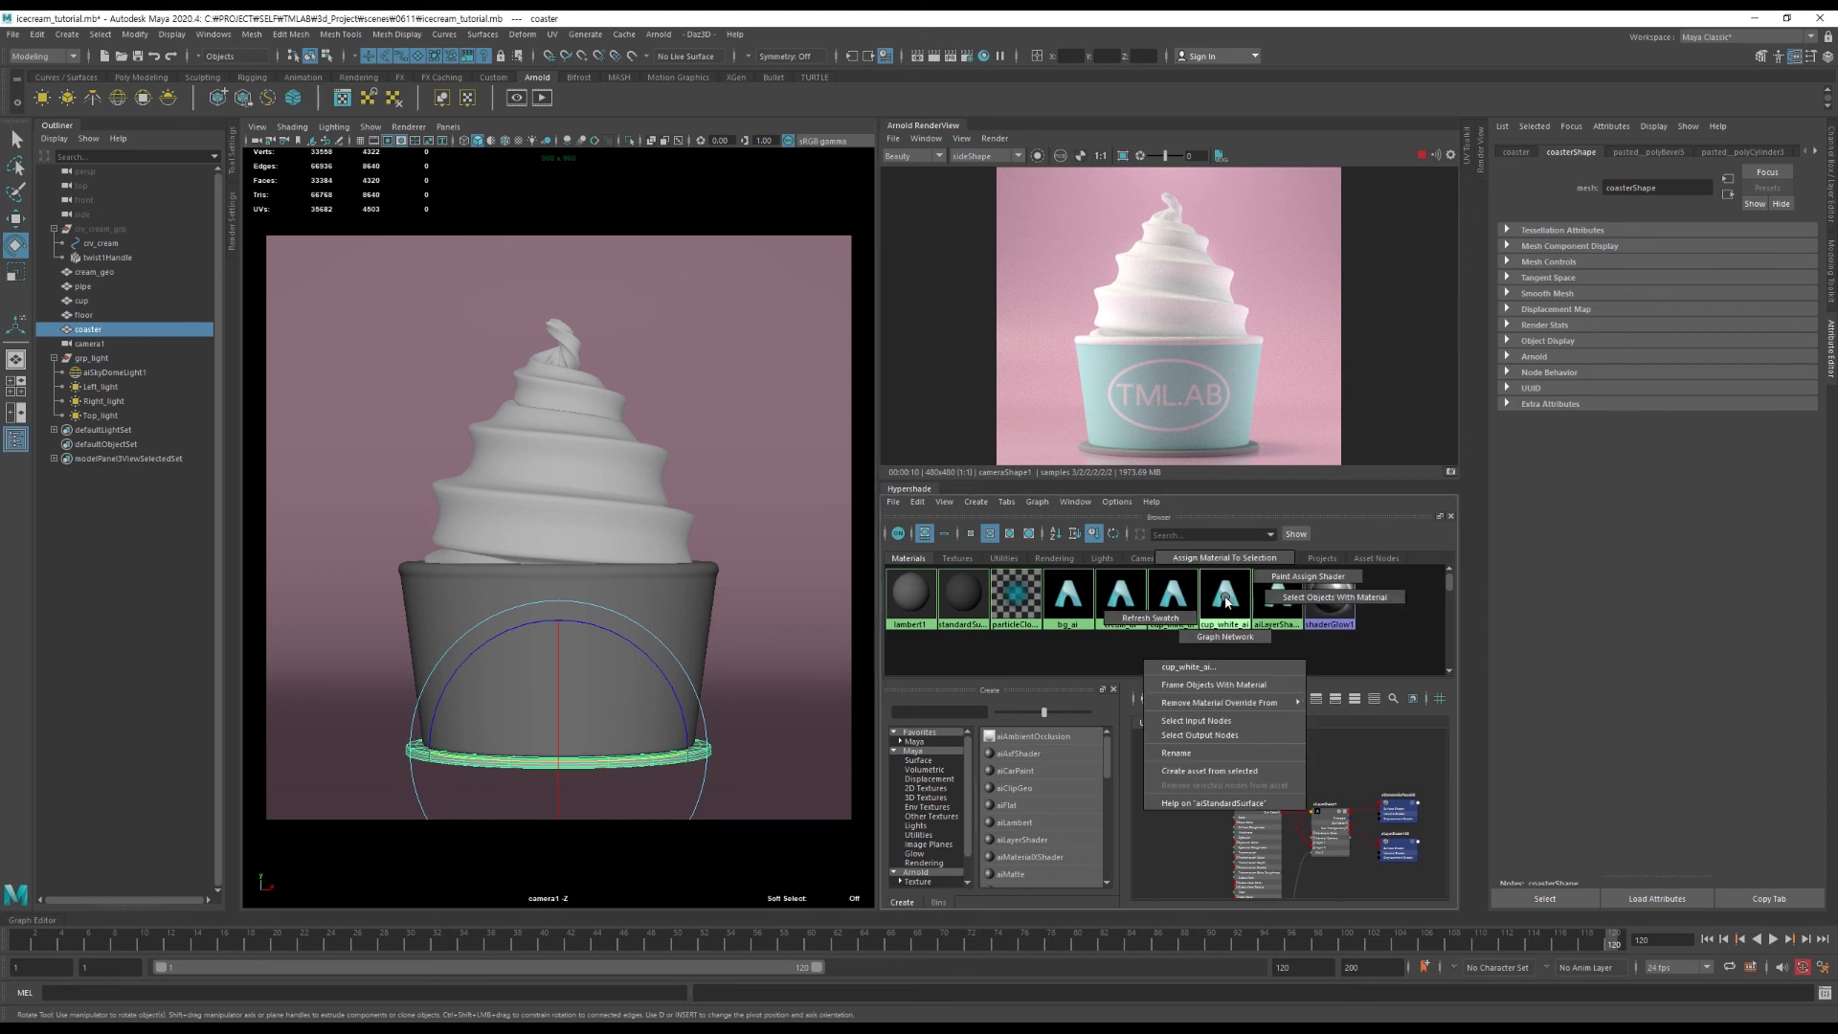
click(1217, 564)
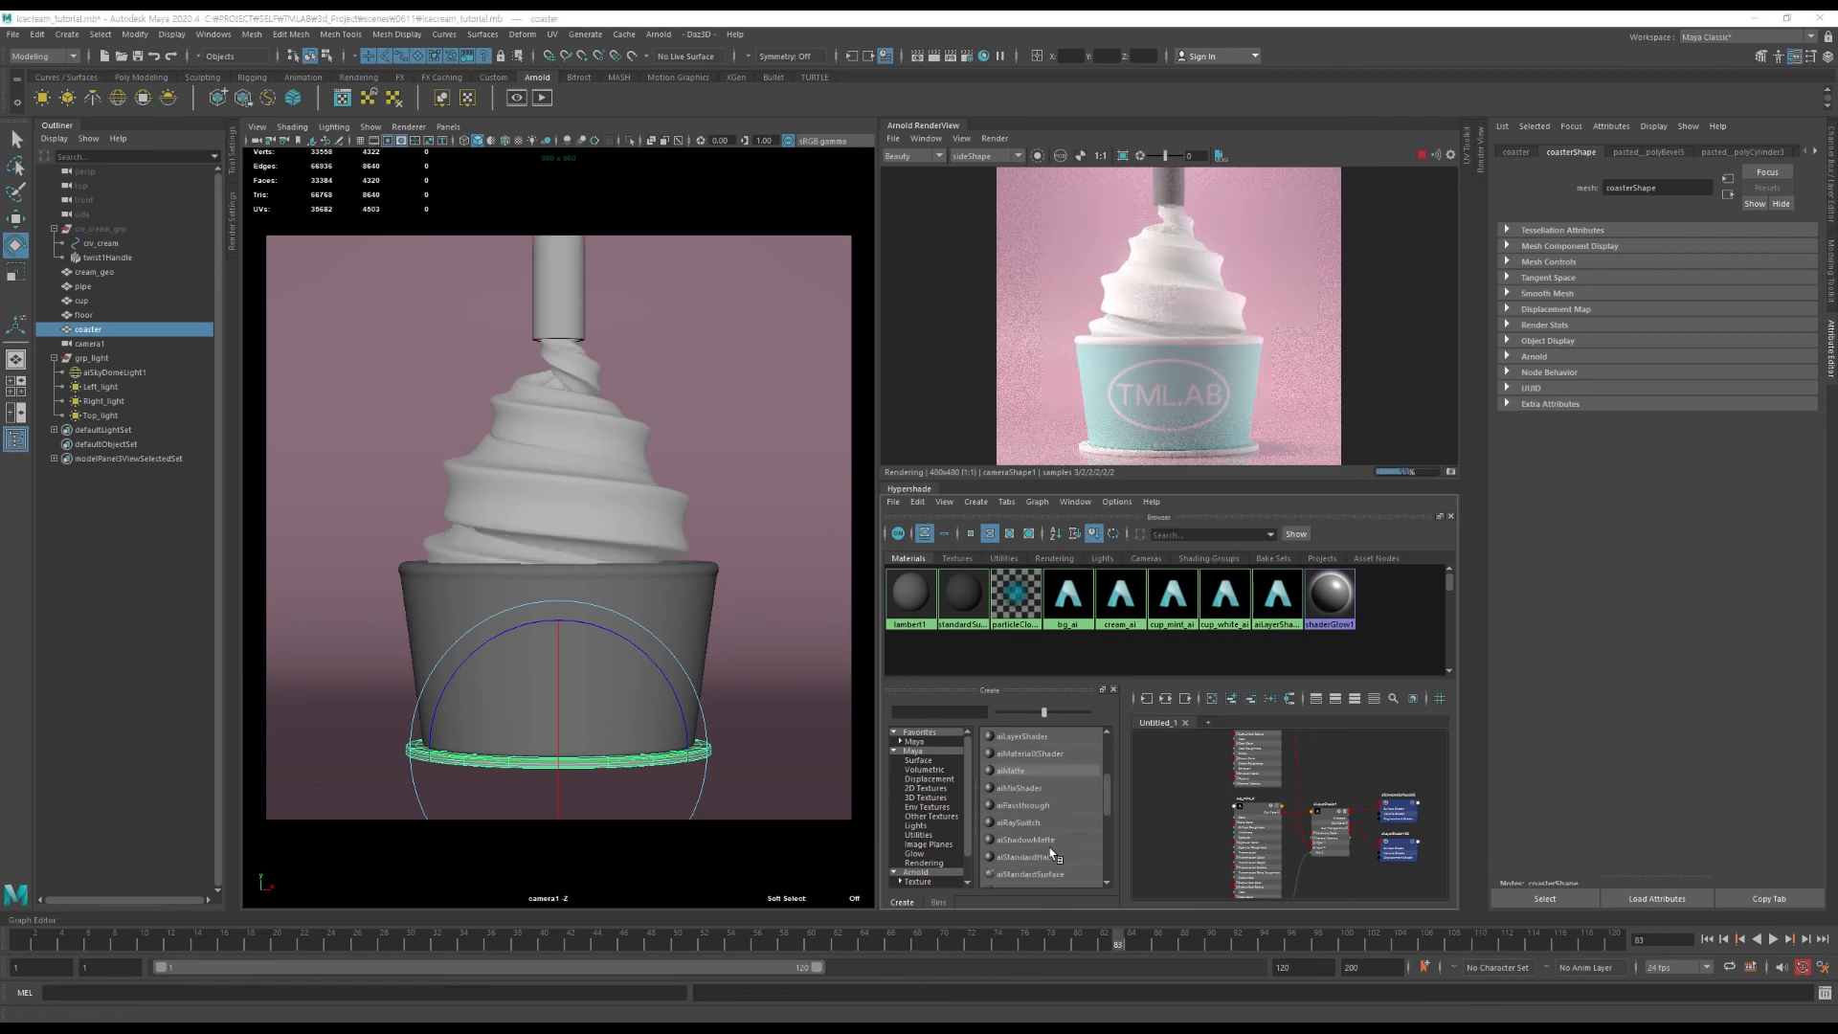
Create an aiStandardSurface material and rename it chrome_ai.
click(1044, 873)
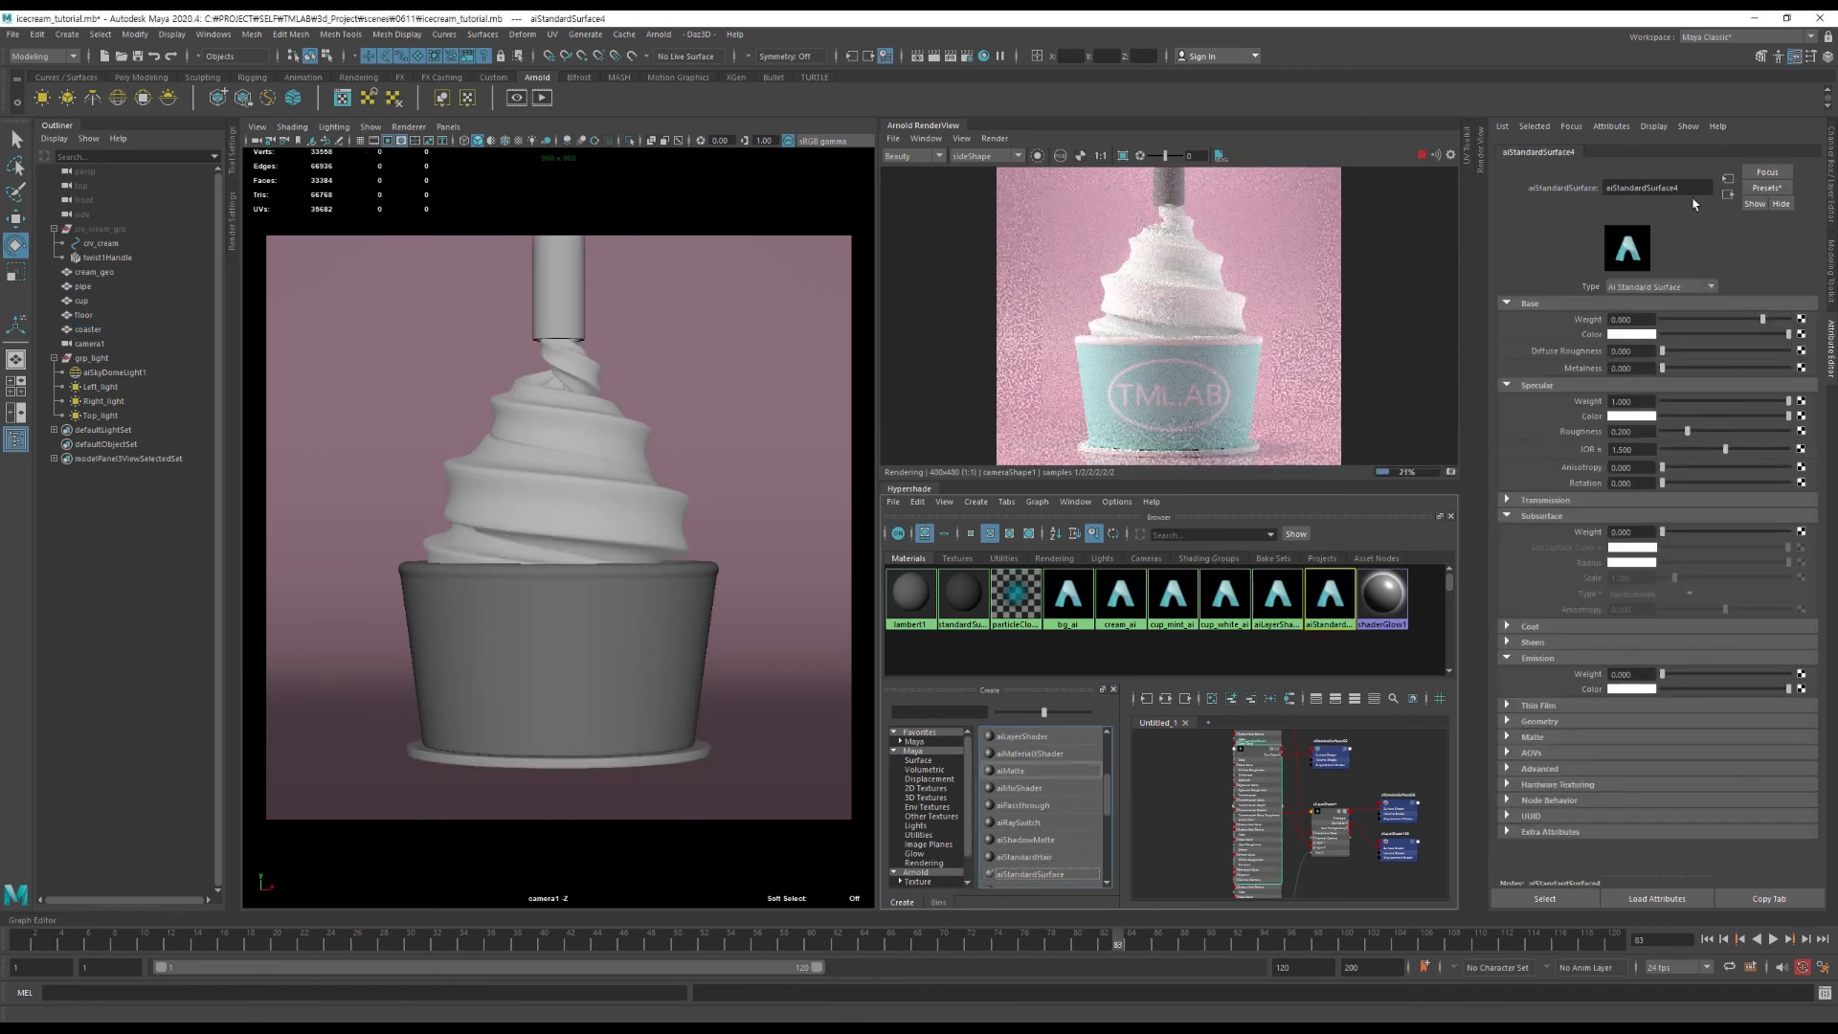
double_click(1692, 188)
text(p)
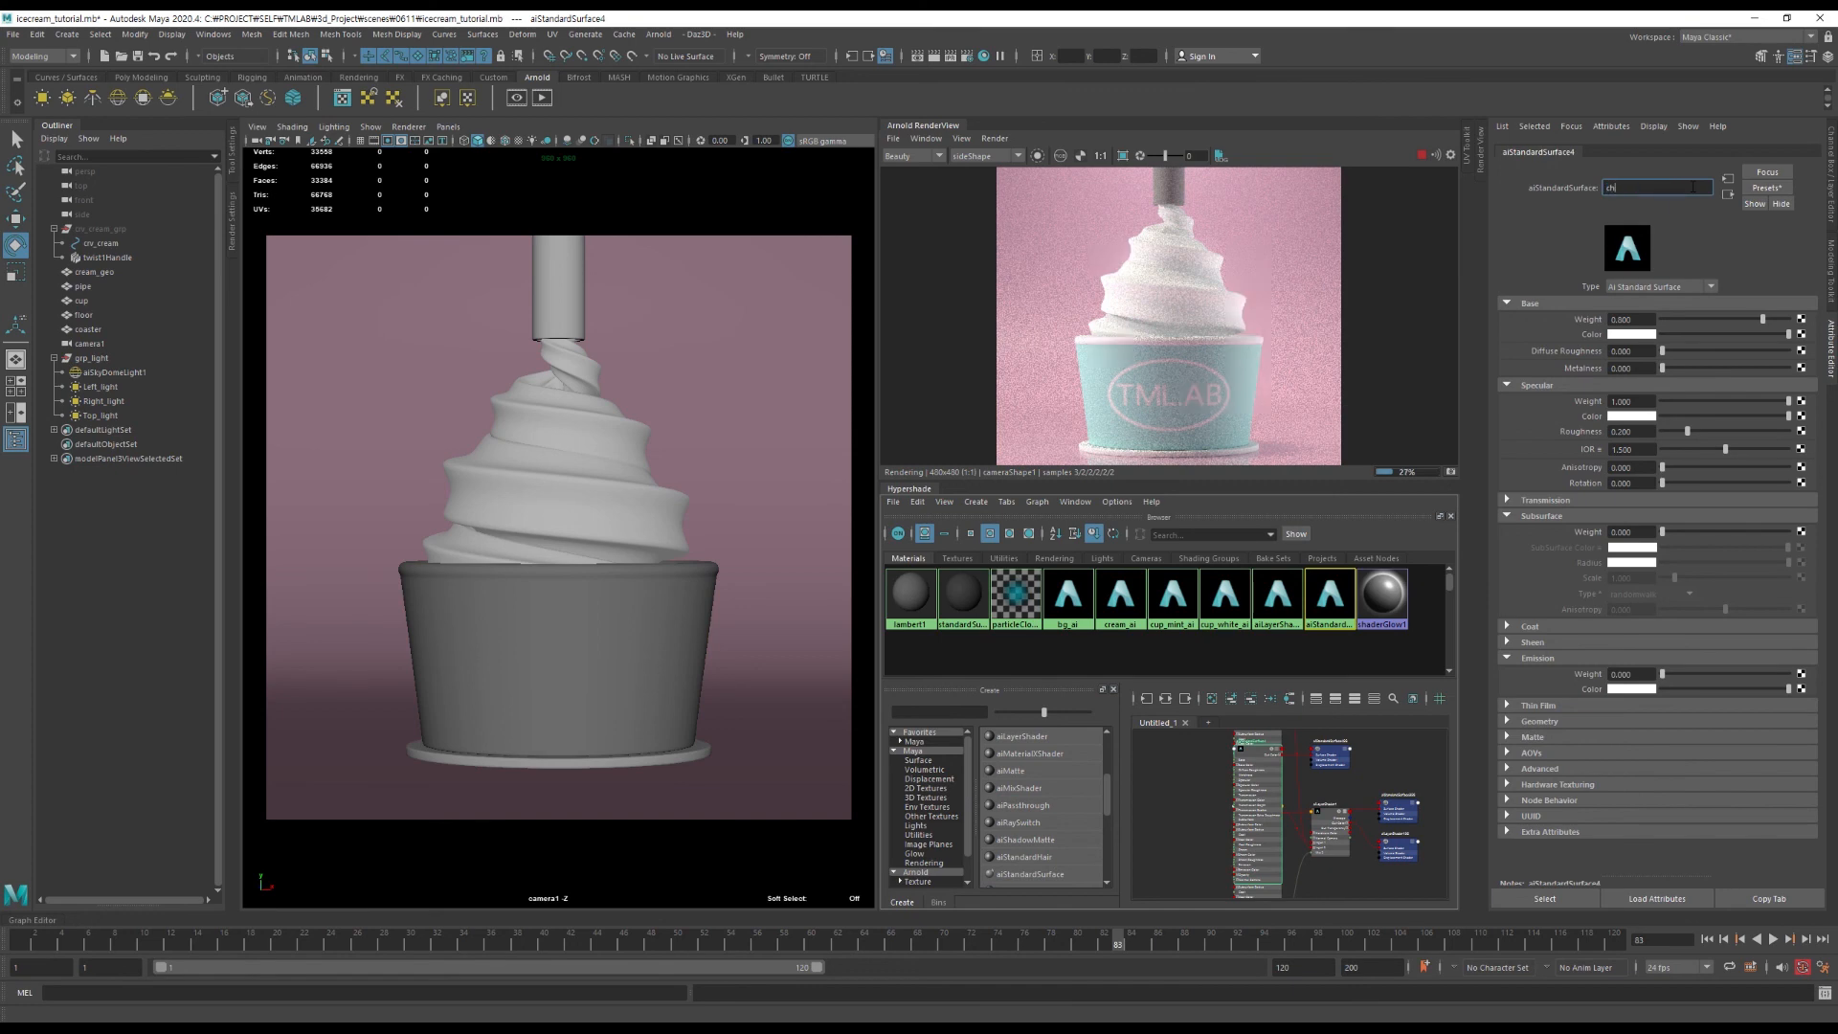
text(hrome_ai)
key(Return)
Assign chrome_ai to the pipe and replace the material's settings with the Brushed_Metal preset.
click(562, 304)
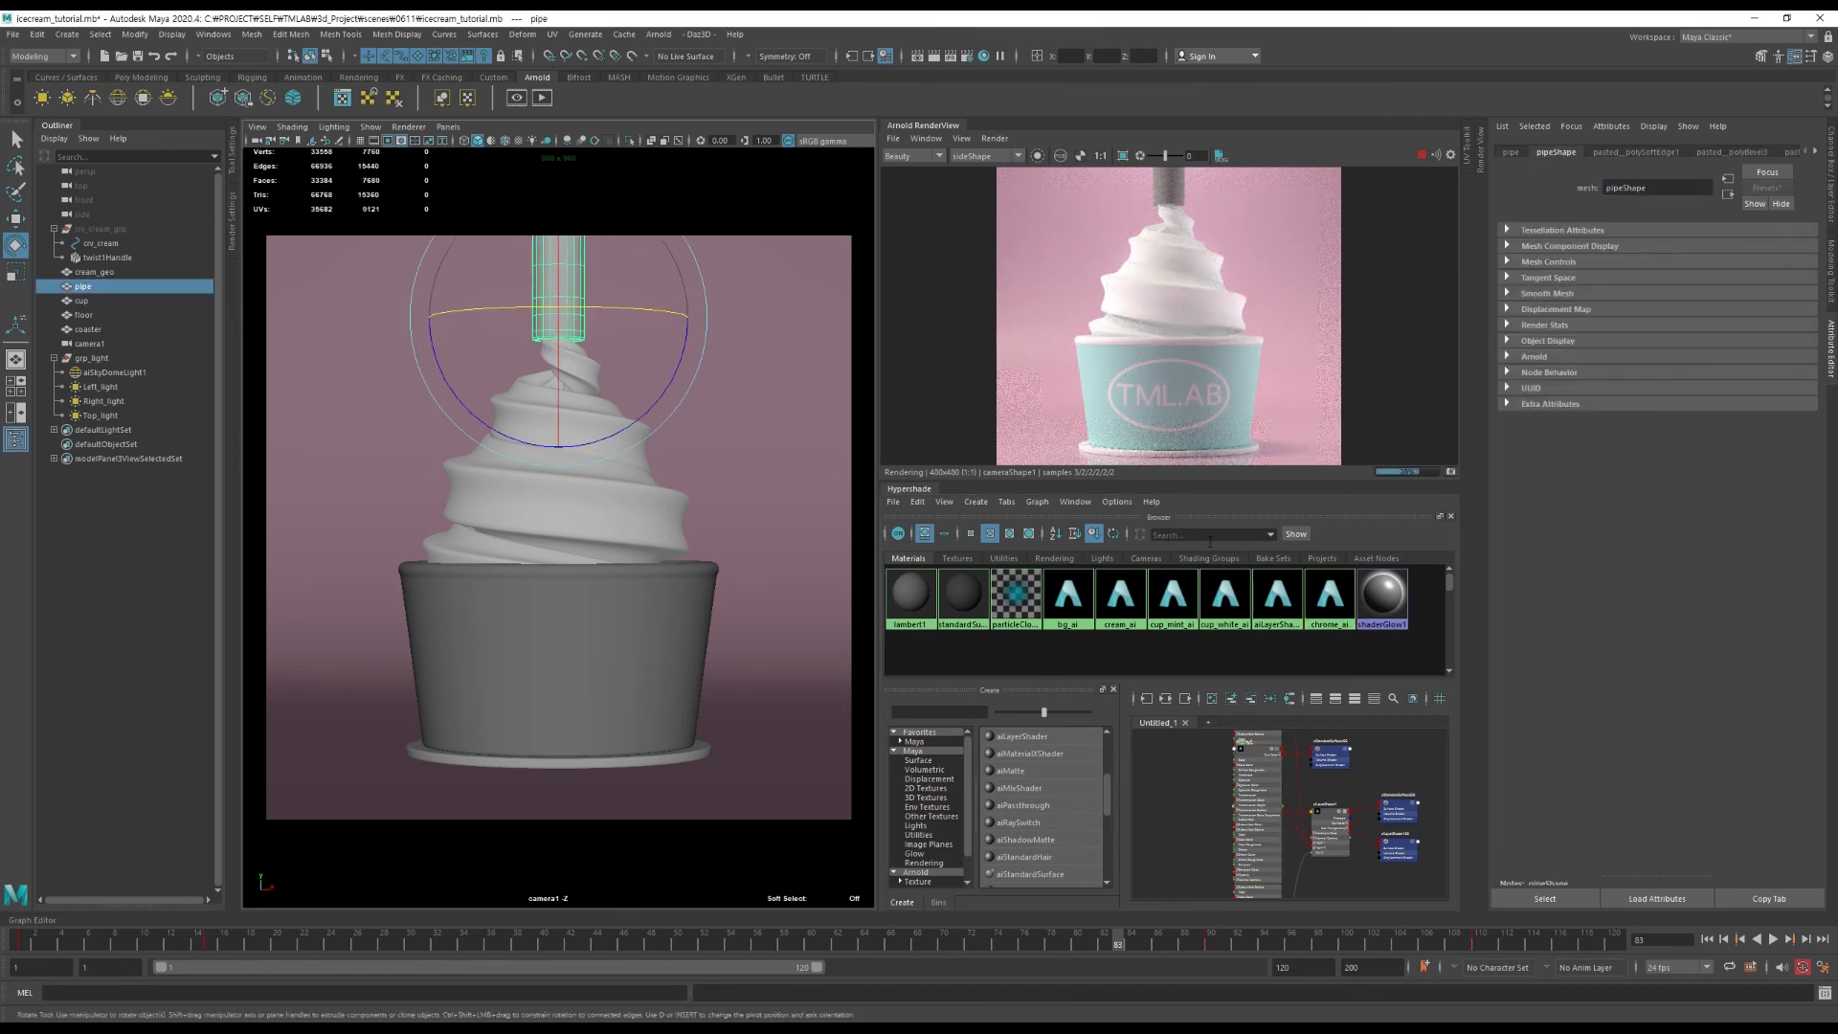
right_drag(1330, 596, 1326, 670)
click(1767, 187)
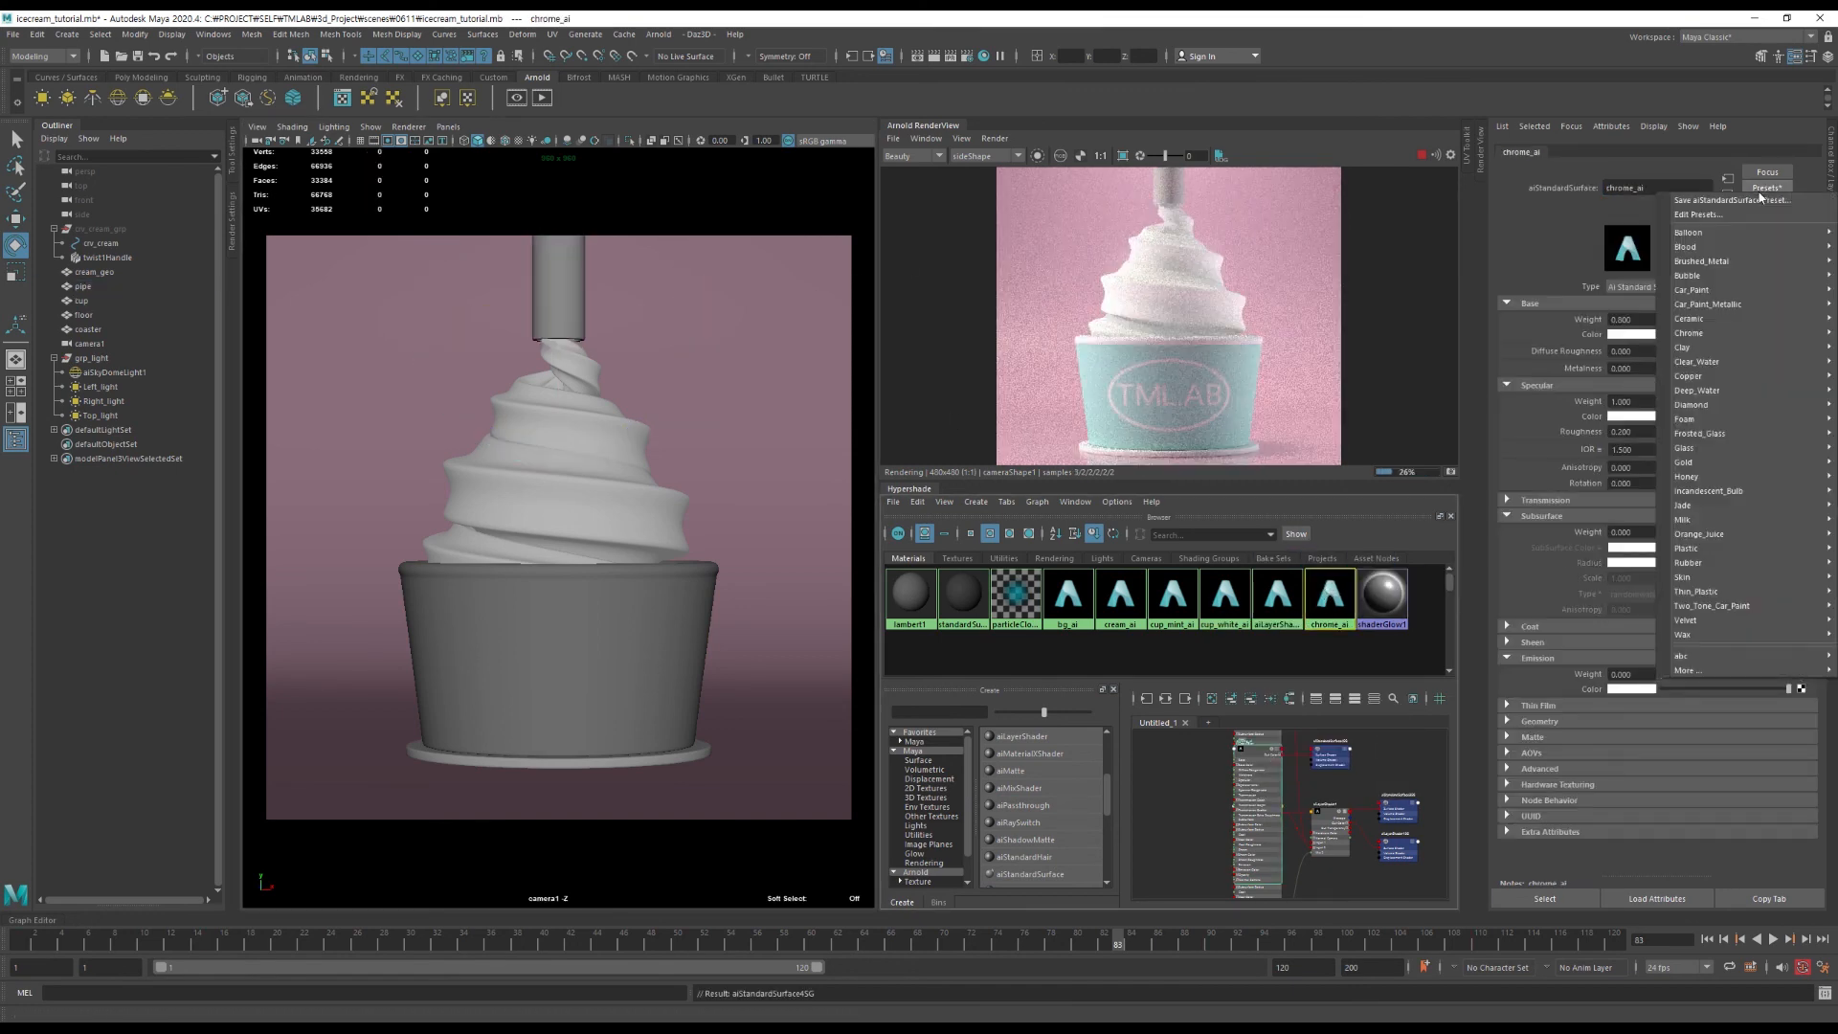
mouse_move(1749, 261)
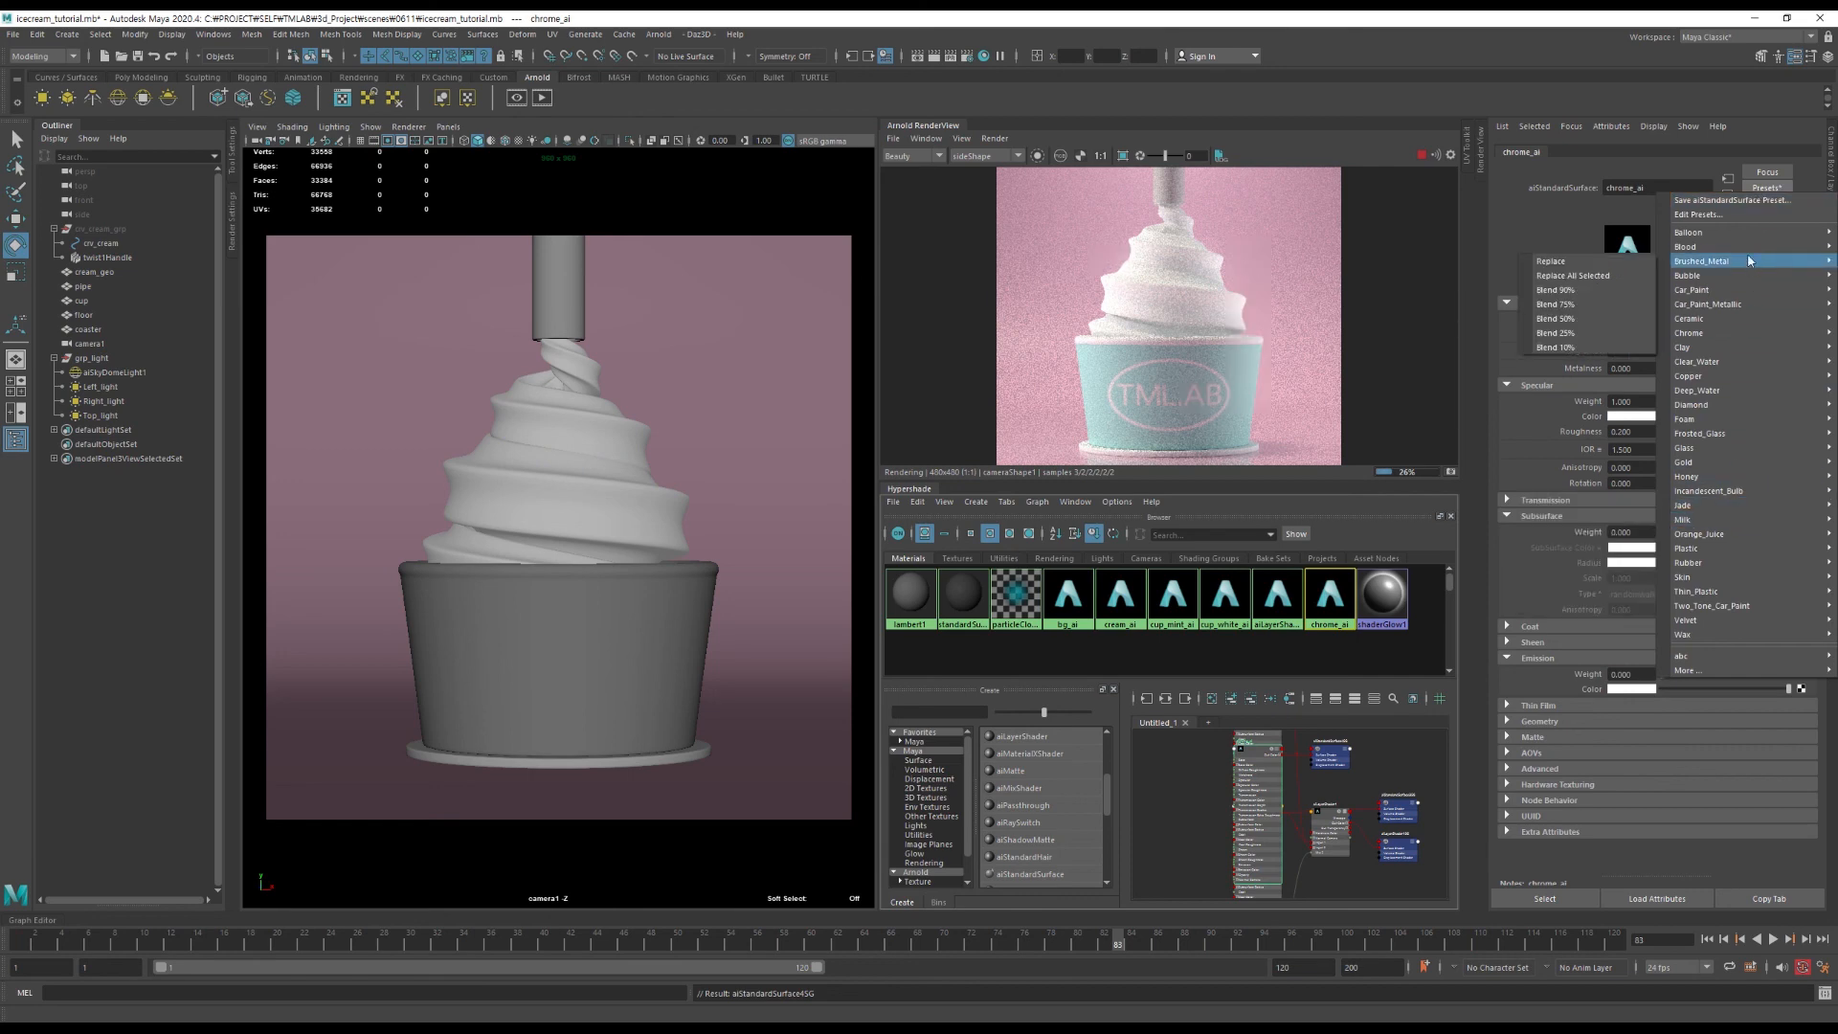
click(1602, 261)
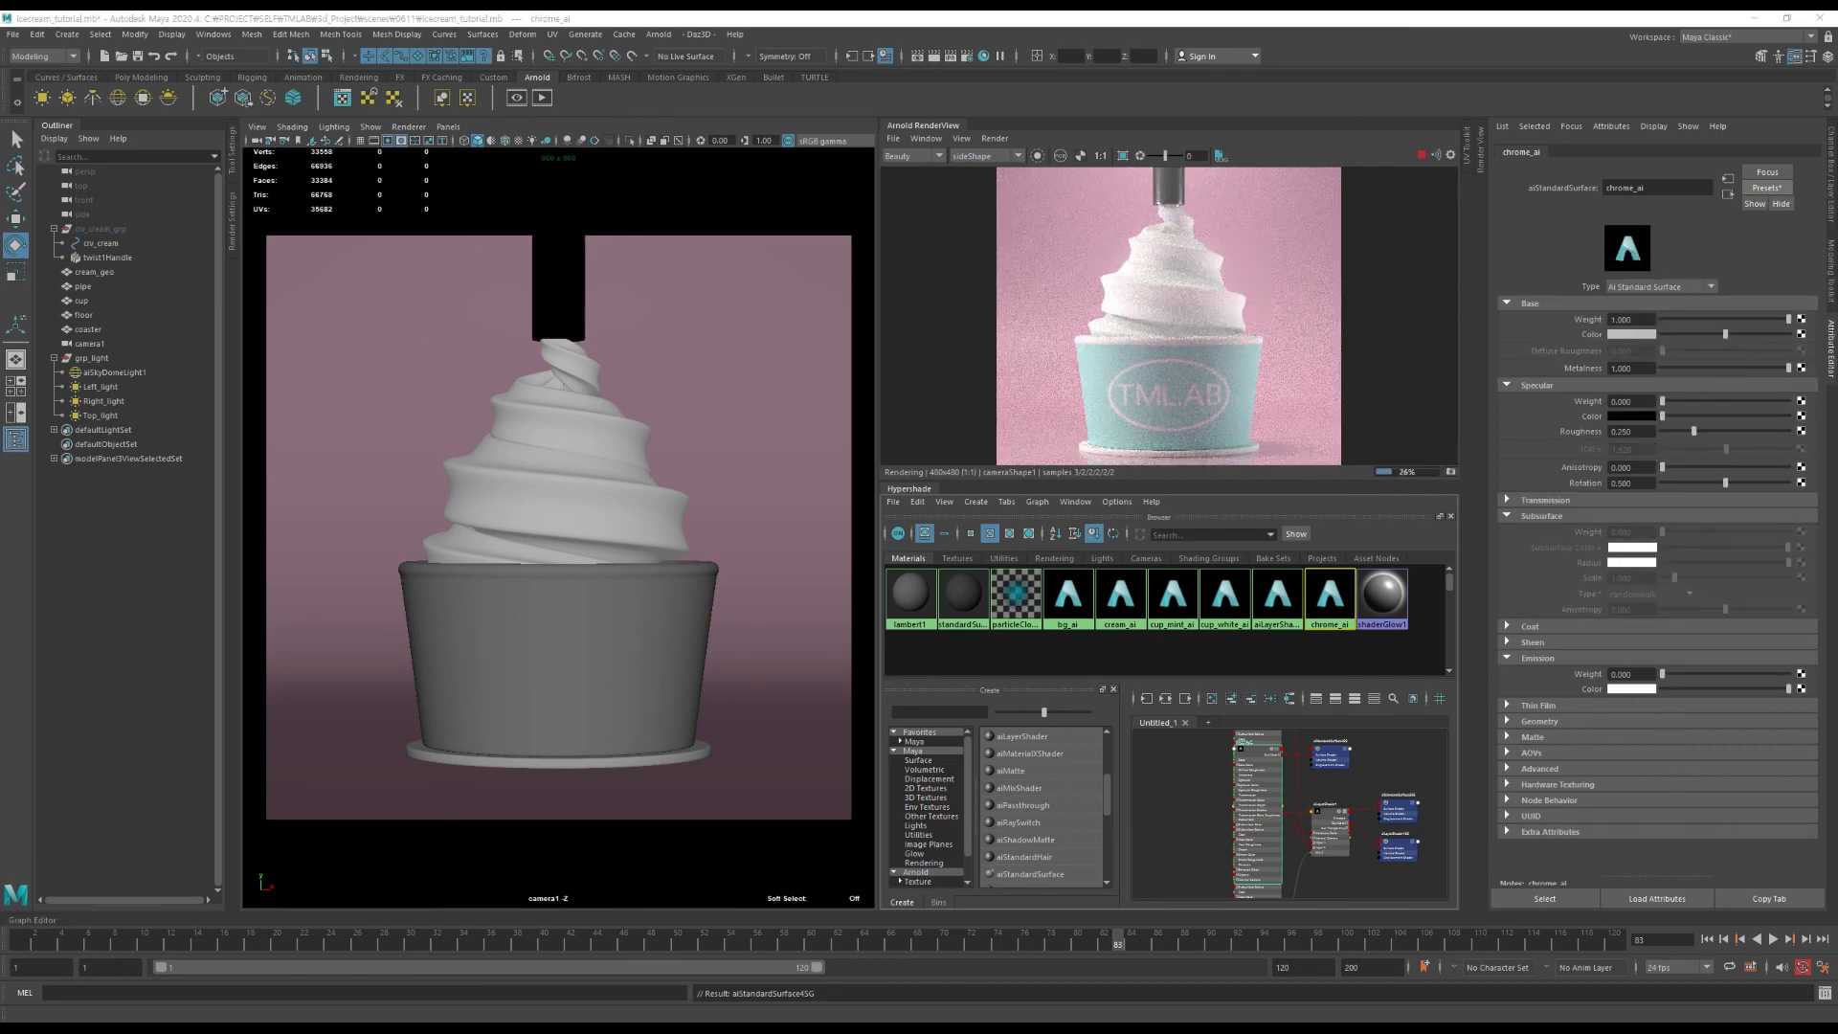
Make the Base Color of chrome_ai white and set its Metalness to 0.5.
drag(1726, 334, 1790, 334)
drag(1639, 368, 1584, 373)
text(0.5)
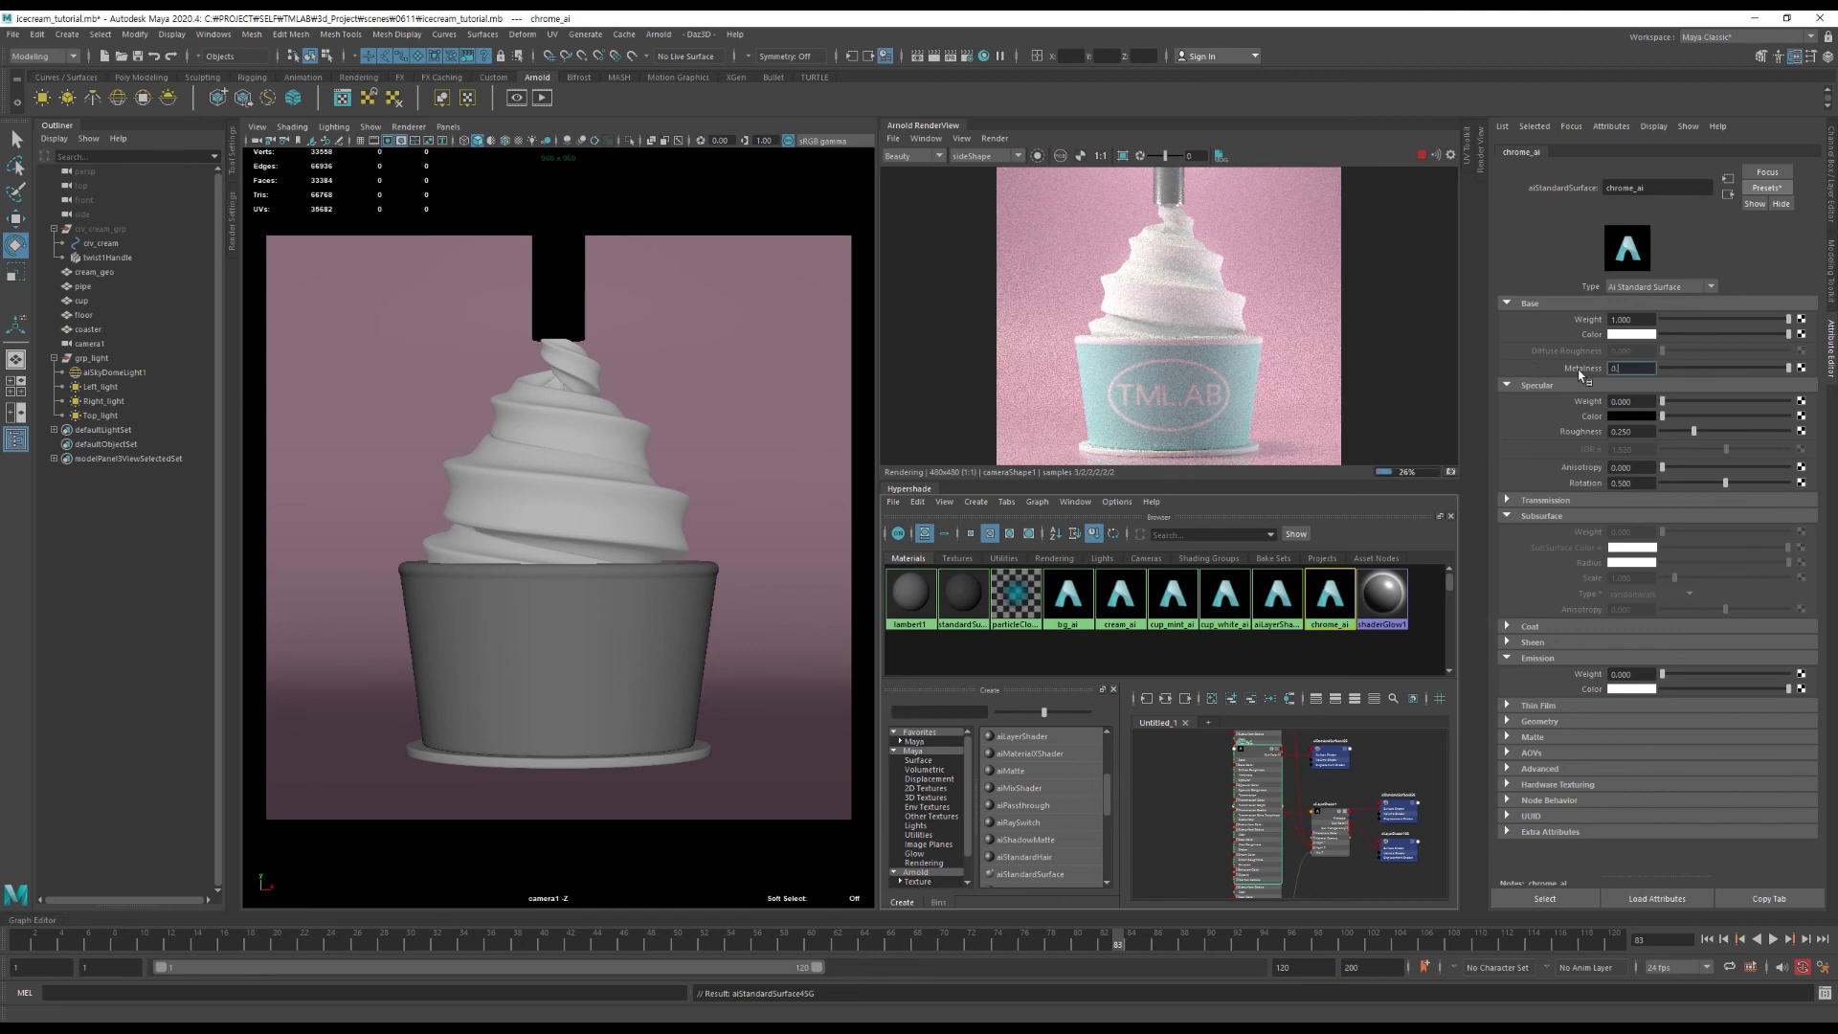
key(Return)
Set both the Specular Weight and the Specular Roughness of chrome_ai to 0.4.
double_click(1629, 401)
text(0.4)
key(Return)
double_click(1629, 432)
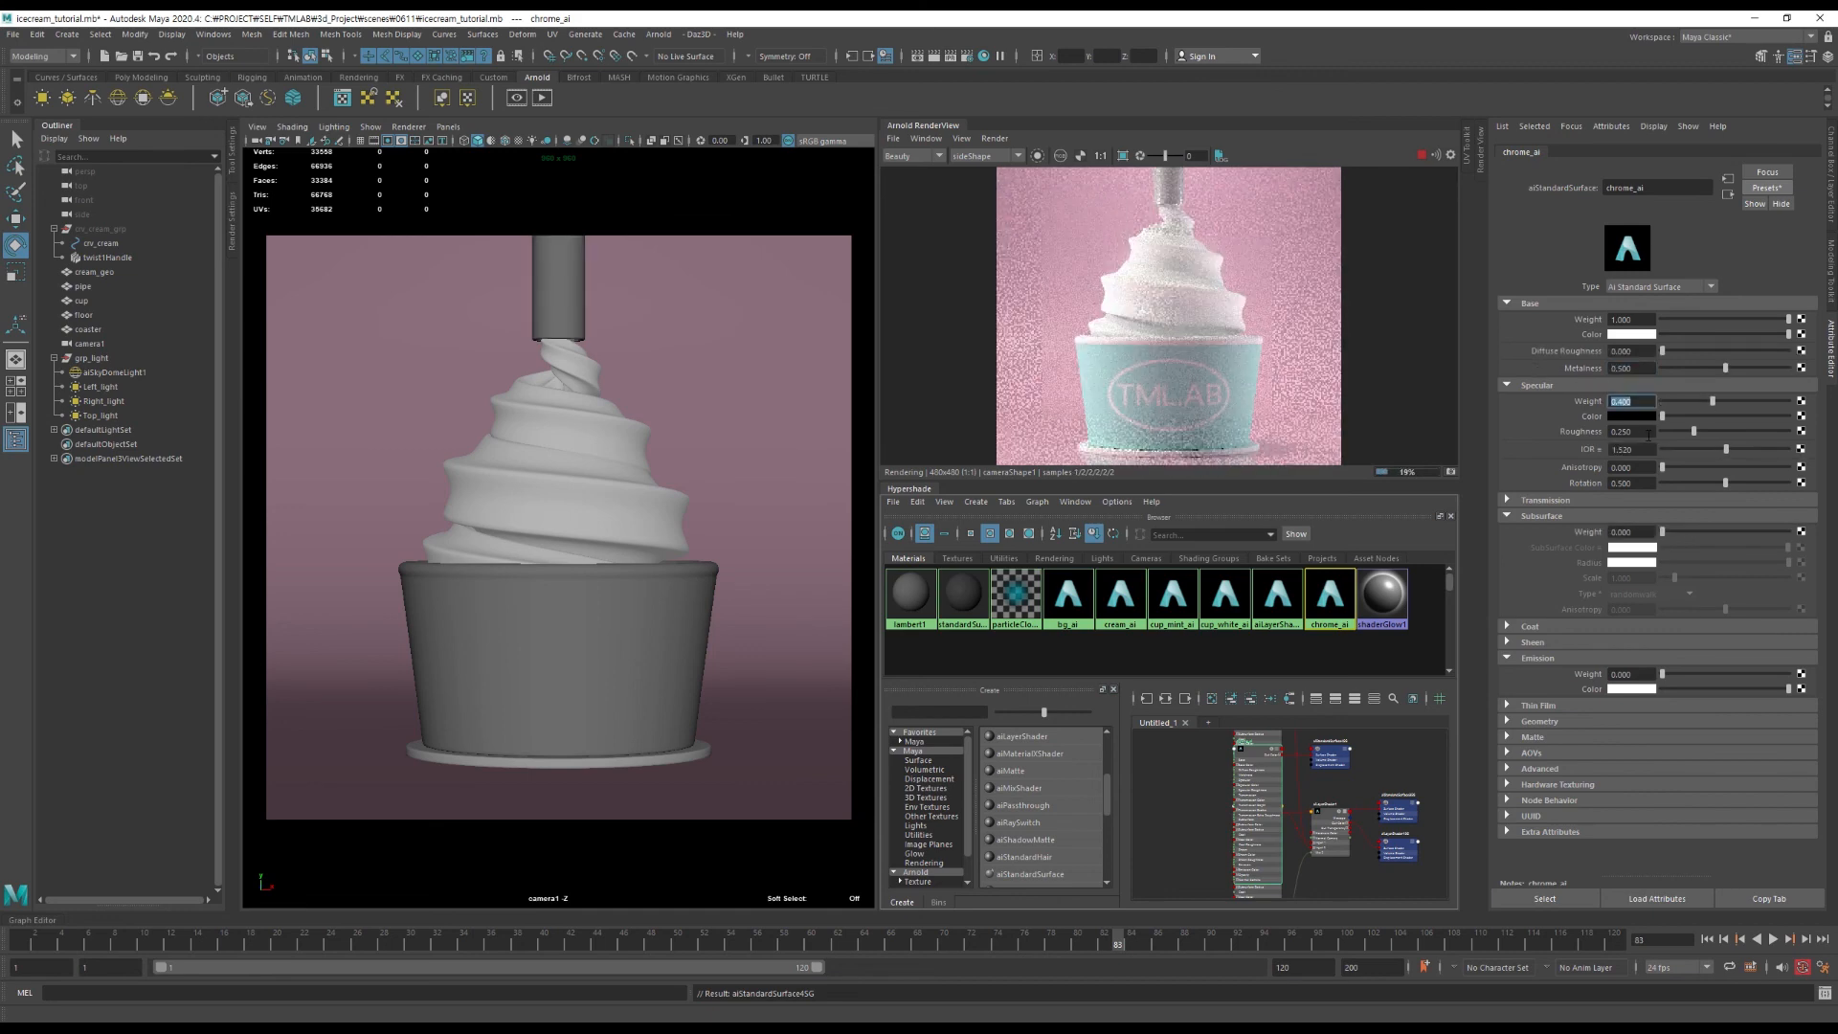
text(0.4)
key(Return)
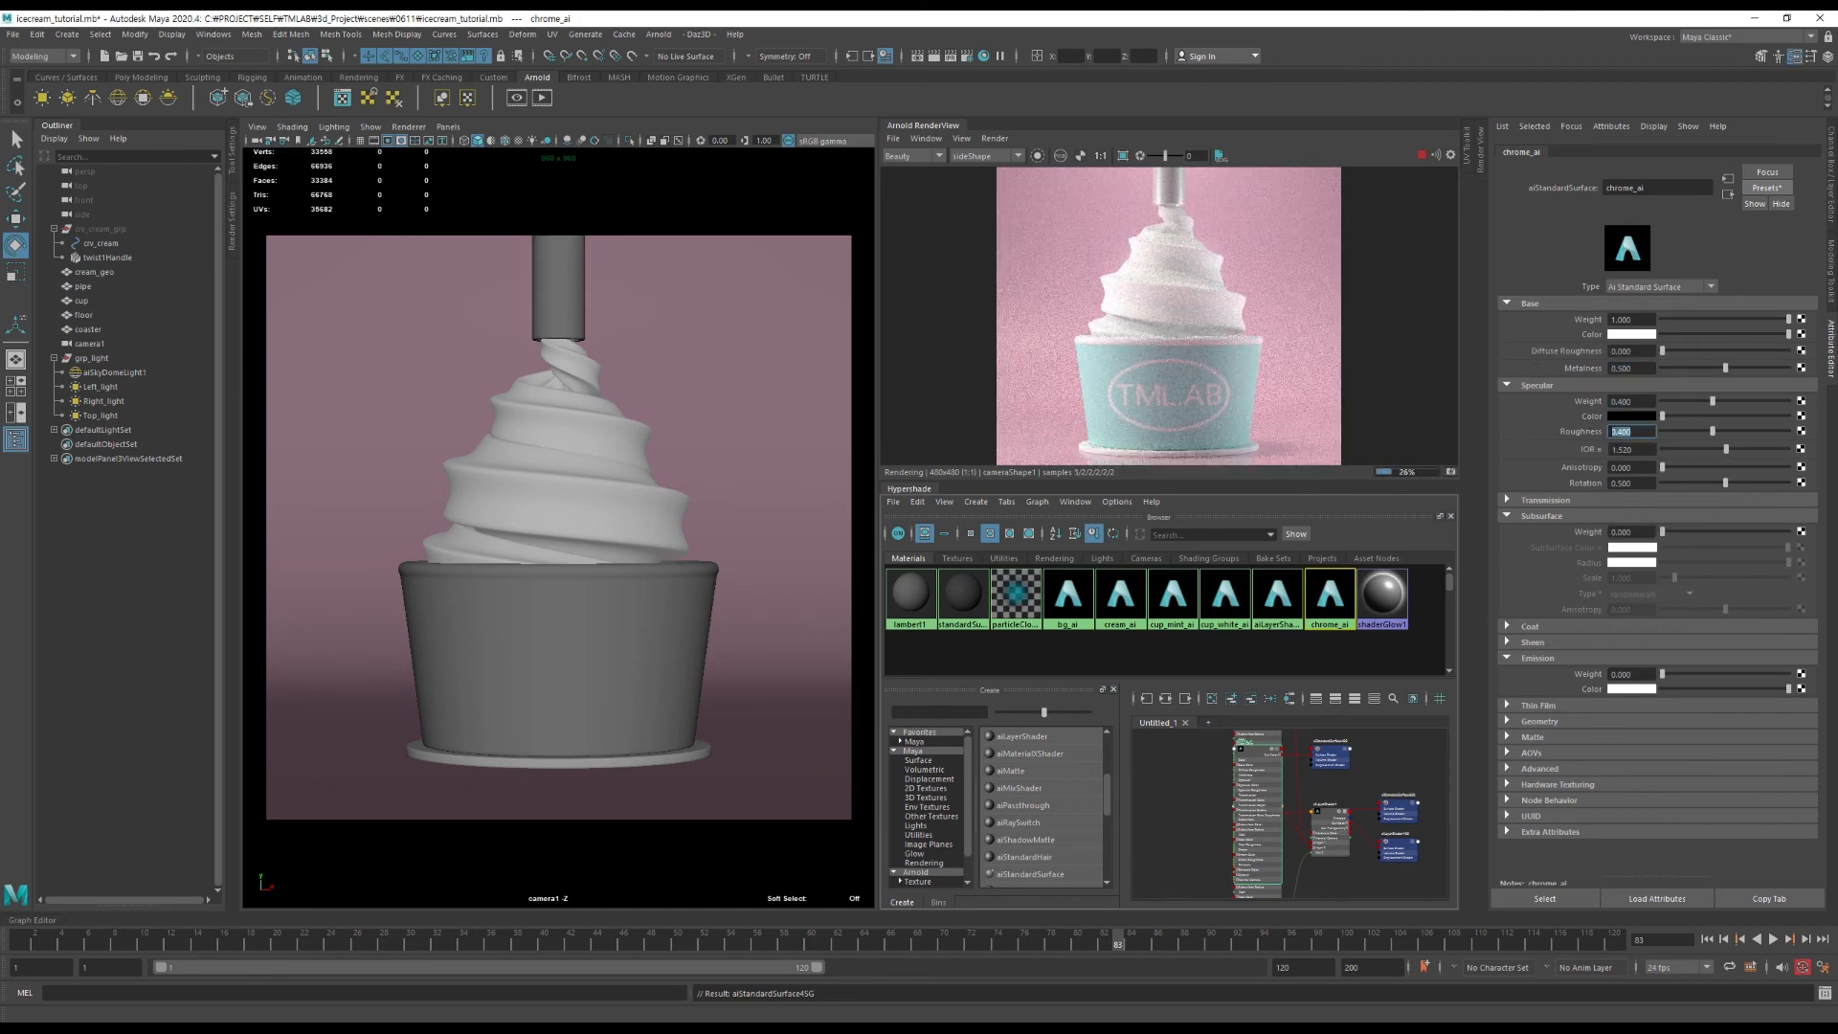
Collapse the Hypershade to enlarge the render view, save the scene, and play the animation.
click(911, 492)
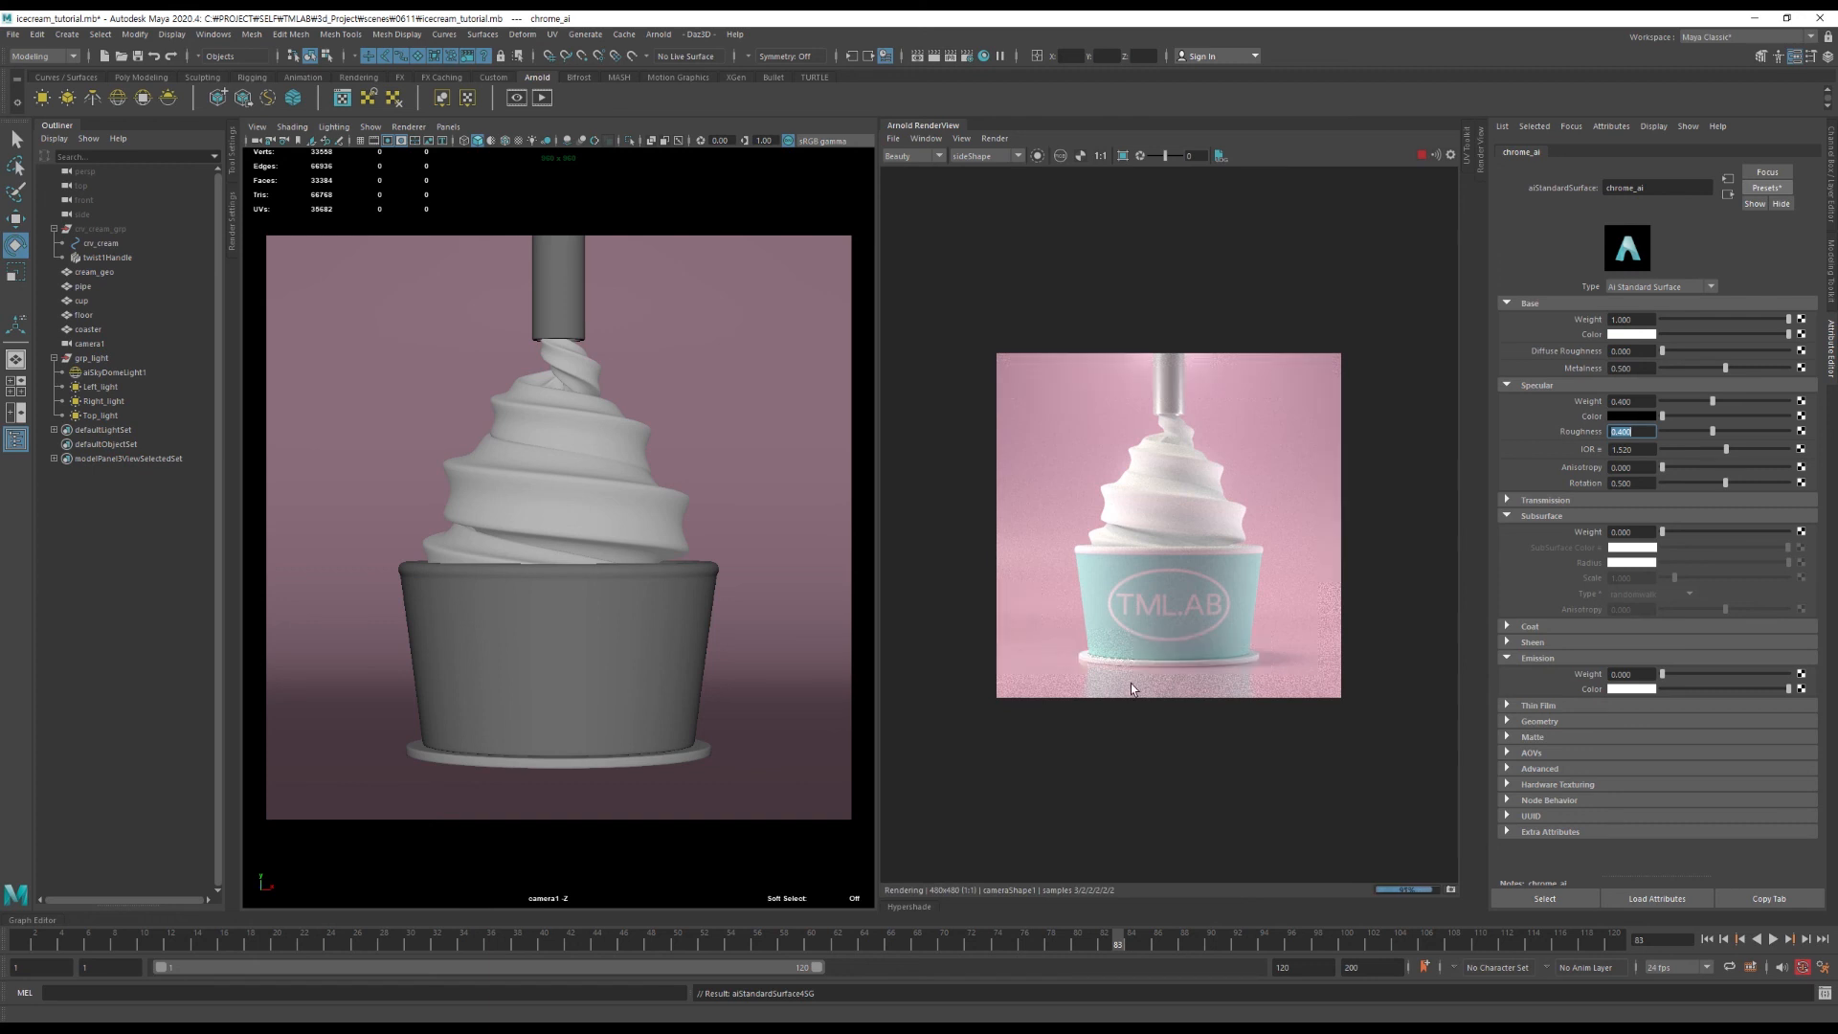
key(ctrl+s)
click(1772, 940)
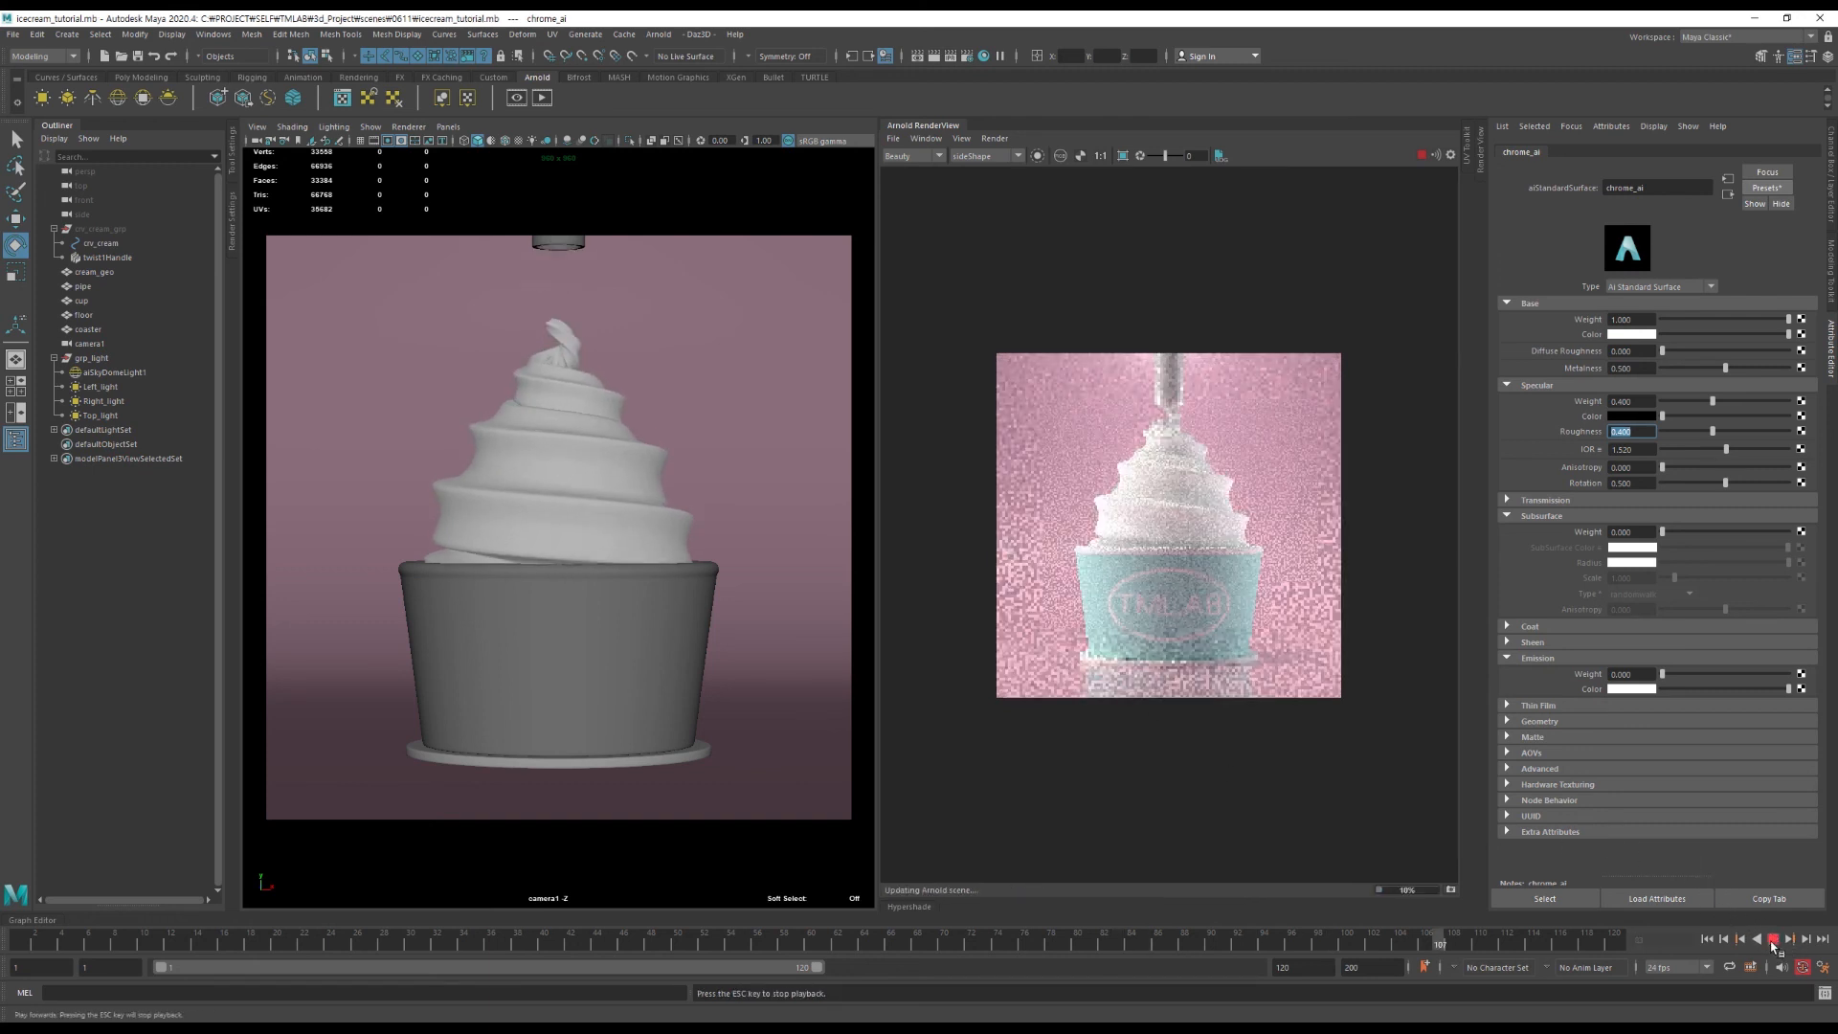